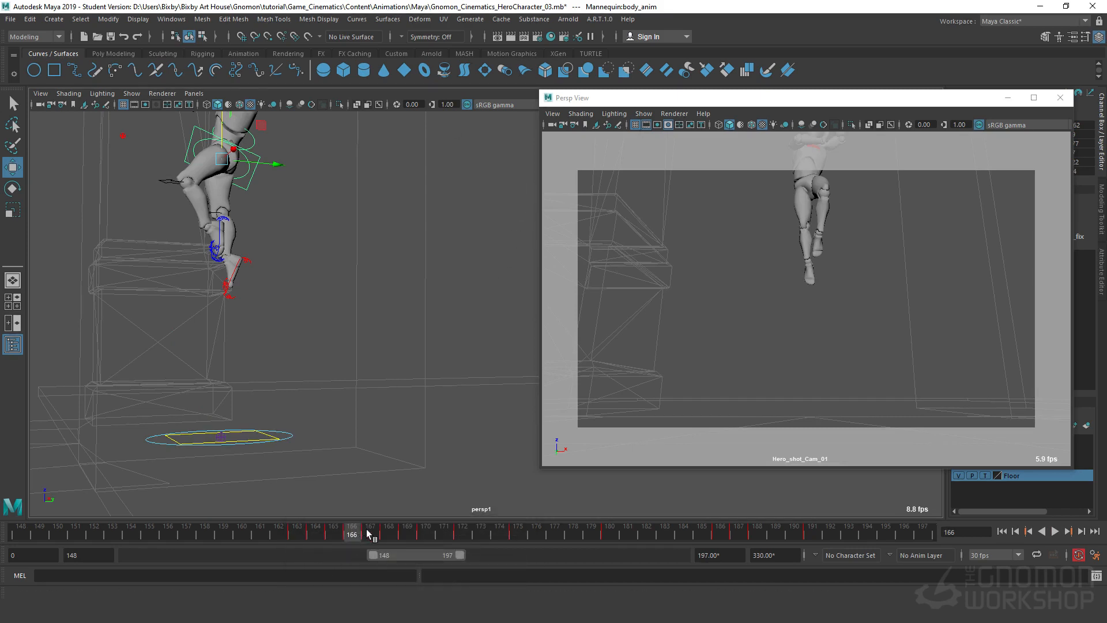
At frame 167, raise the character's right wrist control and rotate the hand upward.
key(alt+v)
drag(368, 540, 373, 534)
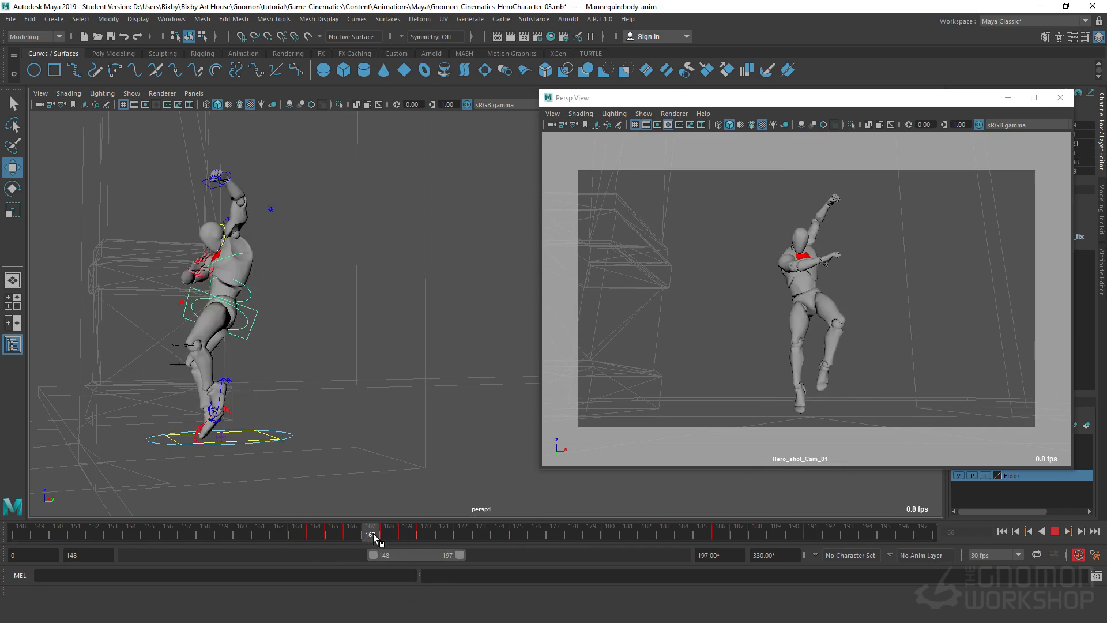
alt+drag(273, 340, 424, 374)
alt+drag(293, 361, 193, 329)
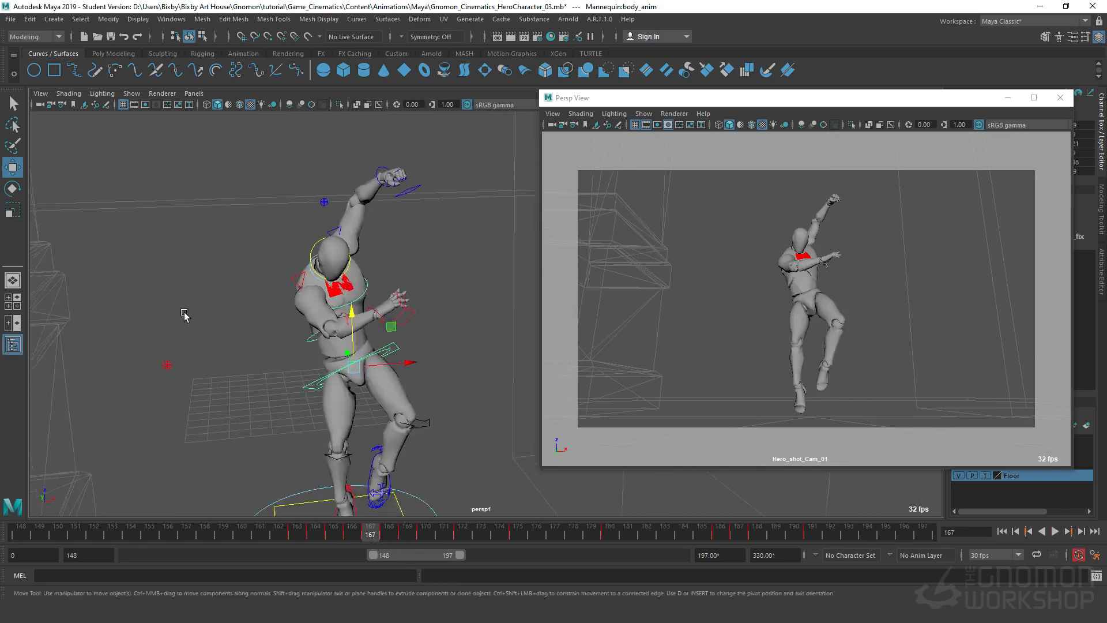
alt+right_drag(194, 329, 317, 303)
click(279, 315)
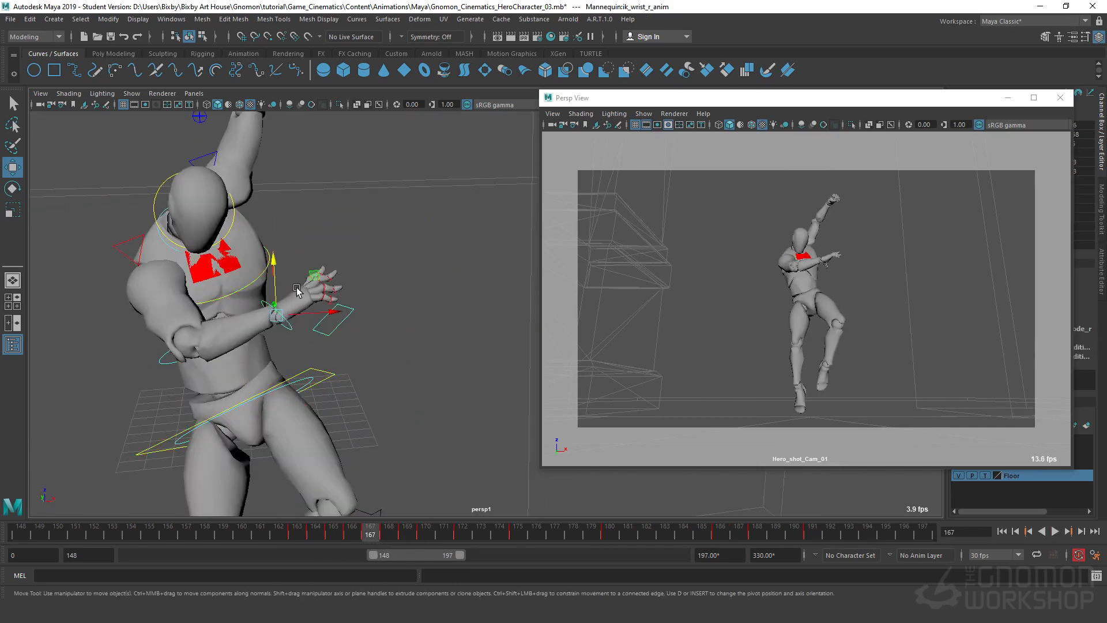
drag(275, 267, 289, 332)
key(e)
alt+middle_drag(289, 332, 340, 185)
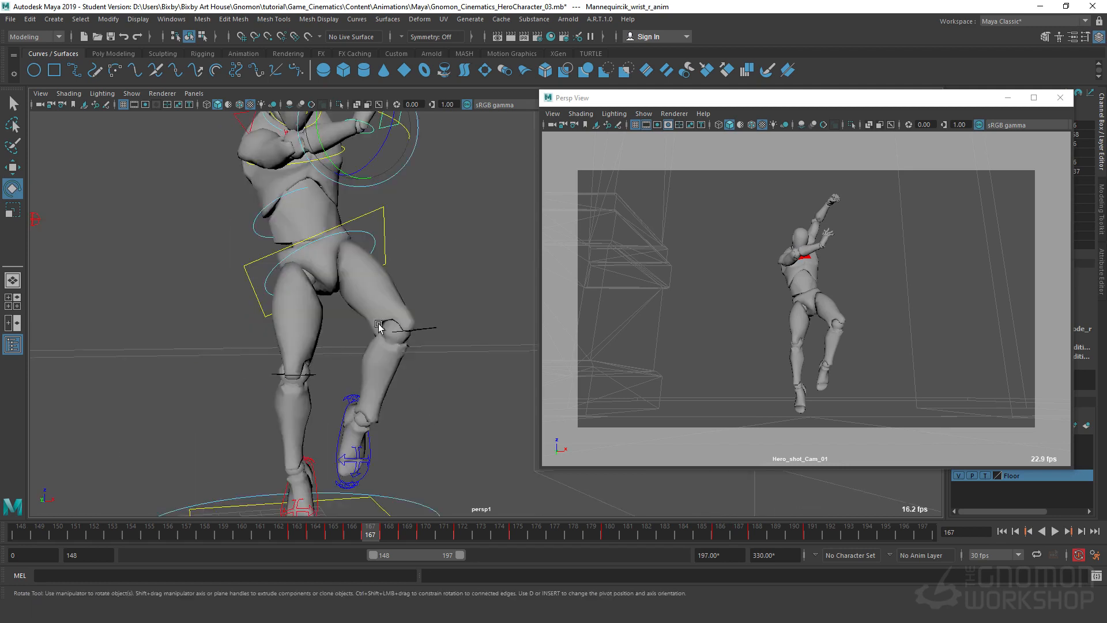
Move the right elbow control lower and closer to the body at frame 167.
alt+right_drag(260, 231, 21, 269)
drag(195, 273, 144, 222)
key(w)
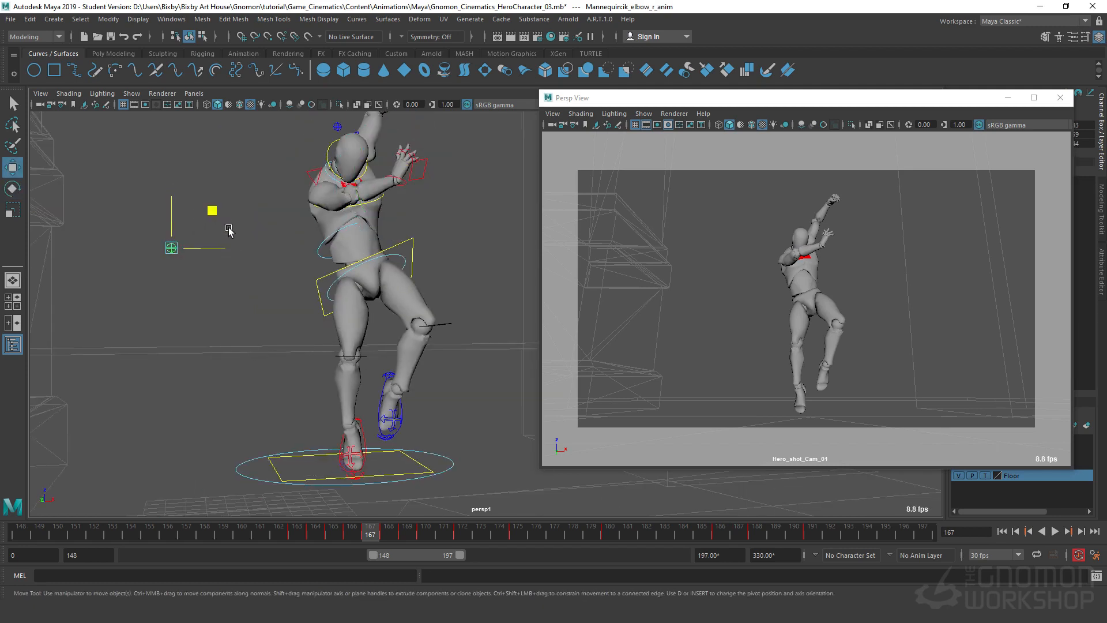
drag(229, 231, 250, 255)
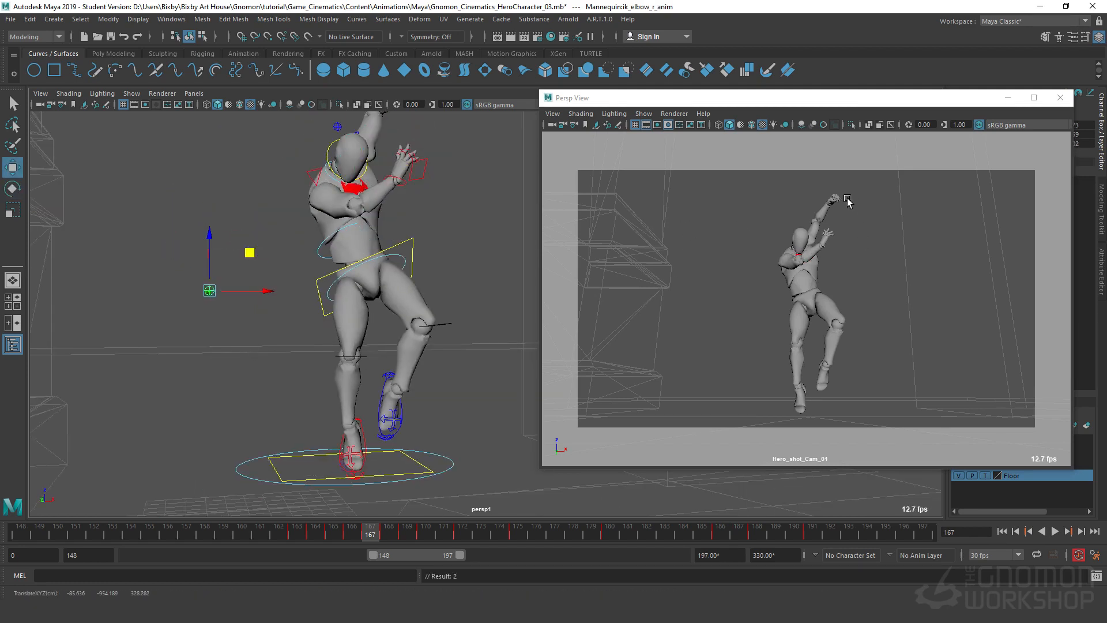
Scrub and play the landing through frame 177, then return to frame 167 to check the arm motion.
drag(382, 536, 554, 557)
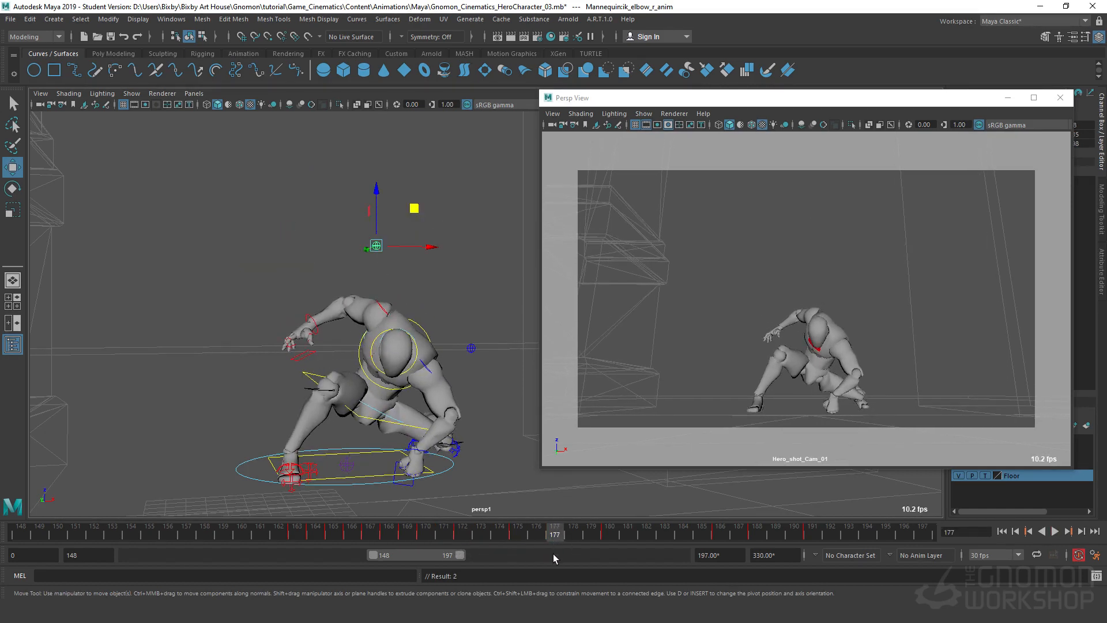
key(alt+v)
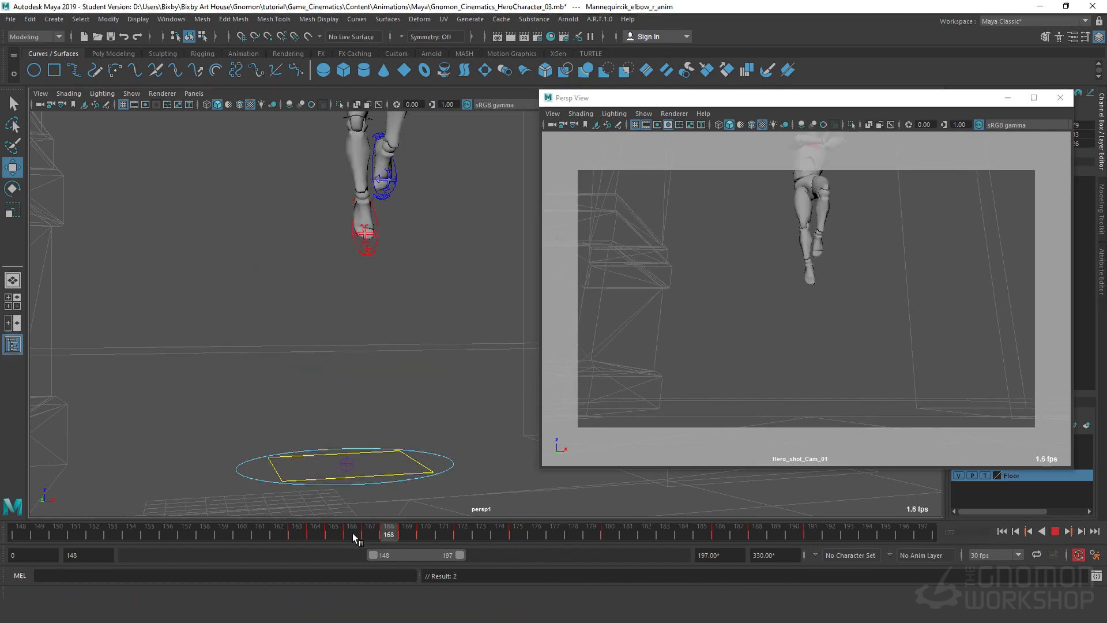
click(371, 536)
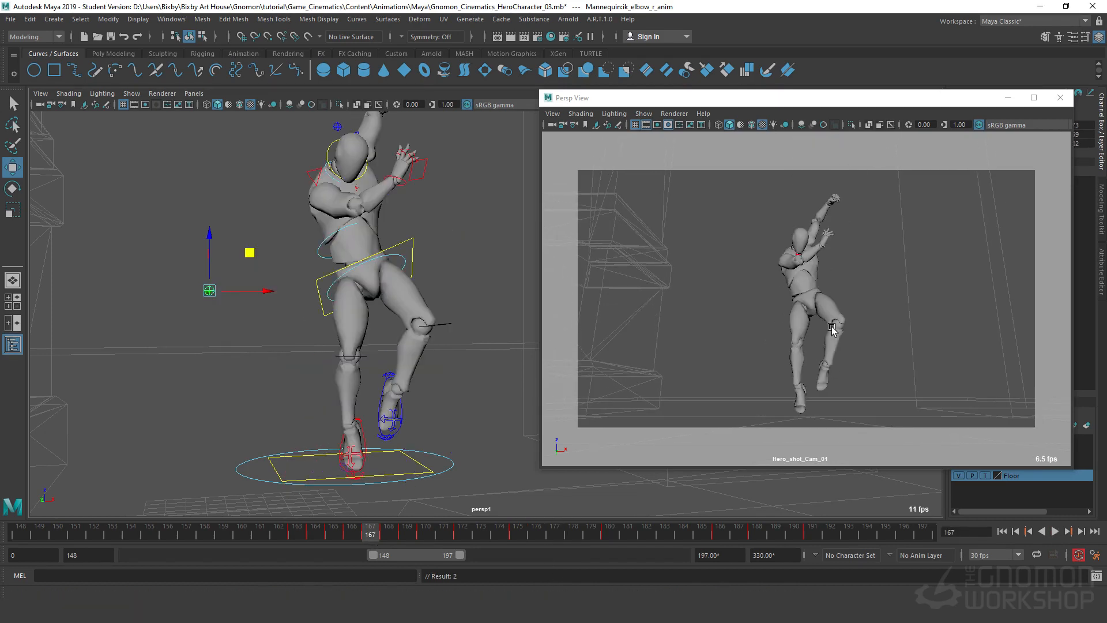
At frame 167, shift the right and left foot controls slightly inward toward each other and key the left foot.
click(381, 407)
click(365, 441)
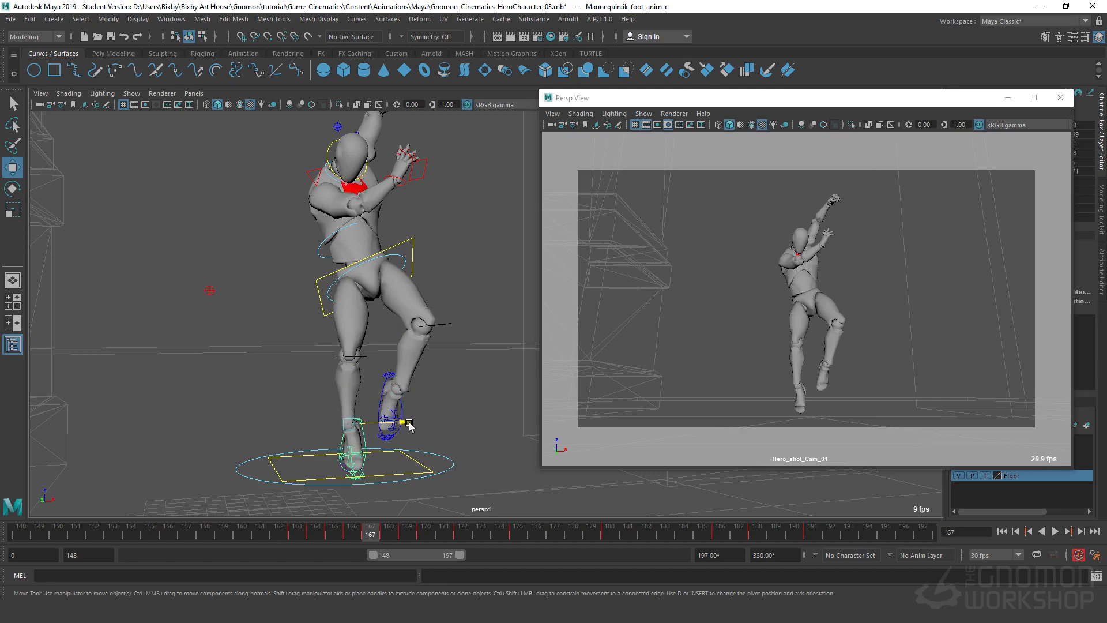
drag(409, 425, 412, 426)
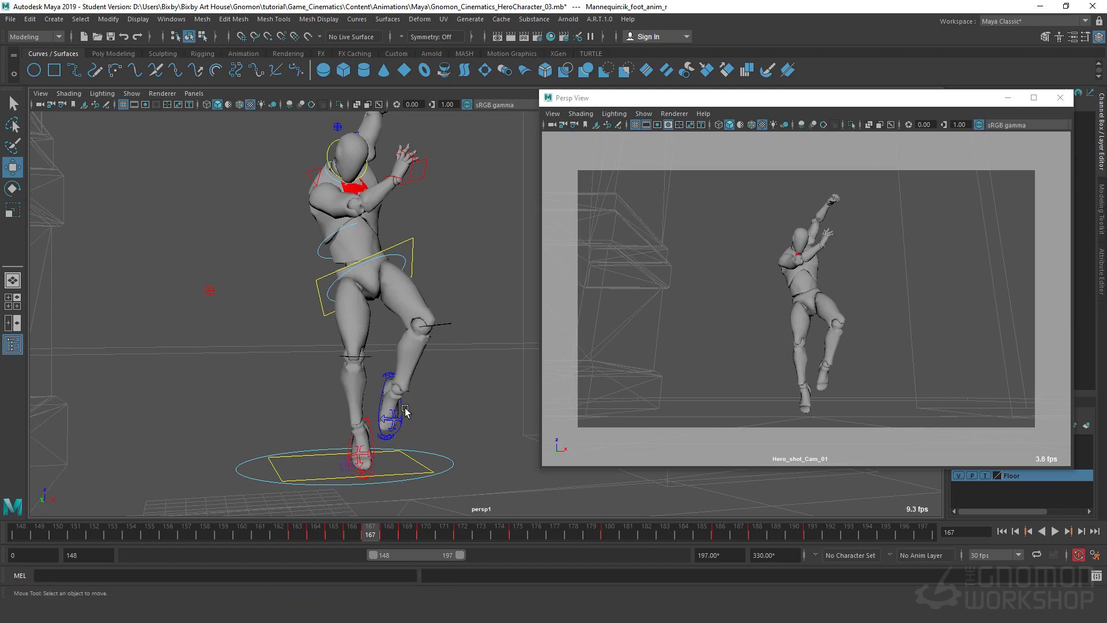
click(403, 409)
mouse_move(449, 388)
mouse_down()
mouse_move(425, 390)
mouse_move(442, 396)
mouse_up()
key(s)
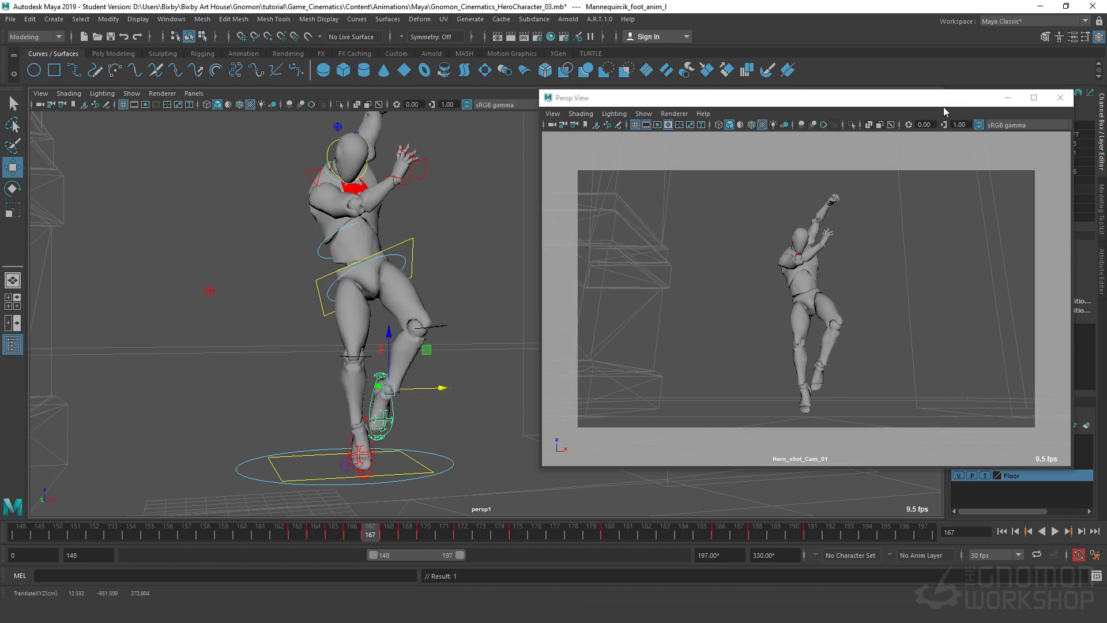
Set the left foot's Knee Twist to 15.6 at frame 167.
drag(946, 112, 860, 125)
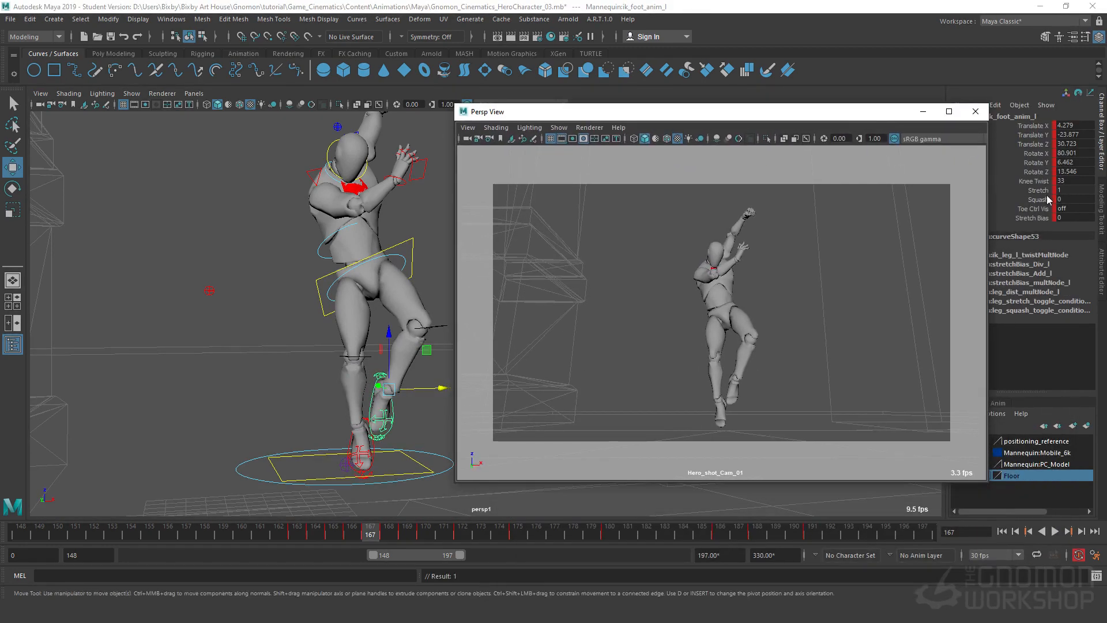
click(1043, 181)
middle_drag(825, 326, 726, 334)
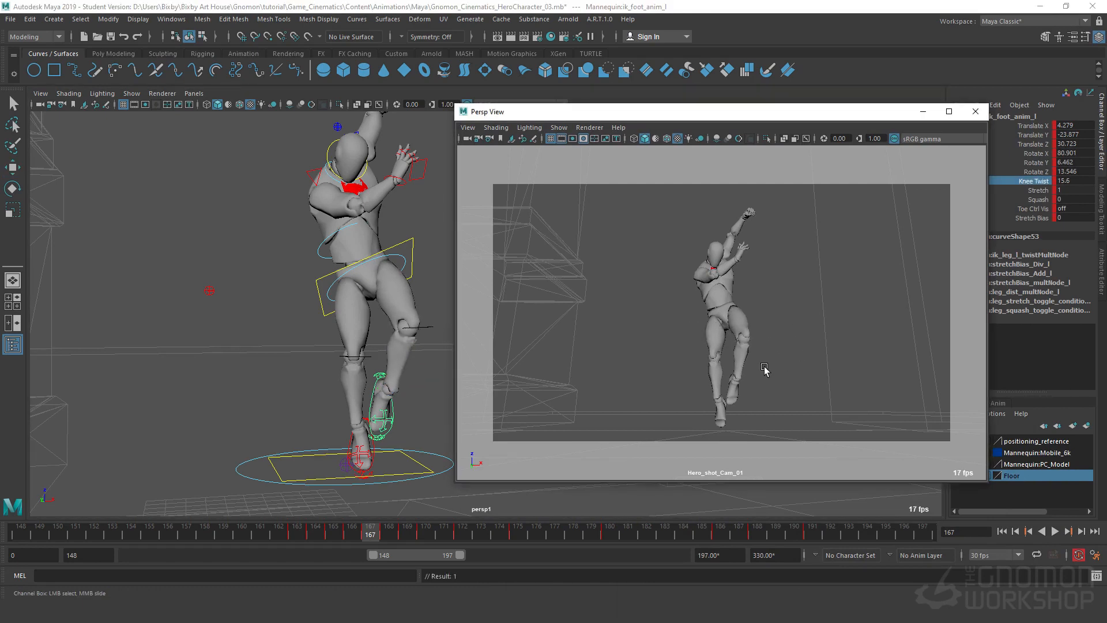
Try repositioning the left foot control at frame 168, compare it with frame 169, and undo the move.
drag(370, 536, 389, 538)
alt+drag(414, 483, 345, 414)
key(w)
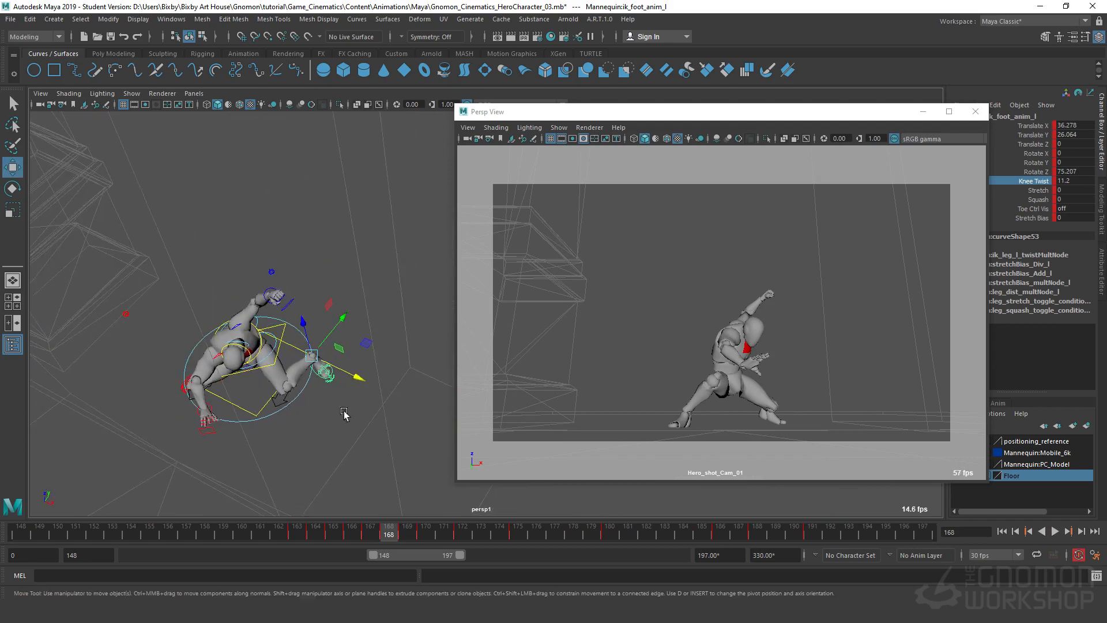
drag(372, 344, 357, 363)
key(s)
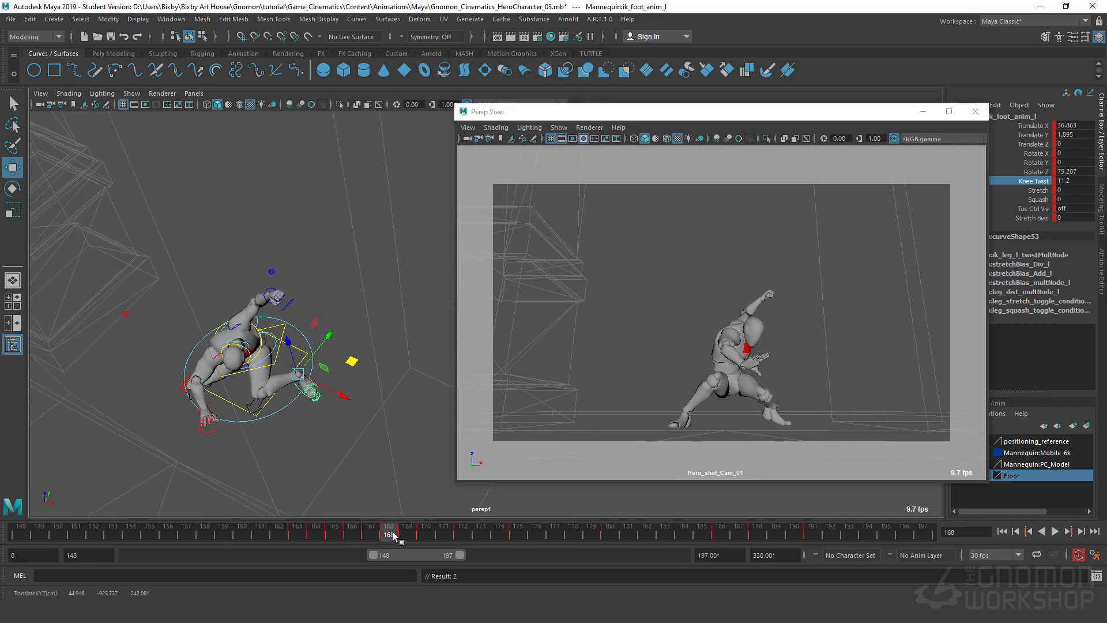
click(415, 537)
drag(414, 536, 392, 534)
key(ctrl+z)
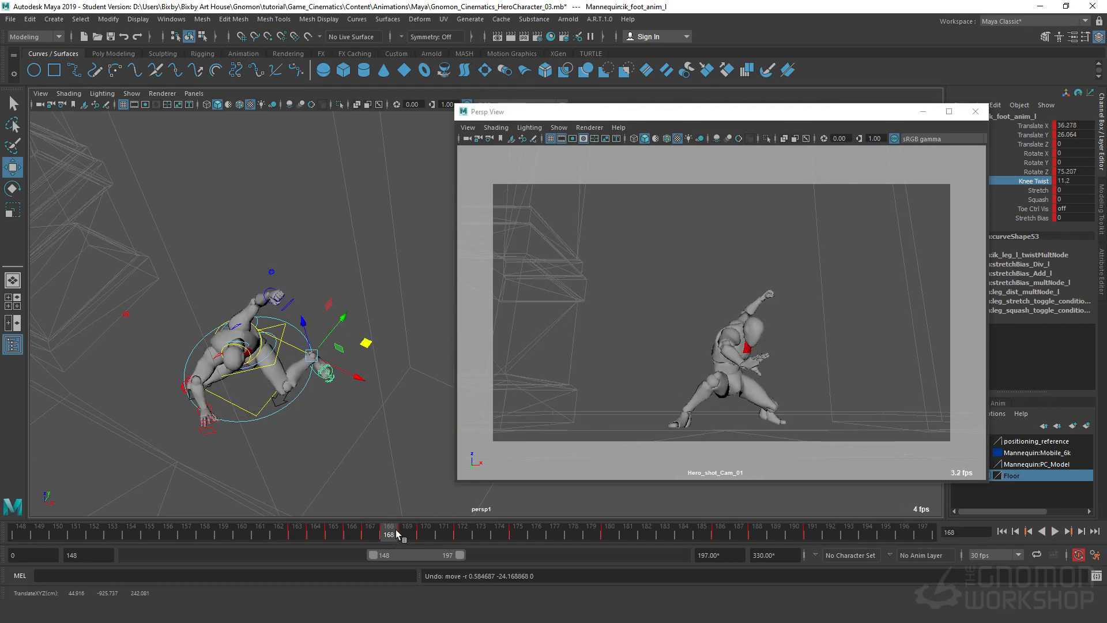
At frame 168, rotate the right foot's toe wiggle control to about 26 degrees in X.
key(alt+v)
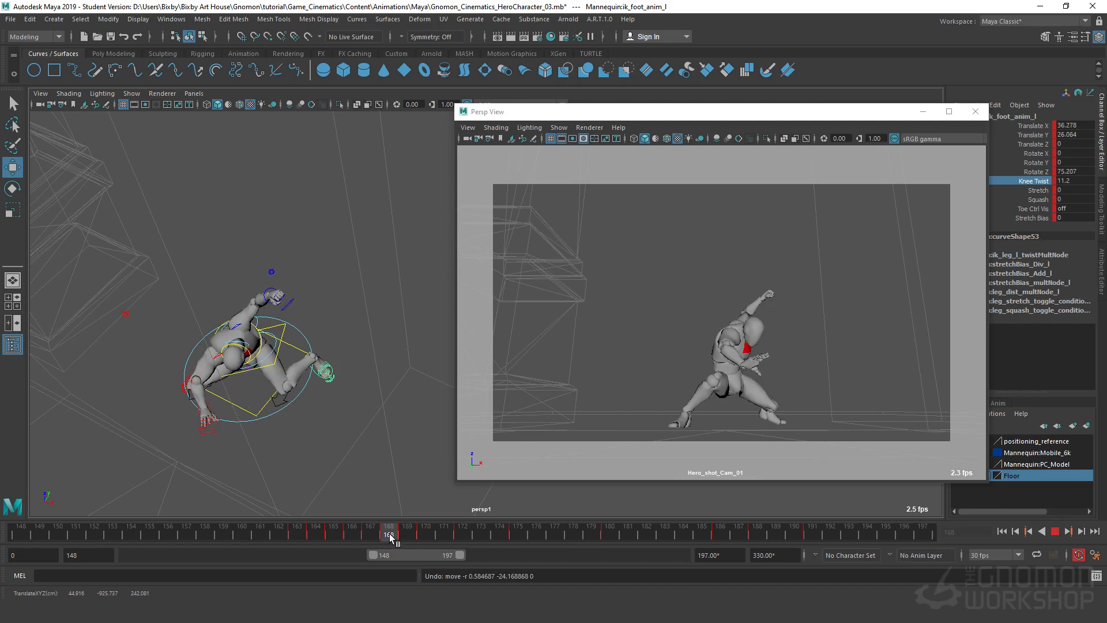
click(390, 536)
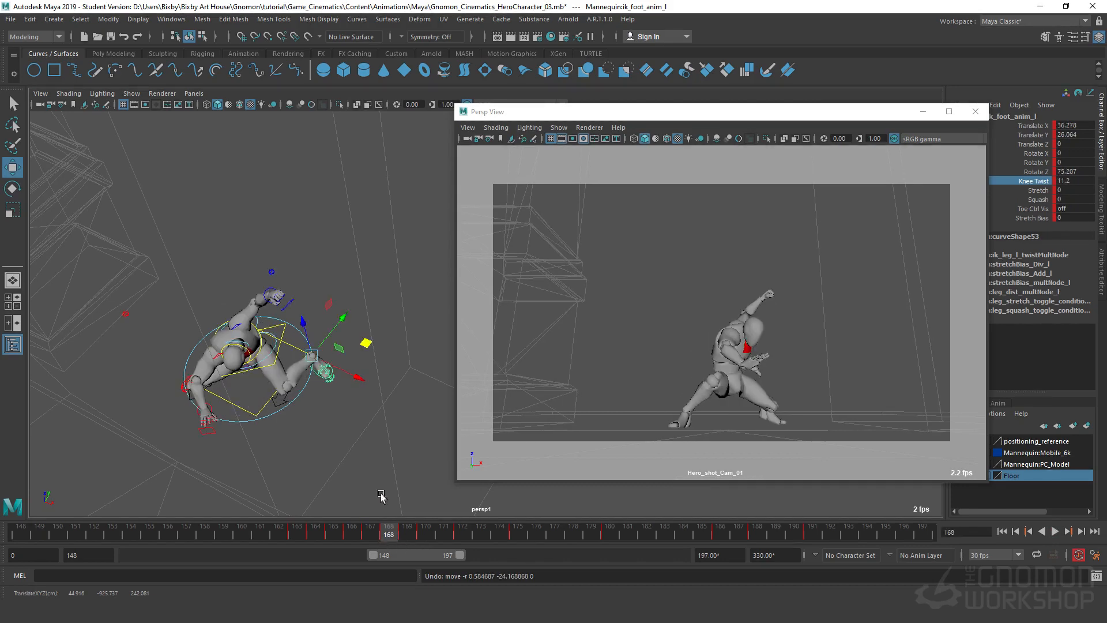
alt+drag(266, 468, 331, 374)
alt+right_drag(331, 373, 454, 371)
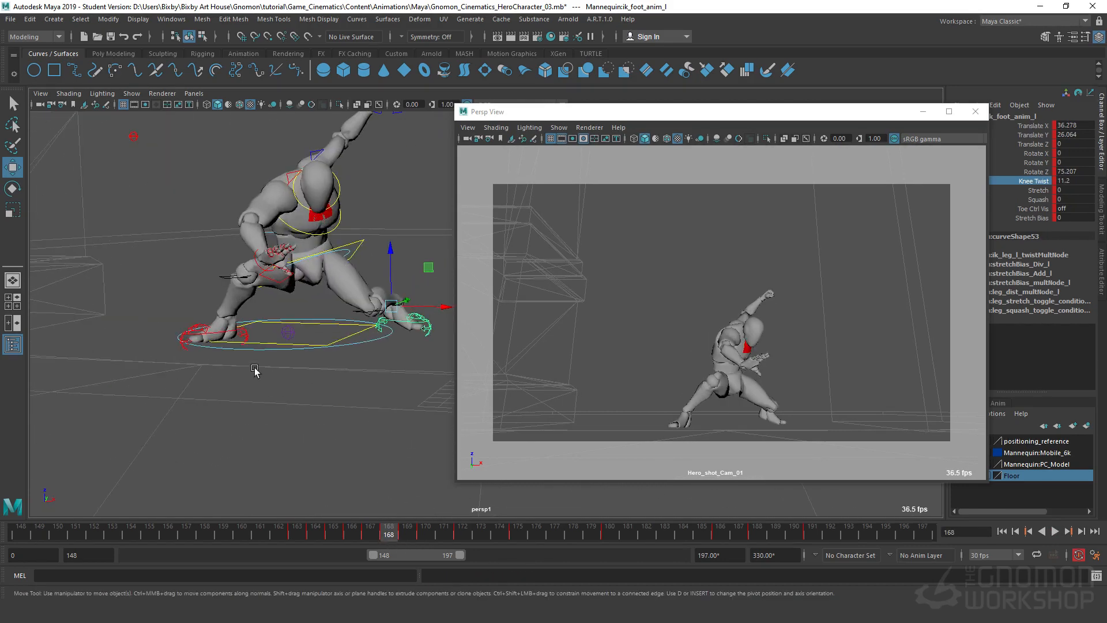
click(222, 333)
alt+drag(190, 412, 284, 415)
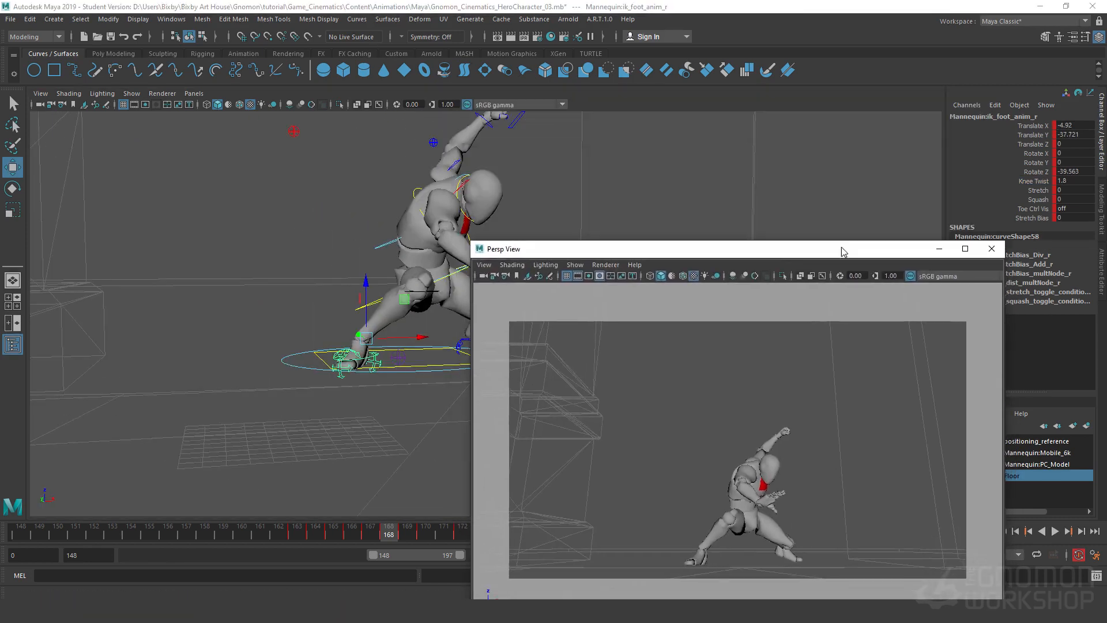
scroll(269, 321, up, 5)
alt+drag(269, 321, 242, 338)
click(317, 389)
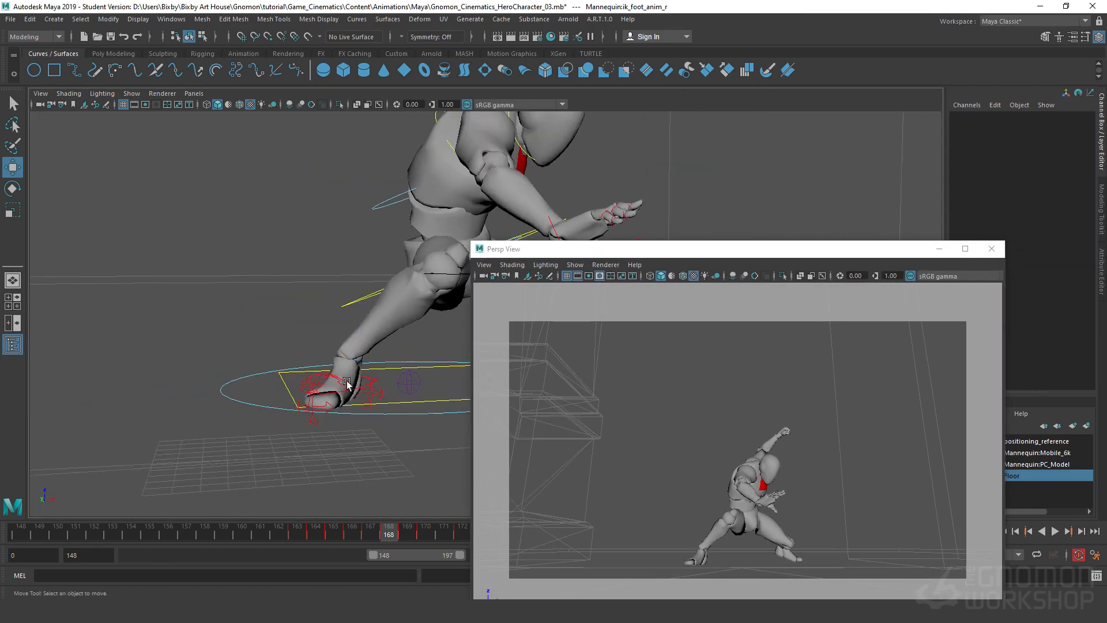
click(328, 371)
click(331, 377)
click(319, 374)
key(e)
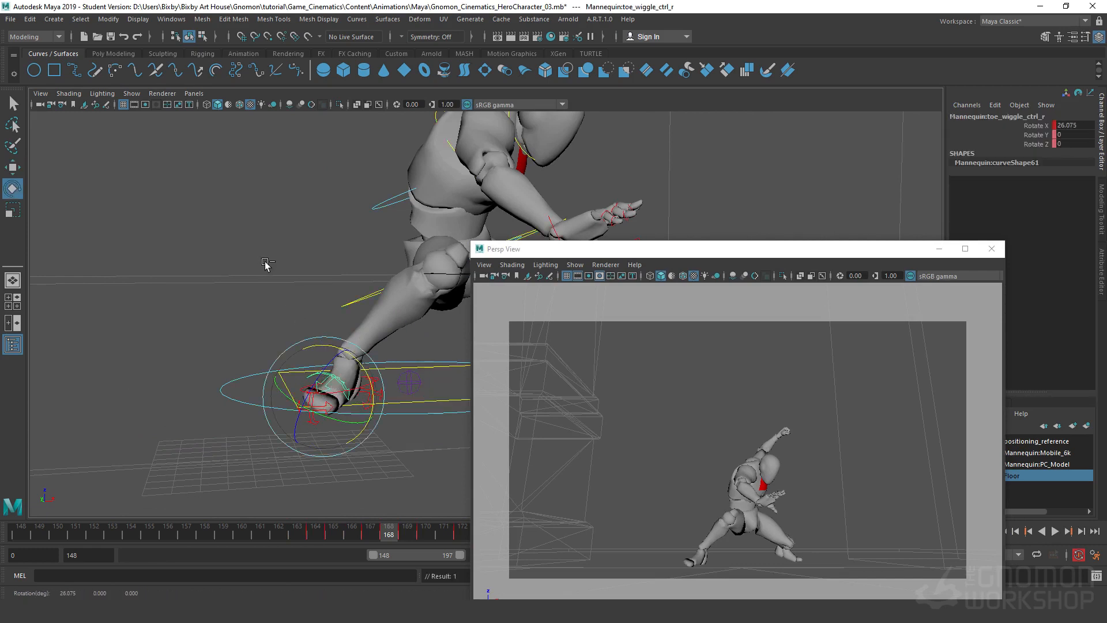
Rotate the right heel control to about 42.8 degrees in Y.
click(373, 358)
click(375, 397)
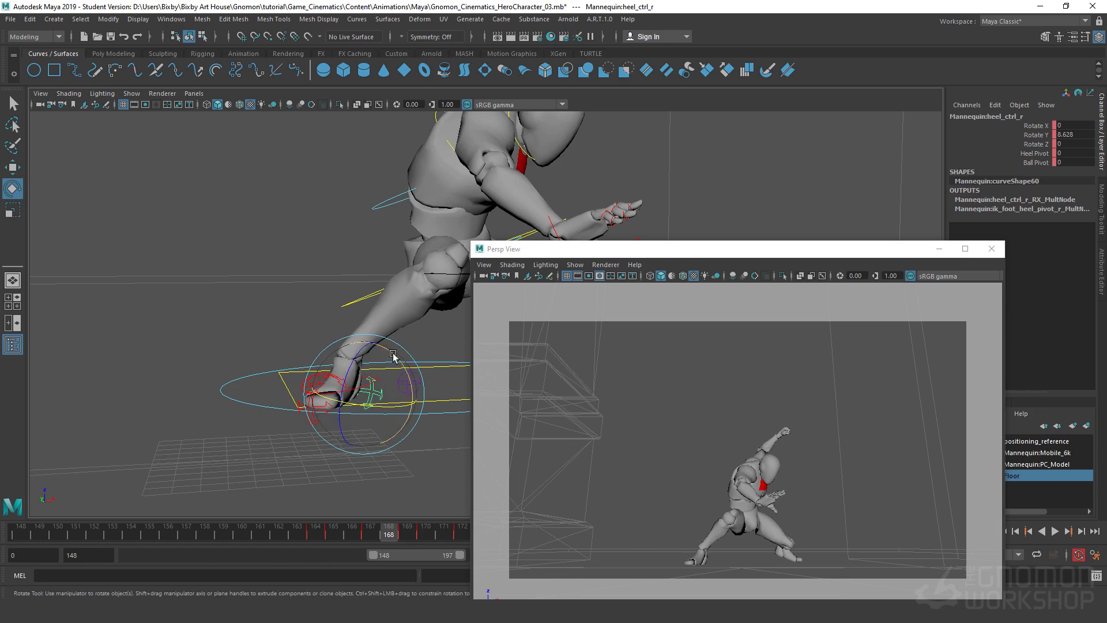
drag(388, 361, 414, 377)
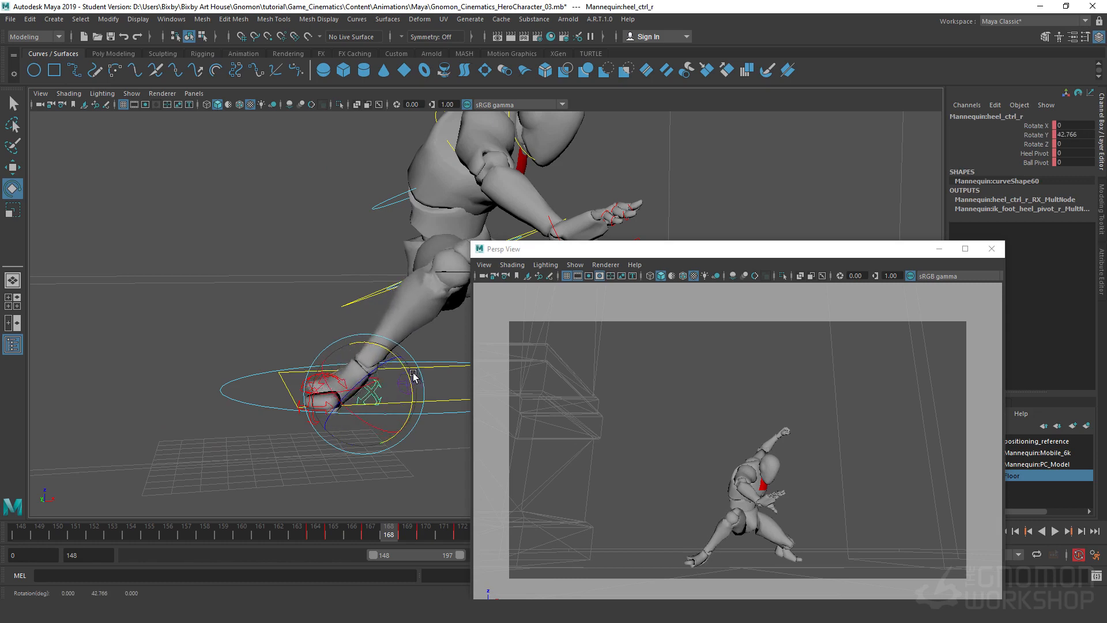
Select the body control together with the wrist and elbow controls and lower the whole upper pose at frame 168.
scroll(265, 247, down, 2)
click(392, 298)
alt+middle_drag(455, 268, 398, 274)
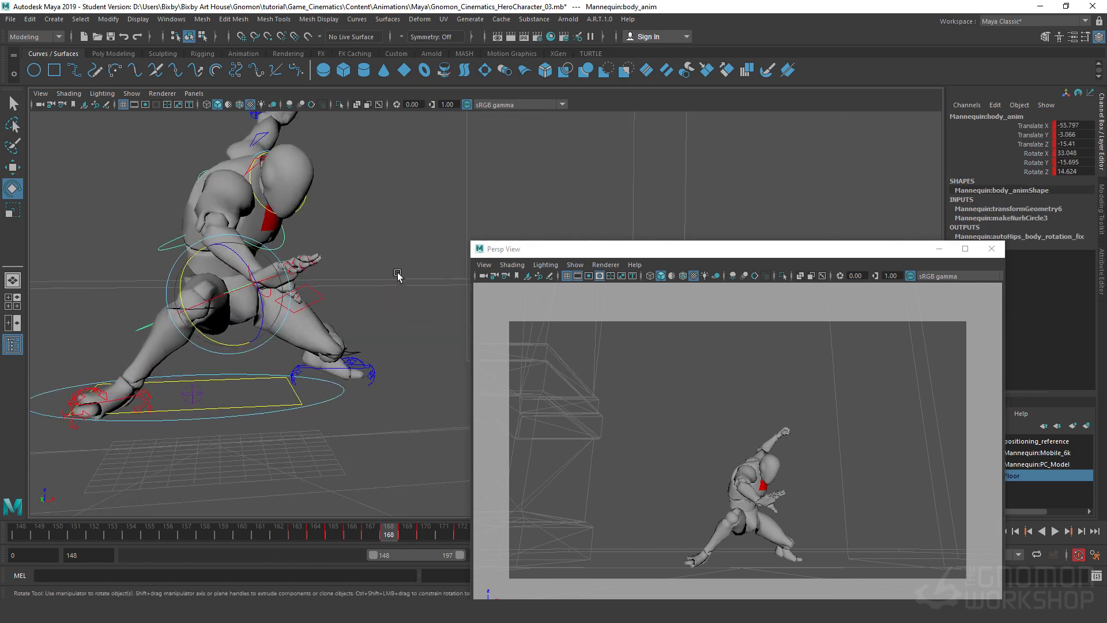
alt+drag(395, 271, 411, 236)
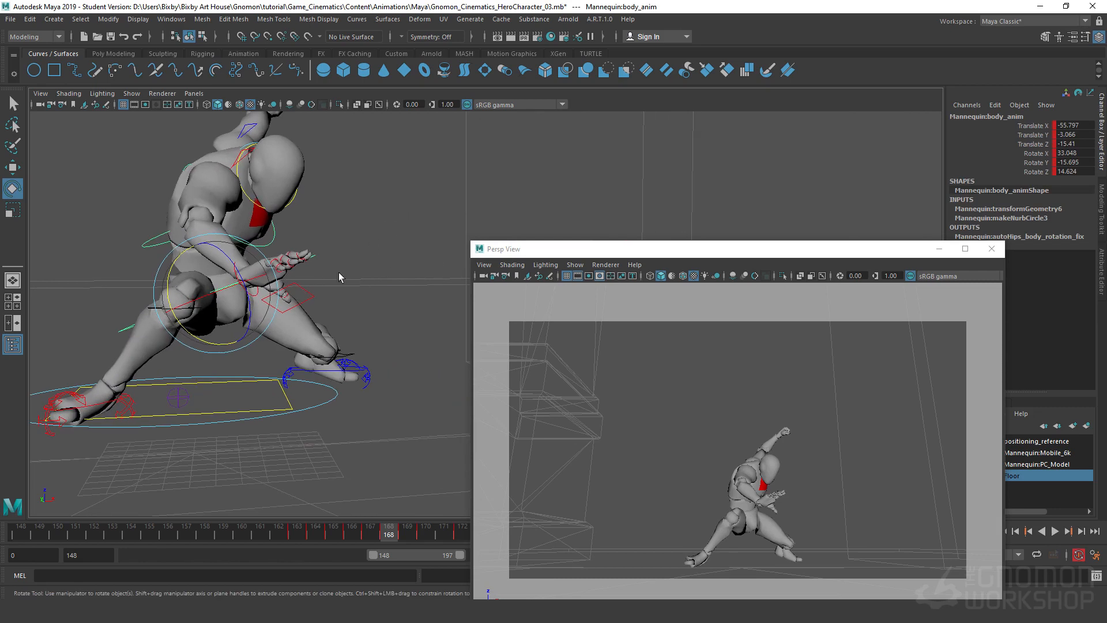
key(q)
shift+click(252, 294)
alt+middle_drag(368, 233, 383, 267)
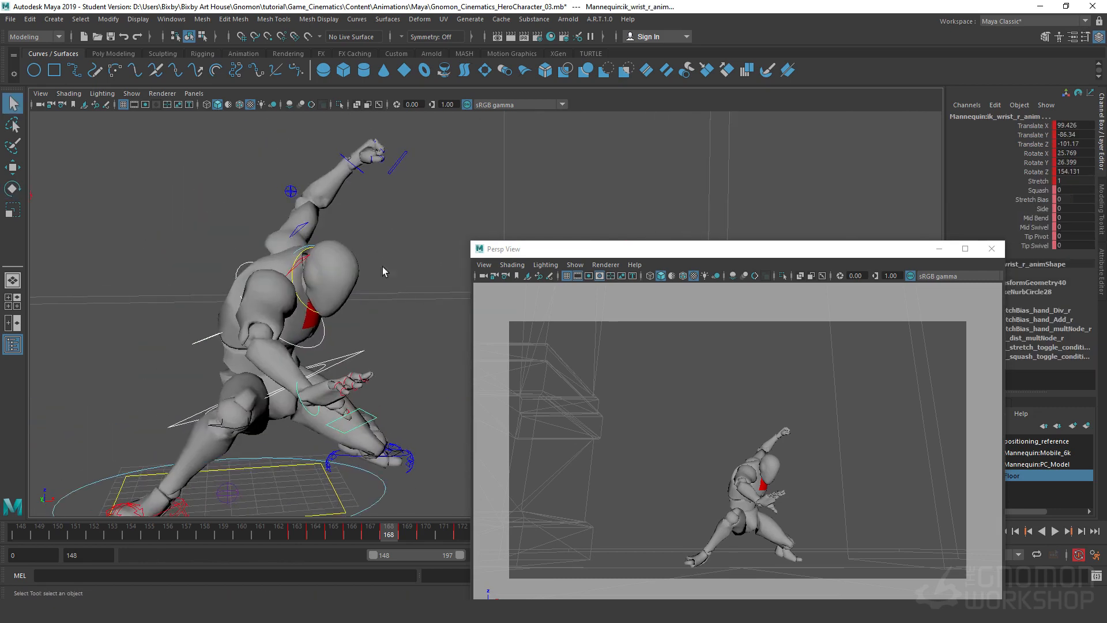
click(361, 173)
click(291, 193)
alt+drag(291, 195, 185, 261)
click(259, 168)
key(w)
alt+drag(259, 176, 279, 363)
click(340, 390)
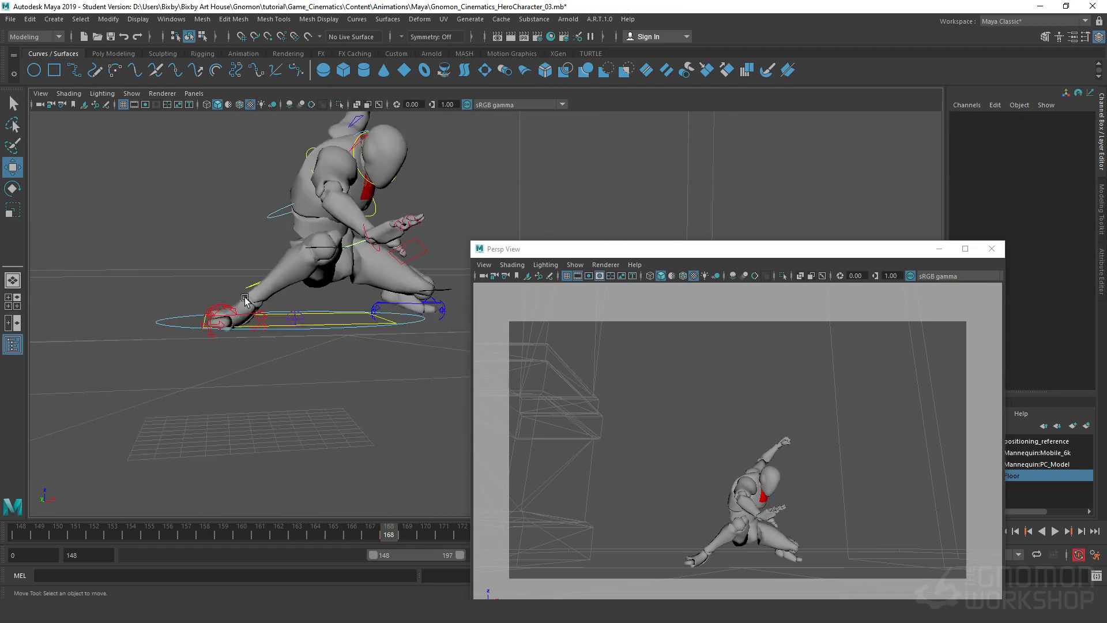
Try a Knee Twist of 22.4 on the right foot control at frame 168.
click(244, 317)
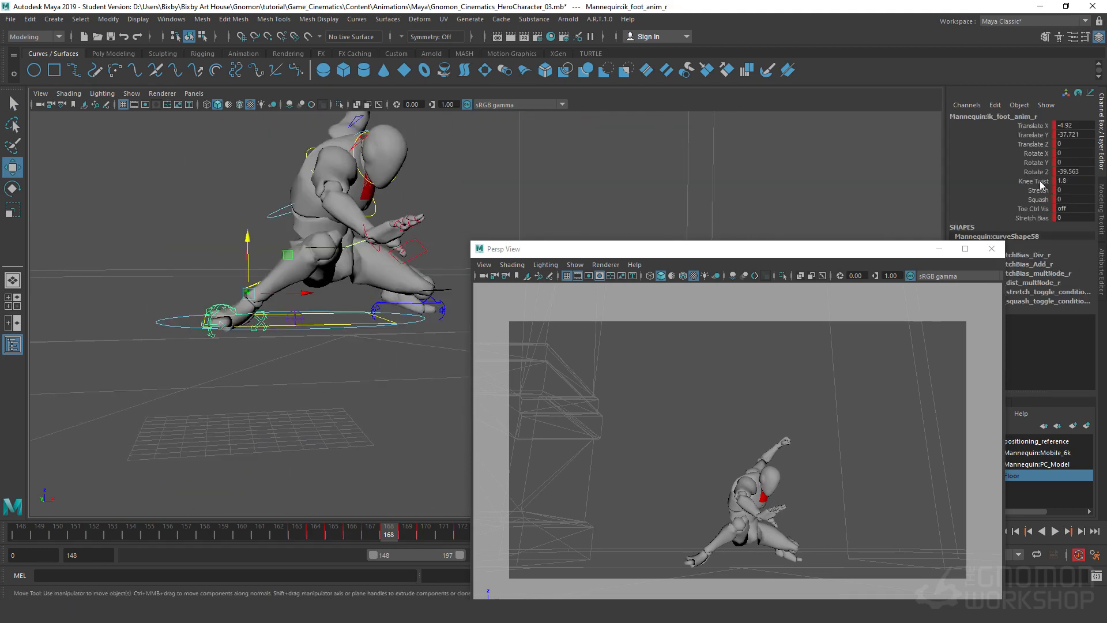
click(1038, 181)
middle_drag(736, 185, 854, 221)
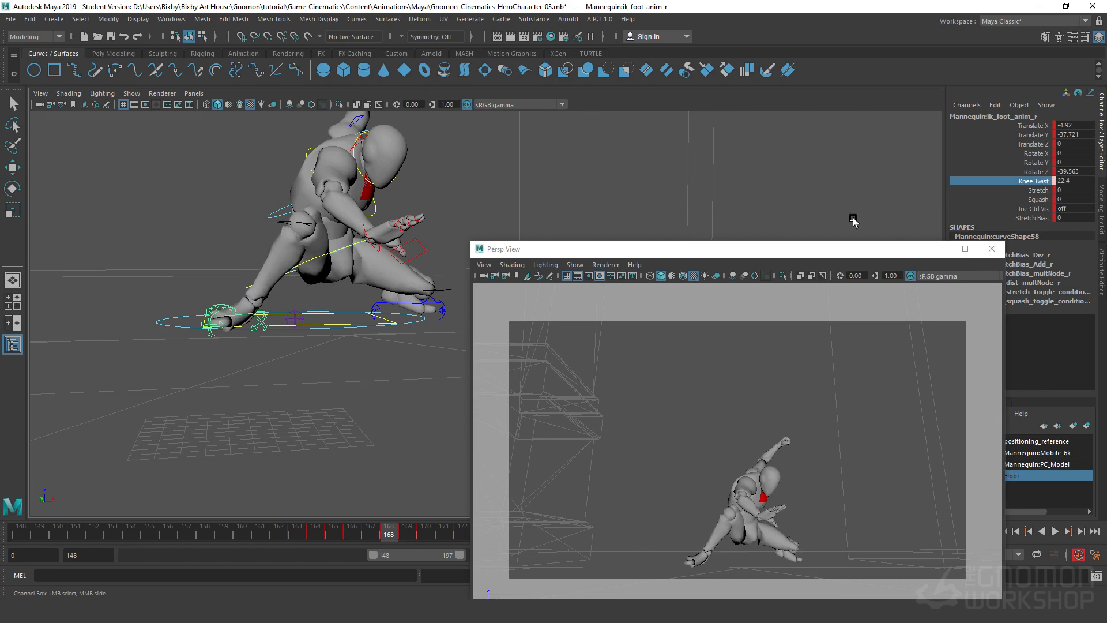
drag(684, 245, 746, 118)
Compare the right knee's direction between frames 168 and 169.
click(410, 531)
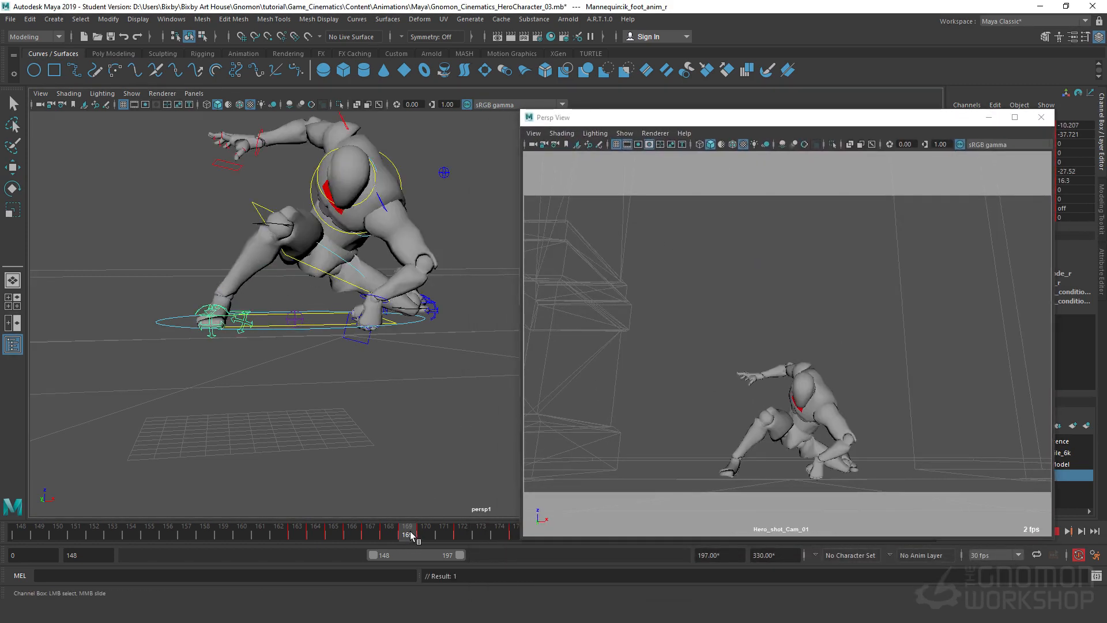
click(391, 535)
drag(391, 531, 393, 573)
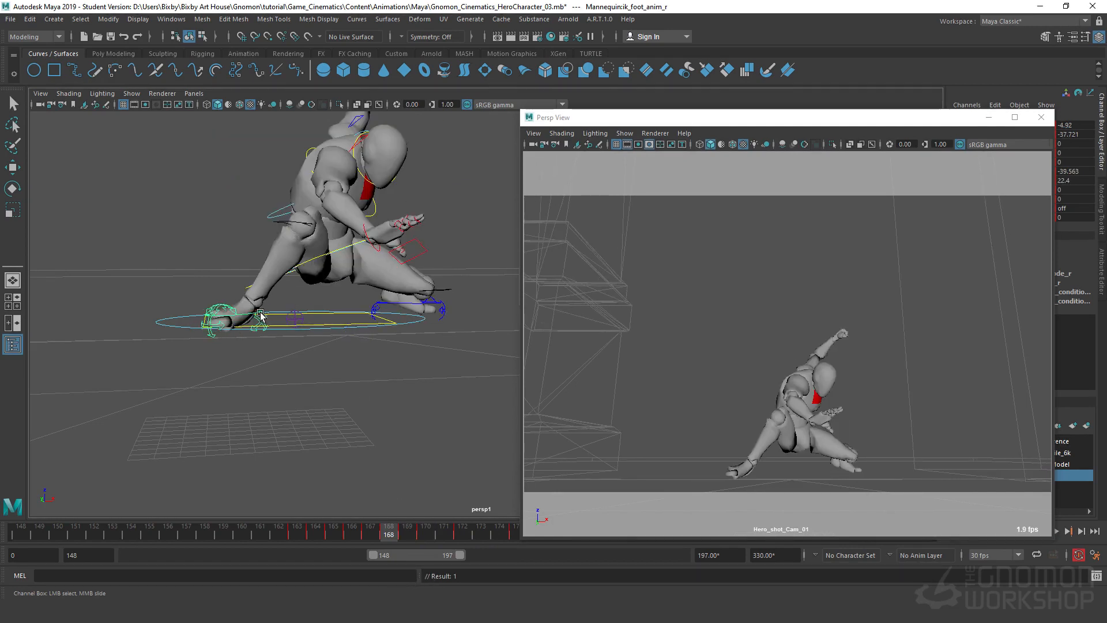
Set the right foot's Knee Twist to 2.3 at frame 168.
drag(928, 123, 861, 139)
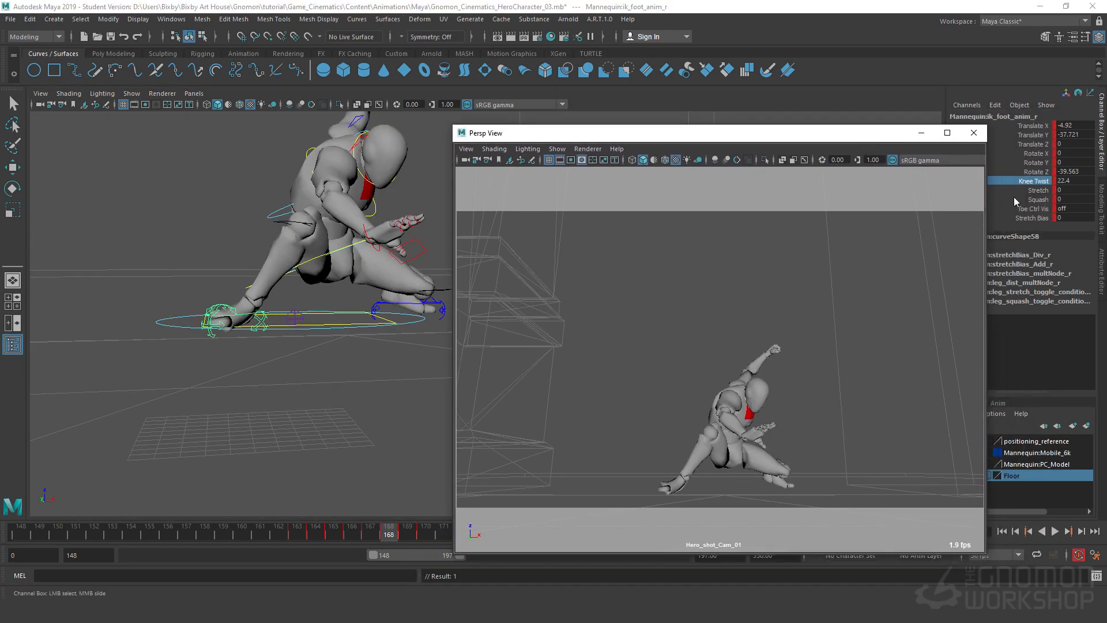
click(1034, 181)
middle_drag(812, 318, 562, 327)
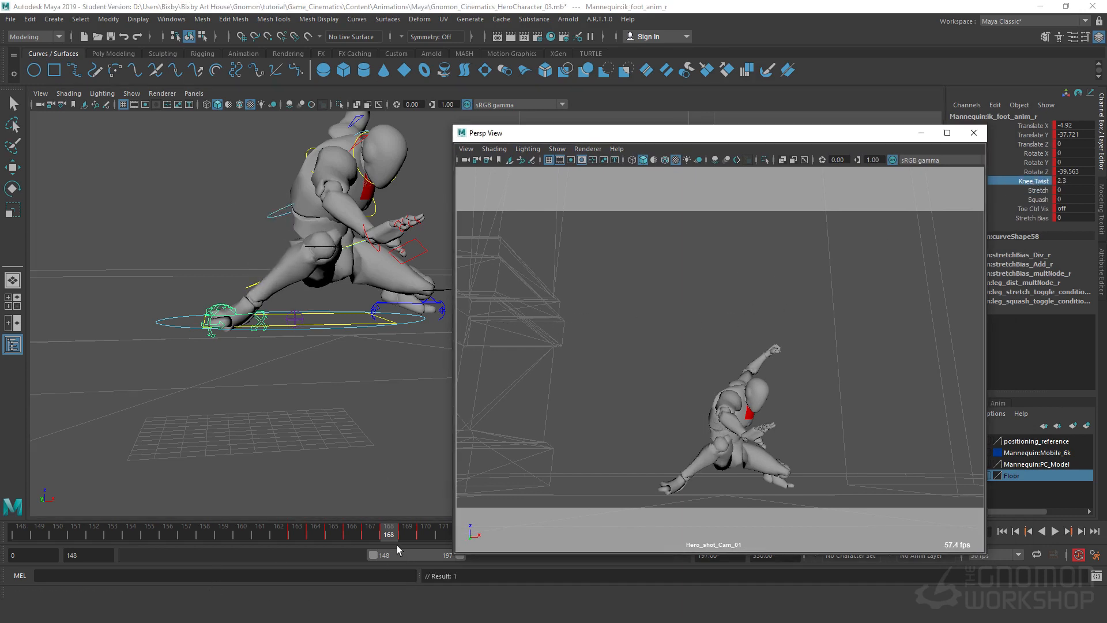
Play back the landing from frame 163 in the Hero_shot_Cam_01 view.
drag(397, 535, 298, 557)
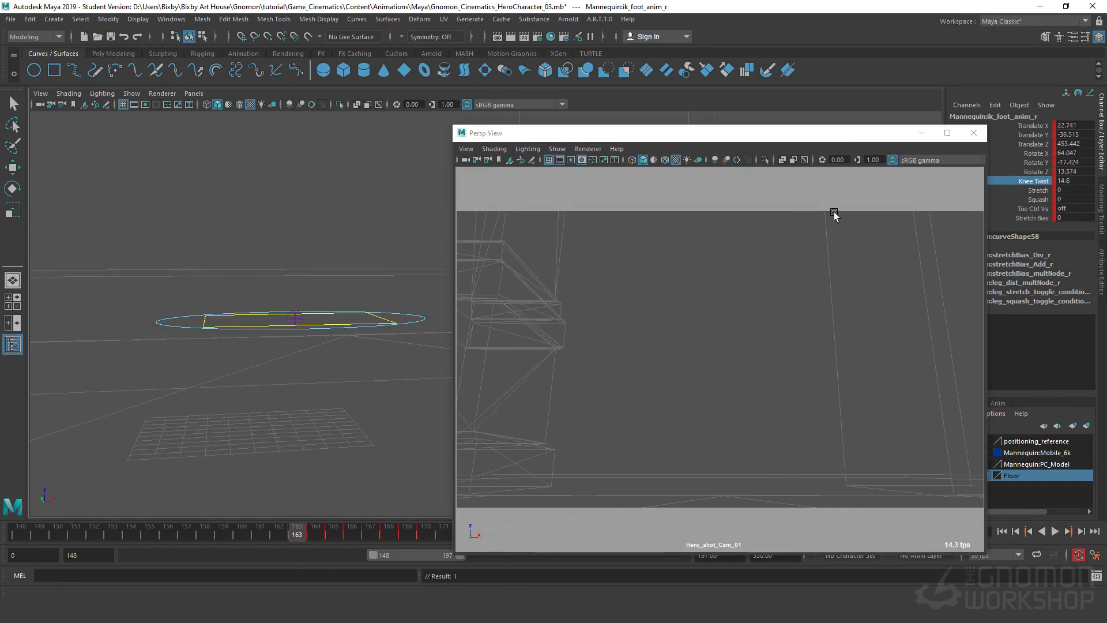
drag(843, 138, 821, 90)
click(1056, 532)
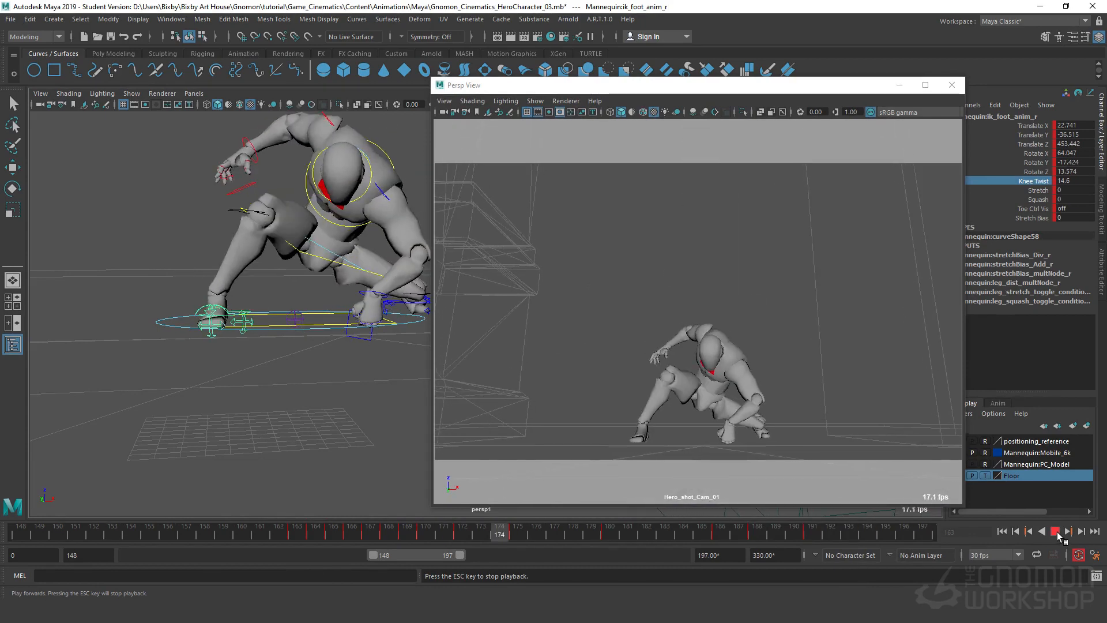
click(1057, 533)
Select the body control at frame 168 and move the Persp View window clear of the character.
drag(281, 534, 383, 539)
key(w)
click(225, 420)
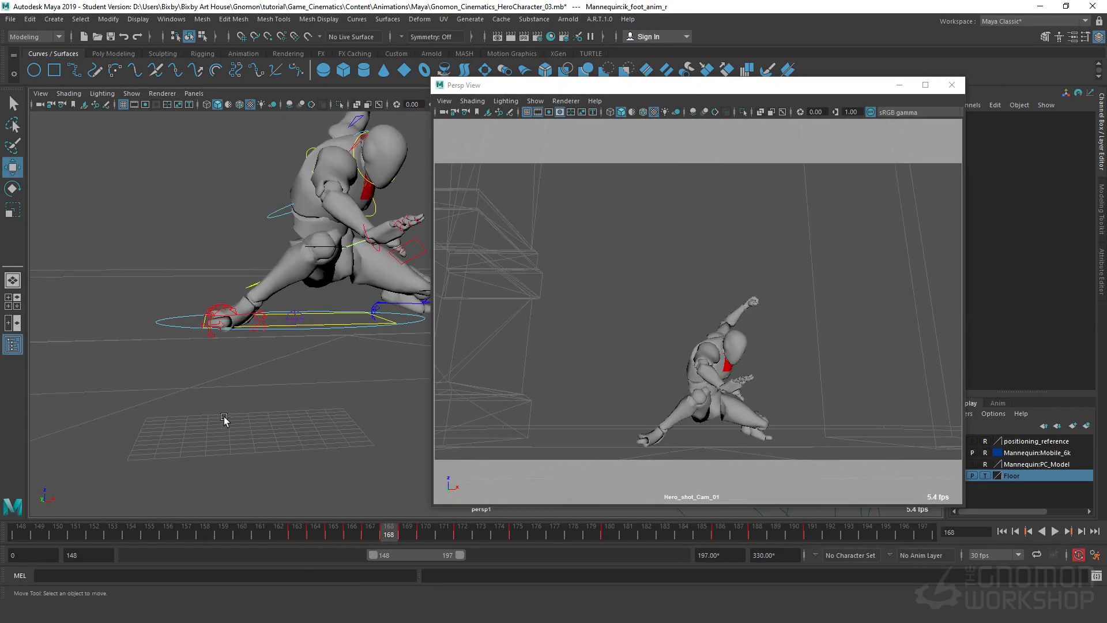
alt+drag(226, 421, 250, 417)
alt+middle_drag(250, 418, 89, 413)
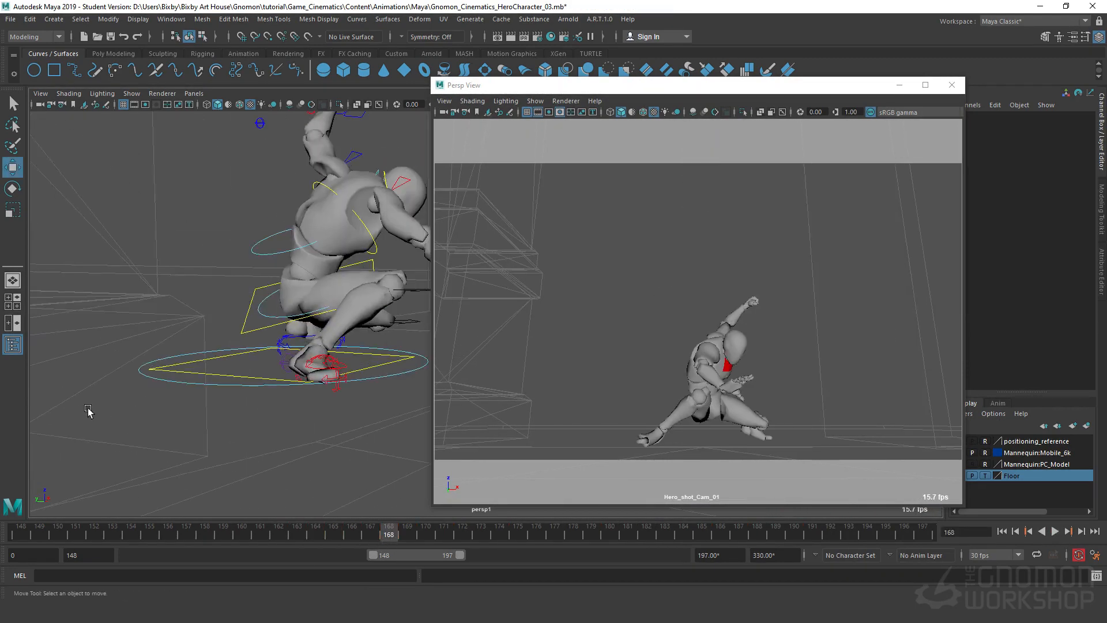
click(260, 305)
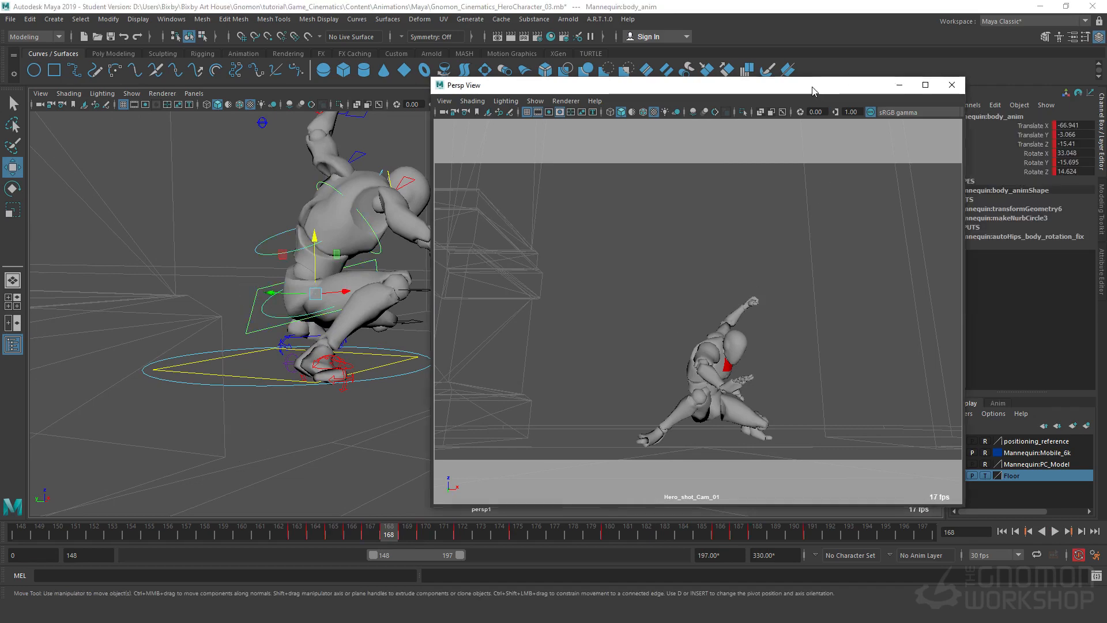
drag(814, 86, 367, 33)
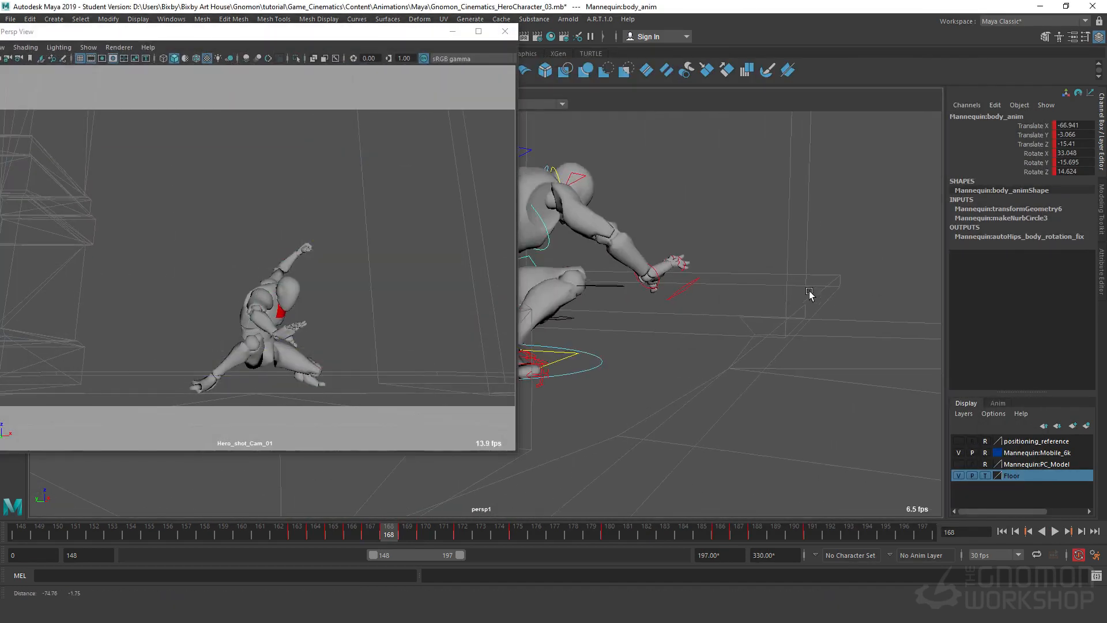
alt+drag(693, 378, 745, 460)
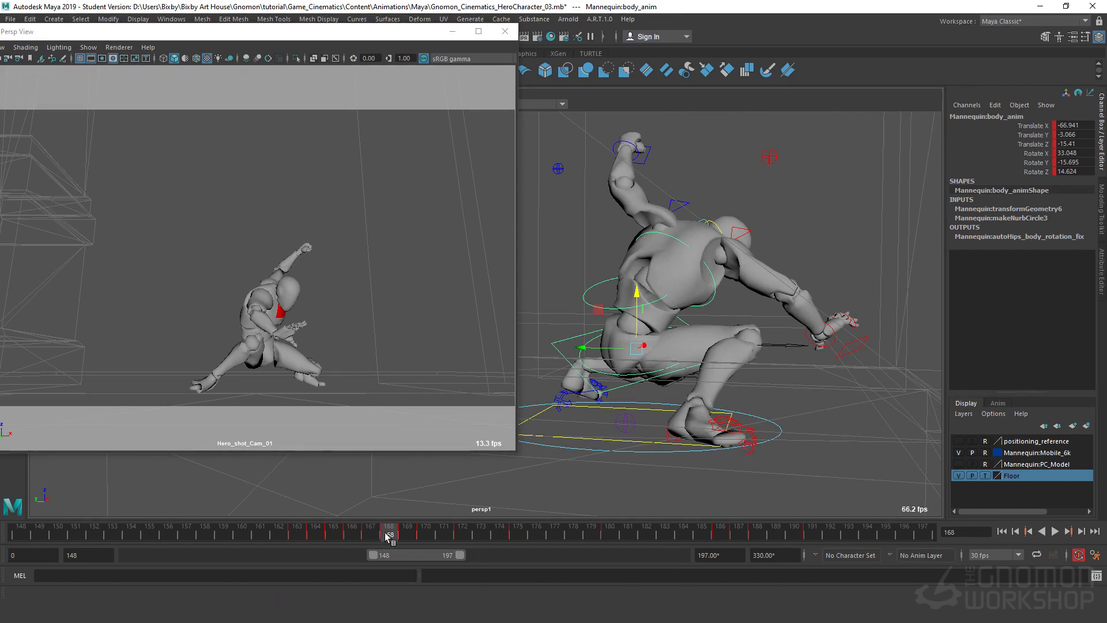
Examine the crouched pose and mid-spine control at frame 170 from several angles.
key(alt+v)
drag(411, 536, 429, 534)
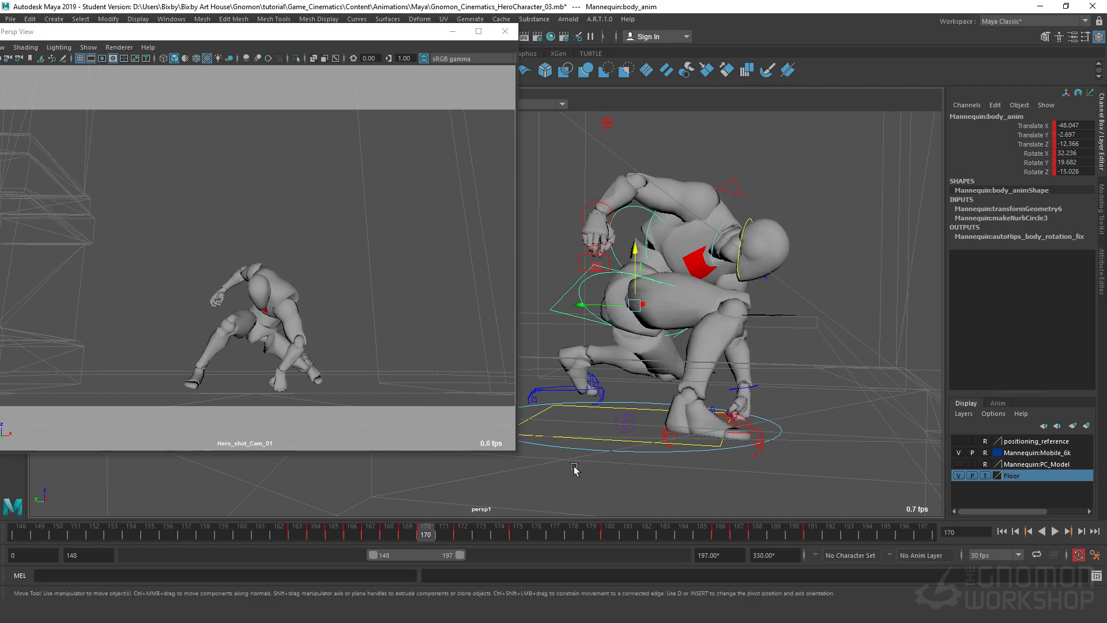
alt+drag(742, 408, 786, 441)
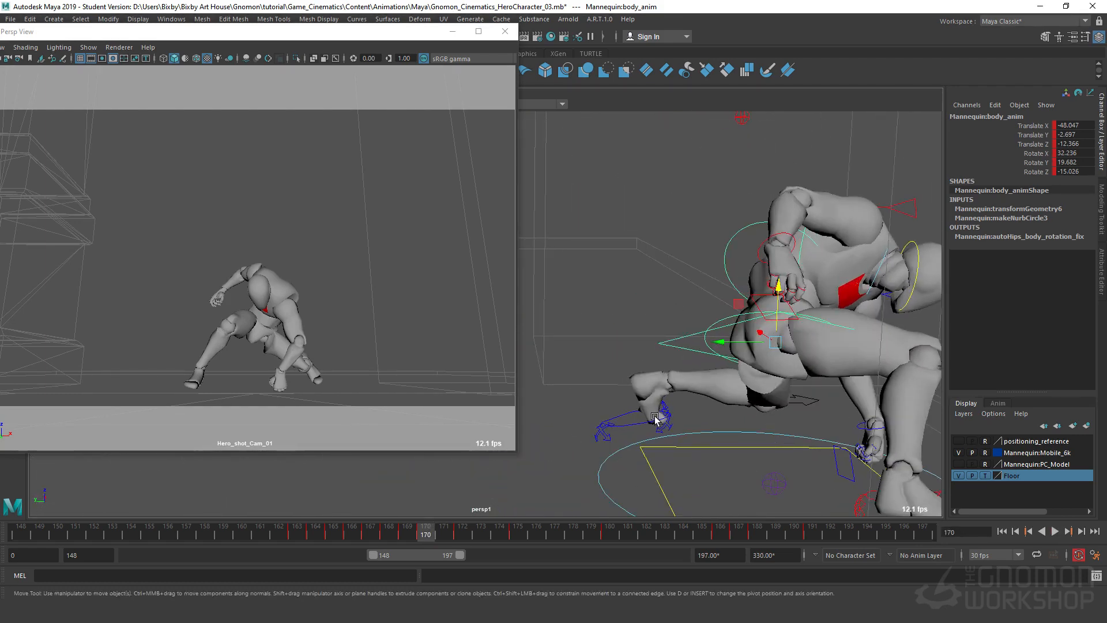
click(716, 222)
click(727, 256)
alt+drag(769, 436, 589, 428)
alt+middle_drag(588, 427, 1052, 407)
alt+drag(767, 398, 649, 384)
alt+middle_drag(649, 383, 826, 375)
alt+drag(825, 375, 725, 363)
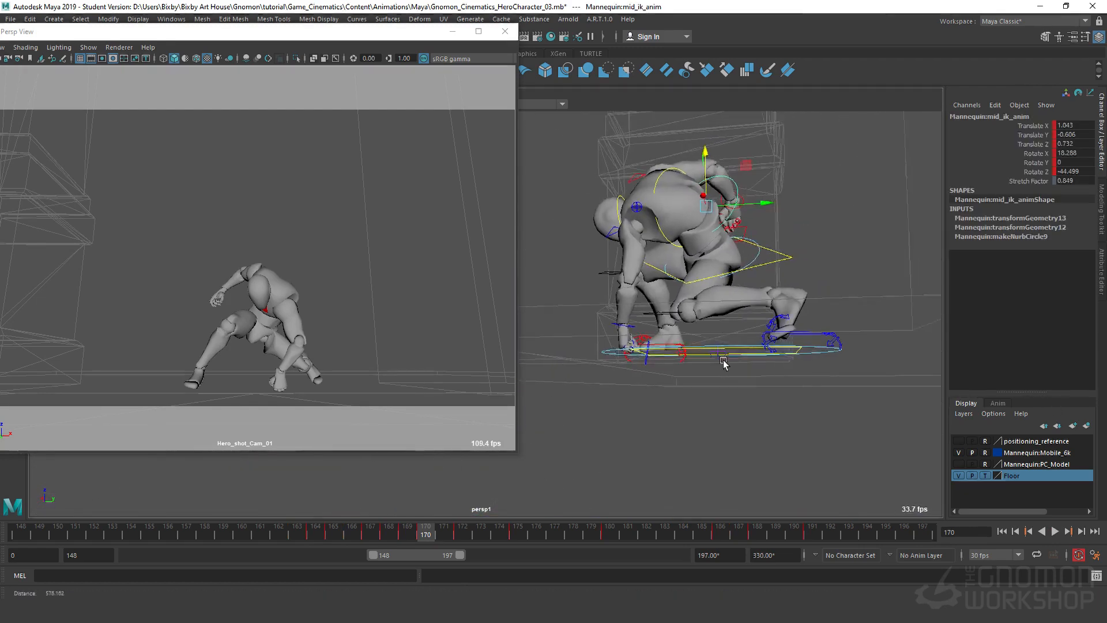
alt+right_drag(725, 363, 816, 417)
mouse_move(434, 528)
mouse_down()
mouse_move(397, 532)
mouse_move(422, 540)
mouse_up()
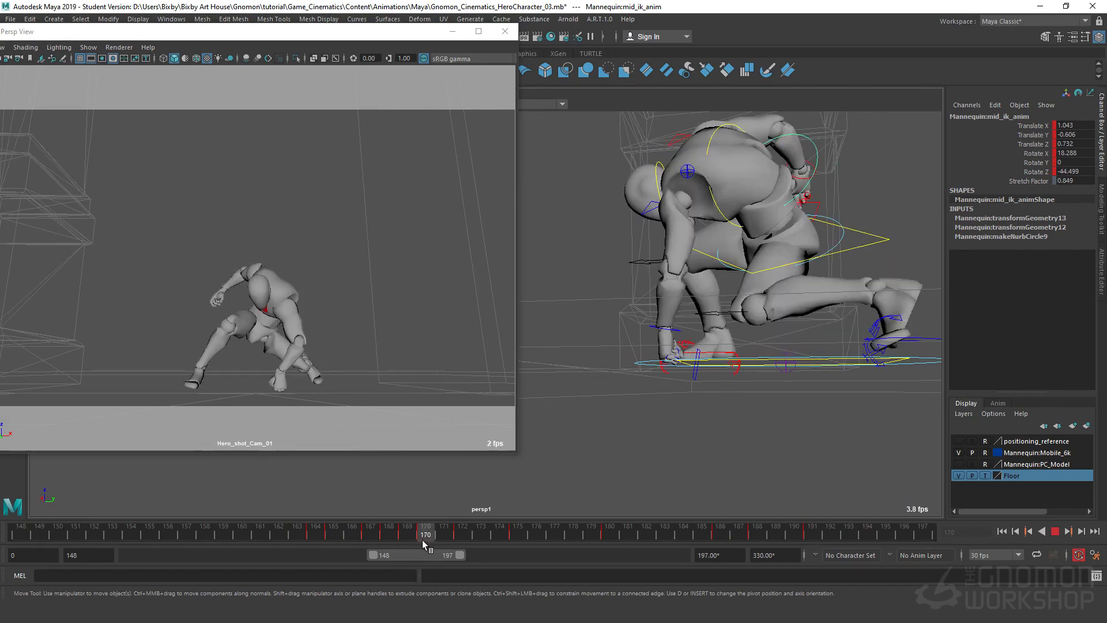
Select the left foot control and check the foot's contact with the ground between frames 170 and 176.
click(932, 183)
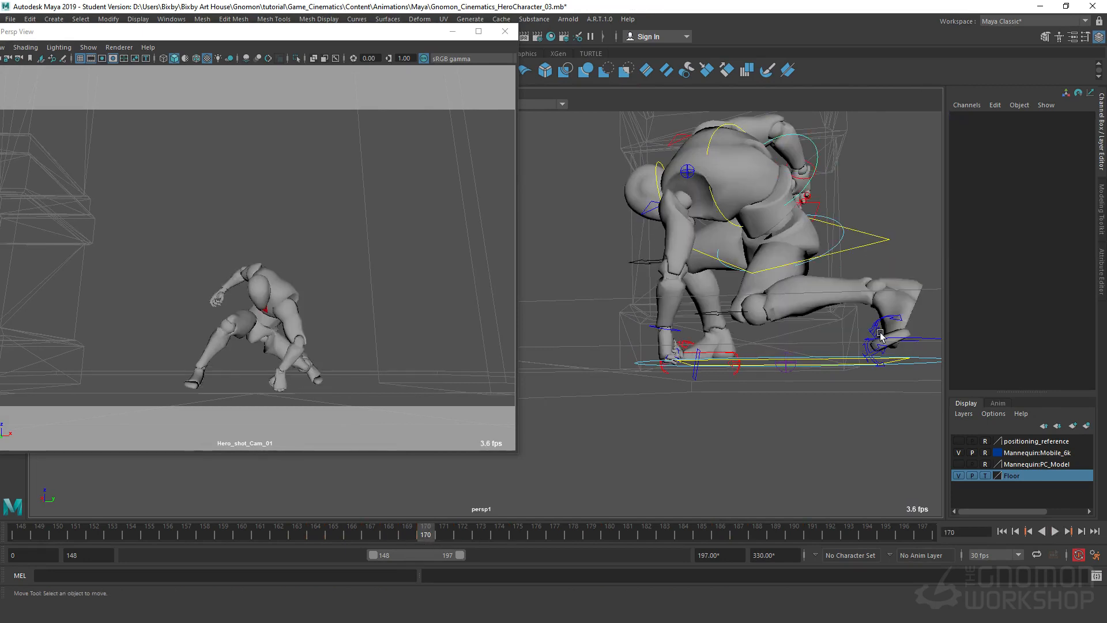
click(918, 339)
alt+drag(871, 440, 755, 474)
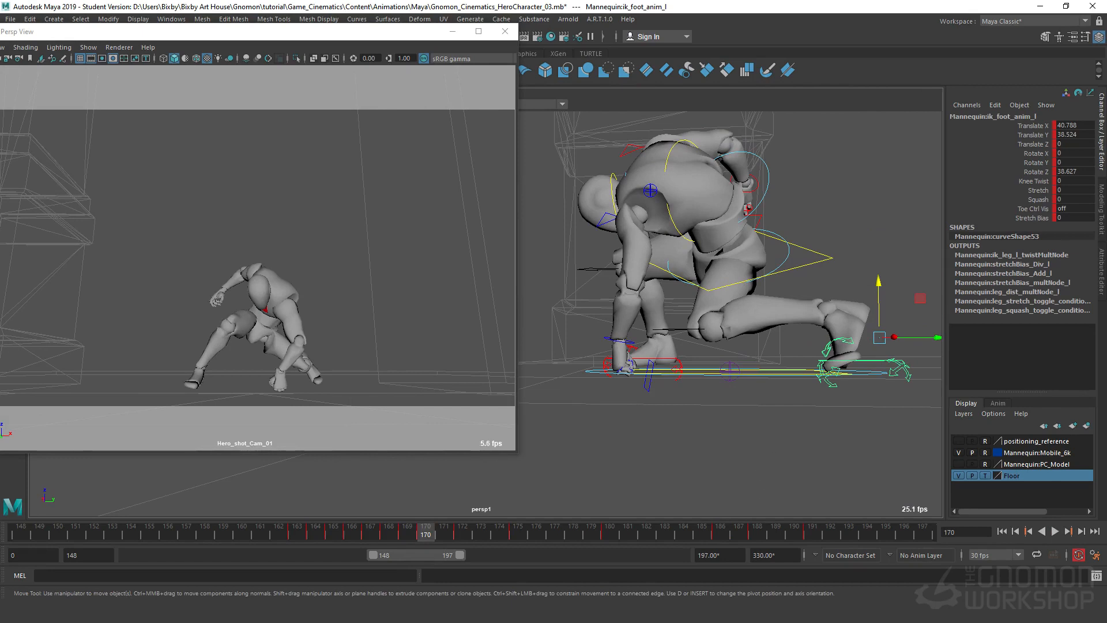
key(alt+v)
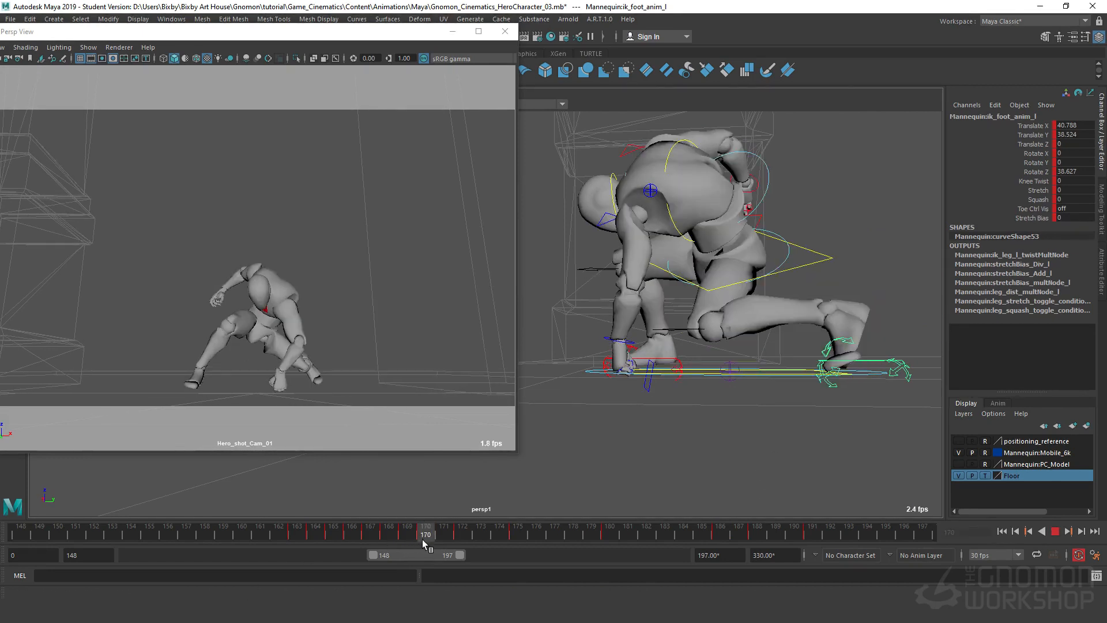
key(alt+v)
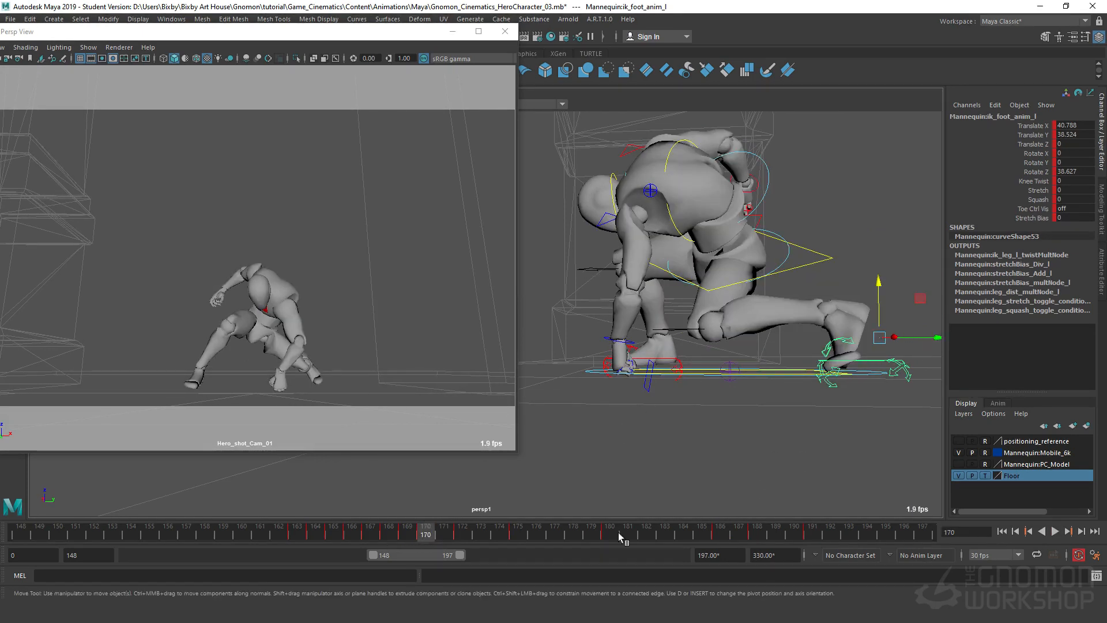
key(alt+v)
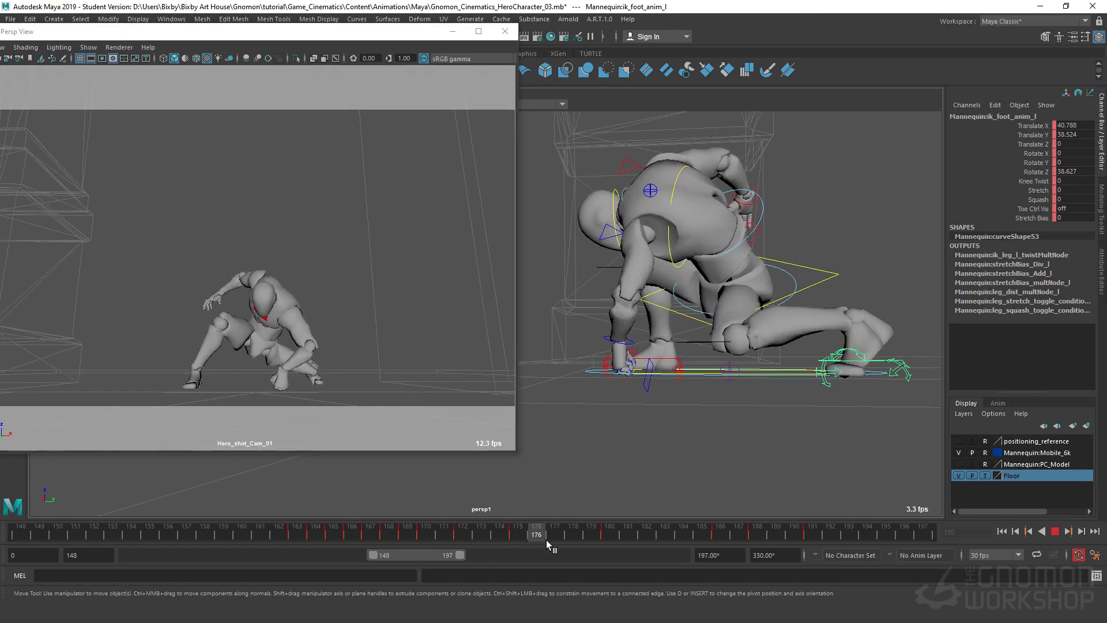
key(alt+v)
Rotate the body control further forward at frame 170 to a Rotate Z of about -30.
click(832, 337)
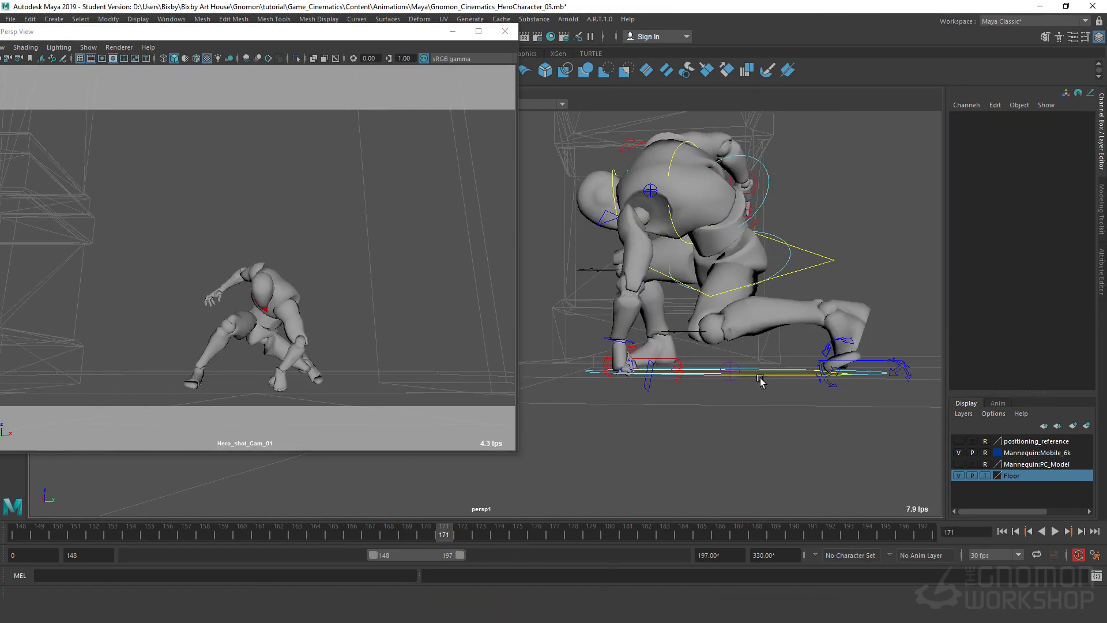
click(821, 273)
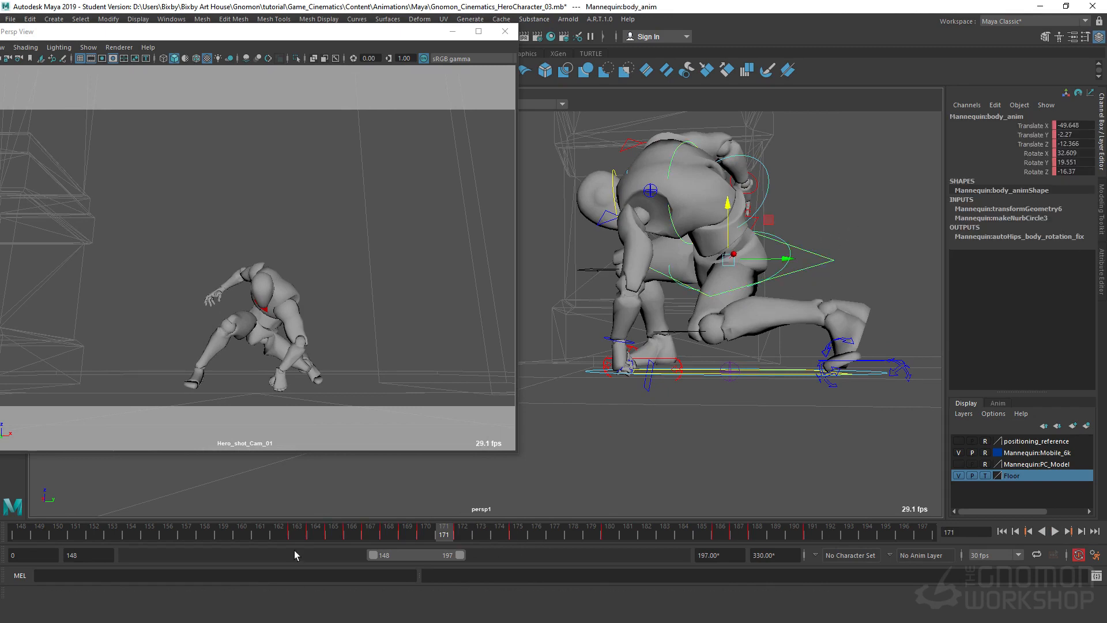
mouse_move(431, 532)
mouse_down()
mouse_move(406, 533)
mouse_move(426, 536)
mouse_up()
scroll(725, 472, up, 6)
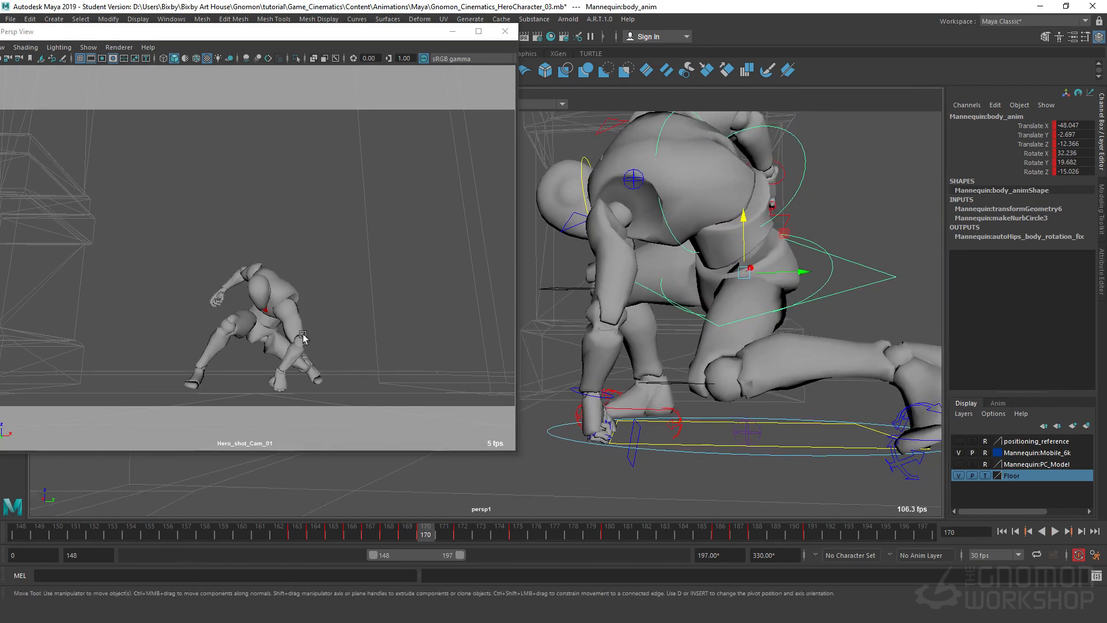
click(912, 227)
click(857, 267)
mouse_move(420, 532)
mouse_down()
mouse_move(408, 535)
mouse_move(425, 534)
mouse_up()
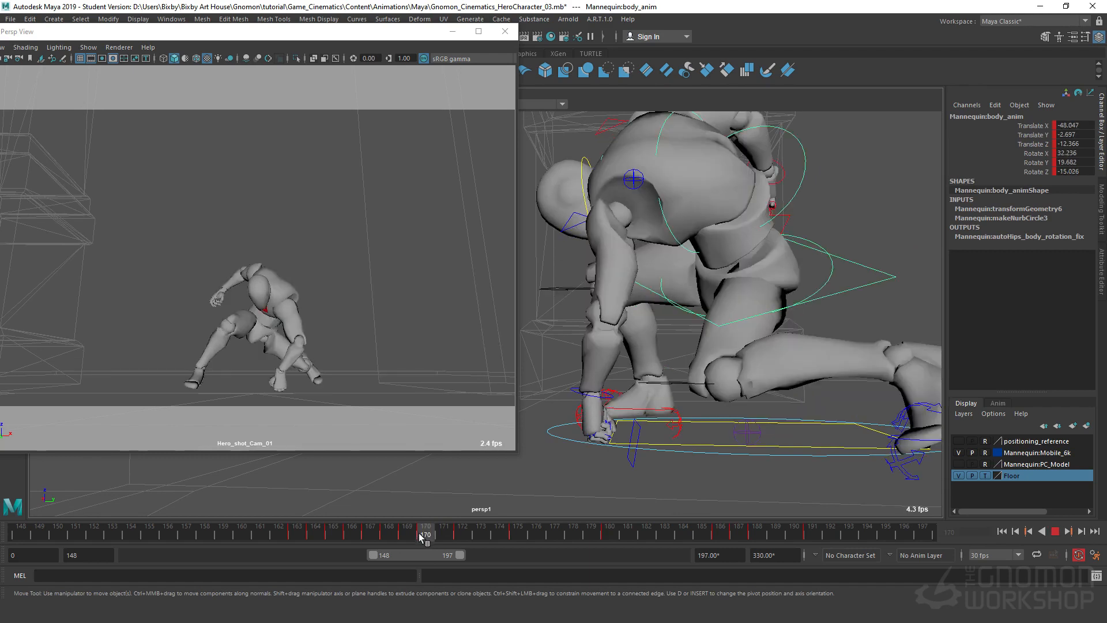
key(e)
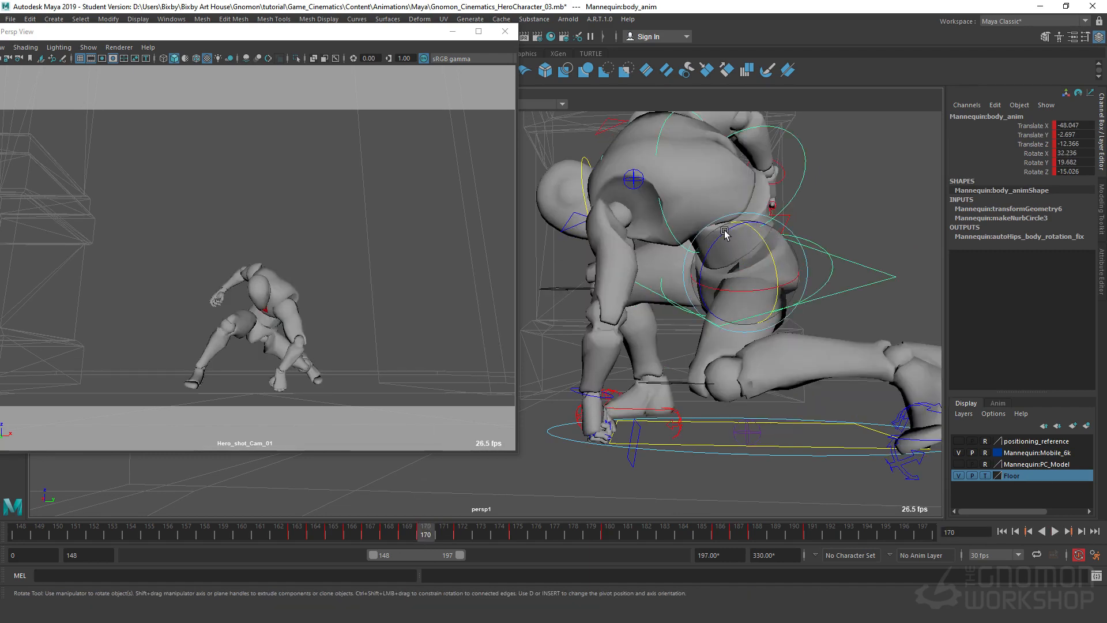
drag(725, 232, 727, 242)
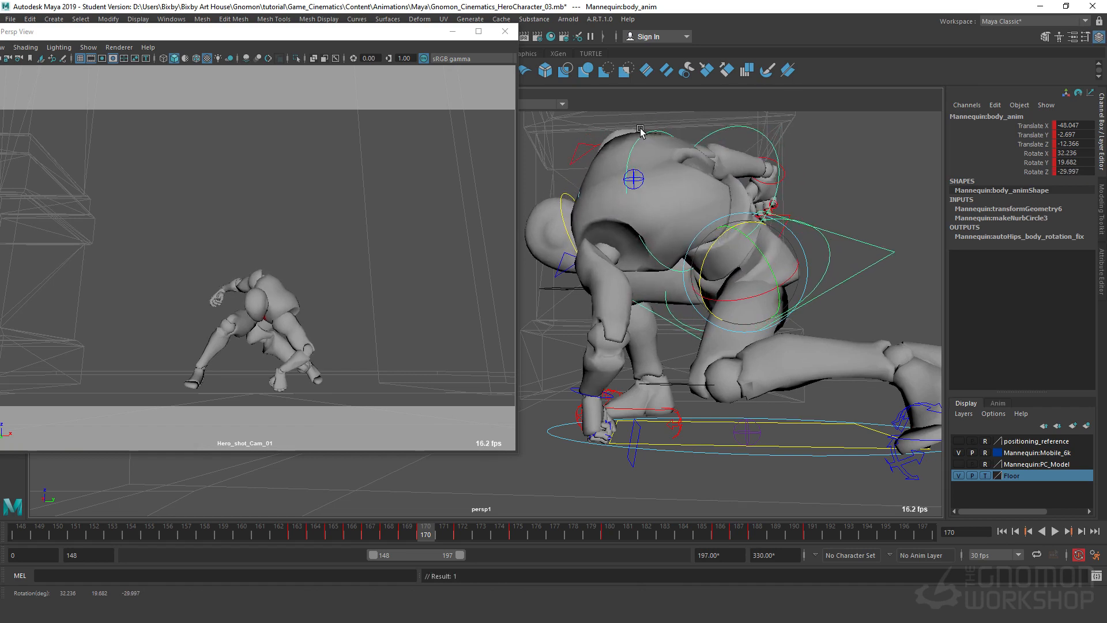
Lower the chest control at frame 170 to Translate X -14.602, Y -16.399, Z 5.24 and key its translation.
click(631, 153)
key(w)
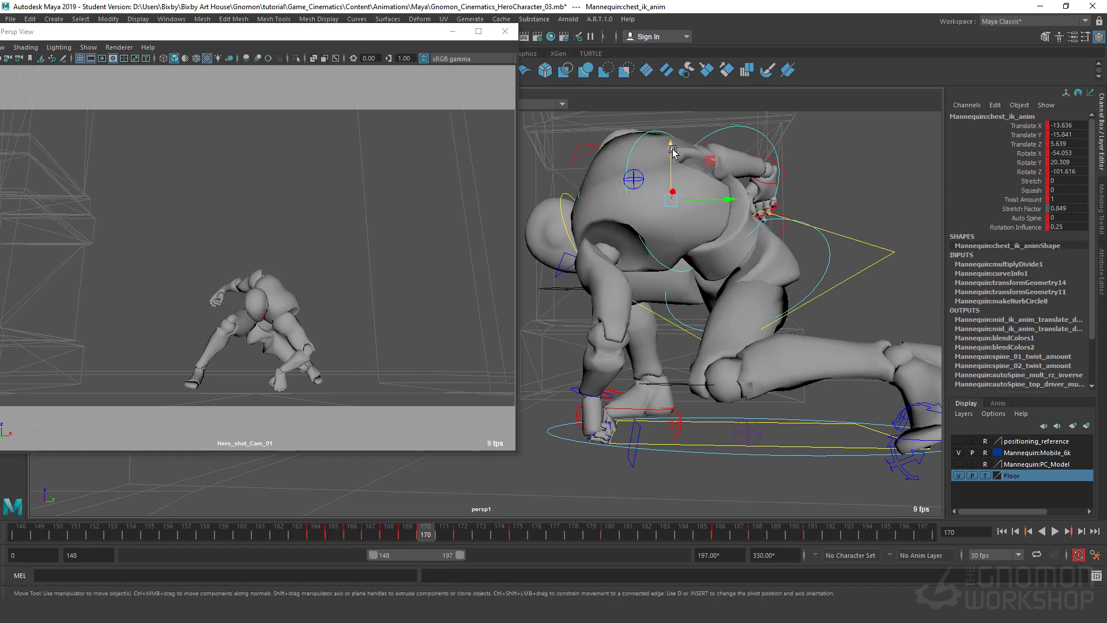
drag(672, 153, 673, 158)
key(shift+w)
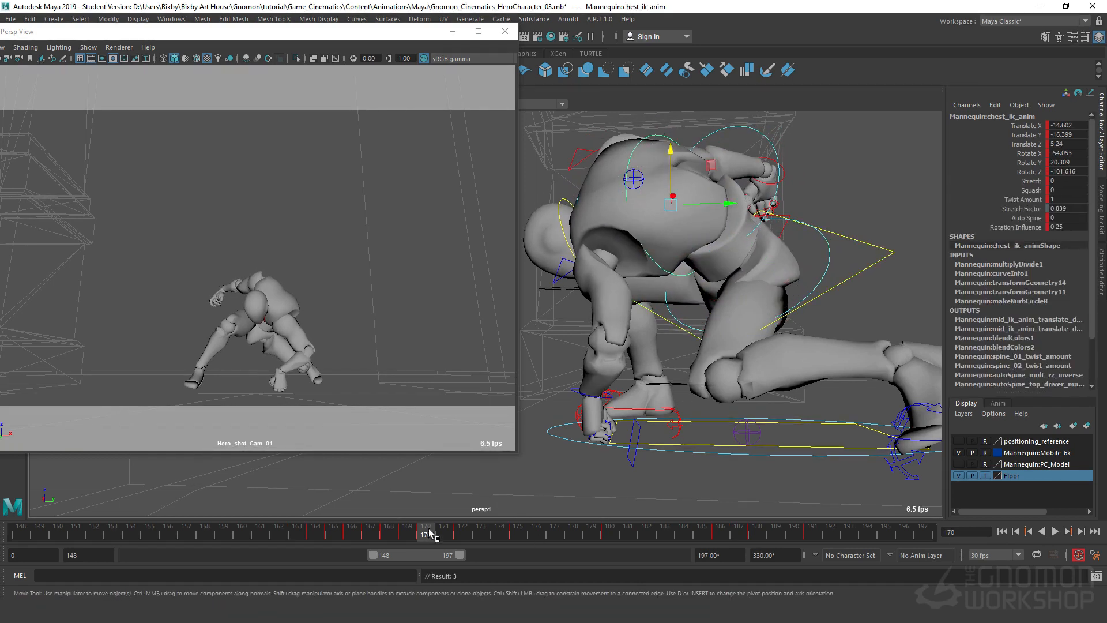
Raise the chest control at frame 172 to Translate X -8.994, Y -14.465, Z 7.285.
click(412, 537)
drag(409, 539, 460, 545)
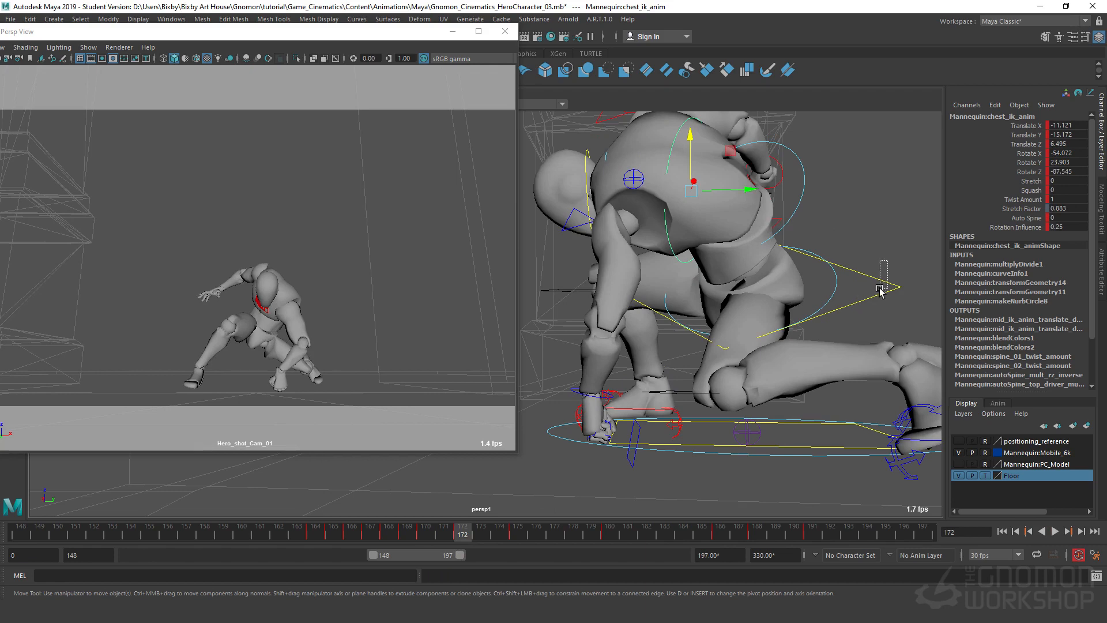
click(864, 301)
alt+drag(742, 415, 716, 302)
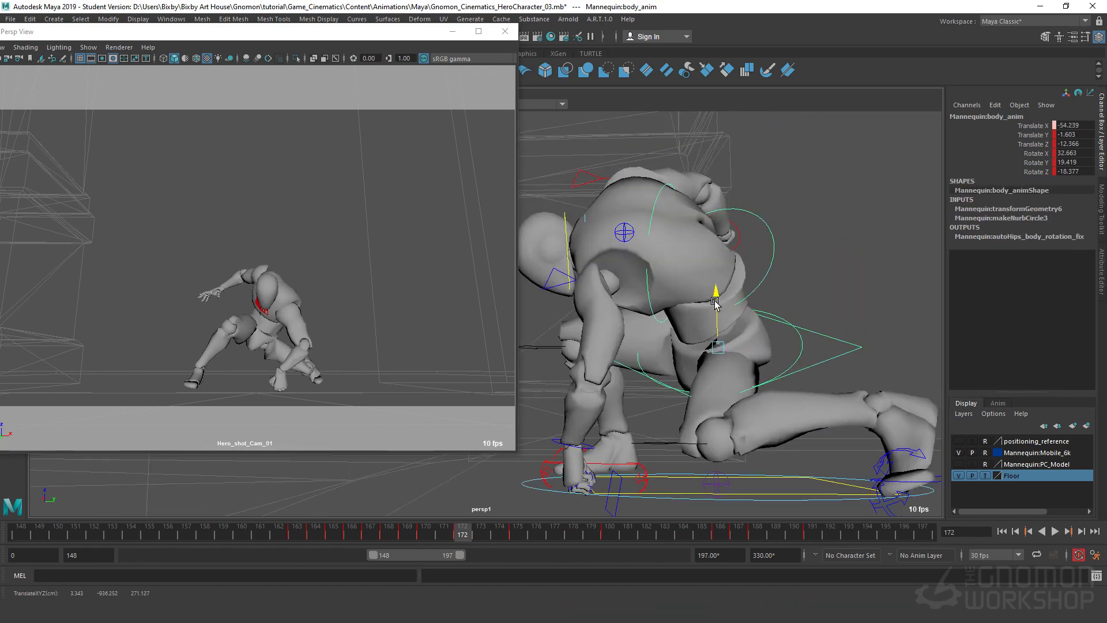
click(656, 208)
drag(663, 208, 670, 199)
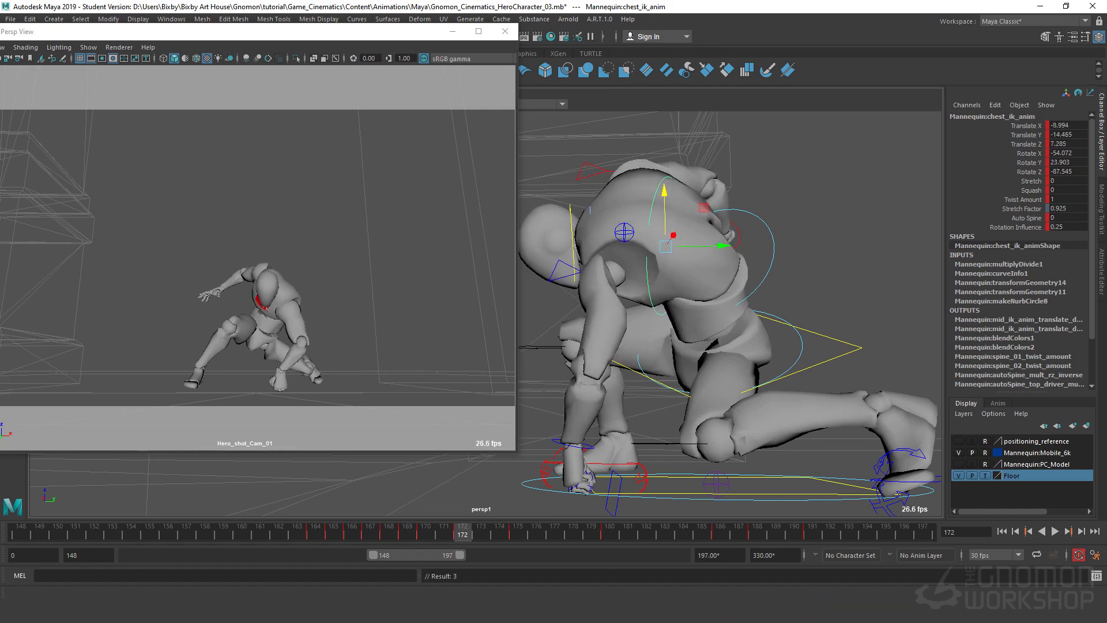
At frame 175, rotate the chest control to Rotate Z -71.228, raise it to Translate X -5.593, Y -13.473, Z 7.909, and key its translation.
drag(450, 538, 518, 556)
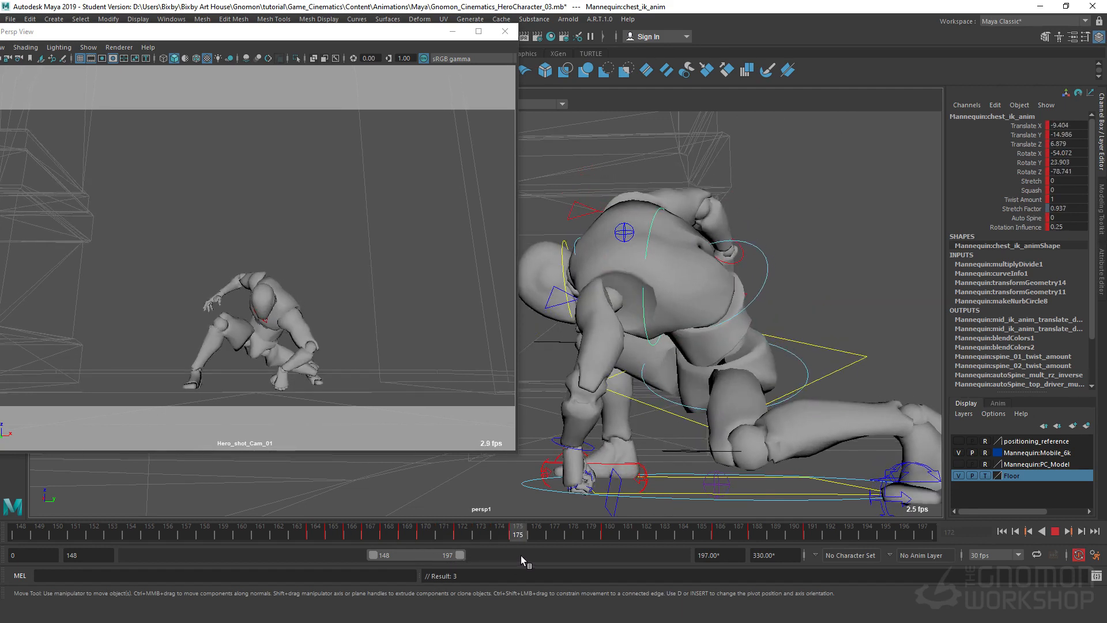
click(789, 330)
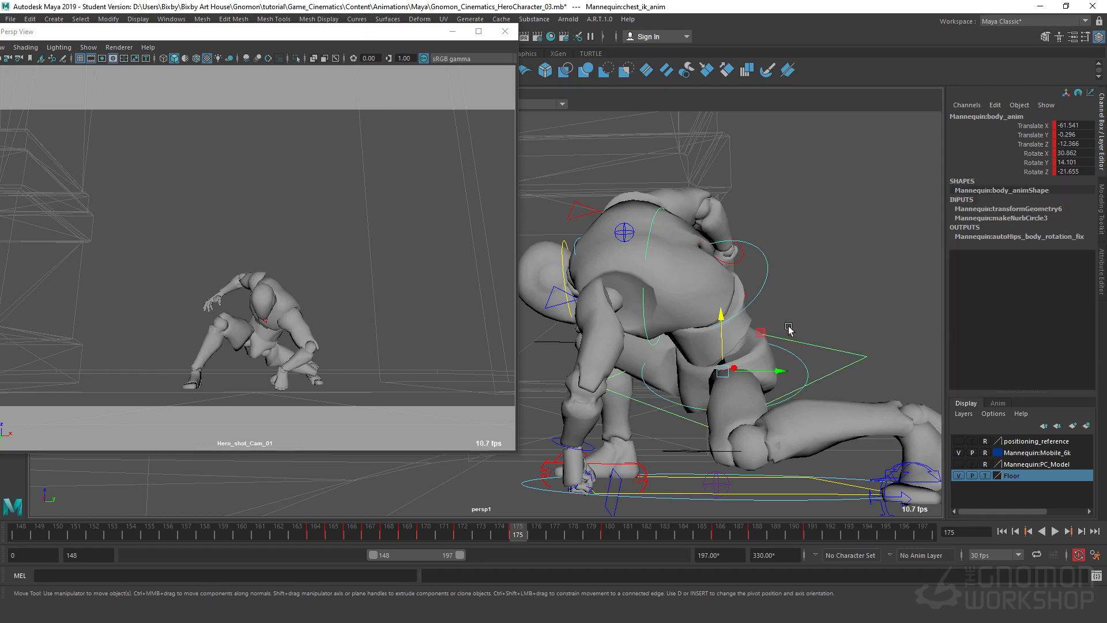
alt+drag(812, 317, 799, 297)
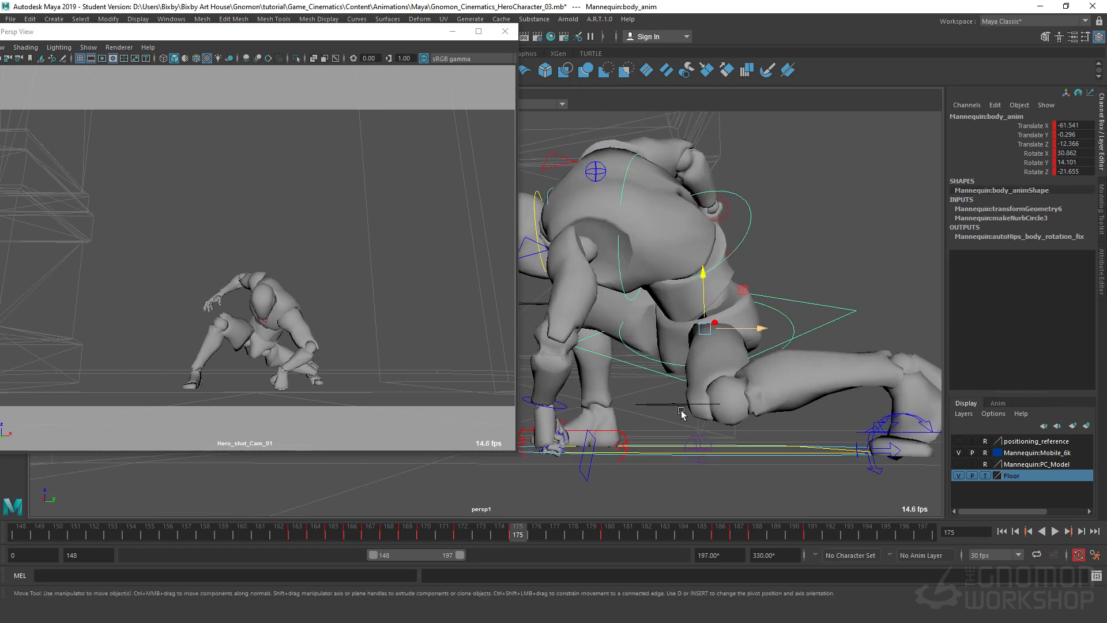
click(625, 175)
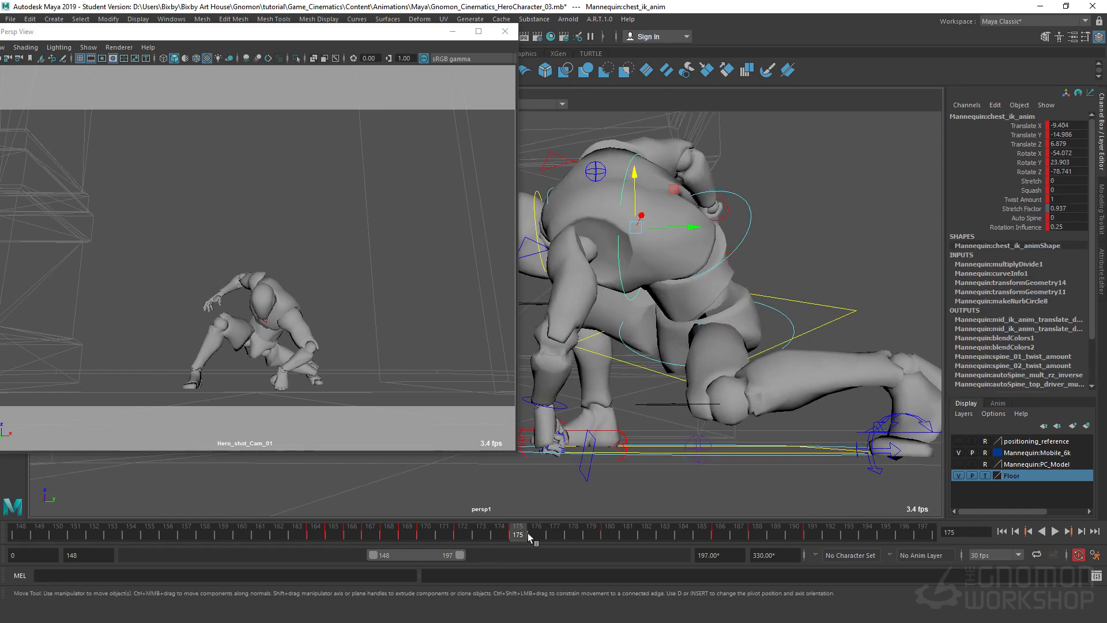
key(alt+v)
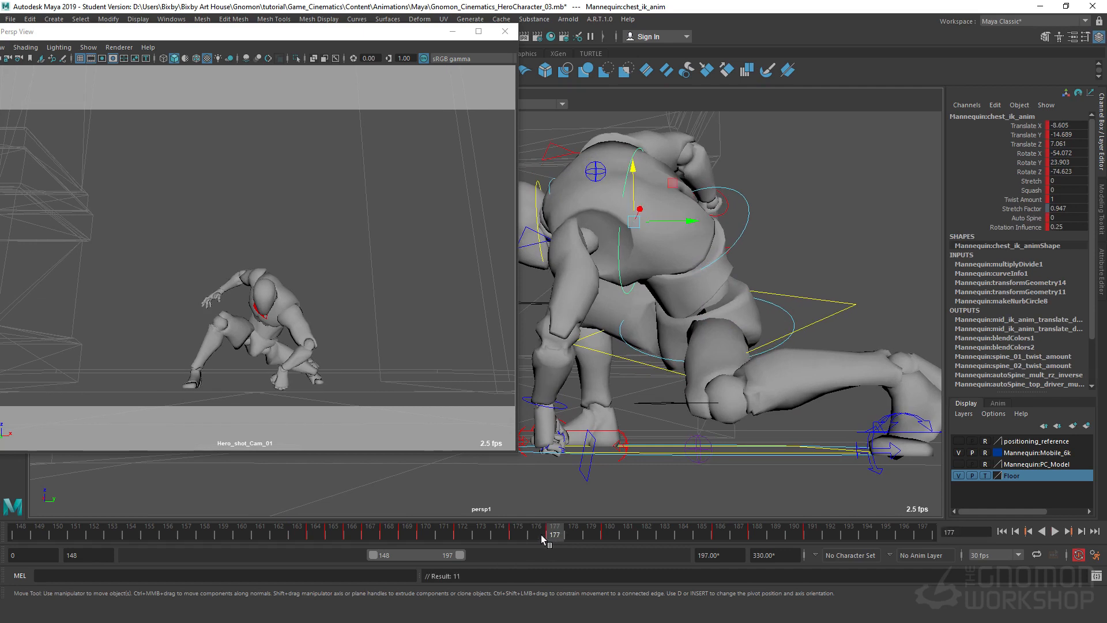
click(522, 537)
key(e)
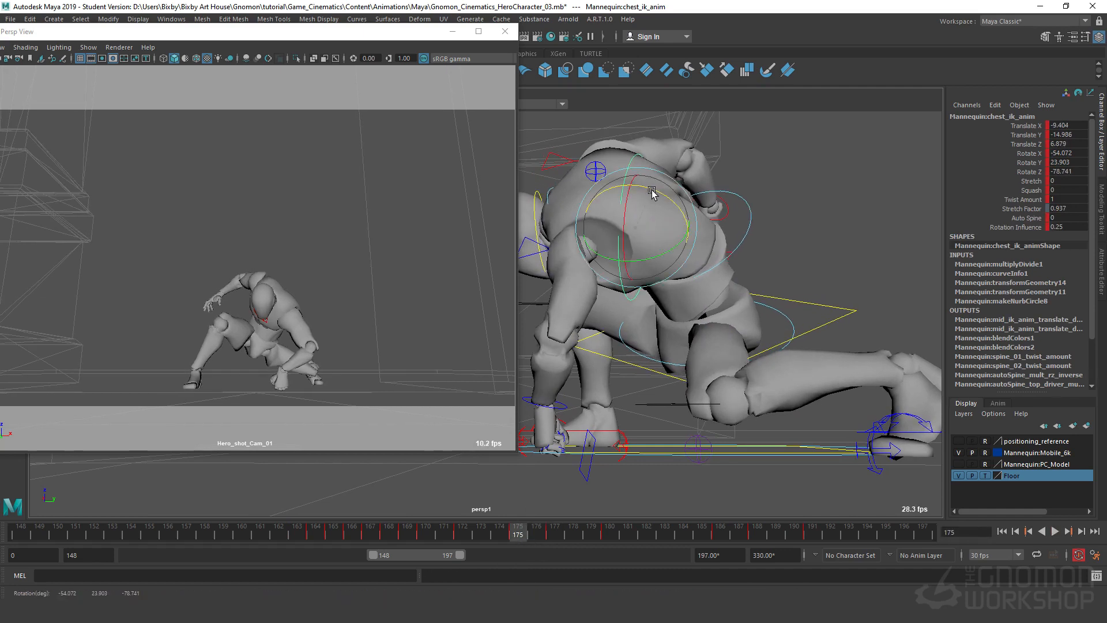
drag(647, 185, 635, 161)
key(w)
key(shift+w)
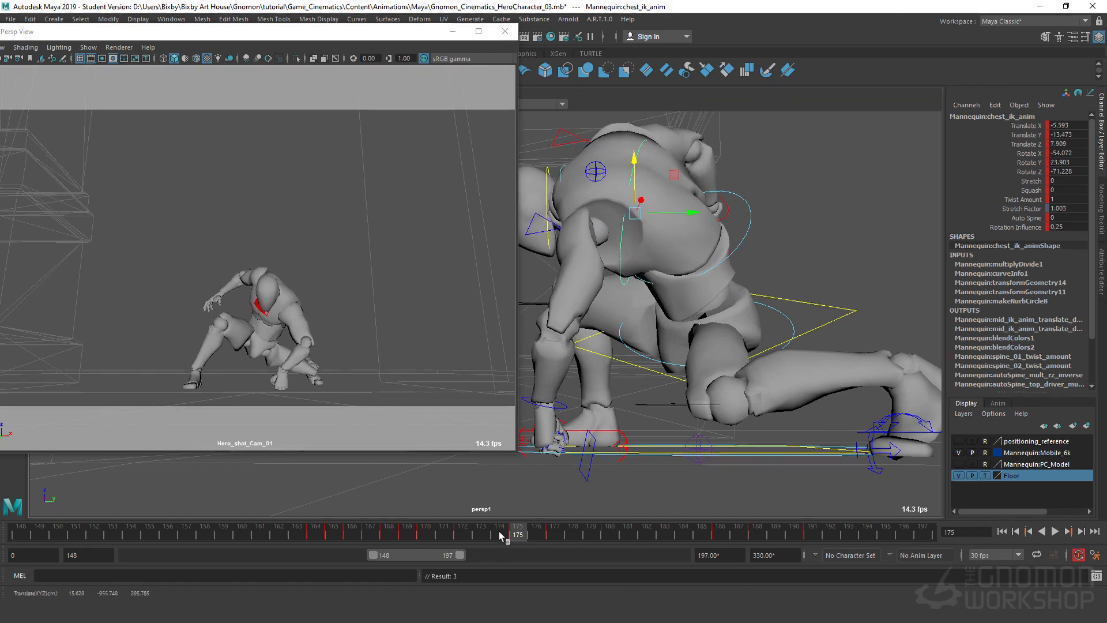
drag(477, 537, 426, 535)
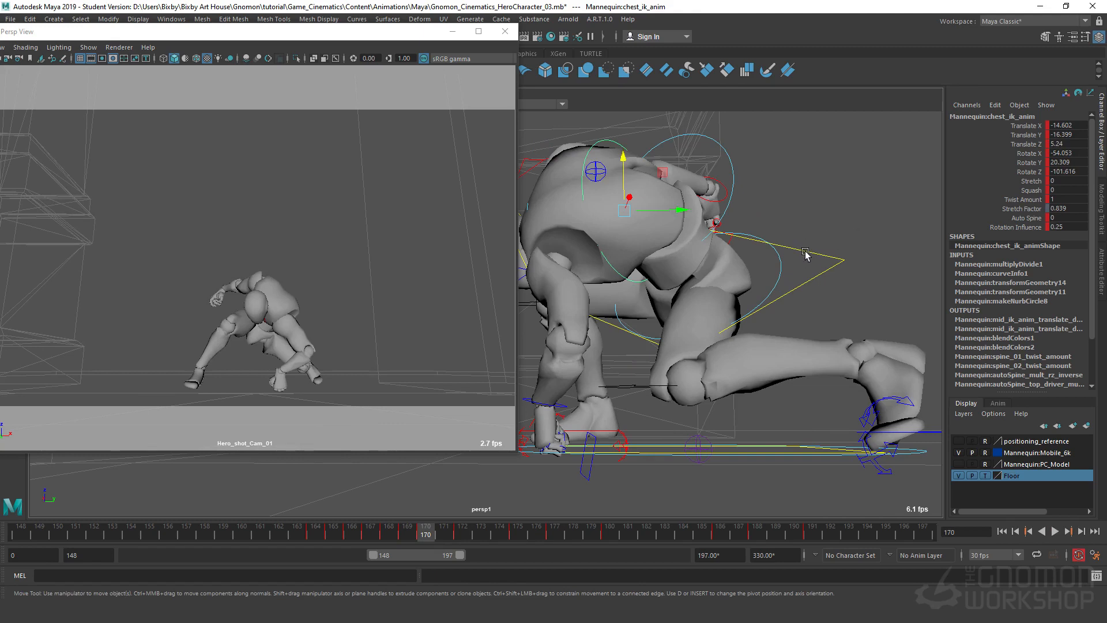
Reset the hip control's Rotate X, Y and Z to 0 at frame 170.
click(806, 252)
alt+drag(726, 323, 816, 321)
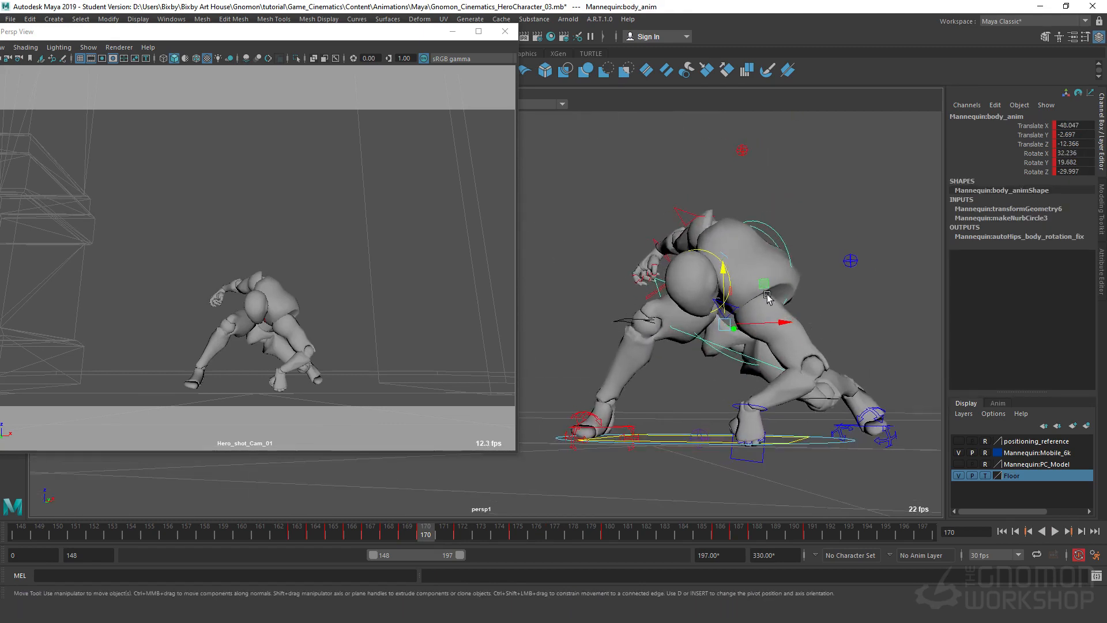
click(735, 362)
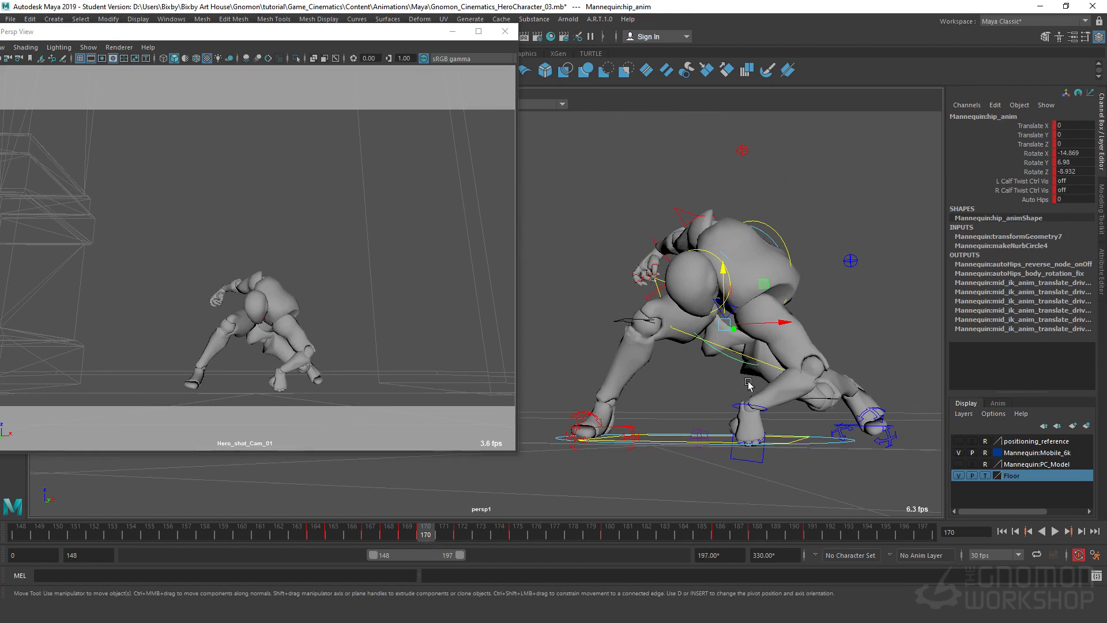
drag(1079, 149, 1078, 170)
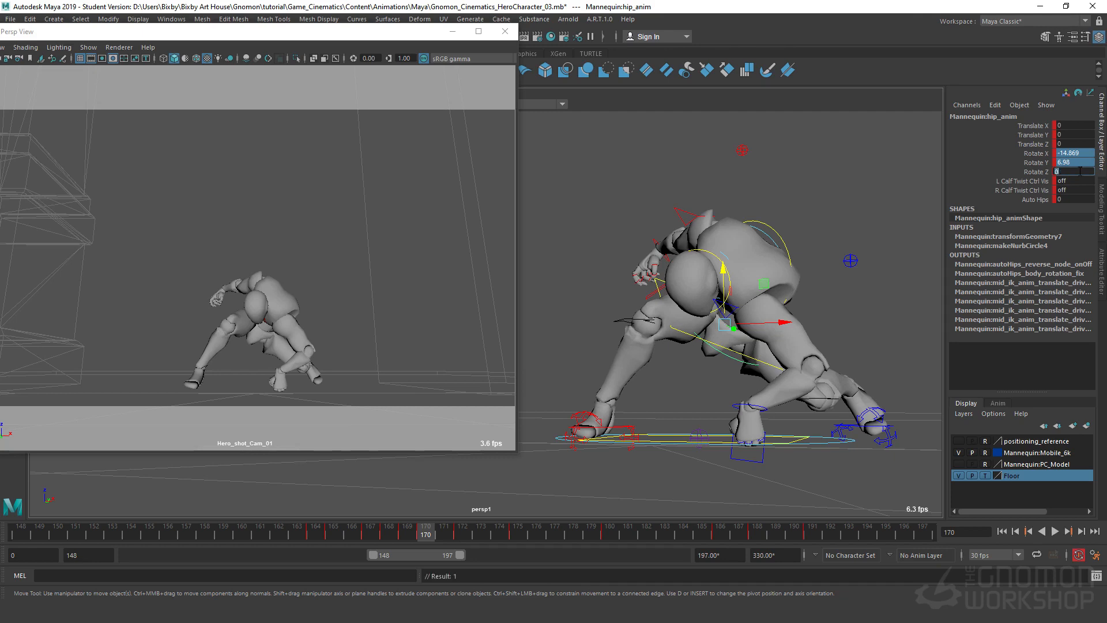
key(Return)
Zero out all translation and rotation values of the mid-spine IK control at frame 170.
alt+drag(763, 390, 775, 342)
key(e)
click(838, 228)
click(830, 222)
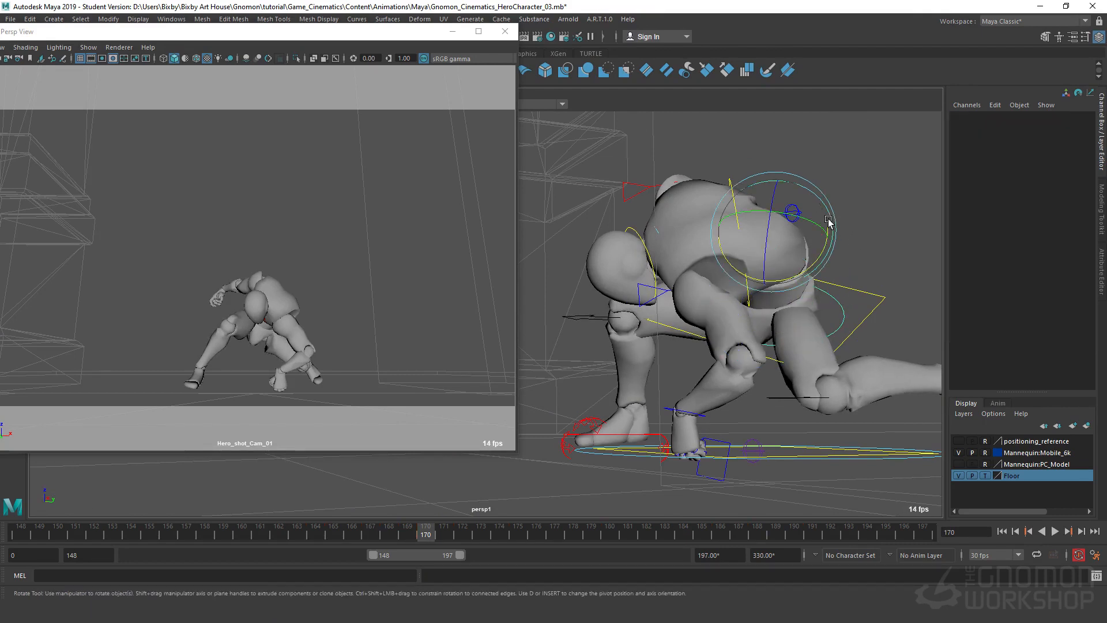
alt+drag(879, 317, 867, 322)
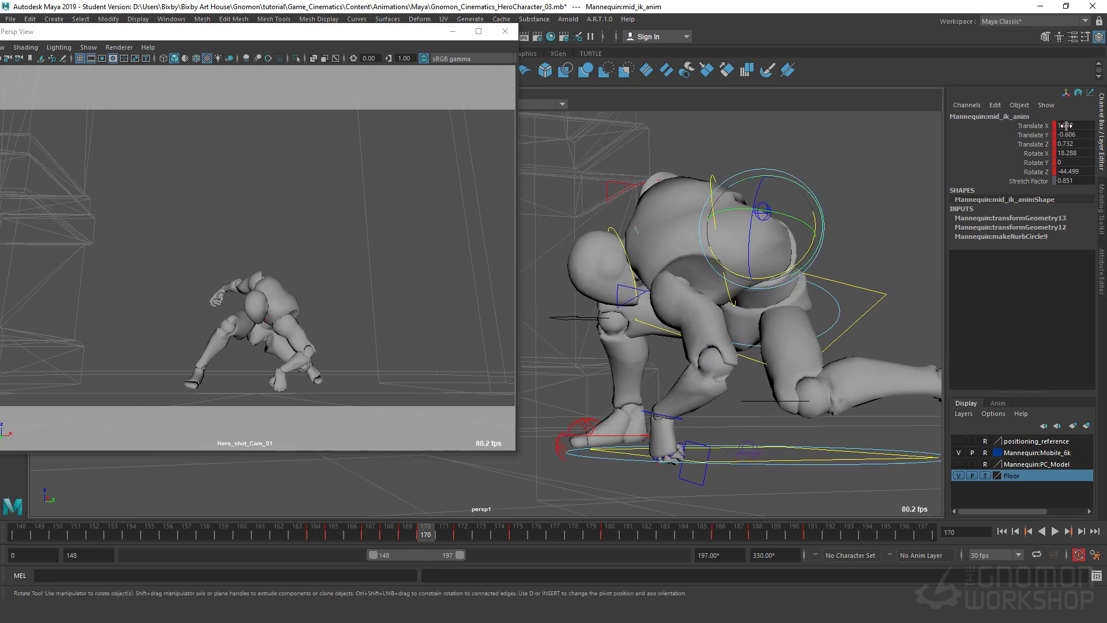
drag(1066, 126, 1078, 173)
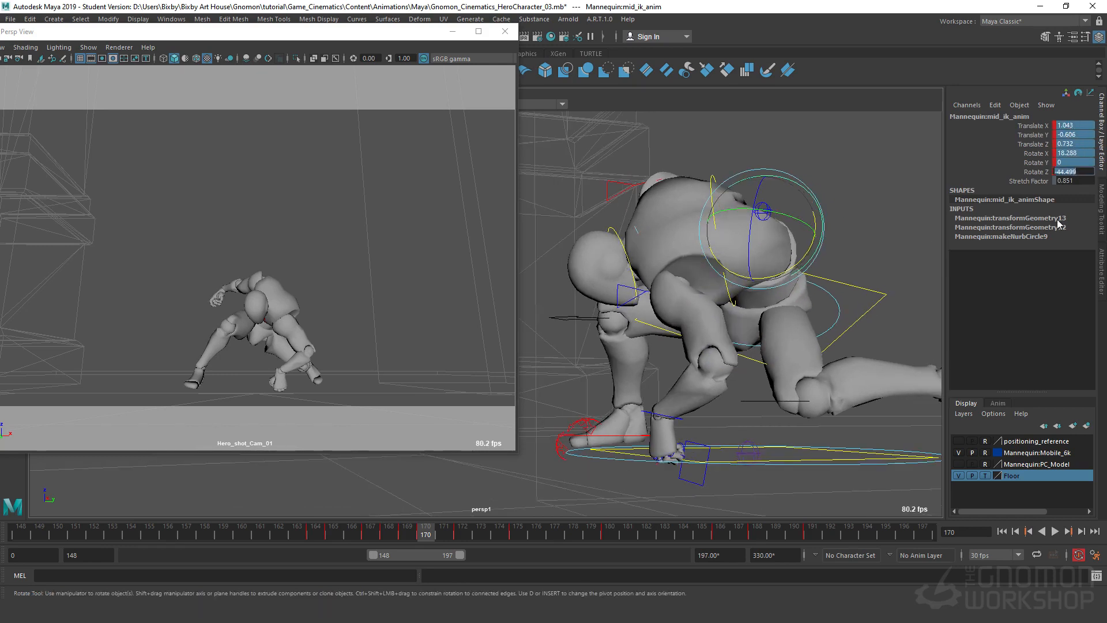
text(0)
key(Return)
Move the mid-spine IK control at frame 170 to reshape the curve of the character's back.
alt+drag(935, 278, 785, 212)
key(w)
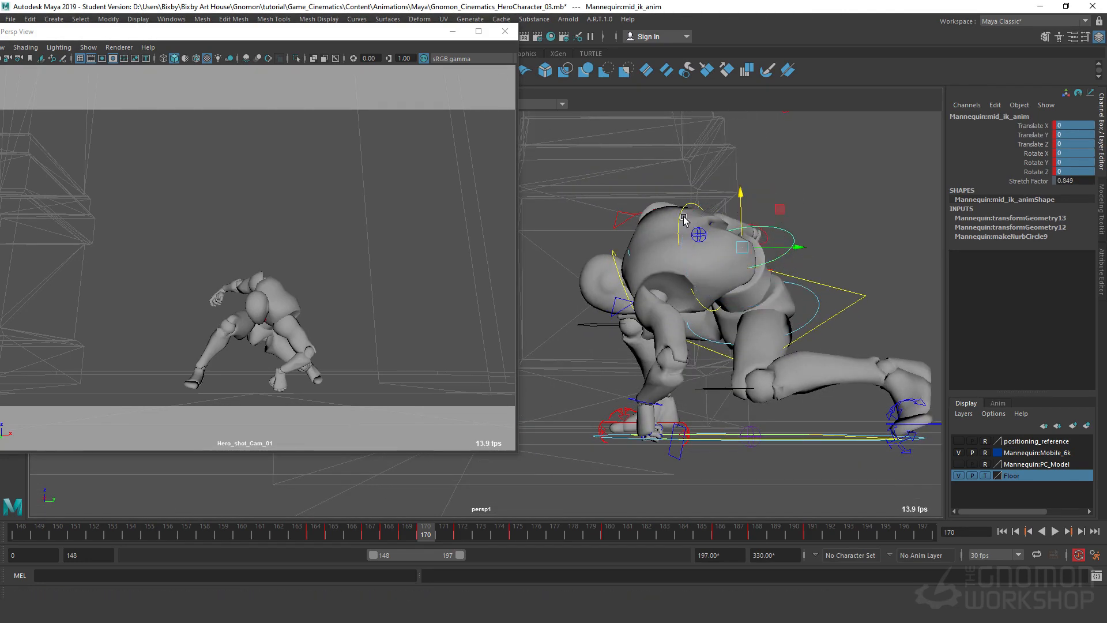
key(e)
right_click(707, 242)
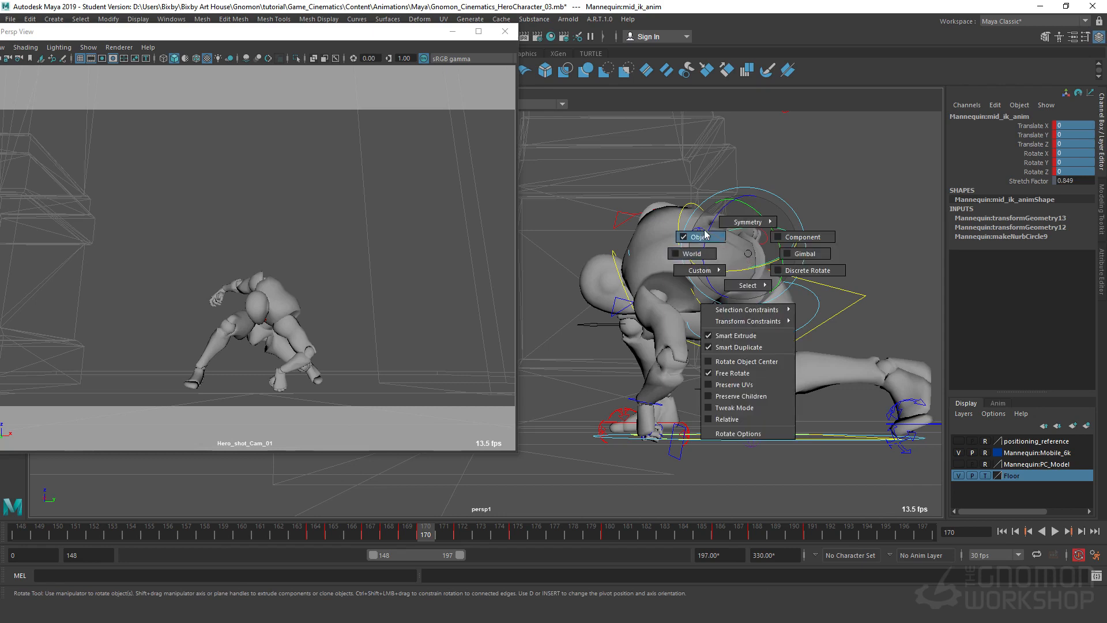
right_click(708, 239)
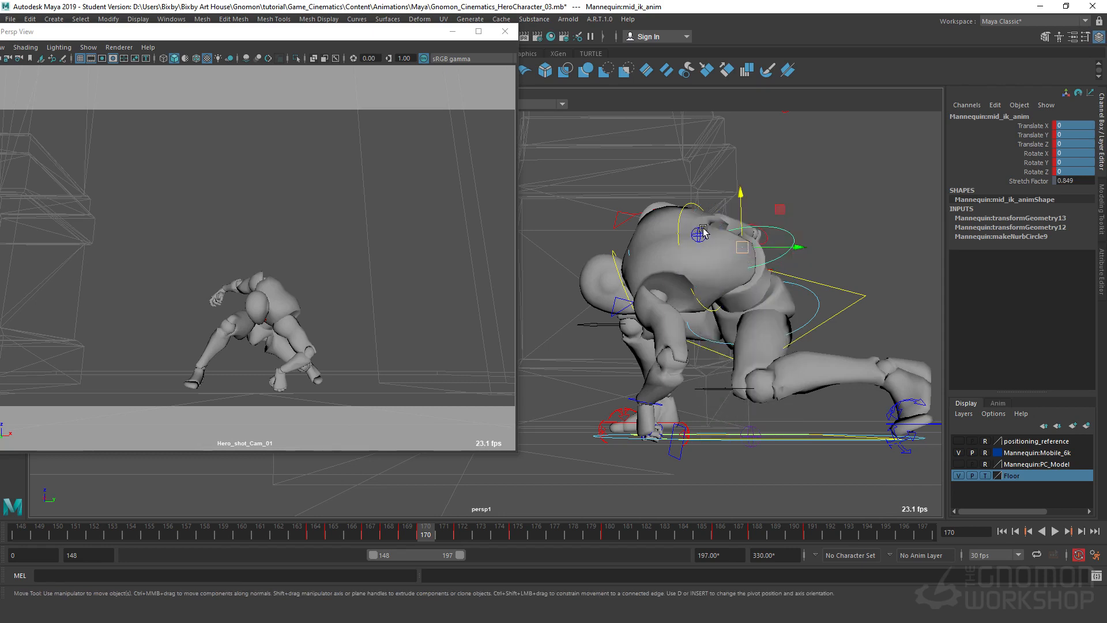
key(w)
drag(790, 222, 631, 207)
Select the right wrist control and review the landing motion around frame 170 in playback.
click(622, 161)
alt+drag(776, 323, 744, 346)
alt+right_drag(744, 346, 747, 389)
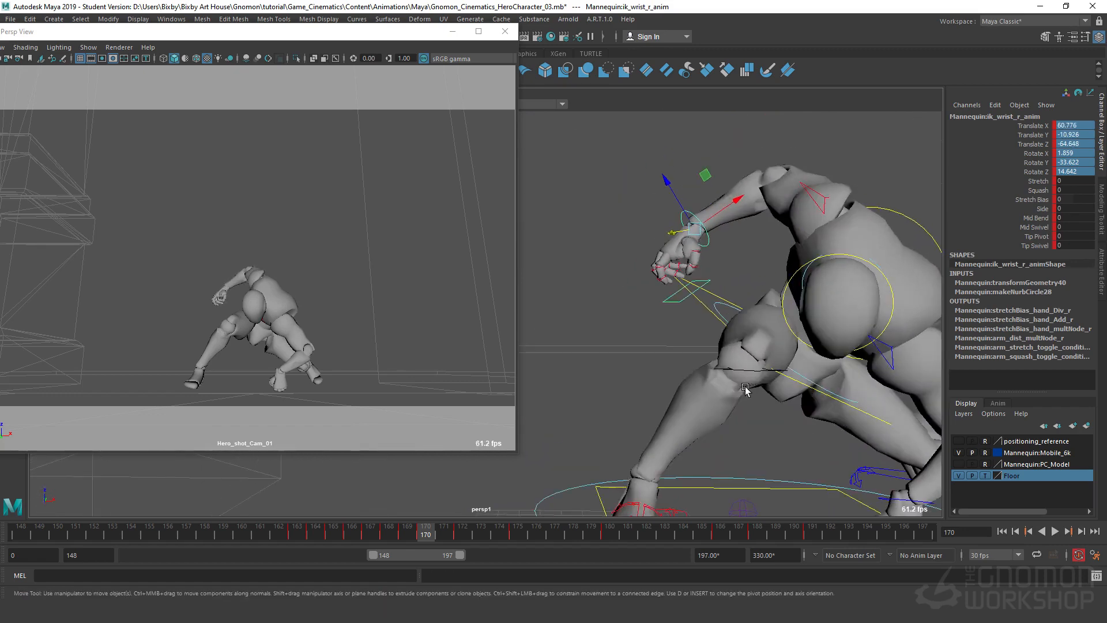
alt+drag(746, 388, 643, 333)
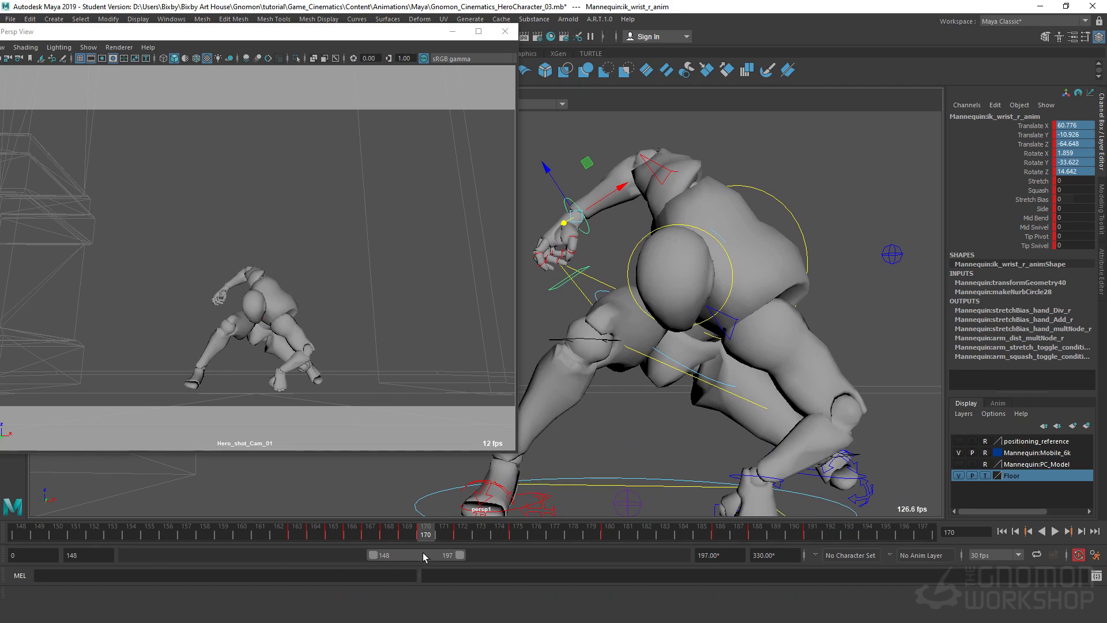
key(alt+v)
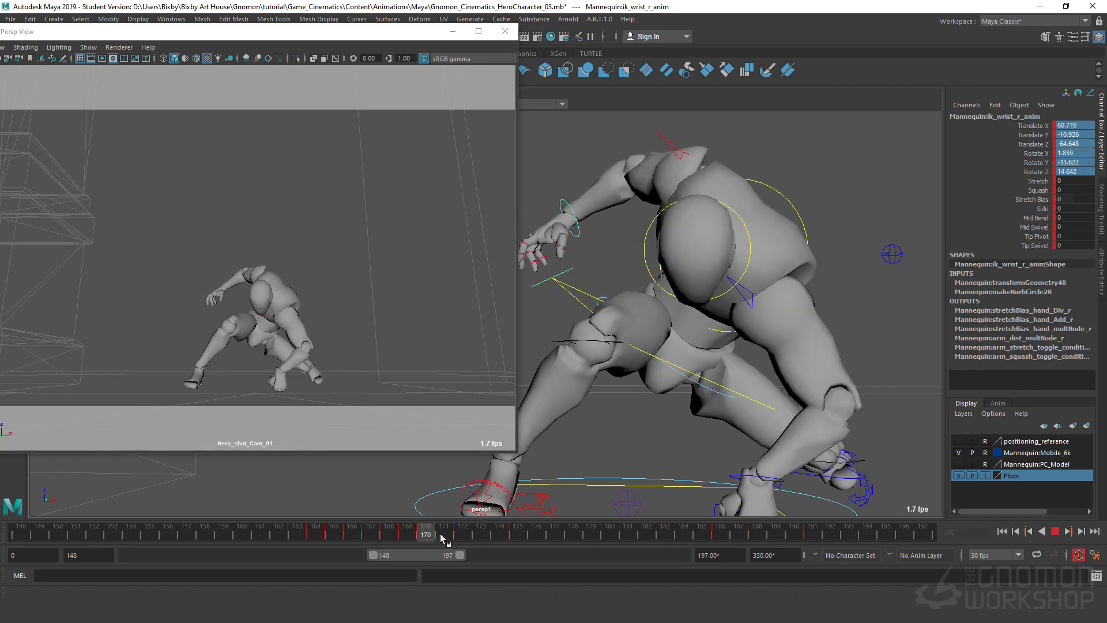
mouse_move(463, 540)
mouse_down()
mouse_move(409, 539)
mouse_move(425, 539)
mouse_up()
key(w)
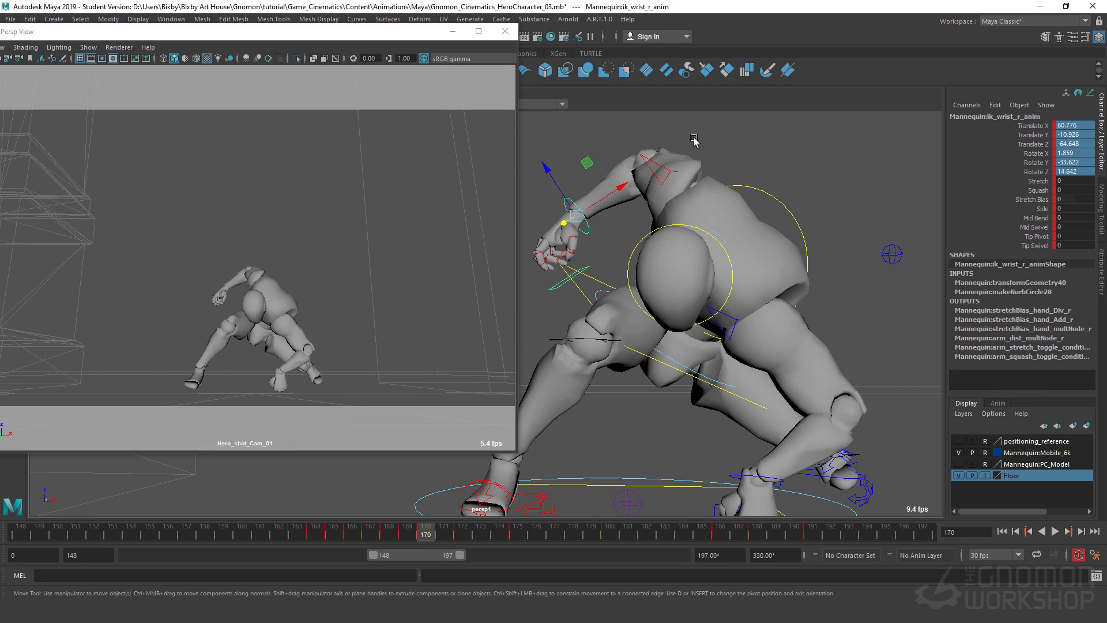
alt+drag(630, 398, 768, 350)
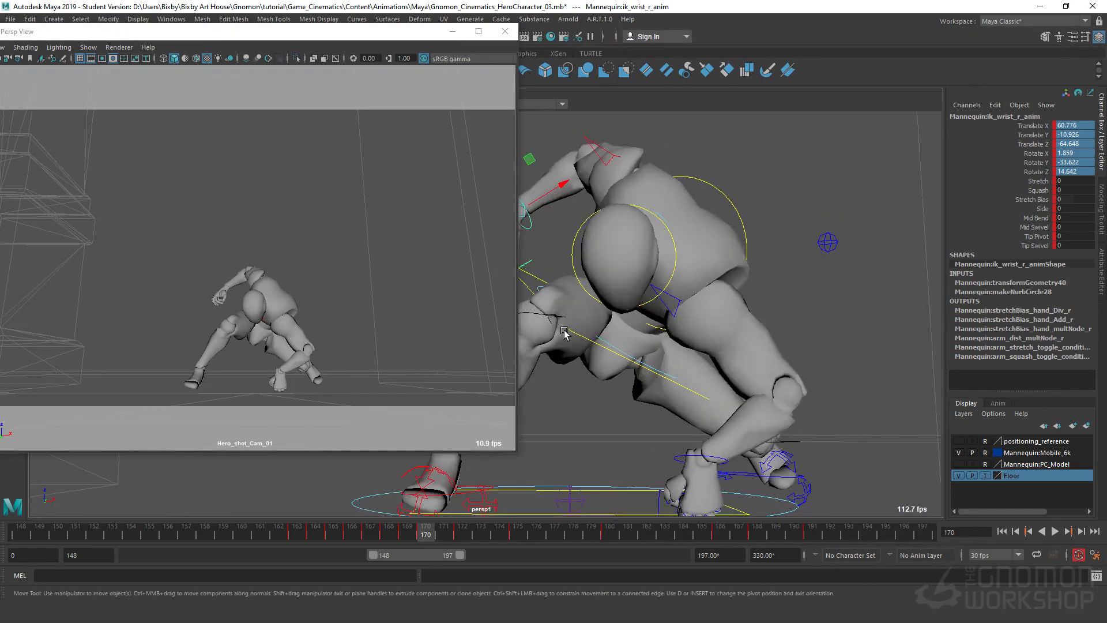
key(alt+v)
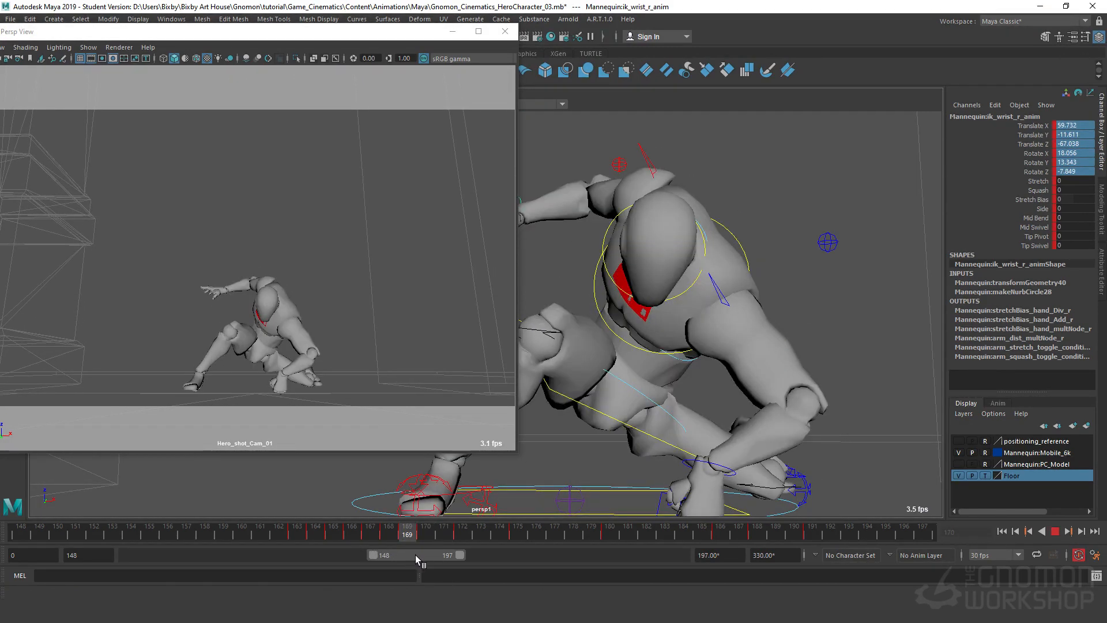
key(alt+v)
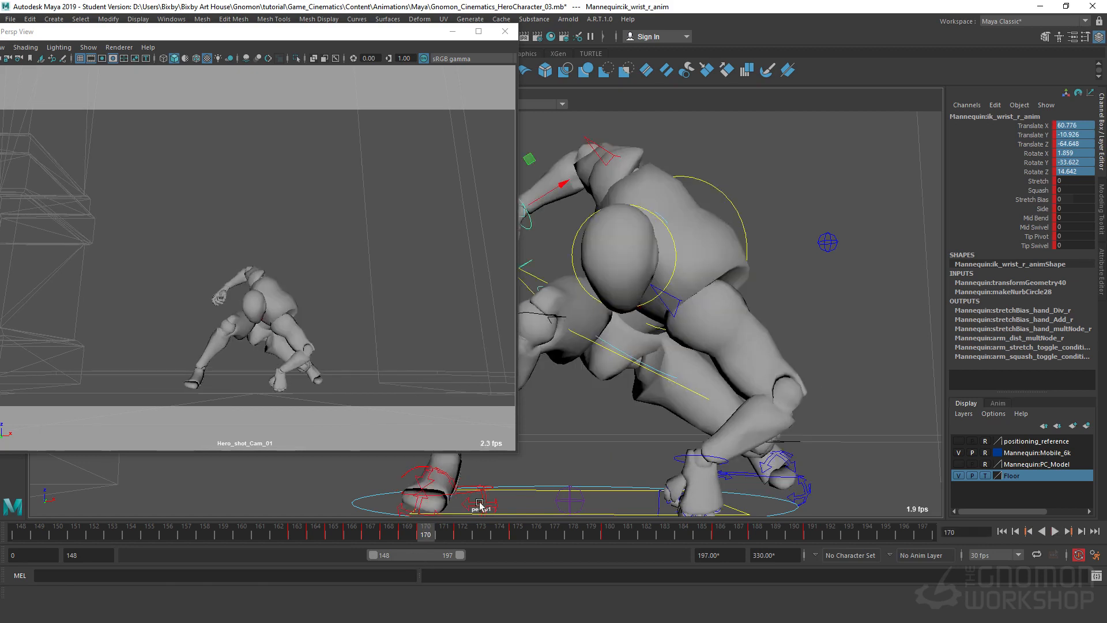
Select the chest control, switch its move axis to World, and compare the poses at frames 169, 170 and 172.
click(742, 209)
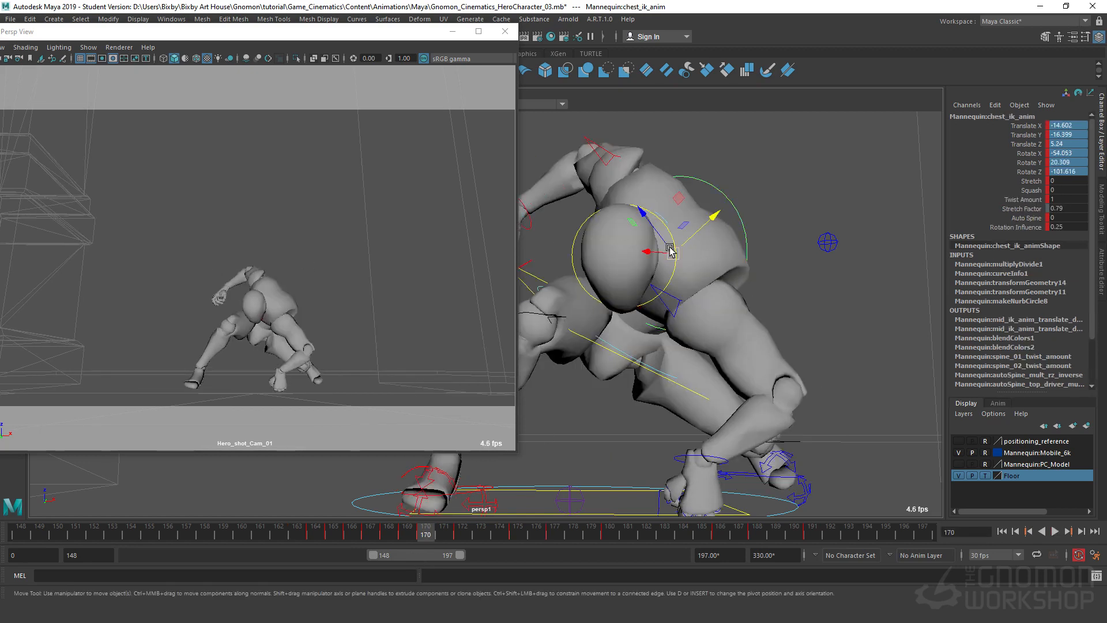
drag(671, 249, 619, 246)
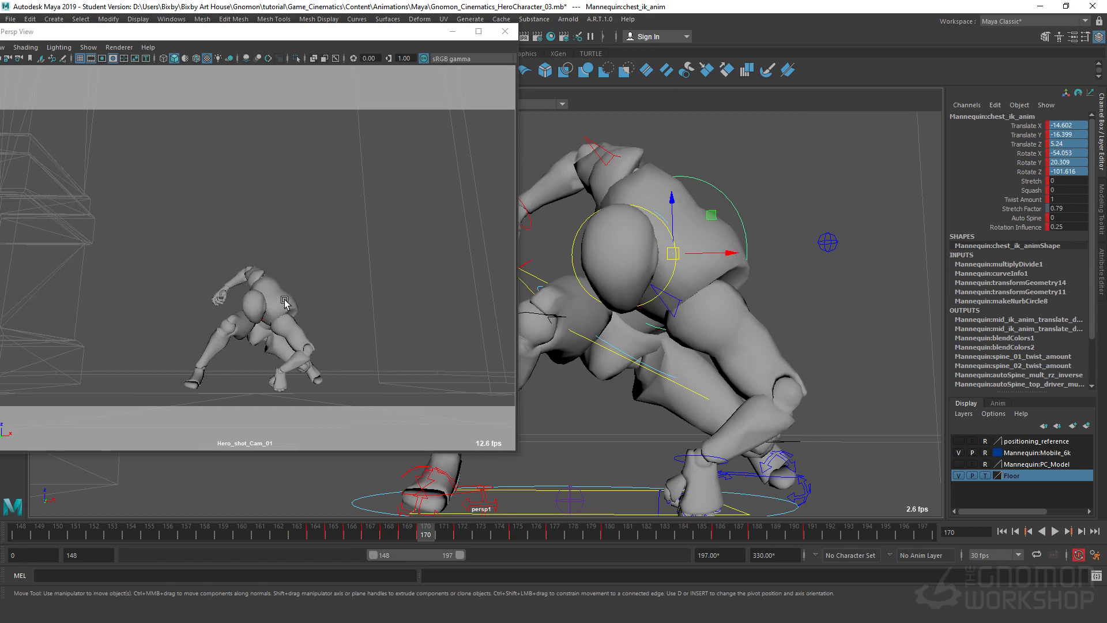
drag(426, 534, 410, 533)
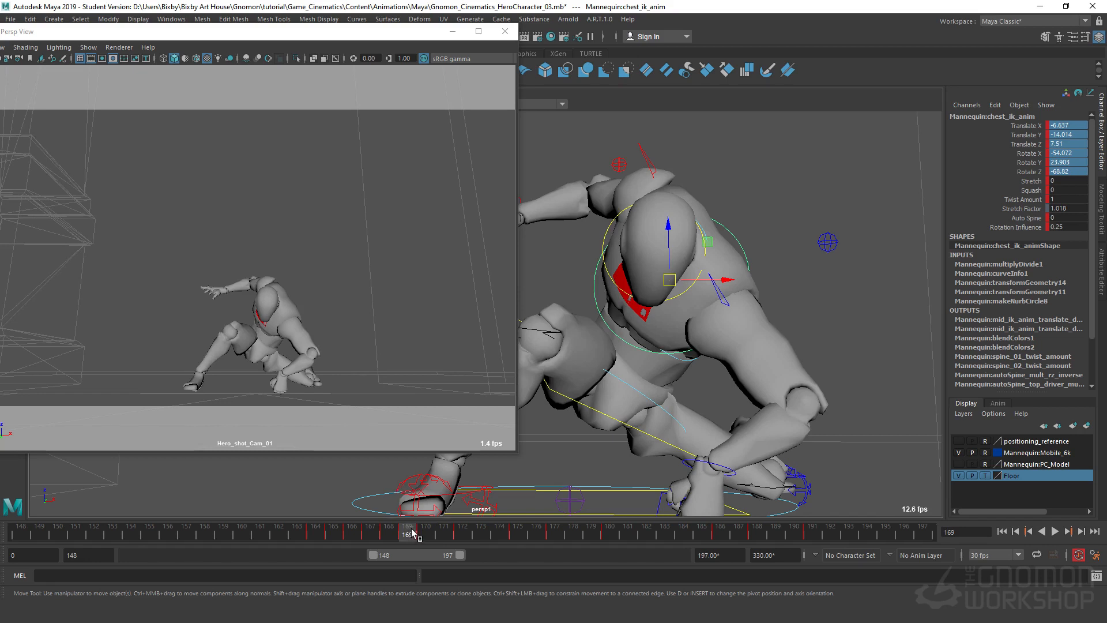
drag(413, 532, 426, 533)
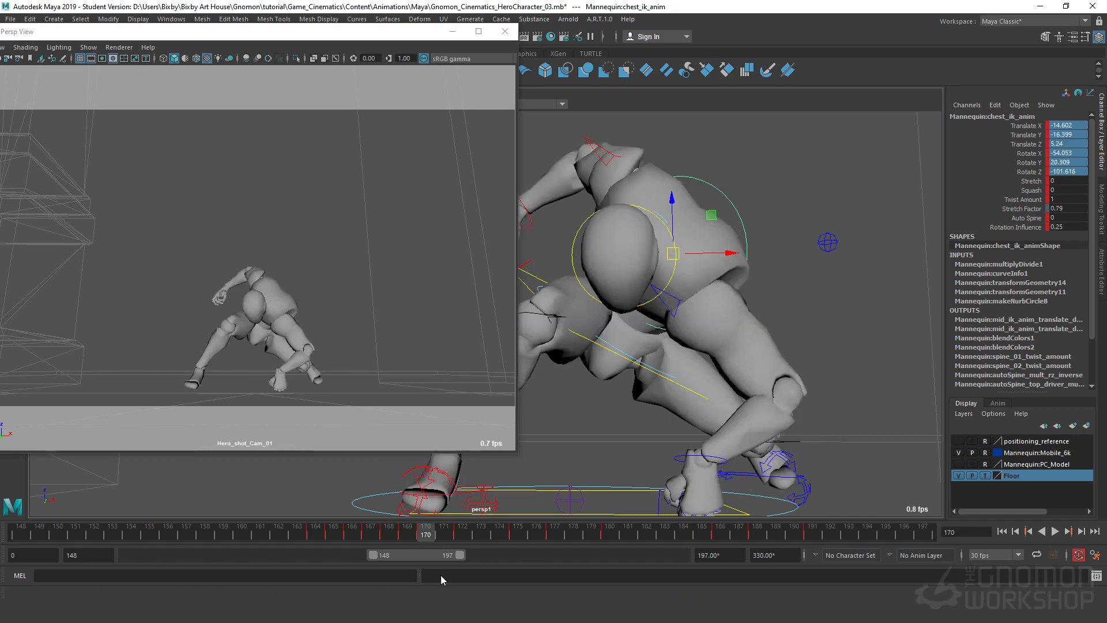
drag(432, 532, 462, 533)
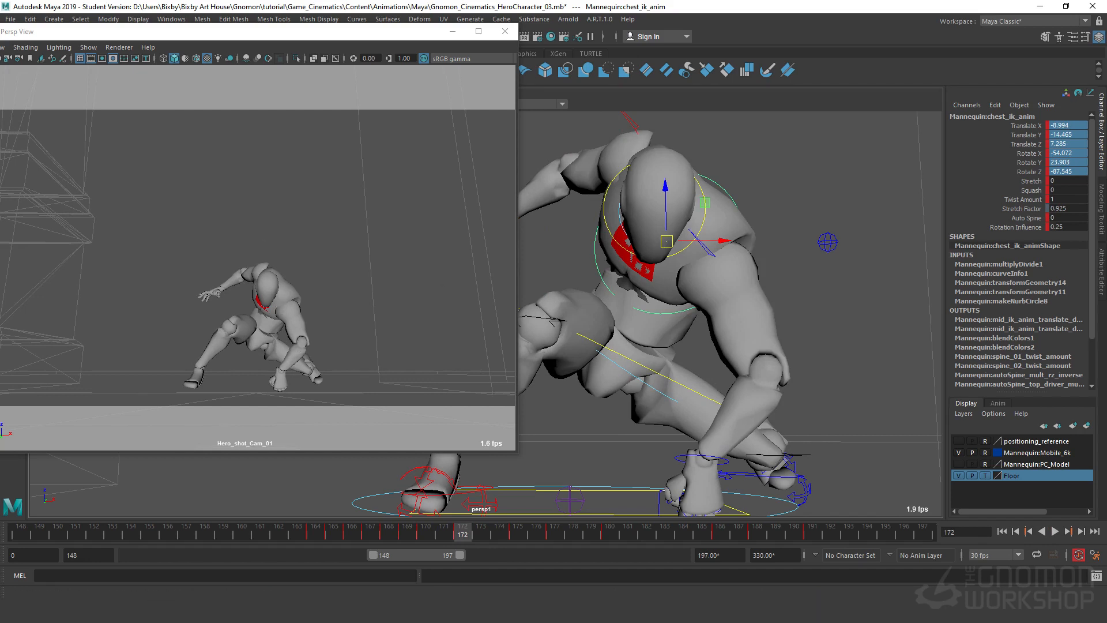
Place the Outliner window over the camera view as a vertical reference edge beside the character's torso, shortened so the timeline stays clear.
drag(1106, 157, 376, 110)
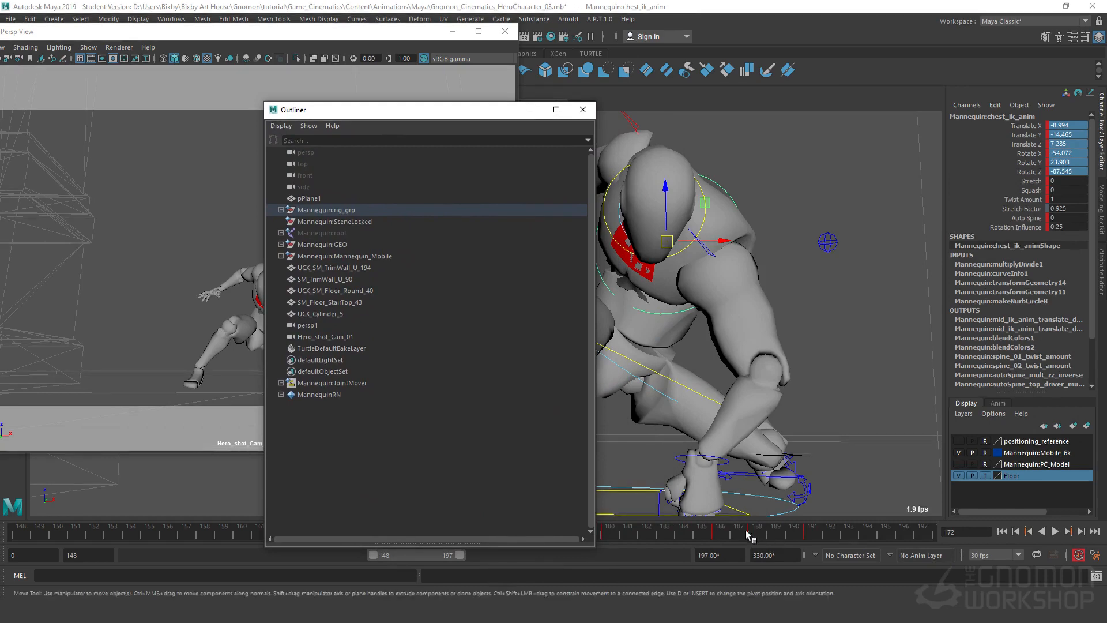
drag(612, 533, 403, 555)
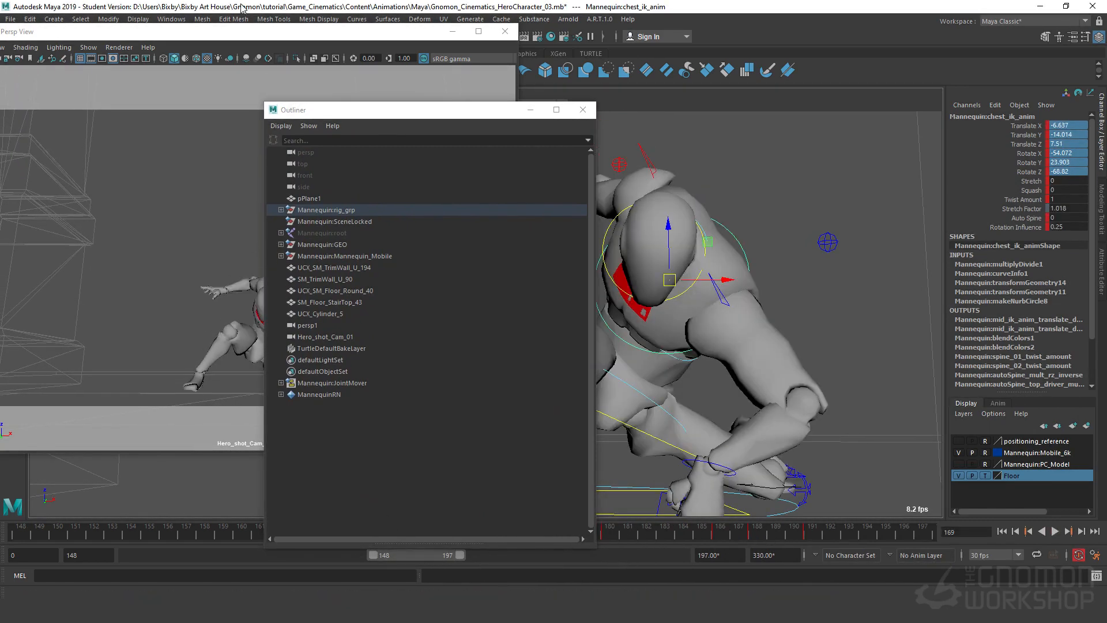
mouse_move(355, 108)
mouse_down()
mouse_move(364, 115)
mouse_move(350, 108)
mouse_up()
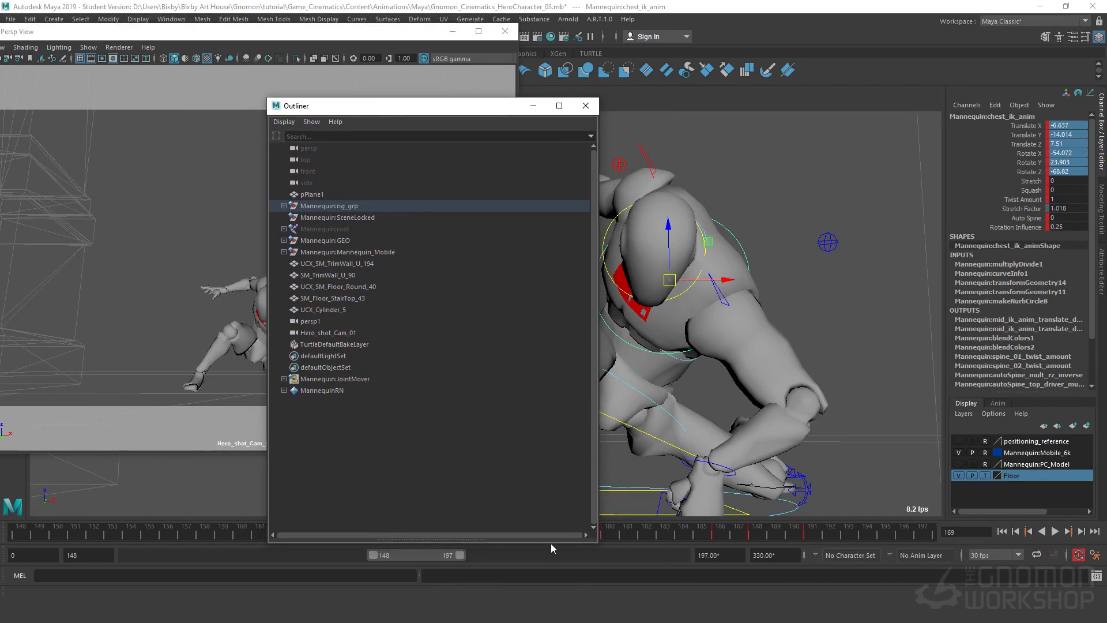
drag(548, 545, 546, 483)
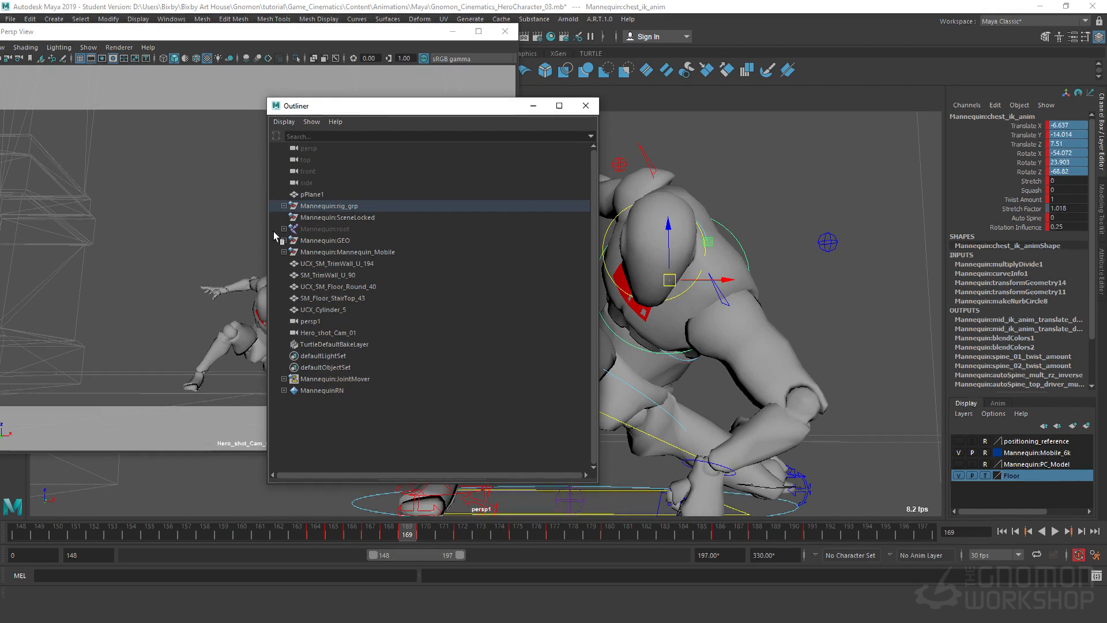
mouse_move(265, 242)
mouse_down()
mouse_move(279, 241)
mouse_move(264, 241)
mouse_up()
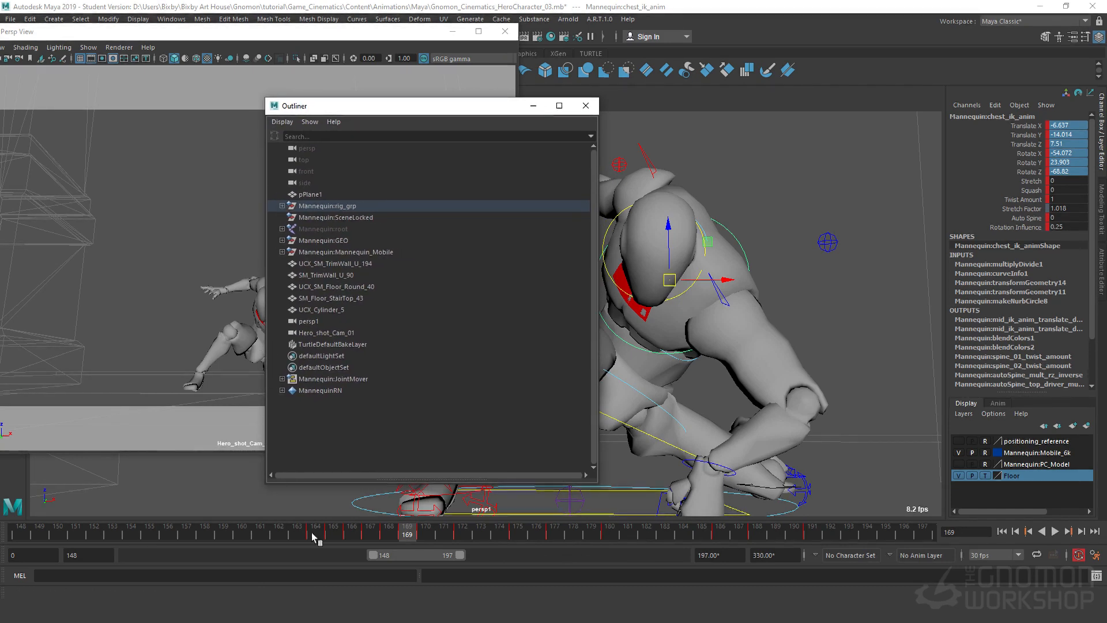
Compare the torso's sideways position at frames 169, 170 and 172 against the Outliner's edge.
click(408, 532)
drag(407, 533, 425, 533)
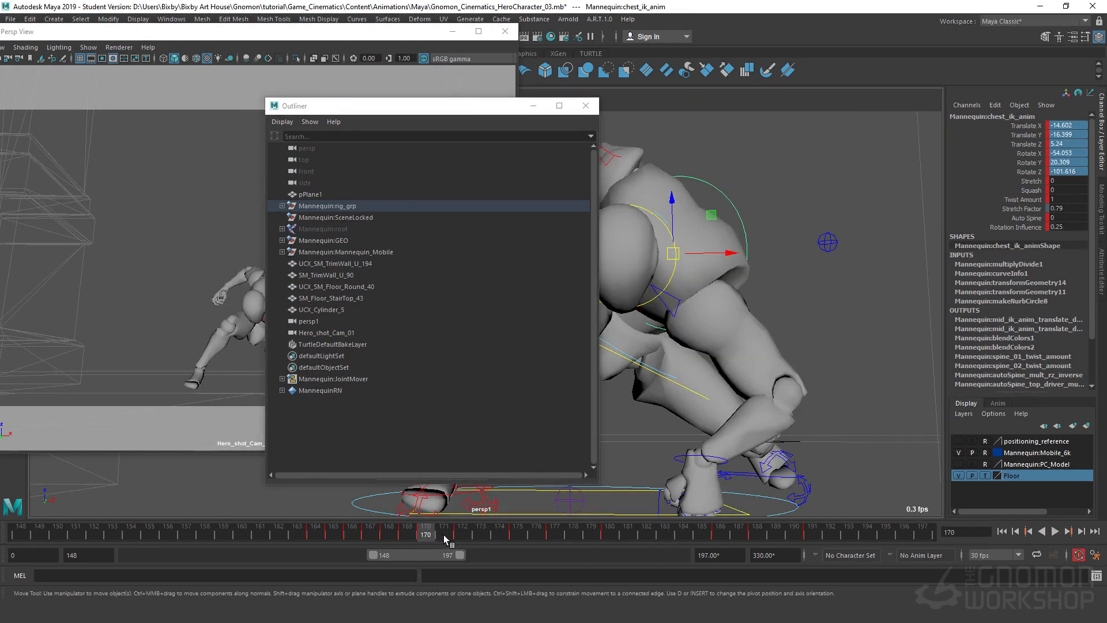
drag(444, 534, 462, 539)
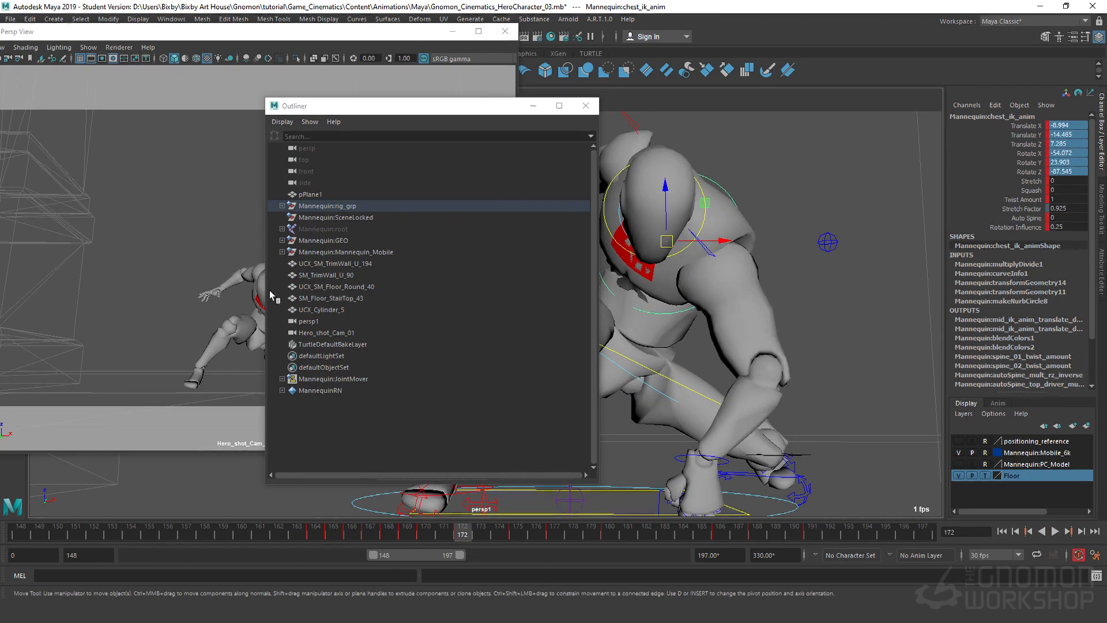
click(408, 535)
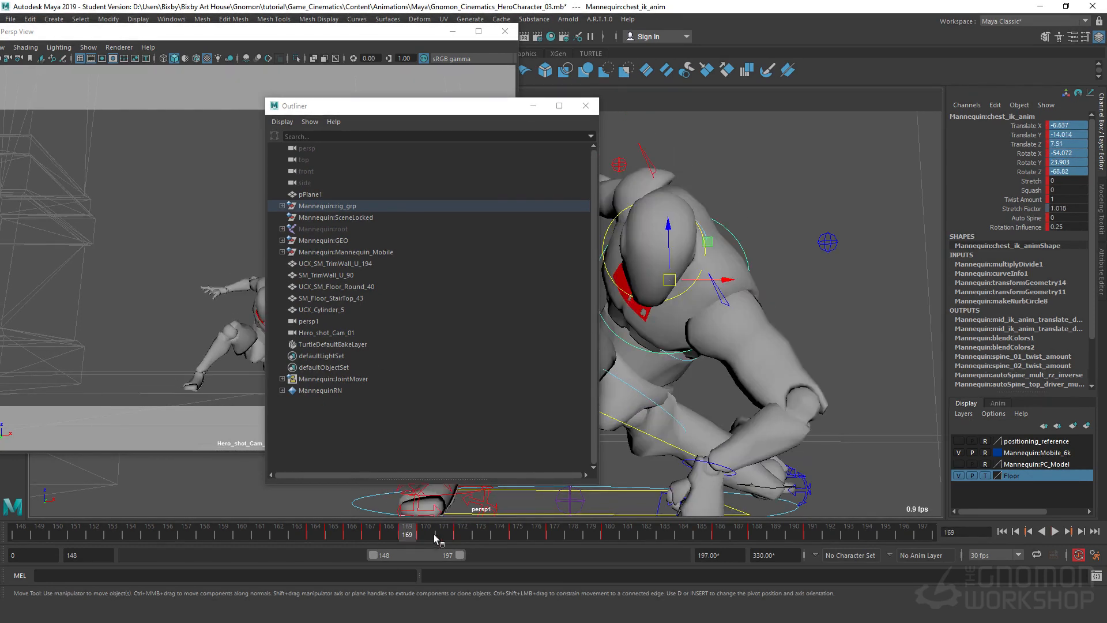
click(462, 535)
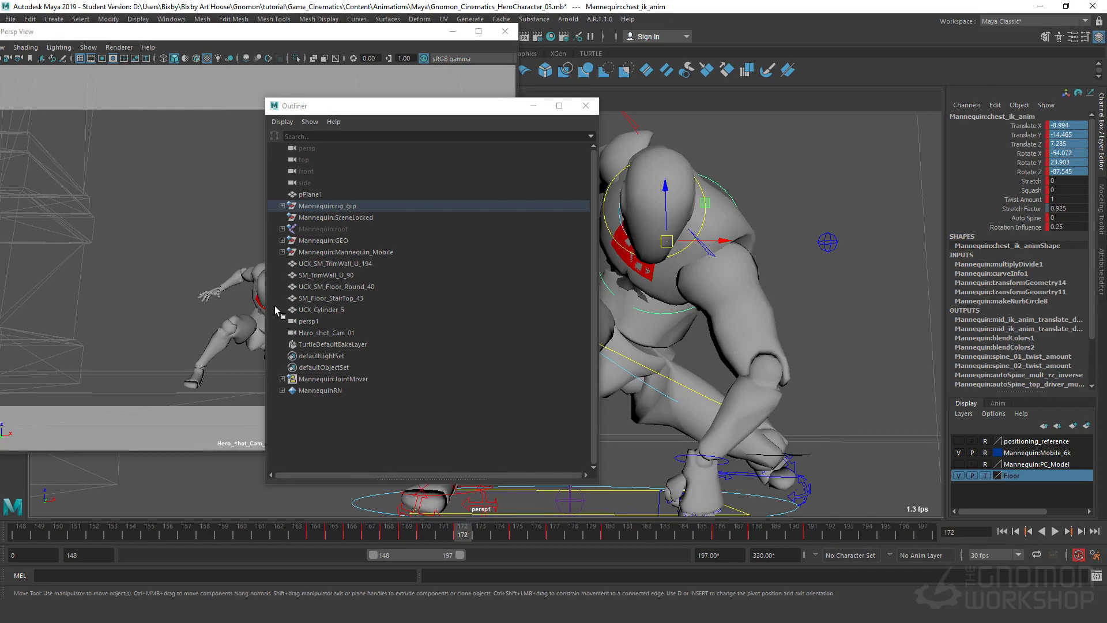
click(407, 536)
drag(413, 536, 422, 537)
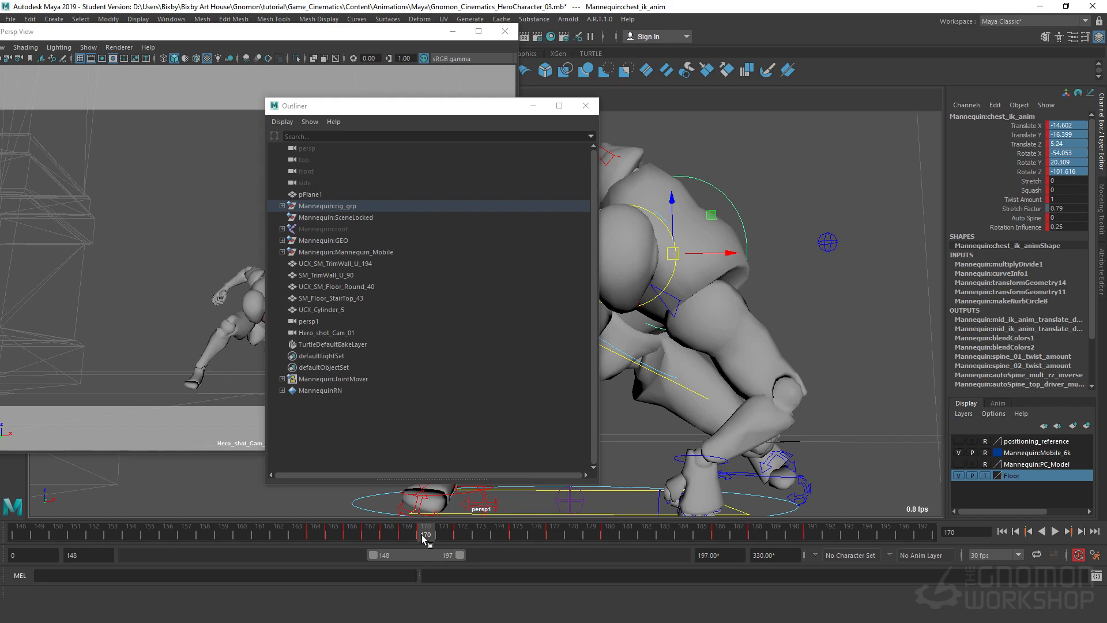
At frame 170, adjust the chest control to Translate -13.972, -16.79, 4.263 and Rotate -46.874, 20.787, -94.245, and key its translation.
key(e)
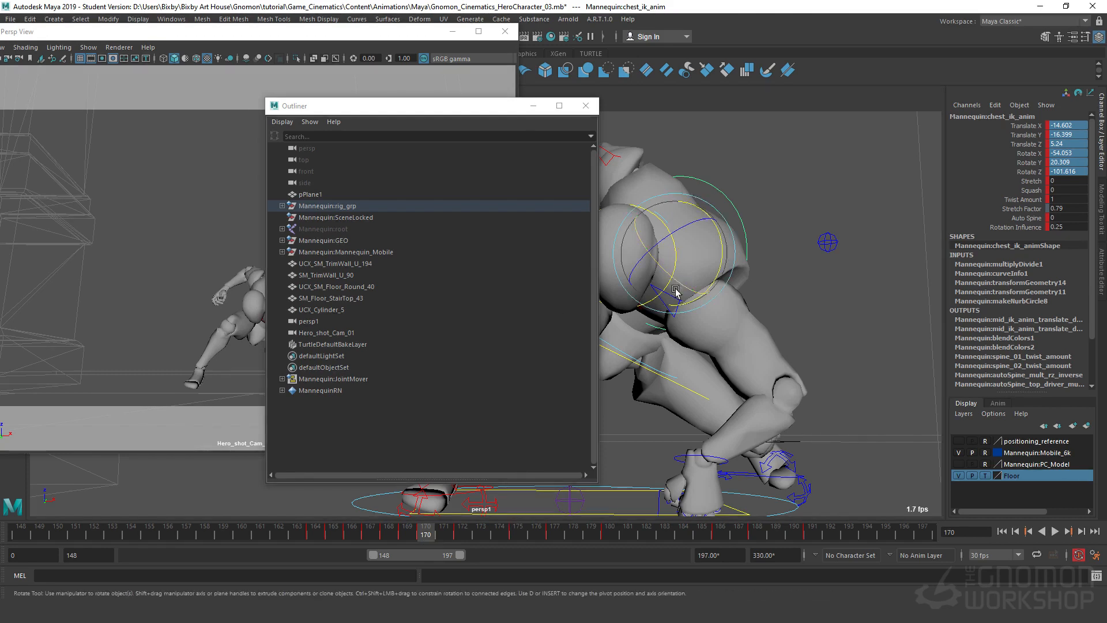
drag(674, 268, 725, 255)
key(w)
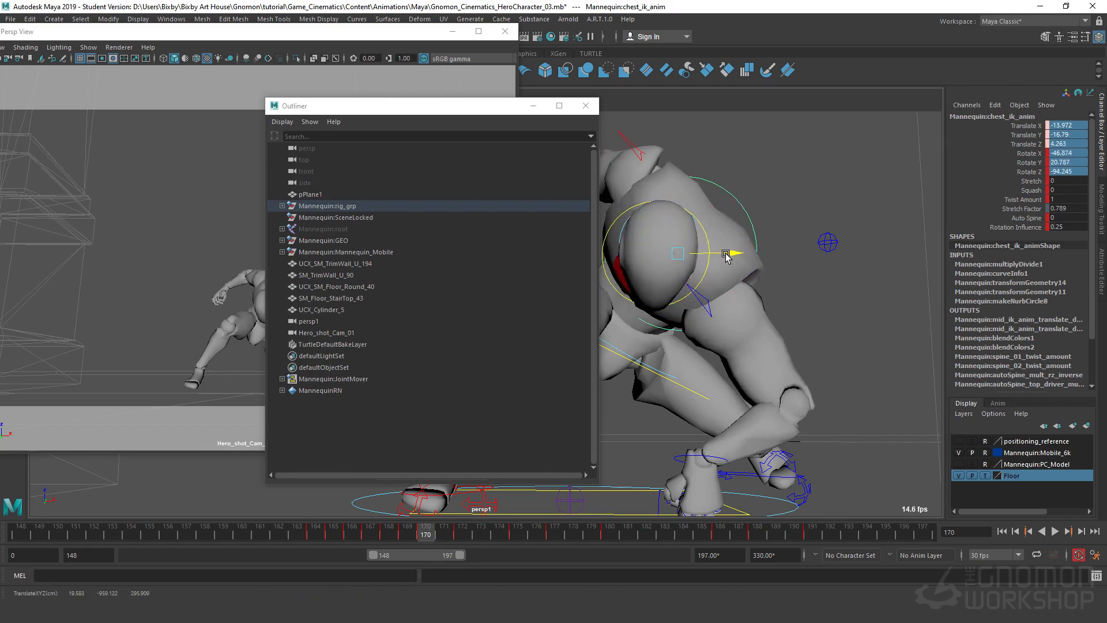
drag(470, 111, 1106, 134)
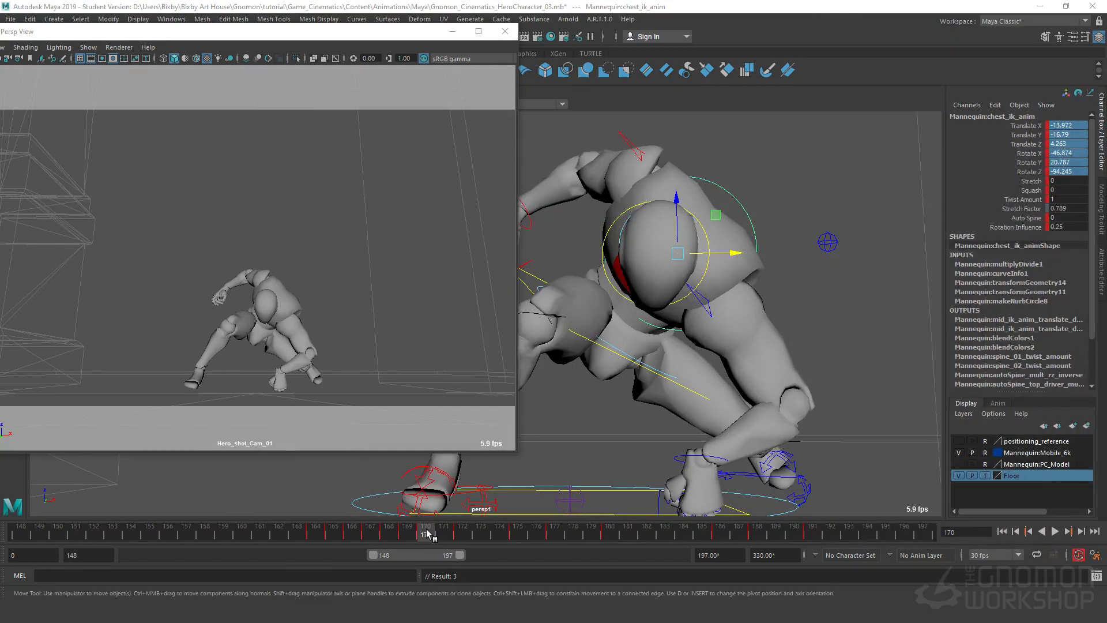
Play back the landing and check the chest's motion from frame 170 through 173.
key(alt+v)
drag(438, 528, 478, 525)
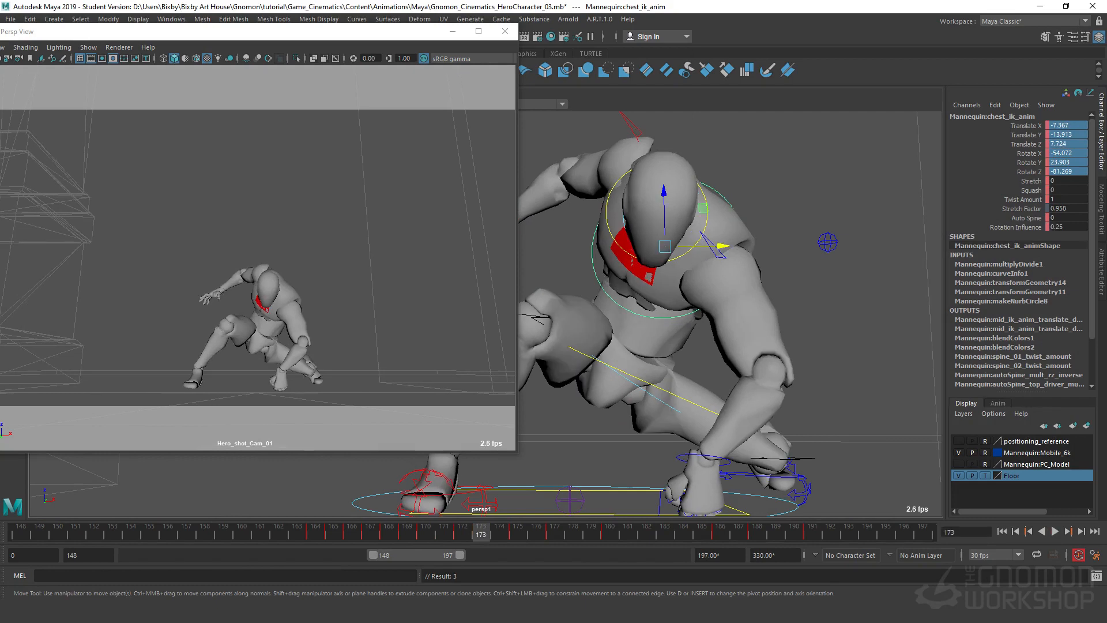
Place the Outliner beside the torso as a vertical reference edge and compare the torso's sideways position at frames 173 and 169.
drag(996, 136, 405, 133)
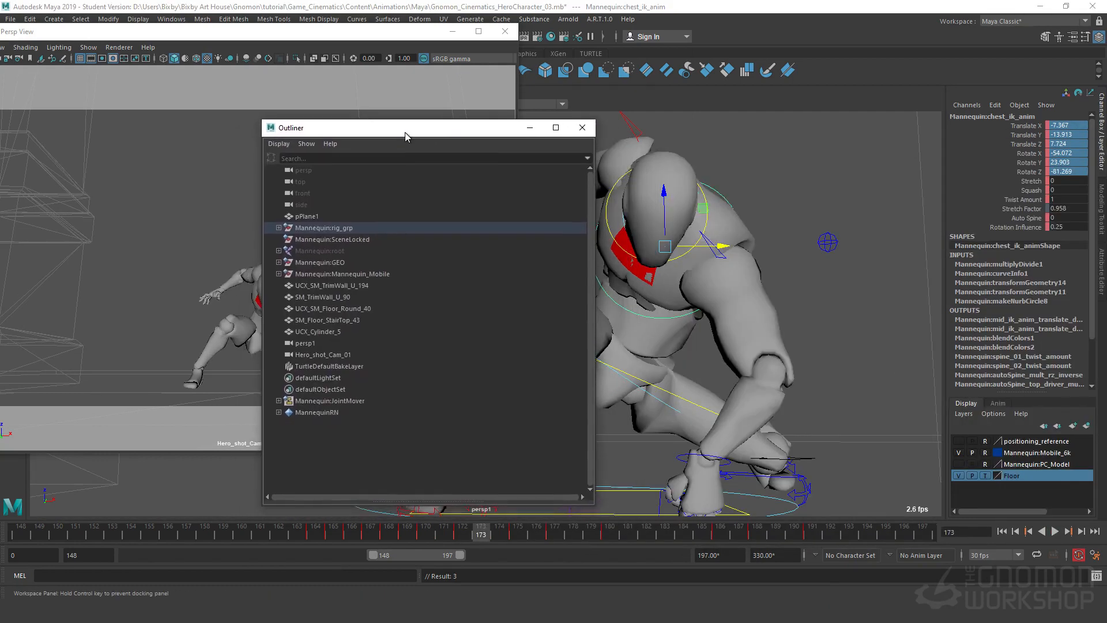
drag(477, 533, 407, 533)
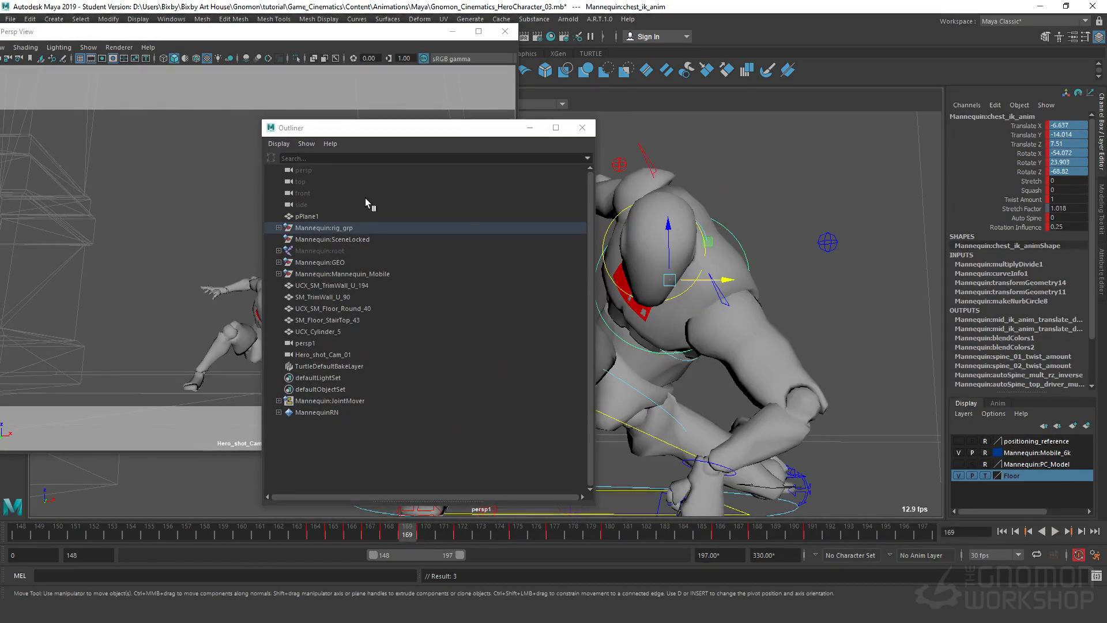
drag(371, 133, 370, 132)
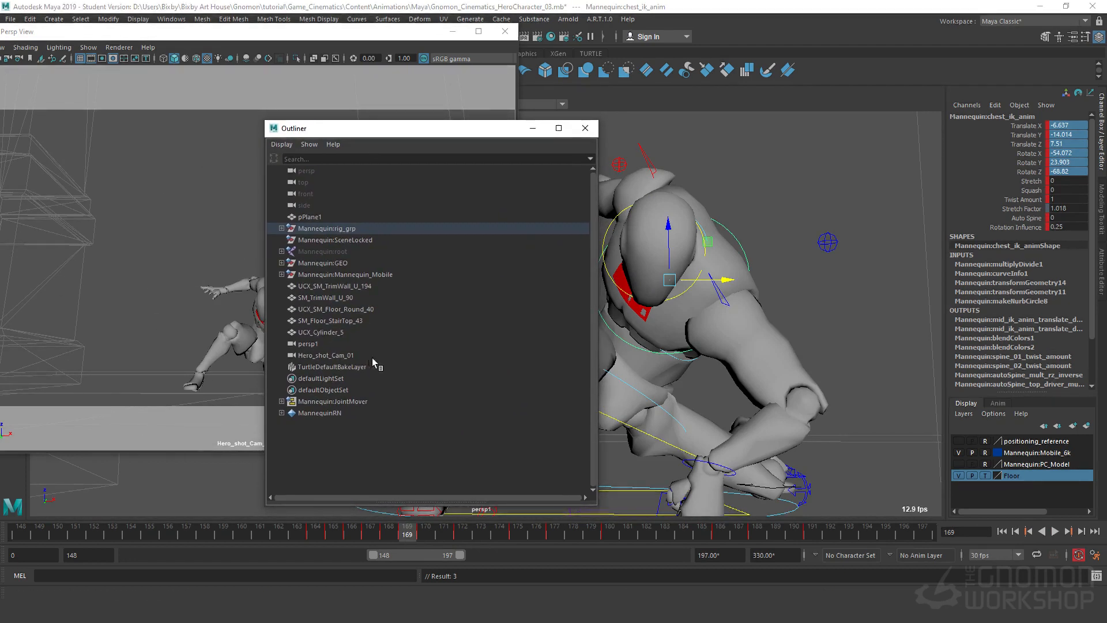
At frame 168, move the chest control to Translate -13.15, -24.217, -2.782, and clear the Outliner from the camera view.
drag(416, 535, 389, 538)
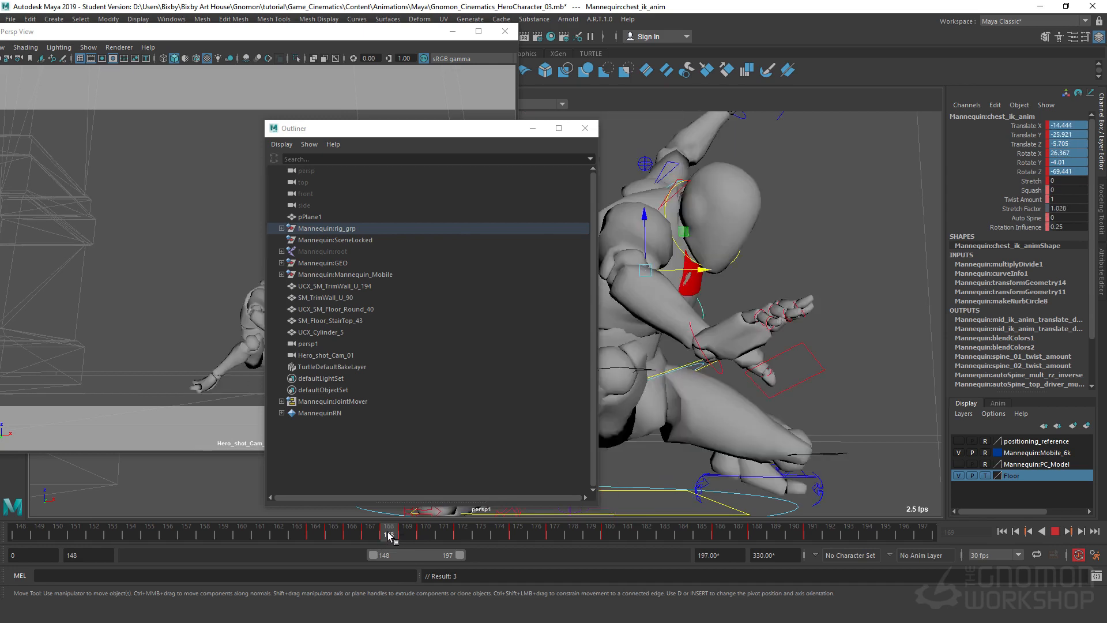
drag(703, 274, 689, 270)
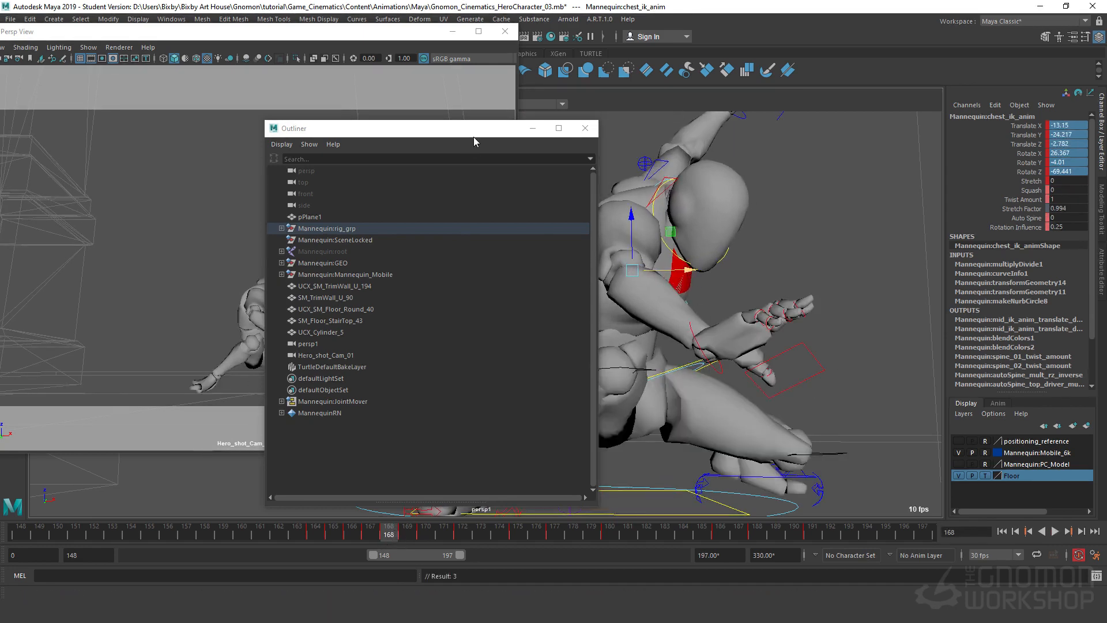
drag(474, 133, 1106, 248)
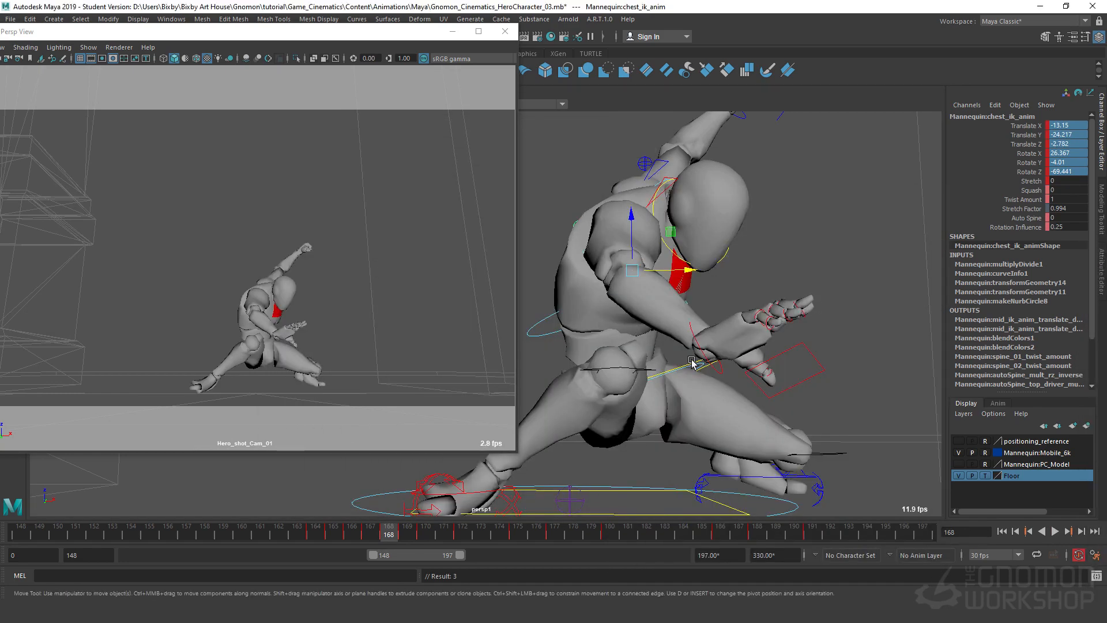
At frame 168, shift the body, wrist and elbow controls together against the Outliner's edge, bringing the right elbow to Translate X -13.825, and key them.
click(725, 366)
alt+right_drag(844, 258, 759, 260)
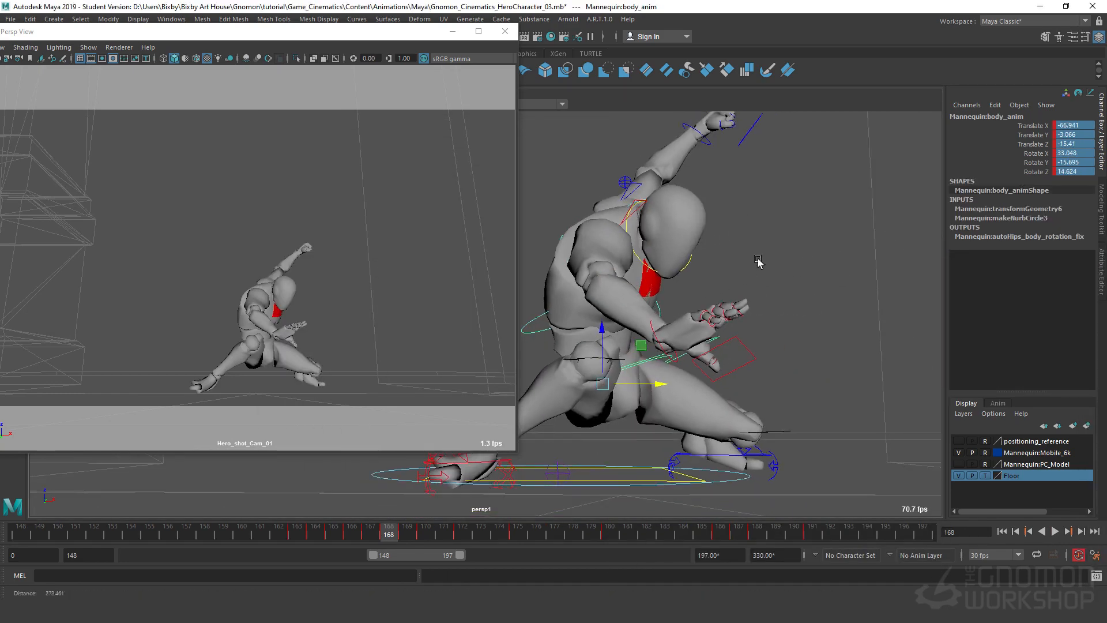
shift+click(709, 145)
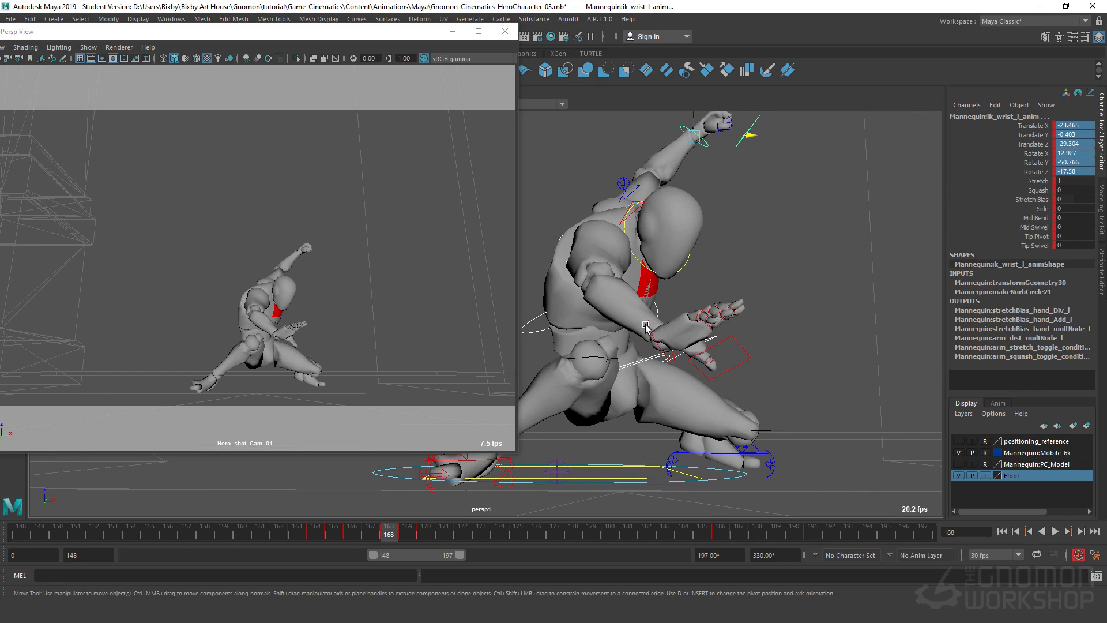
click(623, 186)
alt+right_drag(623, 186, 647, 240)
shift+drag(582, 205, 508, 172)
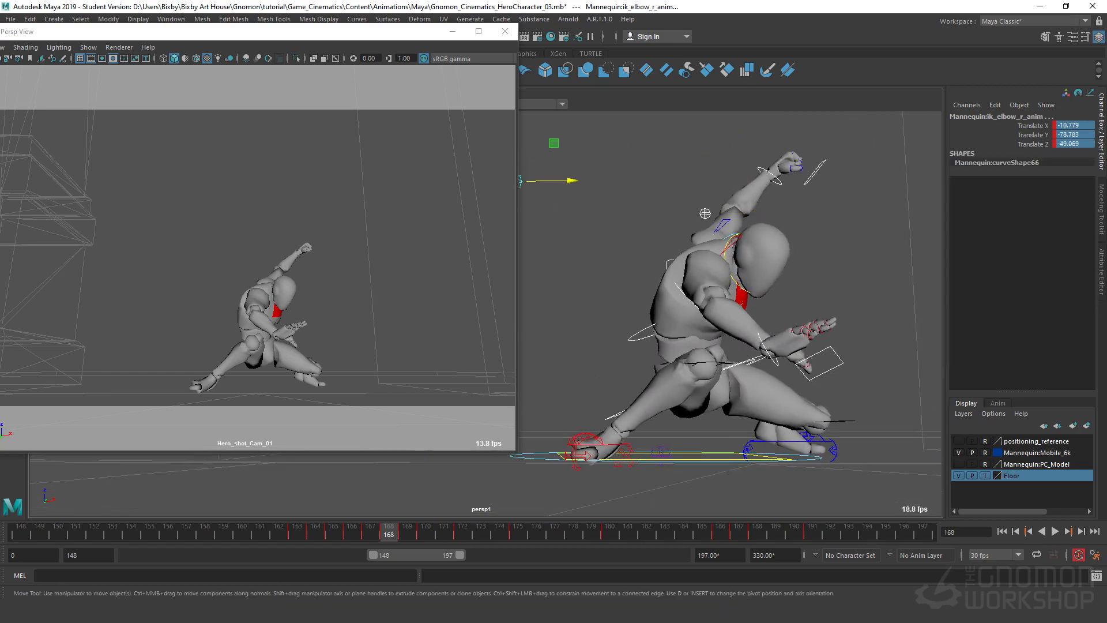
key(alt+Tab)
drag(417, 164, 429, 137)
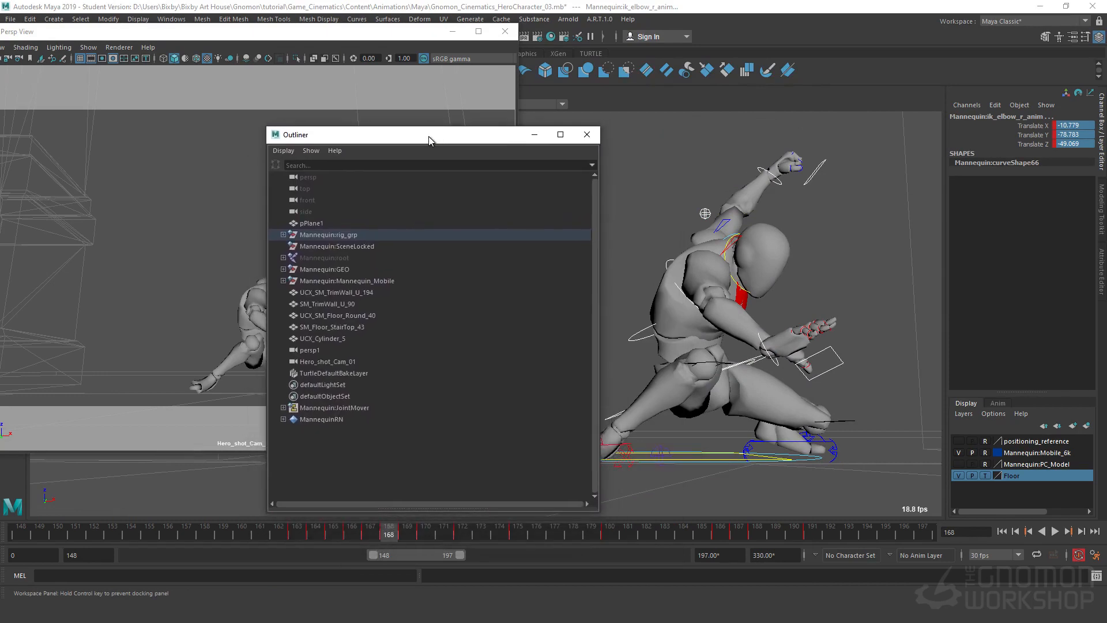
mouse_move(380, 536)
mouse_down()
mouse_move(353, 535)
mouse_move(385, 532)
mouse_up()
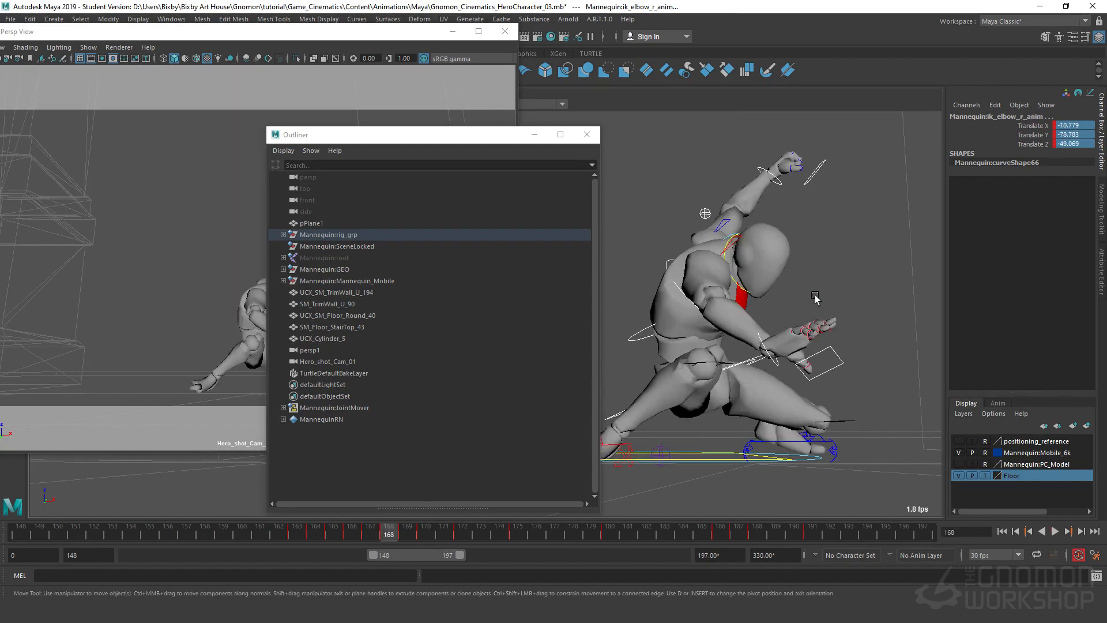
alt+right_drag(816, 298, 705, 227)
drag(705, 226, 697, 224)
key(s)
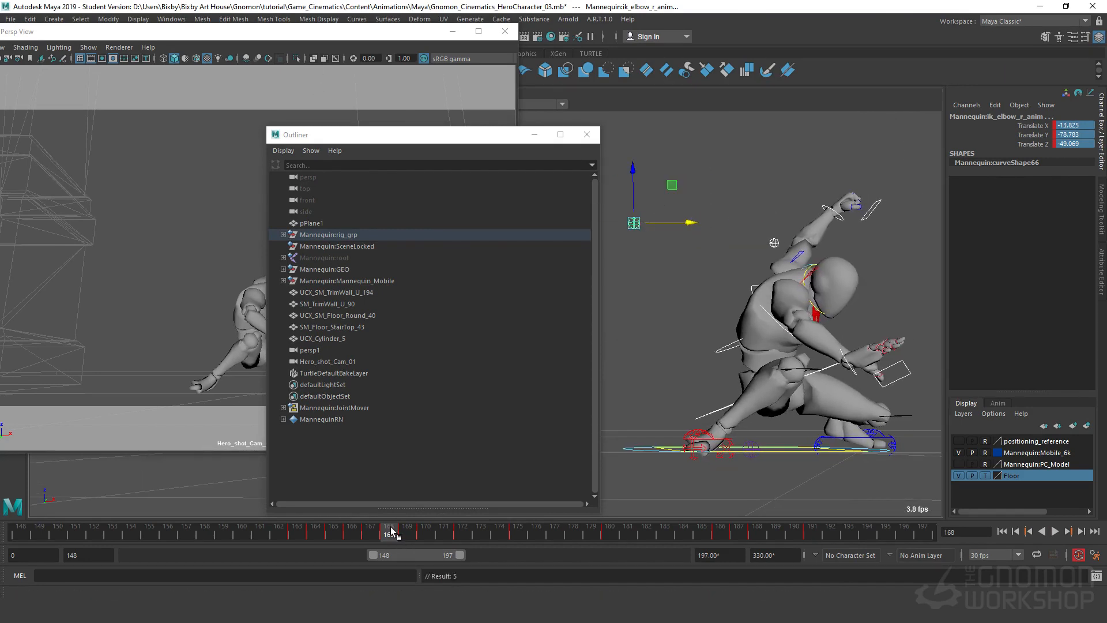
Check the motion around frame 168, shift the same controls back to right elbow Translate X -5.966, and move the Outliner aside.
key(alt+v)
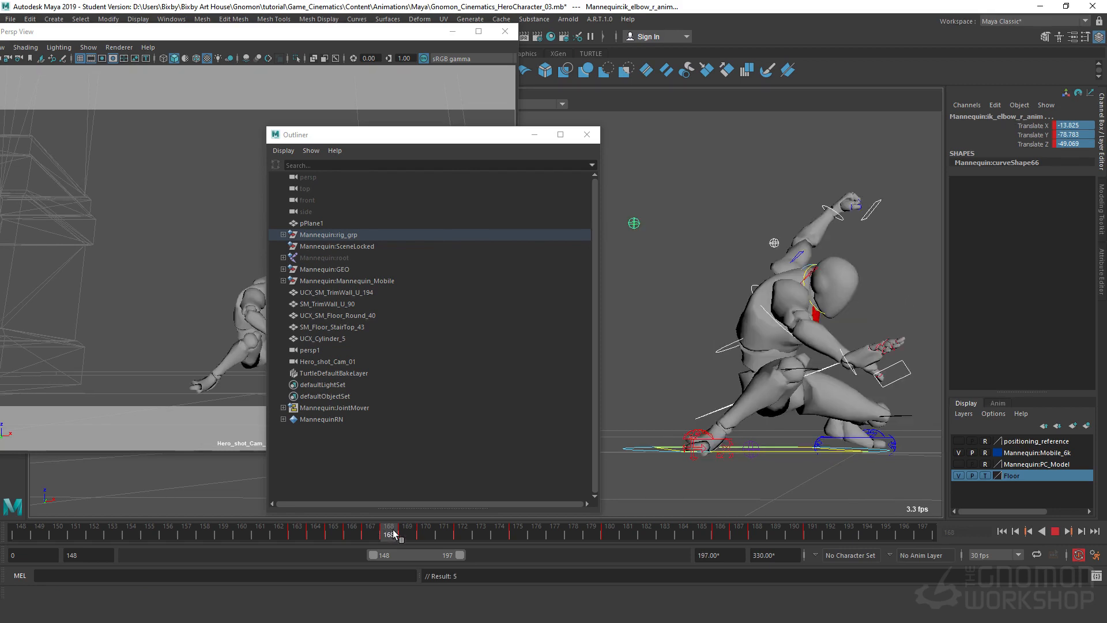
key(alt+v)
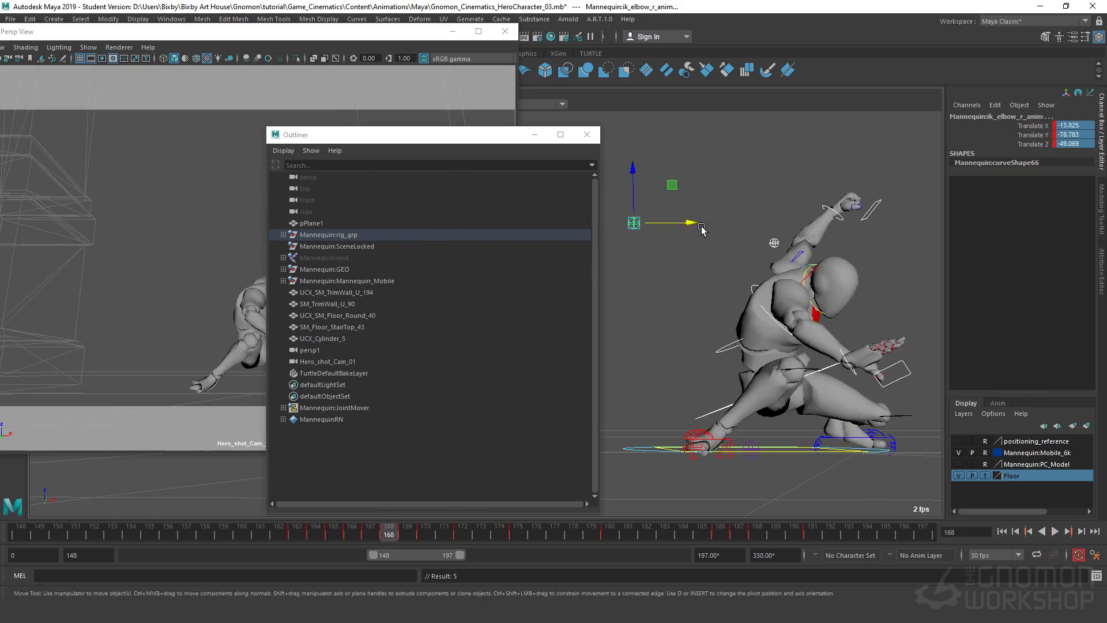
drag(702, 229, 710, 229)
drag(408, 135, 1106, 217)
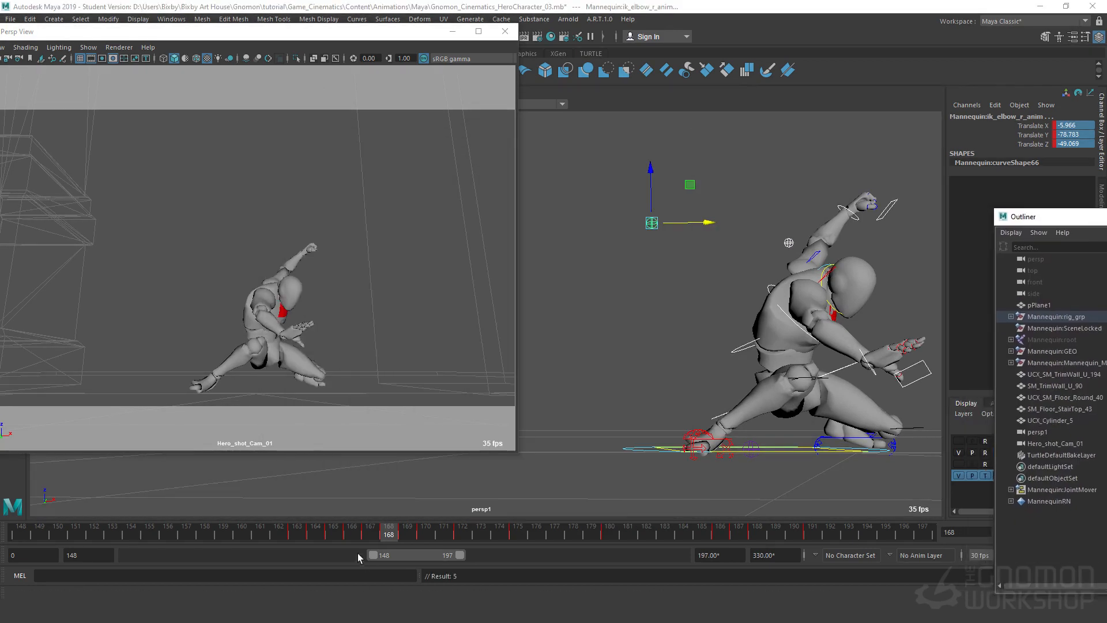
At frame 167, shift the same controls to right elbow Translate X -21.602 and compare the pose with the positioning_reference layer.
click(371, 532)
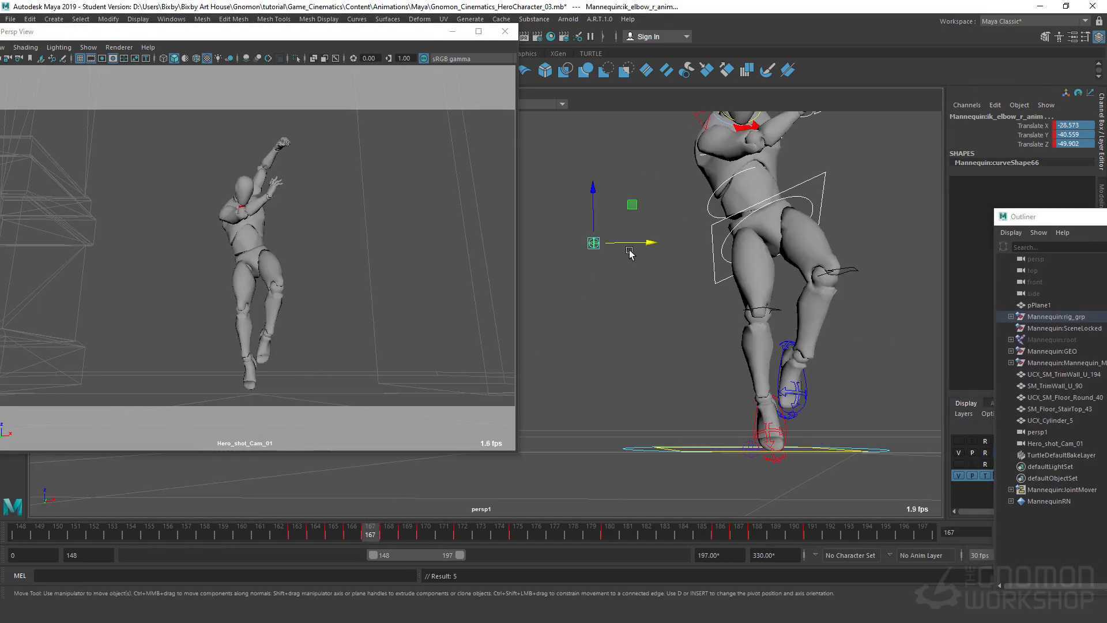
drag(648, 242, 665, 252)
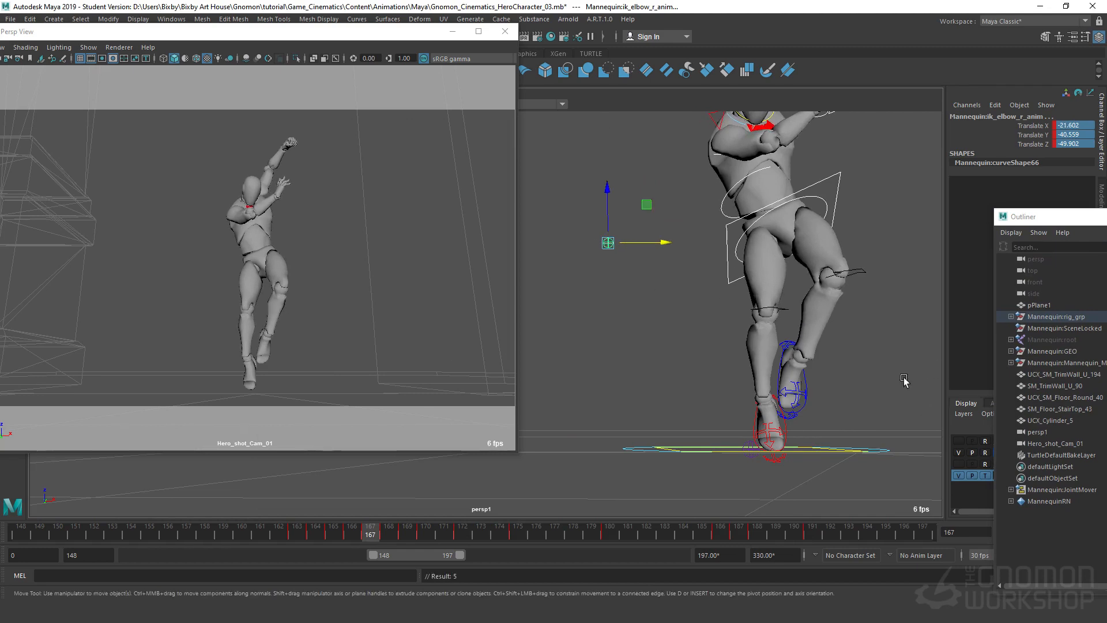
click(959, 440)
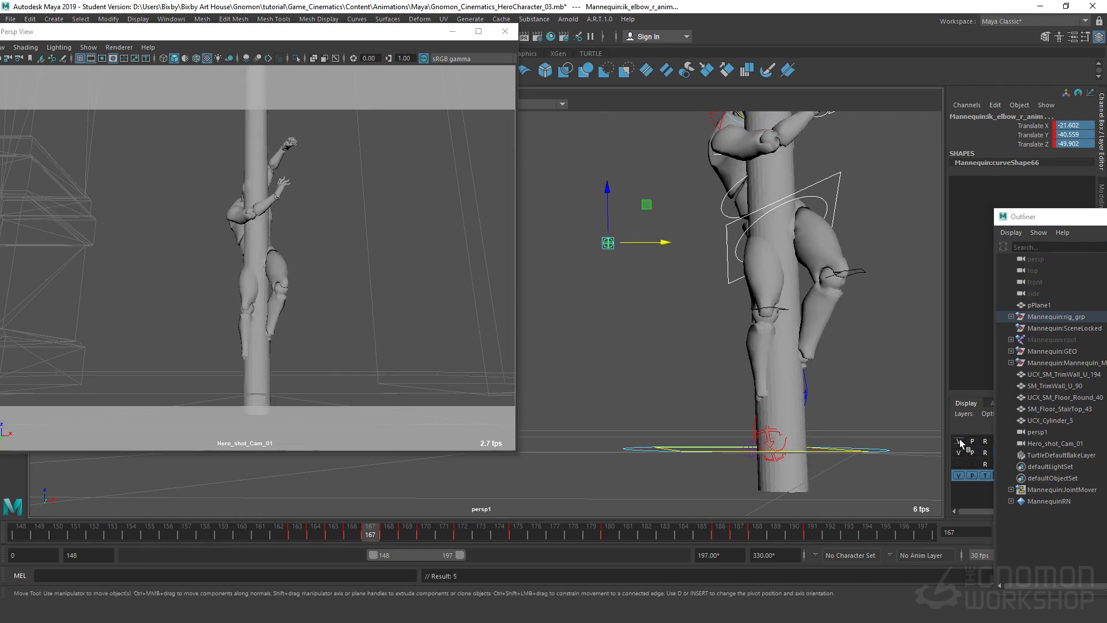
click(960, 441)
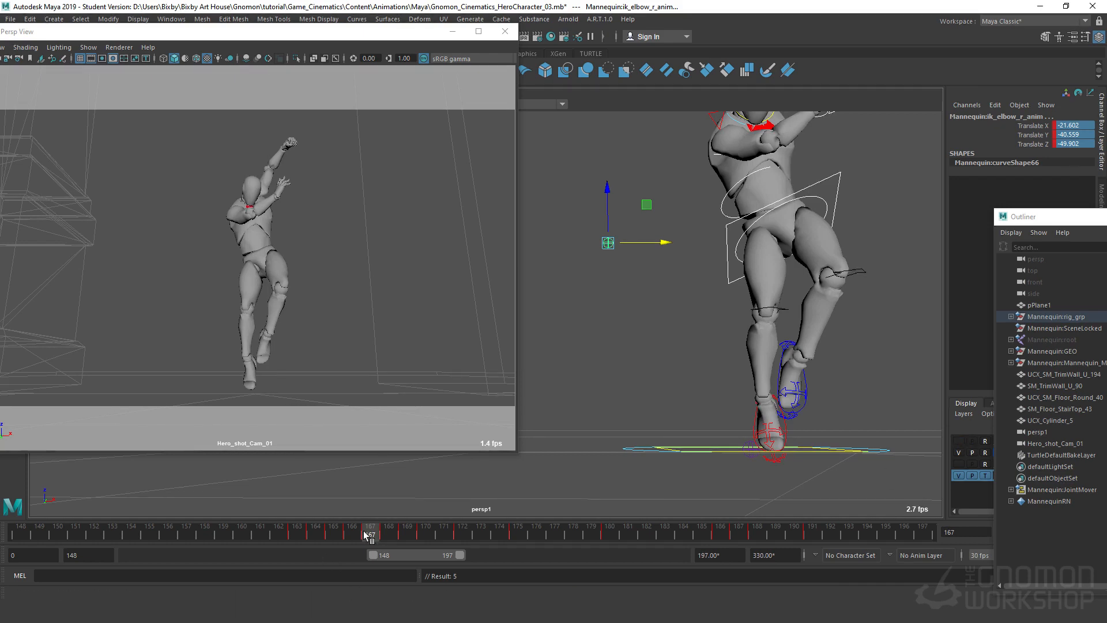
Check the landing motion from frame 168 through 173 and back to 170, and clear the control selection.
drag(386, 539, 481, 536)
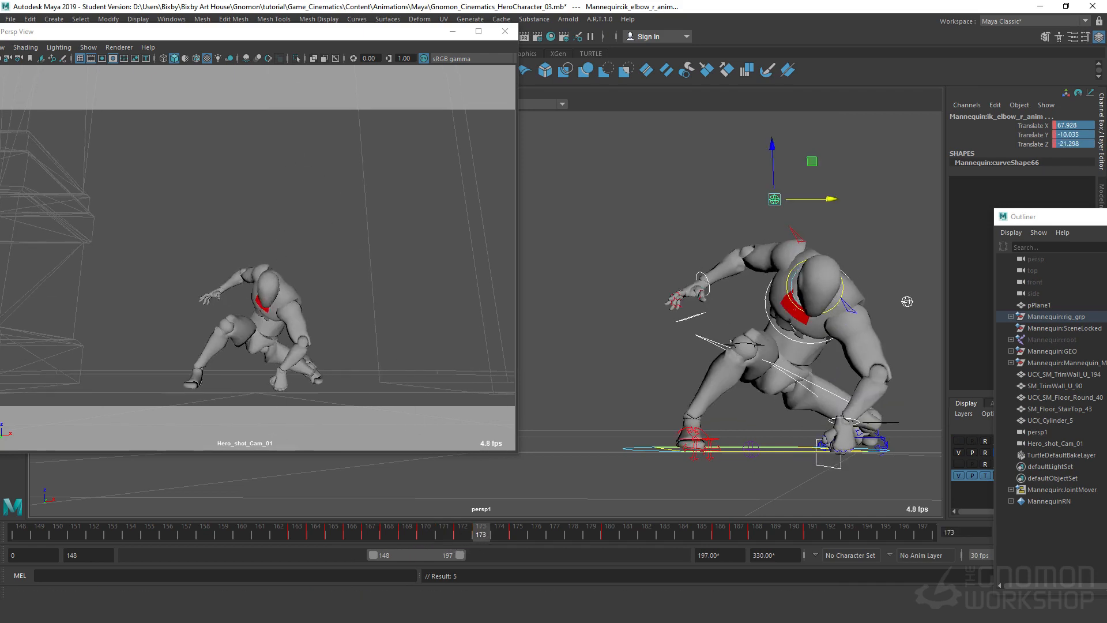
drag(477, 538, 428, 547)
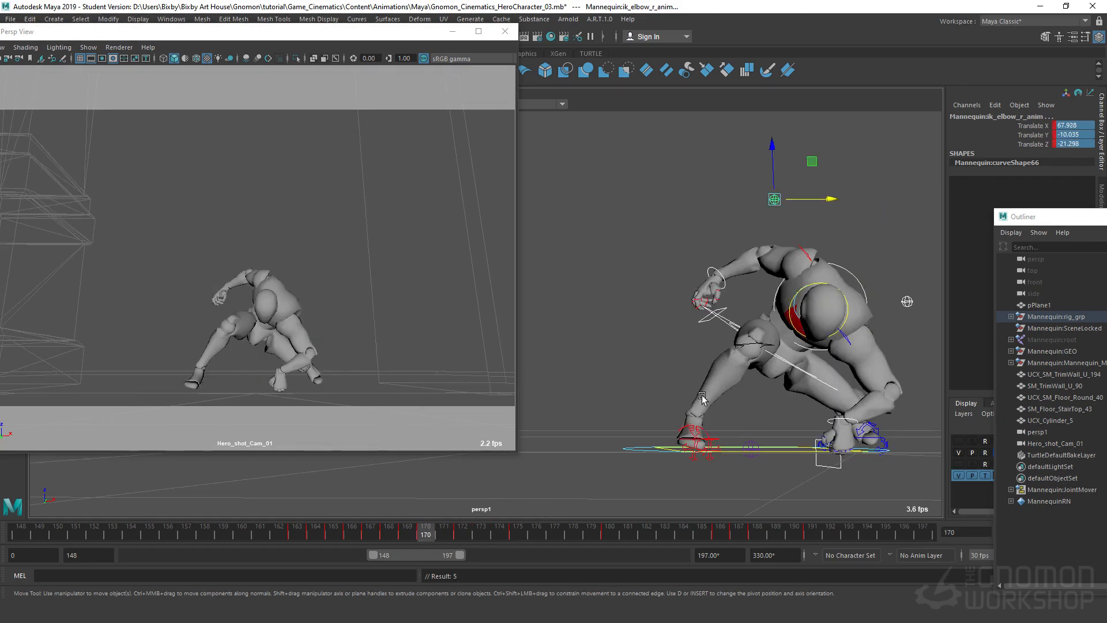
click(640, 339)
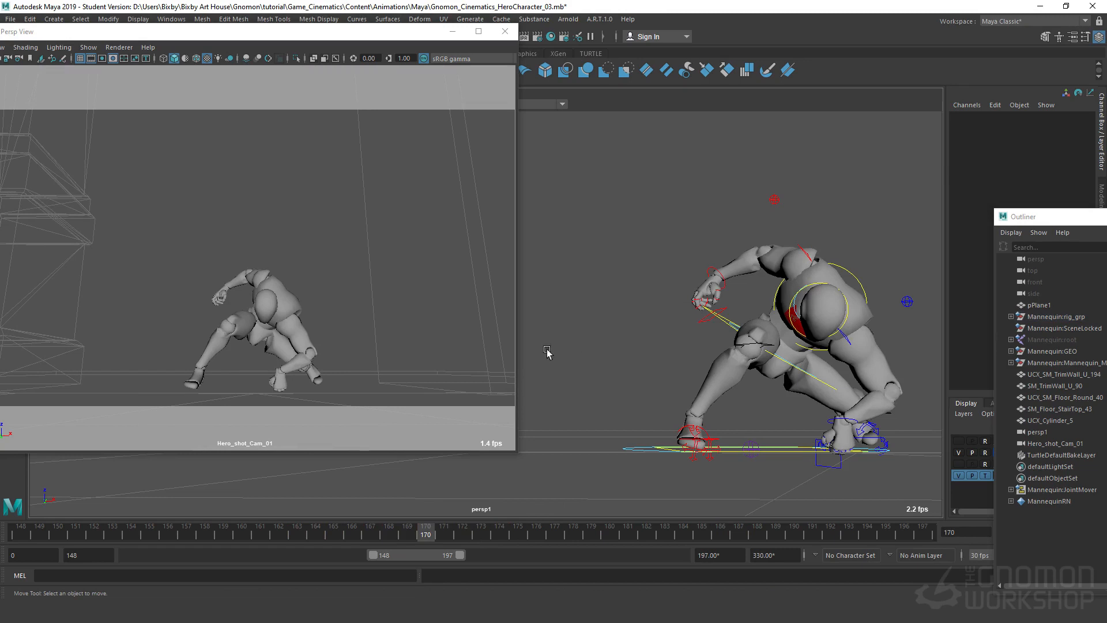
At frame 171, adjust the head control to Translate 0.482, -1.154, -1.993 and Rotate 54.09, 2.325, 29.109.
click(791, 314)
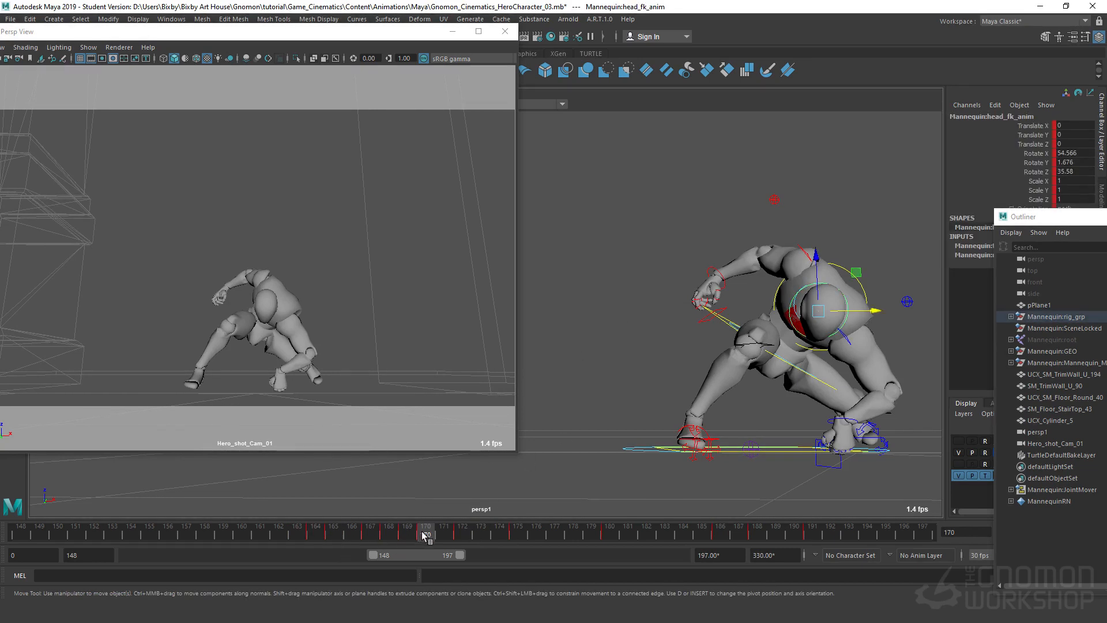
click(443, 536)
key(e)
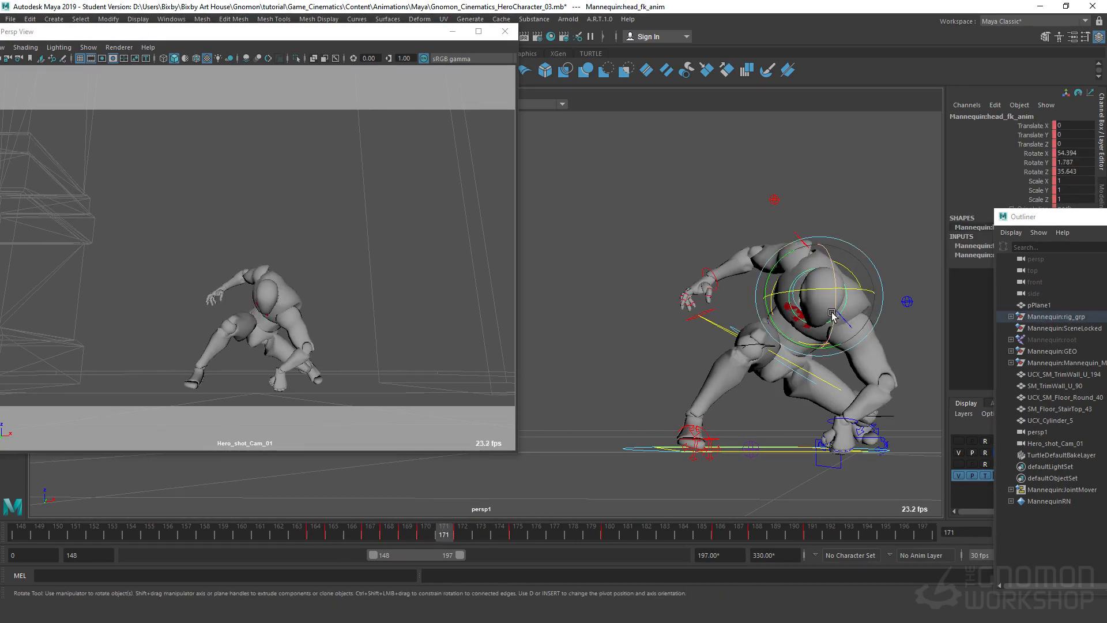
drag(834, 317, 830, 333)
key(w)
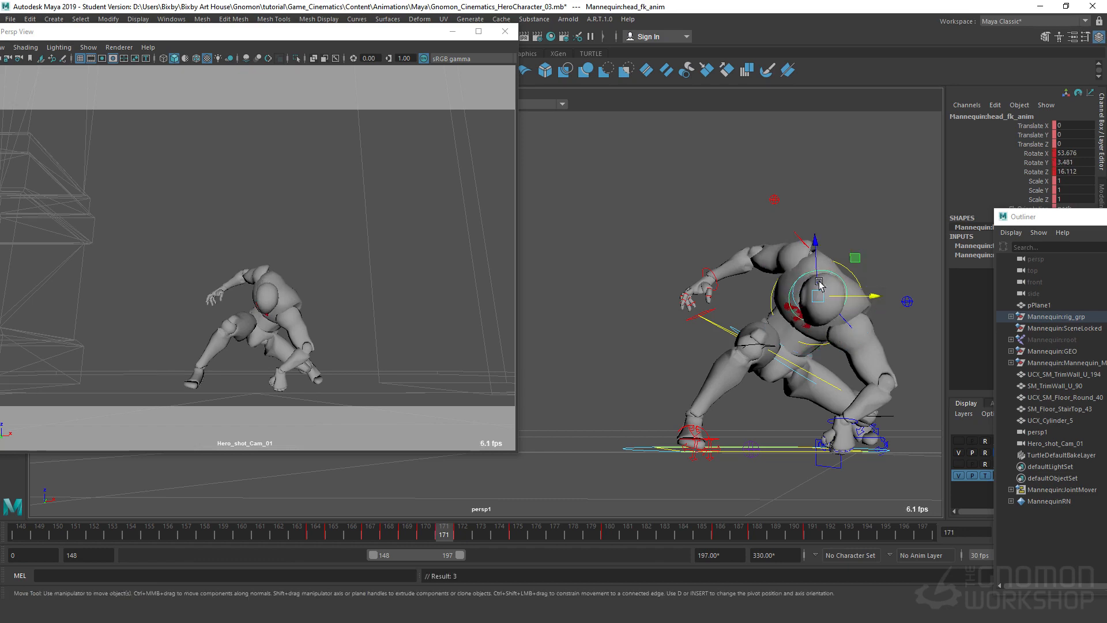
drag(813, 256, 818, 278)
key(e)
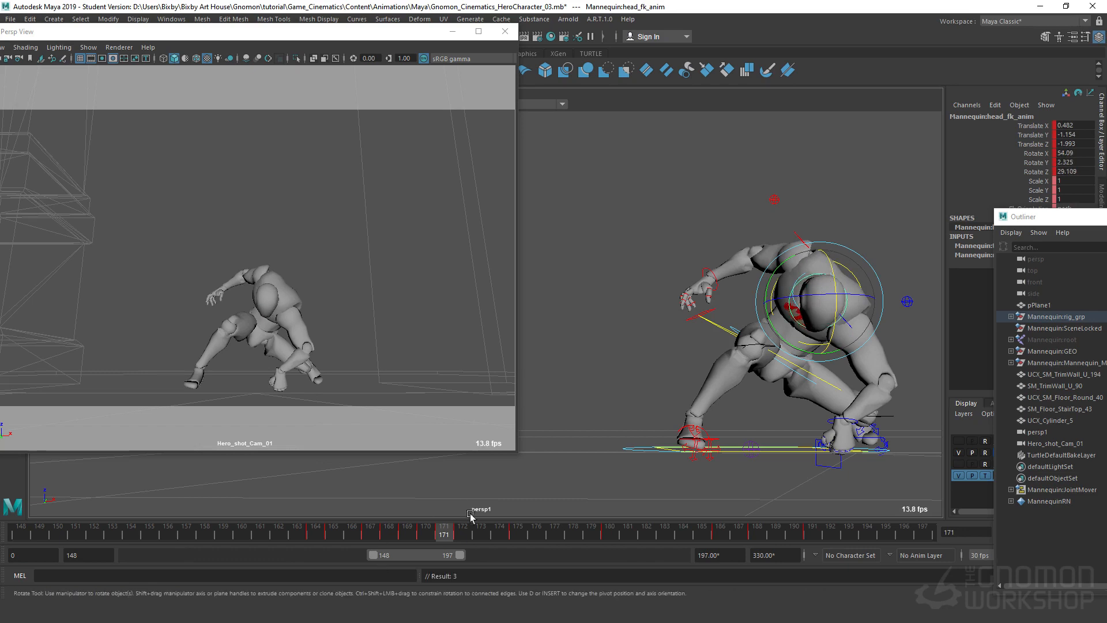
Review the head's motion back to frame 168, and at frame 169 raise the head control to Translate -0.094, 1.331, 2.23.
drag(434, 535, 391, 535)
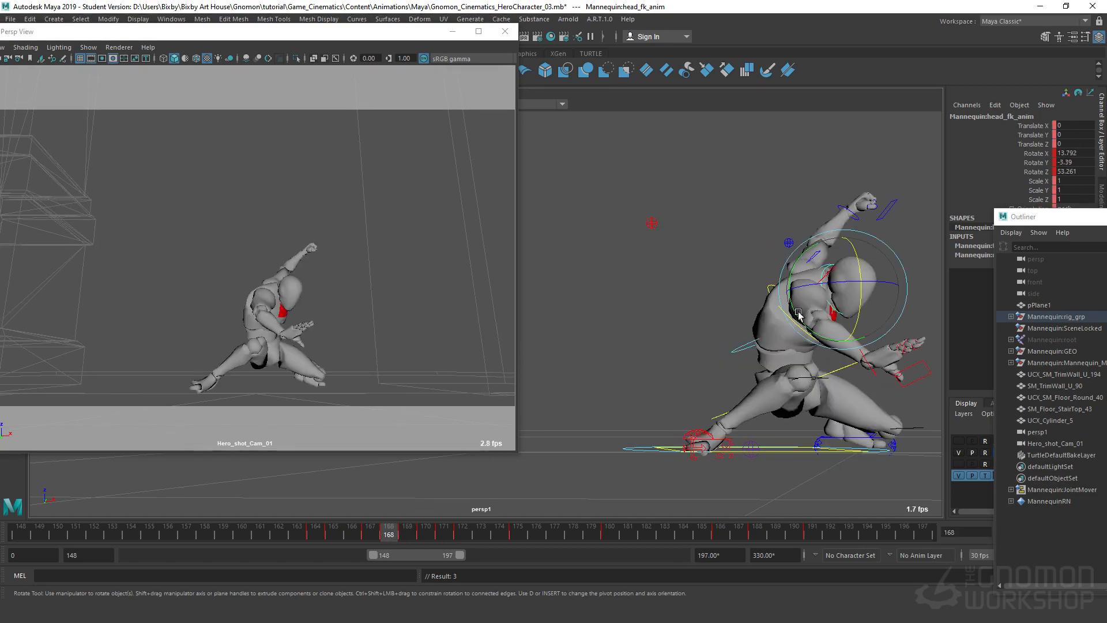
click(407, 534)
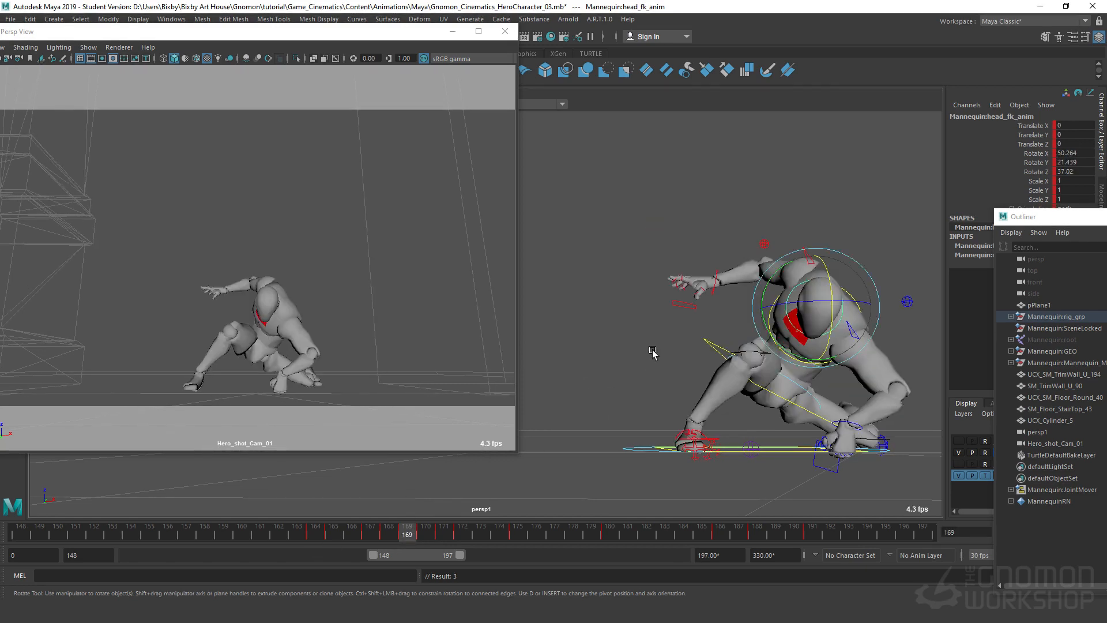
key(w)
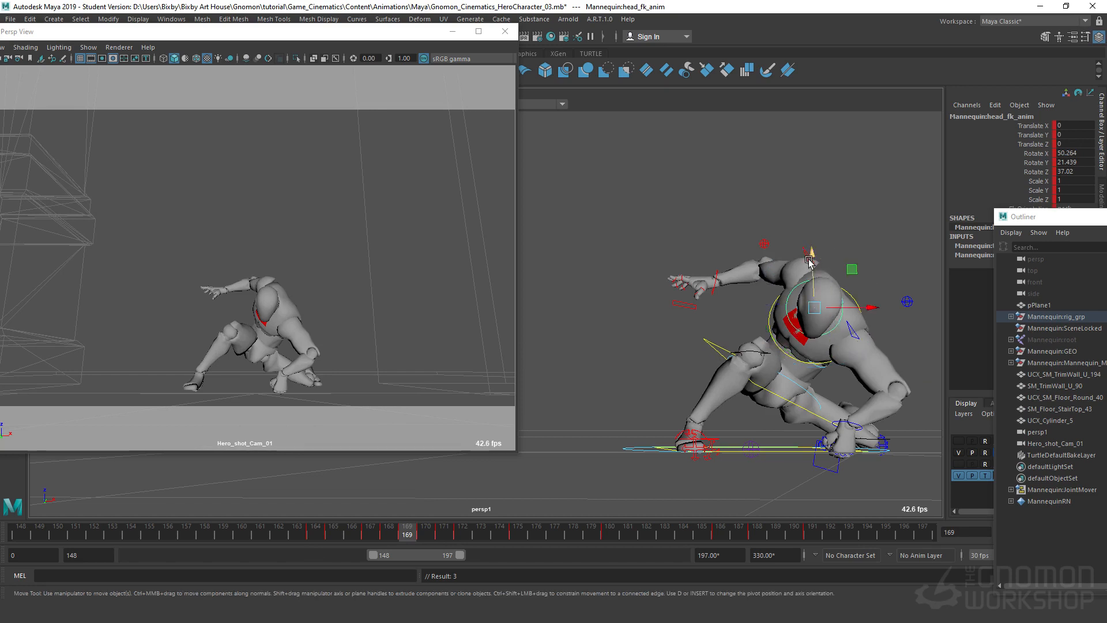
drag(812, 254, 812, 248)
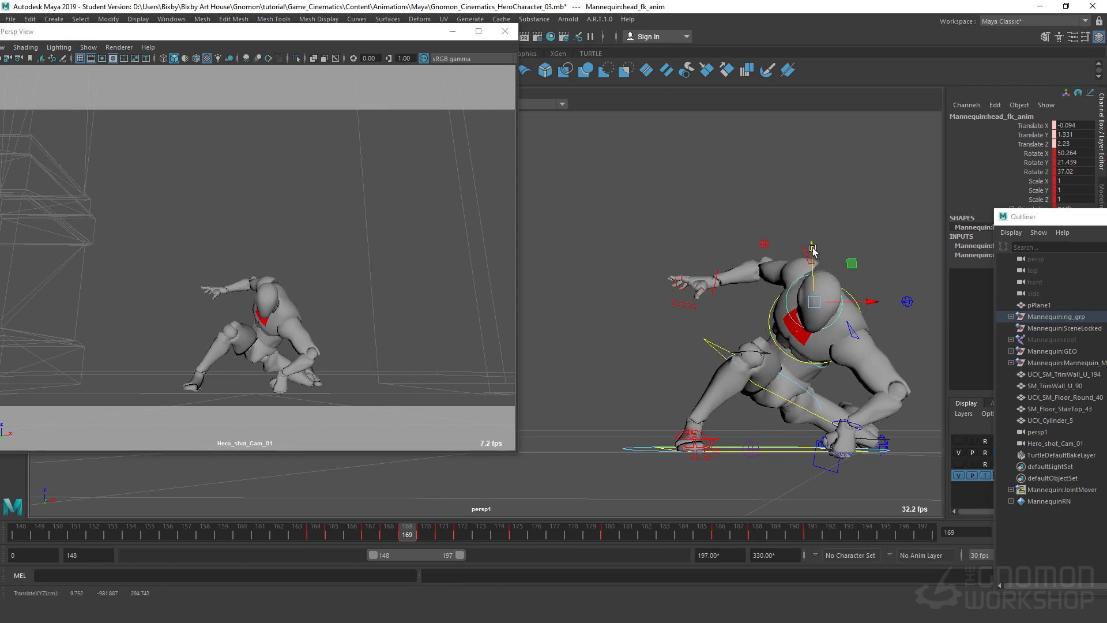
At frame 168, move the head control to Translate -0.453, 4.225, 1.794 and key its translation.
click(392, 534)
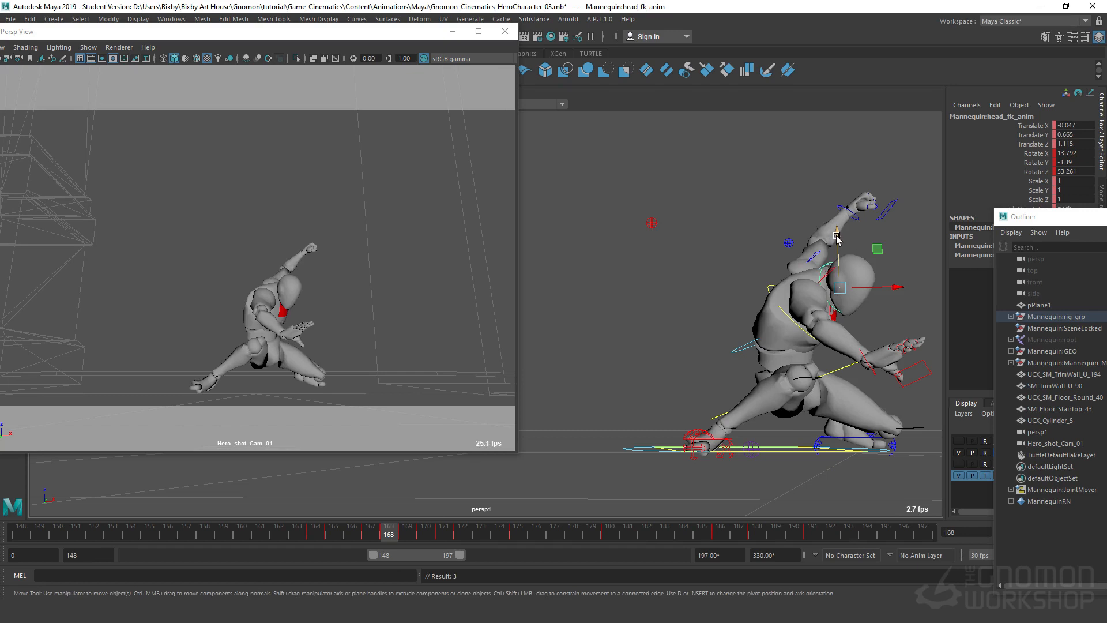
drag(836, 228, 834, 231)
key(shift+w)
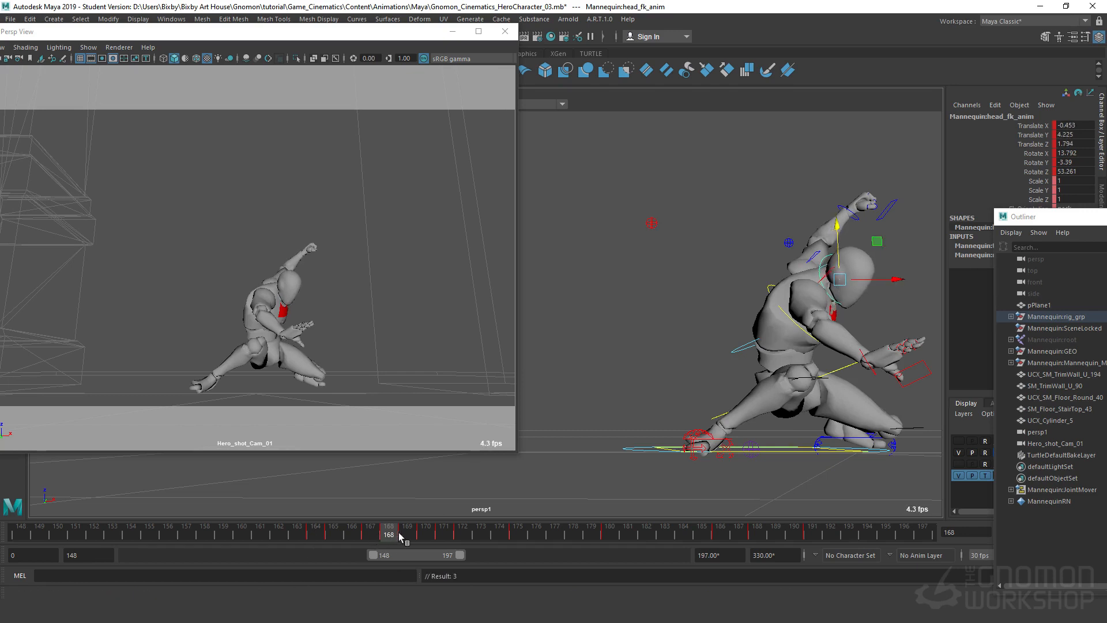
At frame 170, adjust the head control's rotation and check the head's motion through frame 173.
drag(399, 532, 425, 534)
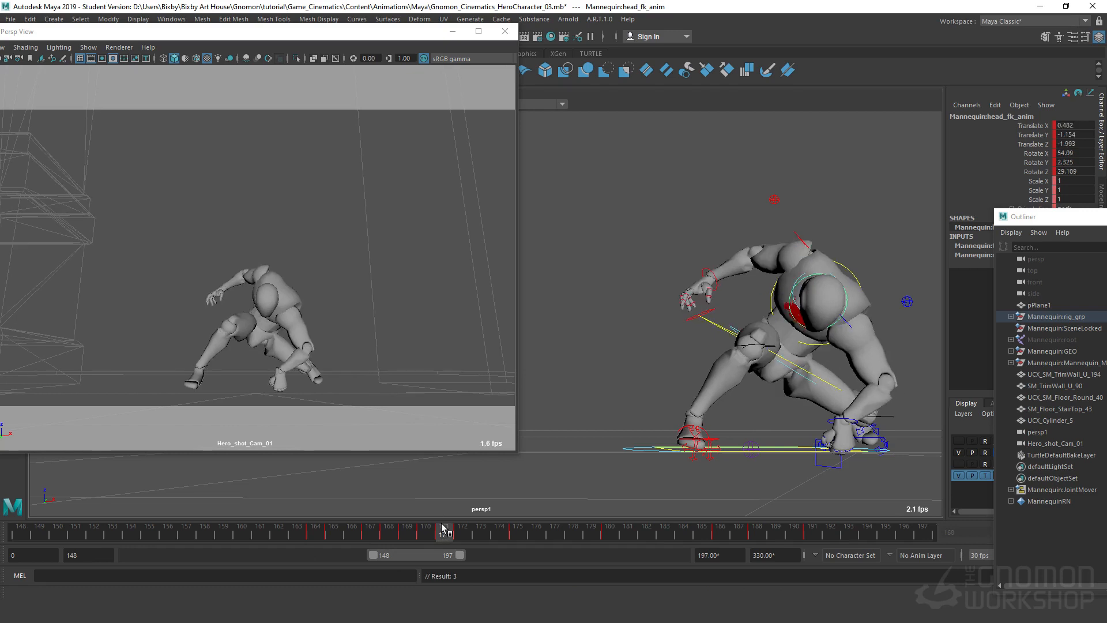
key(e)
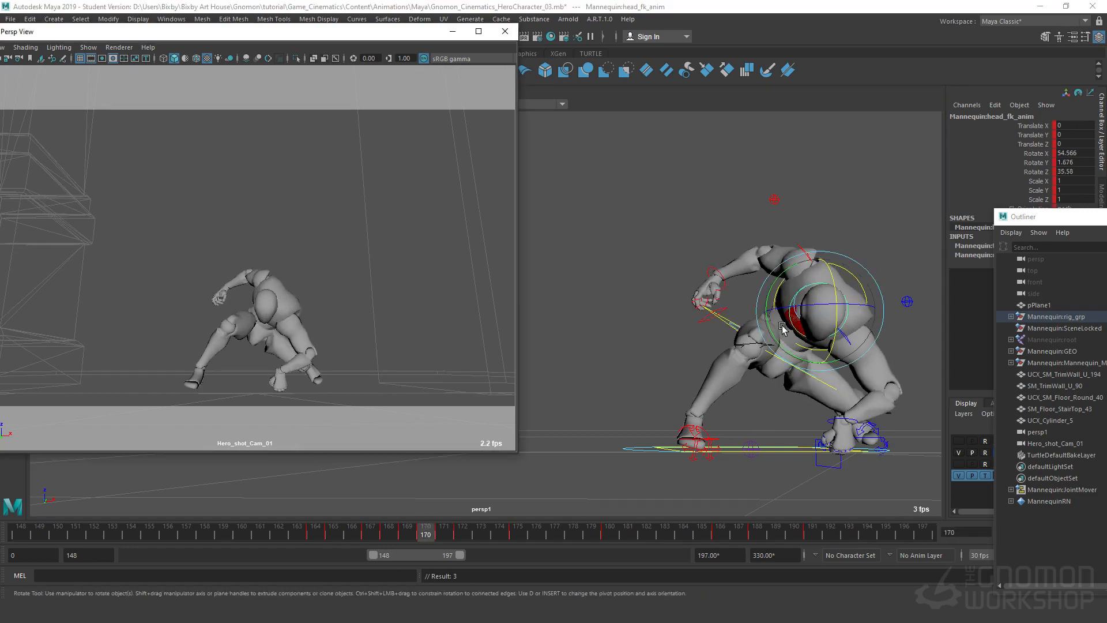
drag(840, 332, 812, 331)
drag(429, 539, 484, 528)
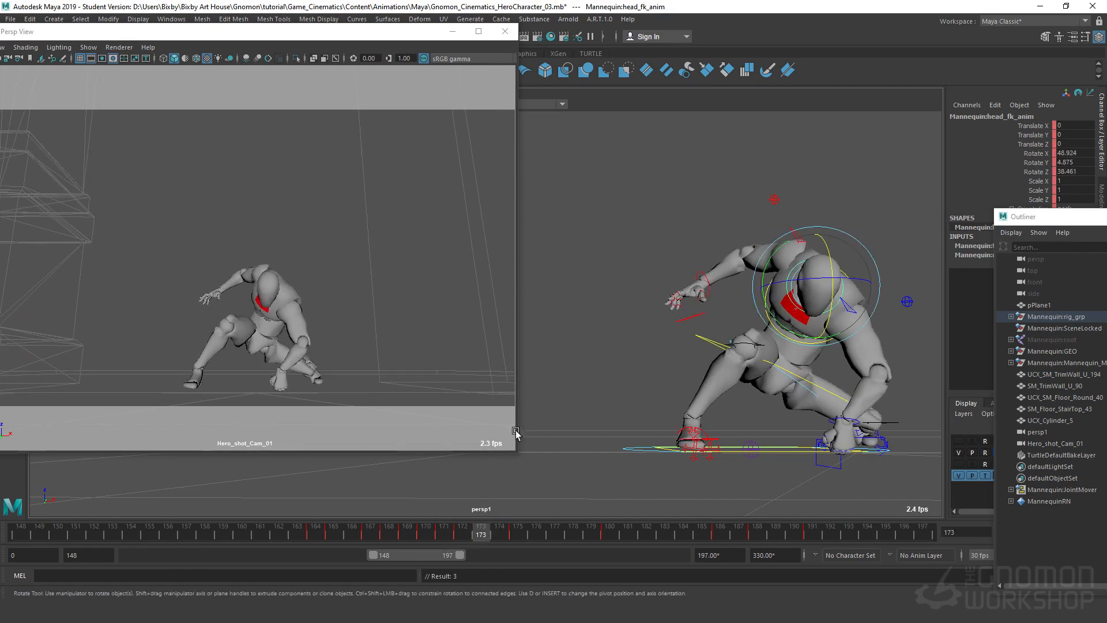
At frame 175, adjust the chest control to Translate -5.027, -13.248, 8.062 and Rotate -58.109, 21.261, -66.363.
alt+drag(787, 429, 667, 430)
alt+middle_drag(696, 419, 776, 424)
alt+right_drag(776, 424, 721, 407)
alt+middle_drag(721, 408, 760, 416)
drag(488, 528, 512, 521)
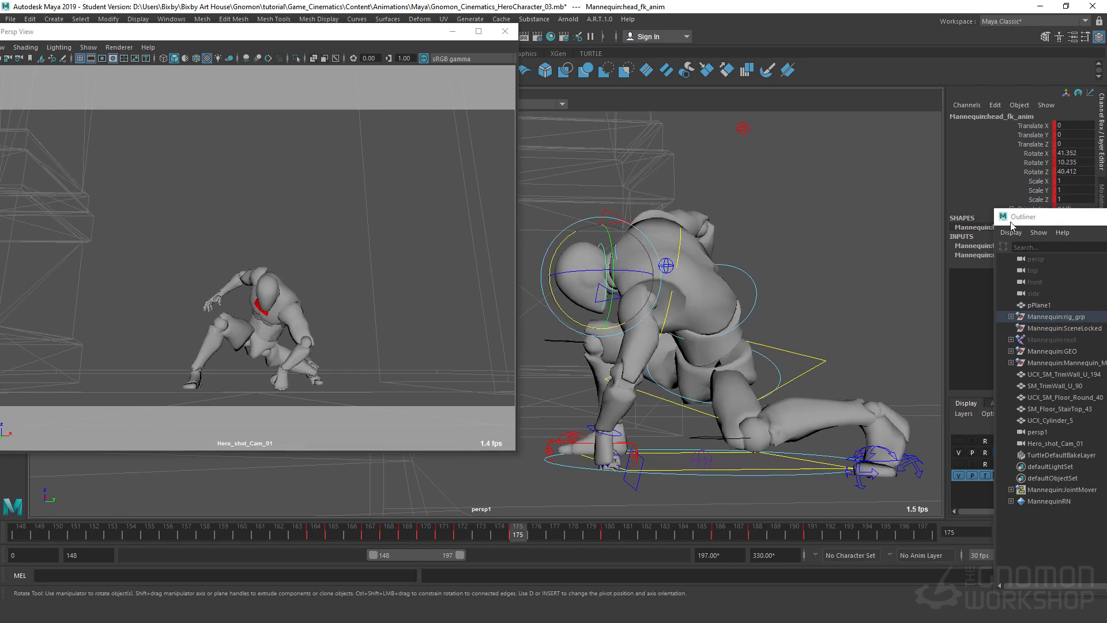
click(793, 380)
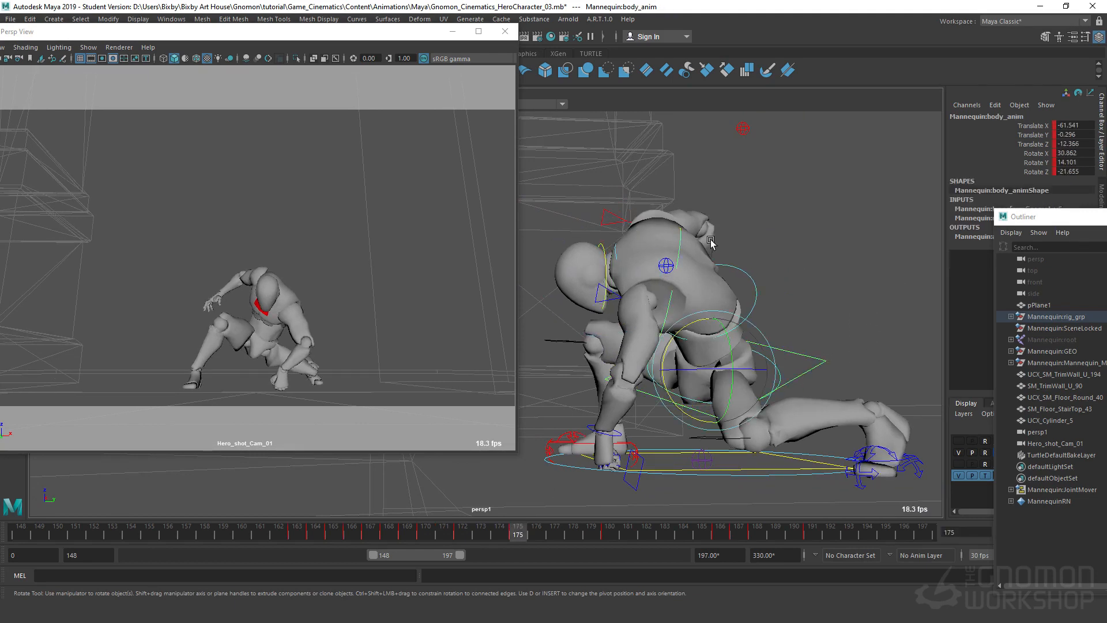
click(683, 246)
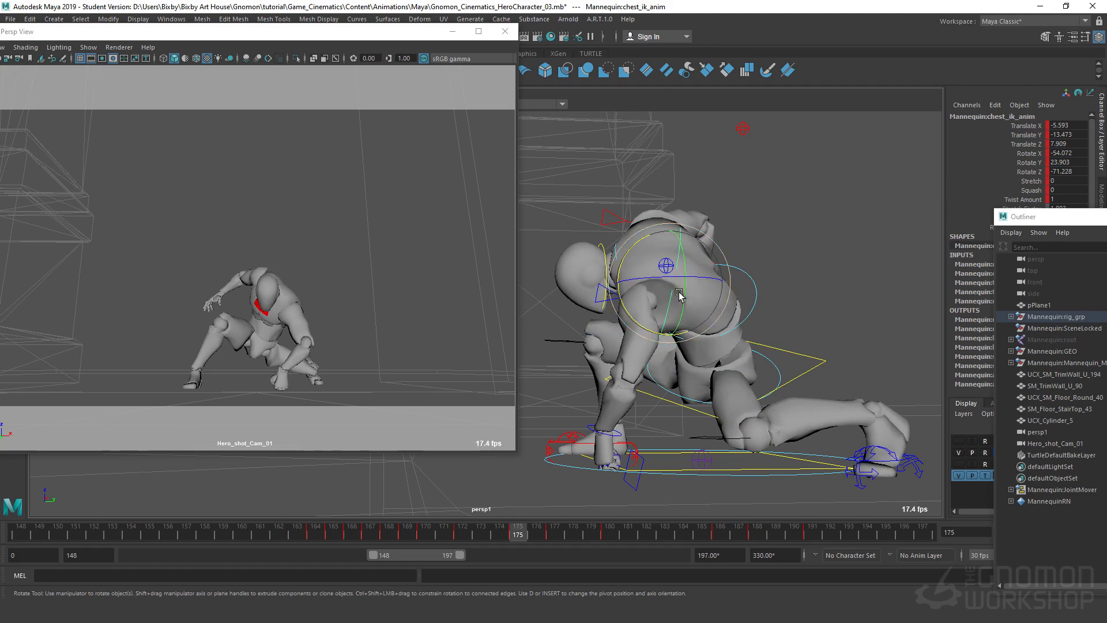
alt+drag(726, 354, 779, 352)
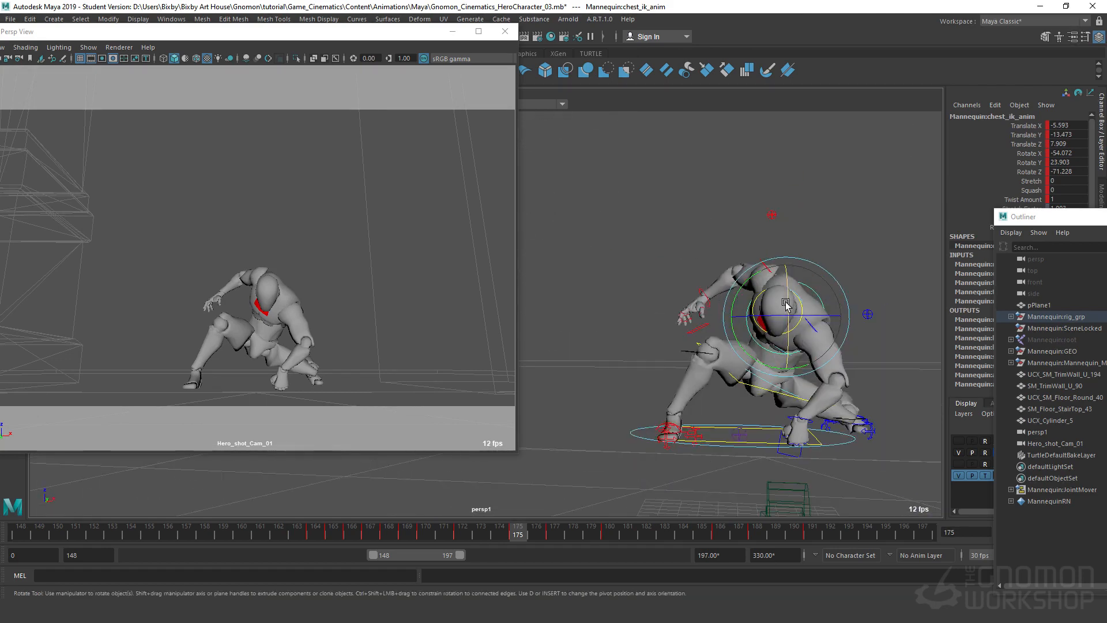
drag(789, 295, 785, 259)
key(w)
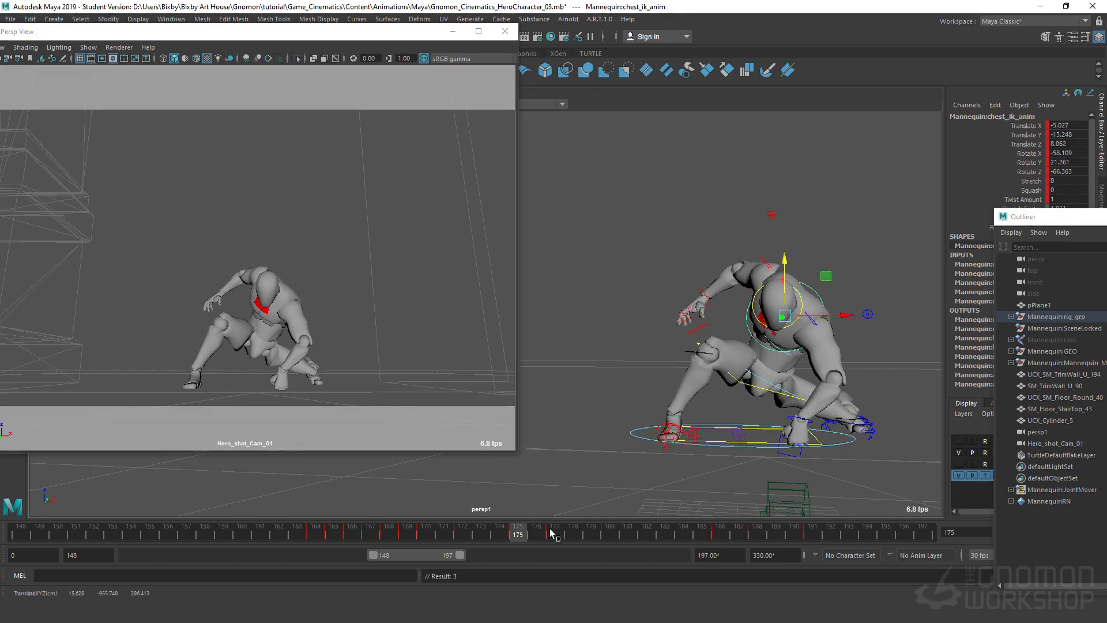
Review the chest and body motion between frames 175 and 180, checking the body control's keys.
drag(520, 538, 574, 537)
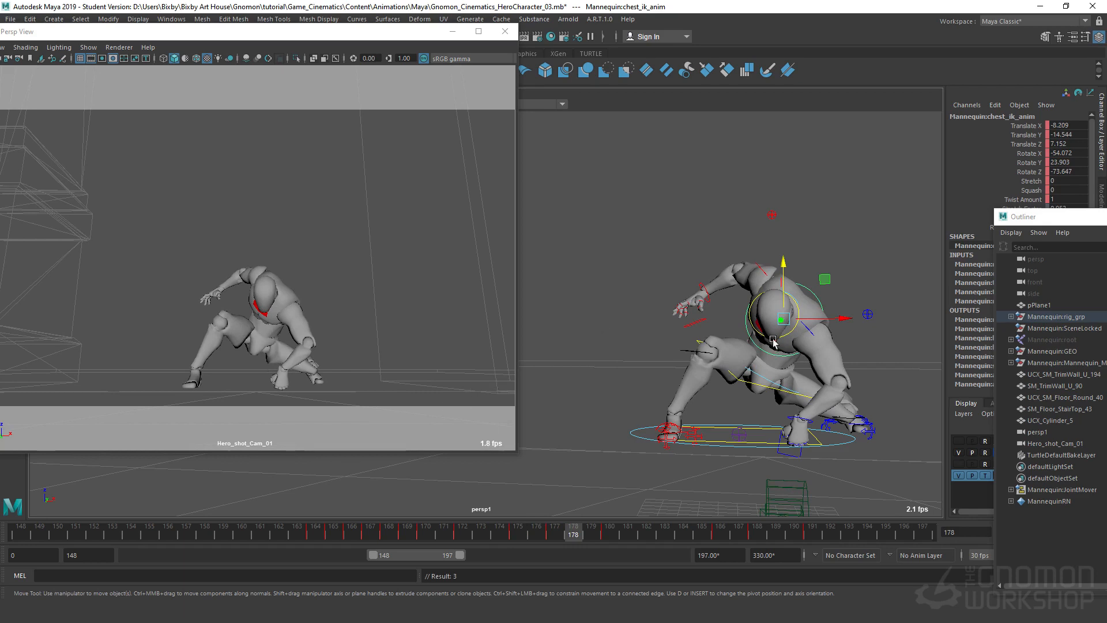
drag(490, 534, 554, 536)
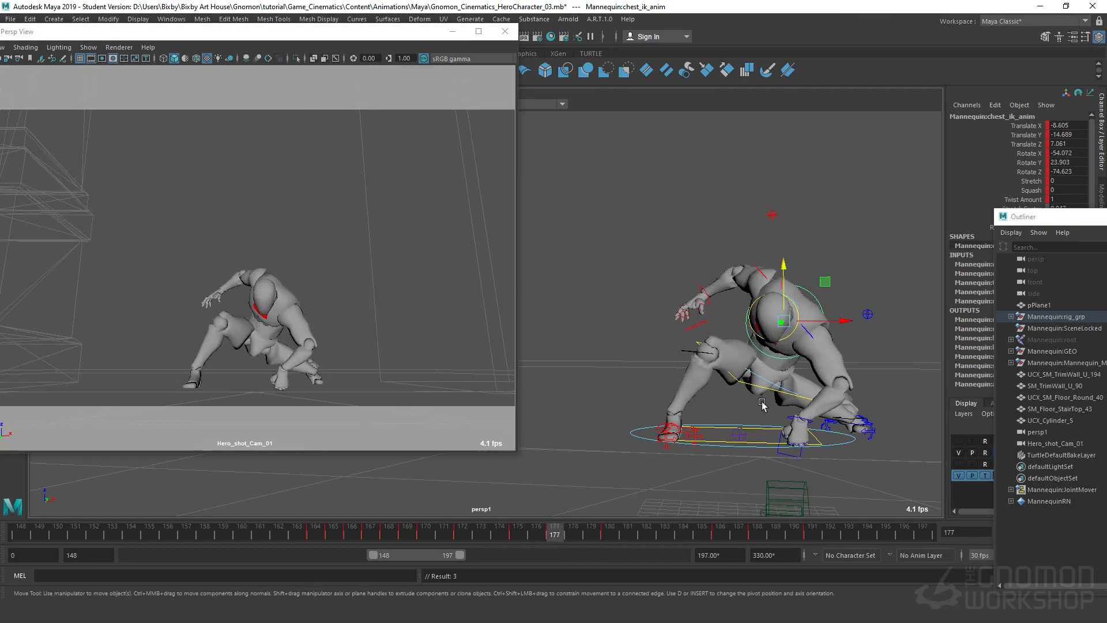
click(742, 381)
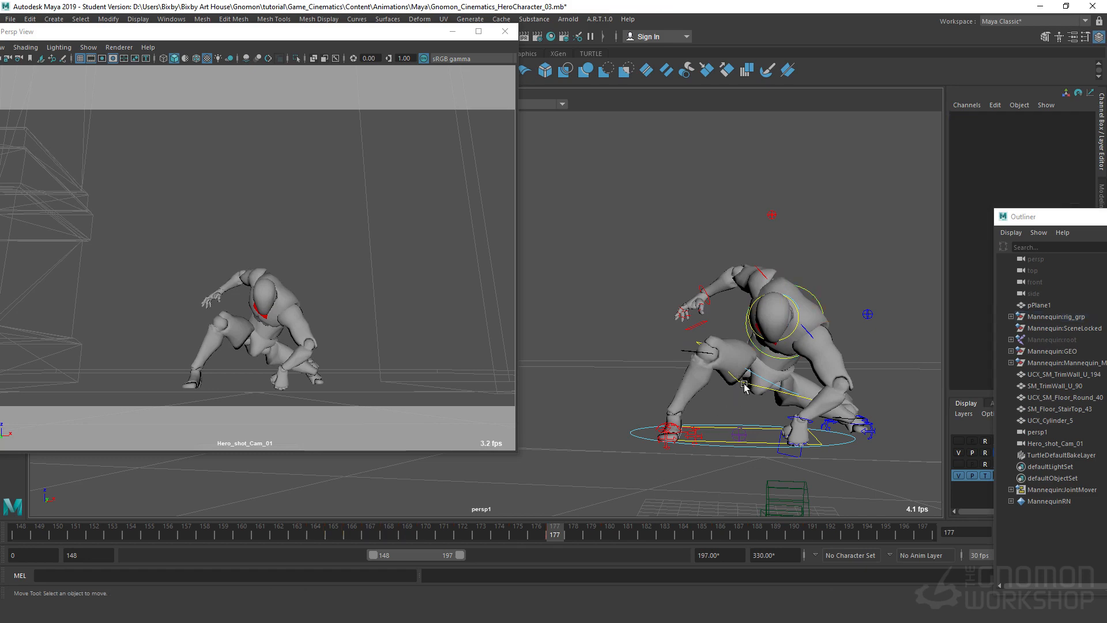
click(744, 385)
drag(555, 537, 611, 536)
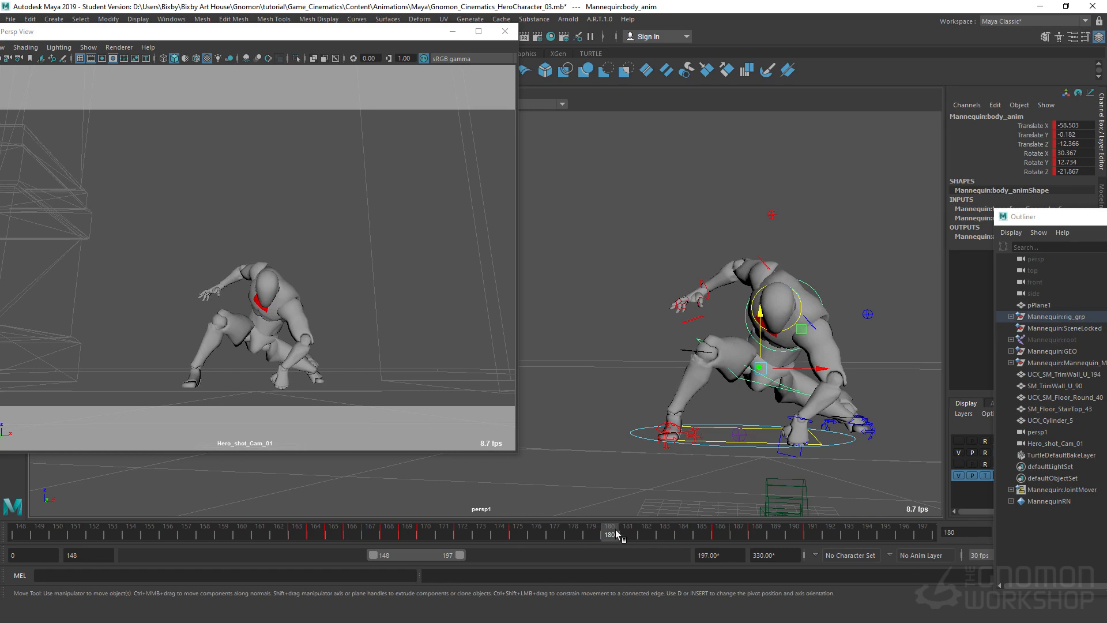
Delete the chest control's key at frame 180.
click(742, 319)
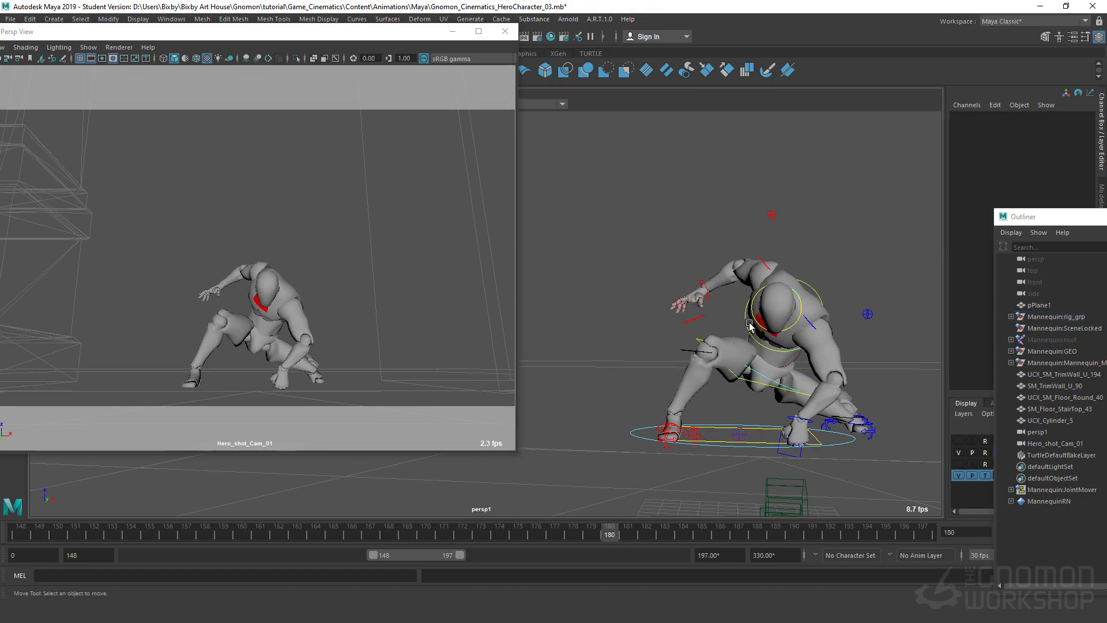
click(749, 327)
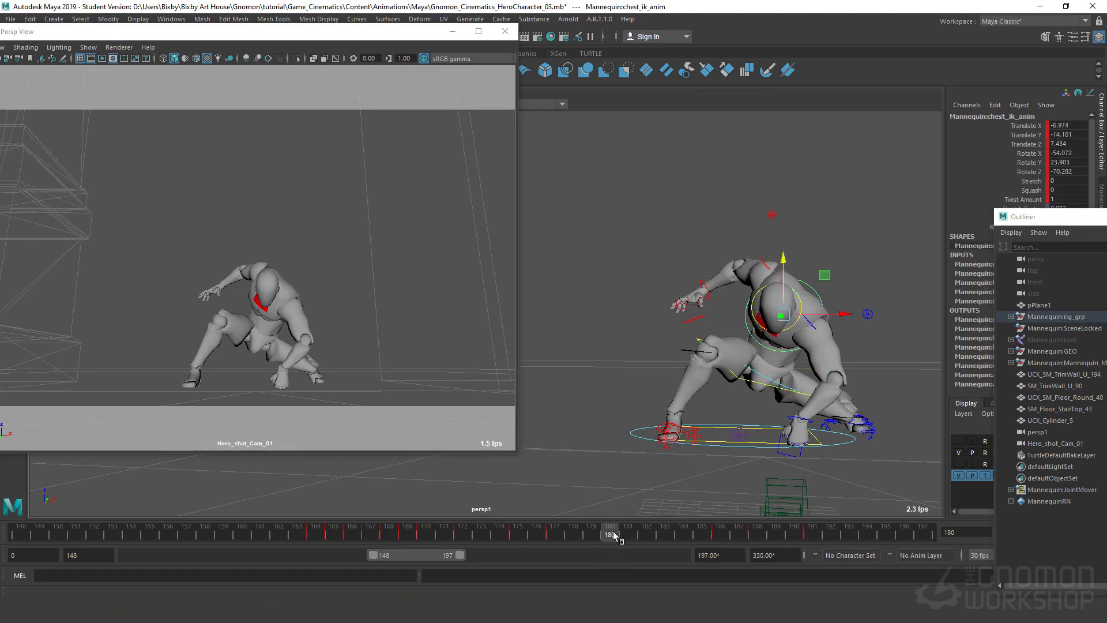
drag(614, 532, 631, 540)
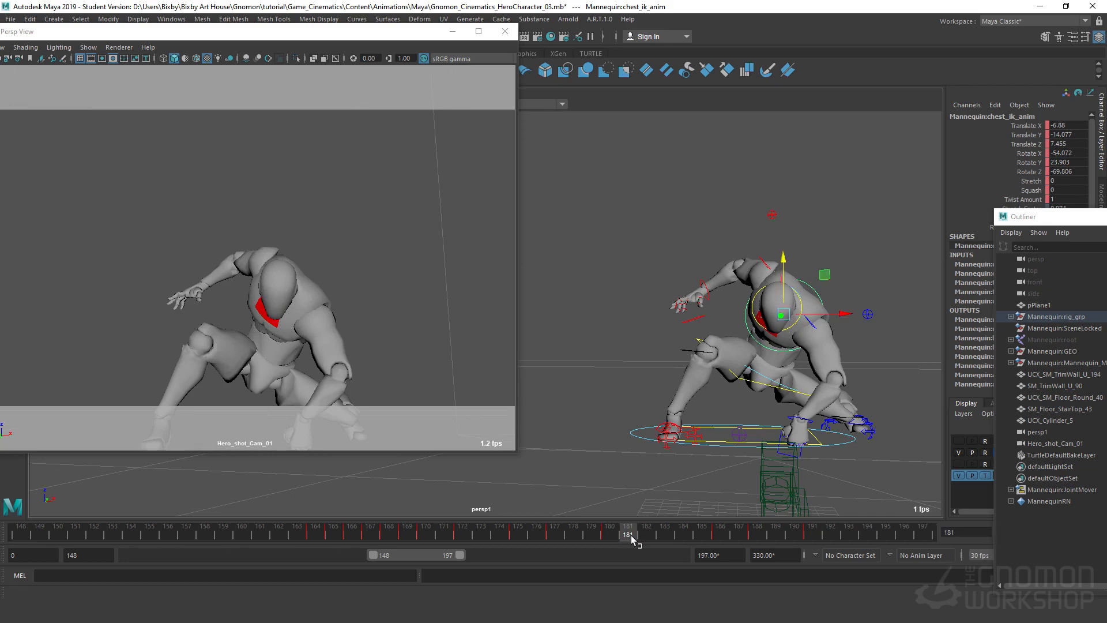
shift+click(613, 533)
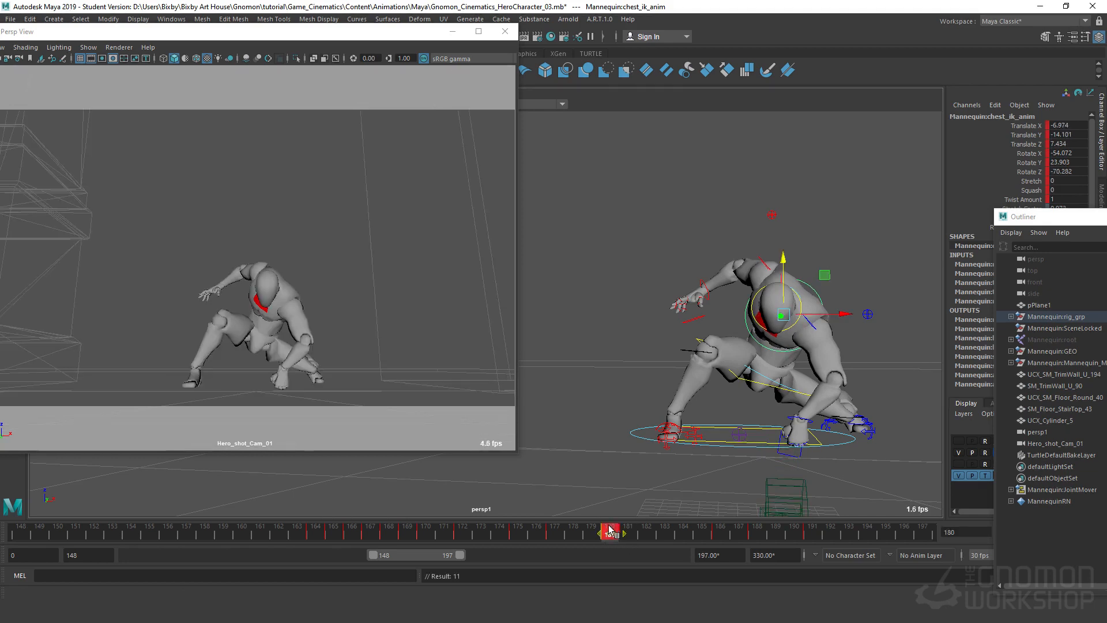
right_click(609, 530)
click(645, 367)
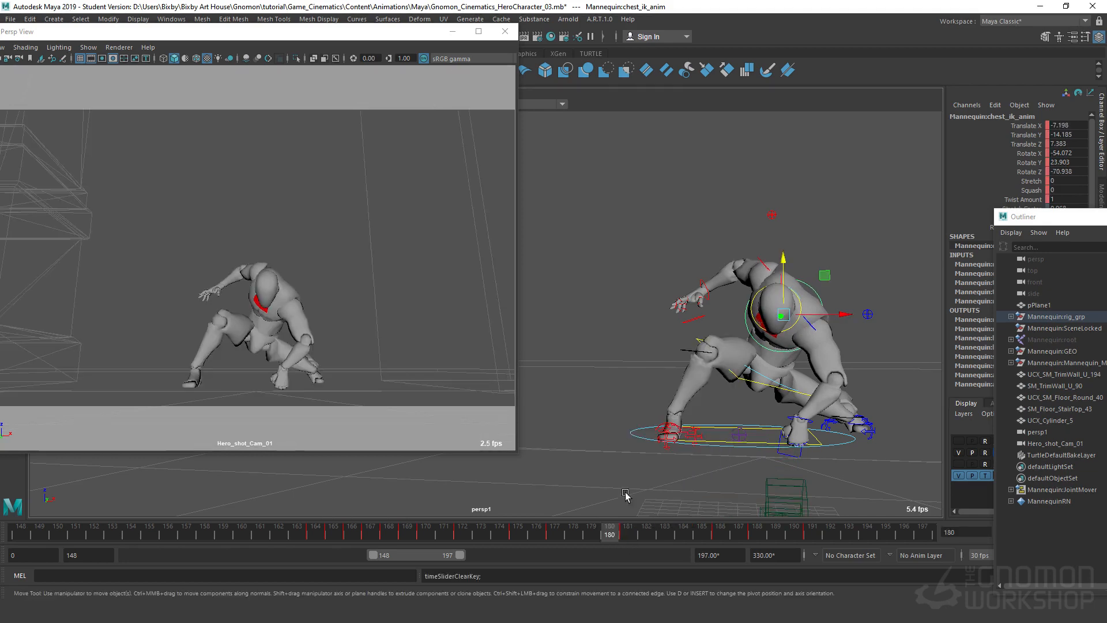
At frame 179, rotate the chest control to -50.685, 25.816, -76.679 and check the motion around that frame.
drag(544, 530, 591, 532)
key(e)
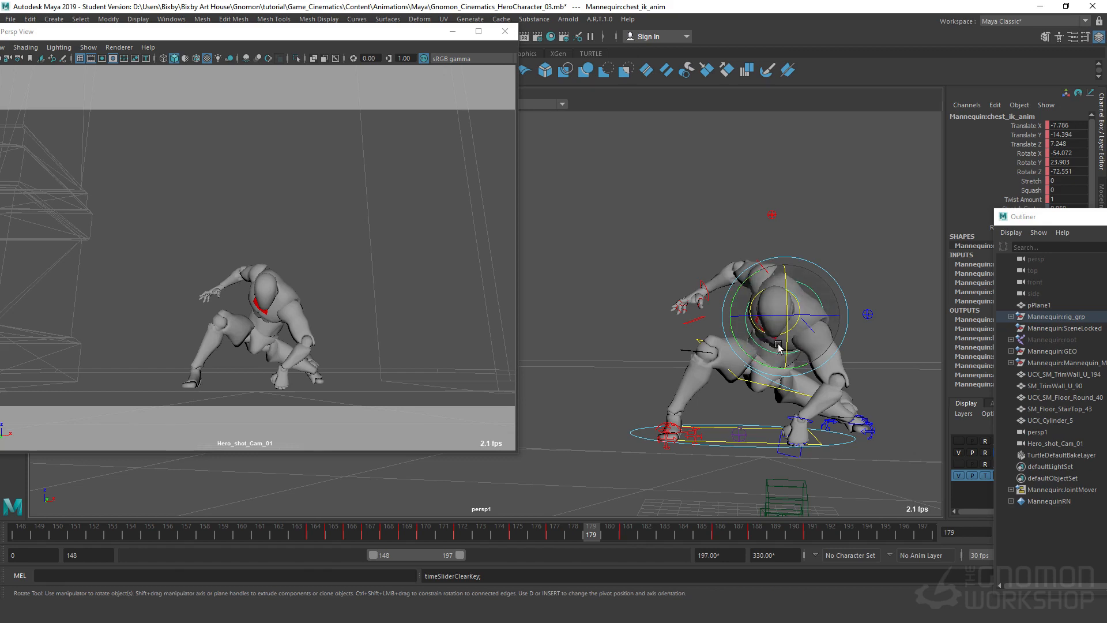
drag(788, 330, 792, 339)
drag(590, 526, 556, 542)
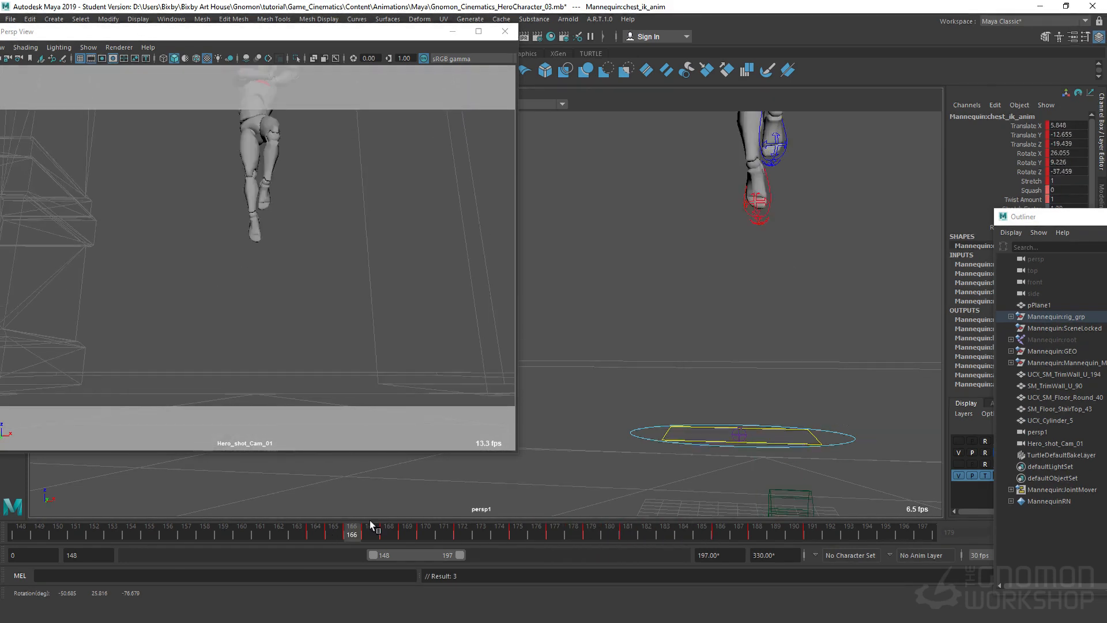
Move the Outliner out of the way and play back the landing animation.
drag(1072, 217, 1102, 213)
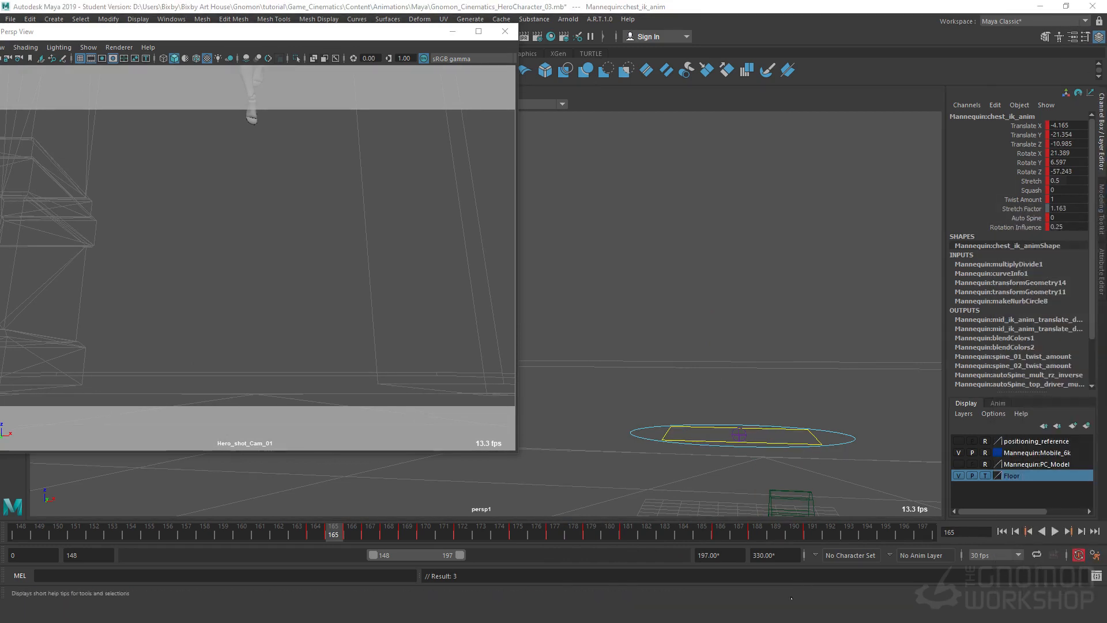
click(1055, 532)
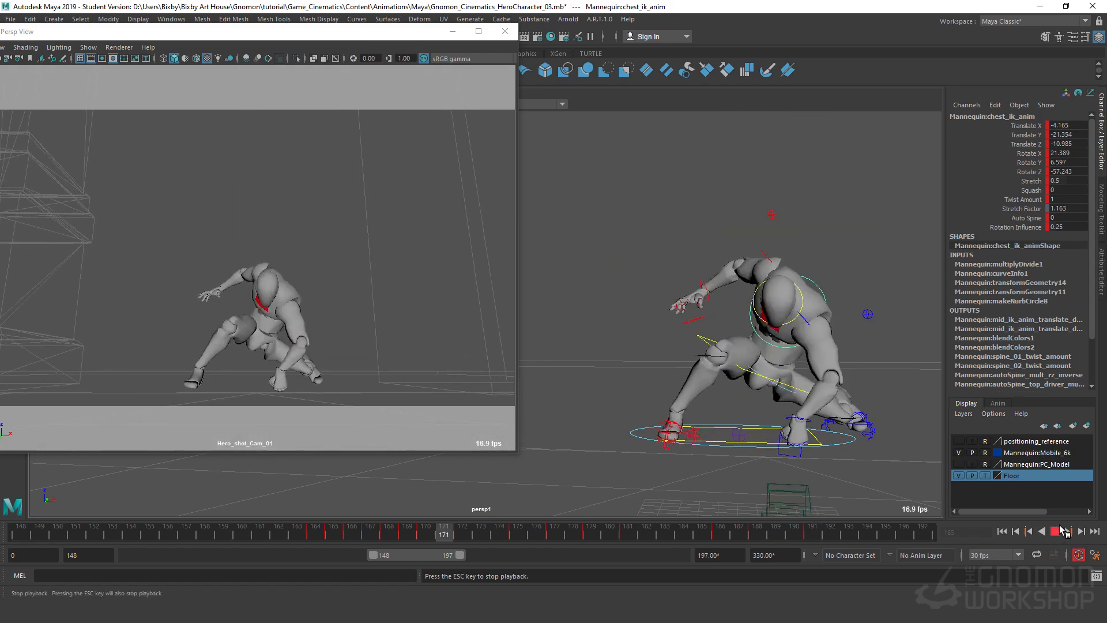
click(675, 534)
key(alt+v)
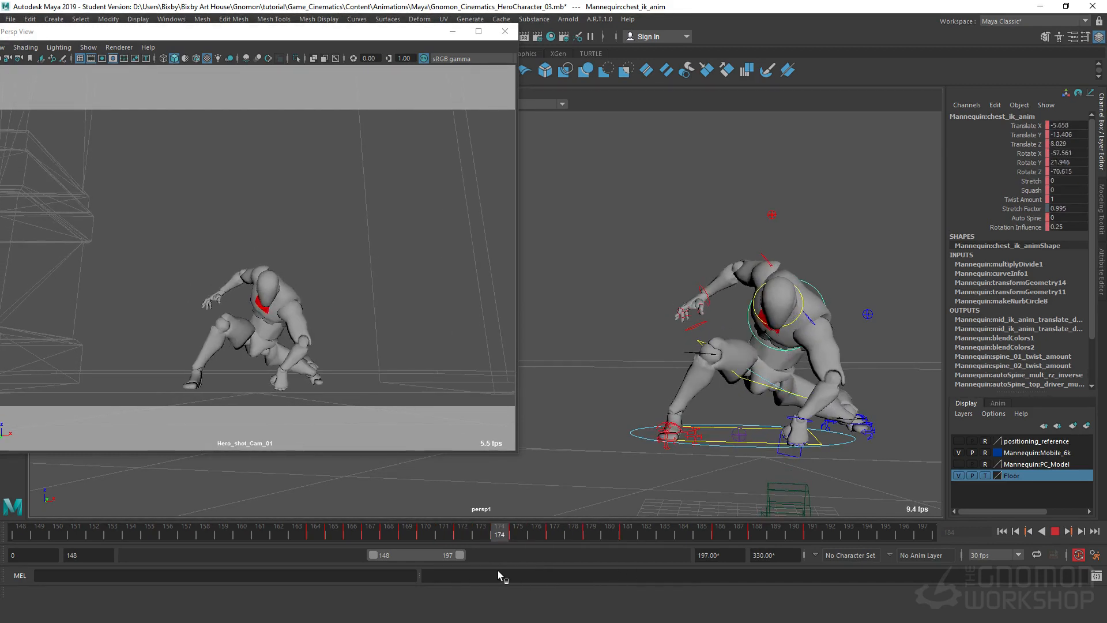
key(Escape)
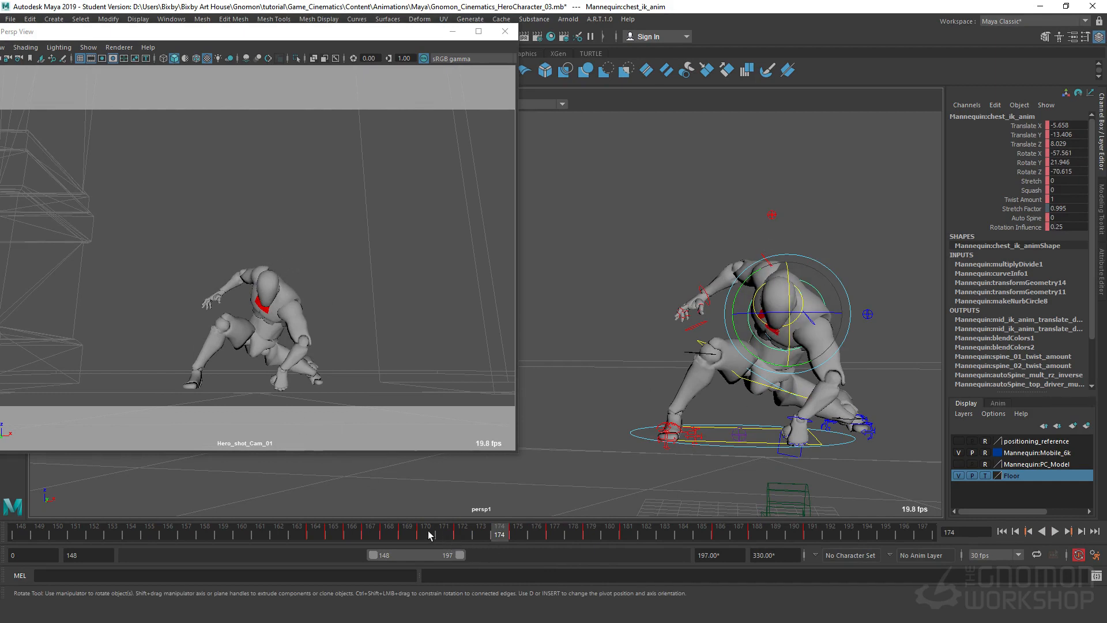
Examine the chest's motion back and forth through the landing between about frames 168 and 177.
key(alt+v)
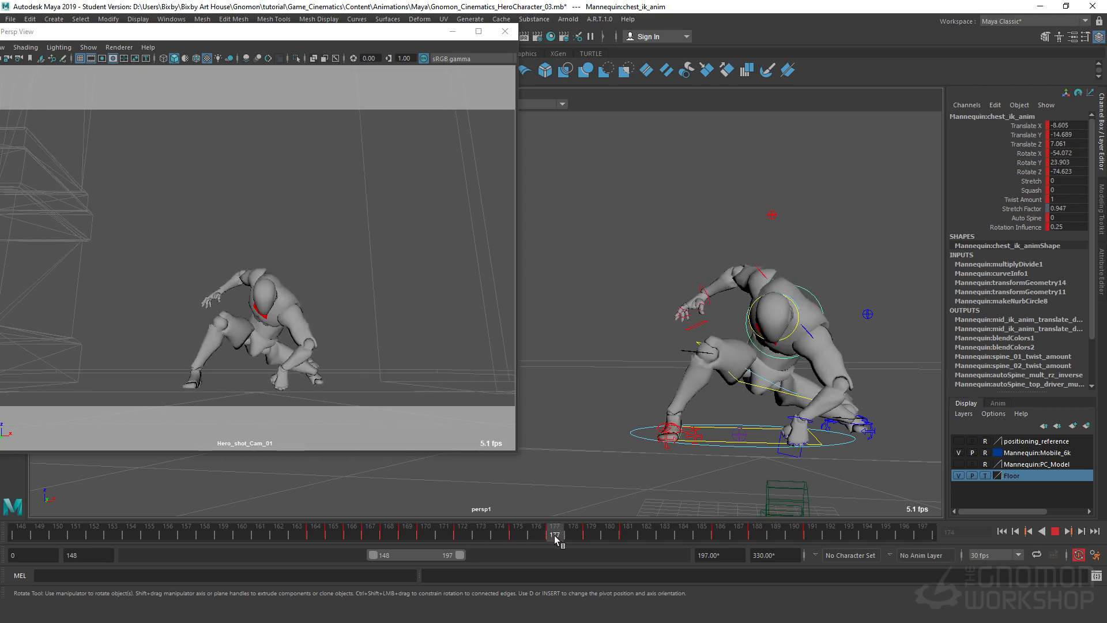
key(alt+v)
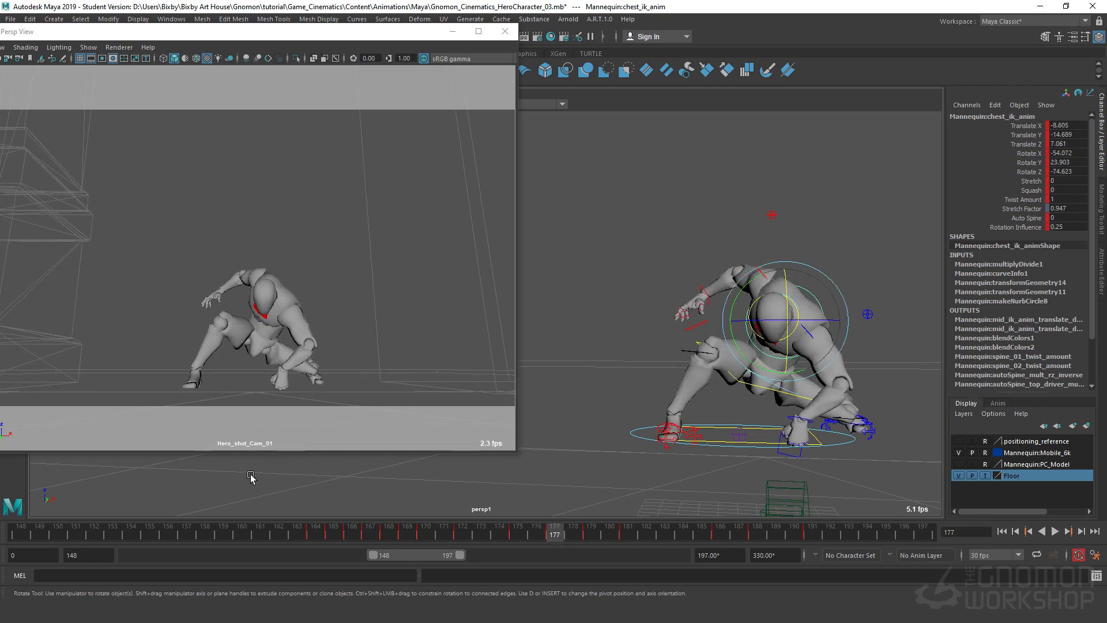
drag(548, 528, 481, 534)
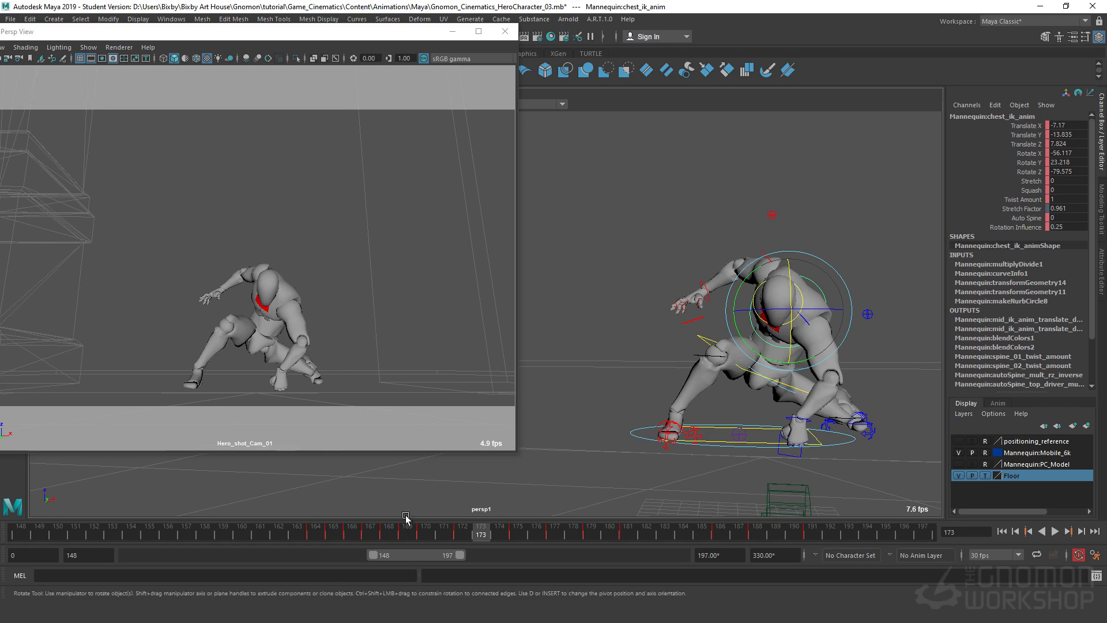
key(alt+v)
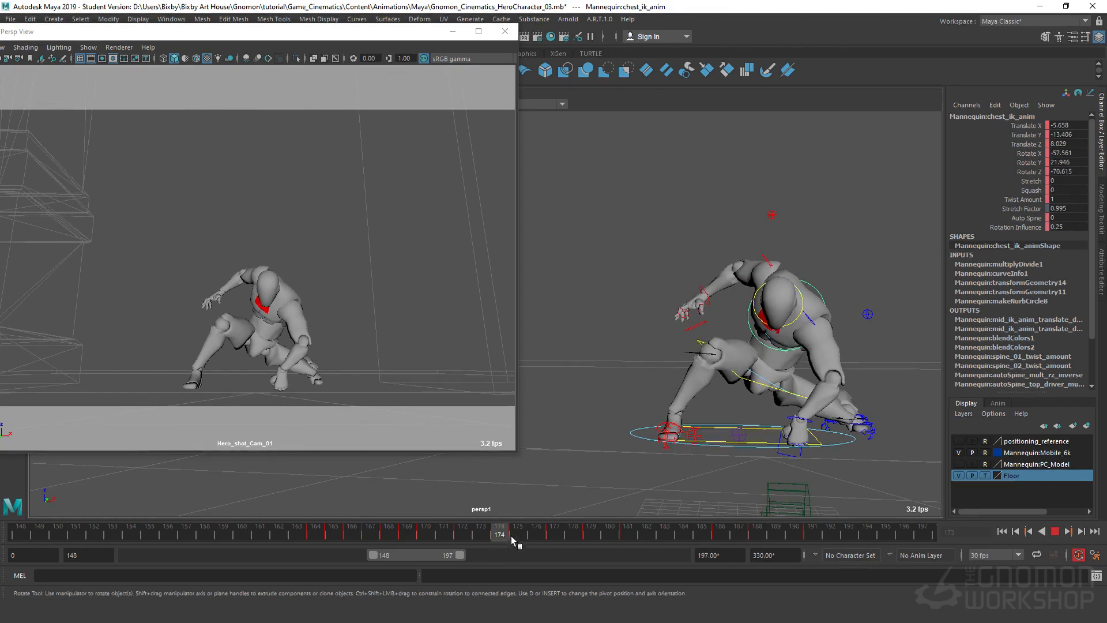
key(alt+v)
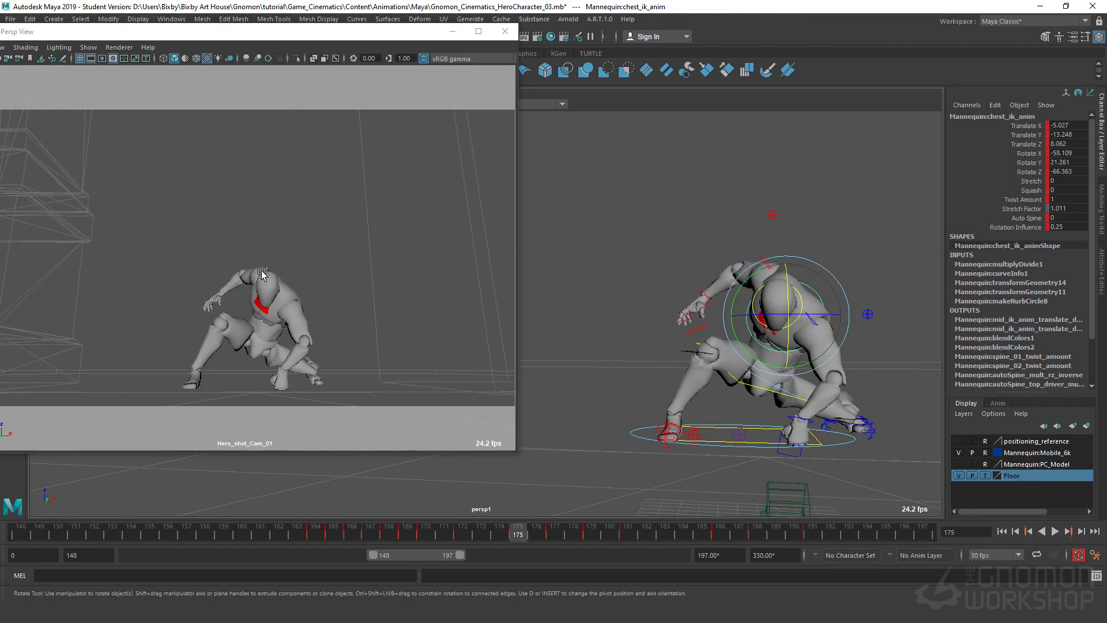
drag(519, 534, 466, 539)
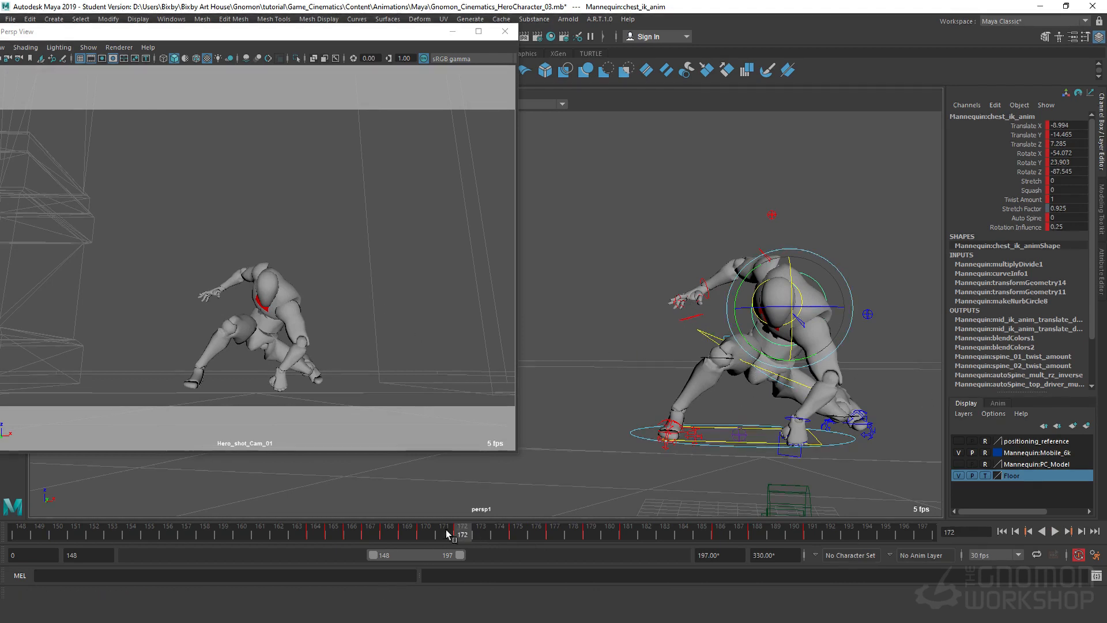
drag(398, 537, 445, 537)
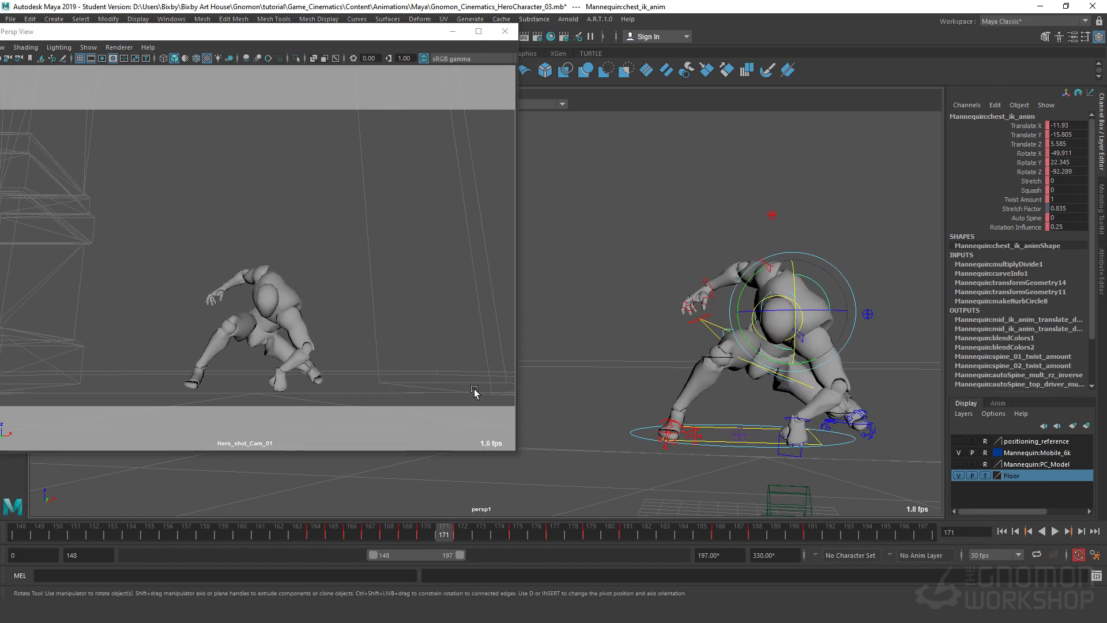
drag(445, 537, 541, 535)
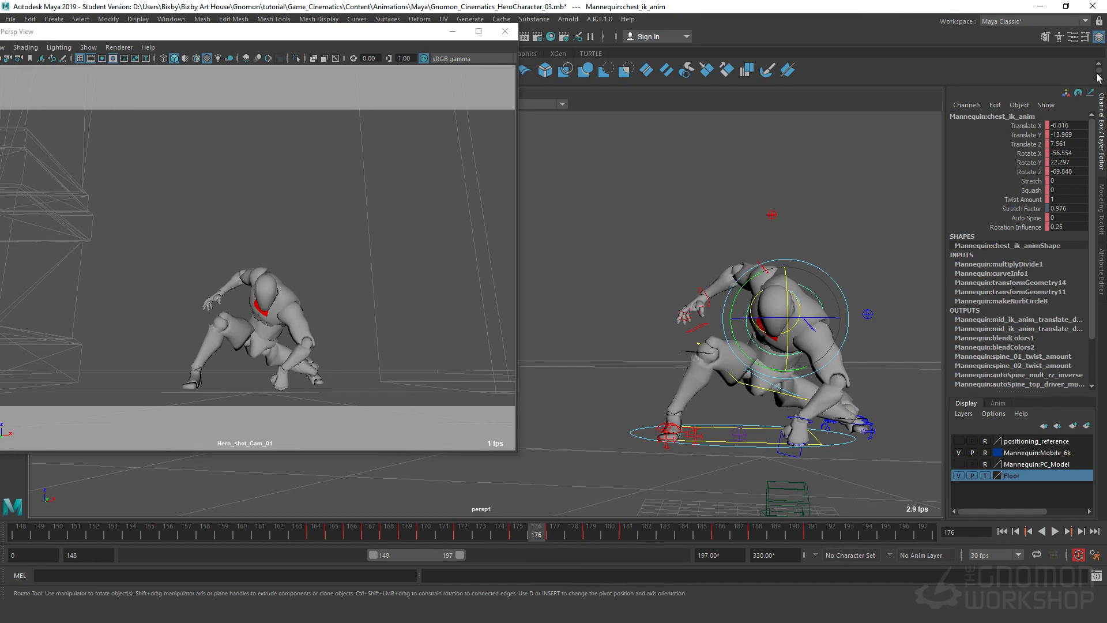
Open the Graph Editor for the chest control and position its window so the channel list is accessible.
drag(162, 36, 189, 78)
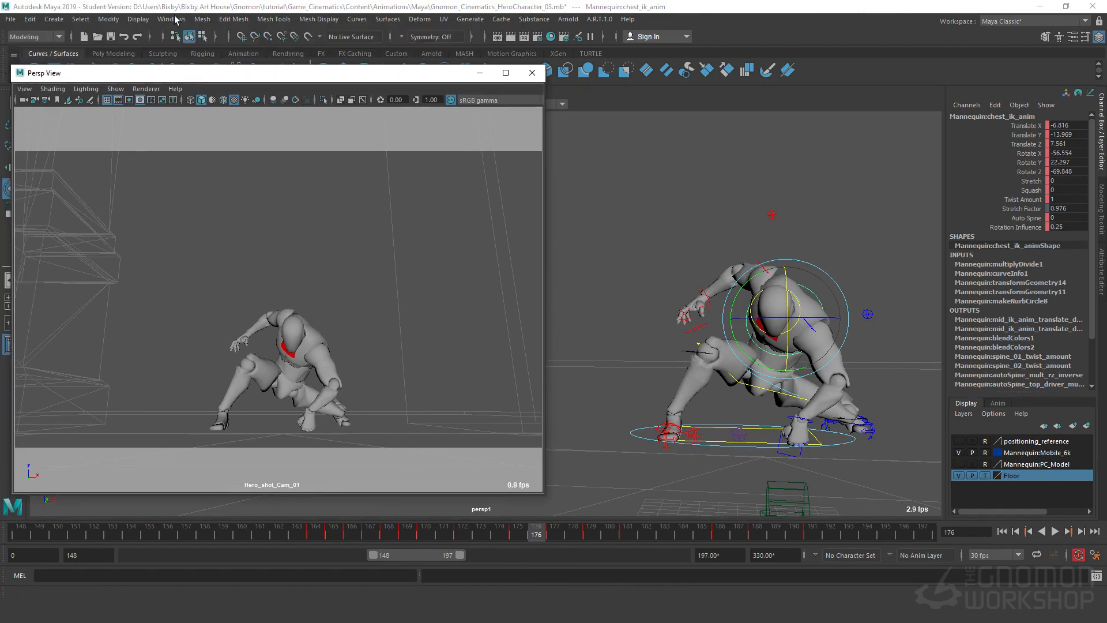
click(172, 19)
mouse_move(214, 84)
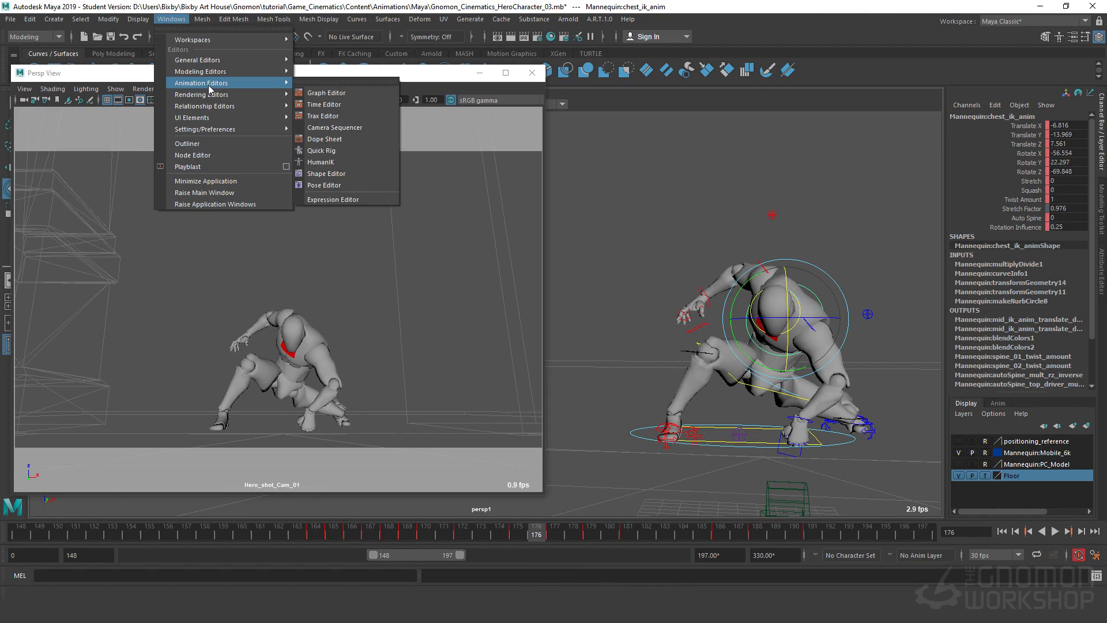
click(320, 99)
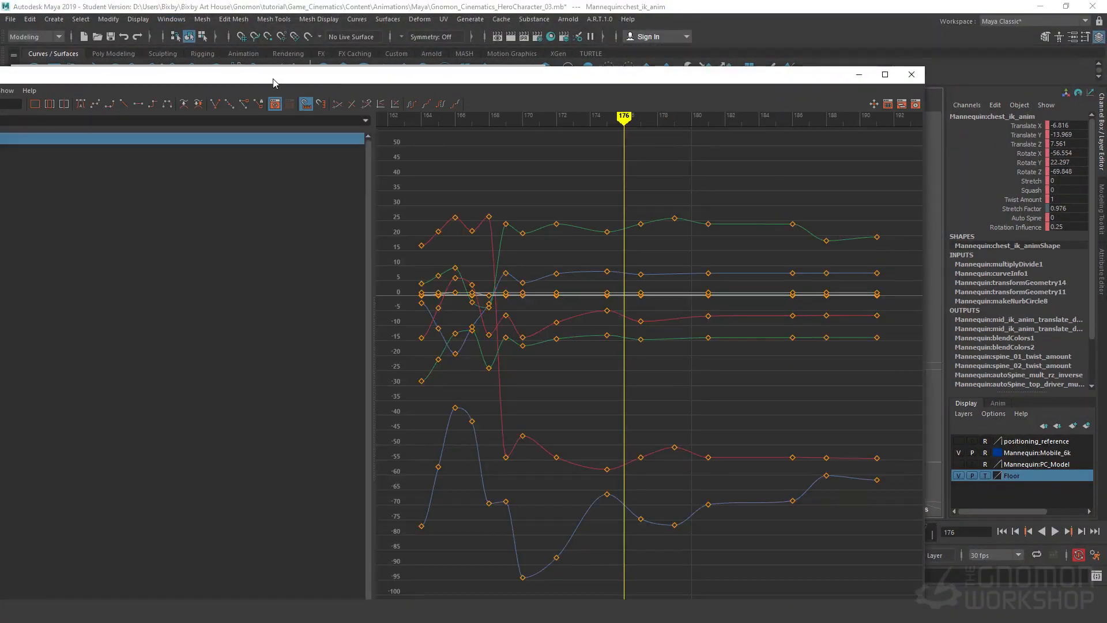
drag(275, 80, 472, 77)
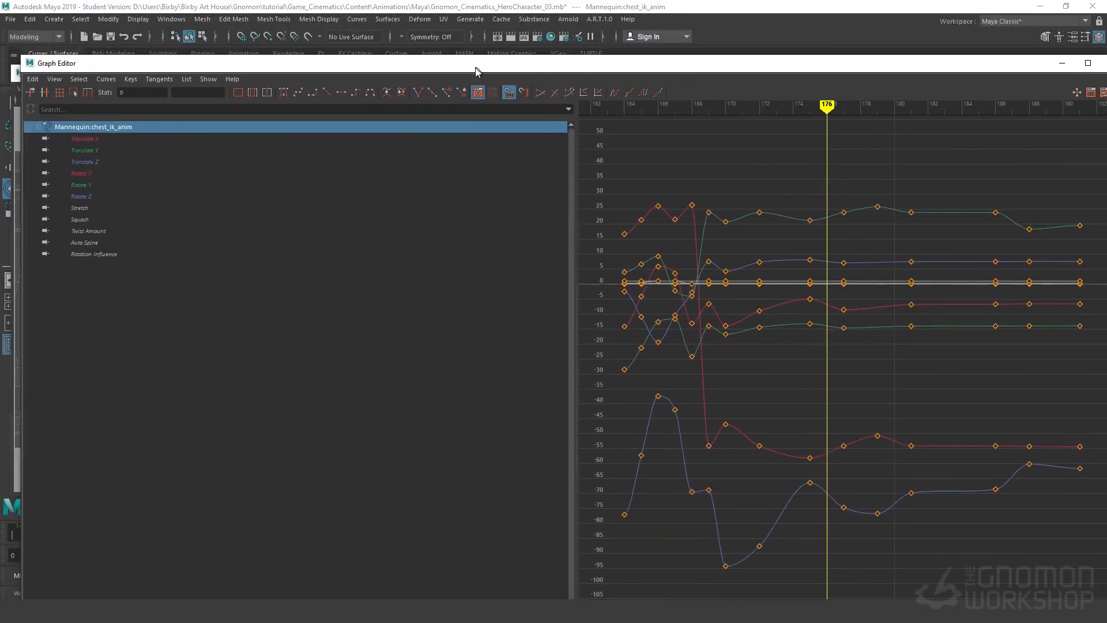
Isolate the chest control's Rotate X, Rotate Y, Rotate Z and Stretch curves and frame them around frame 176.
click(88, 180)
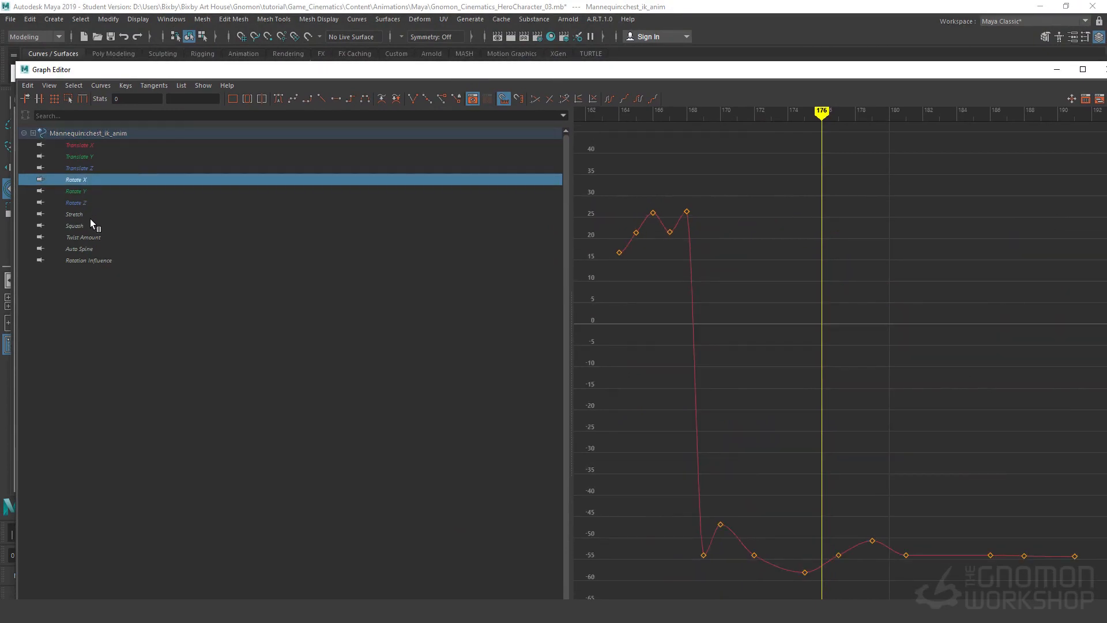
shift+click(89, 215)
key(a)
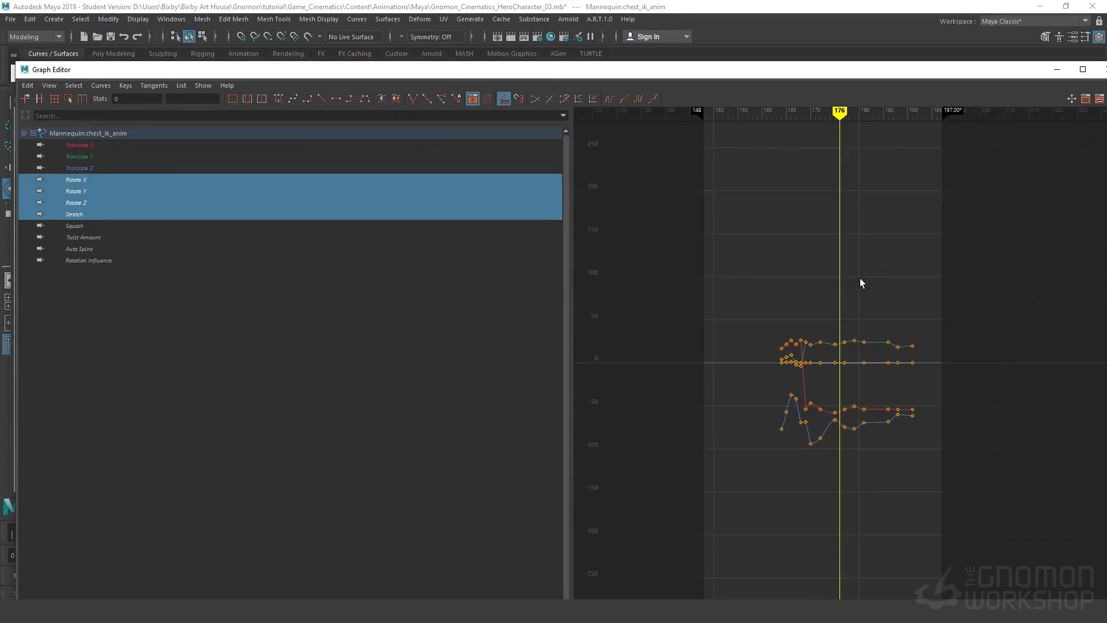
alt+right_drag(860, 278, 884, 239)
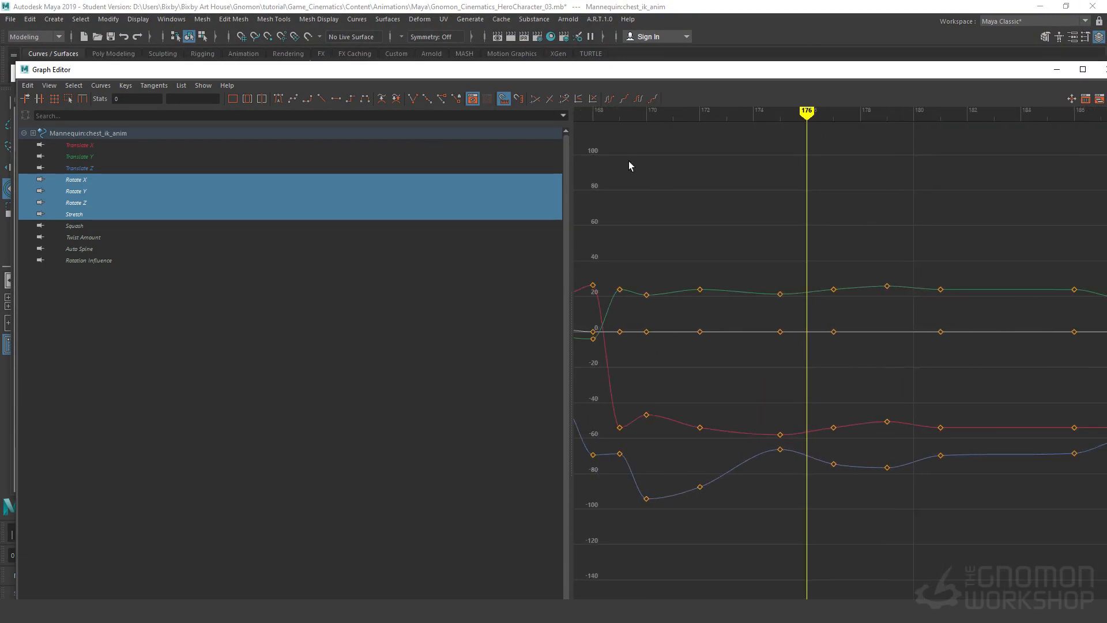
Try rotating the chest control slightly at frame 176 from a side view of the character, then undo the rotation.
drag(572, 188, 484, 189)
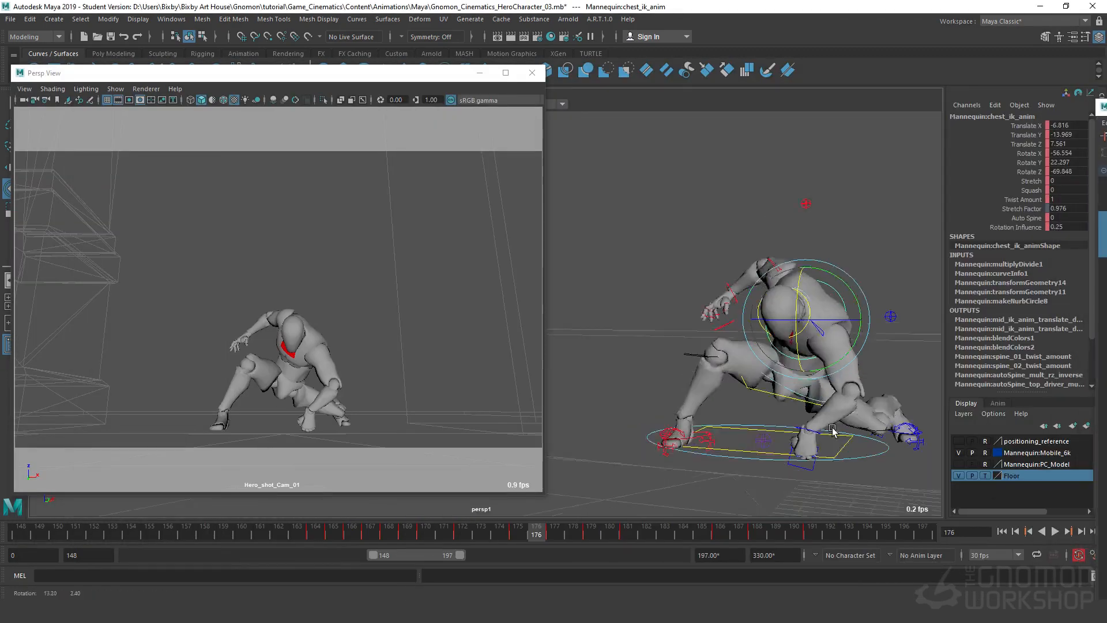
alt+drag(833, 430, 761, 386)
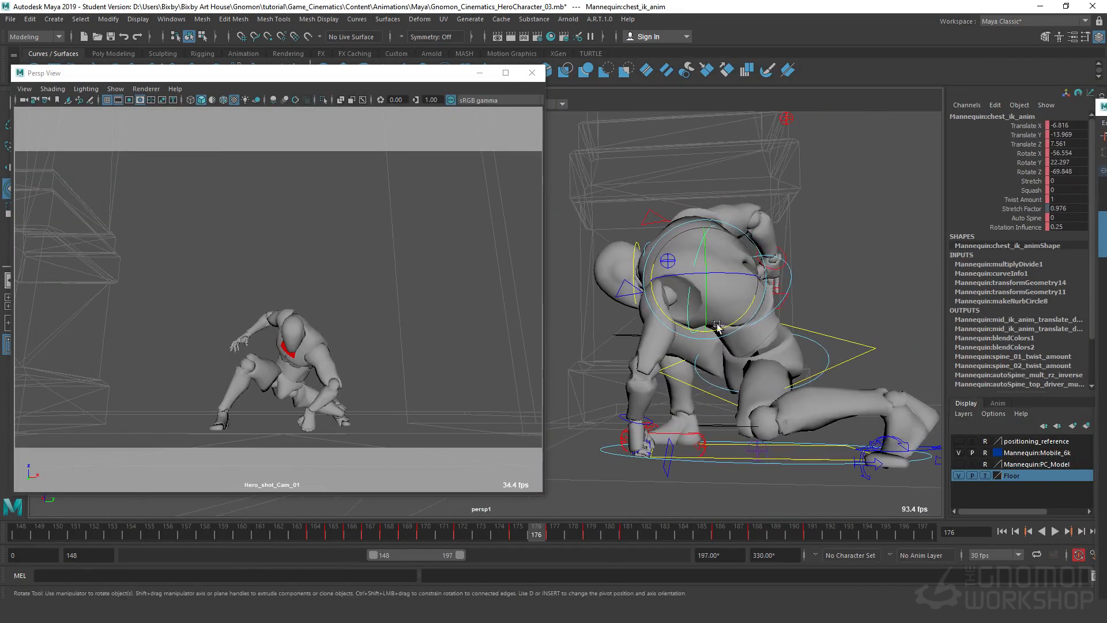
drag(662, 323, 667, 319)
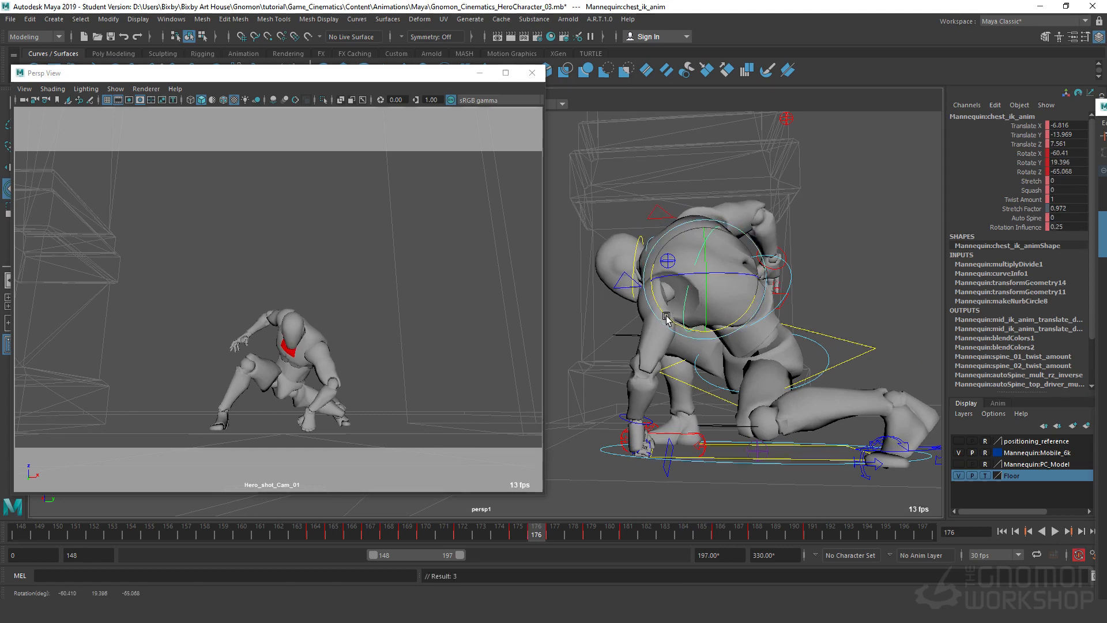
key(ctrl+z)
Examine the chest's Rotate X curve between frames 169 and 181, comparing it with the Rotate Z and Rotate Y curves.
drag(1106, 106, 573, 36)
click(116, 147)
key(f)
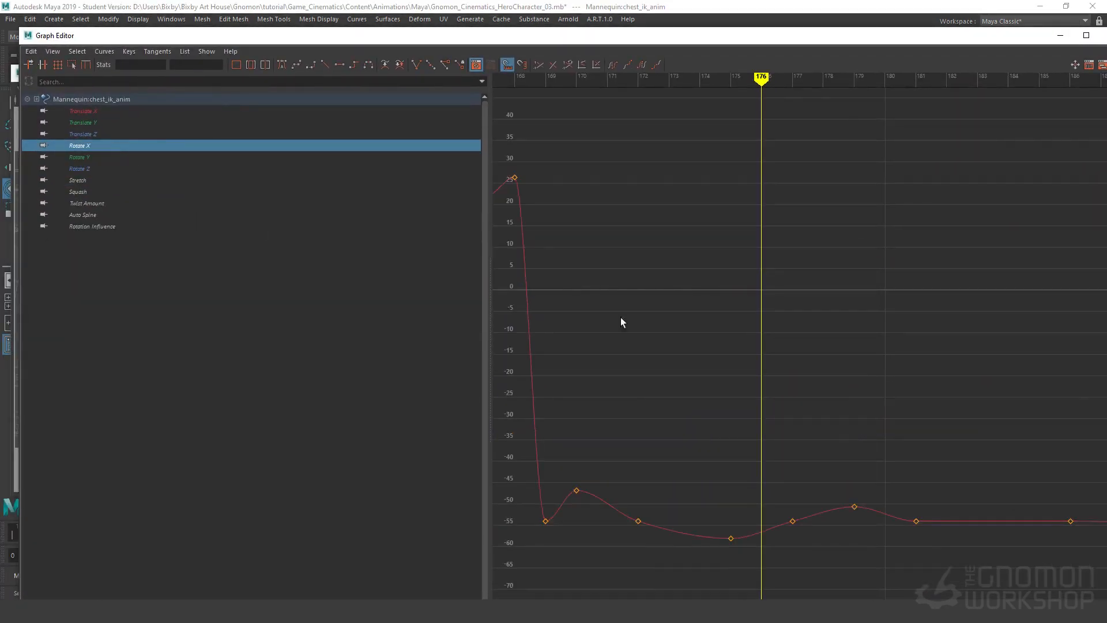
alt+middle_drag(758, 493, 766, 372)
alt+shift+right_drag(811, 486, 808, 414)
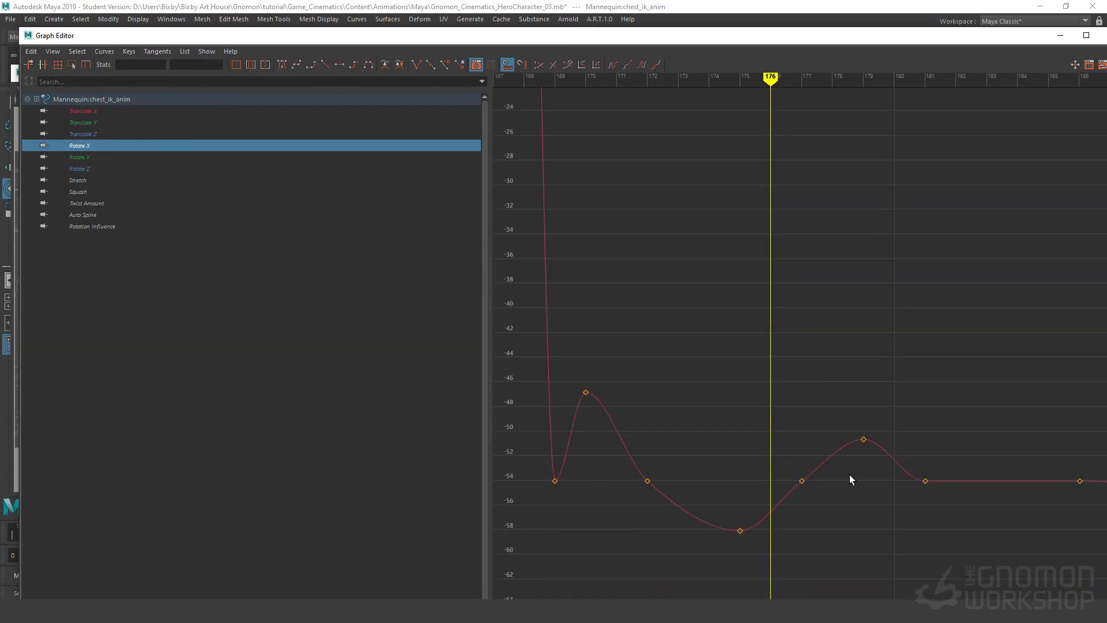
alt+middle_drag(849, 475, 887, 424)
alt+shift+right_drag(888, 425, 831, 529)
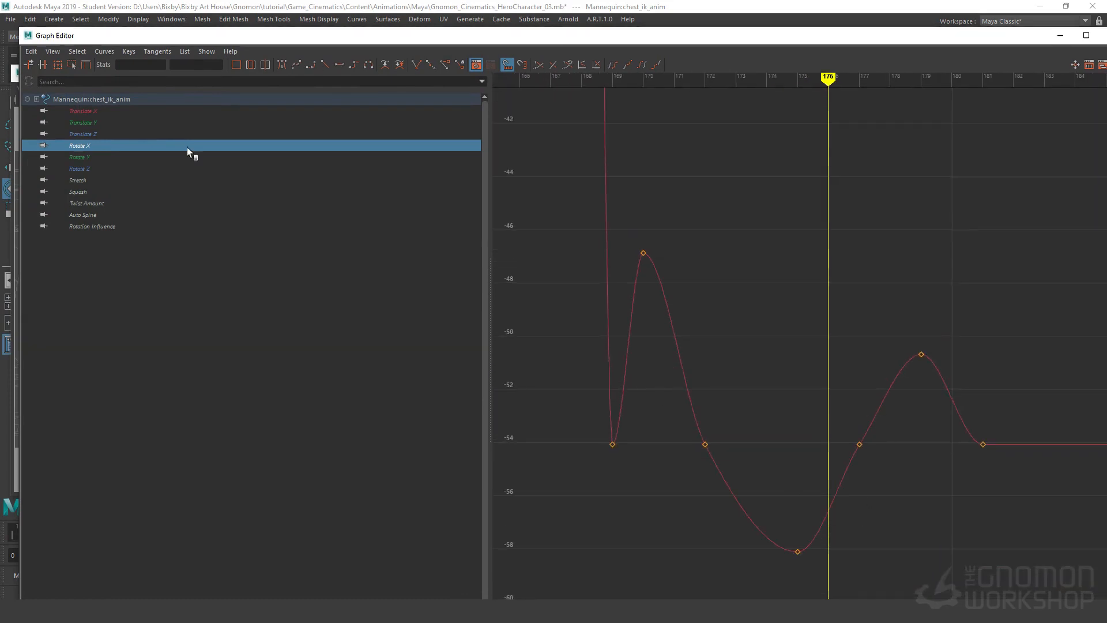
click(112, 167)
click(110, 155)
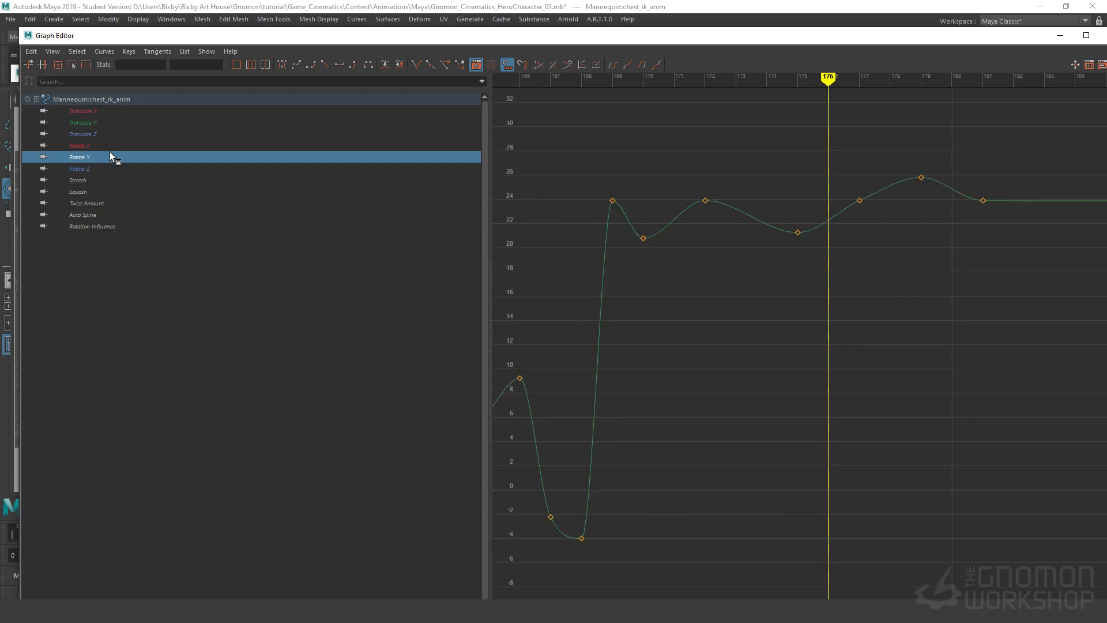
click(92, 146)
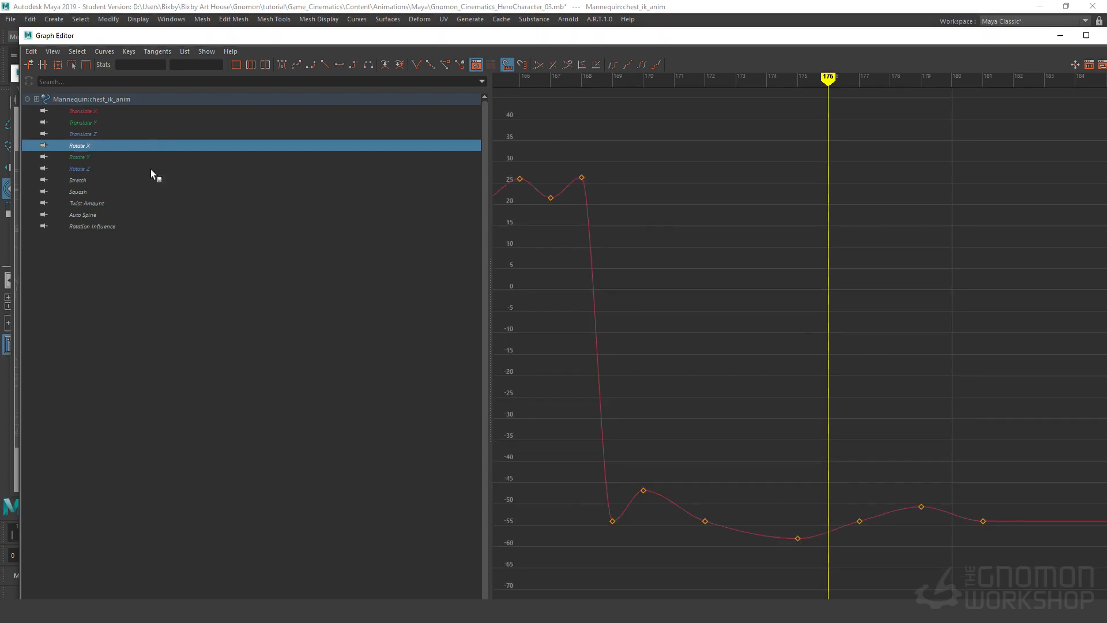
Try compressing the value range of the chest's Rotate X keys from frames 172 to 179 with the region scale tool, and undo it.
alt+shift+right_drag(843, 534, 861, 482)
alt+middle_drag(861, 482, 839, 170)
alt+middle_drag(813, 510, 844, 414)
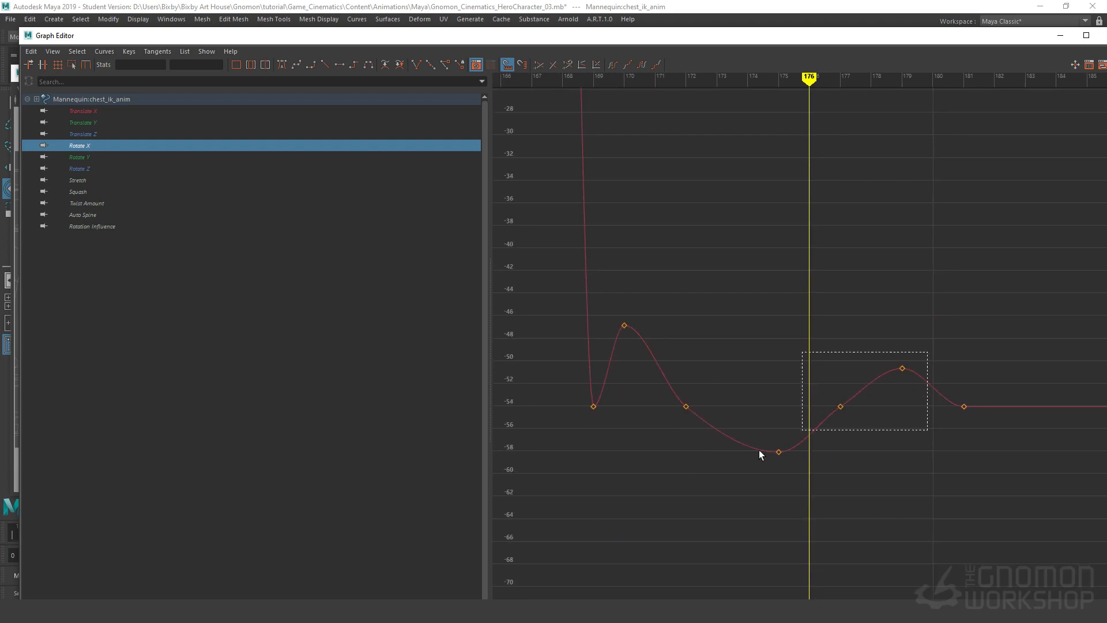
drag(759, 454, 642, 514)
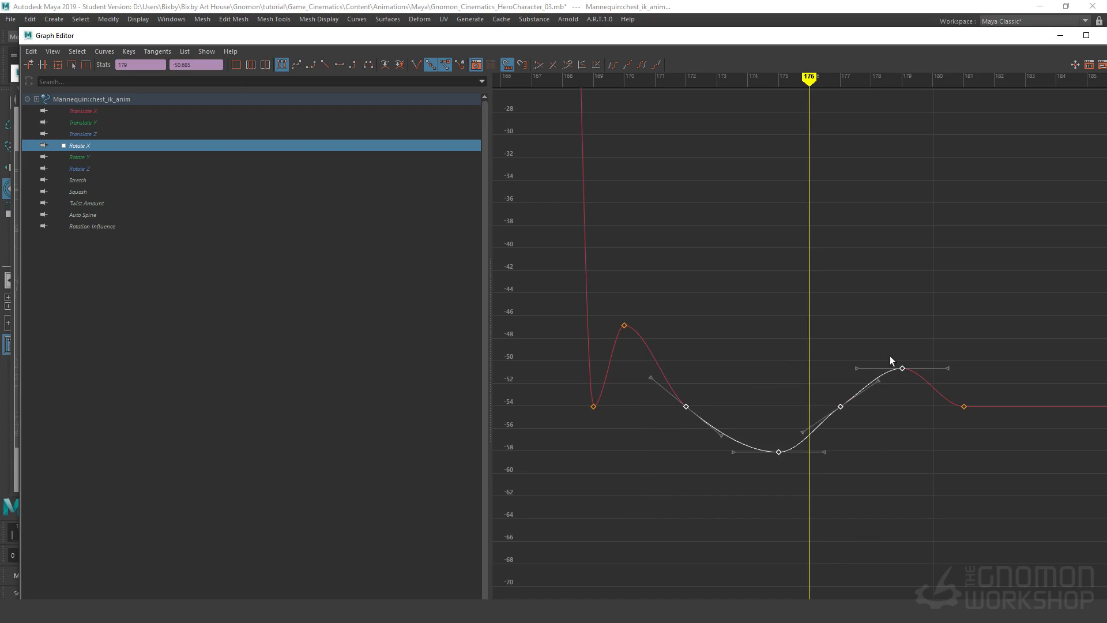
click(72, 64)
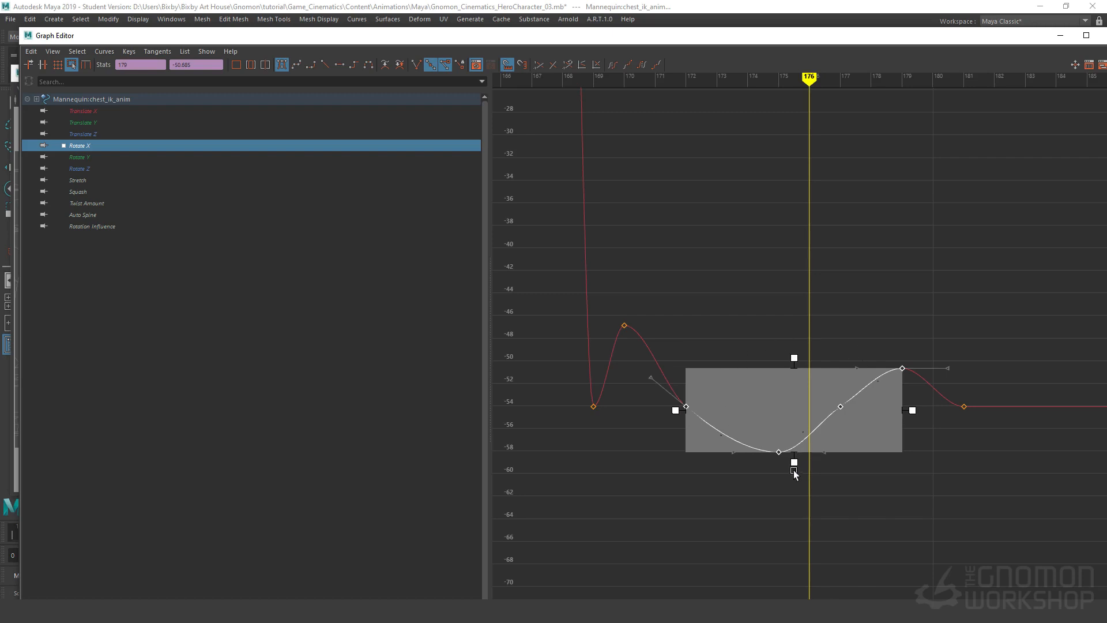
drag(795, 462, 796, 434)
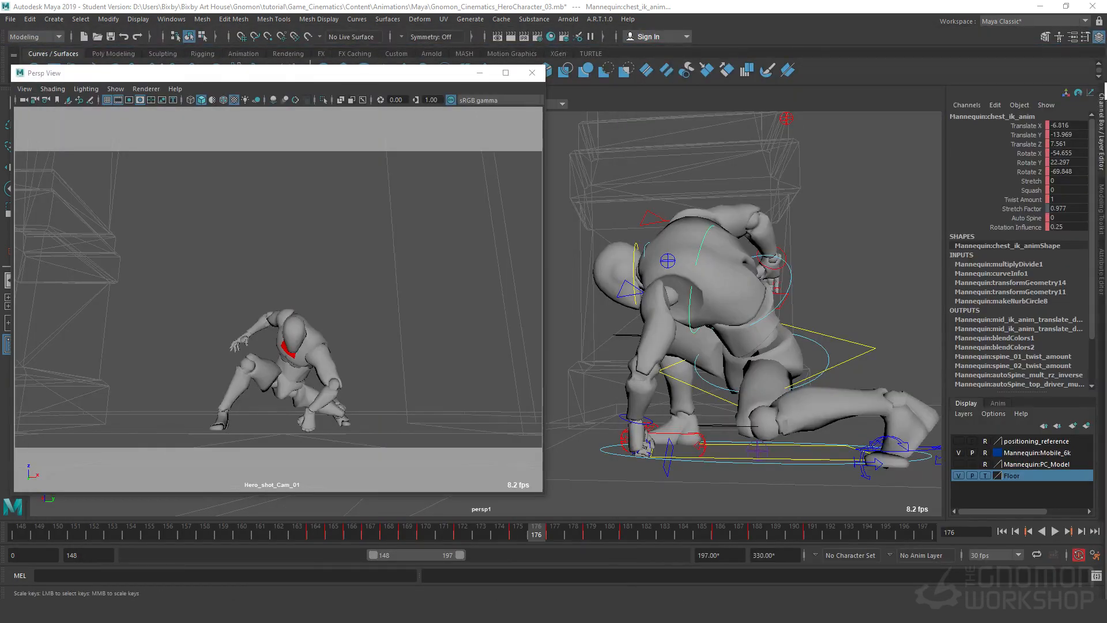
key(ctrl+z)
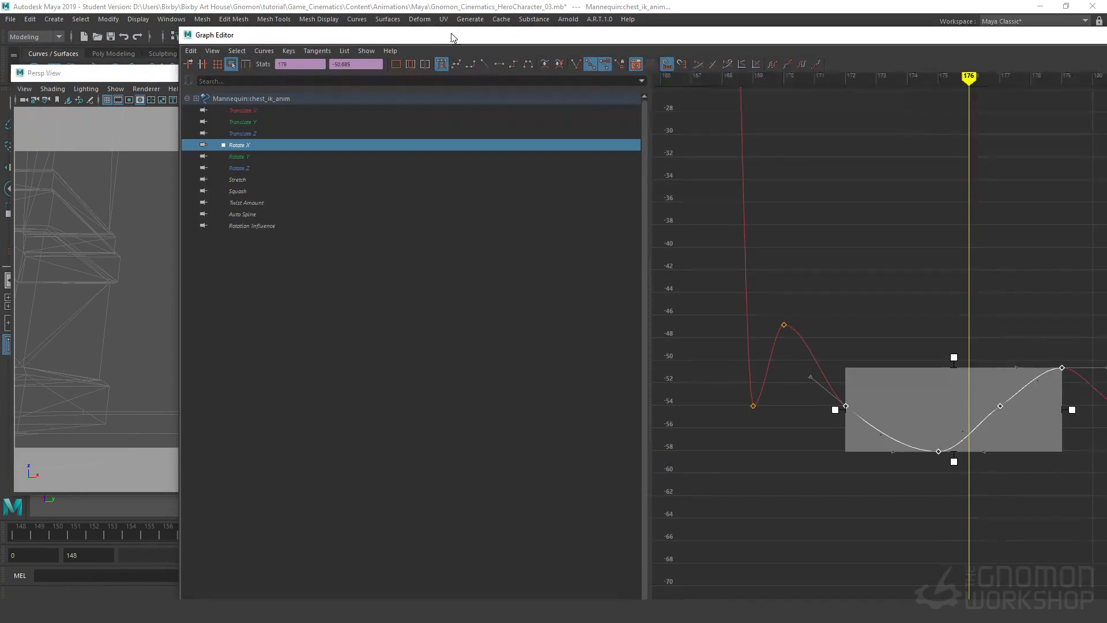
Shrink and reposition the Graph Editor beside the shot camera view, and narrow its channel list to enlarge the curve area.
drag(453, 38, 429, 53)
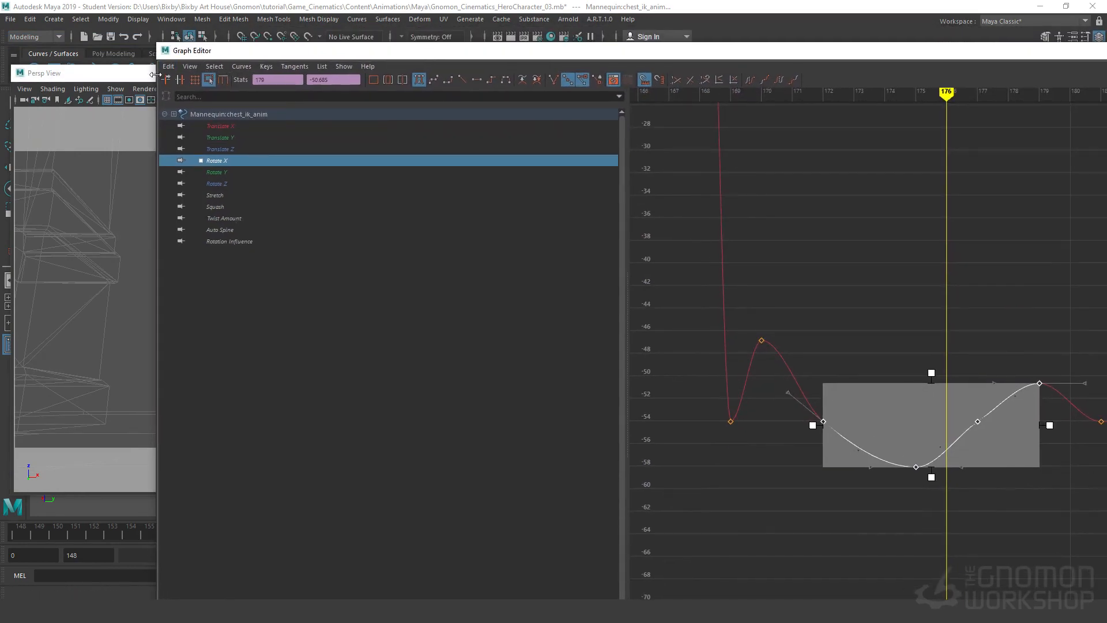
drag(154, 74, 653, 74)
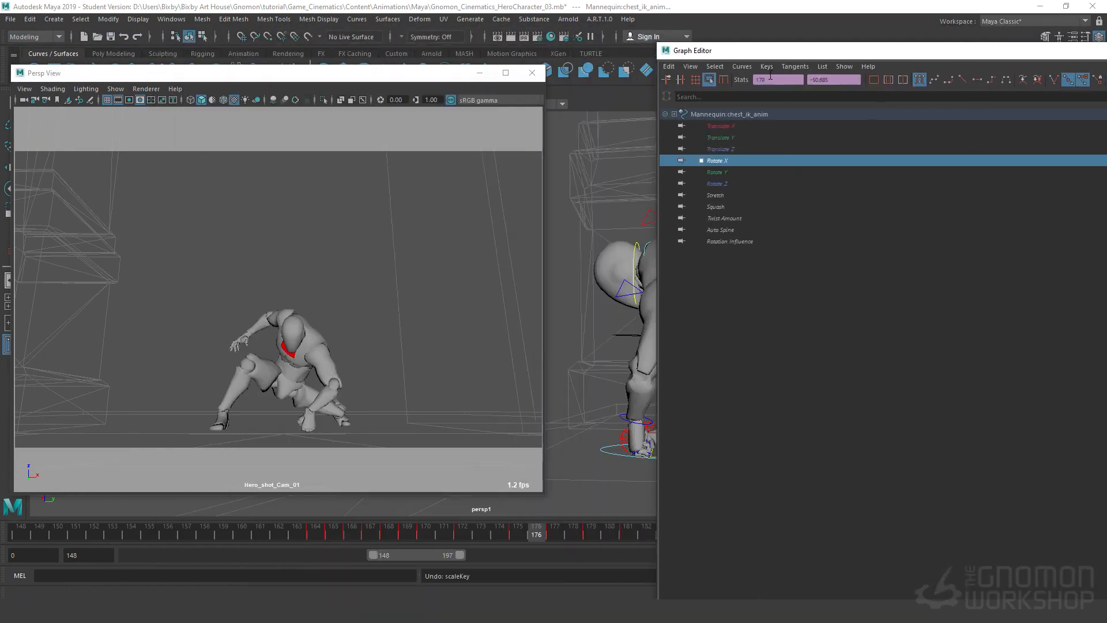
drag(784, 56, 568, 15)
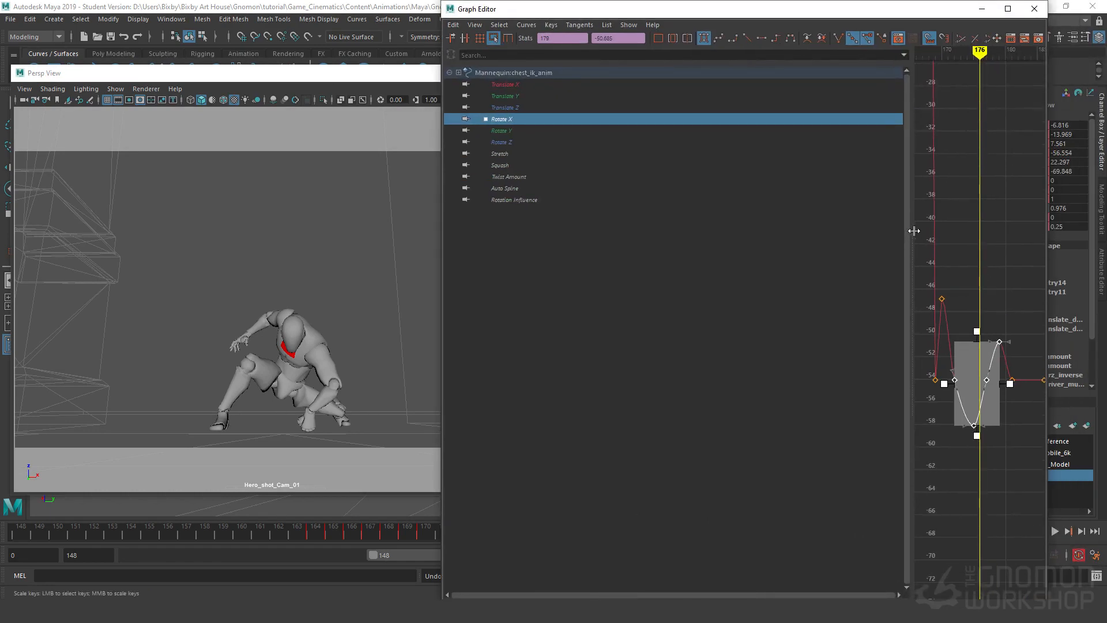
drag(913, 232, 692, 225)
Try scaling the chest's Rotate Y keys from frames 175 to 179 downward to exaggerate the dip, and undo it.
click(508, 130)
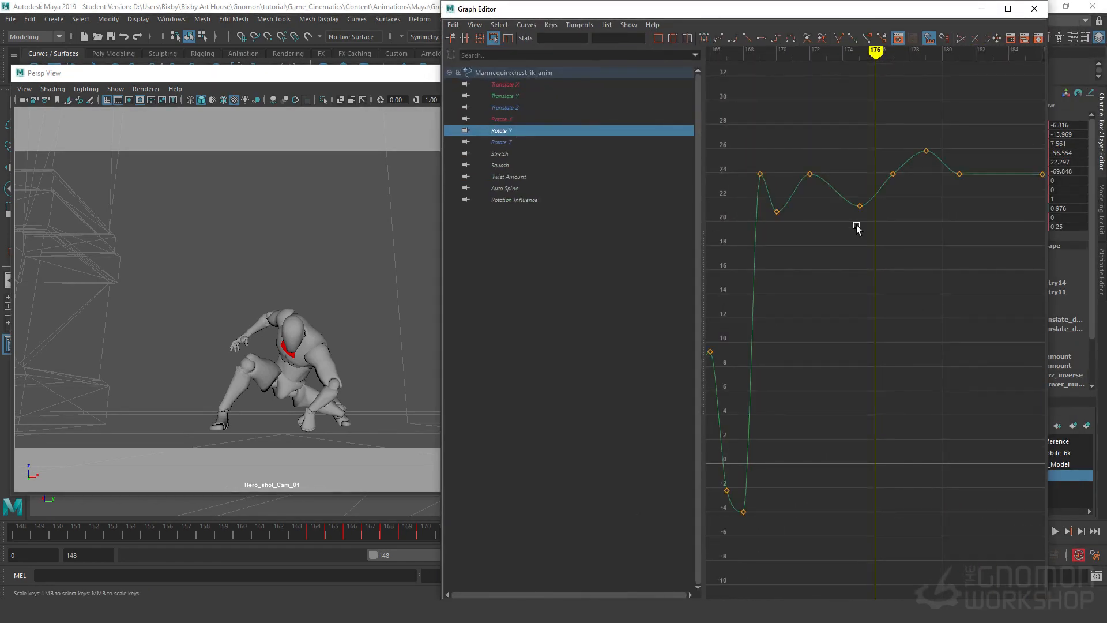
drag(826, 251, 827, 250)
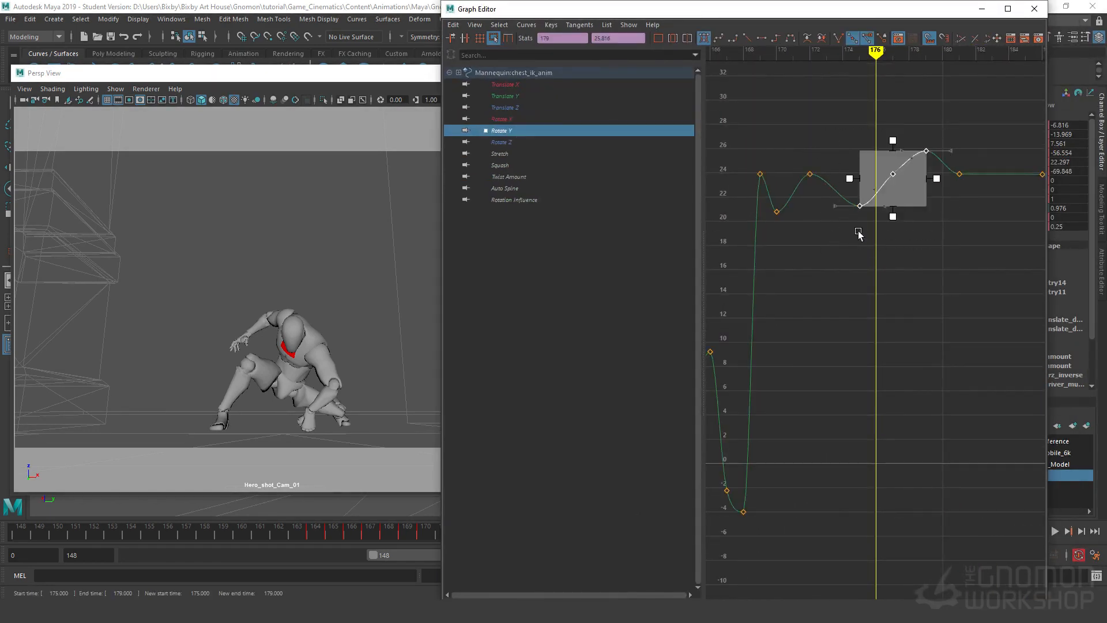
drag(893, 216, 892, 272)
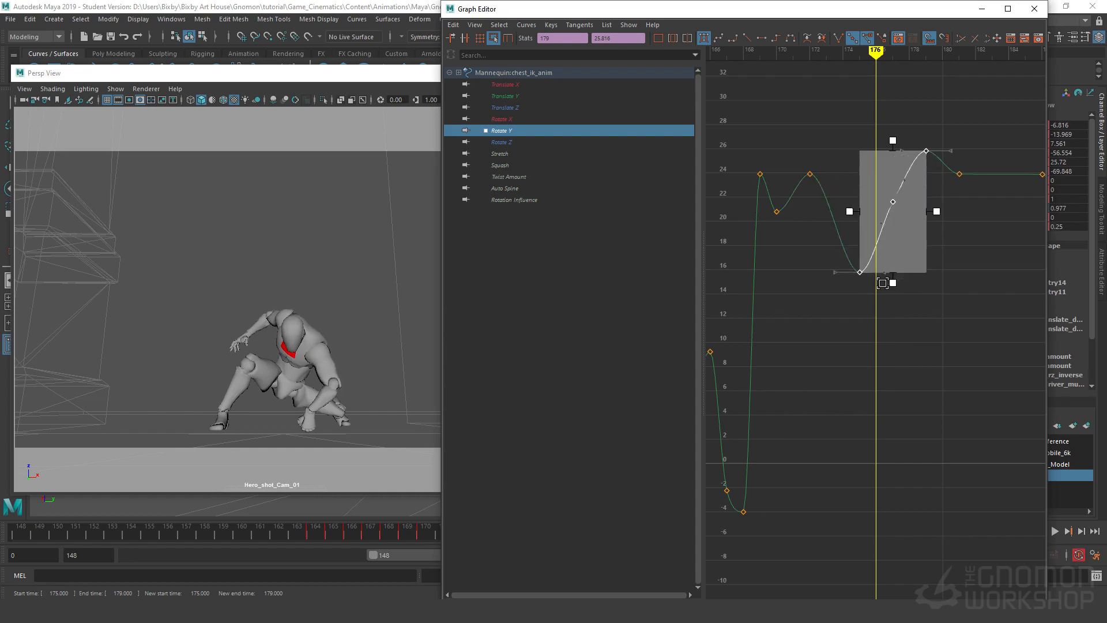
key(ctrl+z)
Scale the chest's Rotate Z keys from frames 170 to 175 to lower the frame 175 peak to about -73.
click(502, 141)
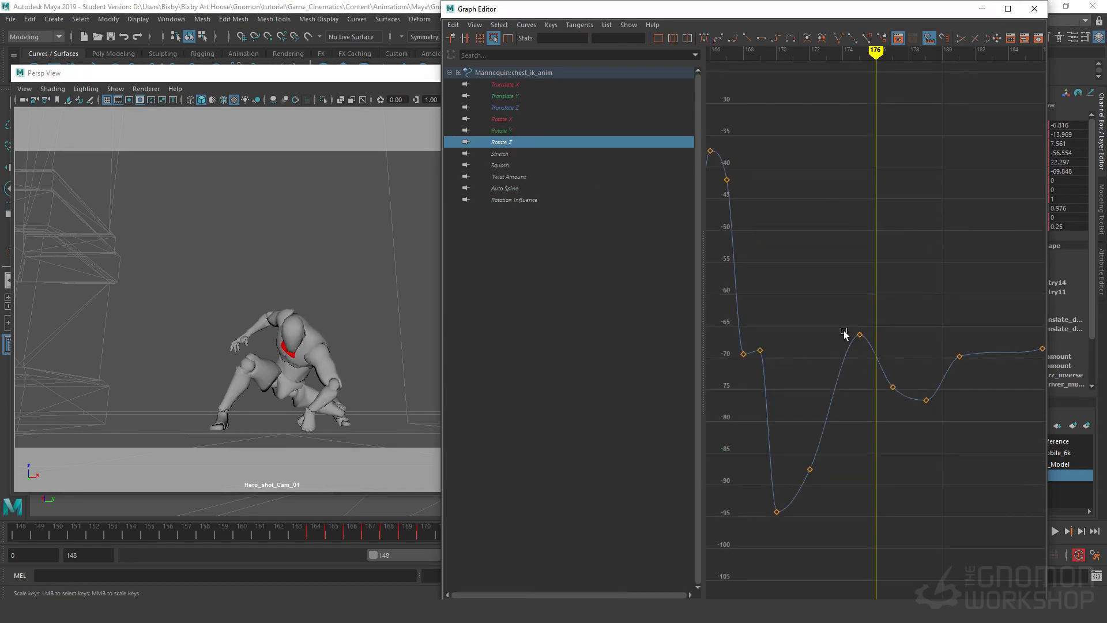
drag(831, 469, 866, 313)
click(871, 307)
drag(820, 454, 754, 536)
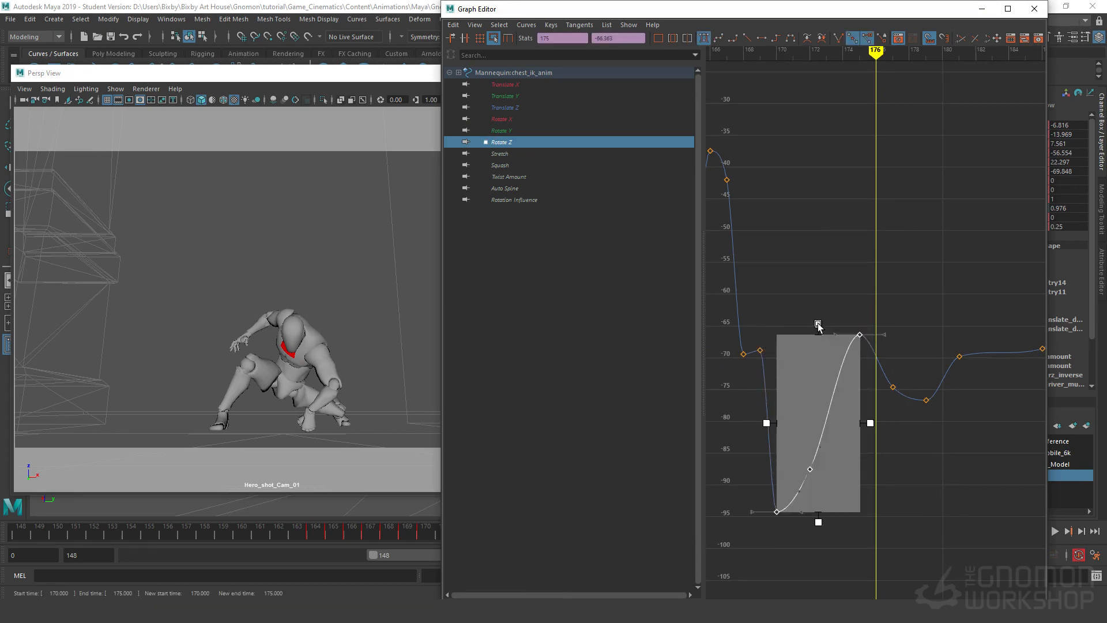
drag(818, 325, 830, 365)
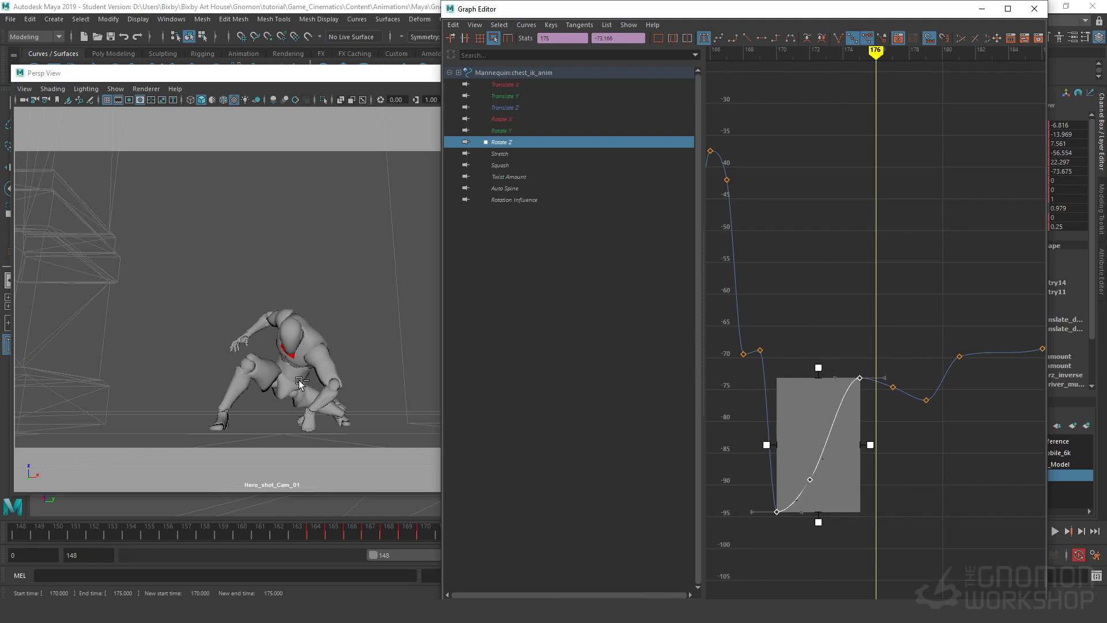
click(891, 306)
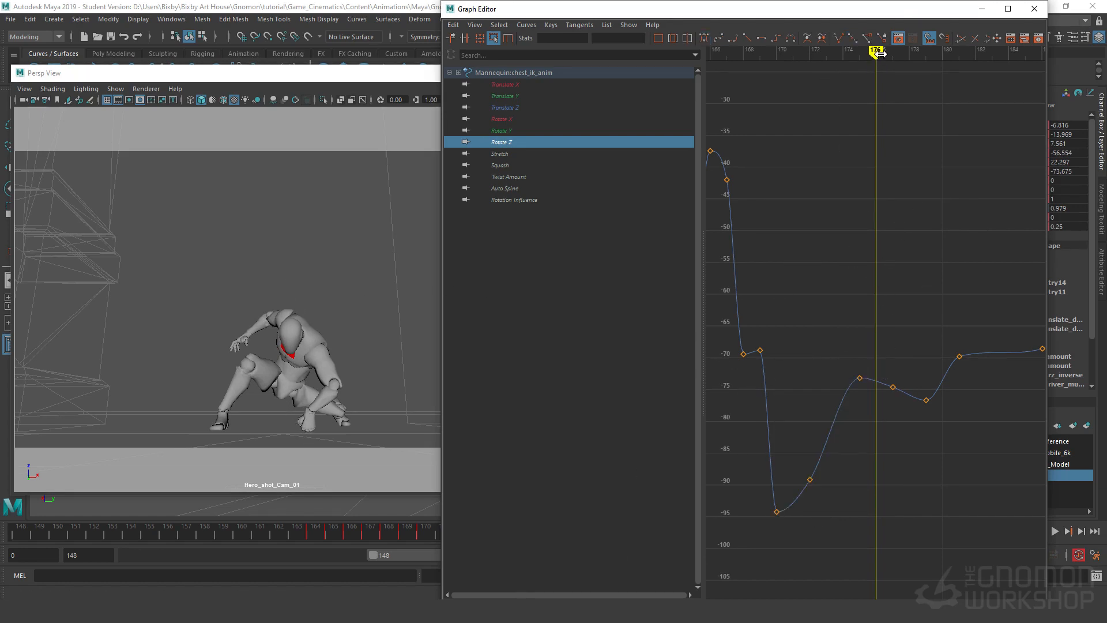
Scale the same Rotate Z keys to raise the frame 170 low point to about -88, and scrub through the landing.
mouse_move(862, 61)
mouse_down()
mouse_move(746, 121)
mouse_move(780, 141)
mouse_up()
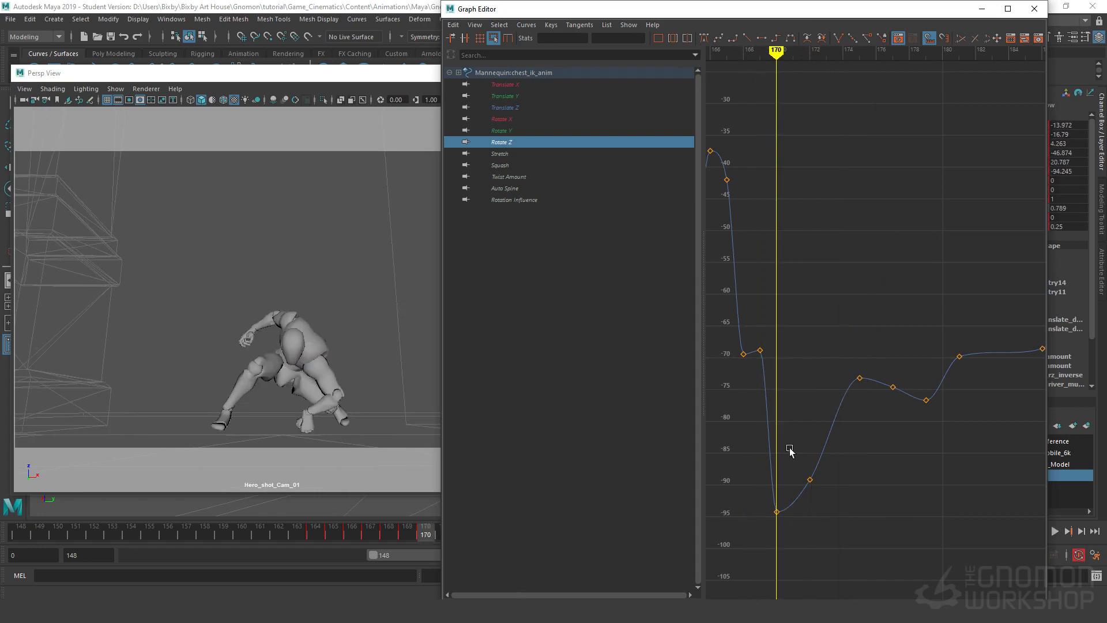
drag(870, 362, 808, 482)
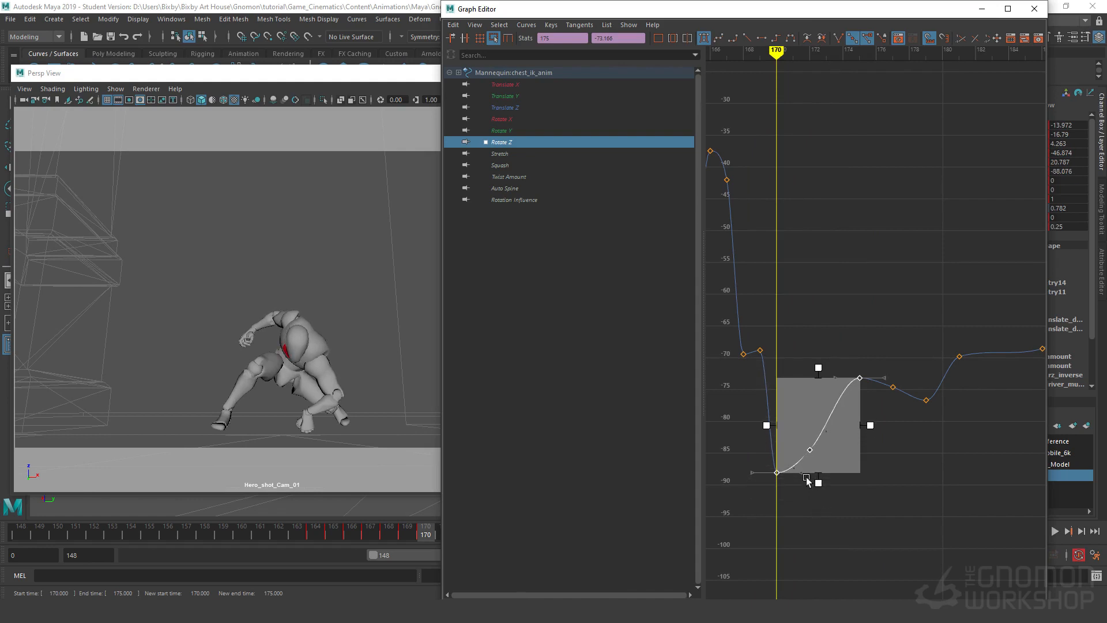
drag(782, 56, 915, 73)
drag(933, 70, 845, 242)
click(824, 328)
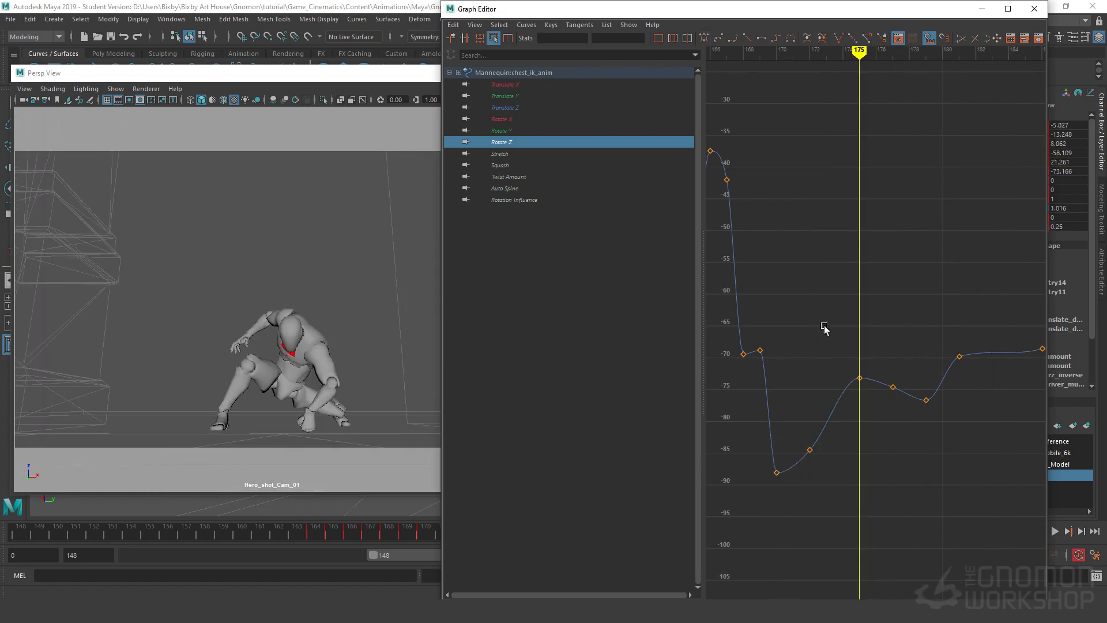
Steepen the tangent of the Rotate Z key at frame 177 to smooth the curve between frames 175 and 179.
mouse_move(879, 357)
alt+right_down()
mouse_move(858, 292)
mouse_move(907, 376)
mouse_move(895, 408)
mouse_move(888, 339)
alt+right_up()
alt+middle_drag(884, 453, 890, 269)
drag(937, 314, 824, 443)
key(w)
drag(904, 286, 855, 350)
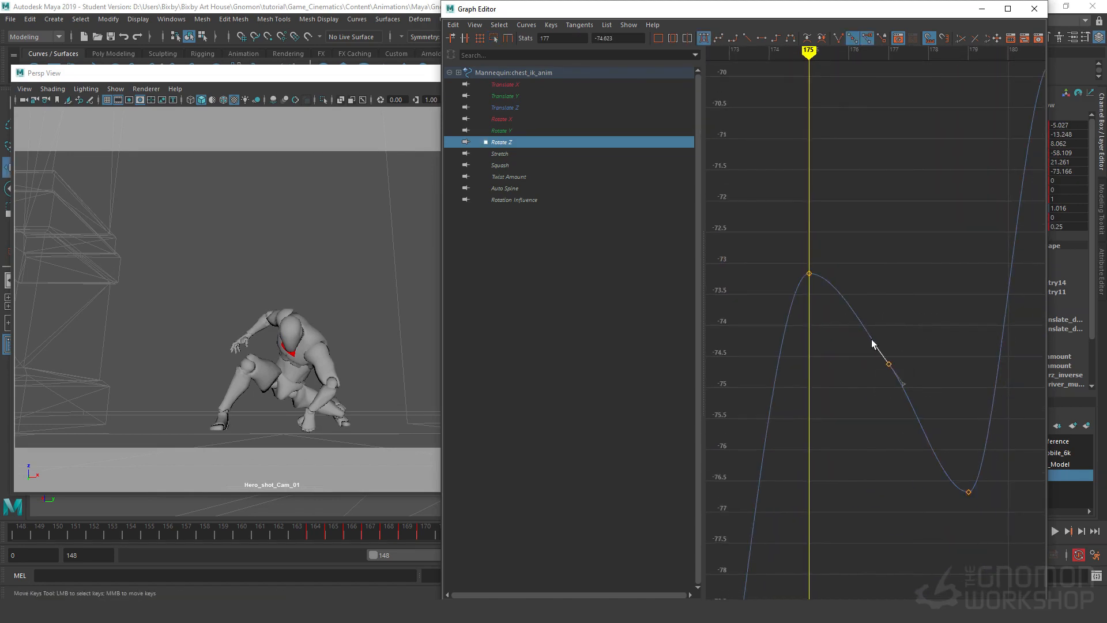
middle_drag(873, 339, 875, 335)
key(ctrl+z)
middle_drag(875, 342, 877, 340)
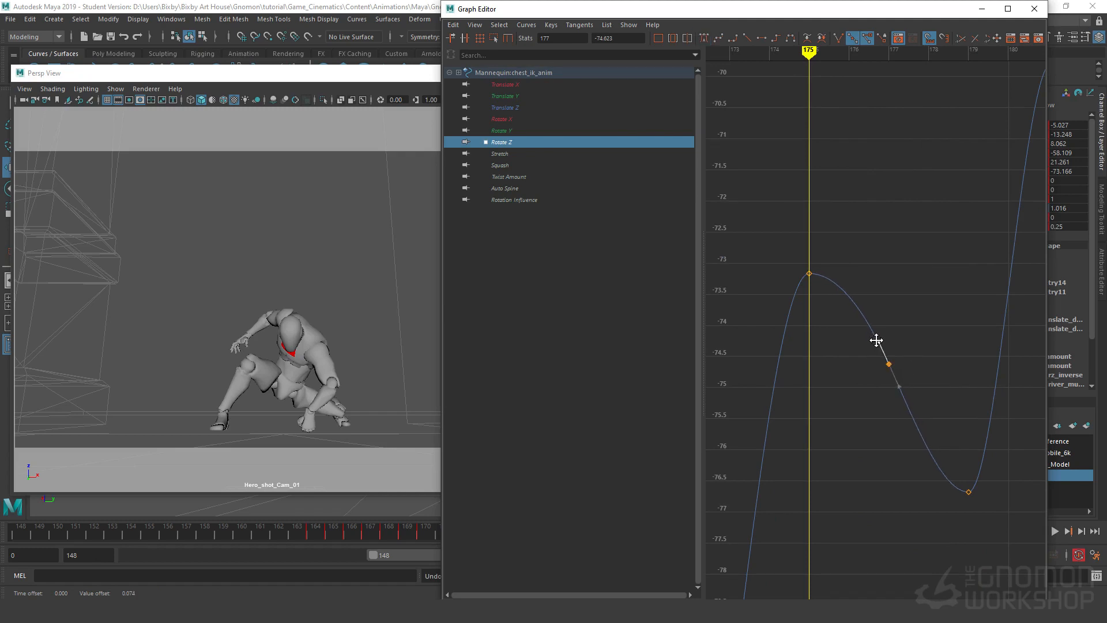
Isolate the chest's Rotate Y curve and slightly steepen the tangent of its key at frame 177 for a smoother rise.
click(512, 129)
key(f)
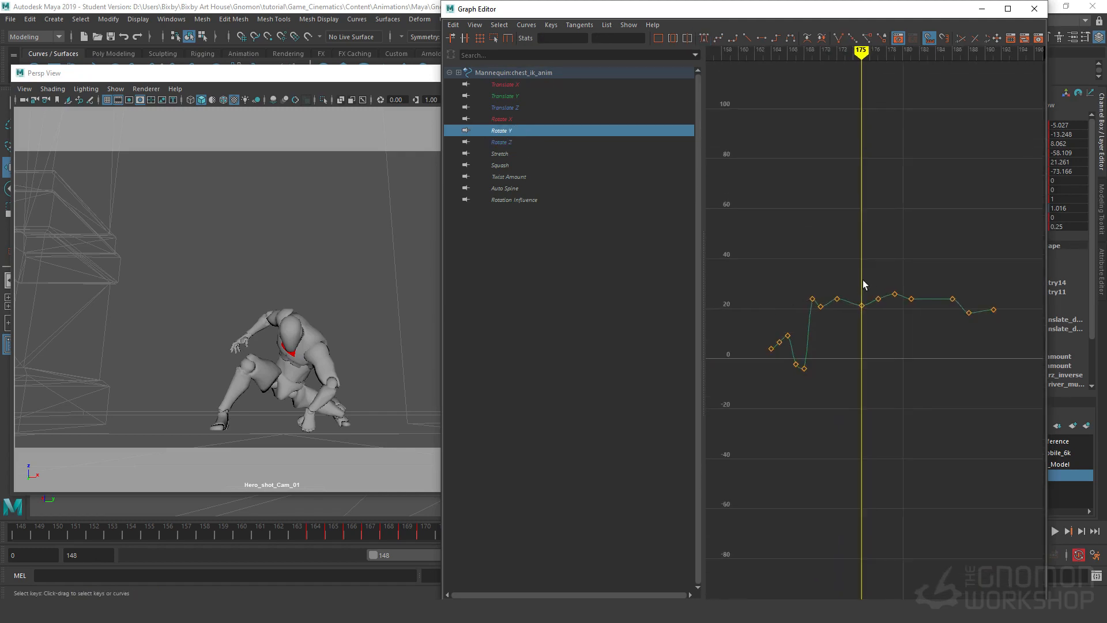
alt+shift+right_drag(870, 311, 922, 306)
alt+shift+right_drag(885, 278, 853, 104)
click(871, 147)
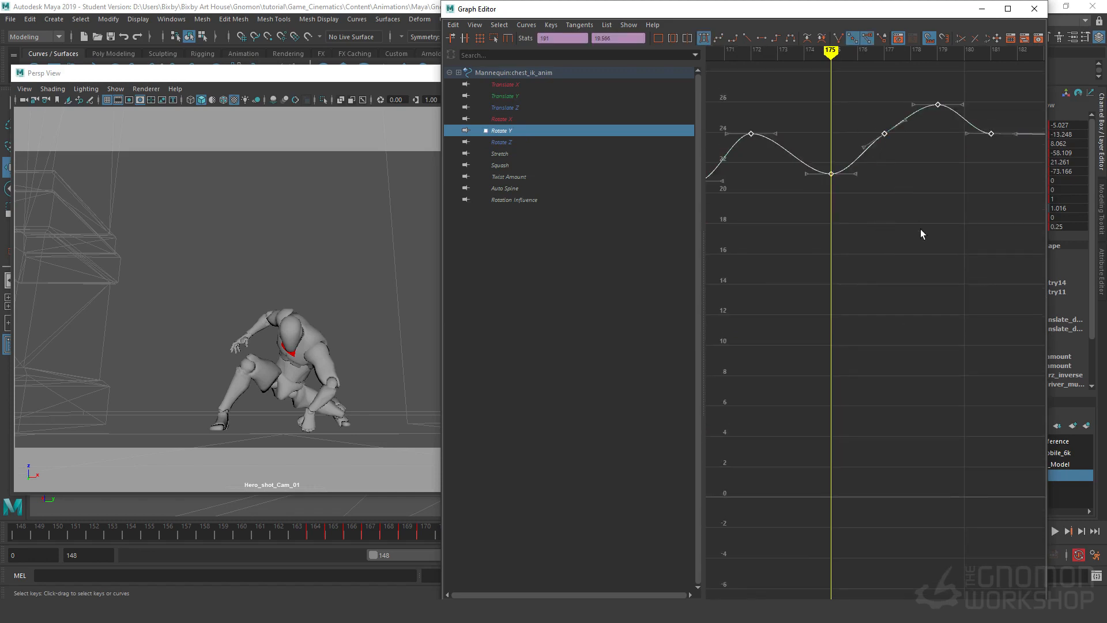
alt+middle_drag(920, 353, 930, 485)
alt+shift+right_drag(930, 486, 979, 300)
alt+middle_drag(917, 241, 920, 412)
alt+shift+right_drag(920, 412, 938, 302)
drag(937, 303, 859, 203)
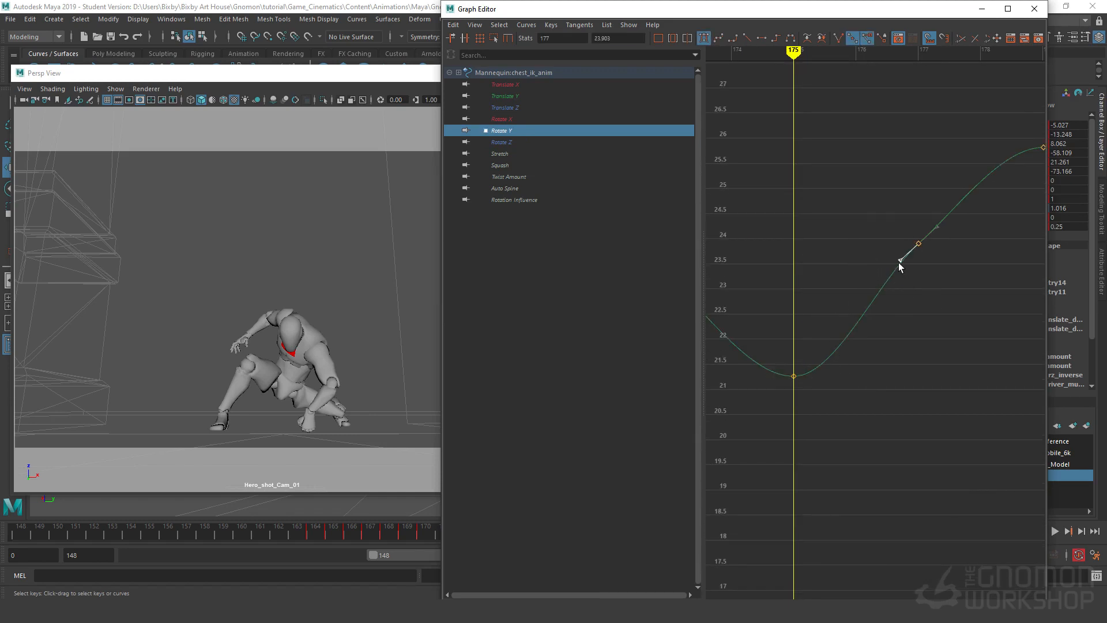
drag(902, 263, 903, 265)
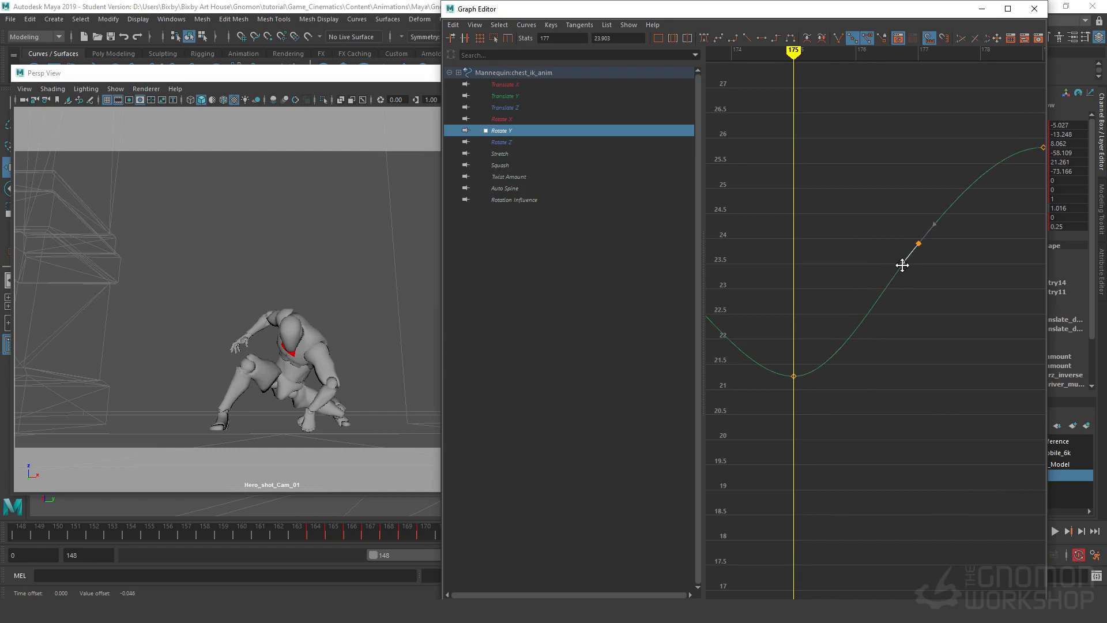
Isolate the chest's Rotate X curve and steepen the tangent of its key at frame 177 for a smoother rise out of frame 175.
click(501, 118)
drag(967, 552, 966, 551)
key(f)
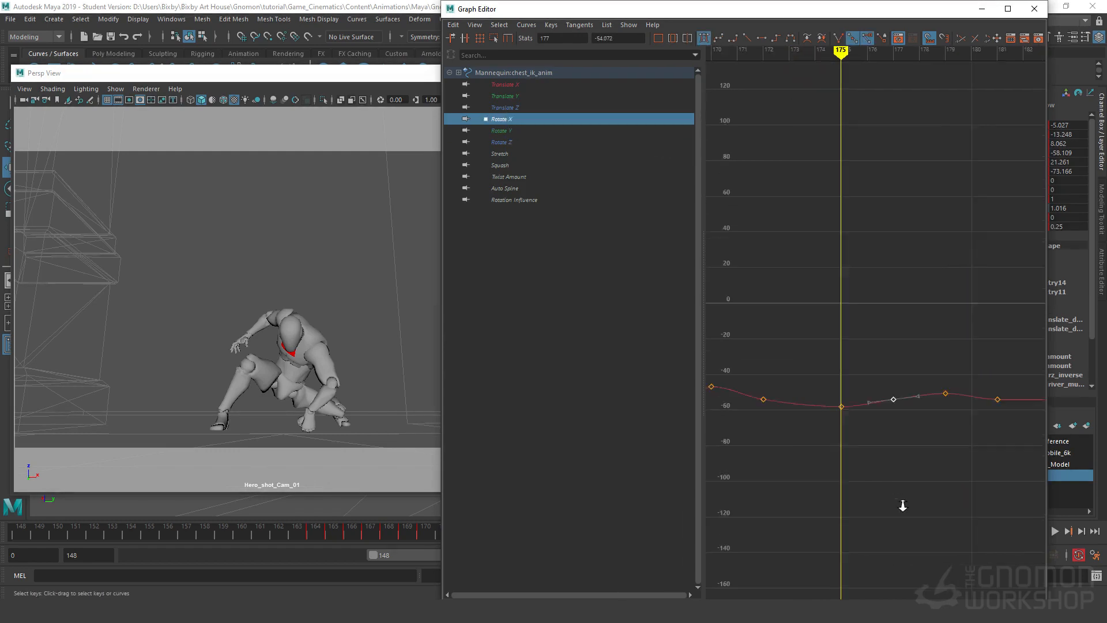
alt+middle_drag(865, 458, 860, 372)
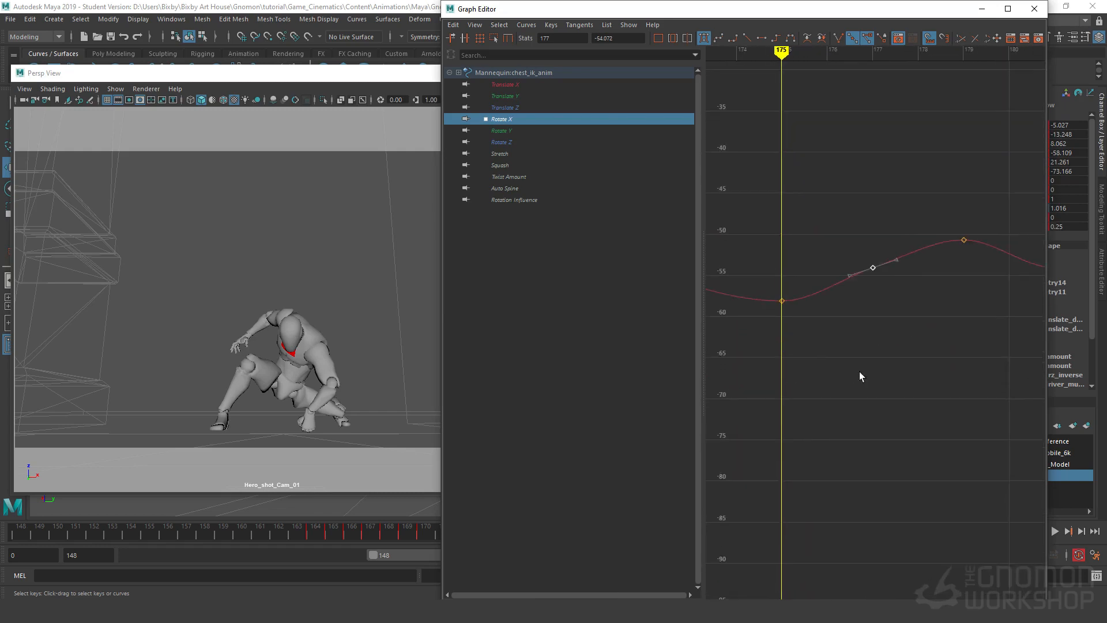
alt+shift+right_drag(860, 372, 923, 352)
drag(850, 301, 850, 303)
key(w)
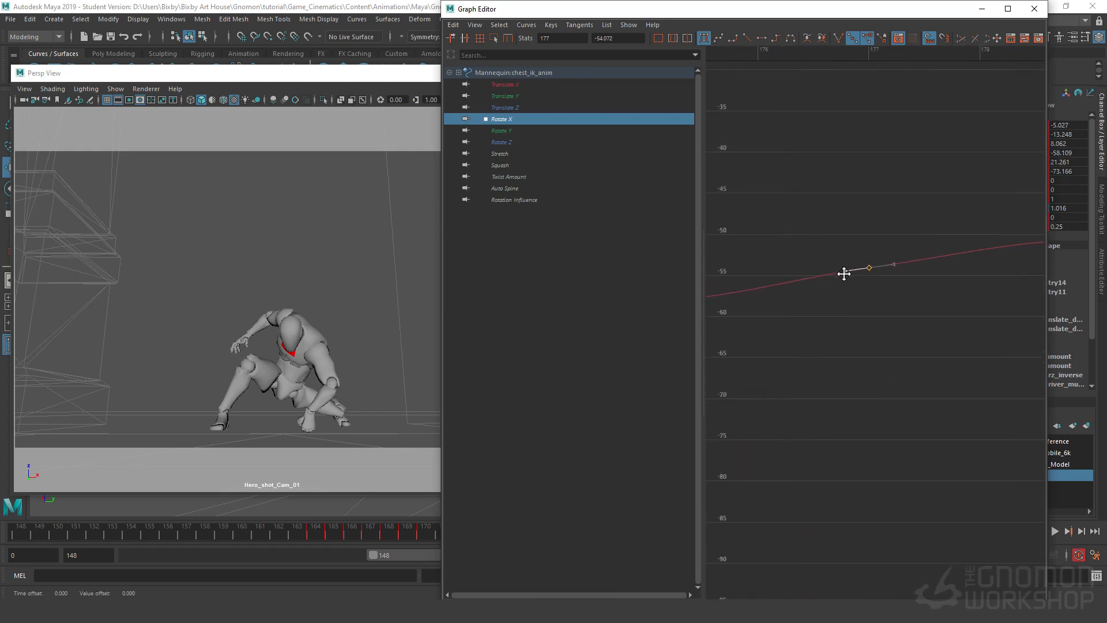
middle_drag(843, 272, 844, 276)
alt+shift+right_drag(904, 358, 864, 358)
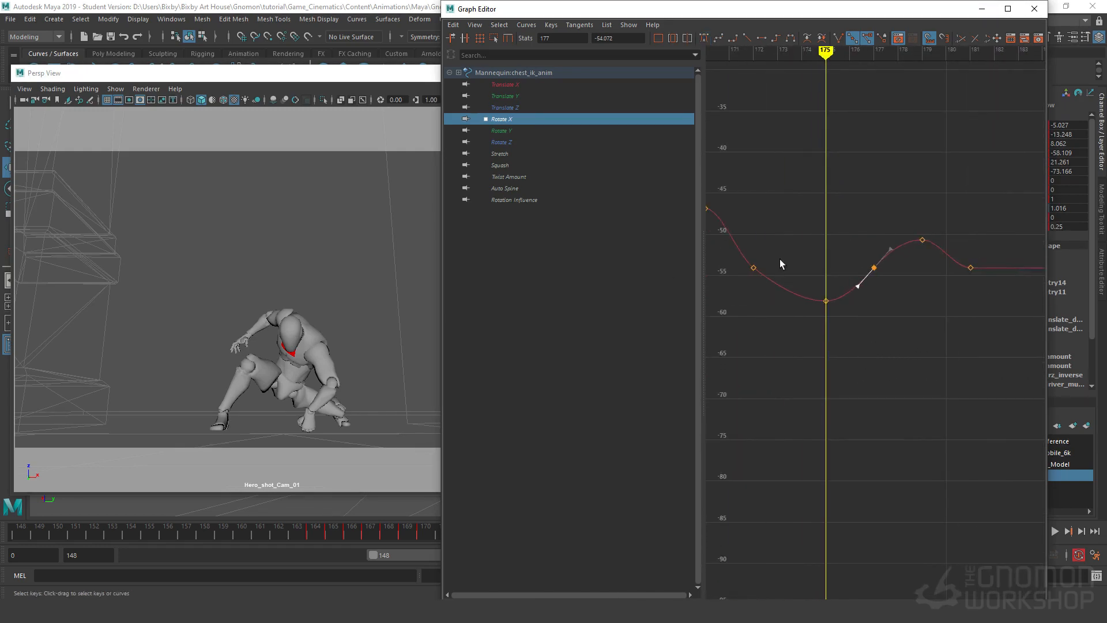
drag(773, 283, 782, 295)
Check the chest's Translate Z curve, and steepen the tangent of the Translate X key at frame 172.
click(531, 108)
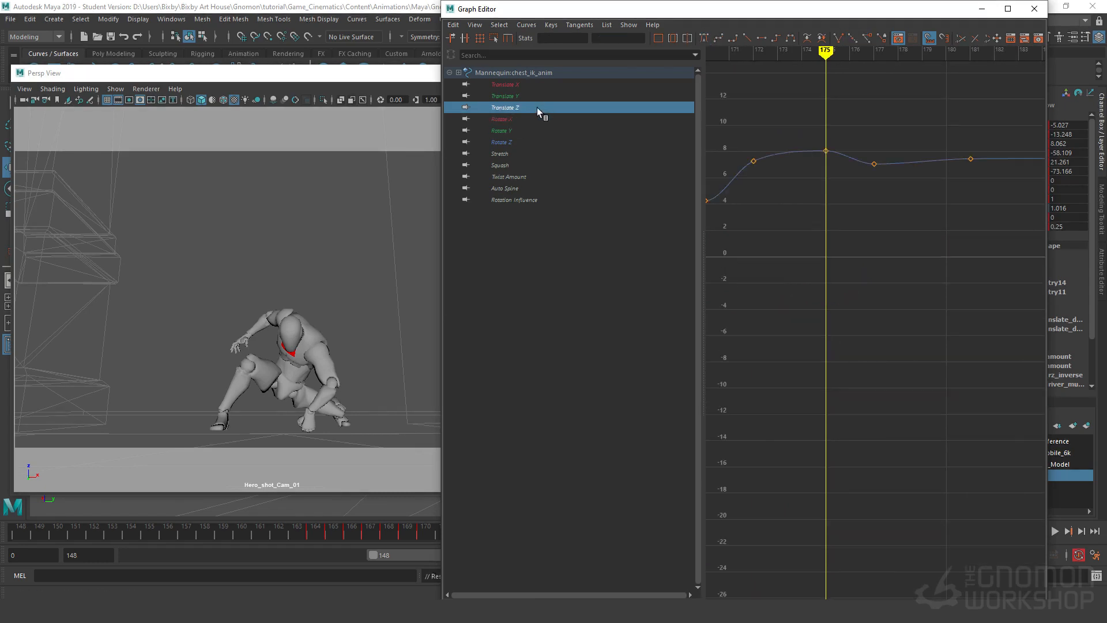
key(f)
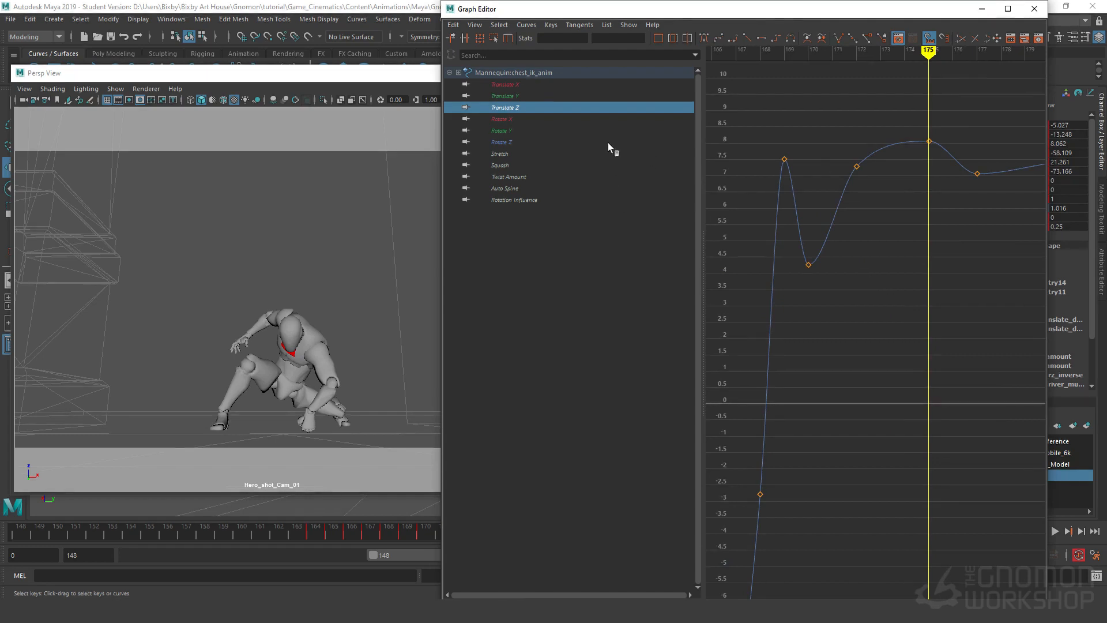
click(532, 85)
key(f)
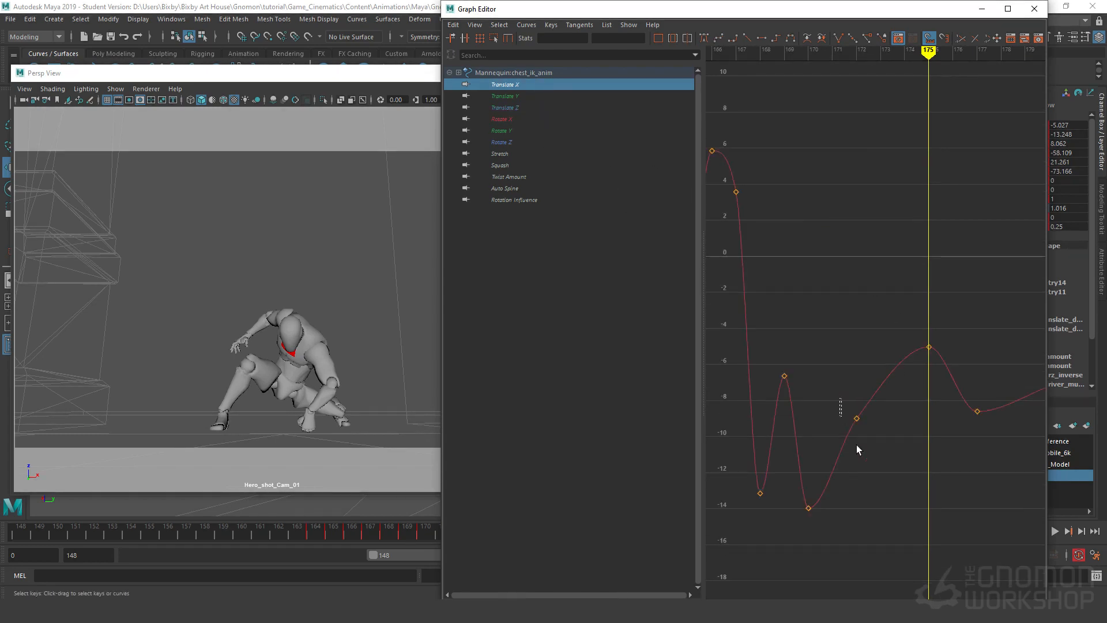
drag(842, 386, 868, 424)
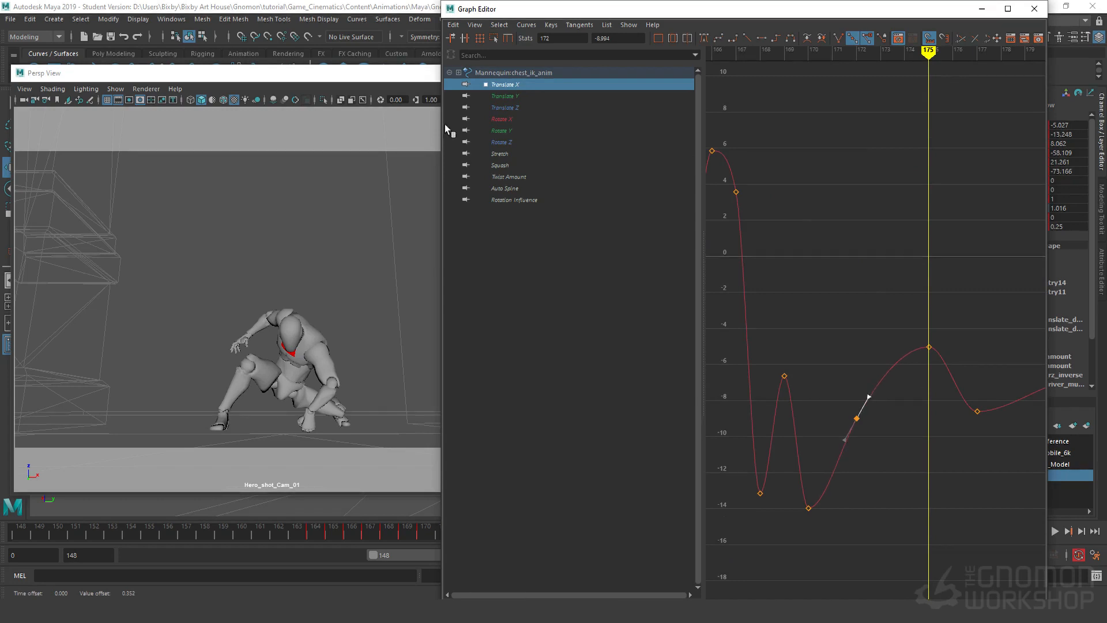
Adjust the tangents of the chest's Translate Y curve around frames 172 to 175, and minimize the Graph Editor.
click(520, 96)
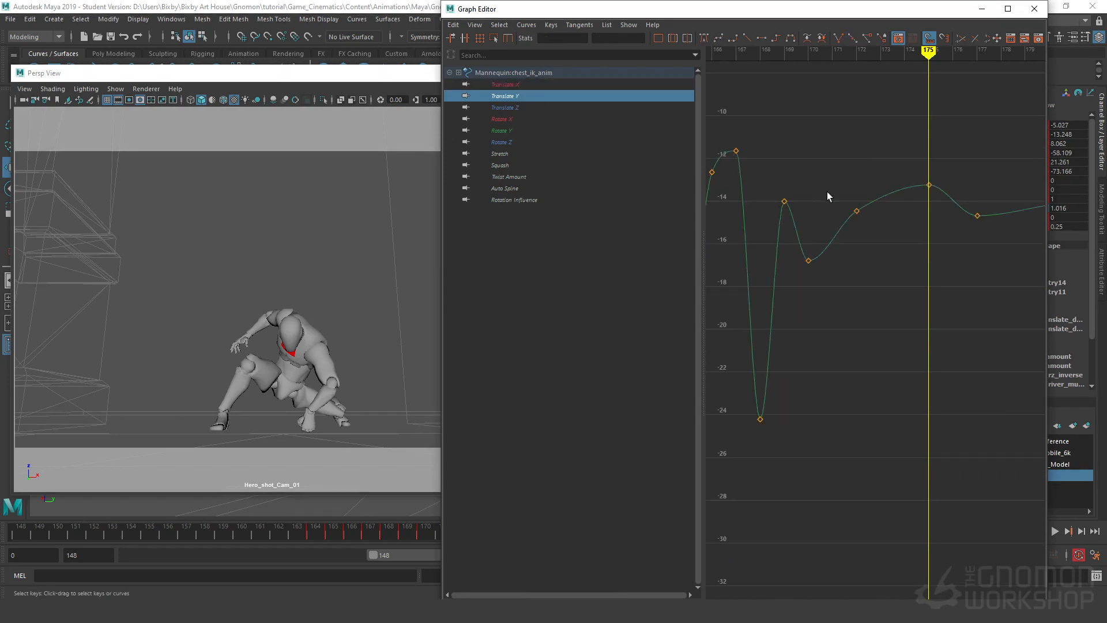
drag(876, 210, 885, 205)
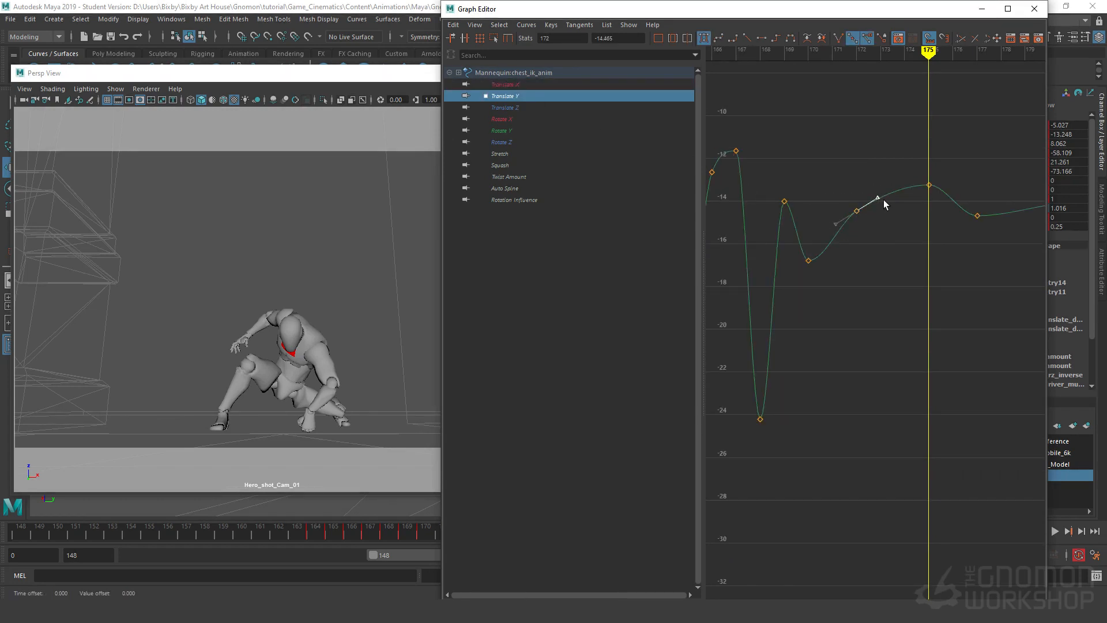
middle_drag(883, 200, 881, 199)
click(930, 185)
alt+right_drag(914, 405, 839, 358)
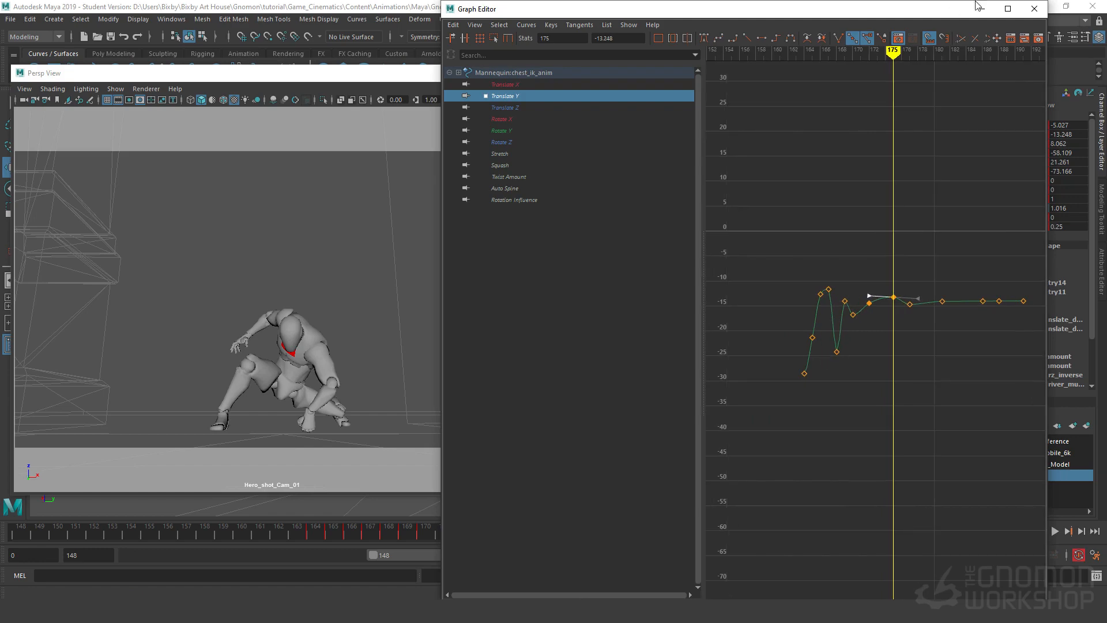
click(982, 12)
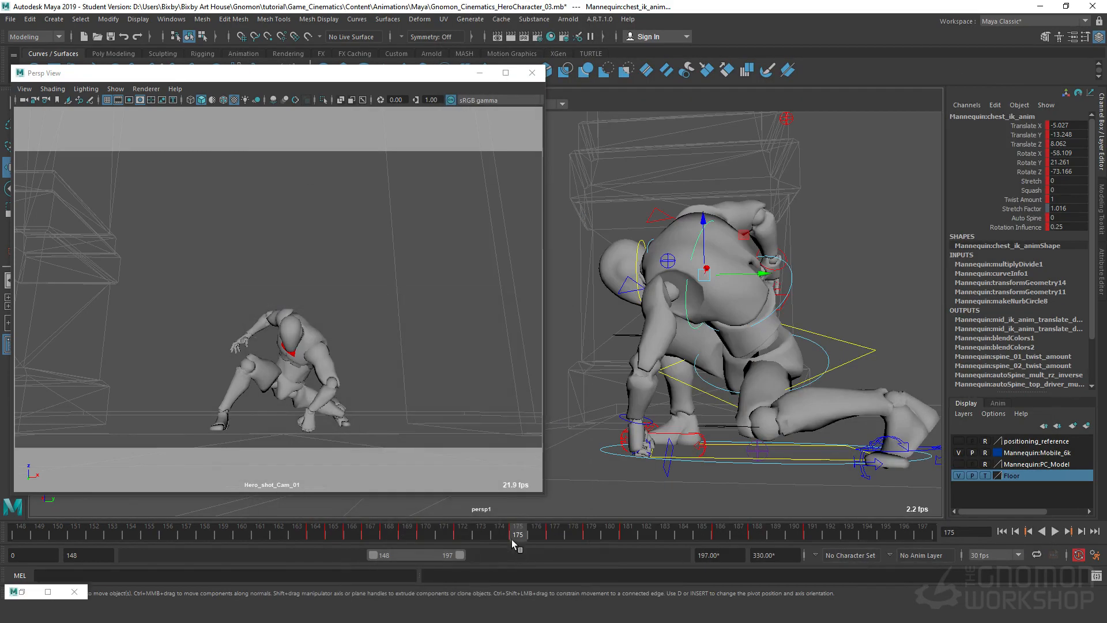
Select the head control and rotate it slightly at frames 170 and 171 to adjust the head's direction during the landing.
drag(511, 540, 423, 565)
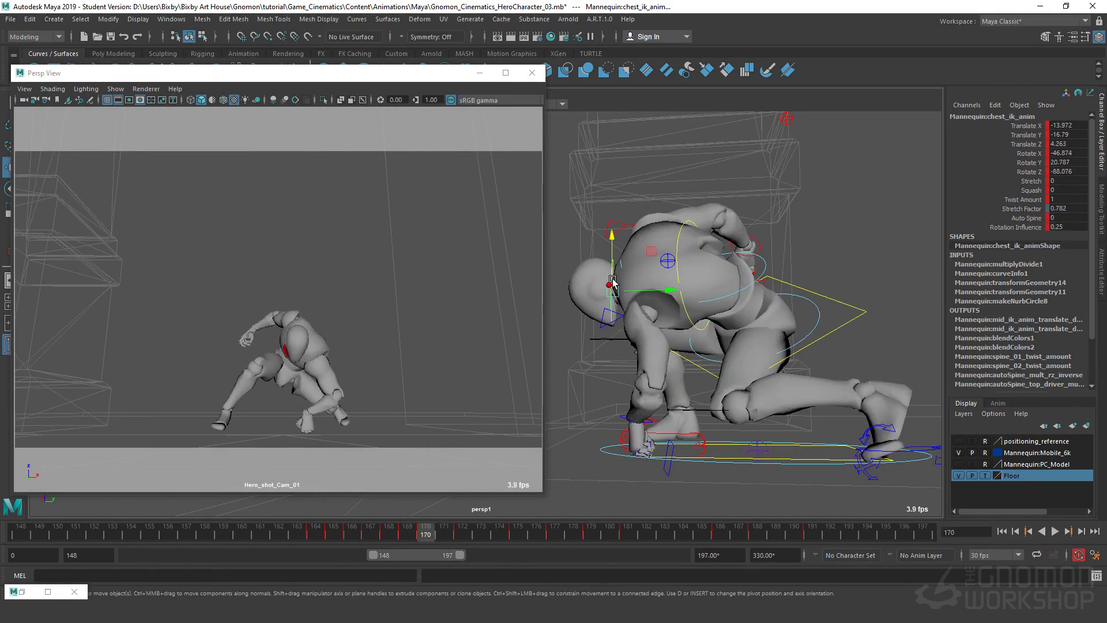
click(612, 285)
key(e)
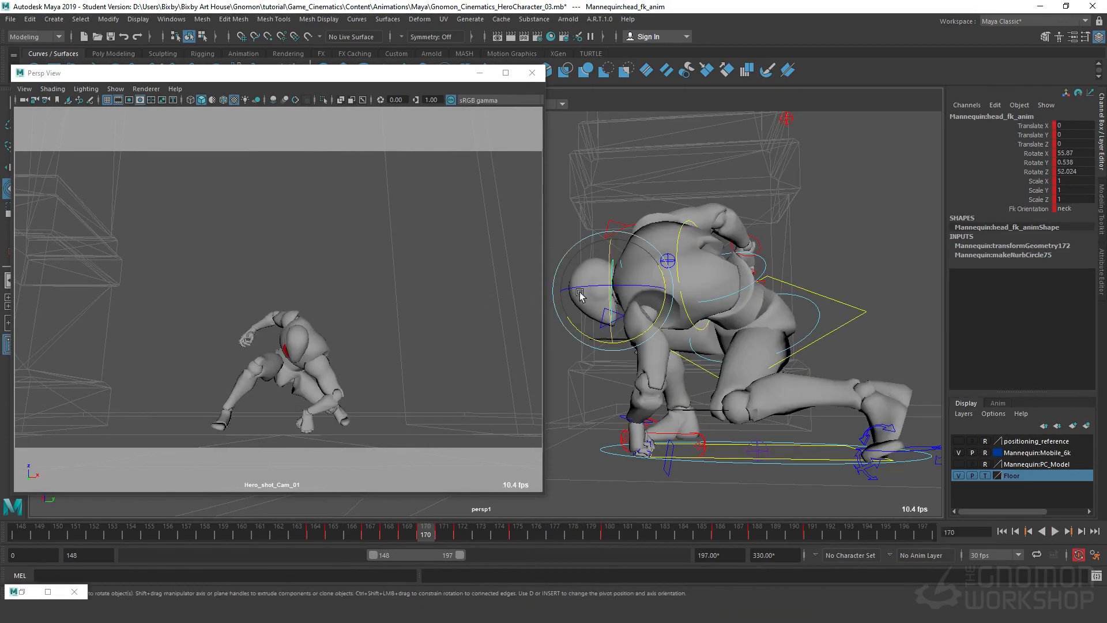
drag(585, 287, 576, 288)
mouse_move(409, 537)
mouse_down()
mouse_move(460, 540)
mouse_move(444, 537)
mouse_up()
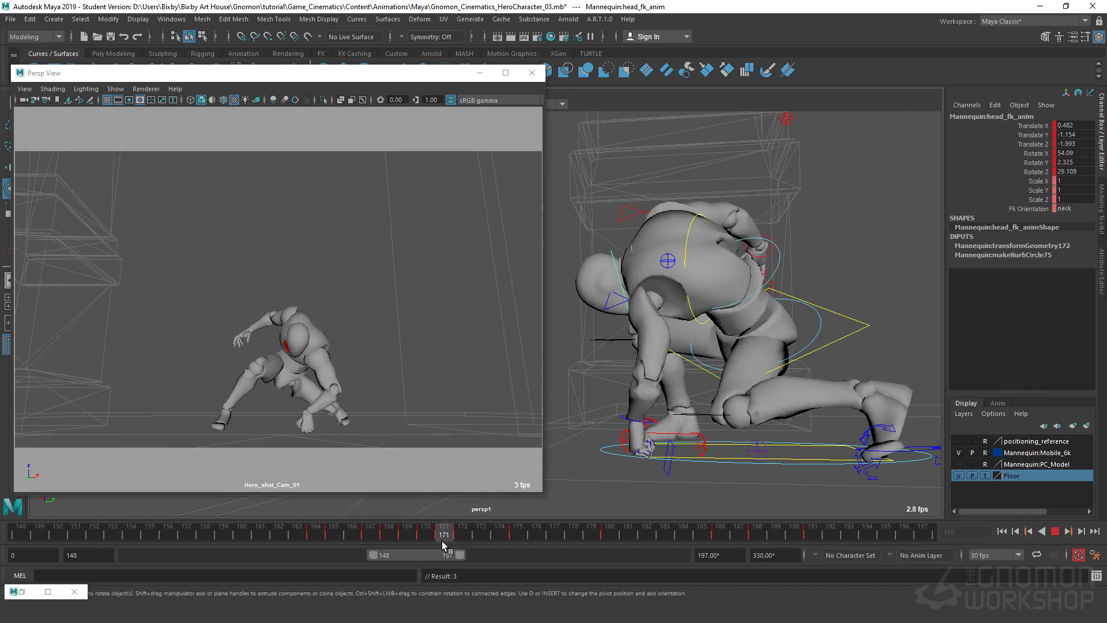
drag(592, 278, 586, 276)
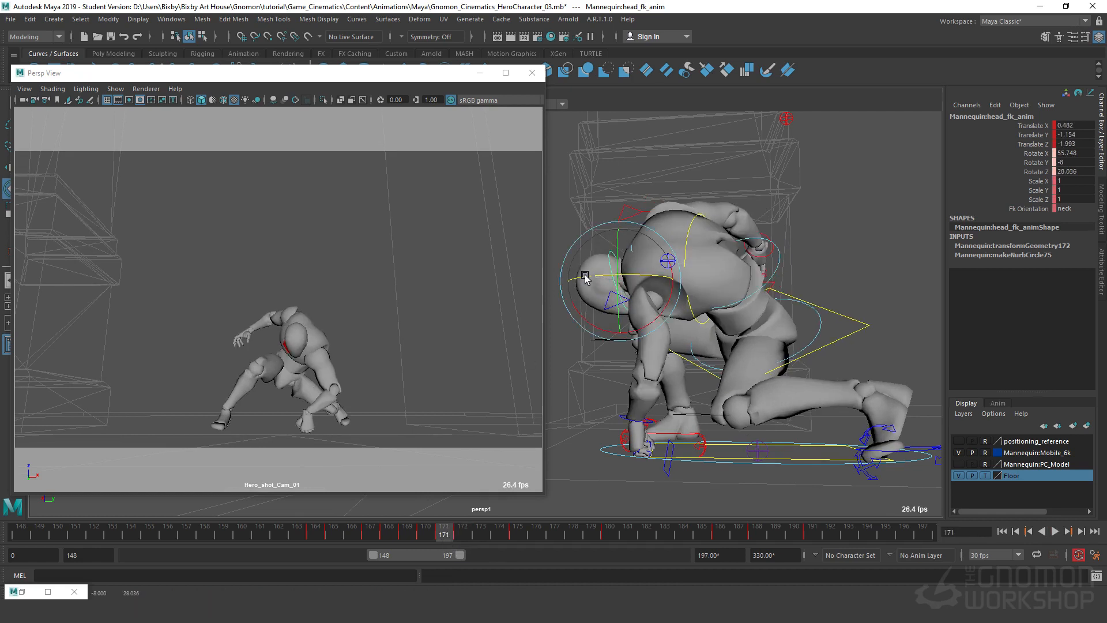
Turn the head control to about -6.2 in Rotate Y at frame 172, and play back the landing.
drag(438, 535, 466, 536)
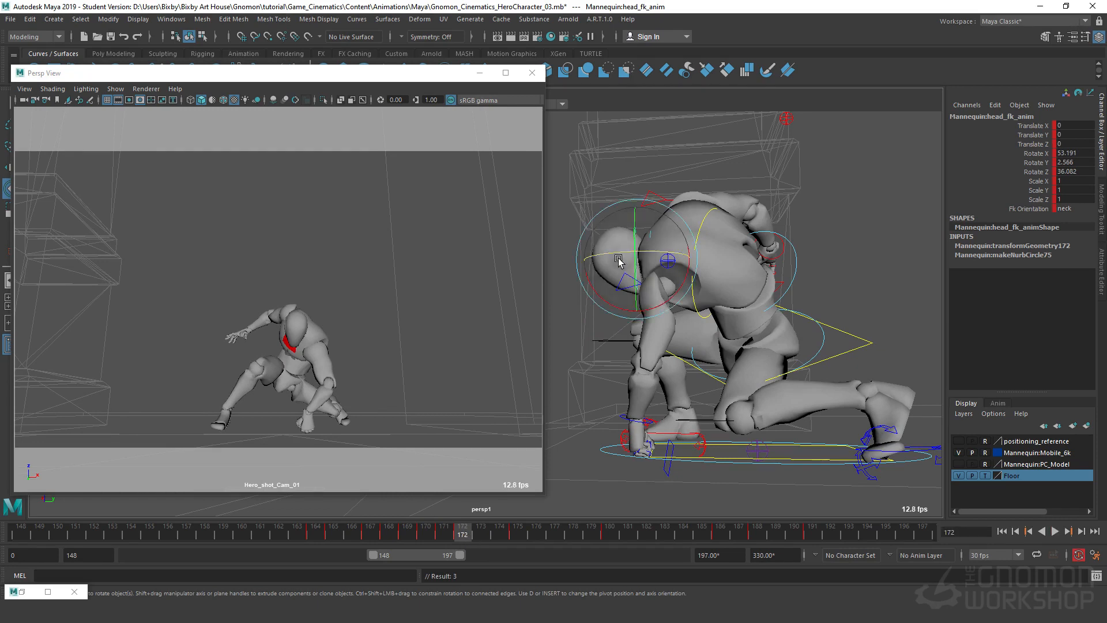
drag(615, 254, 609, 253)
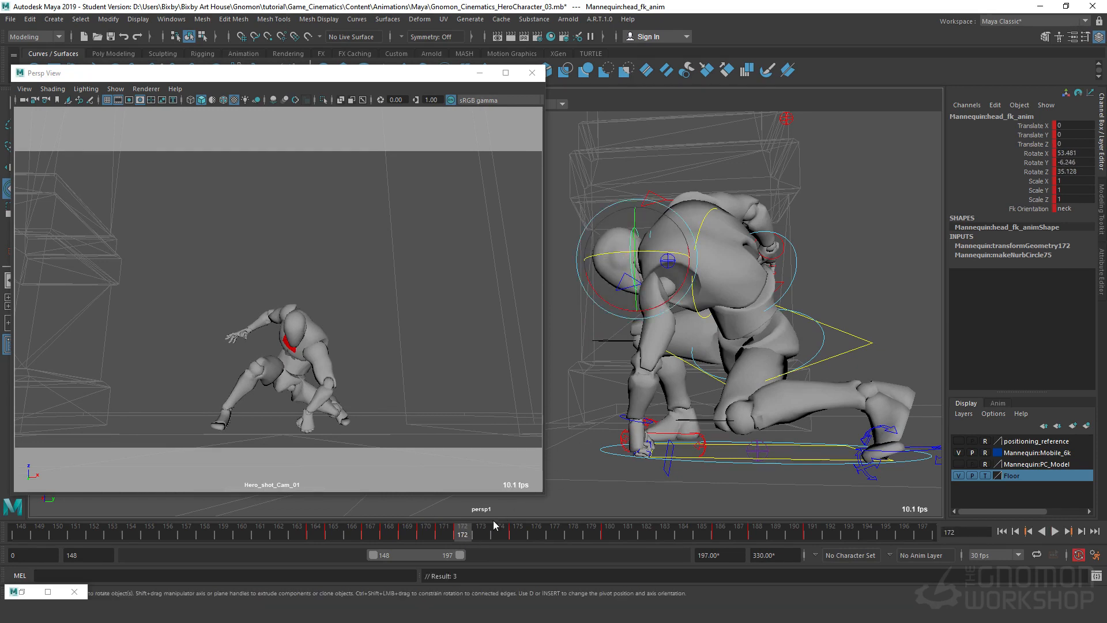
drag(460, 536, 549, 545)
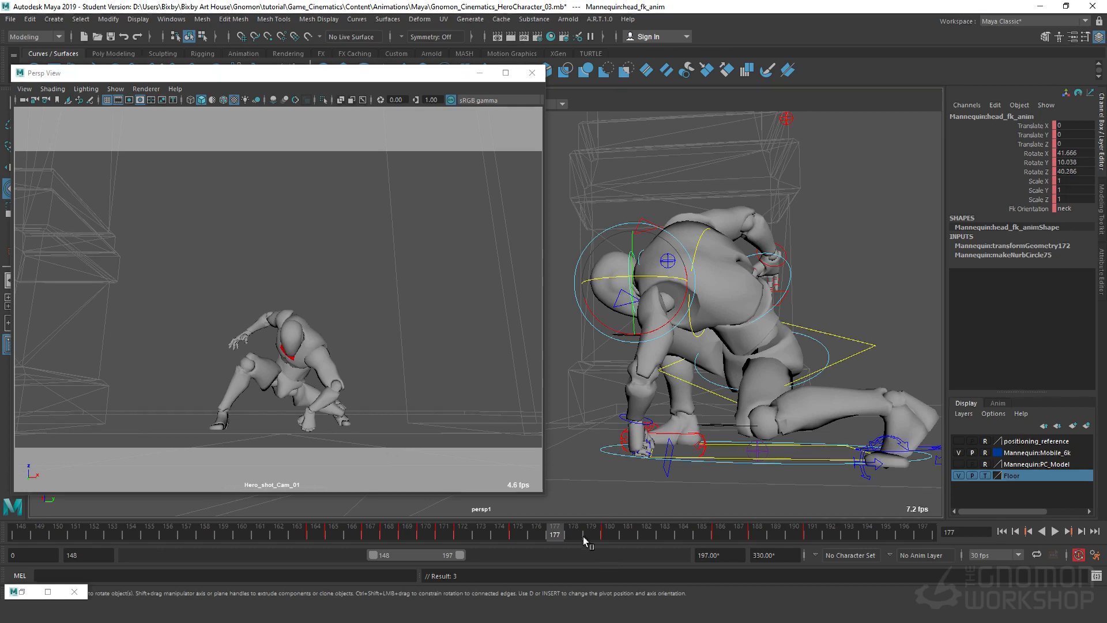
key(alt+v)
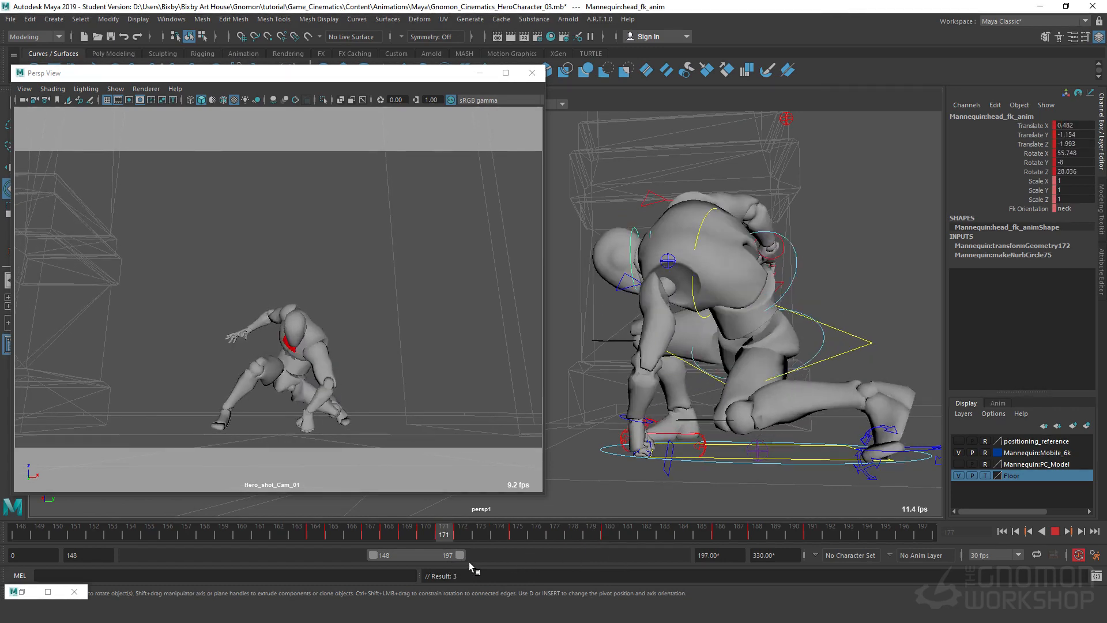
key(Escape)
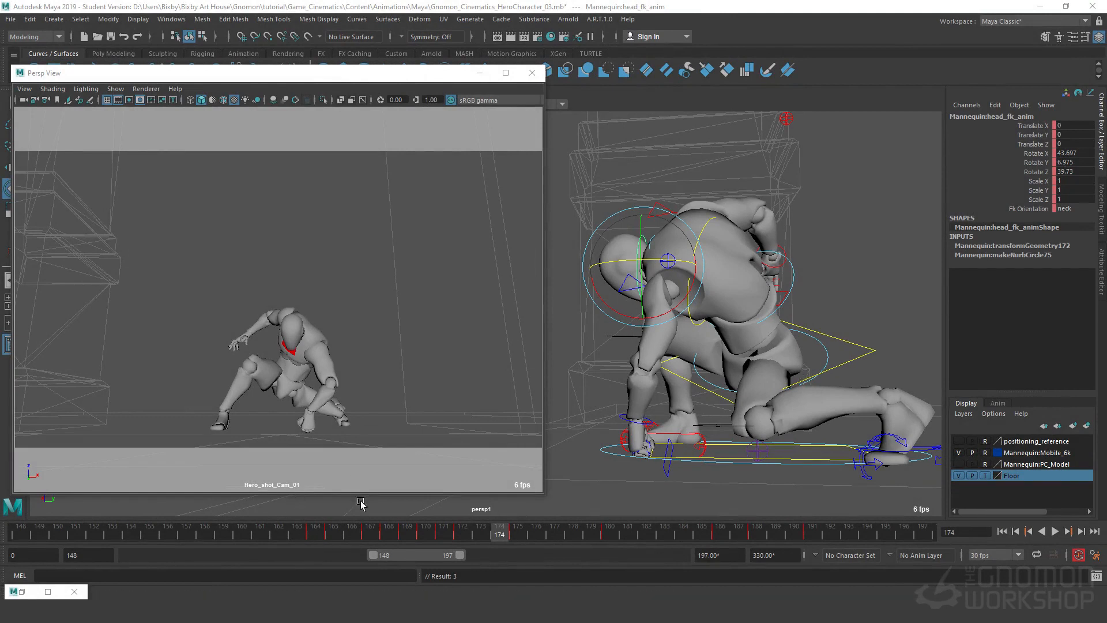
Play back the landing with the right wrist control selected, and examine the pose at frame 186 from the front and side.
click(272, 230)
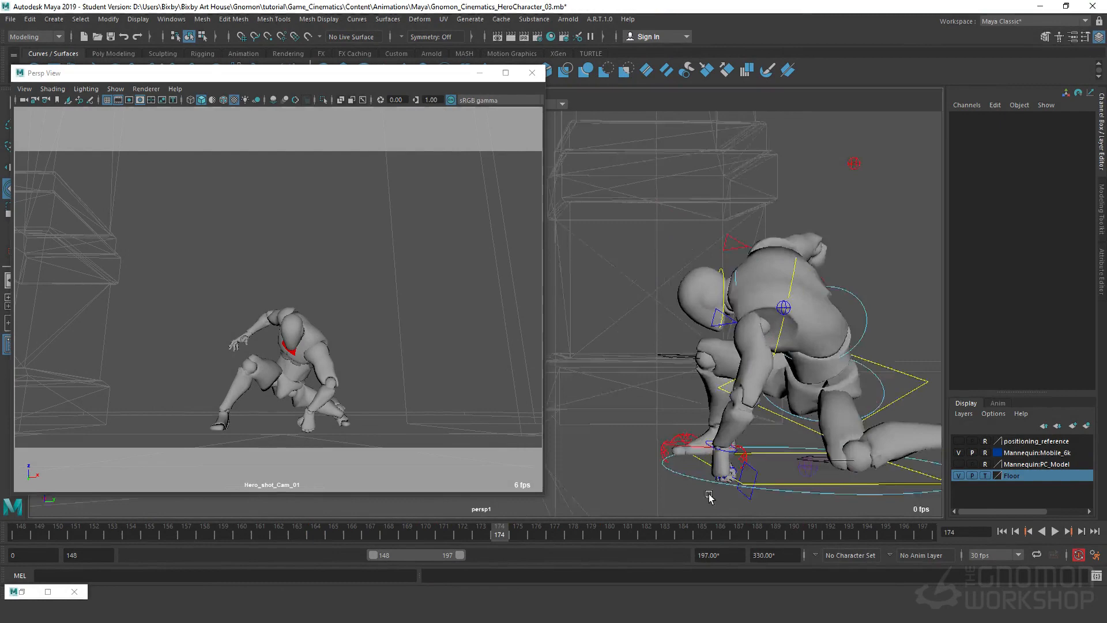
alt+drag(708, 498, 626, 342)
click(689, 278)
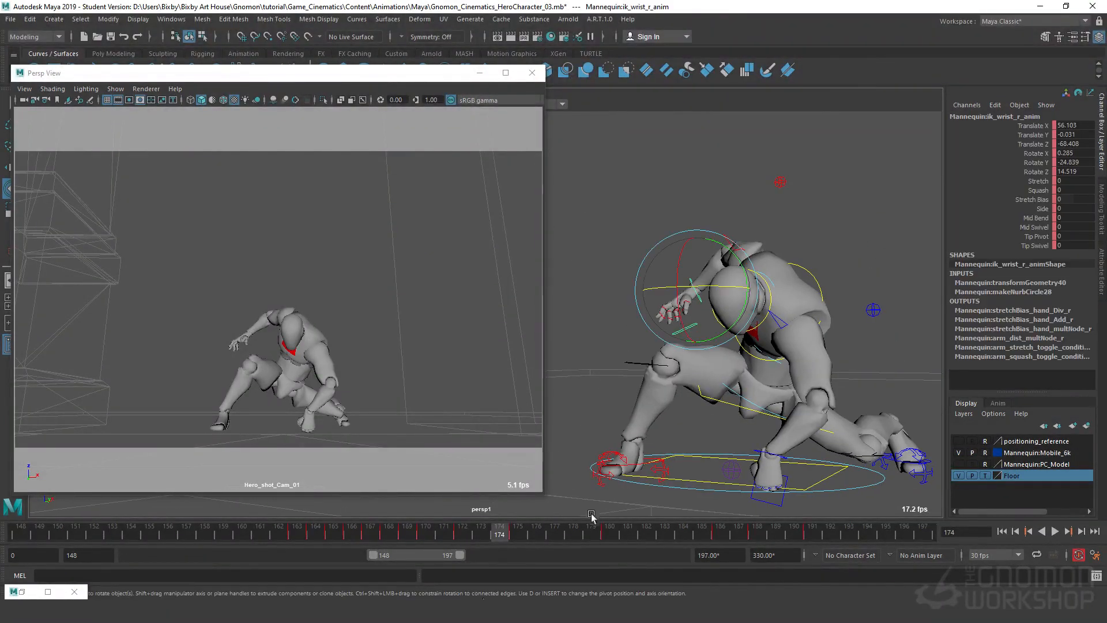
key(alt+v)
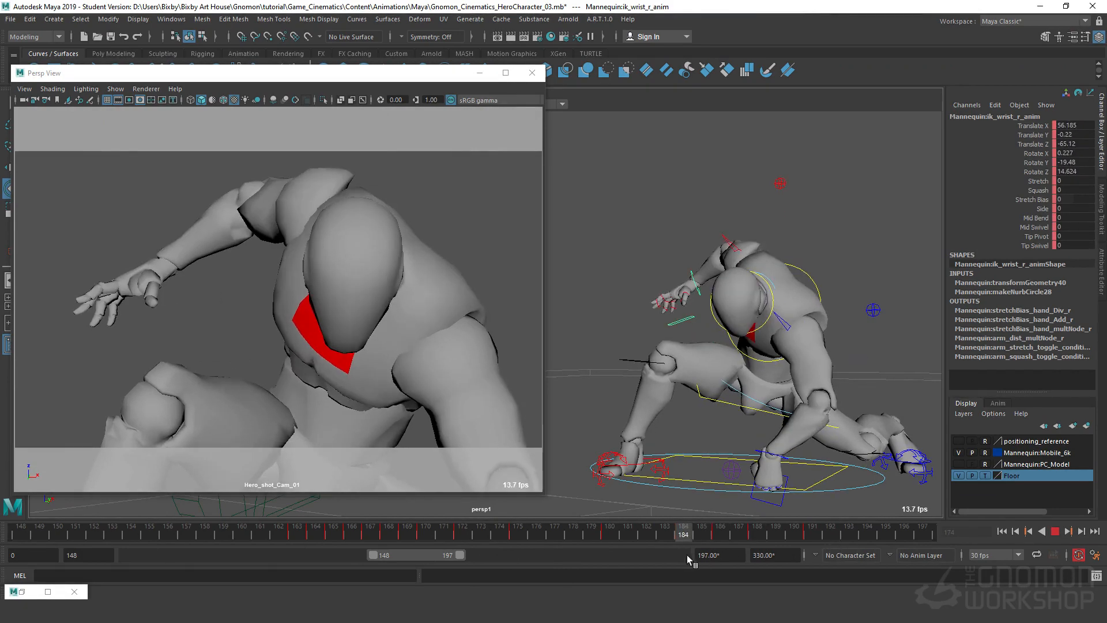
key(alt+v)
alt+drag(700, 426, 571, 411)
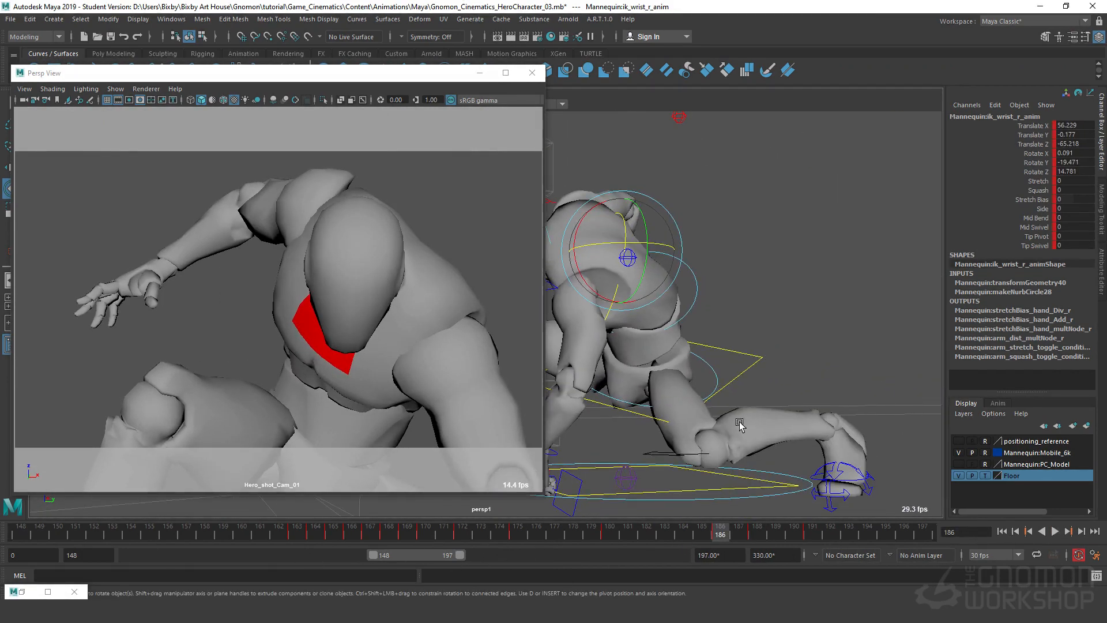
alt+drag(741, 426, 698, 434)
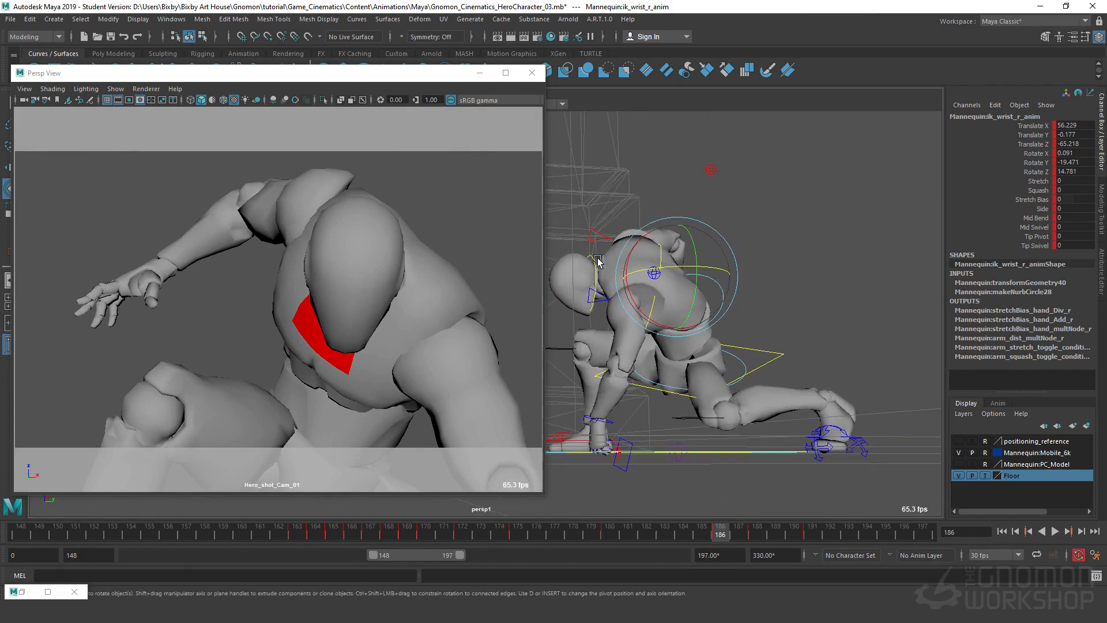
Rotate the head control at frame 188 to about -0.1 in Rotate Y, key the rotation, copy it to frame 191 and play back.
click(588, 261)
key(alt+v)
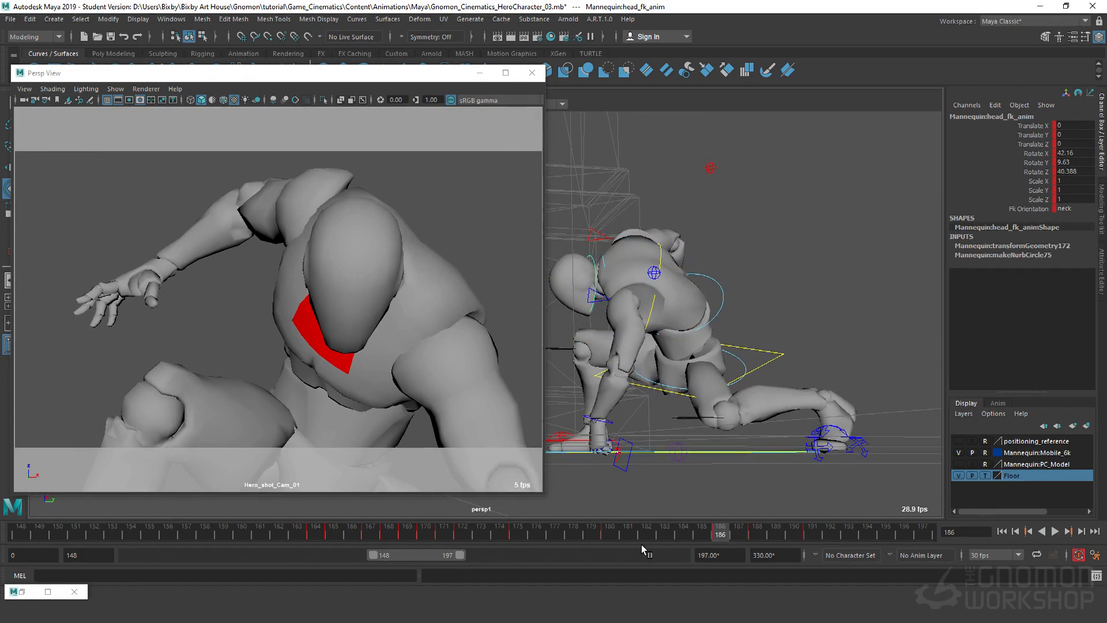
drag(545, 541, 755, 542)
key(e)
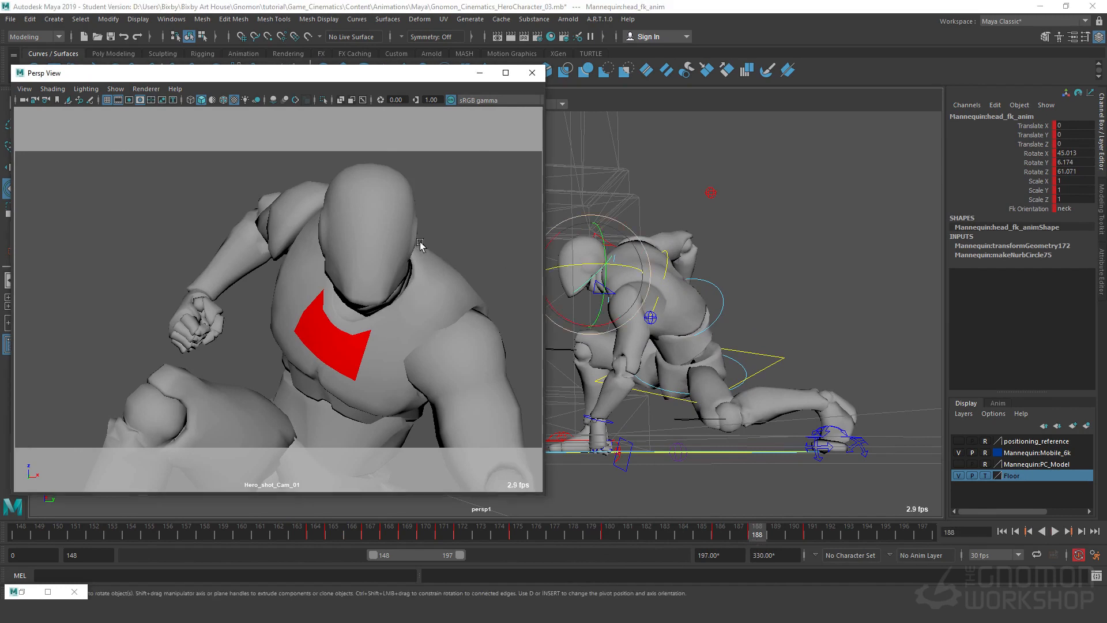
drag(635, 270, 625, 263)
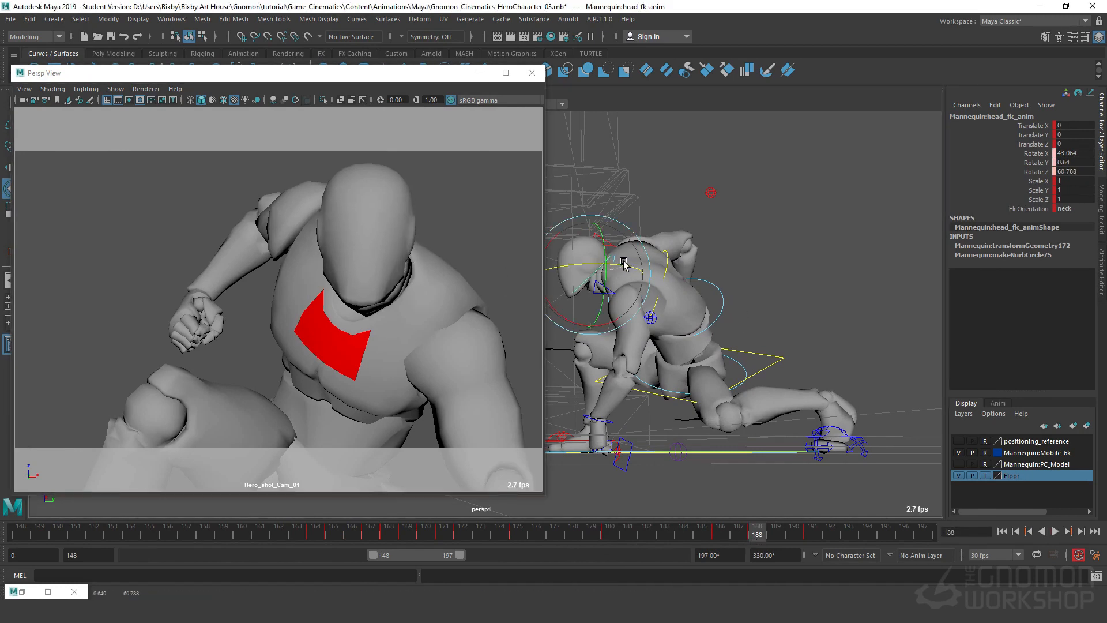
key(shift+e)
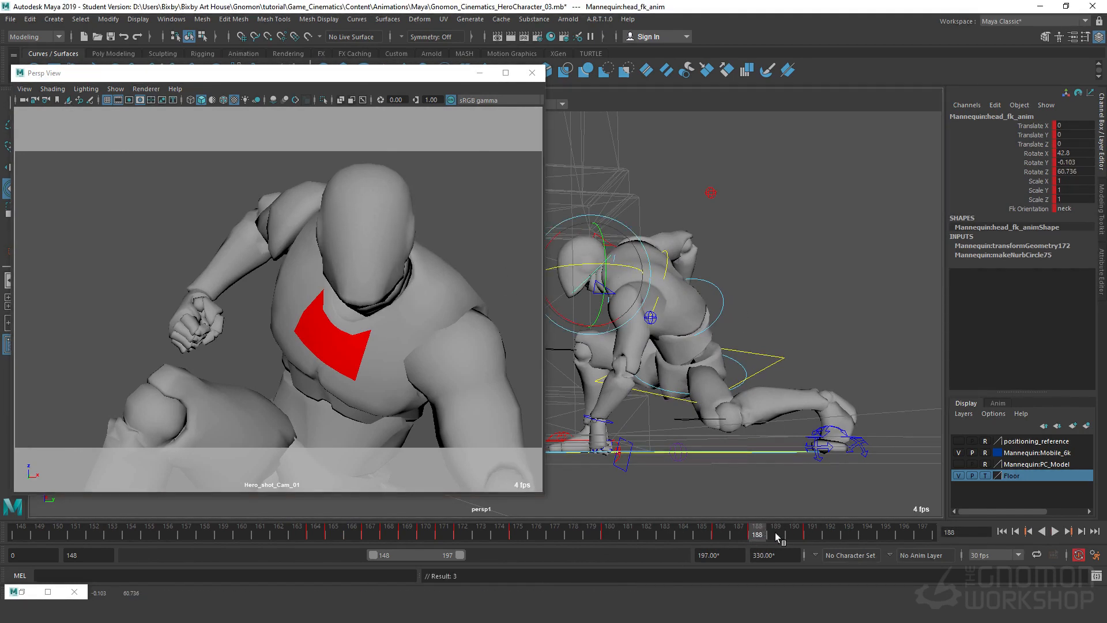
middle_drag(775, 532, 808, 532)
key(alt+v)
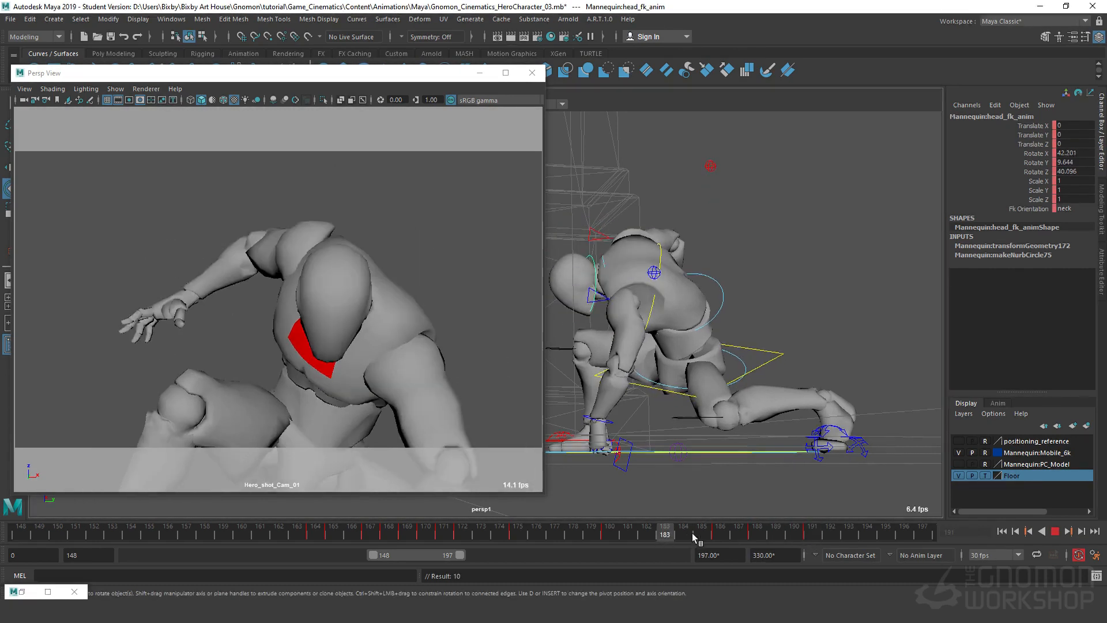
Lift the head at frame 180 to about 70 in Rotate Z, copy that head pose to frame 186 and play back the result.
drag(759, 533, 610, 530)
drag(606, 347, 543, 328)
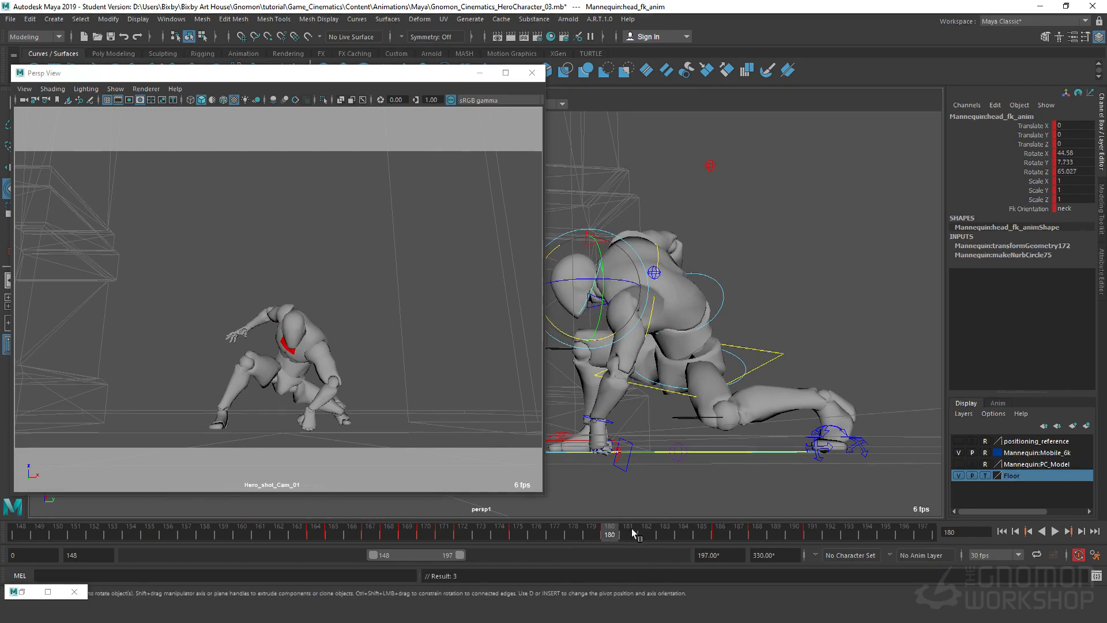
drag(631, 528, 610, 534)
drag(564, 331, 564, 331)
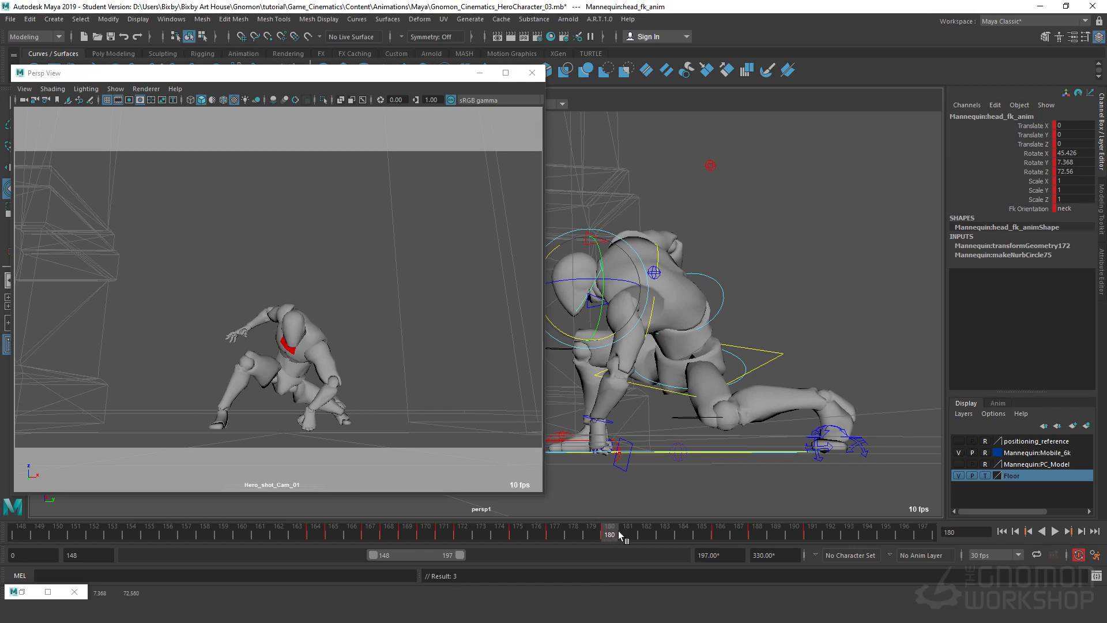
drag(620, 535, 719, 533)
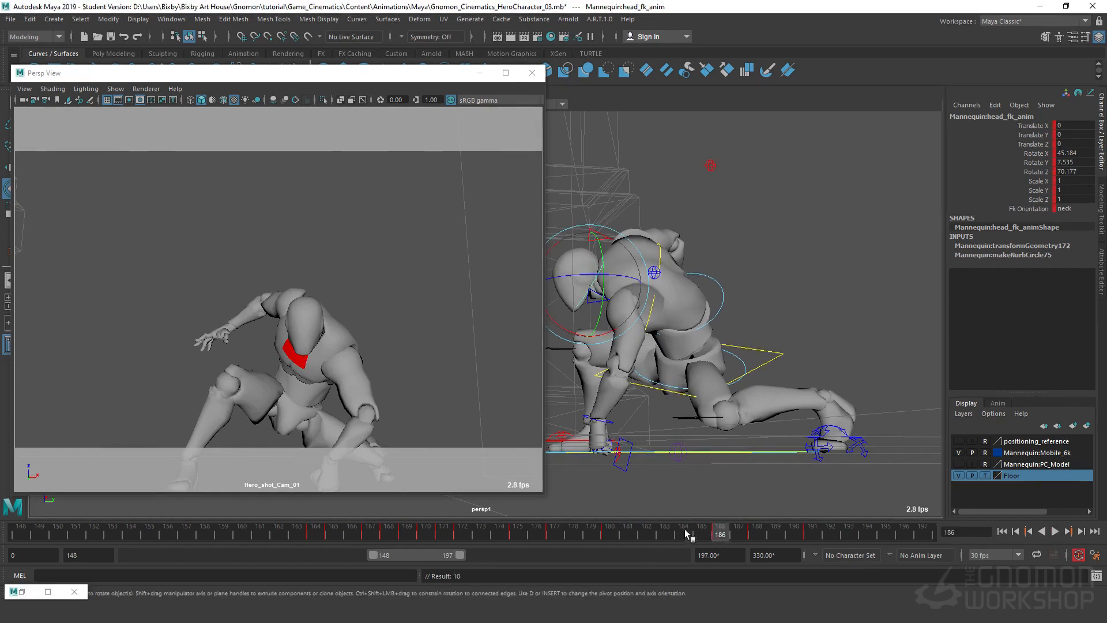
key(alt+v)
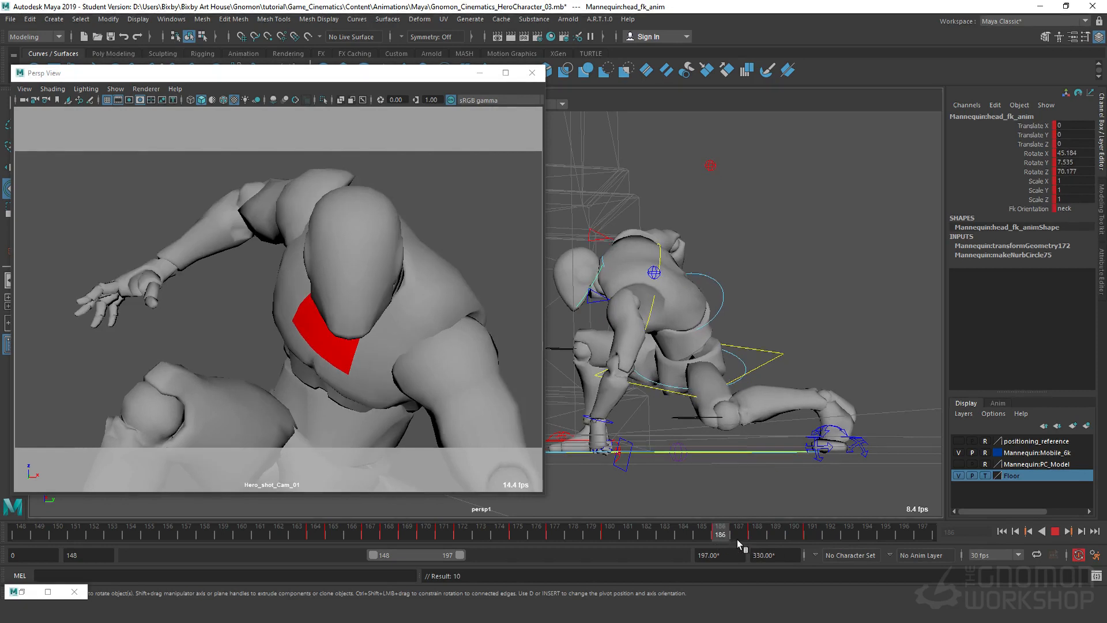
Adjust the head control's rotation at frame 188, key it, and play back the landing.
mouse_move(737, 540)
mouse_down()
mouse_move(770, 538)
mouse_move(757, 537)
mouse_up()
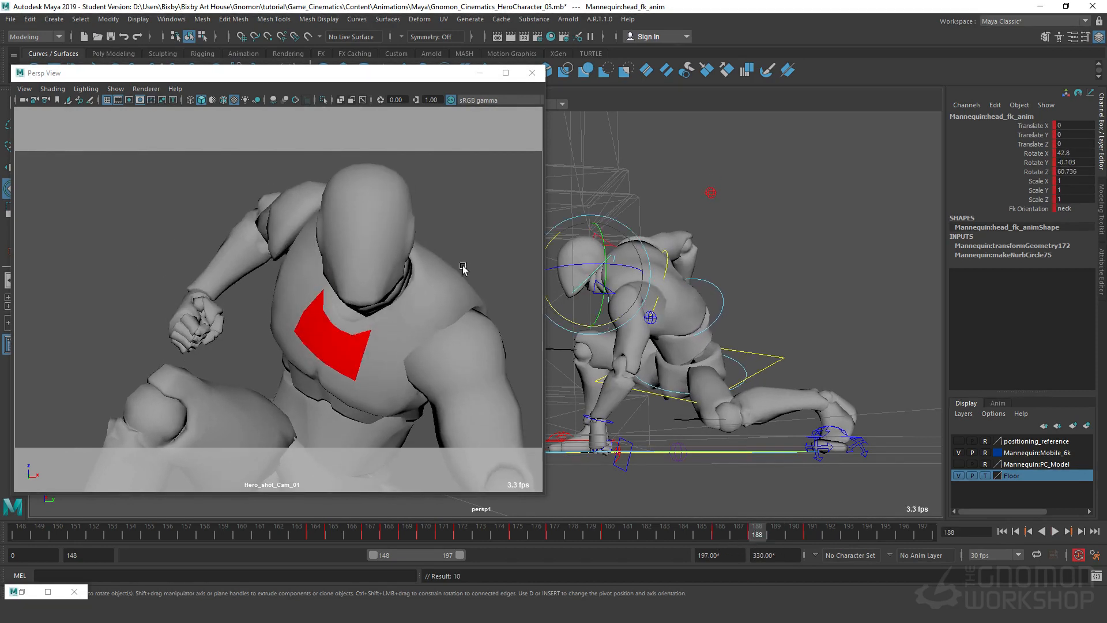
drag(565, 312, 574, 318)
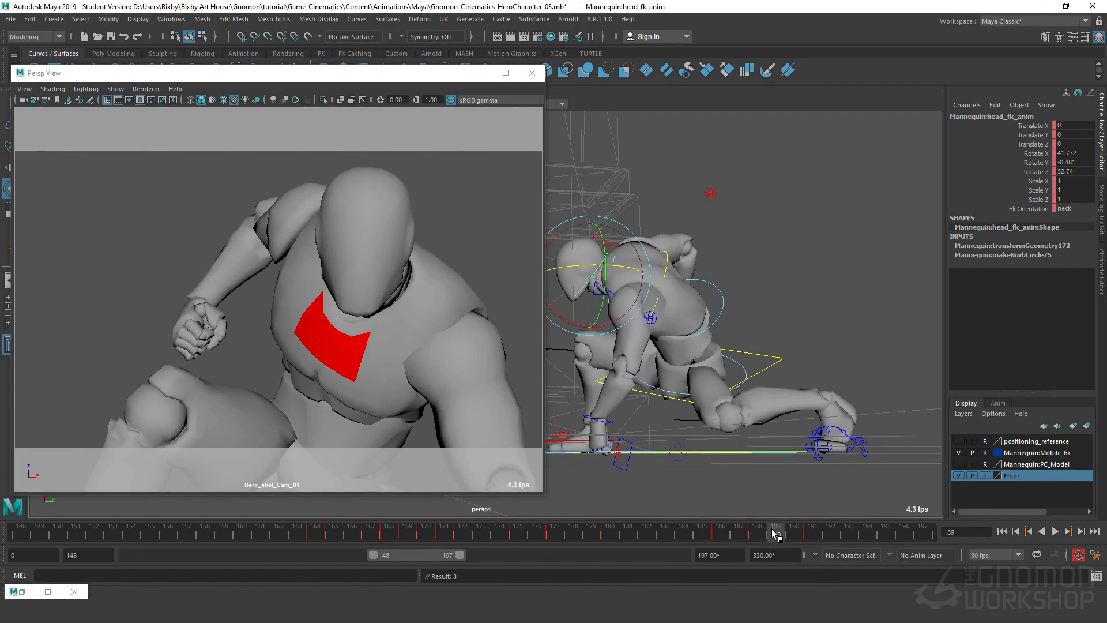
key(alt+v)
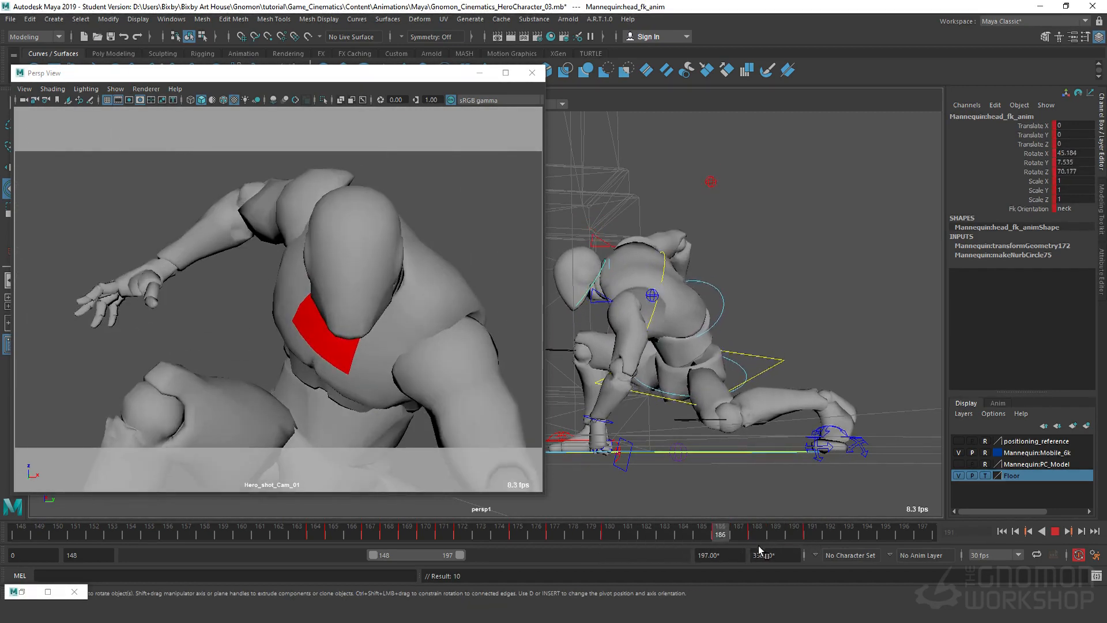
Select the chest control and examine its motion from frame 180 to 187 by scrubbing and playback.
click(778, 264)
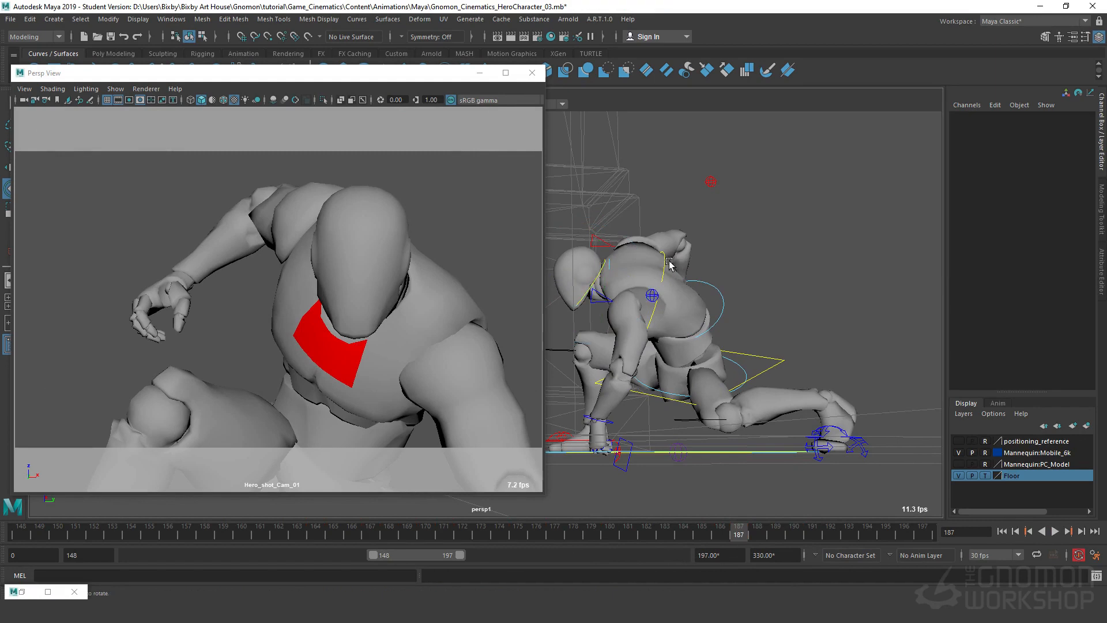
click(692, 317)
drag(729, 540, 615, 537)
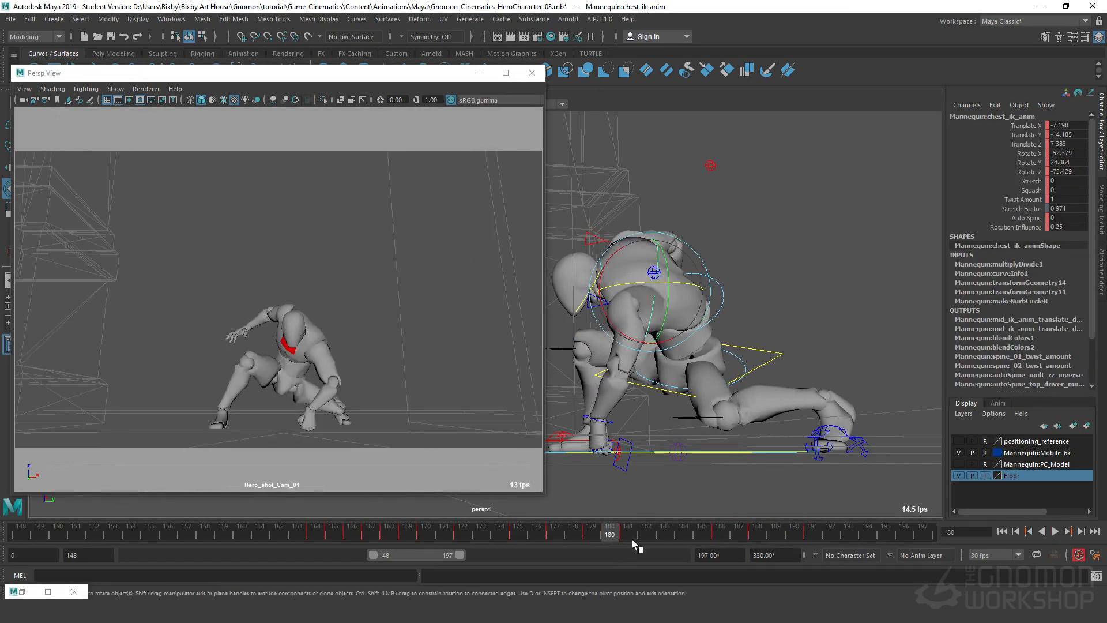
key(alt+v)
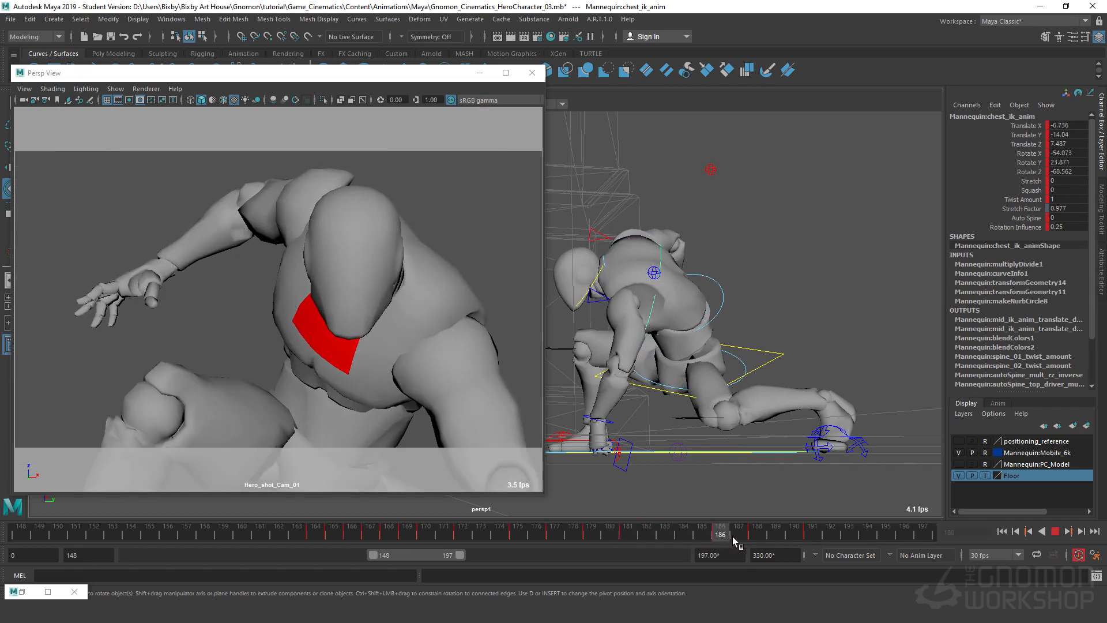
Raise the right clavicle control at frame 187 to about -6.3, 4.3, 1.8 in Translate X, Y and Z.
mouse_move(723, 538)
mouse_down()
mouse_move(738, 536)
mouse_move(724, 537)
mouse_move(729, 525)
mouse_up()
click(605, 255)
click(598, 237)
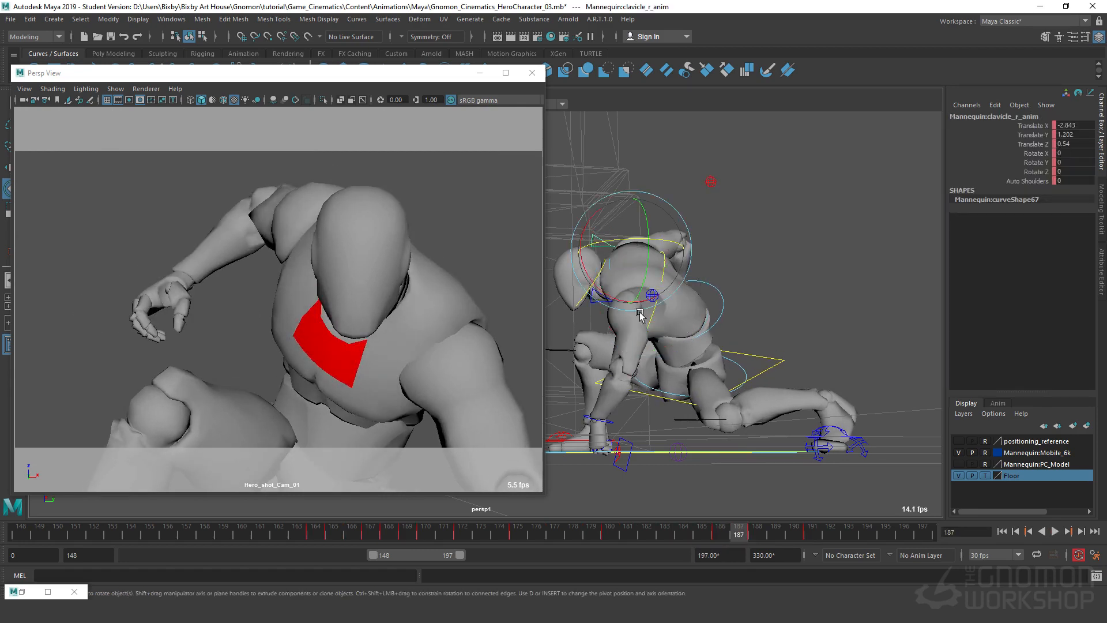
alt+drag(731, 381, 721, 353)
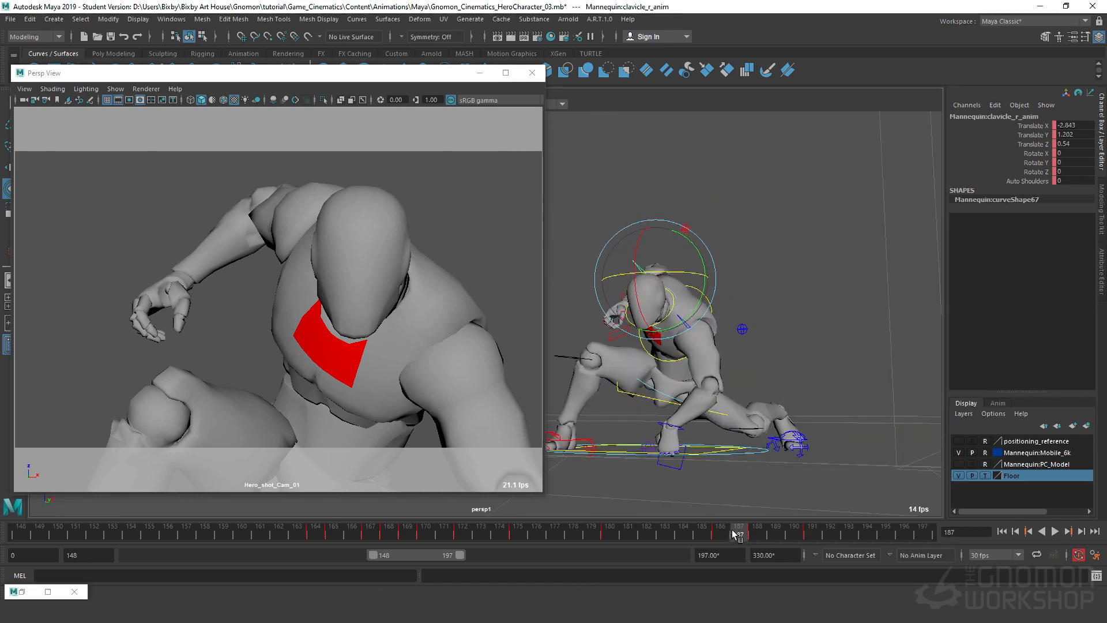
drag(736, 533, 736, 526)
key(w)
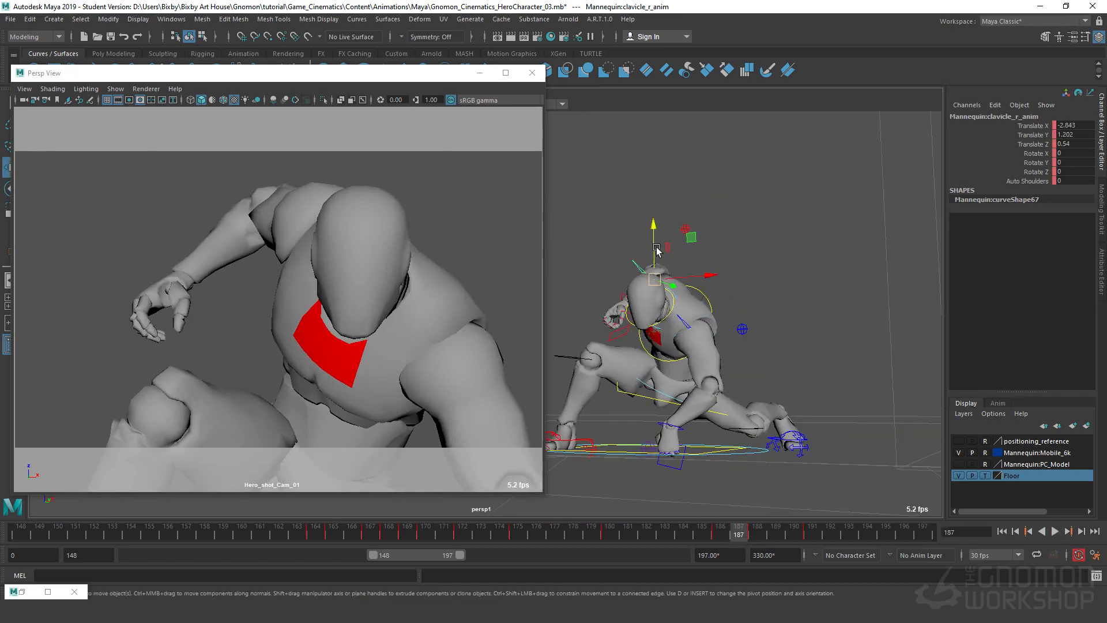
drag(654, 236, 656, 229)
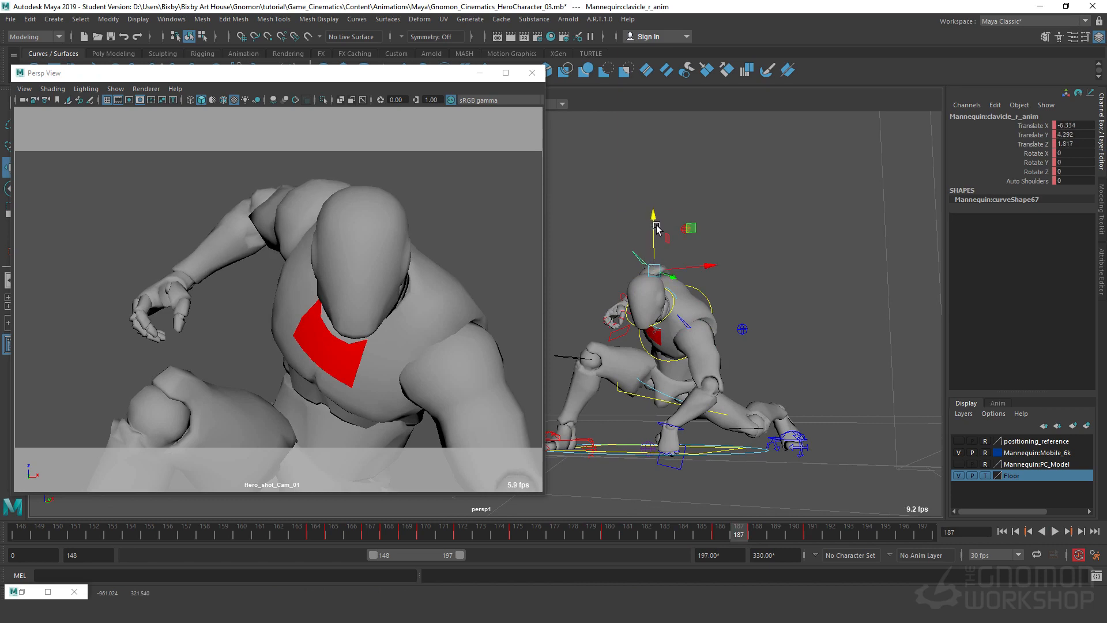
Raise and shift the right clavicle further at frame 187 to about -10.7, 5.1, 3.2 in Translate X, Y and Z, and key it.
key(comma)
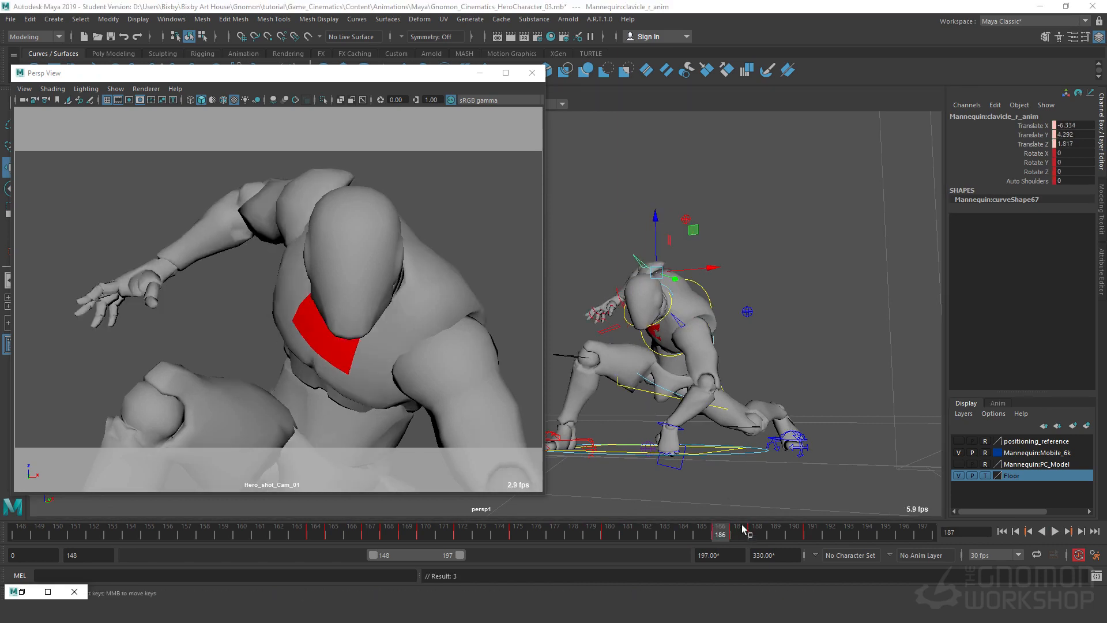
key(period)
drag(653, 225, 652, 216)
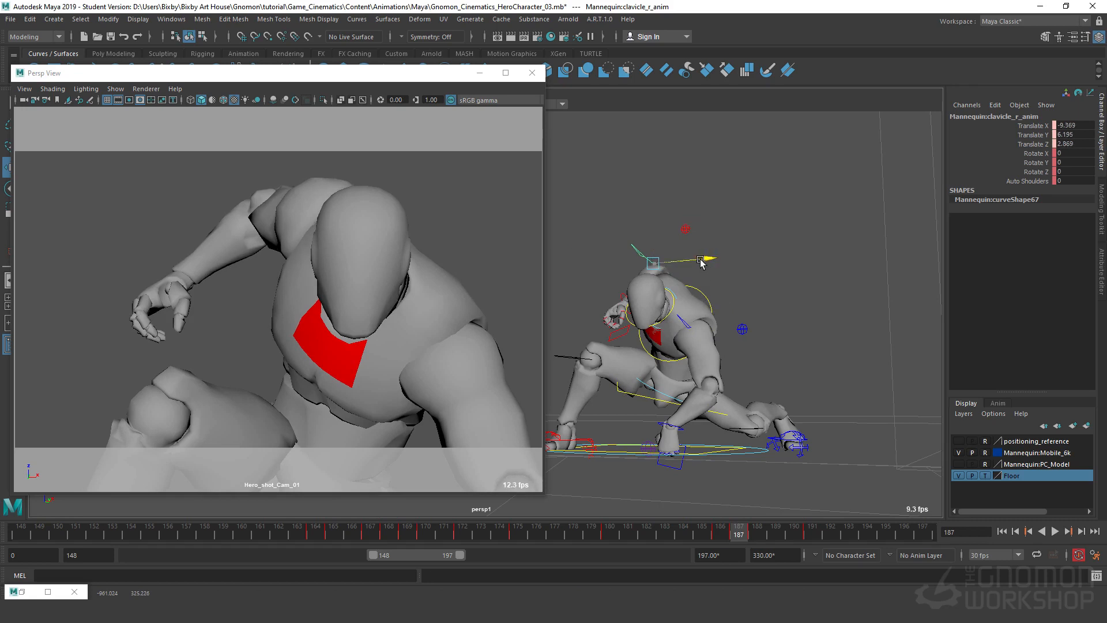
drag(701, 261, 698, 261)
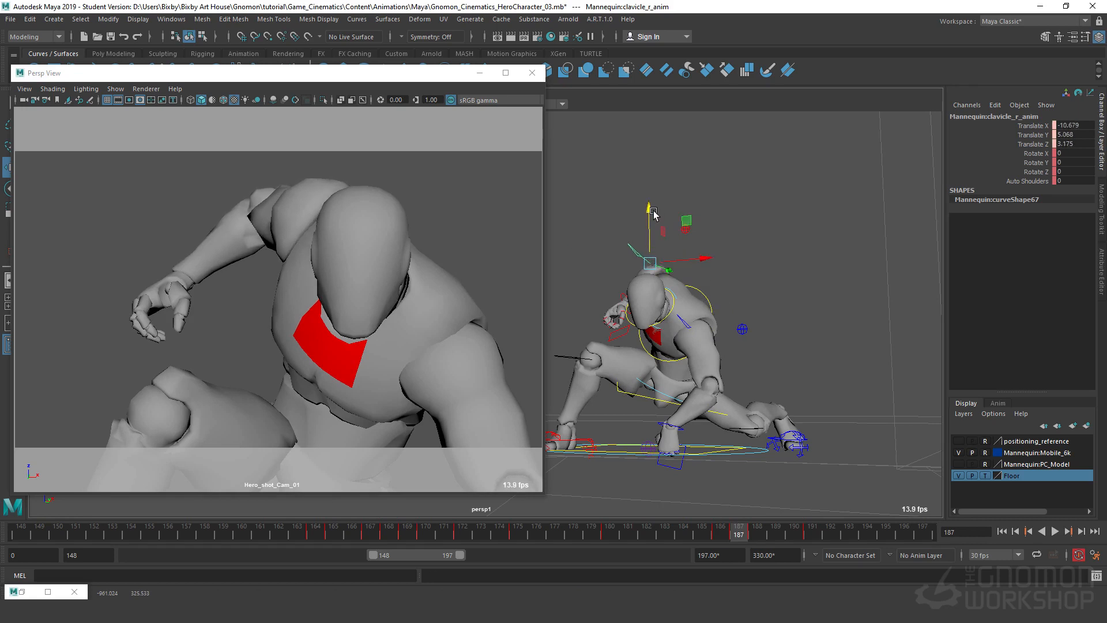
alt+drag(788, 353, 687, 340)
drag(682, 237, 683, 244)
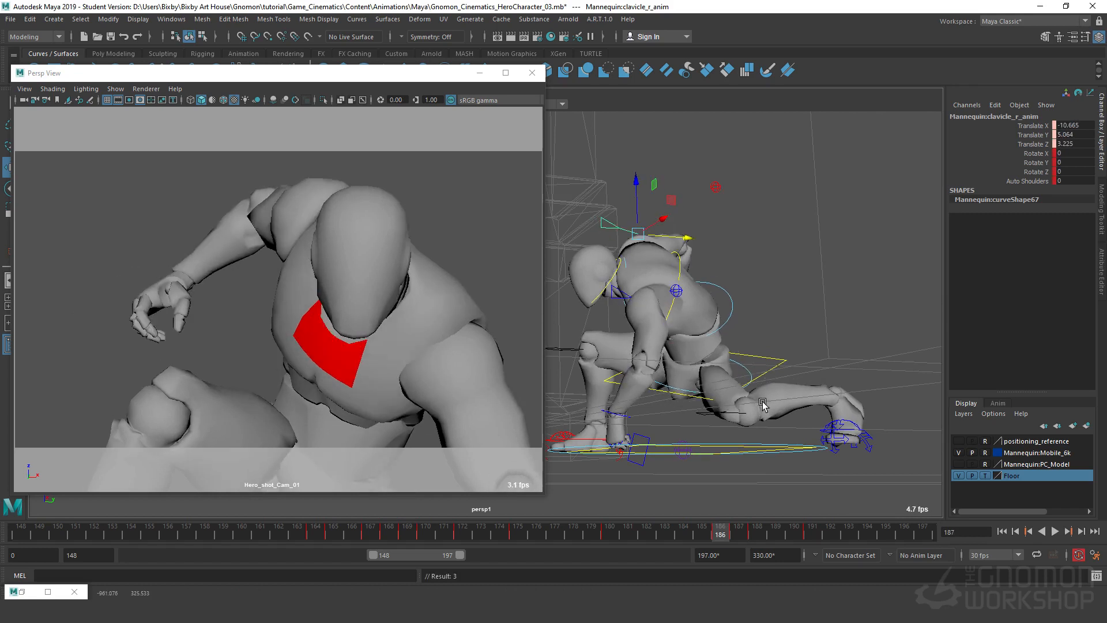
Raise and key the right clavicle at frame 186 to about -5.1, 4.7, 1.3 in Translate X, Y and Z, and compare it with neighbouring frames.
key(alt+comma)
drag(639, 196, 640, 188)
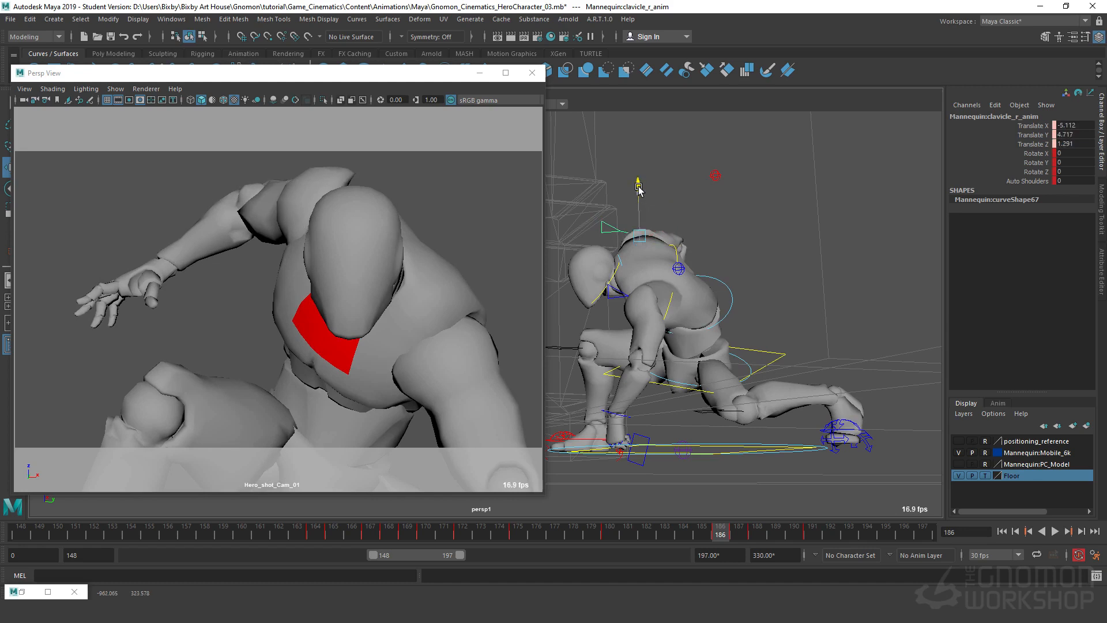
key(alt+period)
key(alt+period)
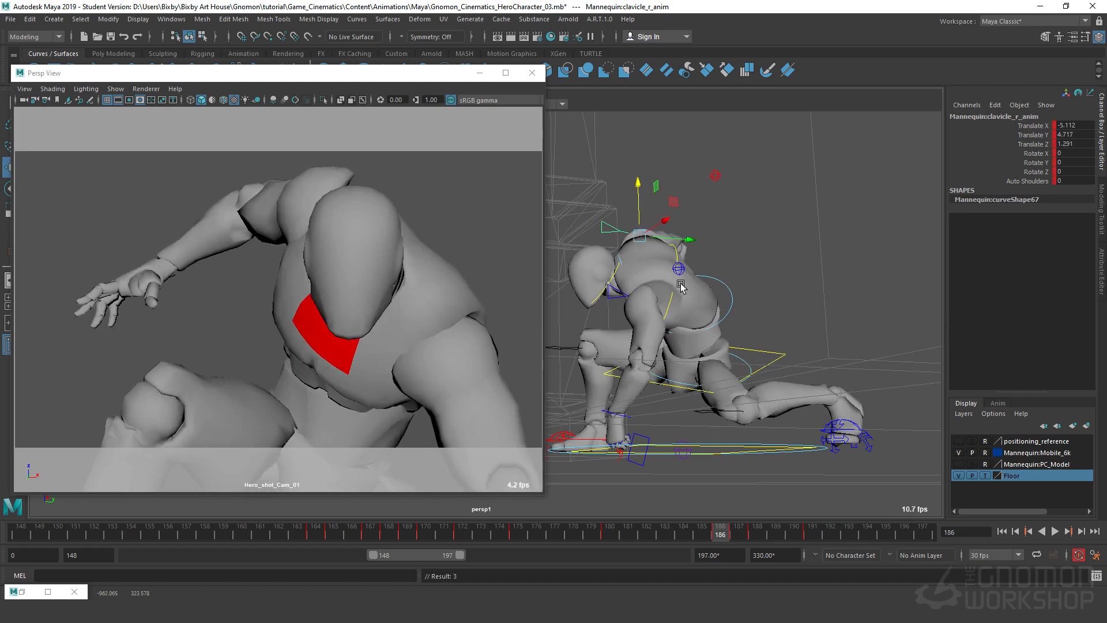
key(alt+comma)
key(alt+comma)
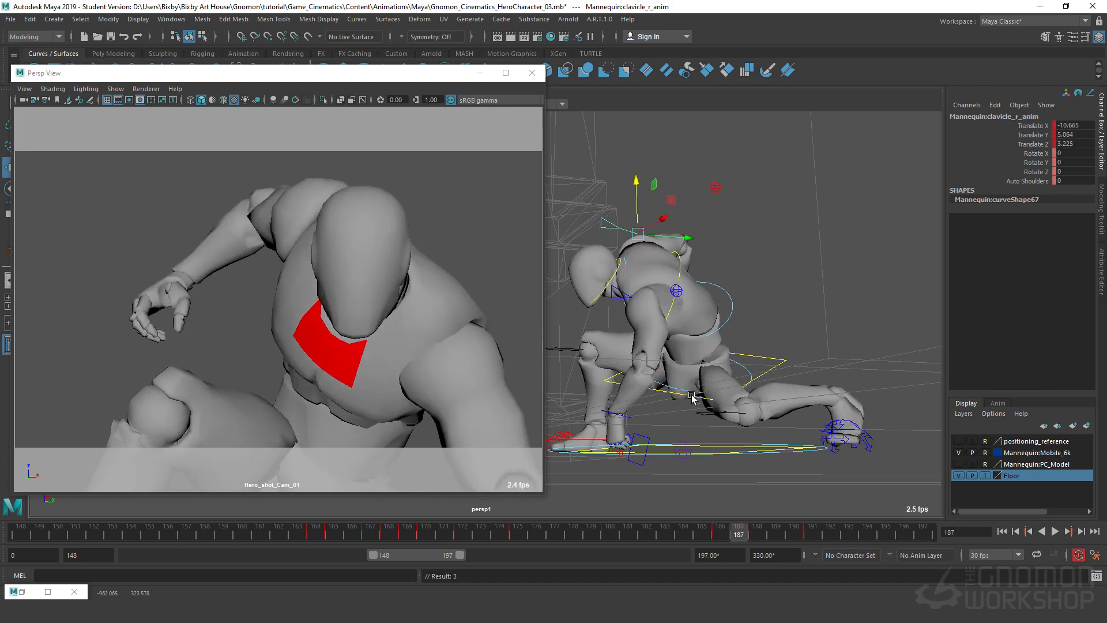
key(alt+period)
mouse_move(734, 534)
mouse_down()
mouse_move(720, 534)
mouse_move(733, 529)
mouse_up()
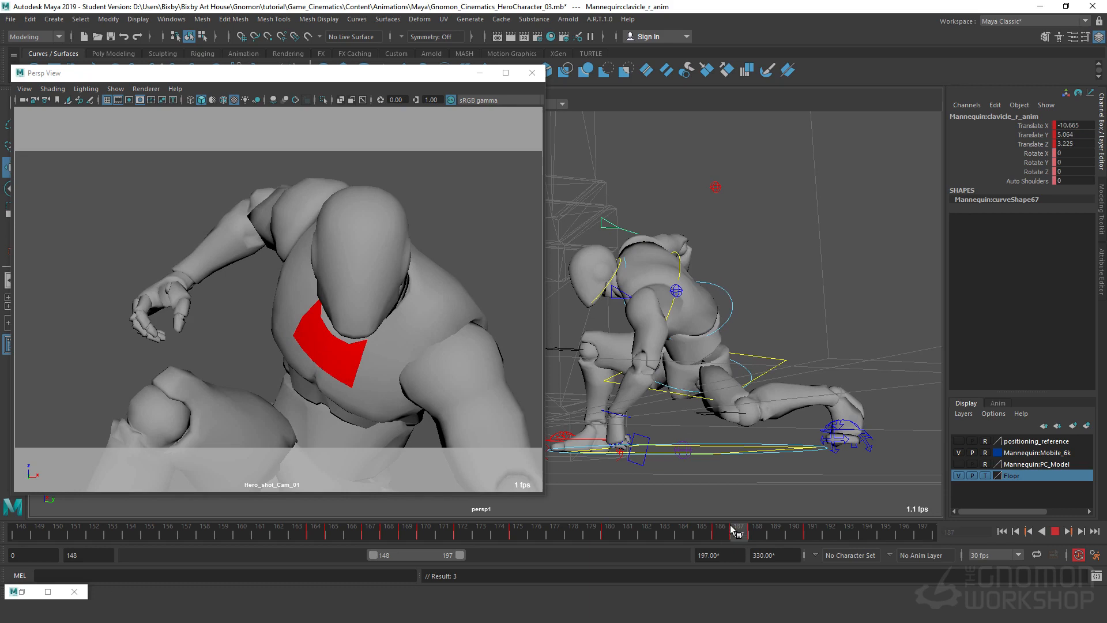
Raise the chest control at frame 187 to about -5.4, -13.5, 7.8 in Translate X, Y and Z, key it and compare neighbouring frames.
click(746, 257)
click(680, 267)
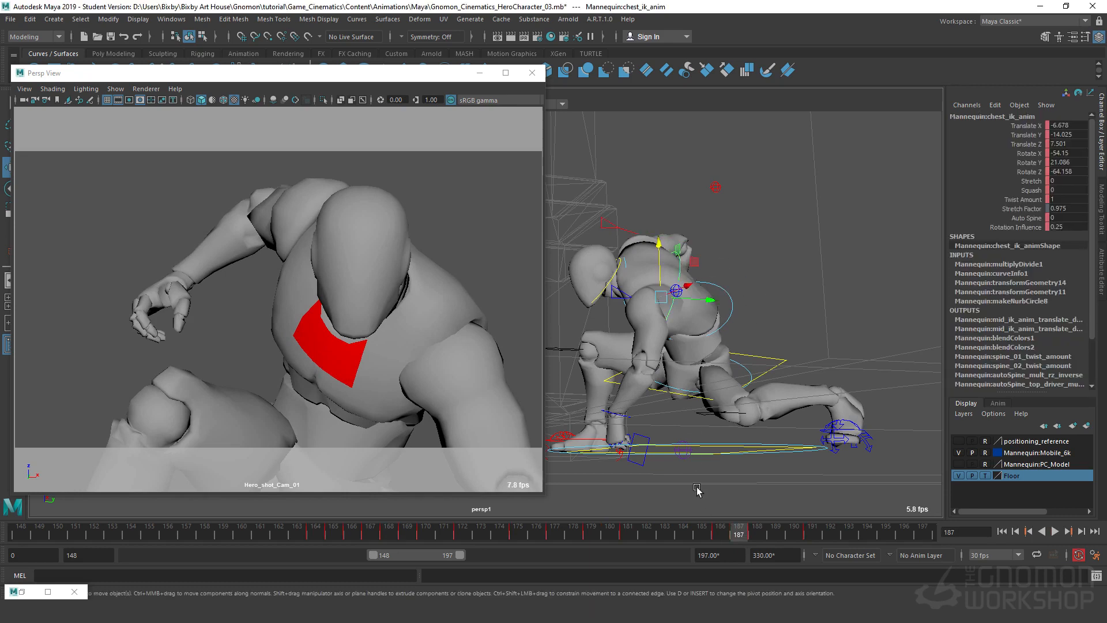
key(alt+comma)
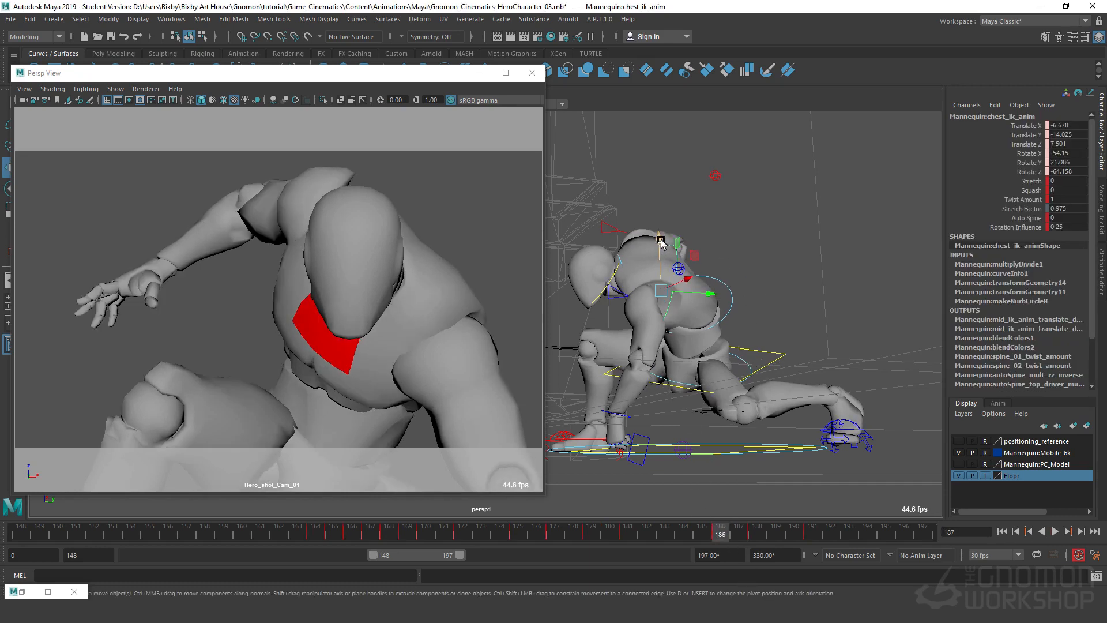
click(740, 534)
drag(653, 248, 662, 245)
key(alt+period)
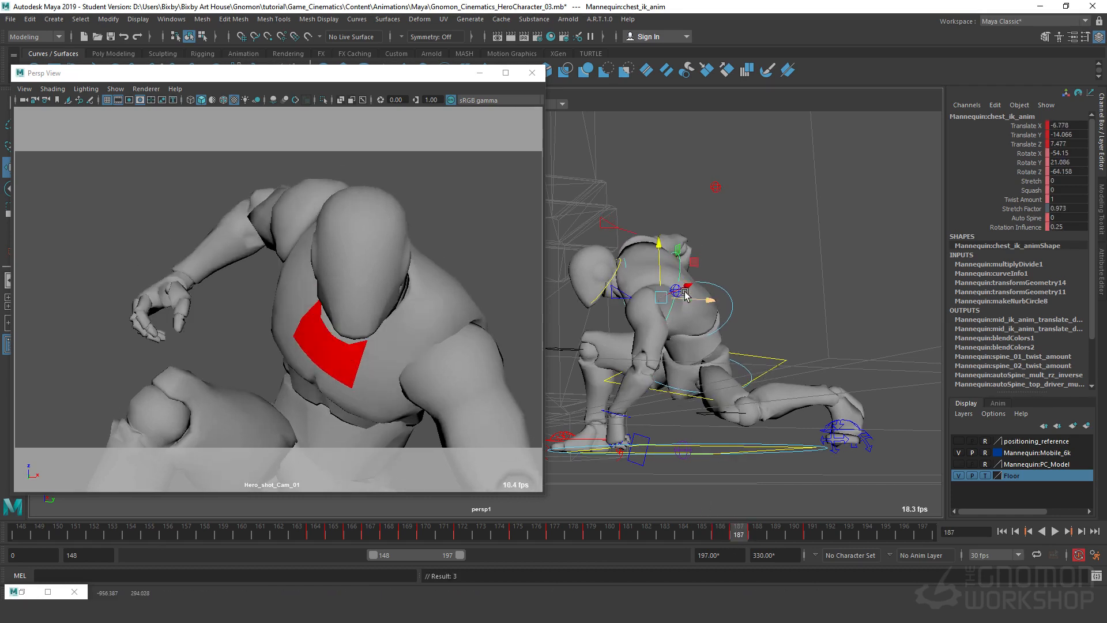
key(alt+comma)
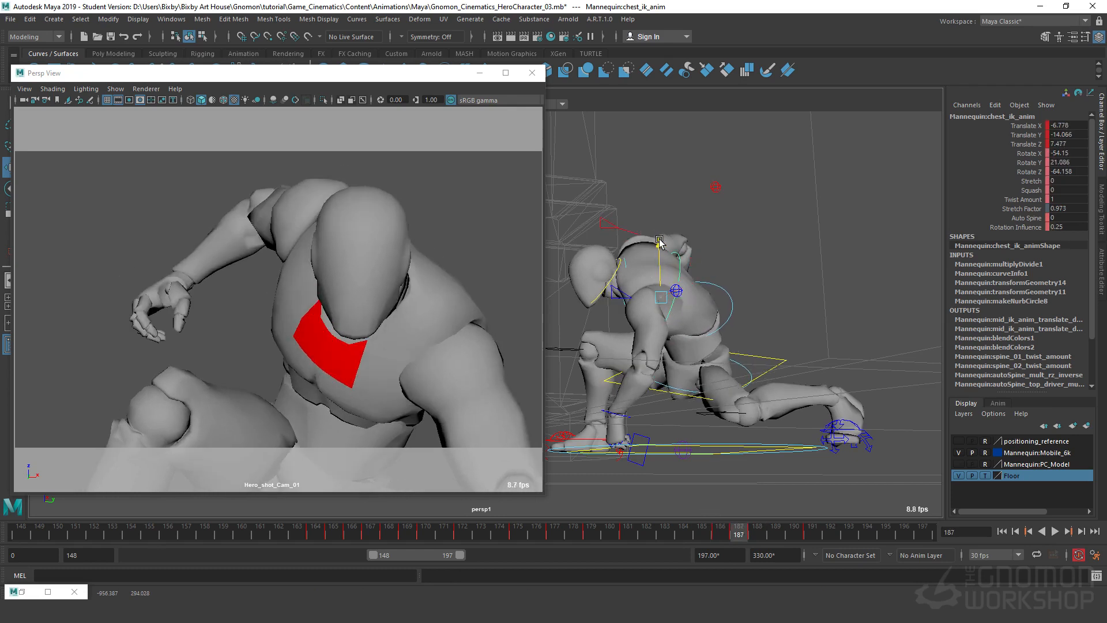
drag(660, 241, 660, 239)
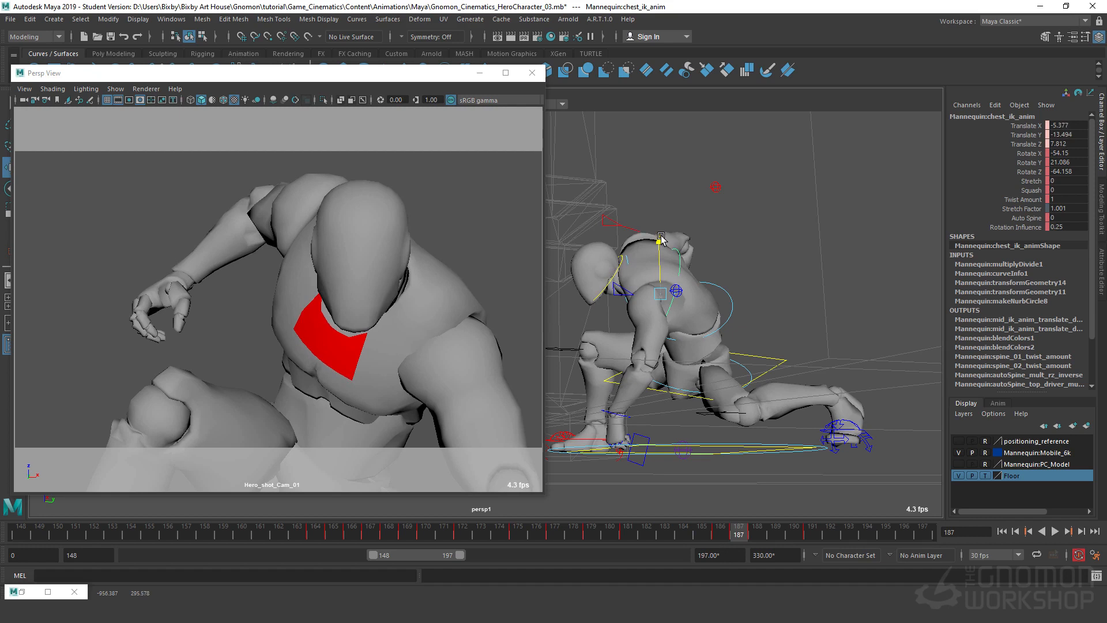
key(alt+comma)
key(alt+period)
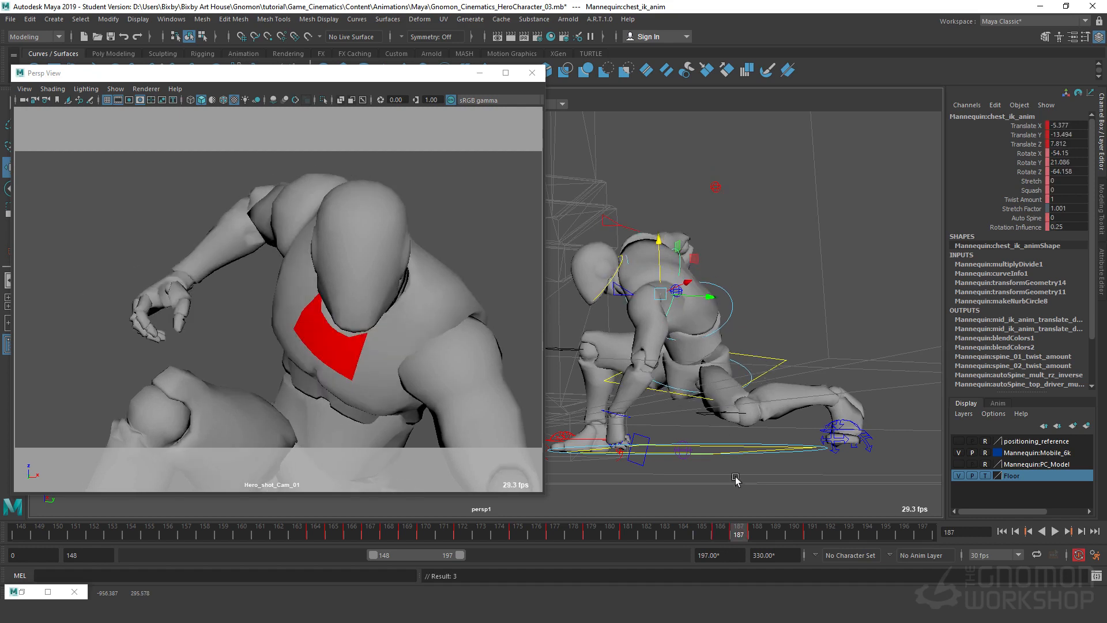
key(alt+period)
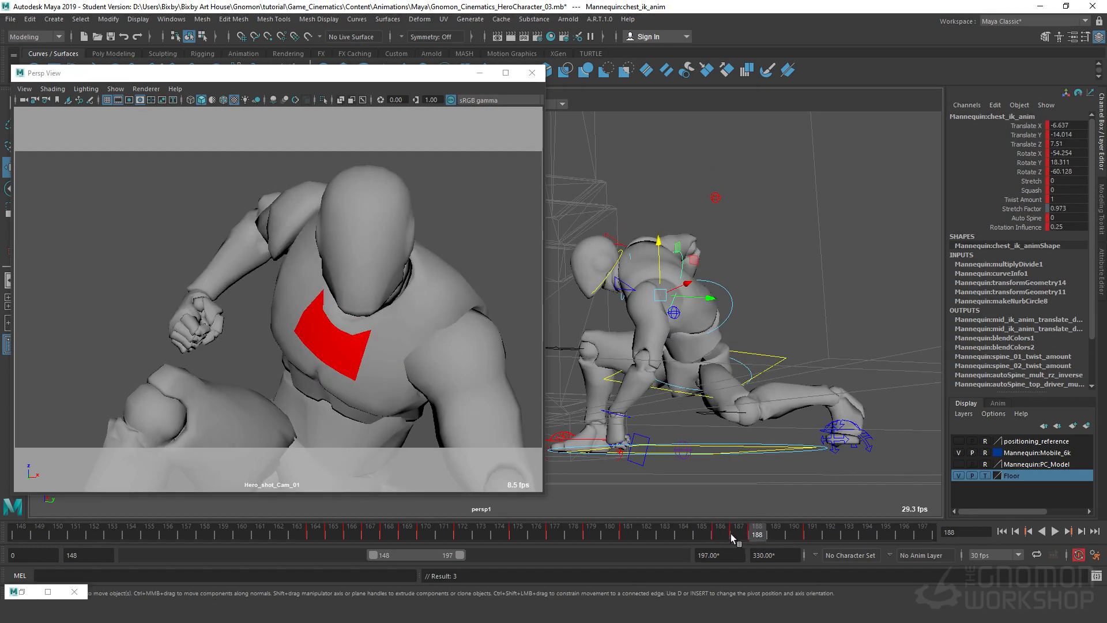
Play back the landing and scrub through frames 169 to 182 to examine the chest and body motion.
mouse_move(732, 538)
mouse_down()
mouse_move(812, 545)
mouse_move(684, 540)
mouse_up()
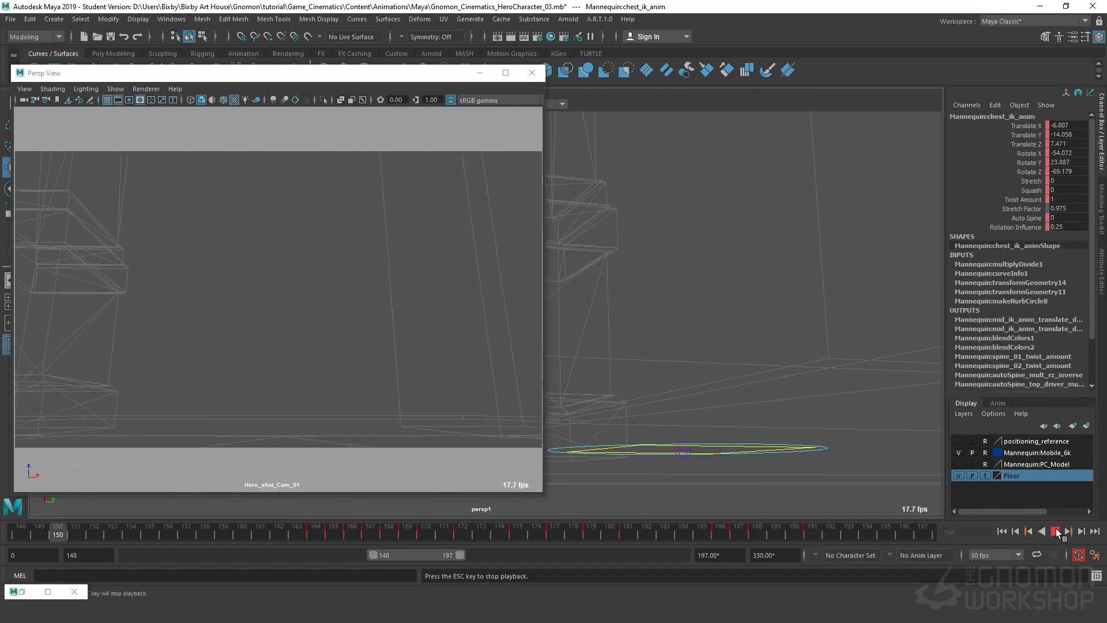
click(1057, 533)
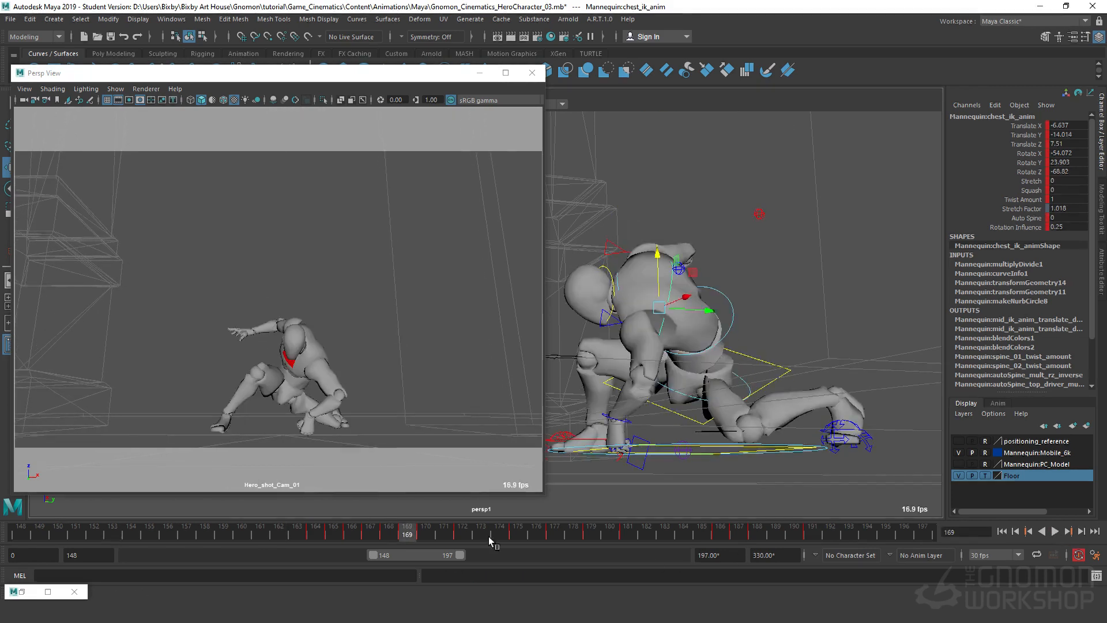
drag(590, 538, 647, 537)
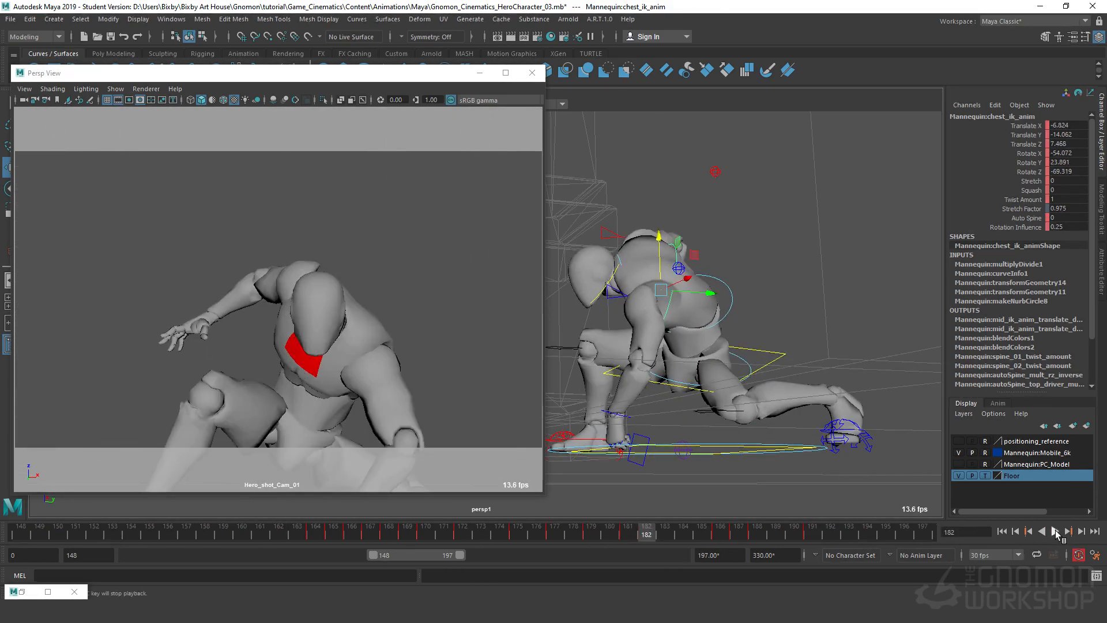
click(1057, 533)
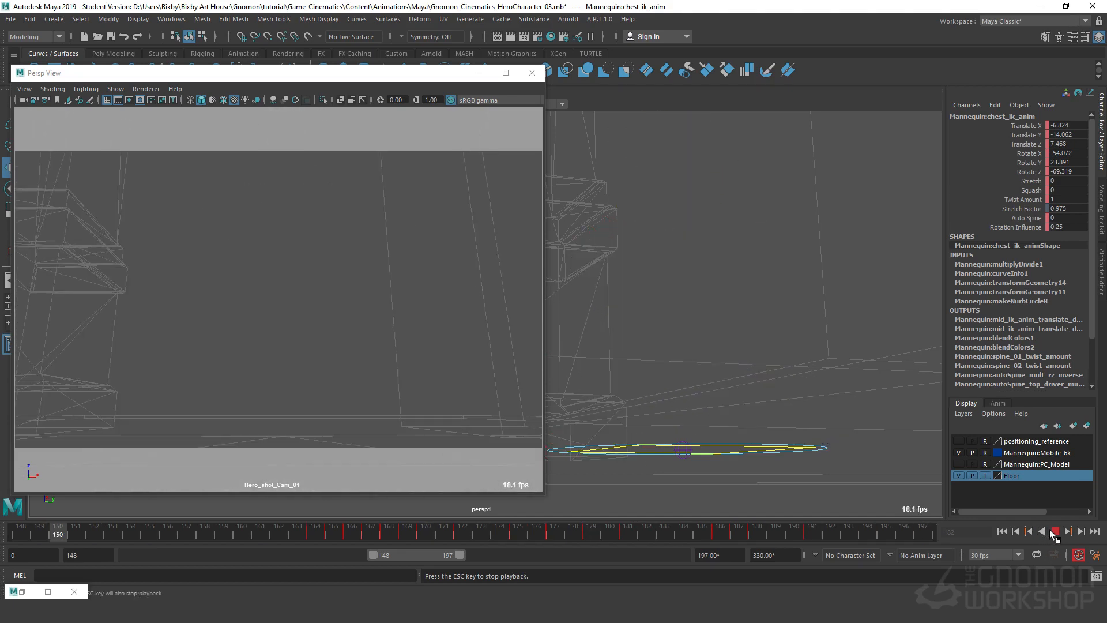
click(1054, 531)
key(alt+v)
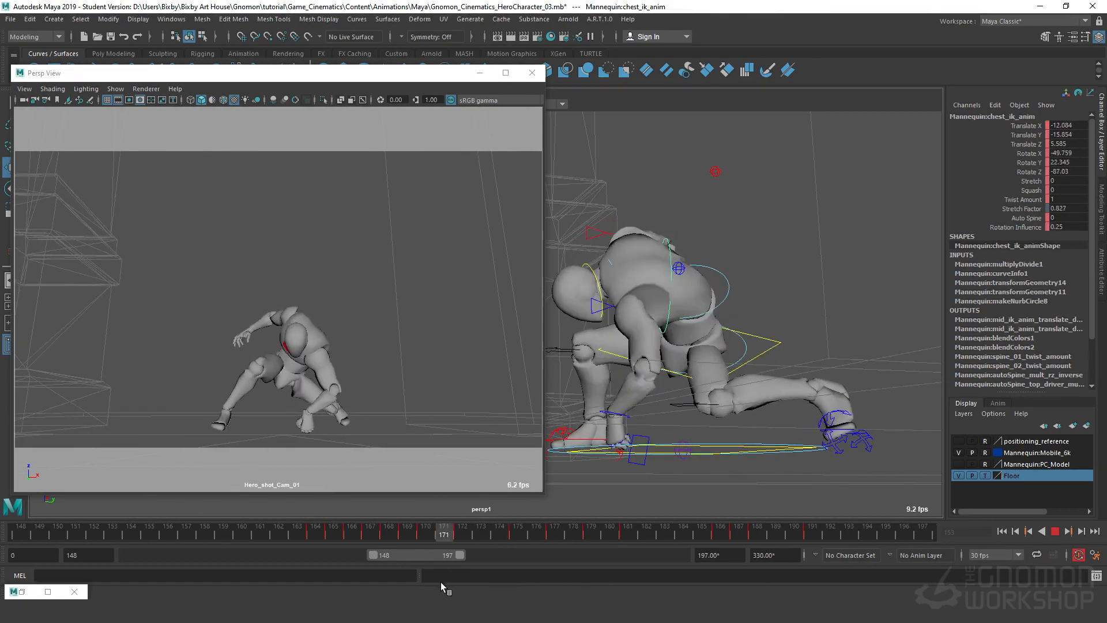
key(alt+v)
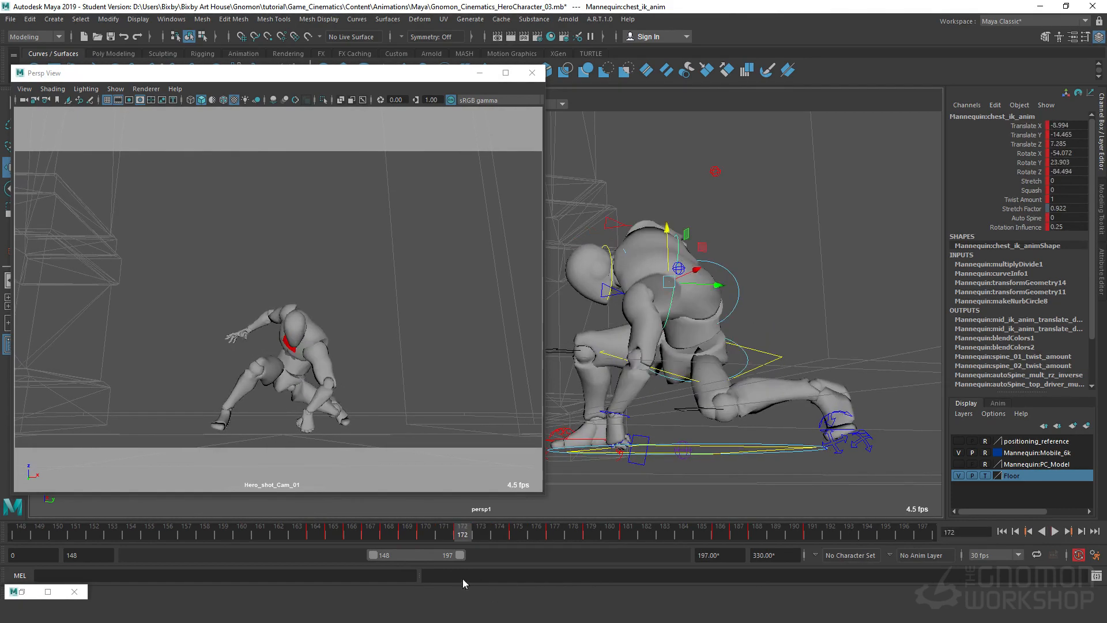
Tilt the body control at frame 175 to about 32.8 in Rotate X, with the Outliner window moved over the camera view.
click(766, 355)
drag(1106, 202, 462, 130)
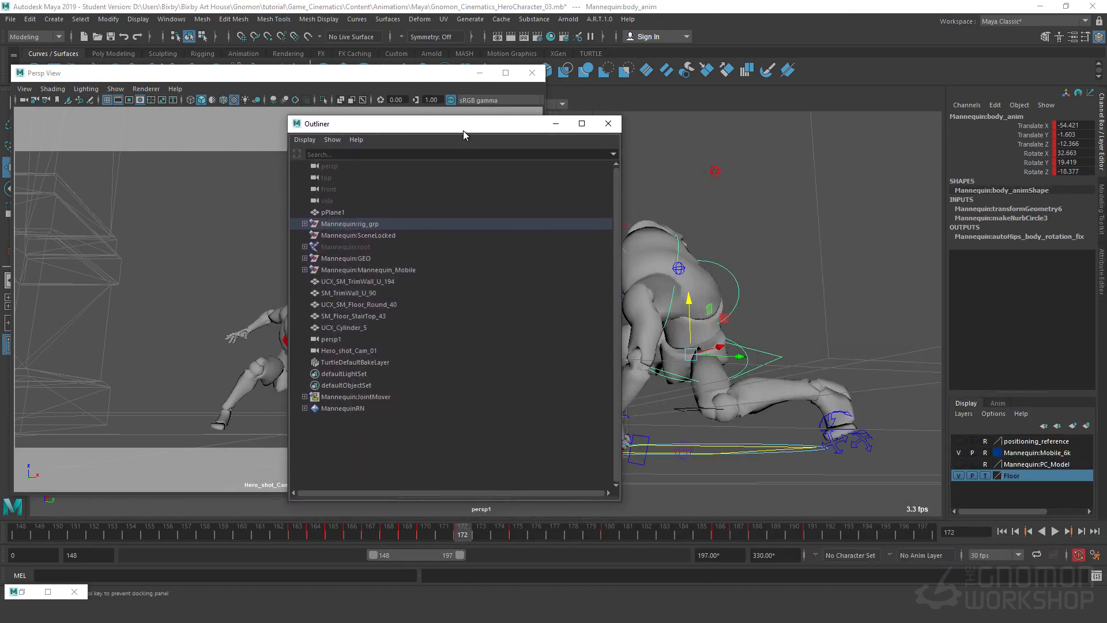
click(432, 526)
mouse_move(432, 527)
mouse_down()
mouse_move(412, 532)
mouse_move(527, 540)
mouse_move(513, 542)
mouse_up()
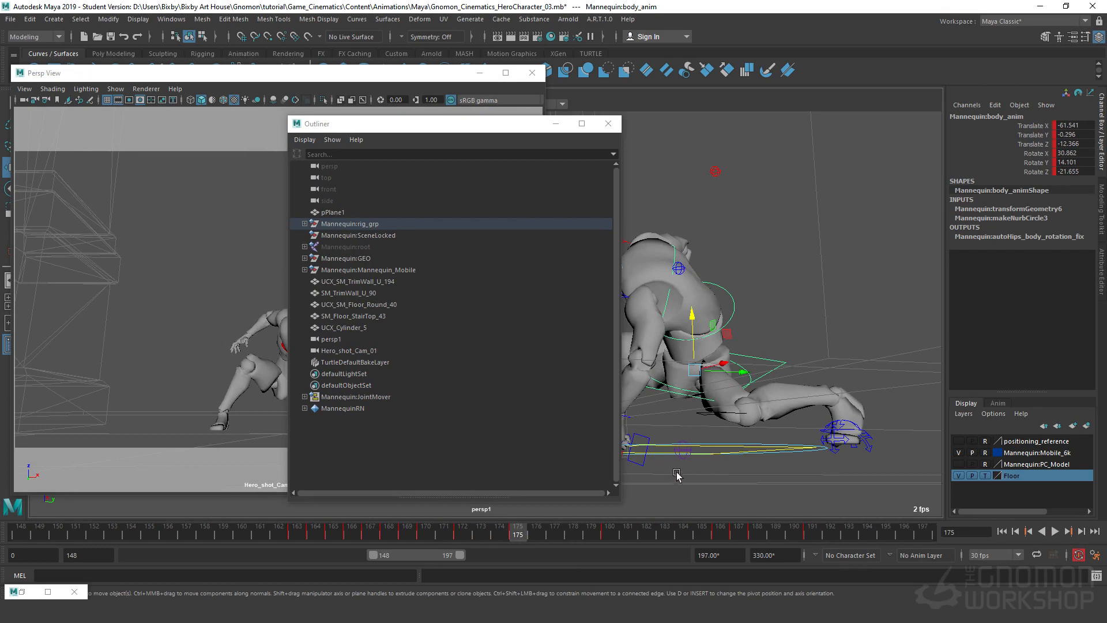
alt+drag(700, 463, 765, 478)
key(e)
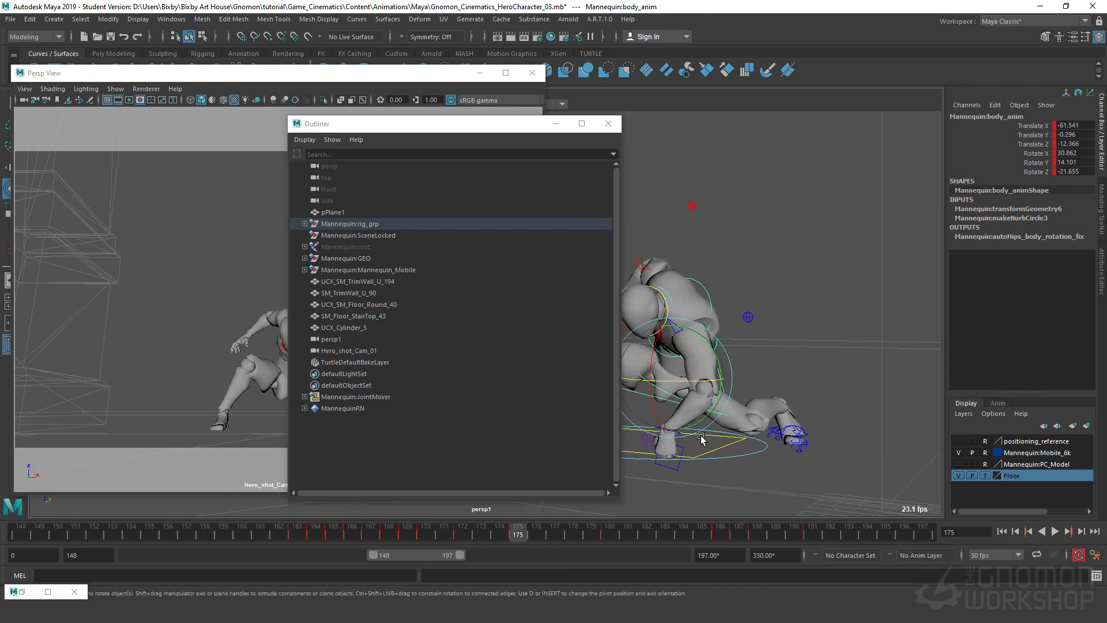
alt+drag(701, 438, 715, 391)
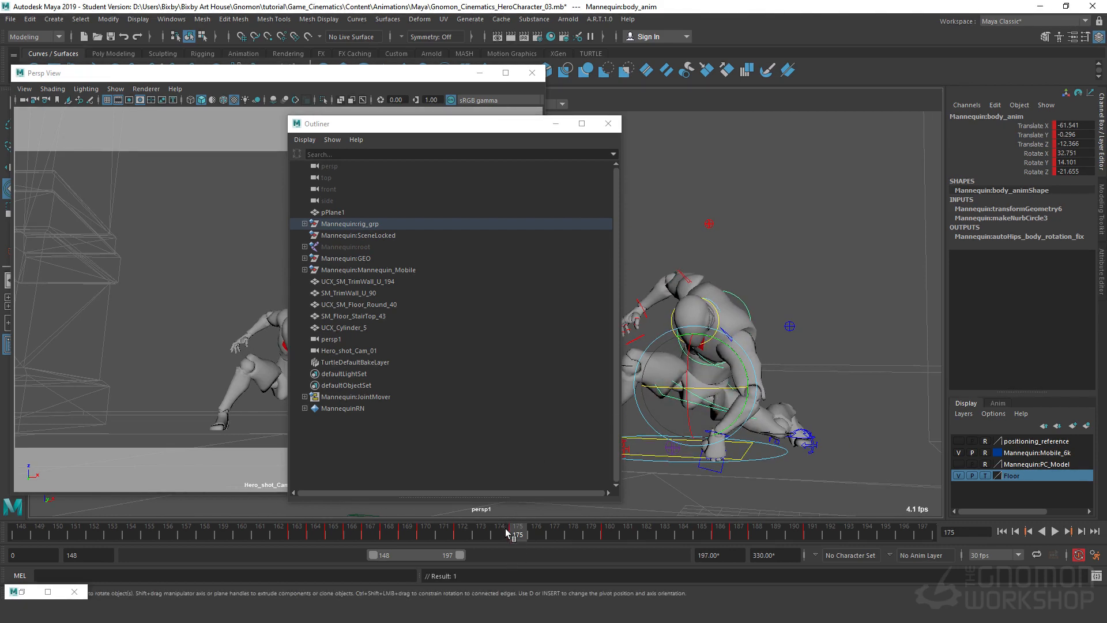
Move the Outliner window off the camera view and play back the landing up to frame 191 to examine the body motion.
mouse_move(506, 534)
mouse_down()
mouse_move(449, 538)
mouse_move(538, 545)
mouse_move(640, 532)
mouse_move(499, 533)
mouse_up()
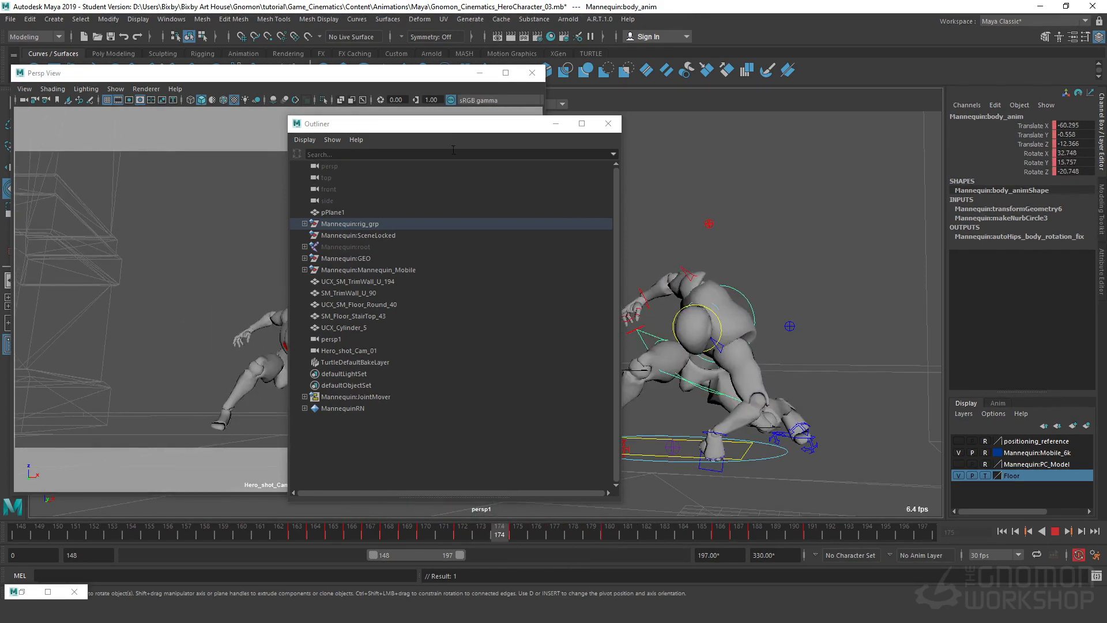
drag(444, 129, 480, 136)
click(644, 131)
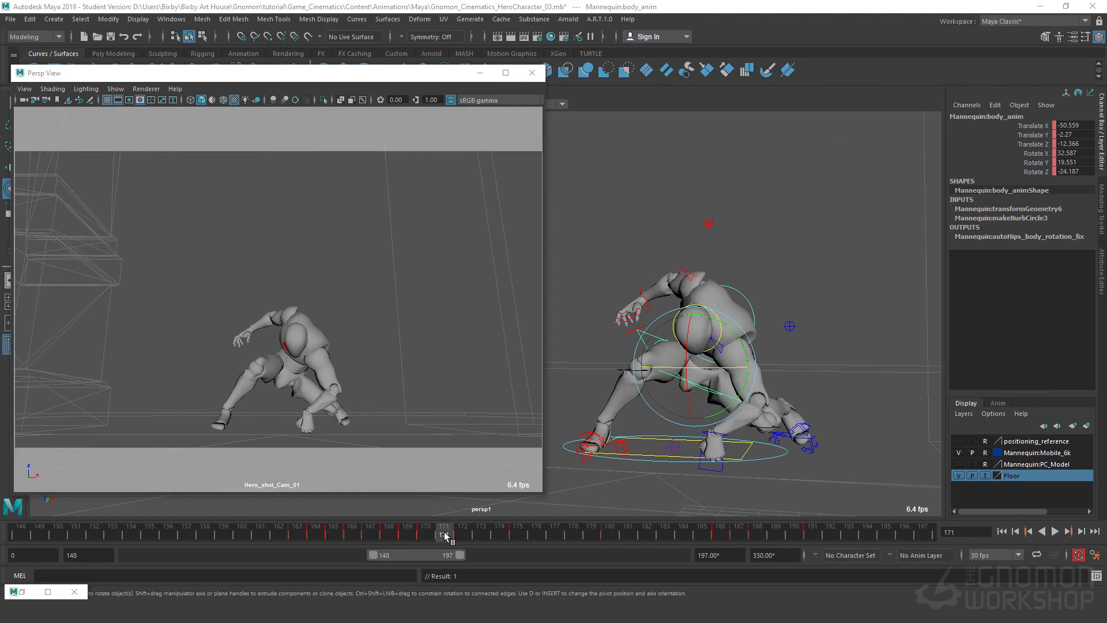
click(1055, 531)
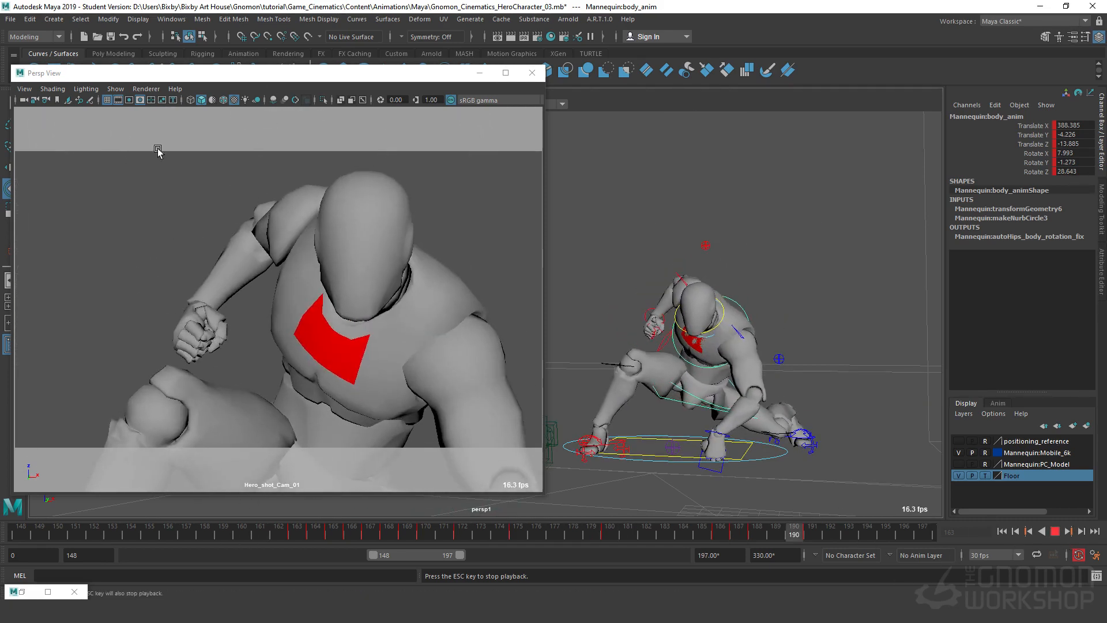
key(Escape)
click(25, 89)
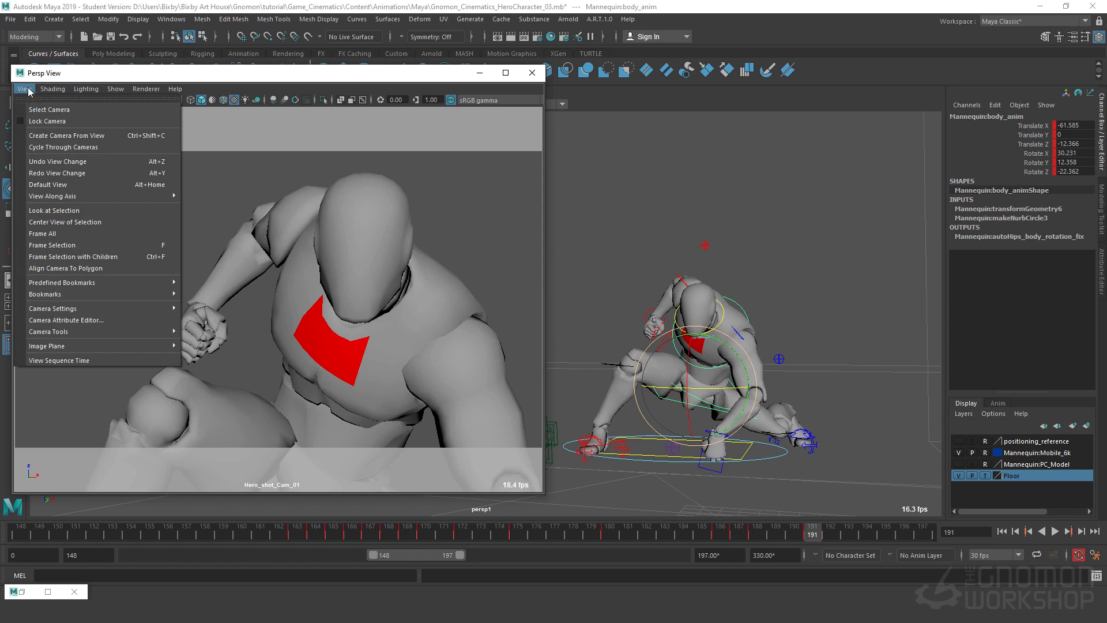
mouse_move(87, 309)
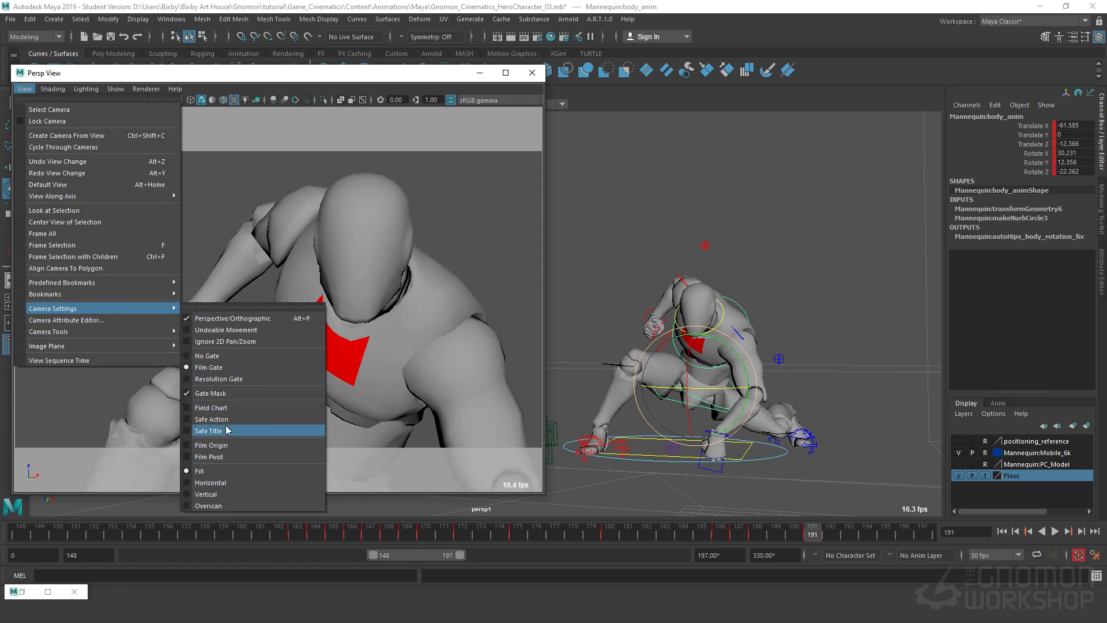
click(403, 145)
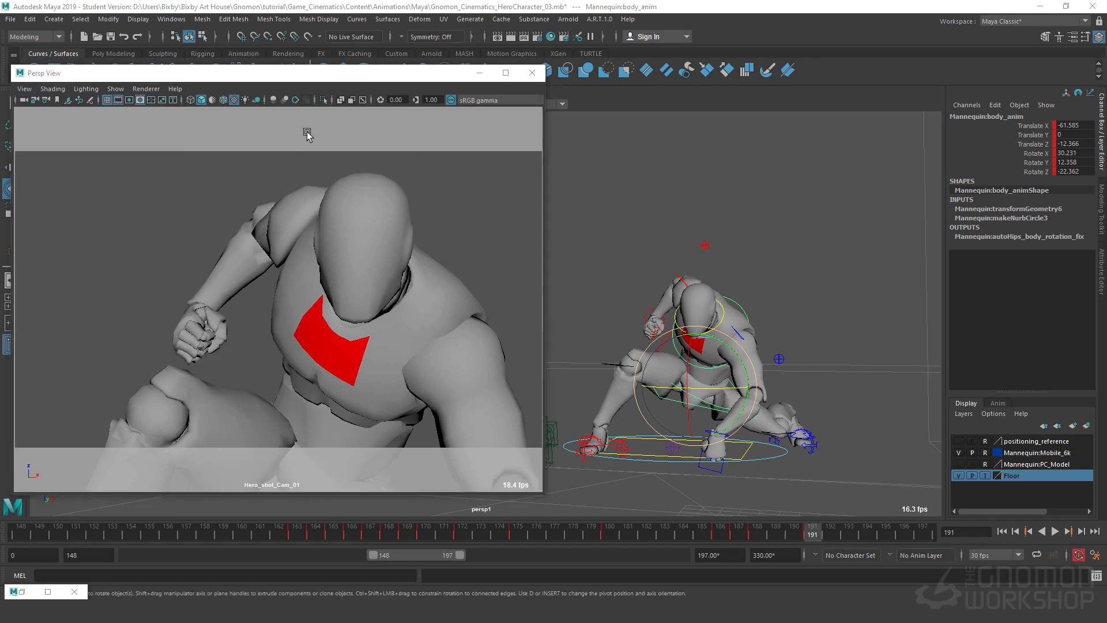
Tilt the body control at frame 175 to about 33.5 in Rotate X, with the Outliner window back over the camera view.
drag(465, 111, 898, 216)
drag(388, 539, 413, 540)
drag(805, 214, 393, 138)
drag(396, 538, 519, 528)
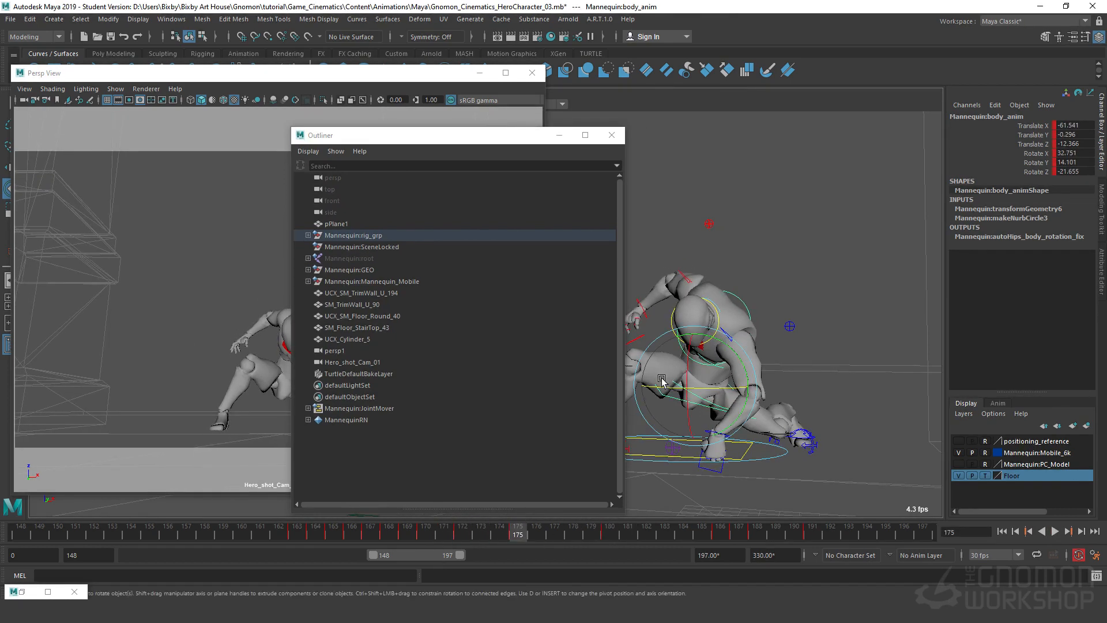
drag(710, 387, 711, 389)
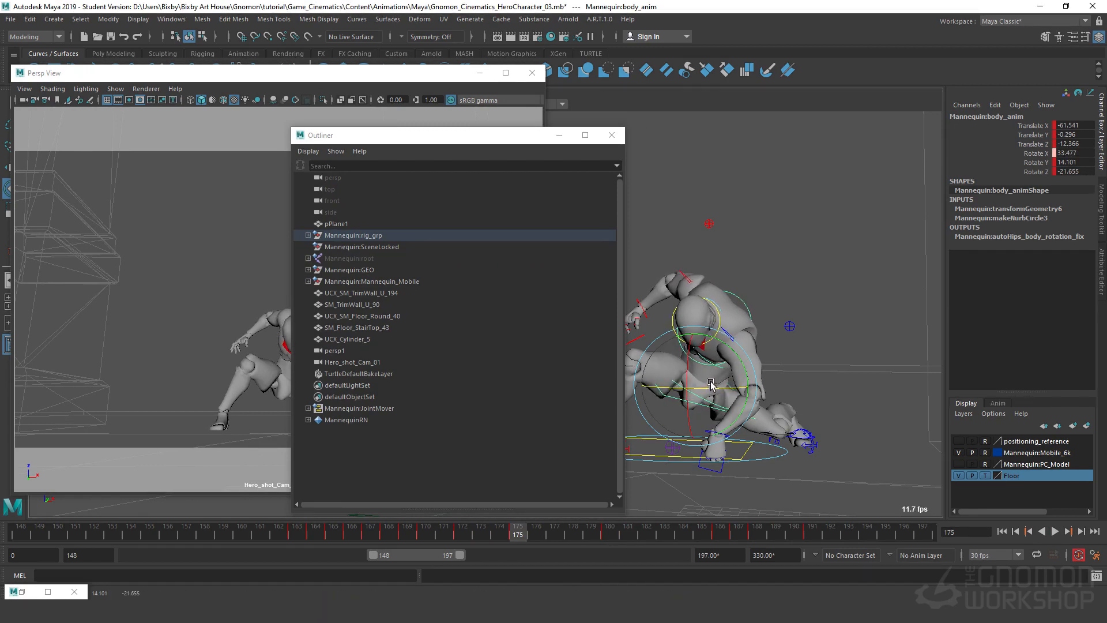
Move the Outliner window away, play back the landing from frame 166 and scrub back to frame 169 to examine the motion.
drag(474, 539, 353, 534)
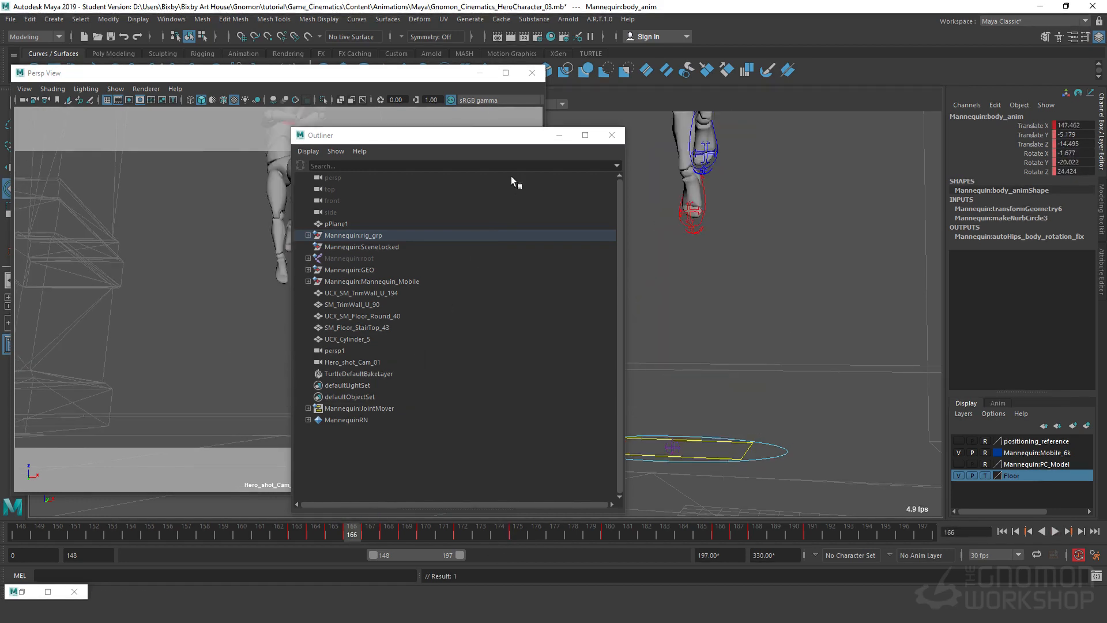
drag(514, 138, 0, 138)
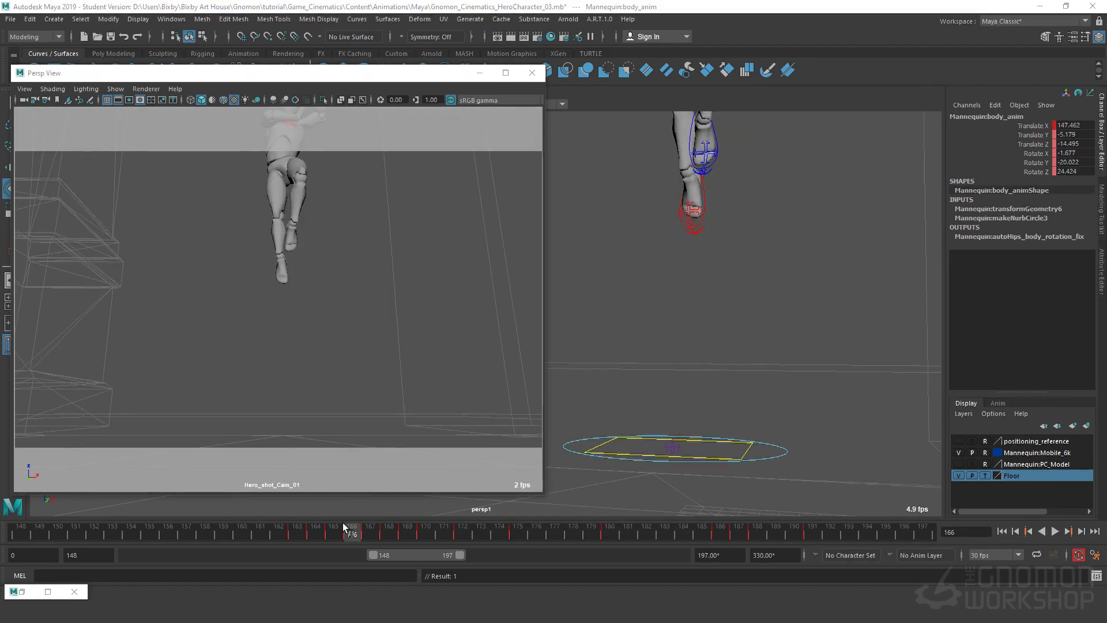
click(1054, 532)
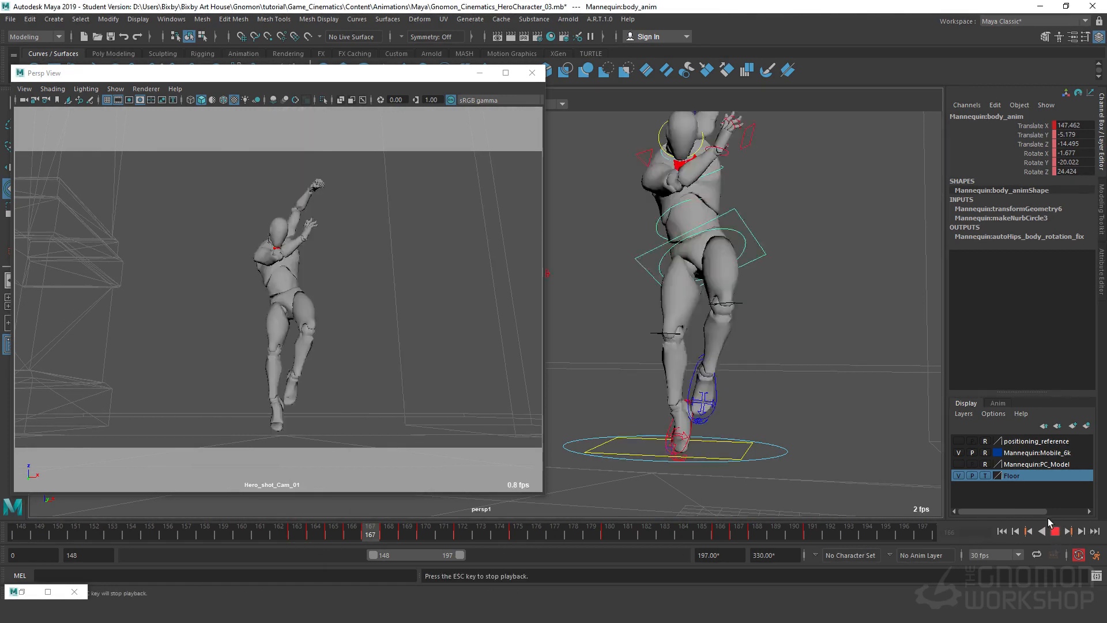
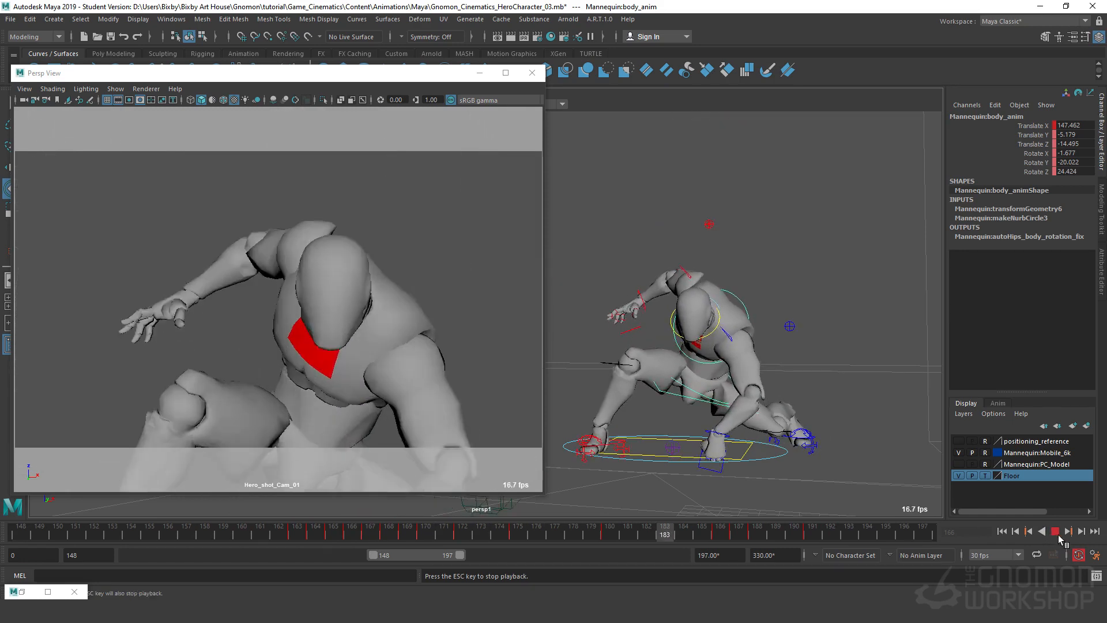
key(Escape)
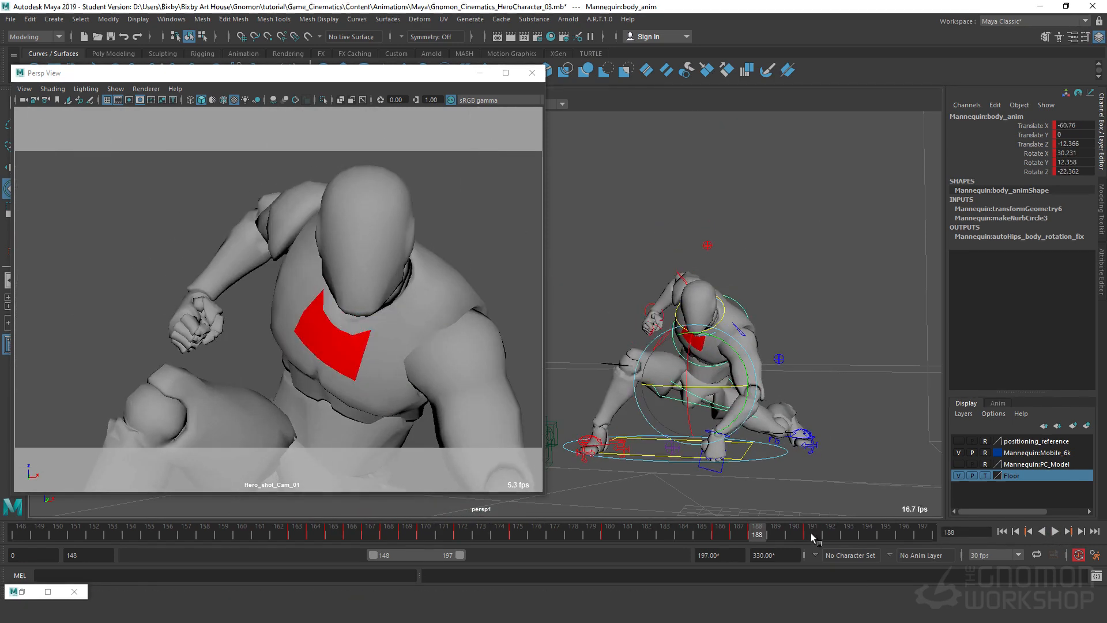
key(alt+v)
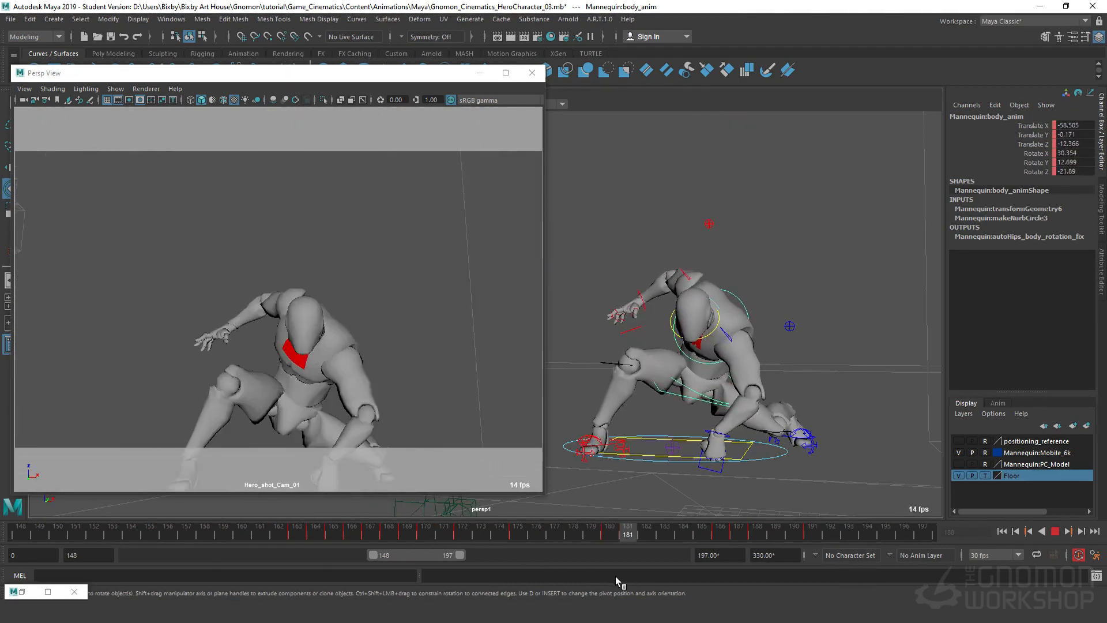
key(alt+v)
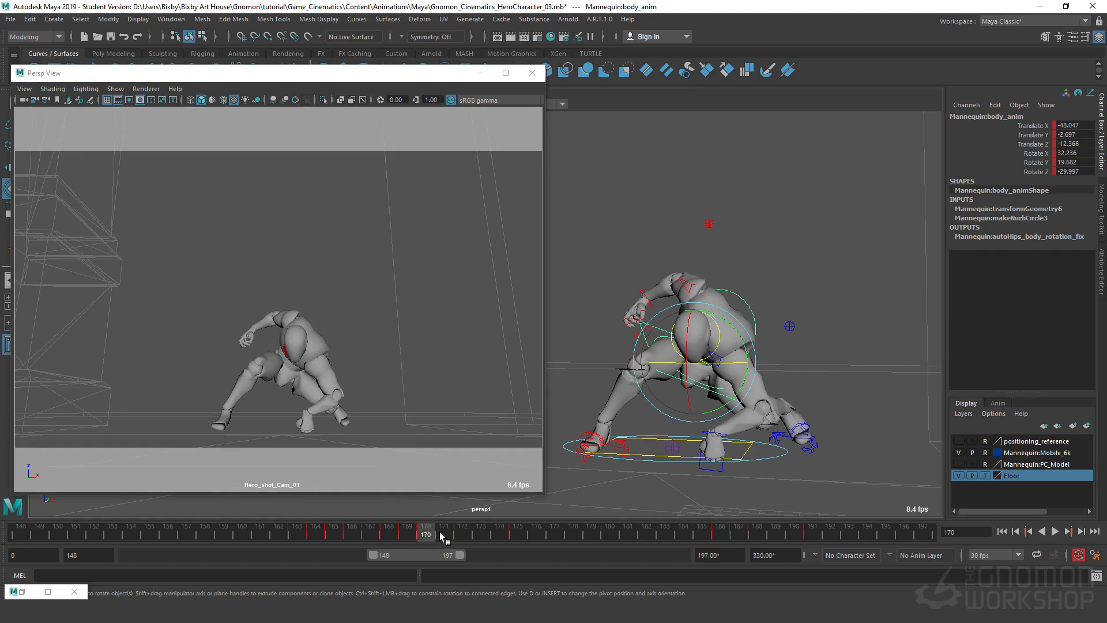
key(alt+v)
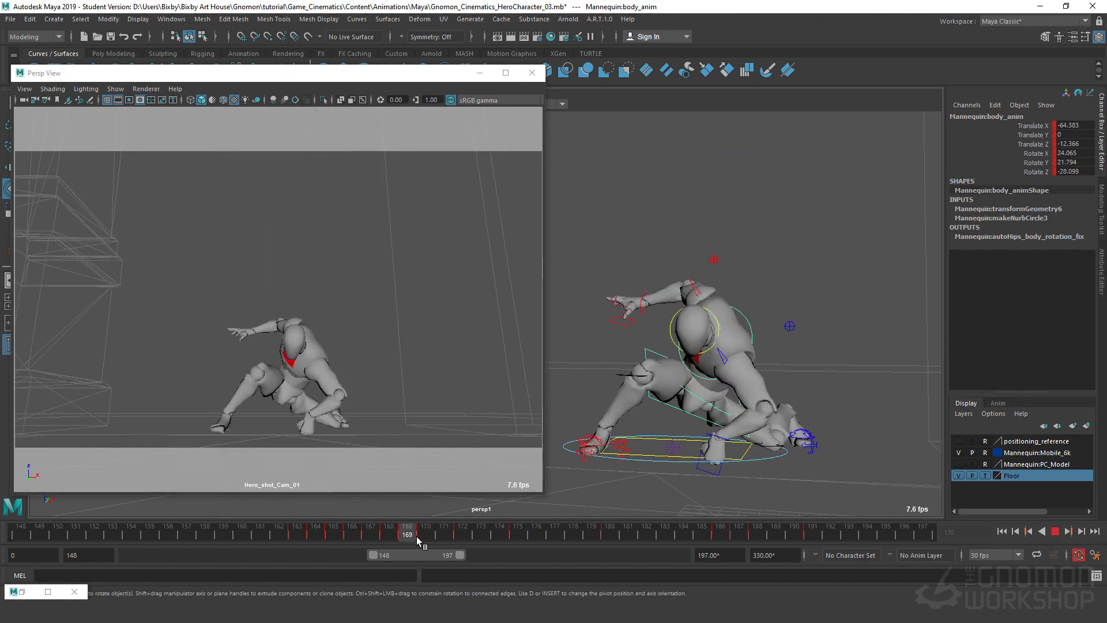
click(415, 537)
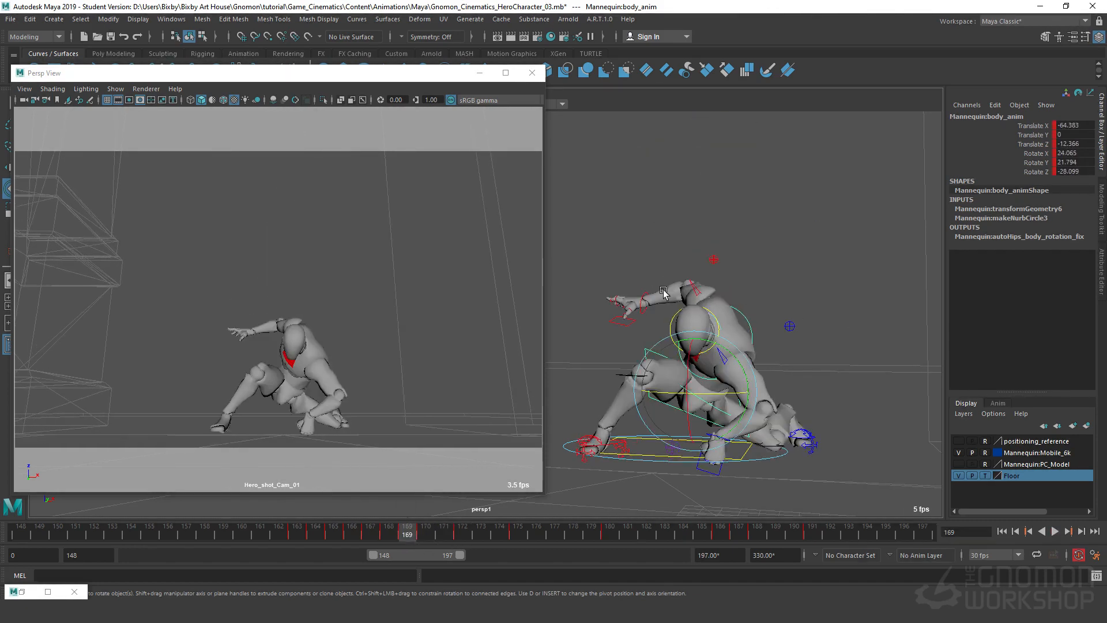
Select the right wrist control, compare its pose at frames 169 and 170, and narrow the Persp View window.
click(644, 294)
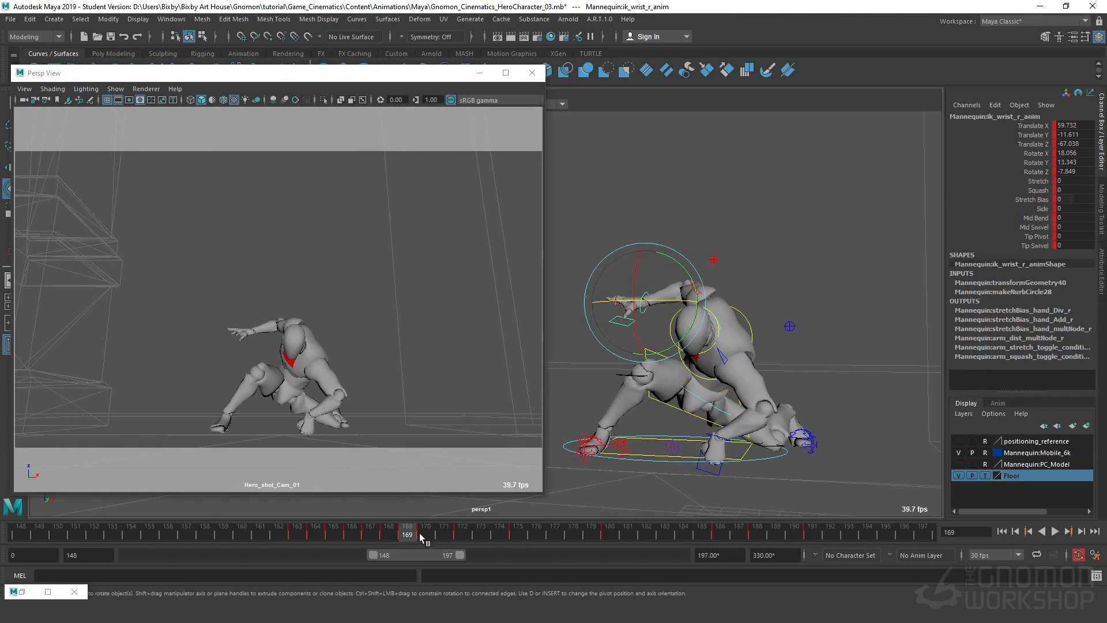
mouse_move(420, 534)
mouse_down()
mouse_move(480, 534)
mouse_move(424, 530)
mouse_up()
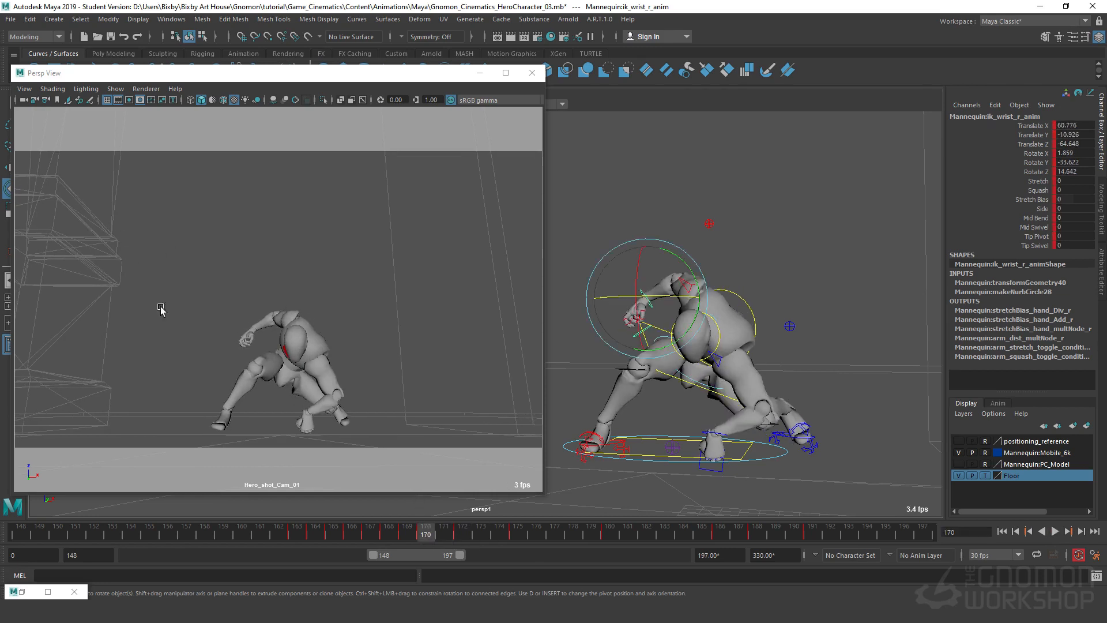
alt+drag(690, 380, 996, 425)
alt+right_drag(768, 352, 504, 340)
drag(504, 341, 493, 341)
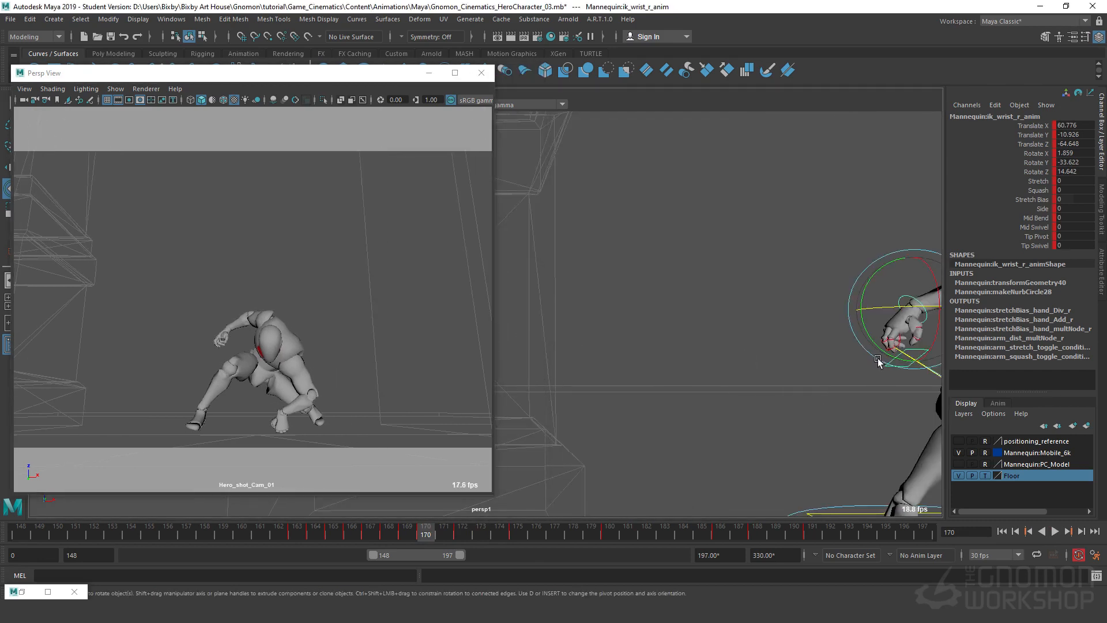
Select only the right hand's finger controls at frame 170, leaving the wrist control out of the selection.
alt+drag(724, 373, 477, 355)
alt+middle_drag(922, 374, 832, 364)
alt+right_drag(637, 369, 742, 369)
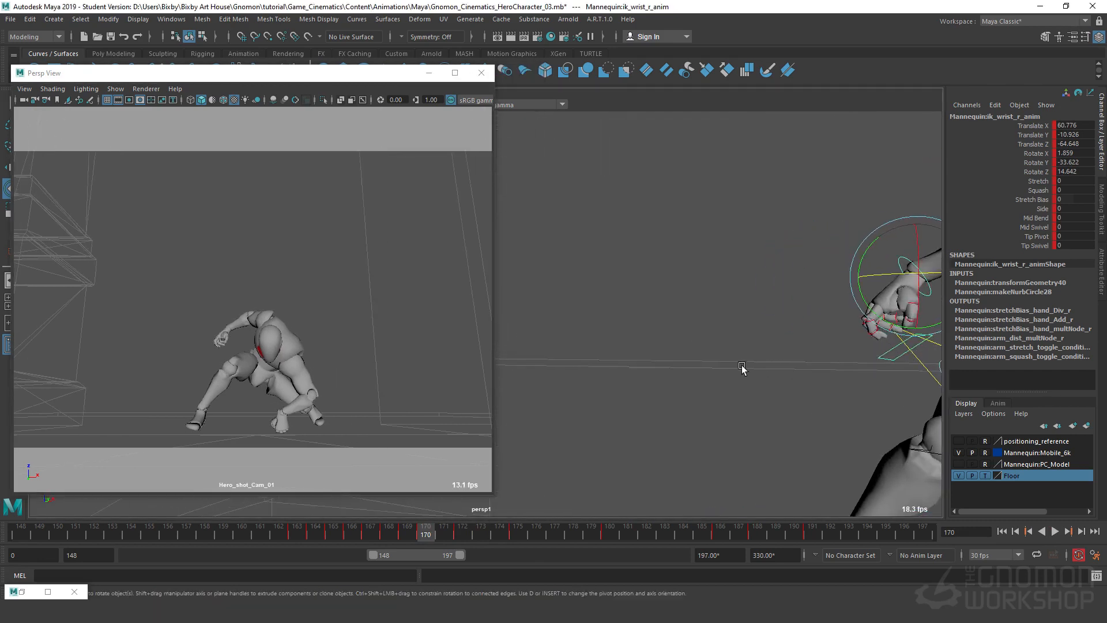
alt+drag(648, 362, 523, 346)
alt+middle_drag(645, 359, 685, 360)
click(572, 185)
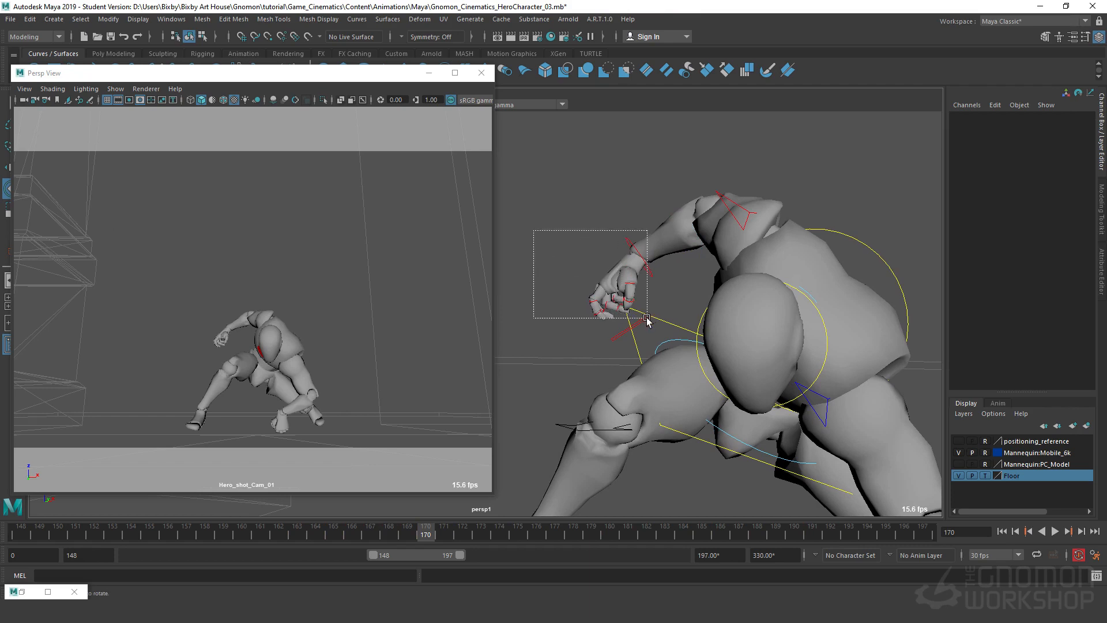
drag(648, 318, 647, 318)
click(645, 323)
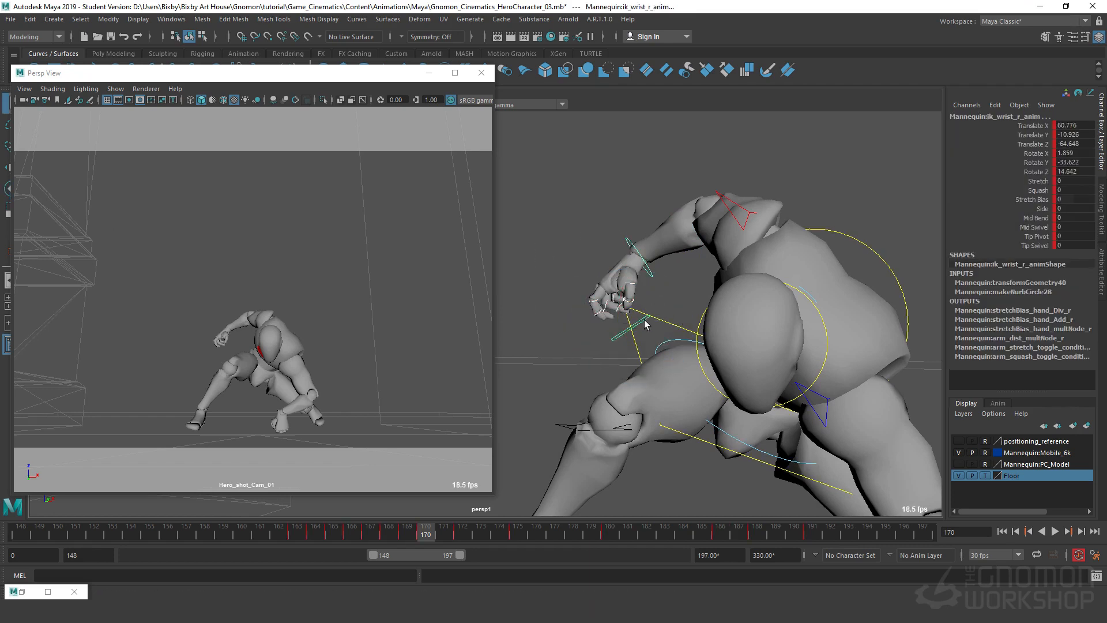
mouse_move(417, 530)
mouse_down()
mouse_move(386, 529)
mouse_move(511, 532)
mouse_move(381, 537)
mouse_move(425, 538)
mouse_up()
key(ctrl+z)
click(629, 244)
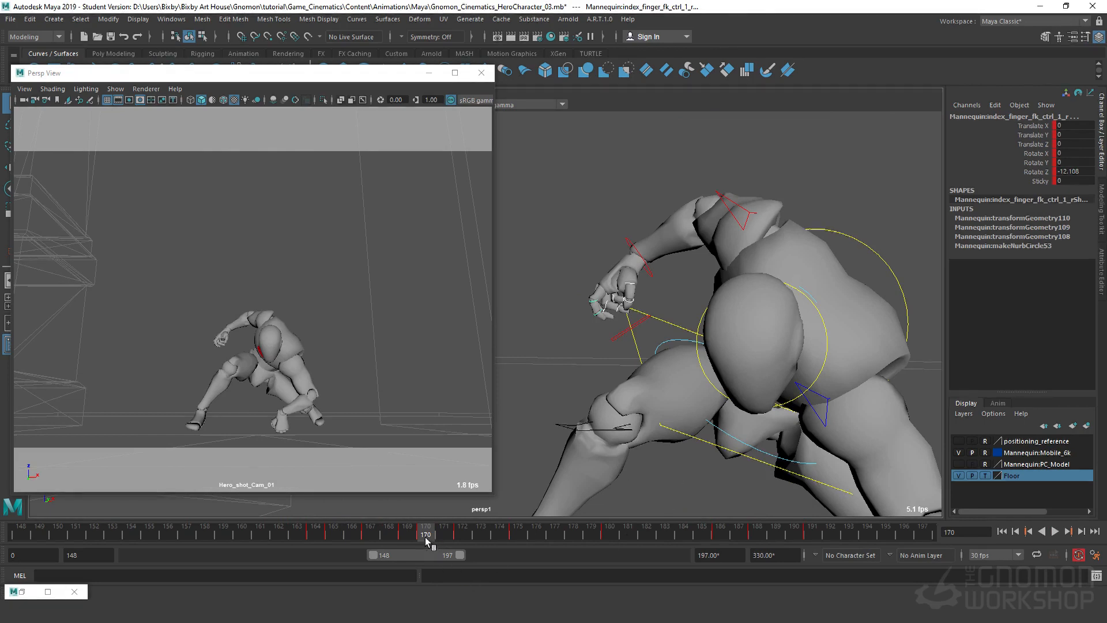
Delete the right finger controls' keys at frame 172.
key(alt+v)
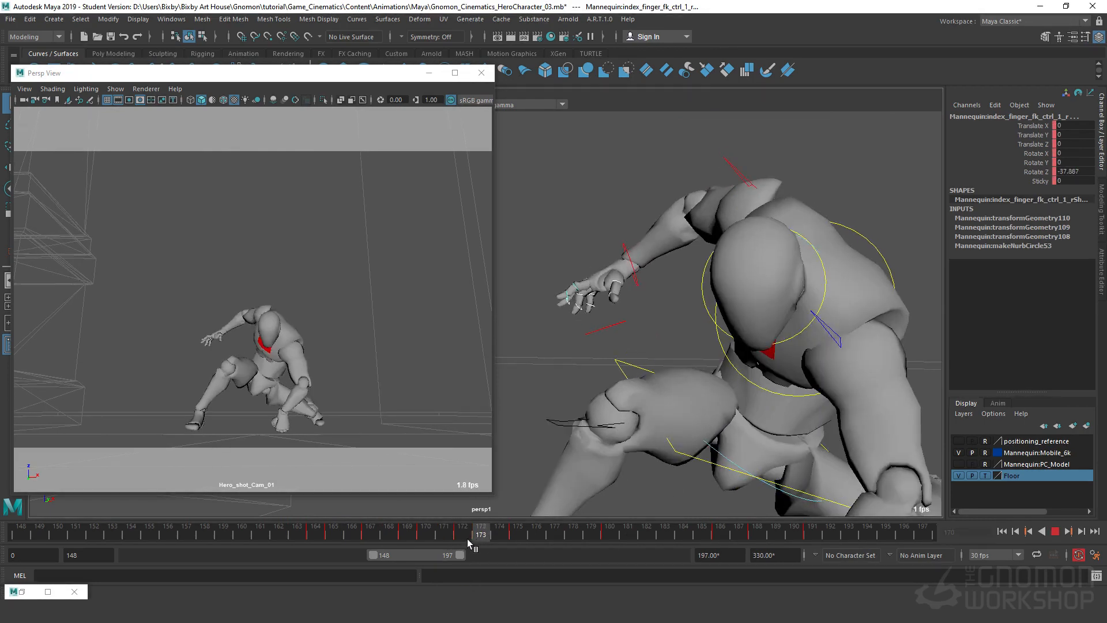
click(467, 539)
right_click(468, 537)
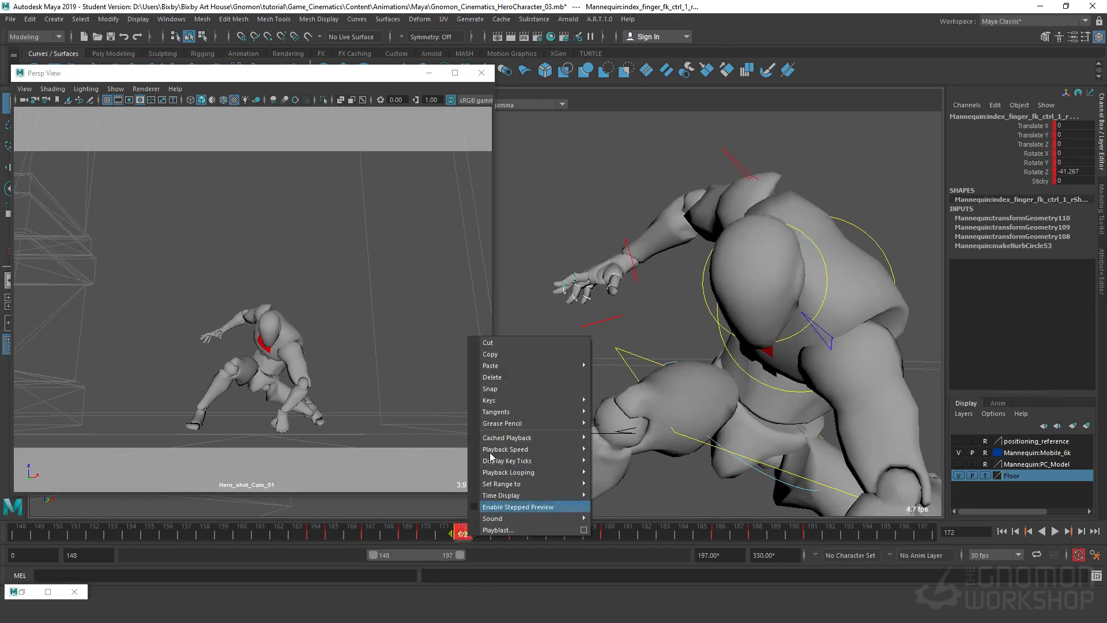
click(501, 377)
Move the right finger controls' keys from frame 170 to frame 172.
click(415, 534)
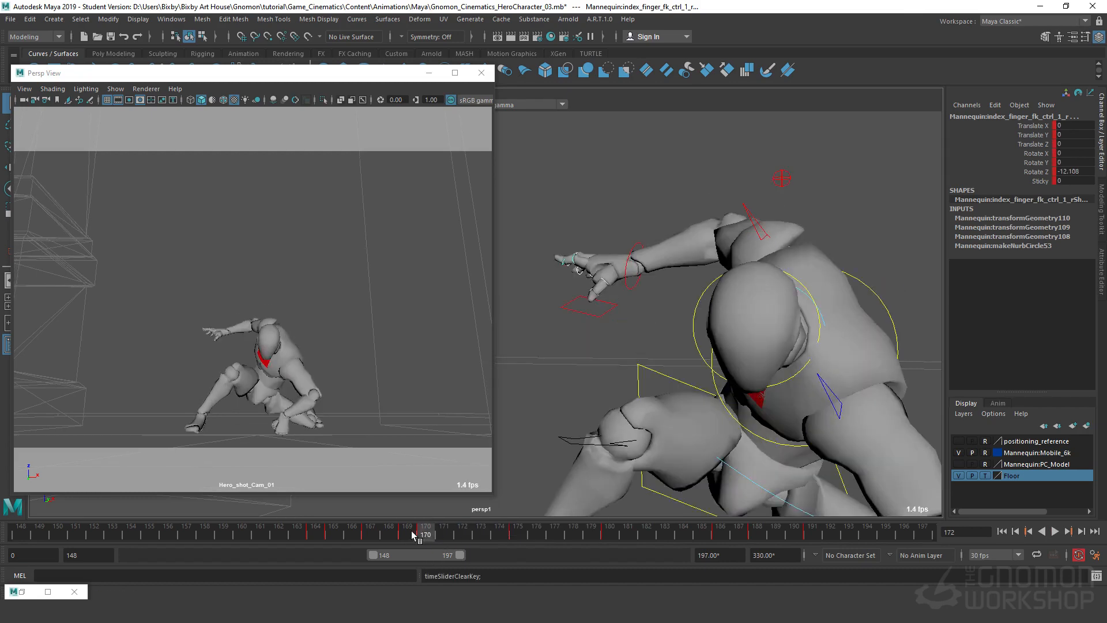
key(alt+v)
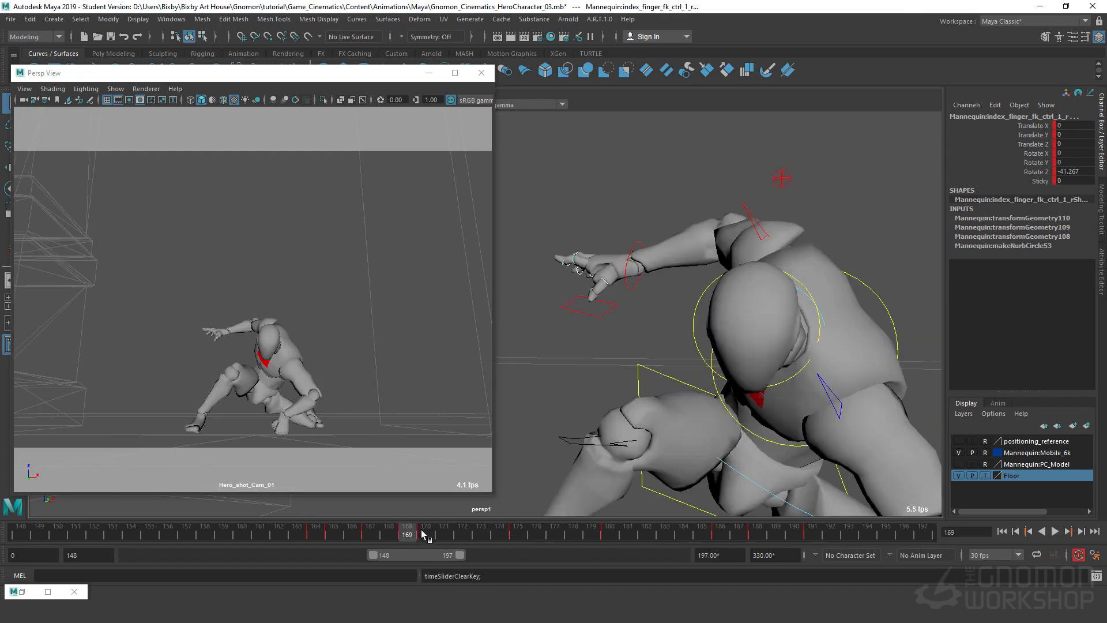
double_click(423, 532)
double_click(426, 532)
shift+click(425, 535)
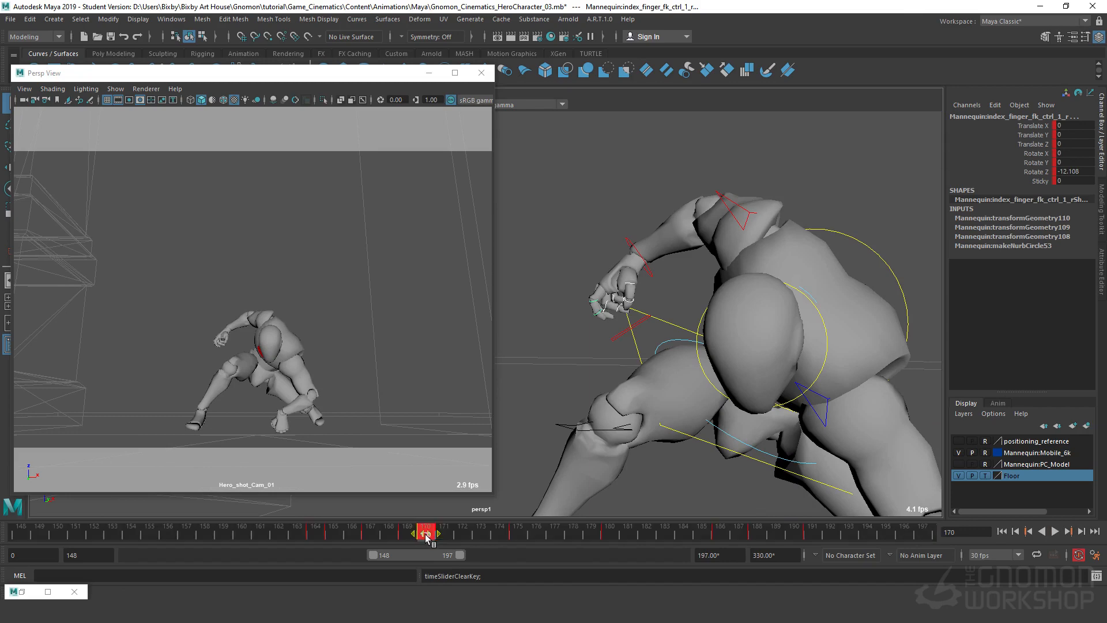
drag(428, 535, 463, 534)
Play back the landing to examine the right hand's finger timing, and scrub to frame 168.
click(396, 534)
key(alt+v)
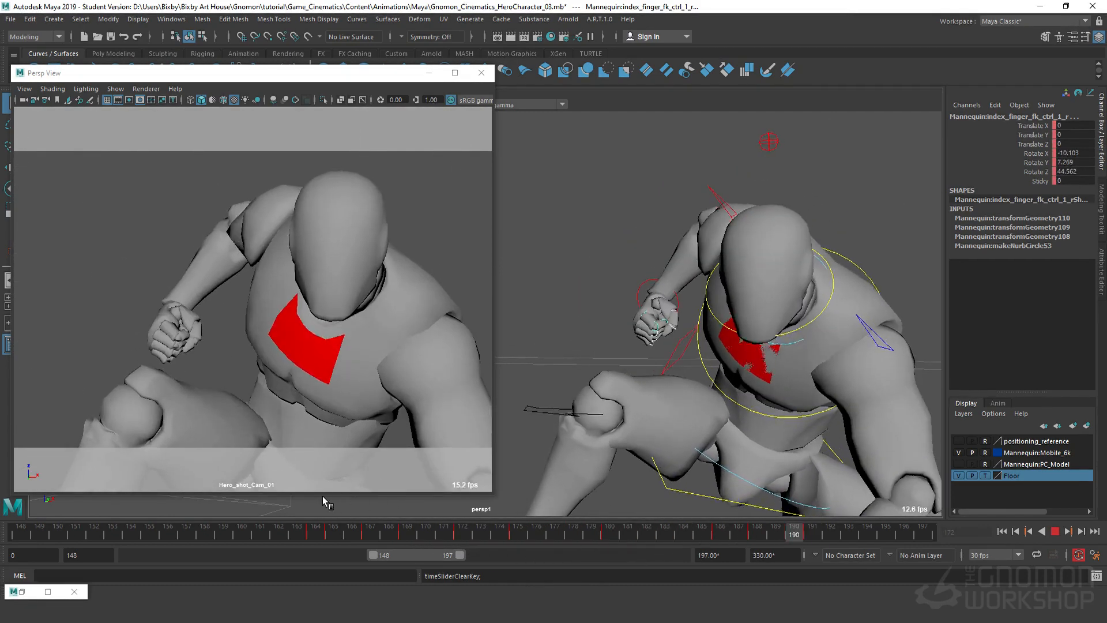
click(320, 532)
click(1059, 533)
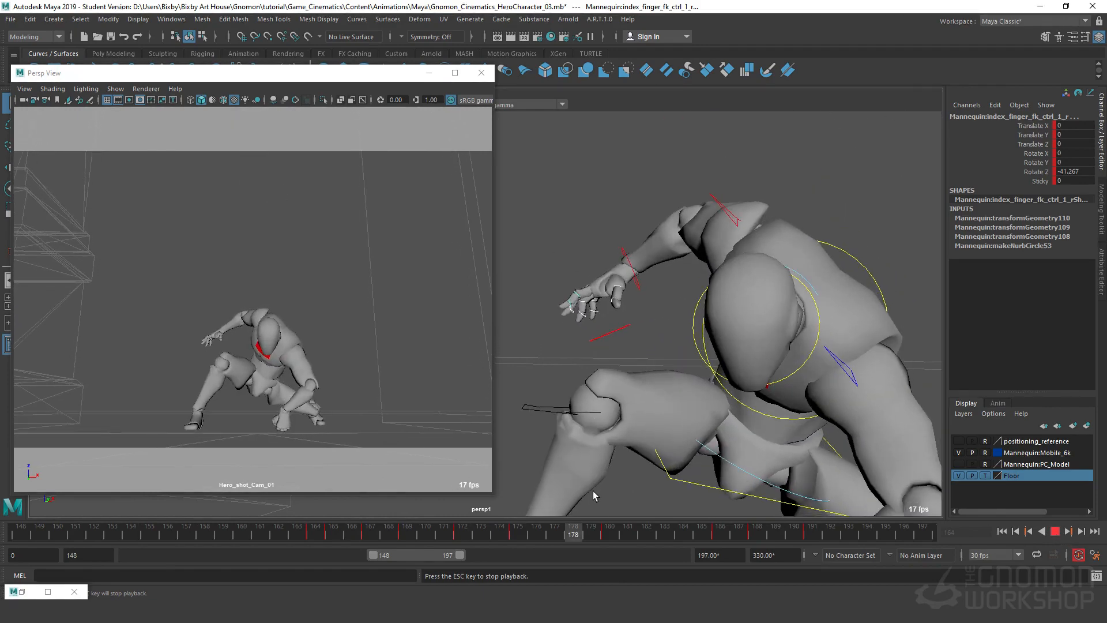
mouse_move(379, 531)
mouse_down()
mouse_move(370, 532)
mouse_move(405, 532)
mouse_move(365, 534)
mouse_move(390, 534)
mouse_up()
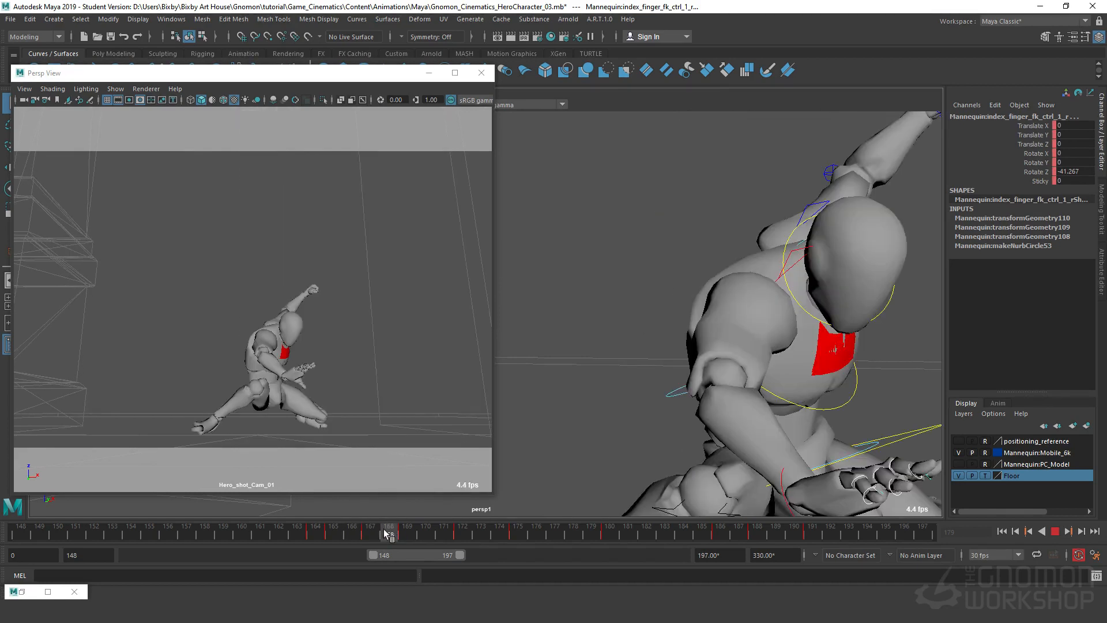
Rotate the chest control at frame 168 to about -61.4 in Rotate Z, move it to about -11.3, -23.4, -2.2, and compare with frame 167.
click(850, 405)
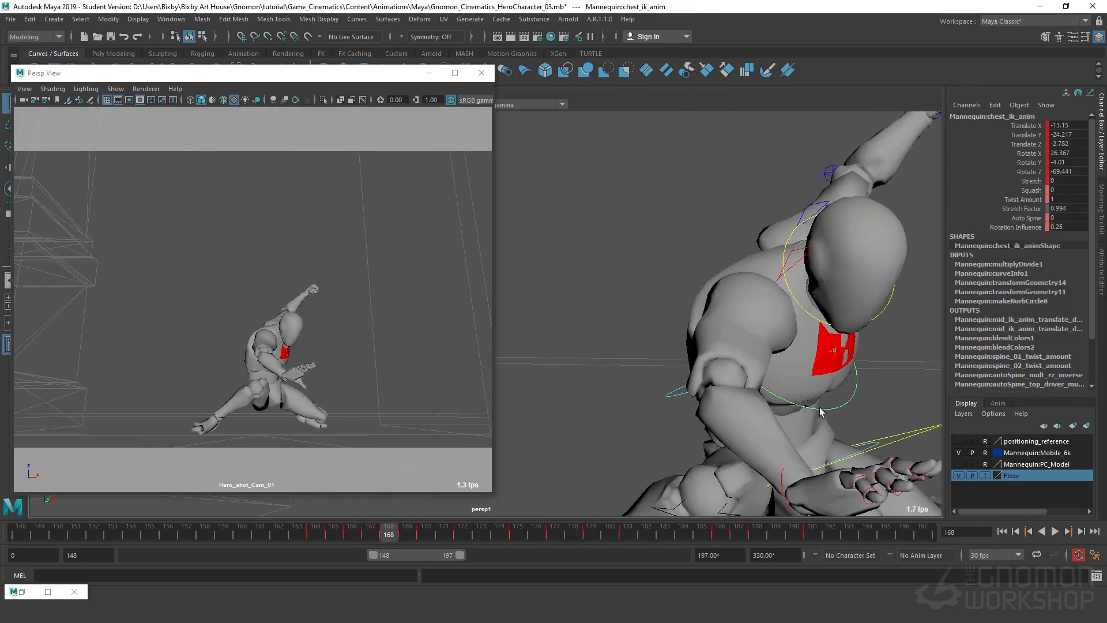
key(e)
drag(839, 355, 741, 304)
key(w)
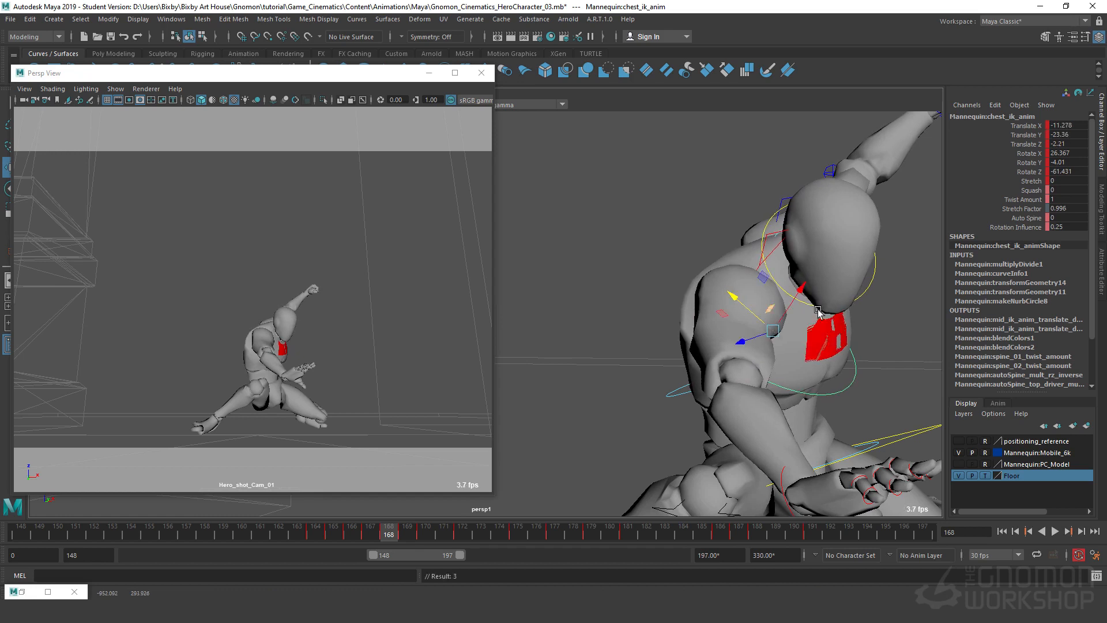
mouse_move(389, 528)
mouse_down()
mouse_move(371, 528)
mouse_move(399, 528)
mouse_move(354, 527)
mouse_move(371, 528)
mouse_up()
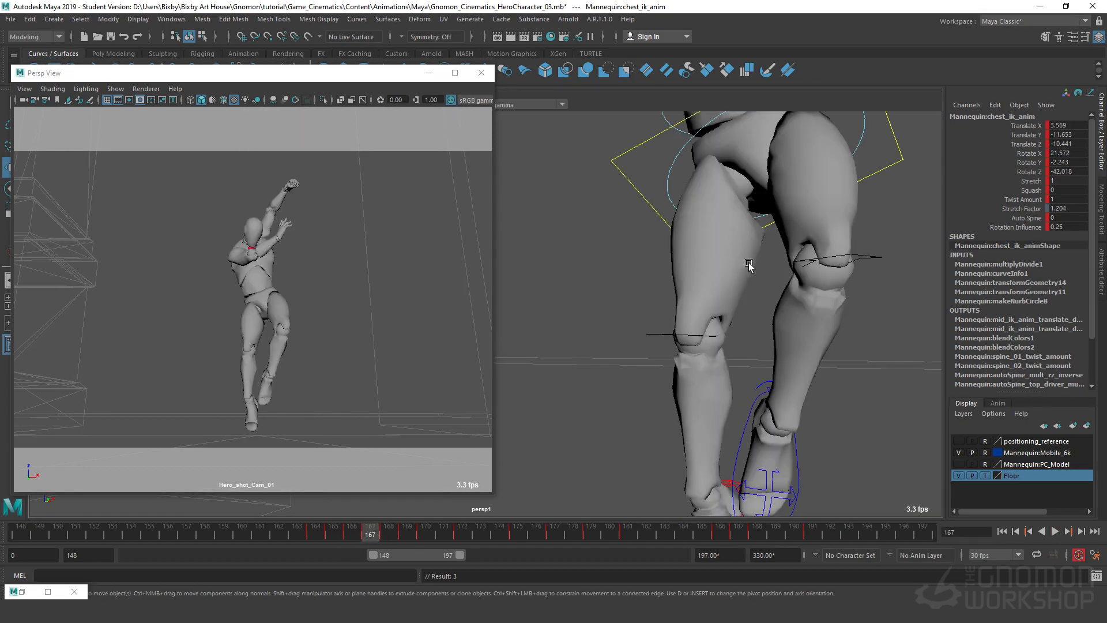
At frame 167, move the chest control to about 2.8, -11.2, -12.4 and rotate it to about 26.7, 3.4, -42.1.
alt+middle_drag(802, 281, 766, 346)
alt+right_drag(767, 346, 668, 272)
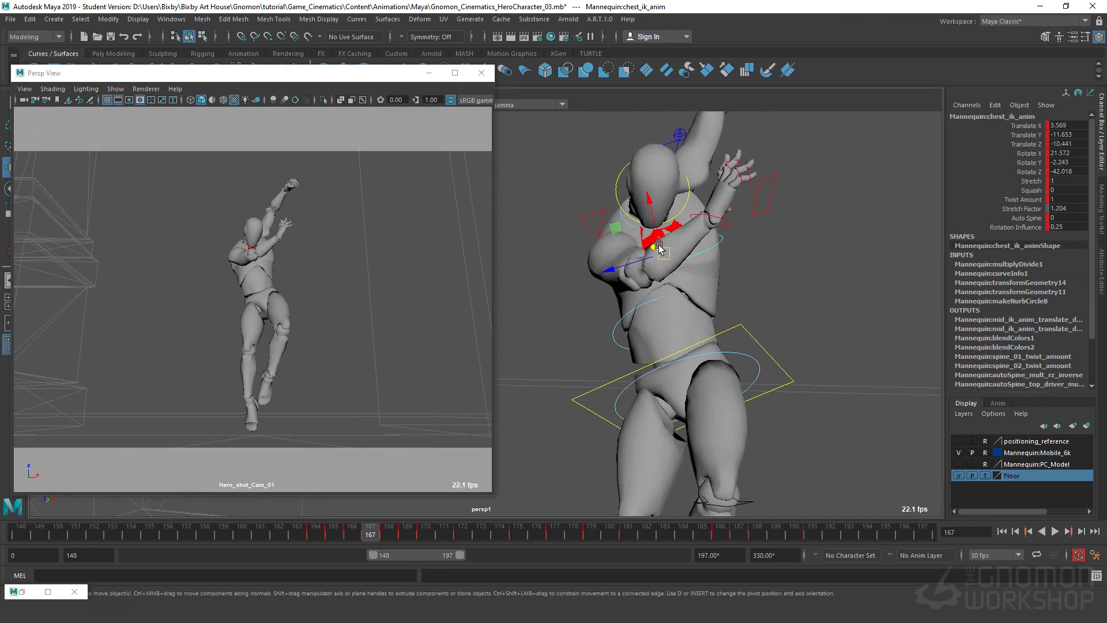
key(w)
drag(659, 246, 620, 237)
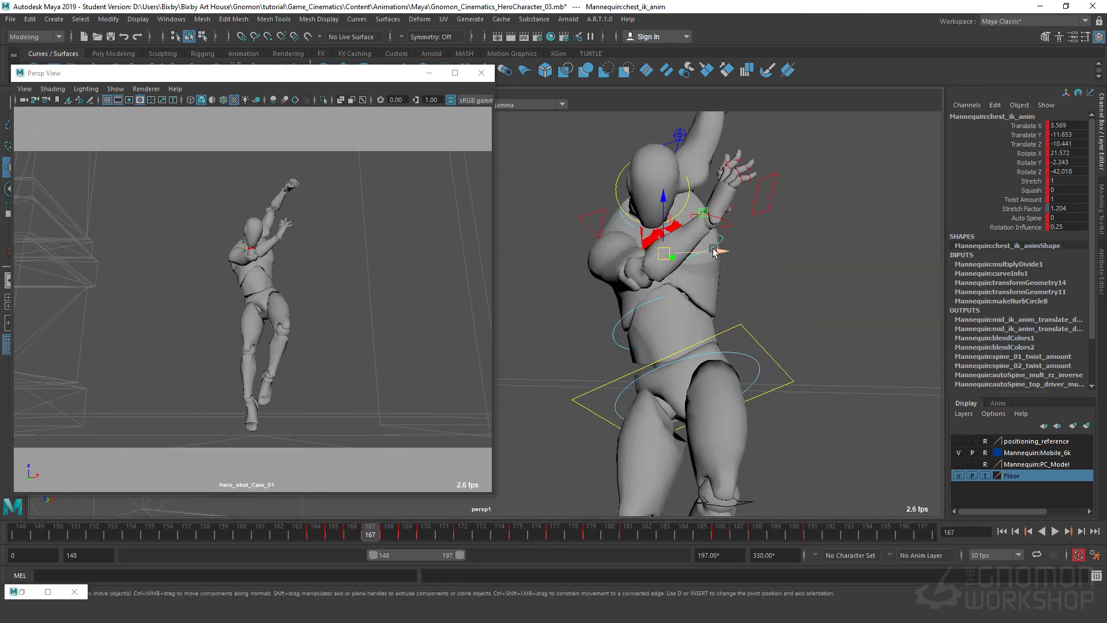
drag(721, 255, 630, 215)
key(e)
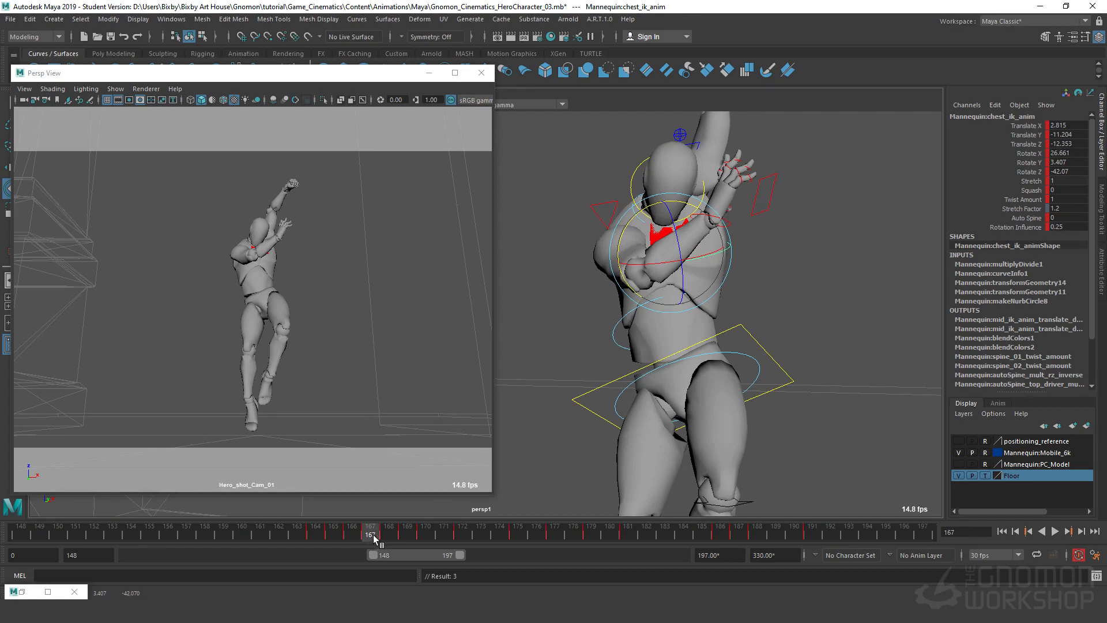
Play and scrub the landing motion between frames 164 and 171 to review the adjusted chest pose.
drag(372, 535, 323, 521)
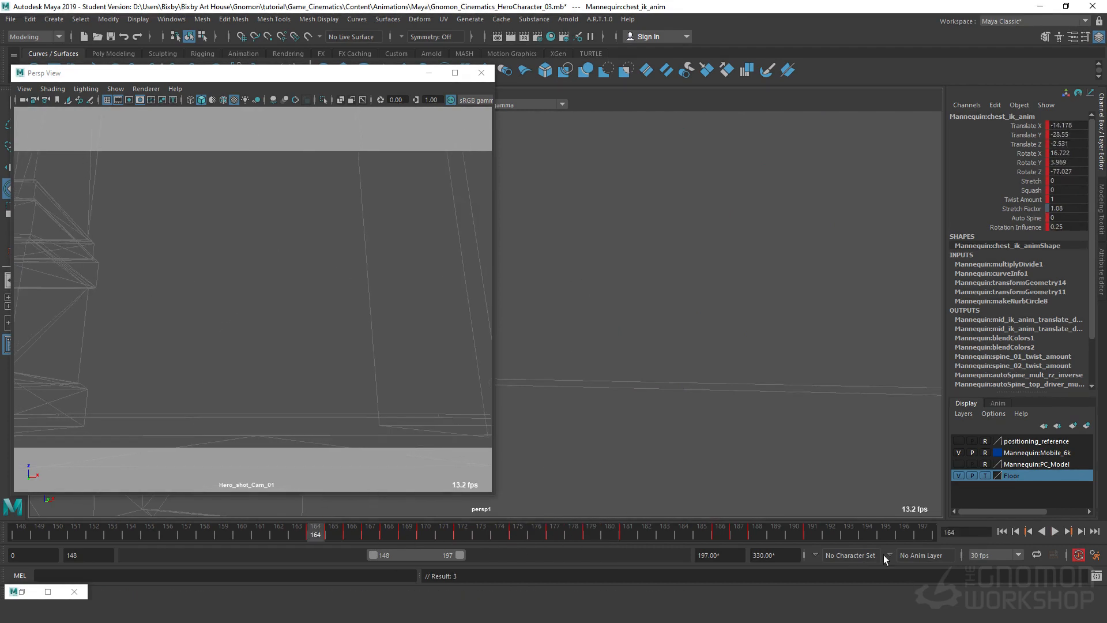
click(1056, 531)
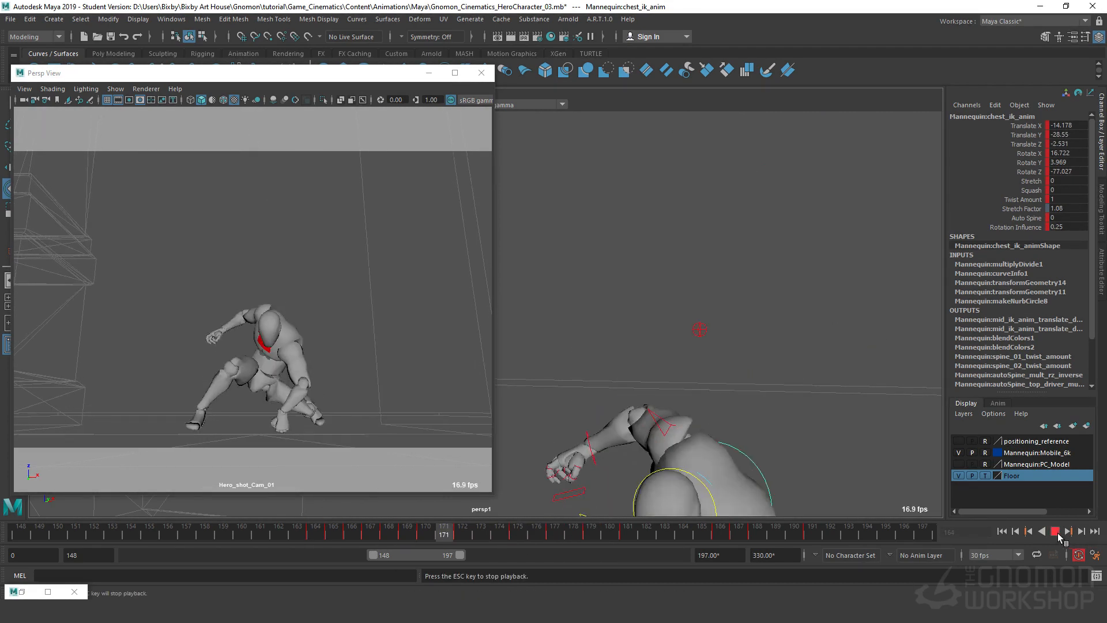
click(385, 536)
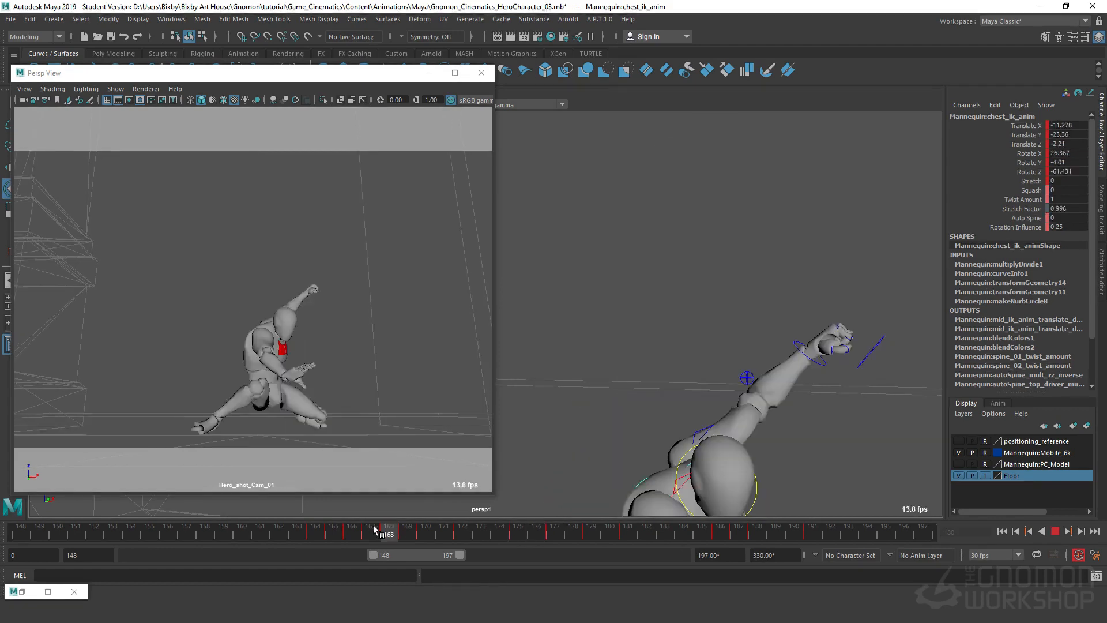
drag(386, 536, 417, 534)
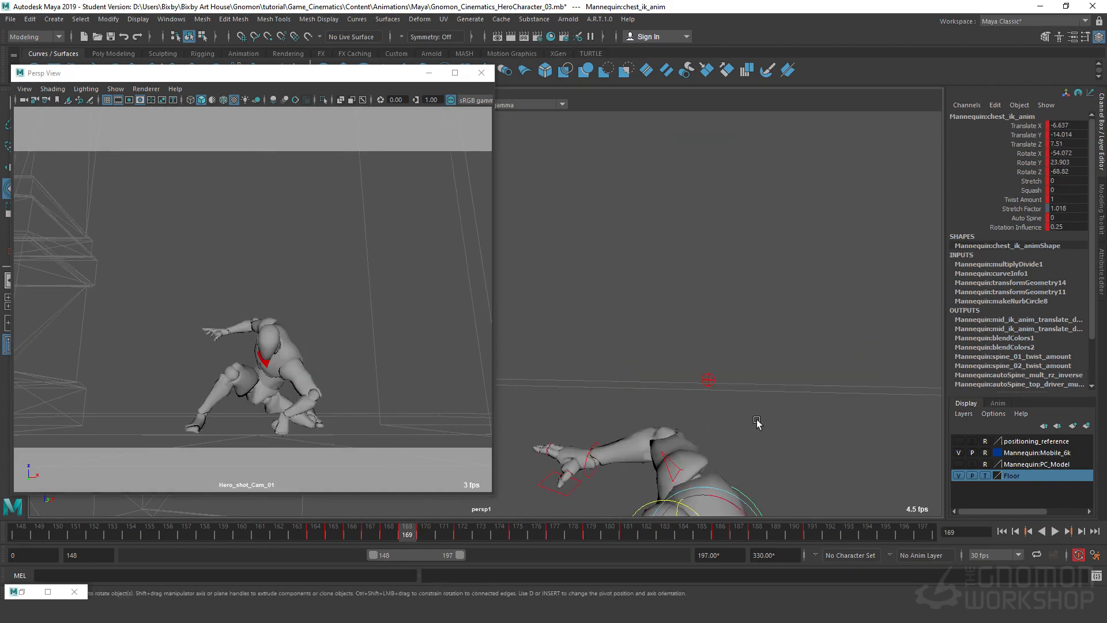
Select the right hand's finger controls at frame 169 and review the finger motion through frame 171.
alt+right_drag(725, 334, 812, 329)
alt+middle_drag(640, 358, 642, 305)
alt+drag(643, 306, 765, 213)
alt+right_drag(773, 254, 910, 265)
alt+drag(910, 267, 633, 228)
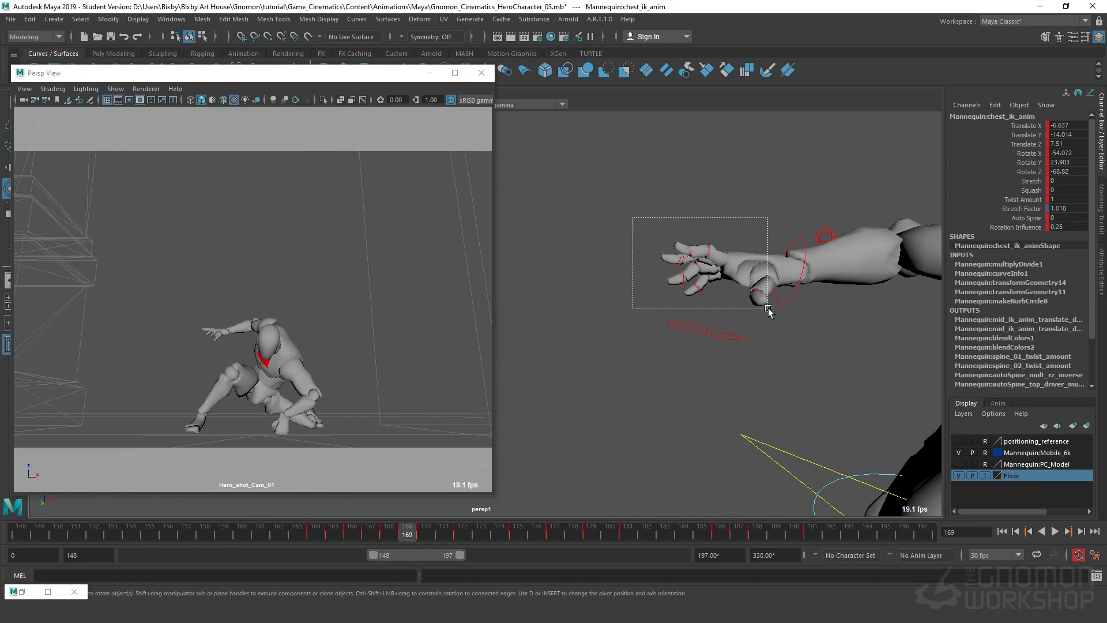
drag(768, 311, 770, 312)
click(403, 535)
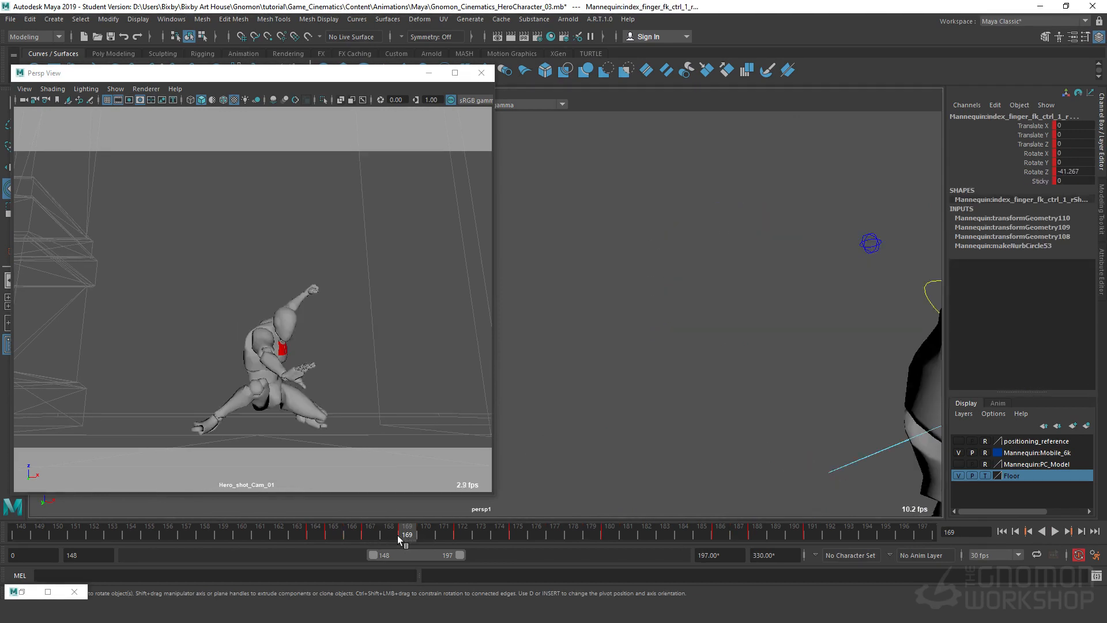
drag(394, 535, 424, 535)
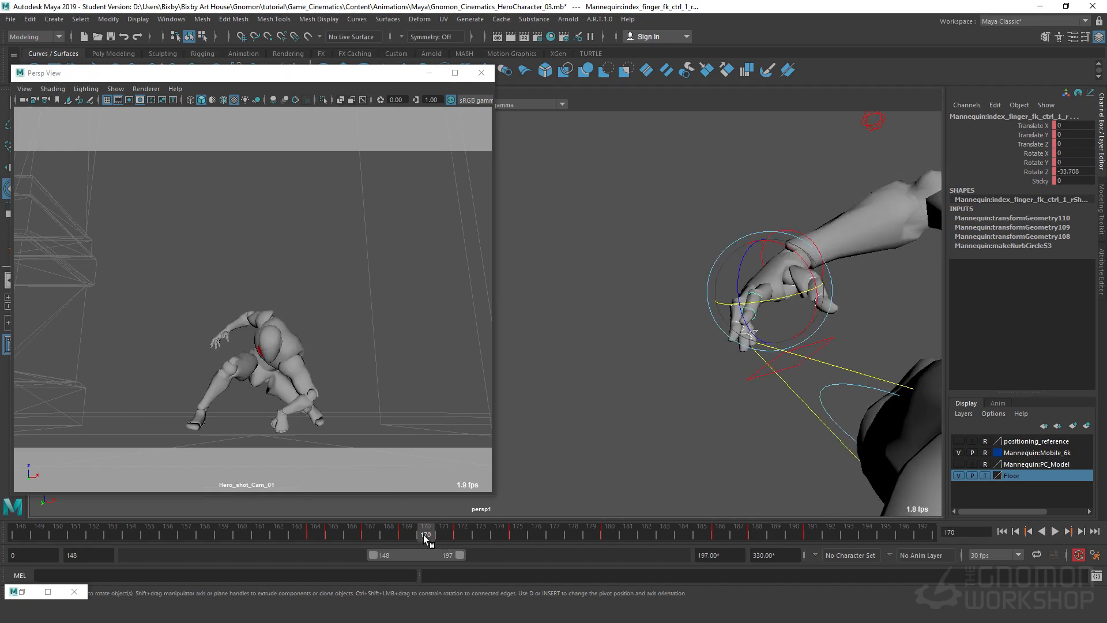
key(alt+v)
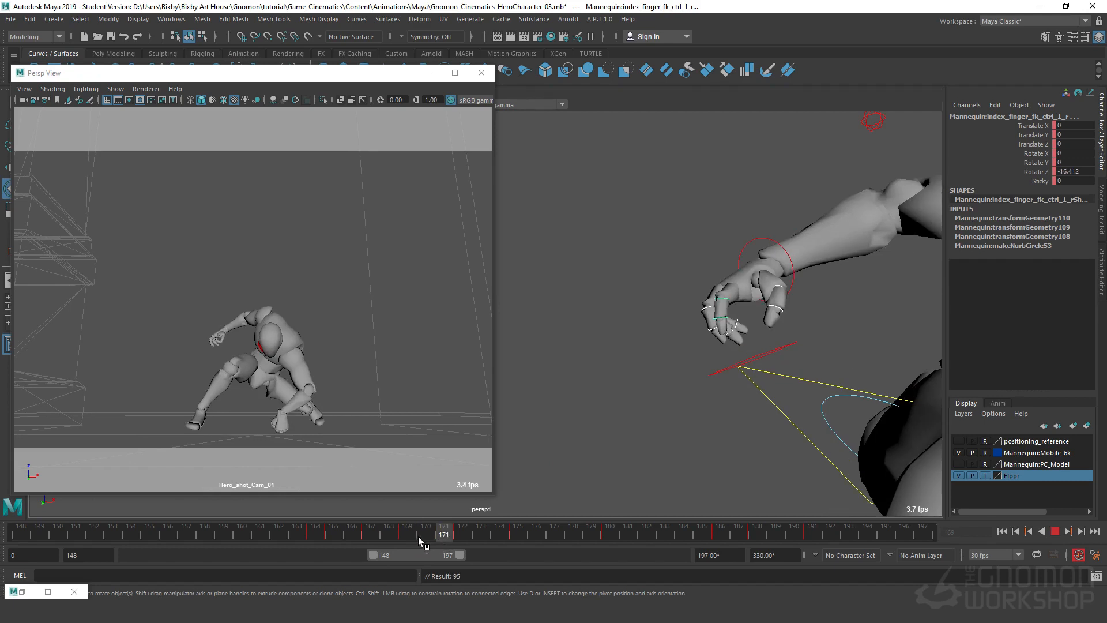
key(alt+v)
Rotate the right wrist IK control at frame 170 to about 1.6, -12.1, 15.3.
click(795, 218)
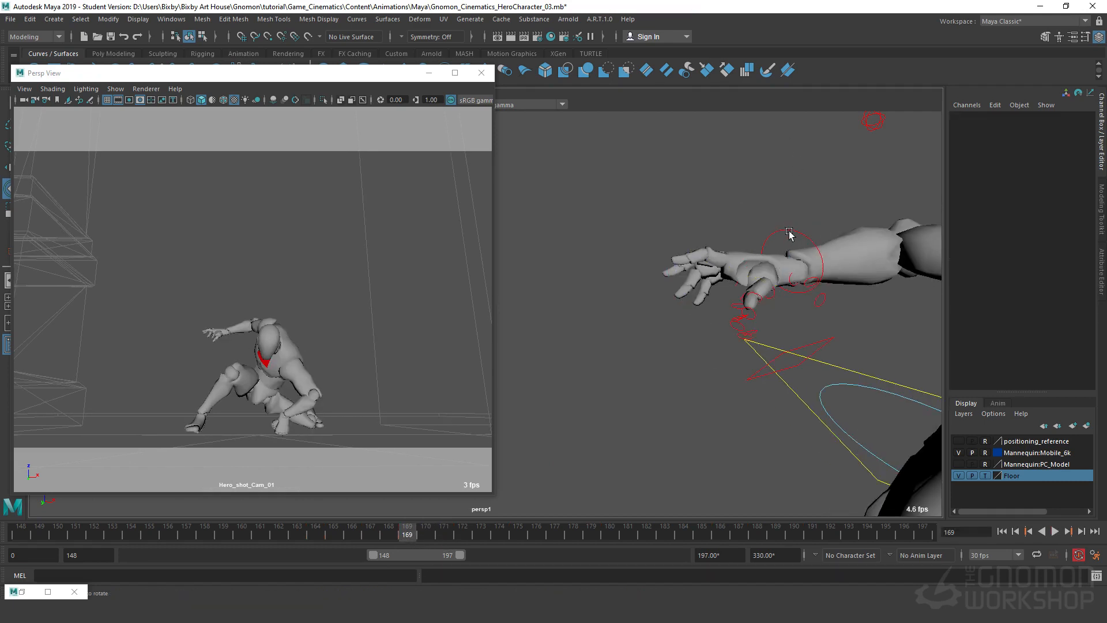
click(792, 234)
click(421, 537)
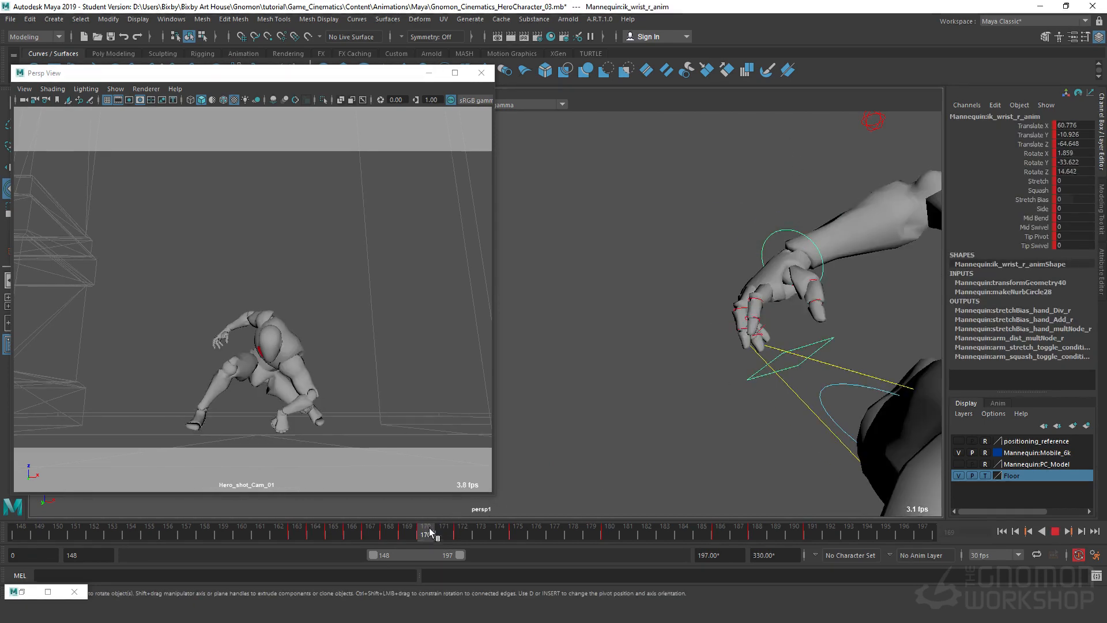
drag(754, 246, 749, 240)
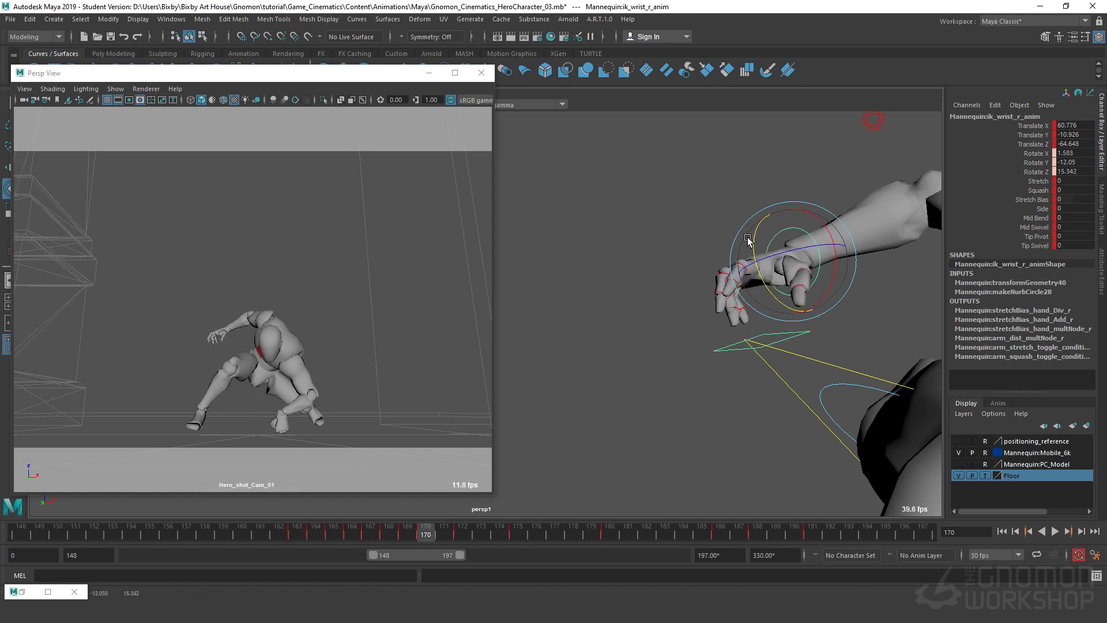
Bend the right wrist IK control down at frame 172 to a rotation of about 0.3, -34.7, 14.5.
mouse_move(426, 535)
mouse_down()
mouse_move(411, 535)
mouse_move(461, 538)
mouse_up()
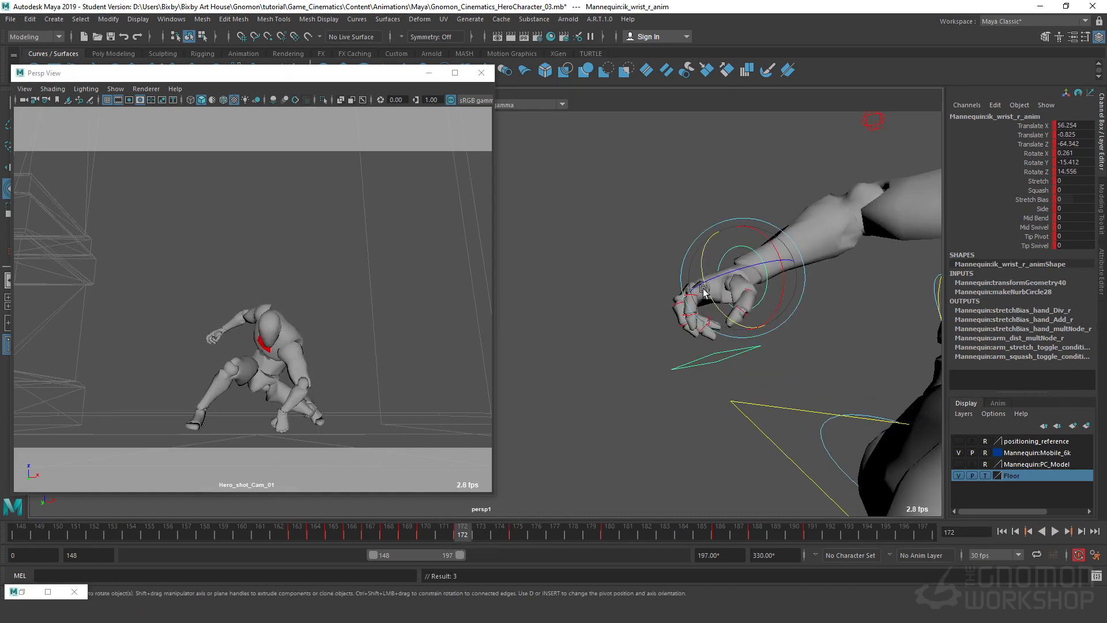
drag(703, 262, 700, 359)
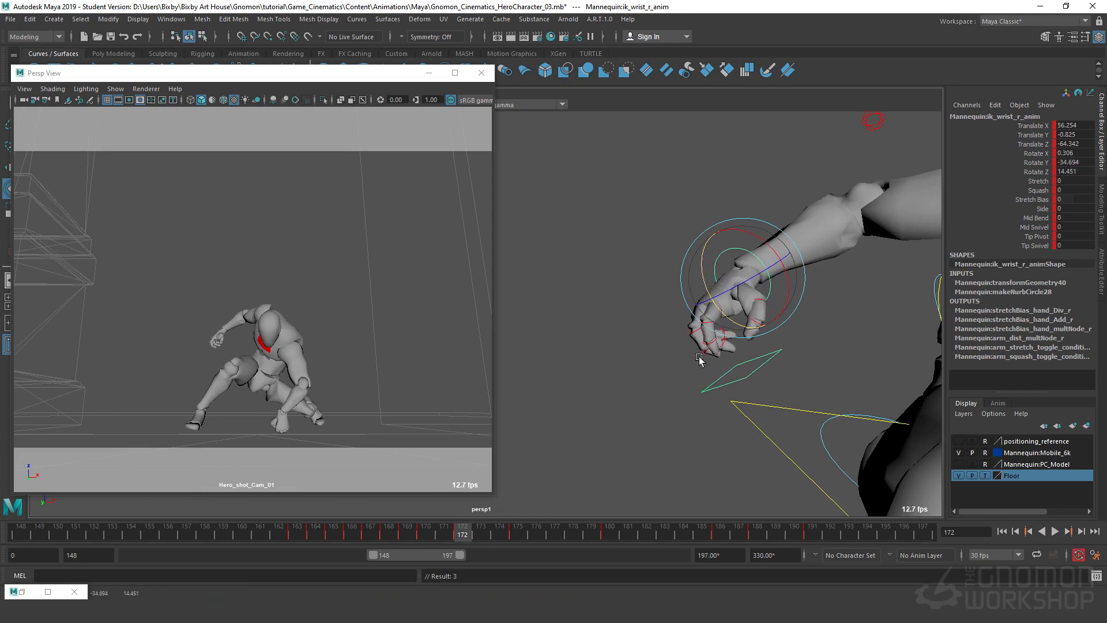
mouse_move(461, 534)
mouse_down()
mouse_move(396, 541)
mouse_move(573, 536)
mouse_move(371, 536)
mouse_move(411, 536)
mouse_up()
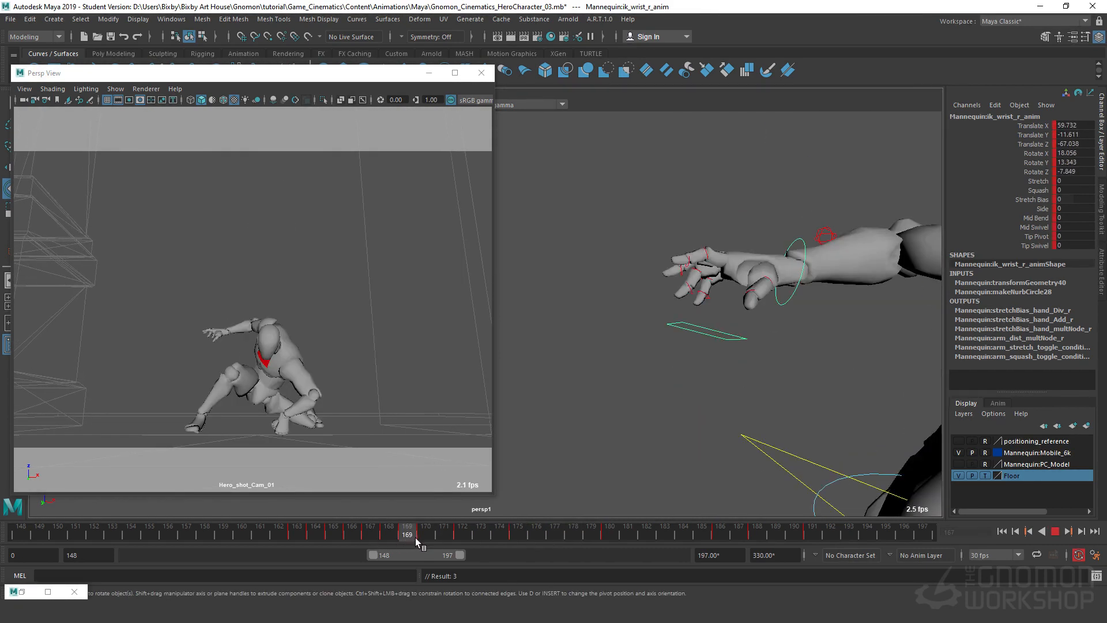
Examine the right hand's motion between frames 169 and 172 from the side of the character.
mouse_move(651, 403)
alt+mouse_down()
mouse_move(730, 403)
mouse_move(741, 382)
mouse_move(647, 410)
alt+mouse_up()
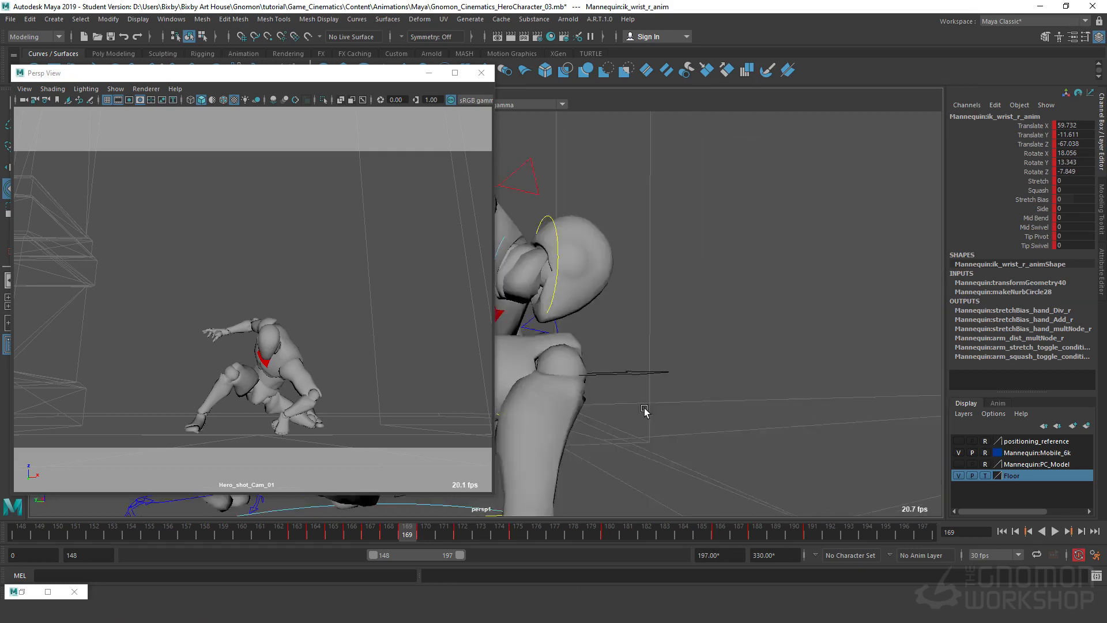
alt+middle_drag(647, 410, 765, 404)
alt+right_drag(601, 349, 695, 320)
alt+drag(715, 327, 472, 283)
alt+right_drag(472, 281, 624, 266)
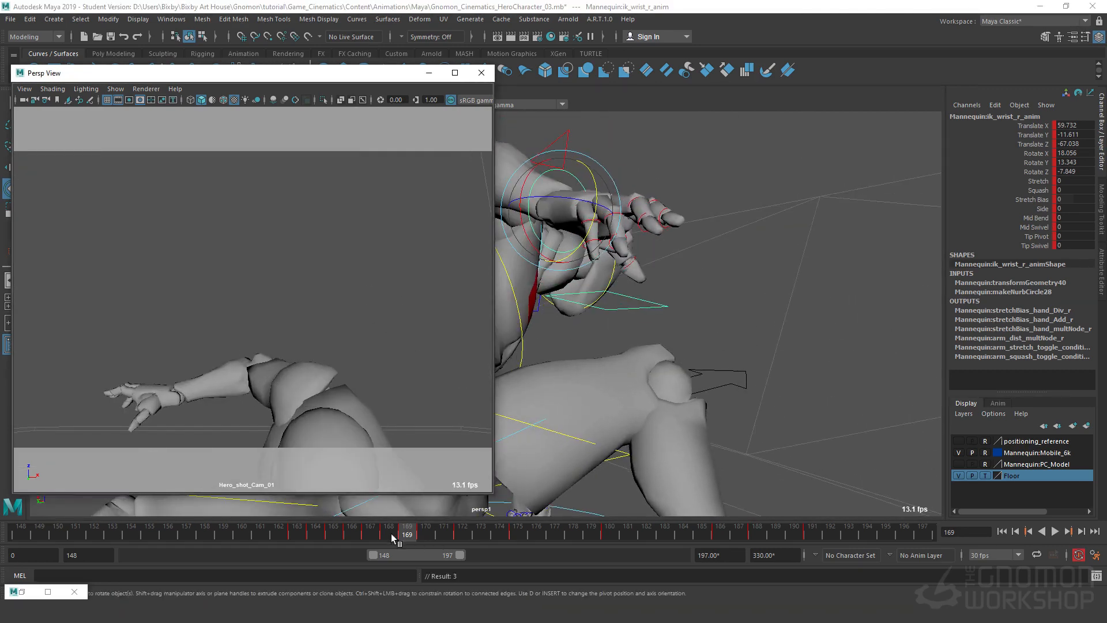
mouse_move(408, 537)
mouse_down()
mouse_move(388, 537)
mouse_move(408, 537)
mouse_up()
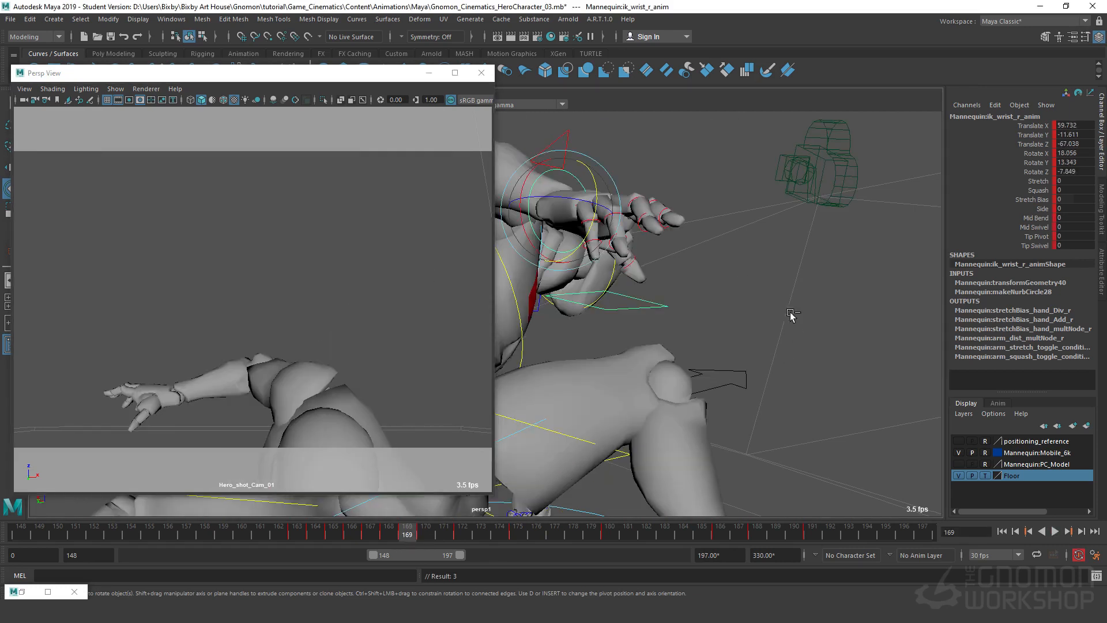
key(ctrl+z)
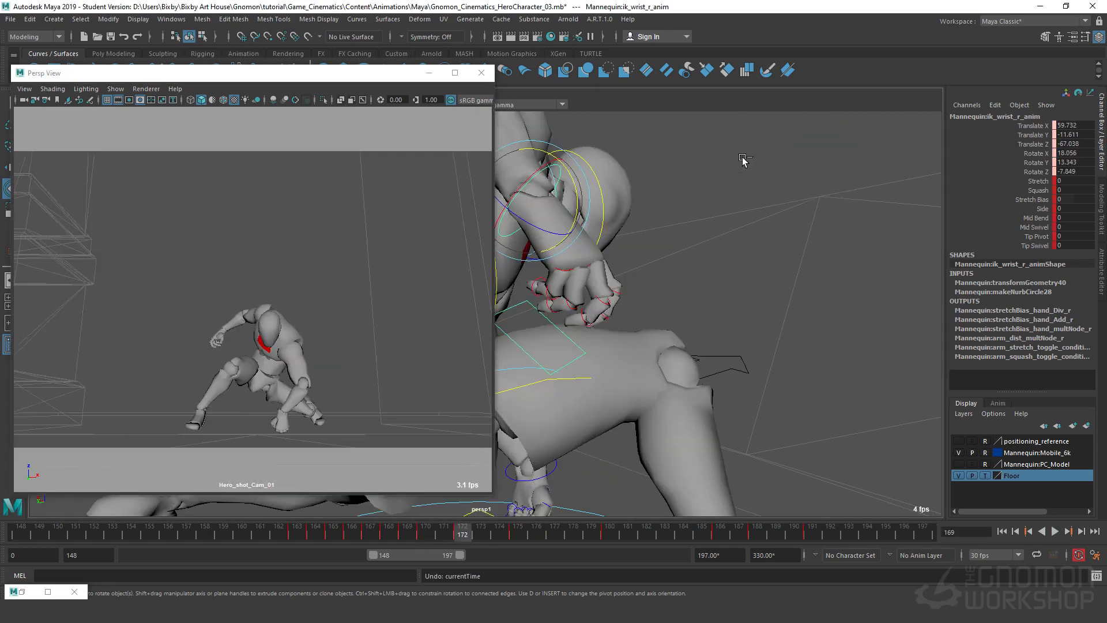
key(alt+v)
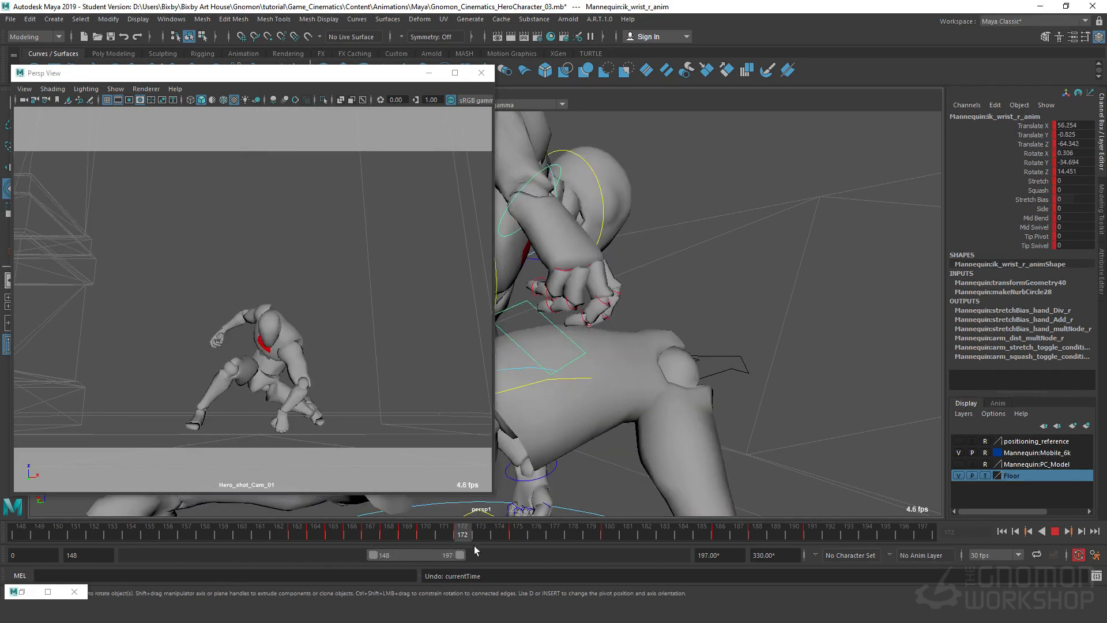
key(alt+v)
Select the right middle finger's second control at frame 172 and compare the hand pose with frame 169.
click(609, 309)
alt+drag(609, 308, 650, 383)
alt+right_drag(642, 404, 715, 399)
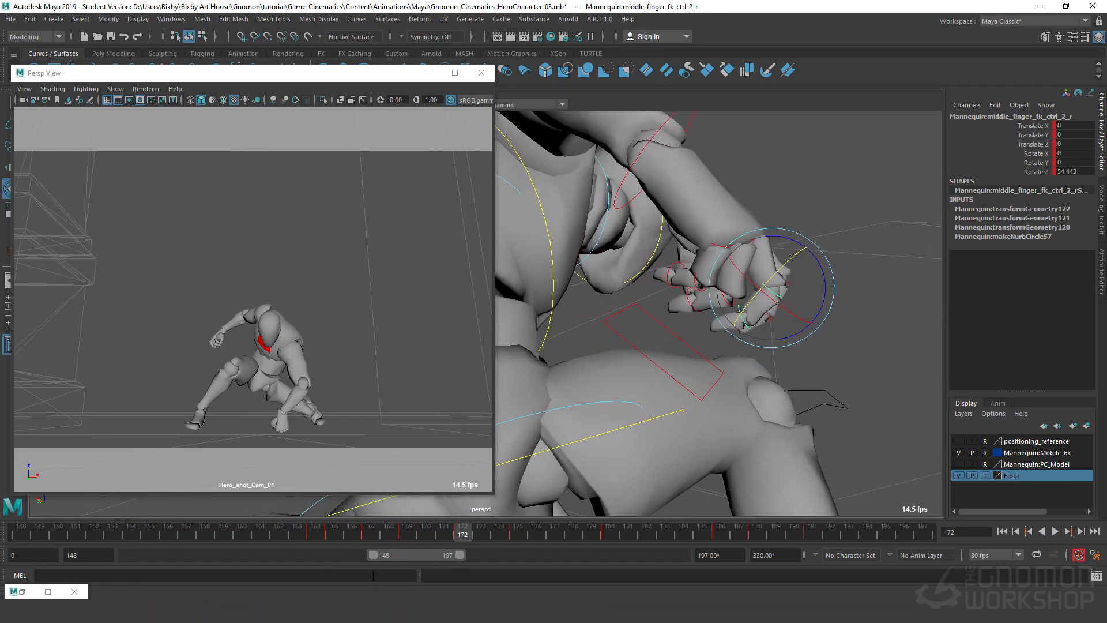
drag(394, 532, 399, 530)
alt+drag(748, 392, 857, 318)
Select the right pinky's base control at frame 169 and shift the shot camera window aside to clear the hand.
click(788, 151)
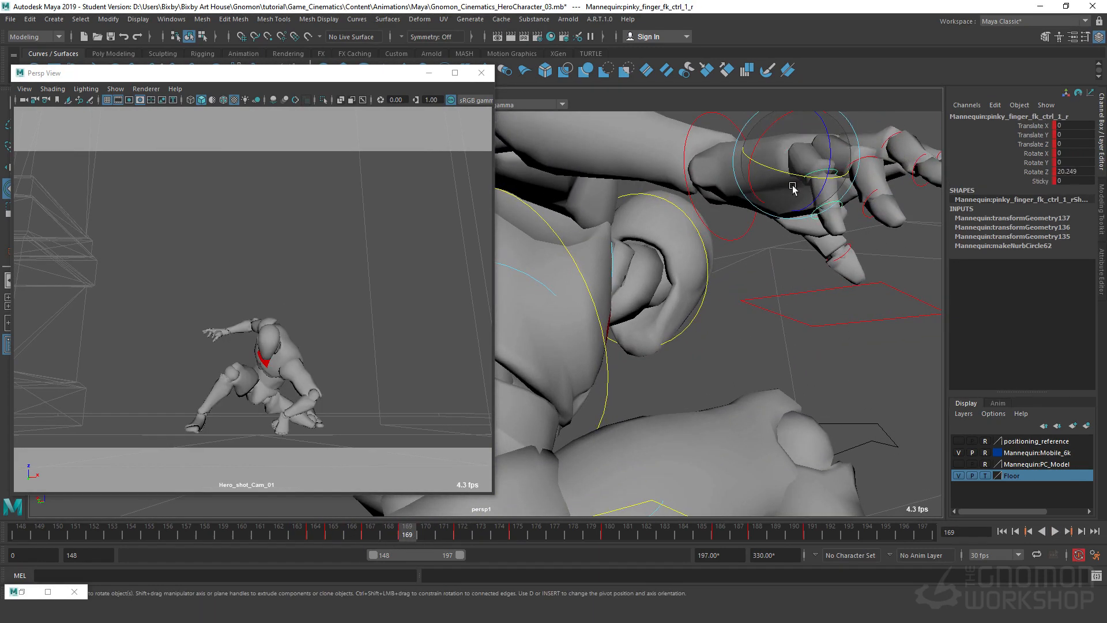
alt+drag(803, 161, 783, 318)
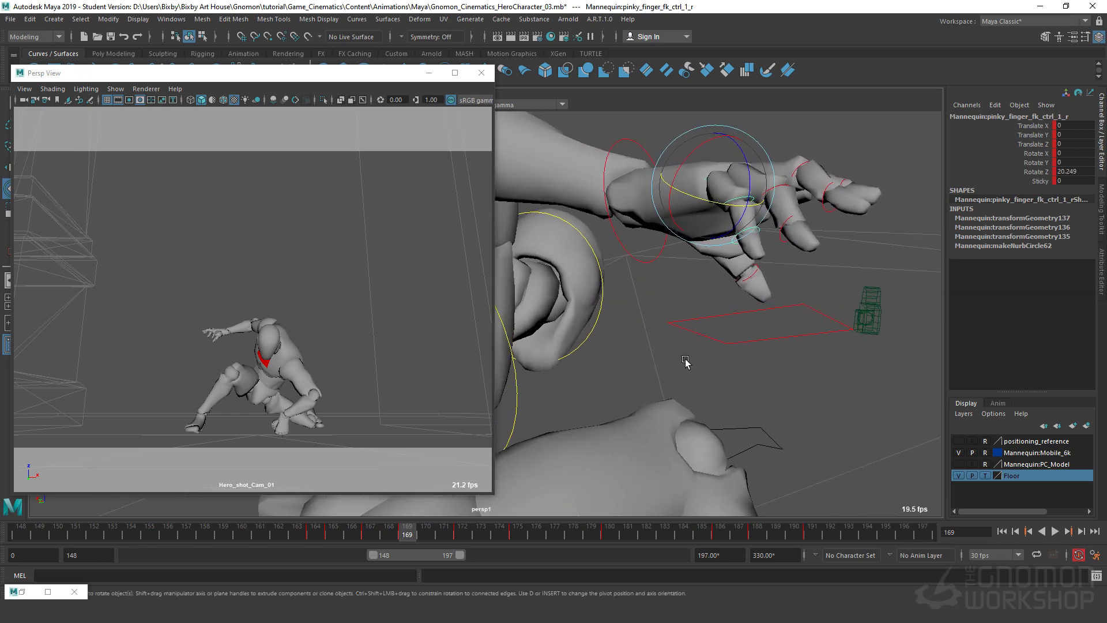
alt+drag(685, 362, 688, 263)
key(q)
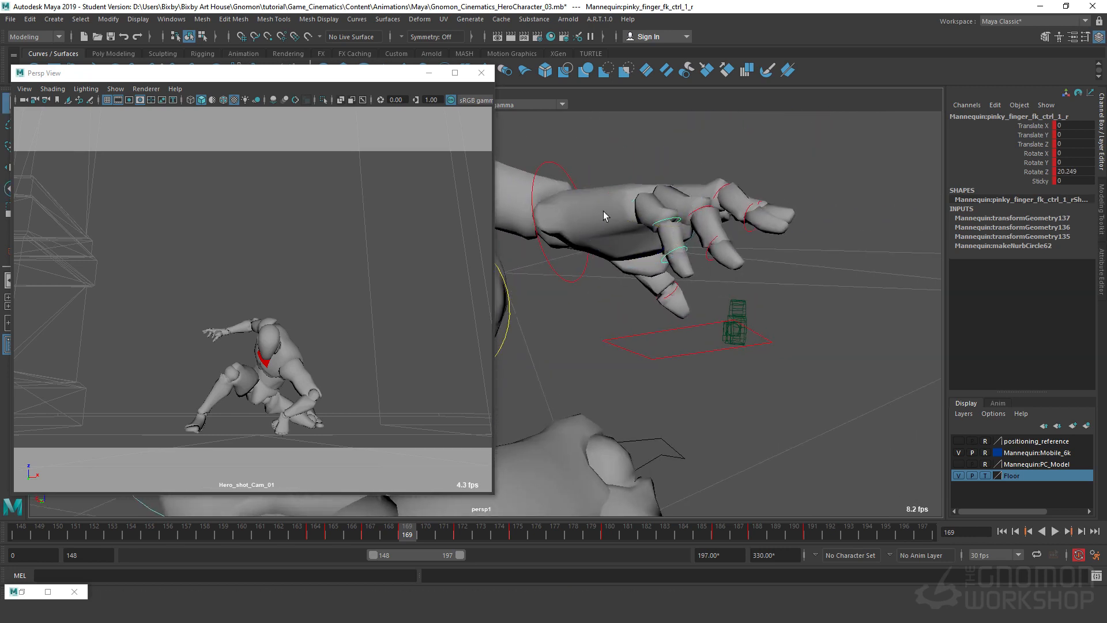
drag(382, 73, 347, 74)
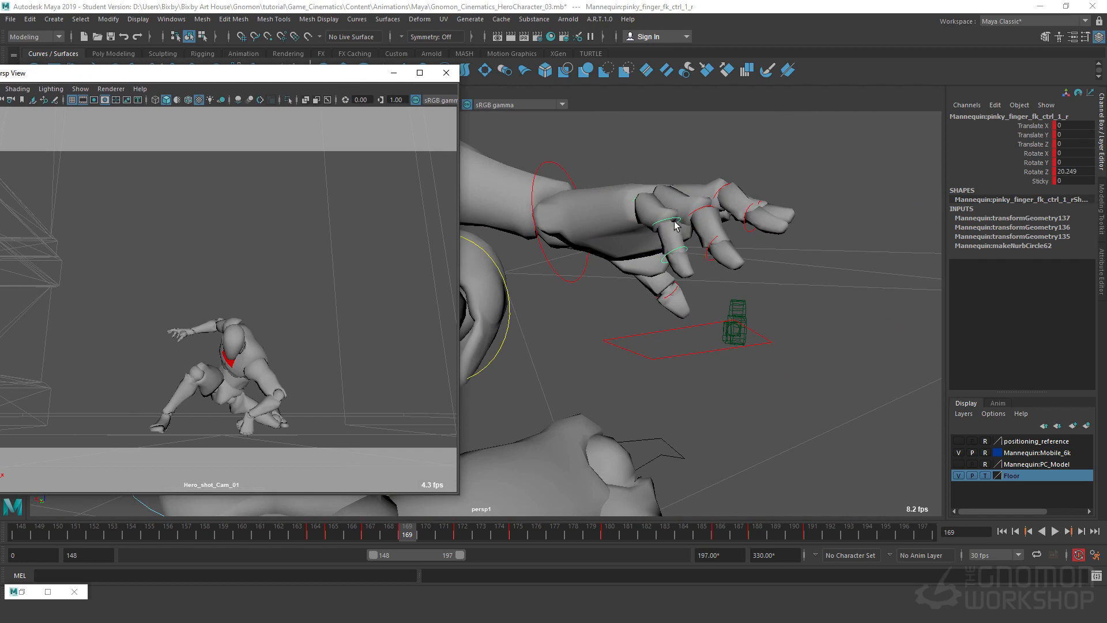
Add the right pinky's and ring finger's remaining controls to the selection, displaying the character in wireframe to reach the ring finger's base control.
click(686, 256)
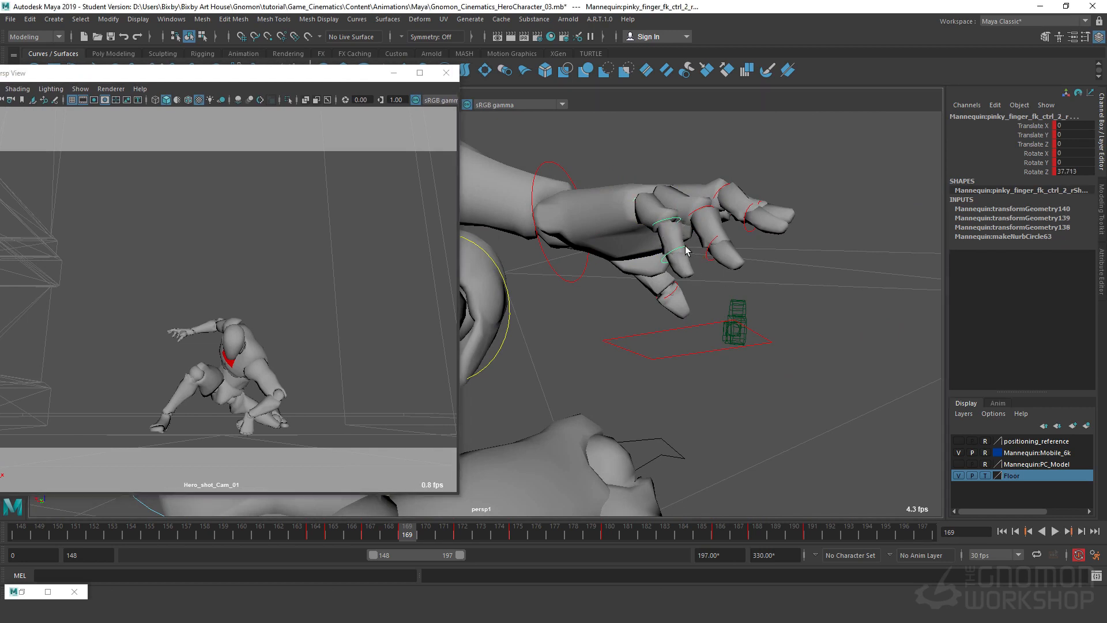
click(708, 254)
alt+drag(708, 256, 702, 321)
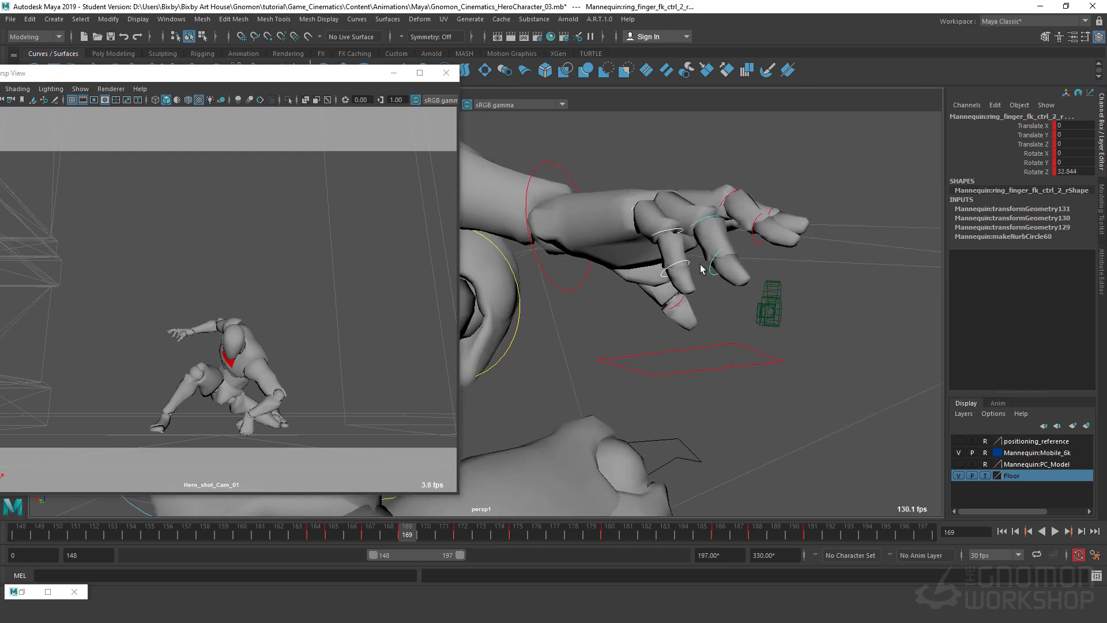
alt+drag(702, 269, 676, 408)
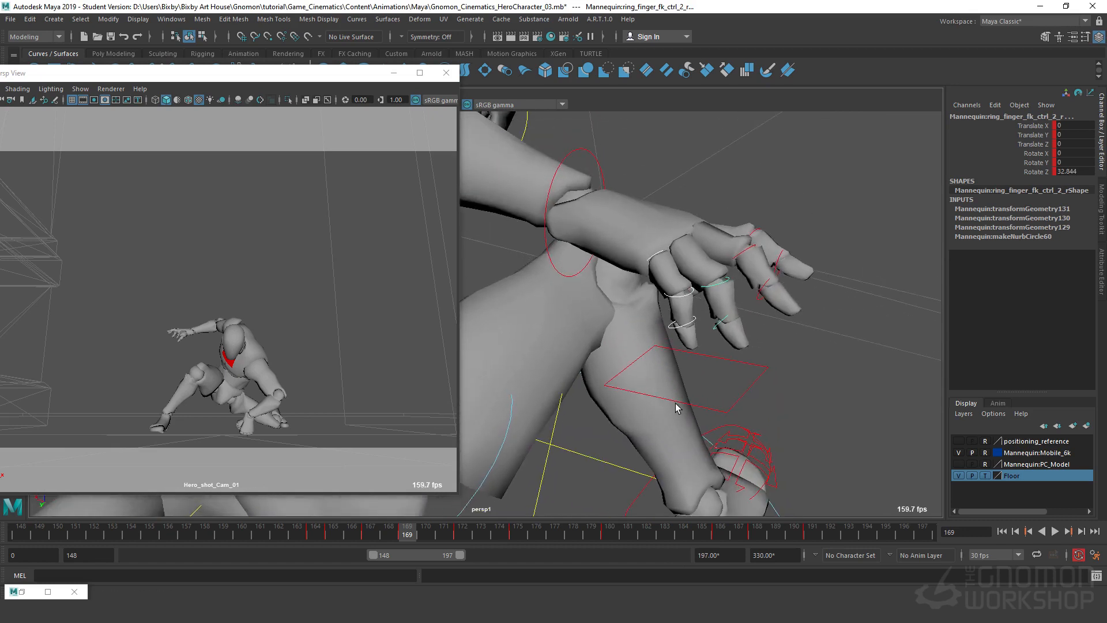
key(4)
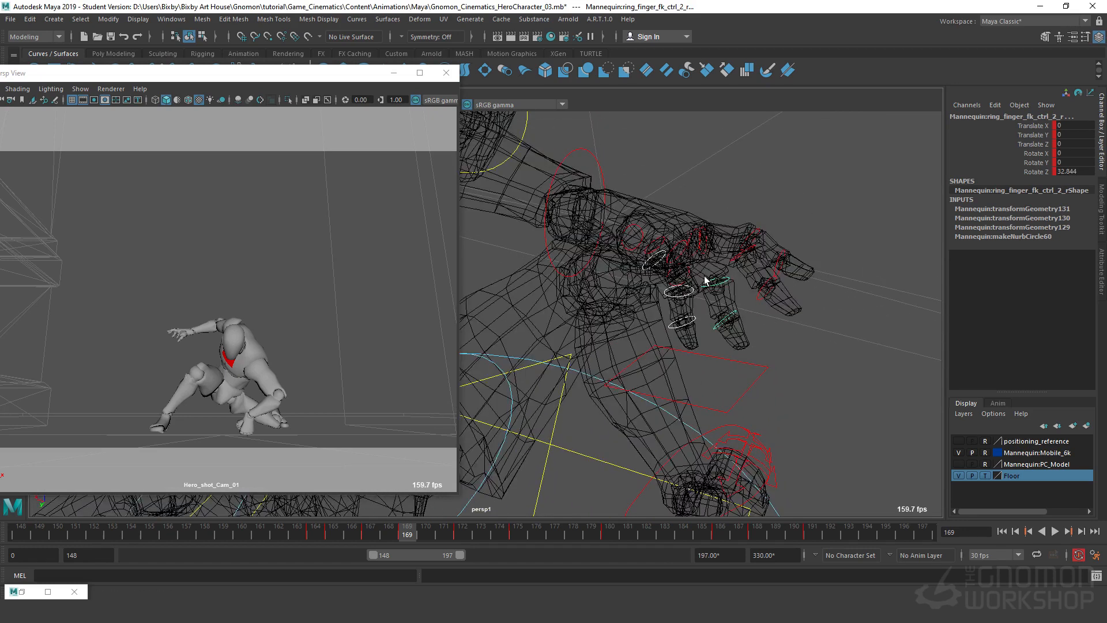
click(682, 247)
alt+drag(761, 365, 800, 379)
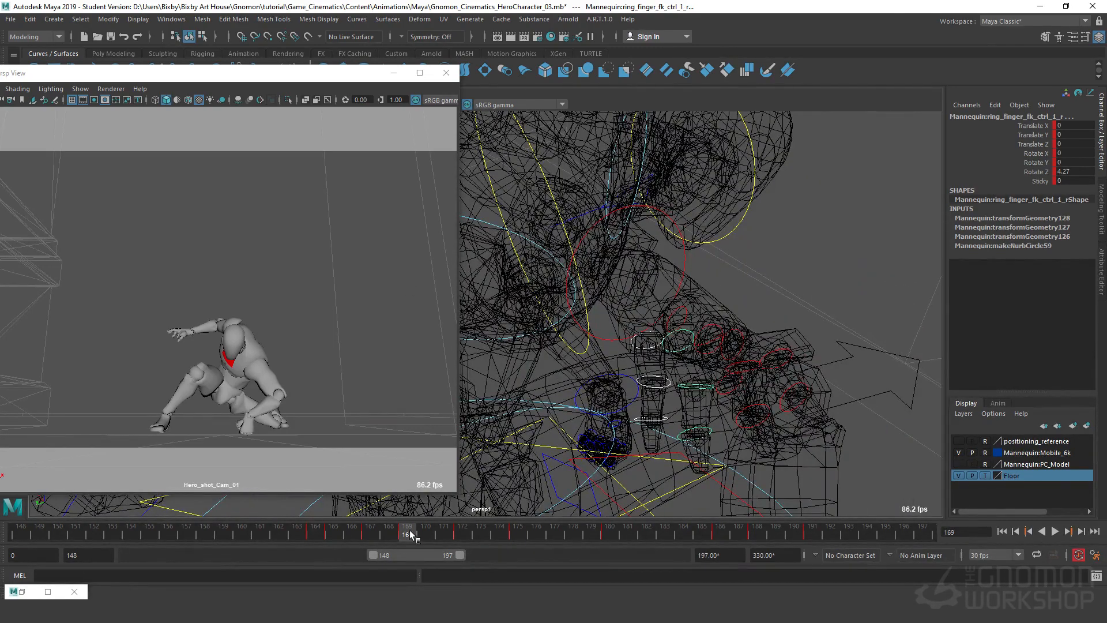
Retime the selected pinky and ring finger keys by stretching the range from frame 169 to 177, and review the motion.
key(alt+v)
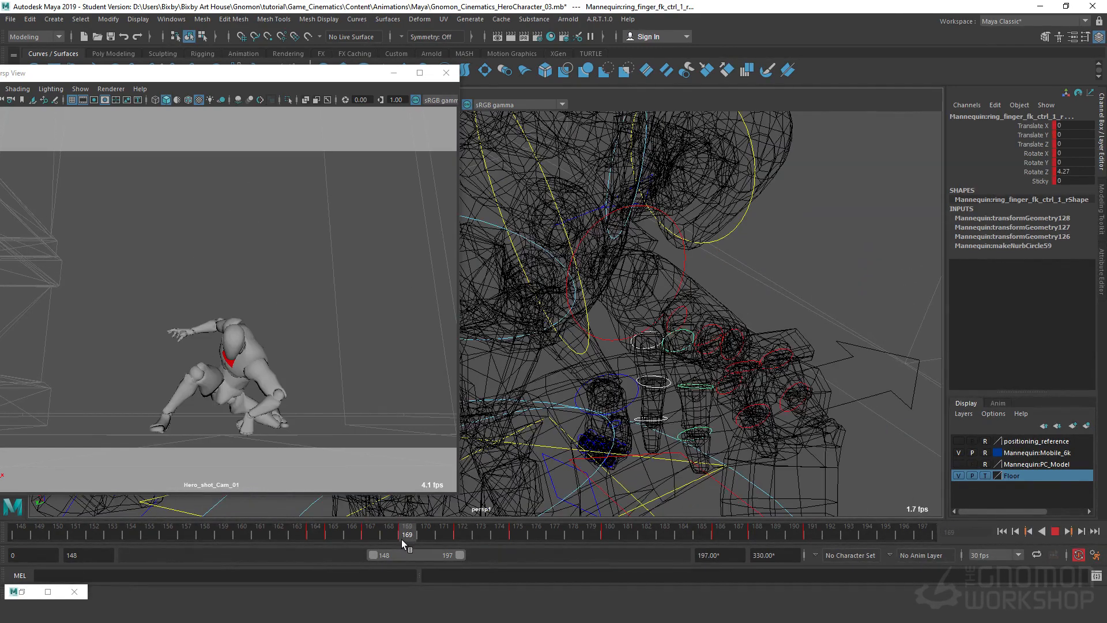
key(alt+v)
key(alt+v)
shift+drag(397, 530, 481, 536)
key(alt+v)
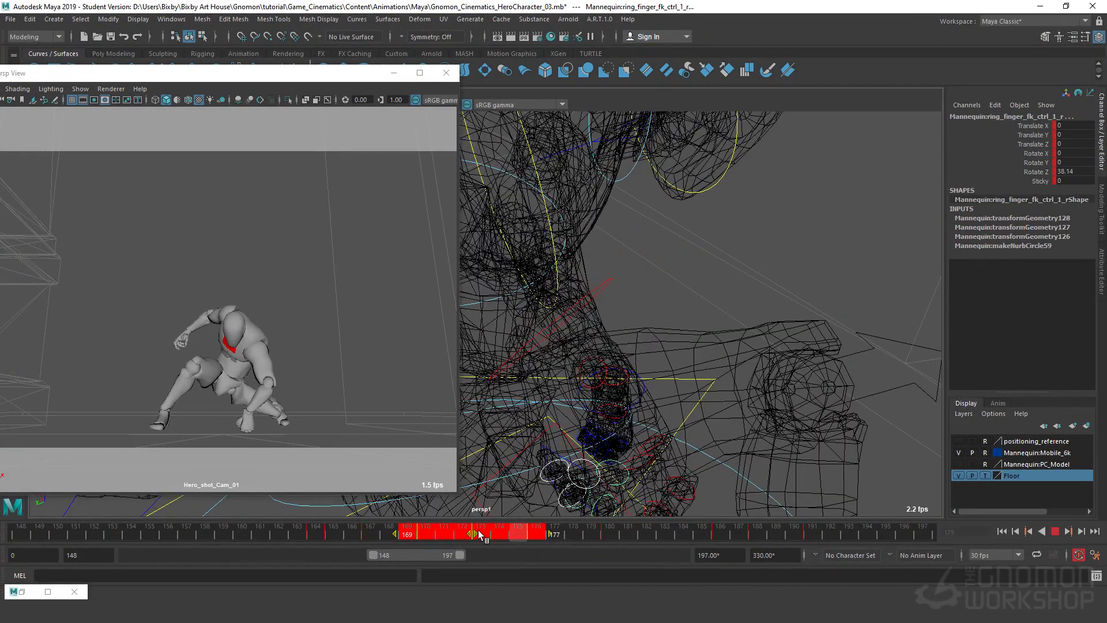
drag(351, 530, 518, 540)
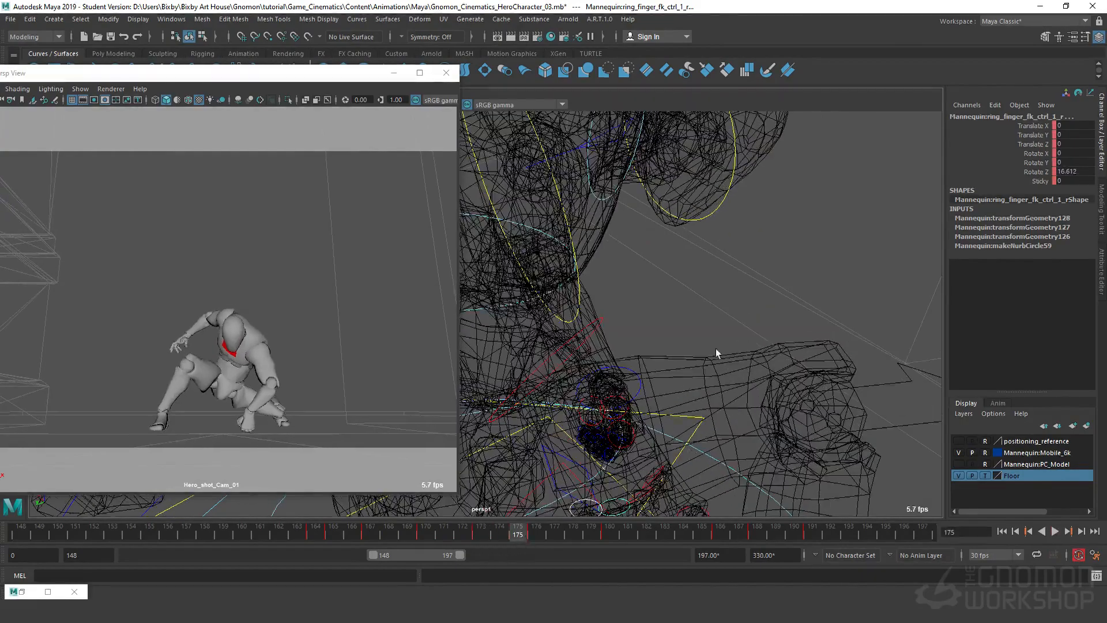
Select the right index finger's controls from the base to the fingertip at frame 175.
alt+right_drag(798, 340, 761, 322)
alt+drag(770, 367, 665, 365)
alt+middle_drag(665, 365, 605, 247)
alt+drag(605, 247, 601, 424)
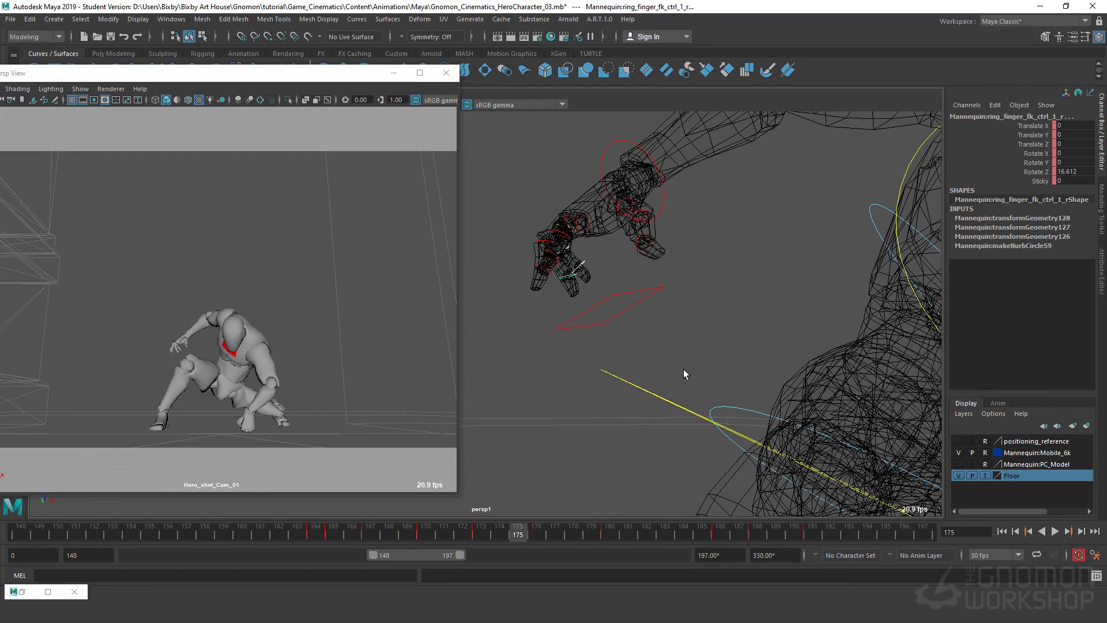
click(589, 222)
alt+drag(634, 309, 566, 210)
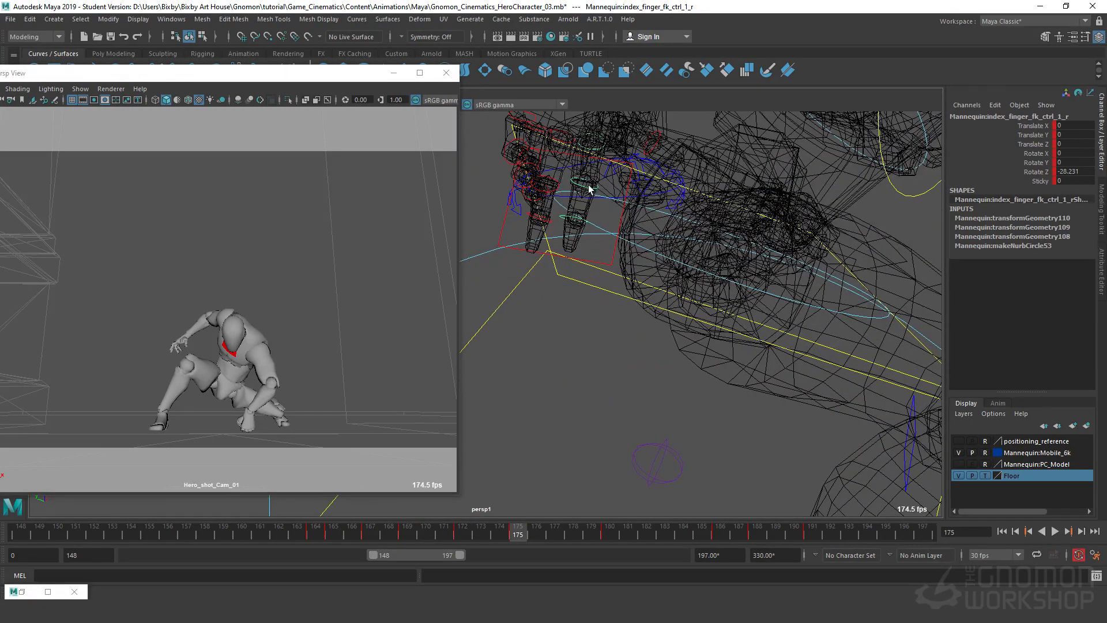
click(588, 188)
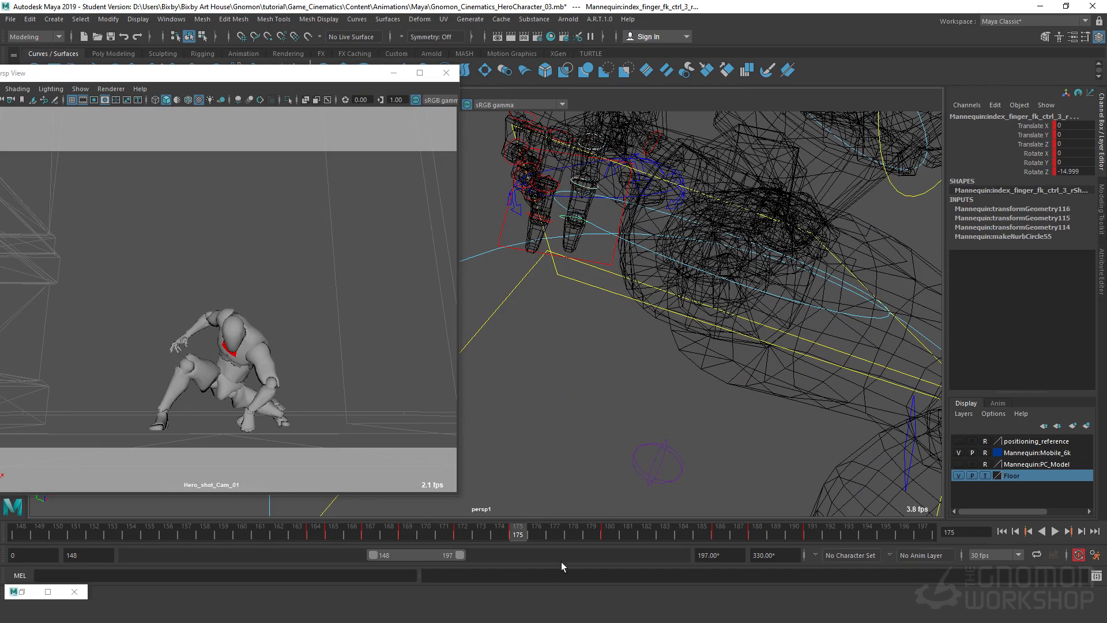
Retime the selected index finger keys within frames 168 to 176, and play back the landing to check the motion.
key(alt+v)
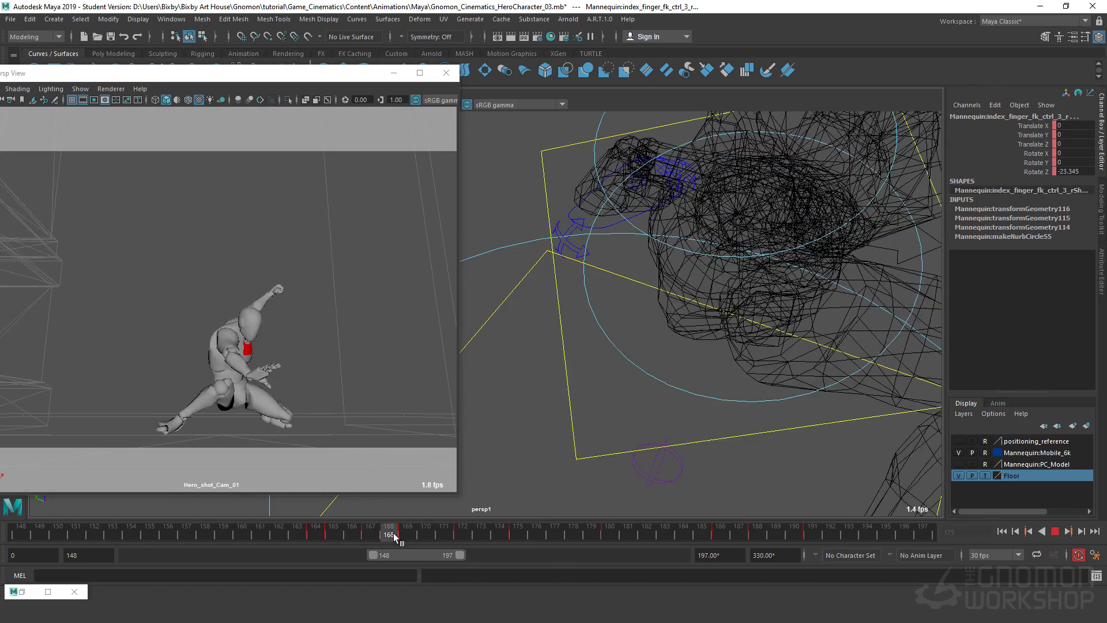
key(alt+v)
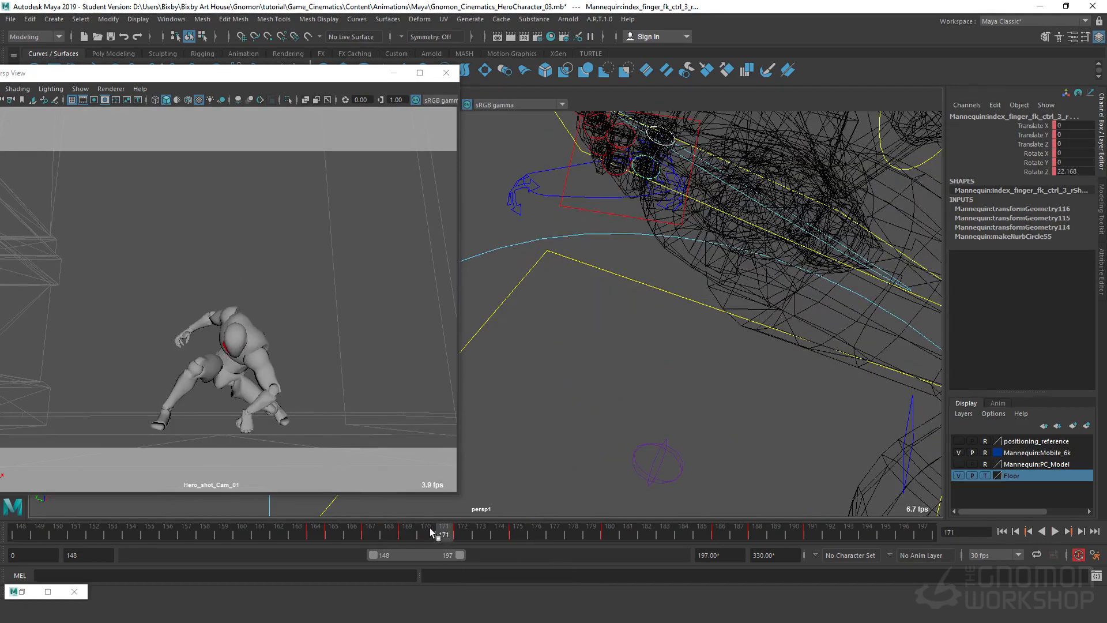
shift+drag(390, 533, 524, 538)
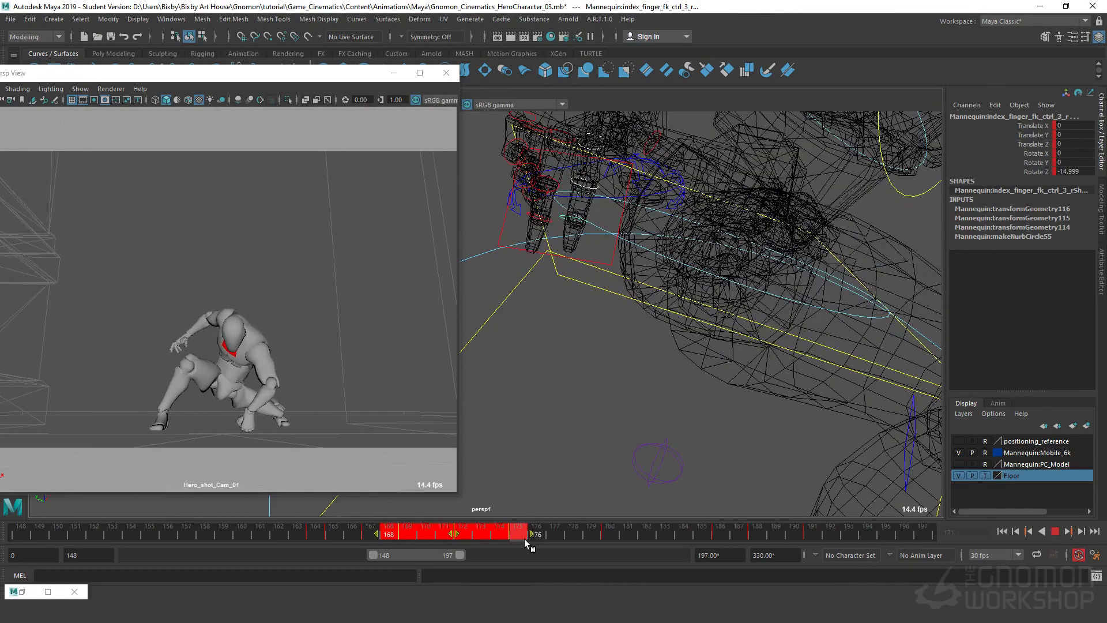
key(alt+v)
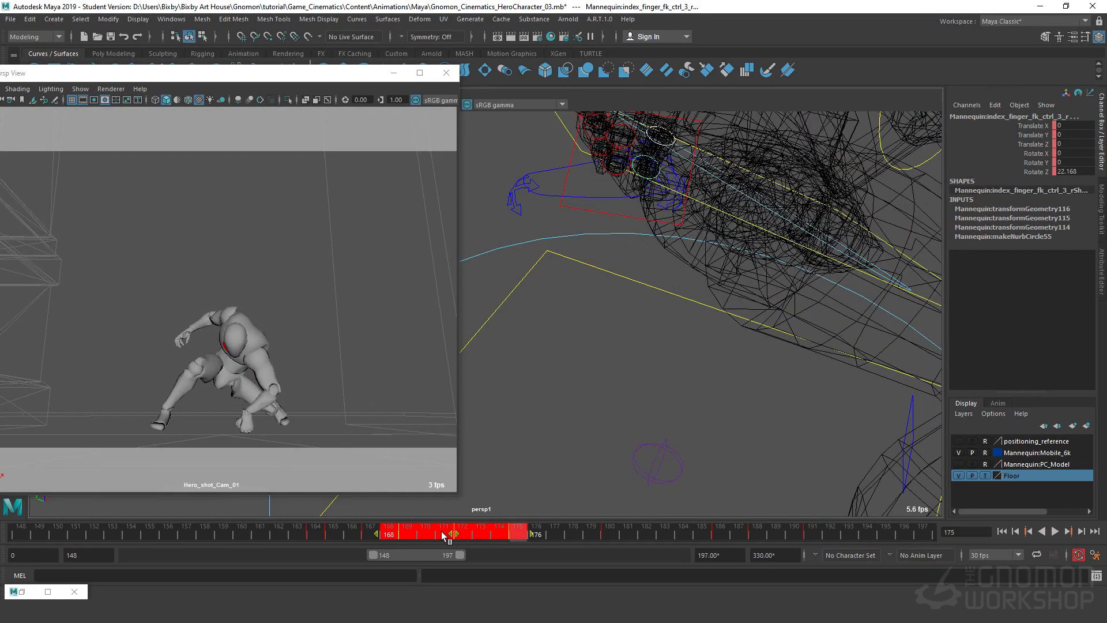
click(317, 536)
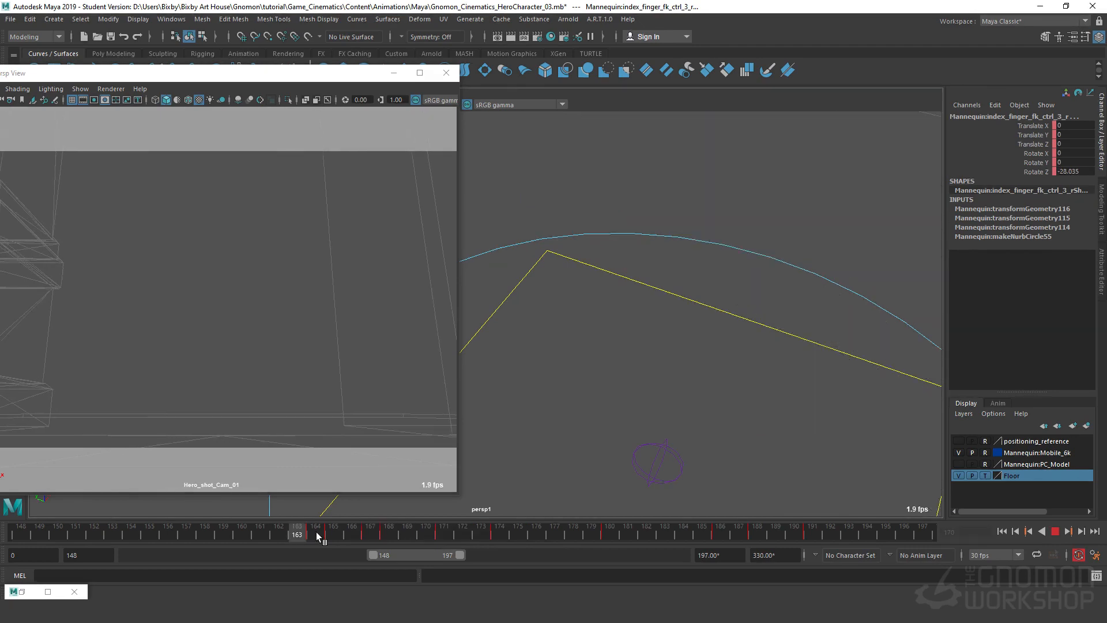
key(alt+v)
Enlarge the shot camera window, clear the selection and review the landing motion.
drag(301, 79, 493, 101)
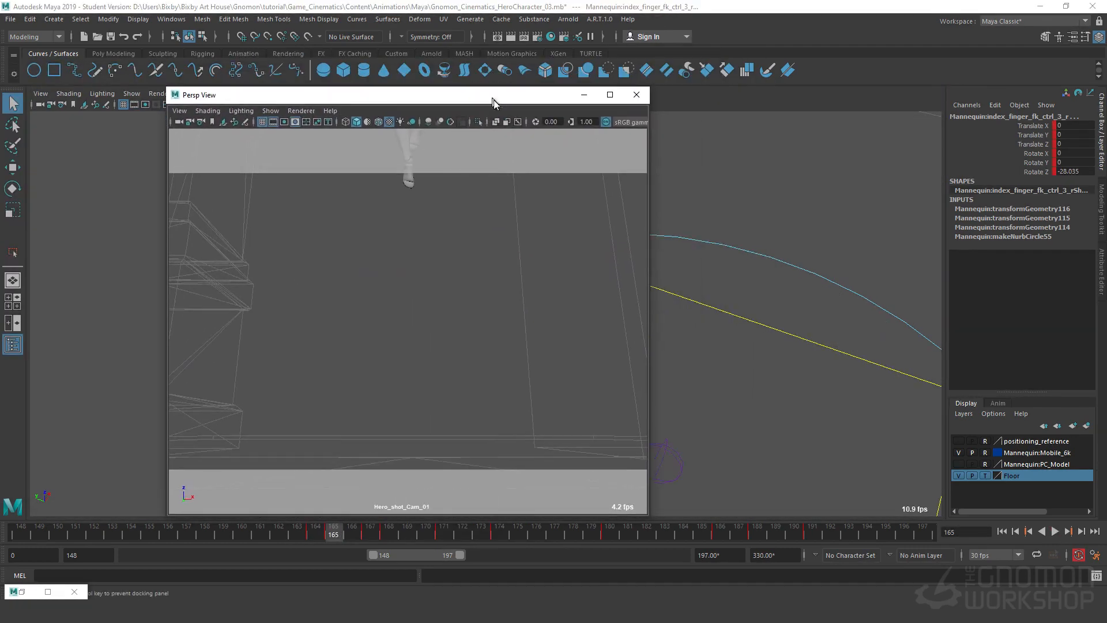
drag(646, 517, 955, 551)
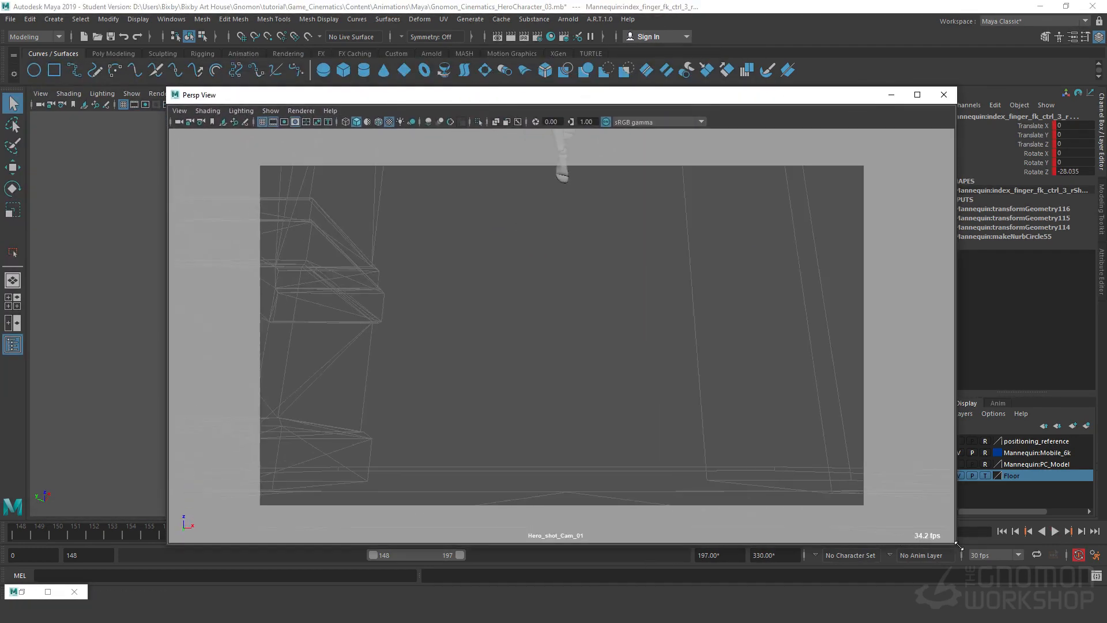
drag(691, 90, 687, 28)
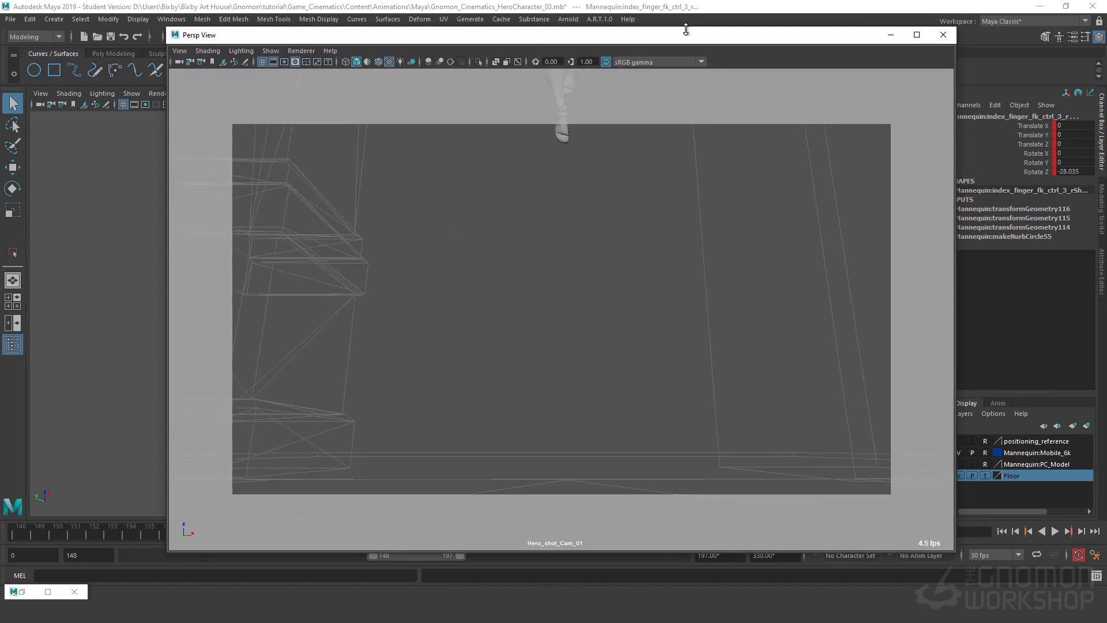
drag(483, 43, 476, 27)
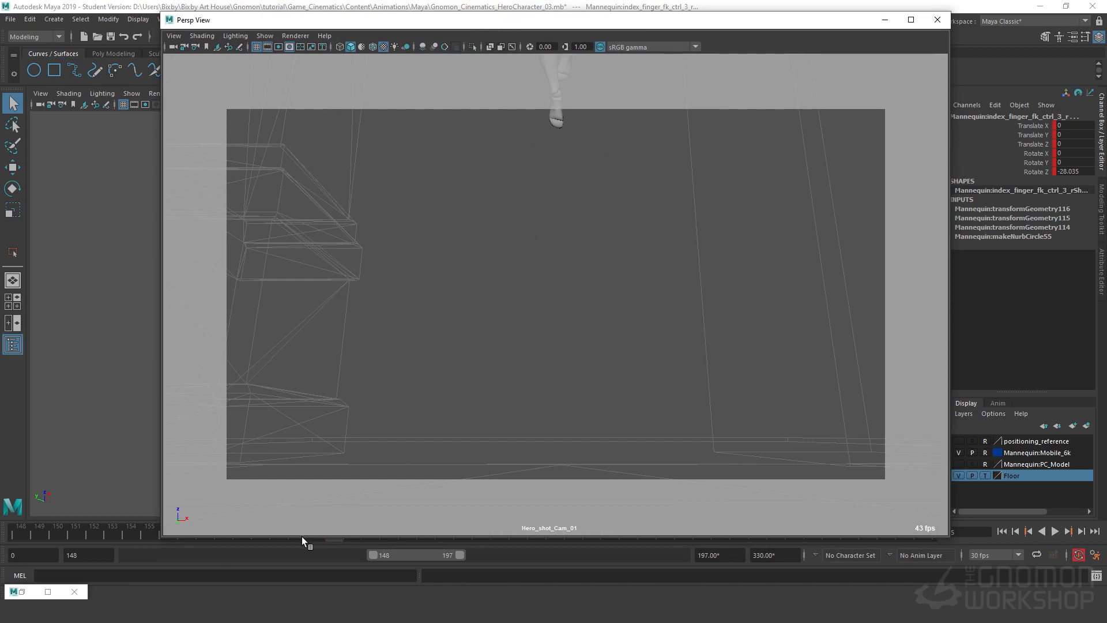
drag(301, 538, 555, 534)
click(507, 299)
drag(476, 545, 411, 563)
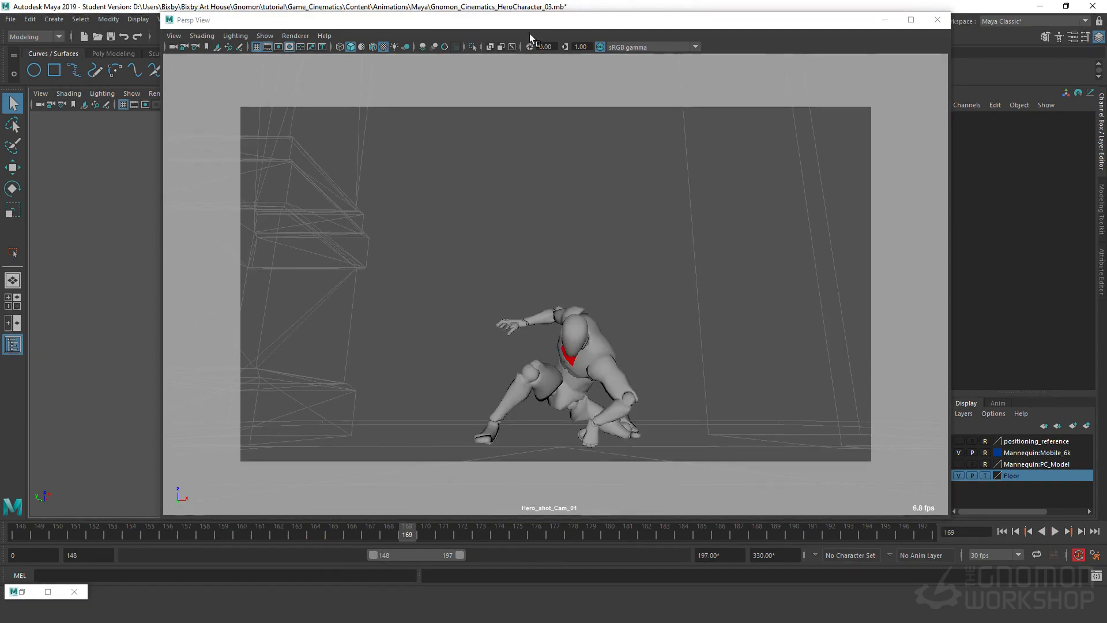
Shift the shot camera window aside and rotate the right index finger's base control to about -46.9 in Z at frame 169.
drag(579, 23, 183, 100)
alt+middle_drag(629, 356, 721, 408)
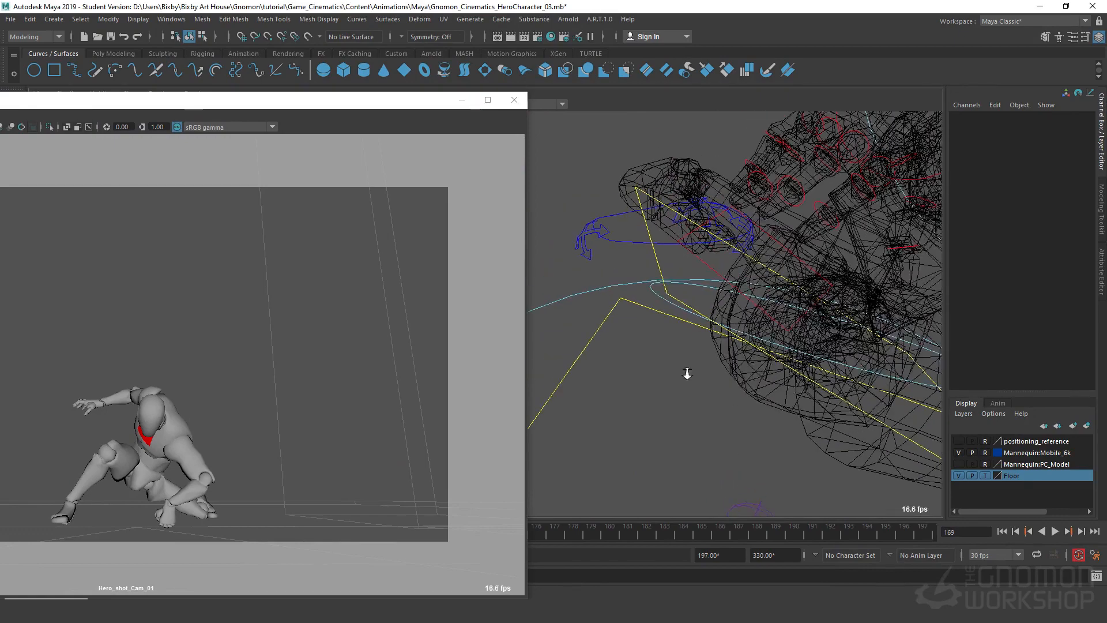
alt+drag(687, 376, 746, 197)
click(711, 180)
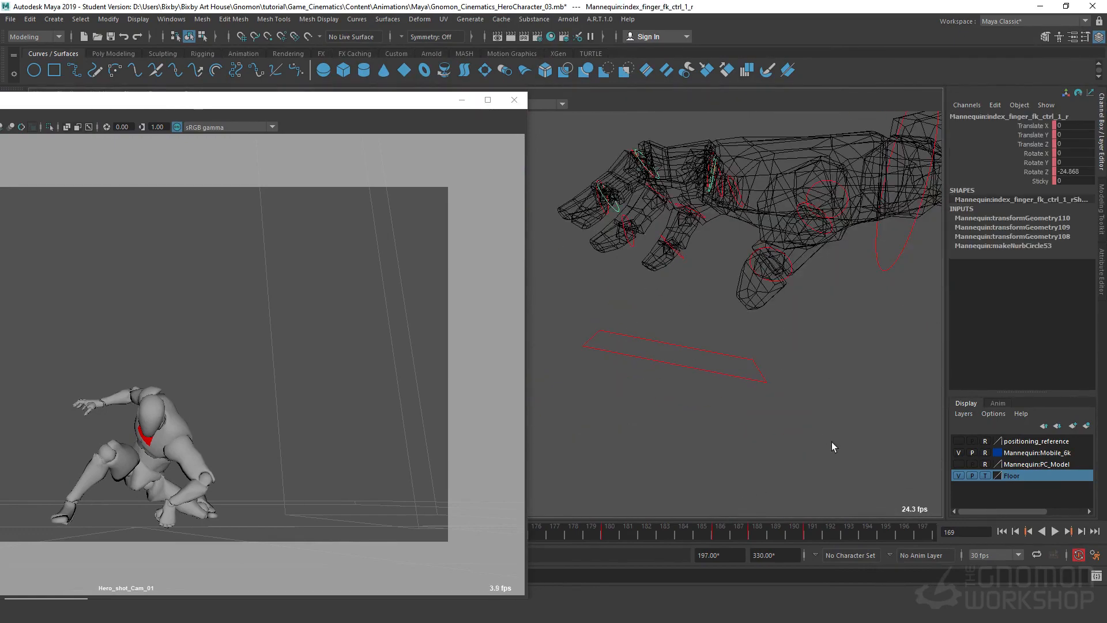
alt+drag(757, 358, 764, 380)
key(e)
drag(396, 108, 445, 87)
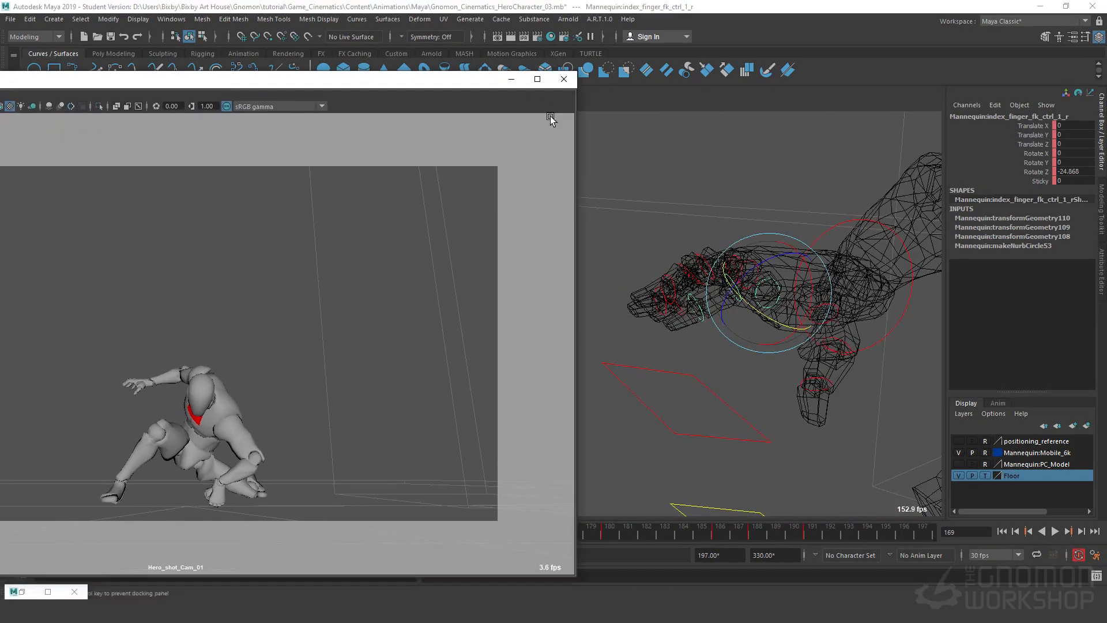
drag(755, 267, 777, 259)
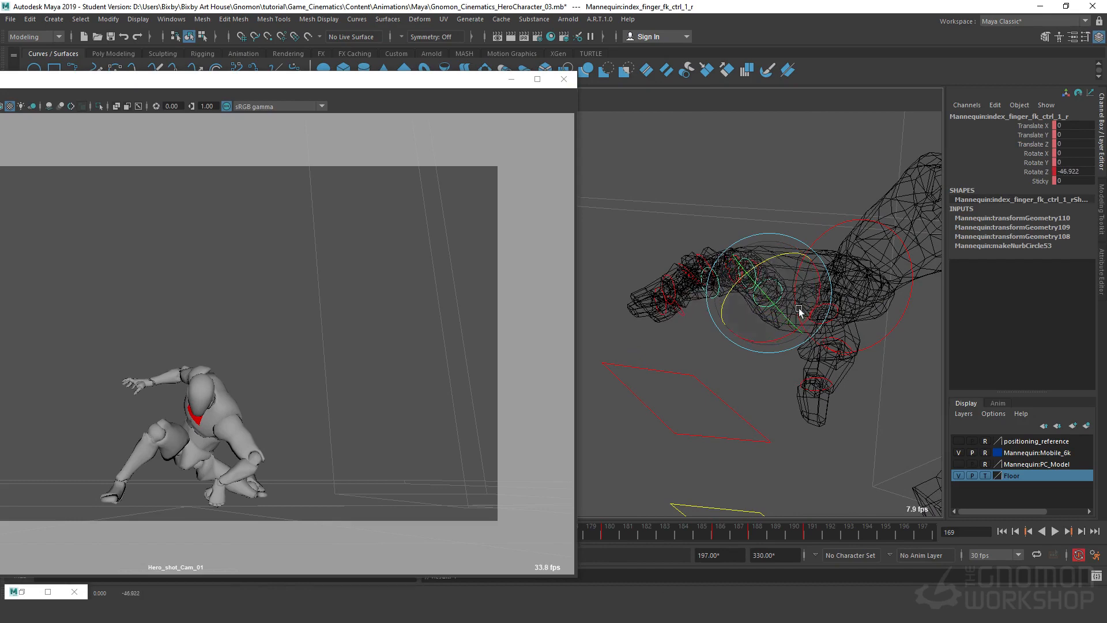
Rotate the right index finger's second control to about 20.5 in Z, and shrink the shot camera window to uncover the timeline.
alt+drag(798, 310, 718, 147)
click(736, 176)
click(729, 162)
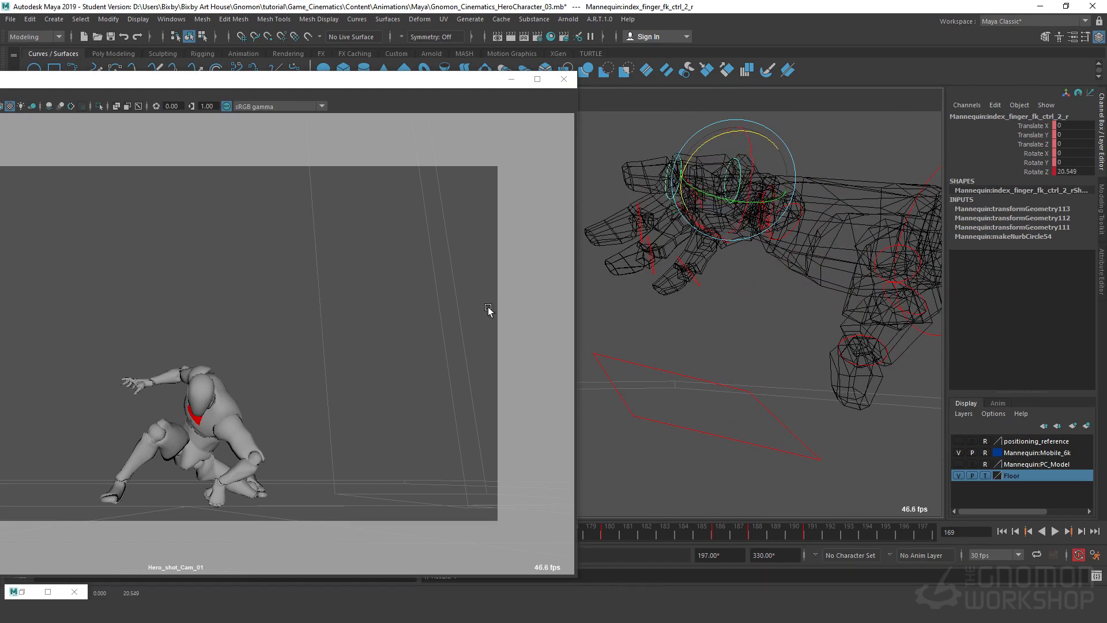
drag(399, 75, 566, 79)
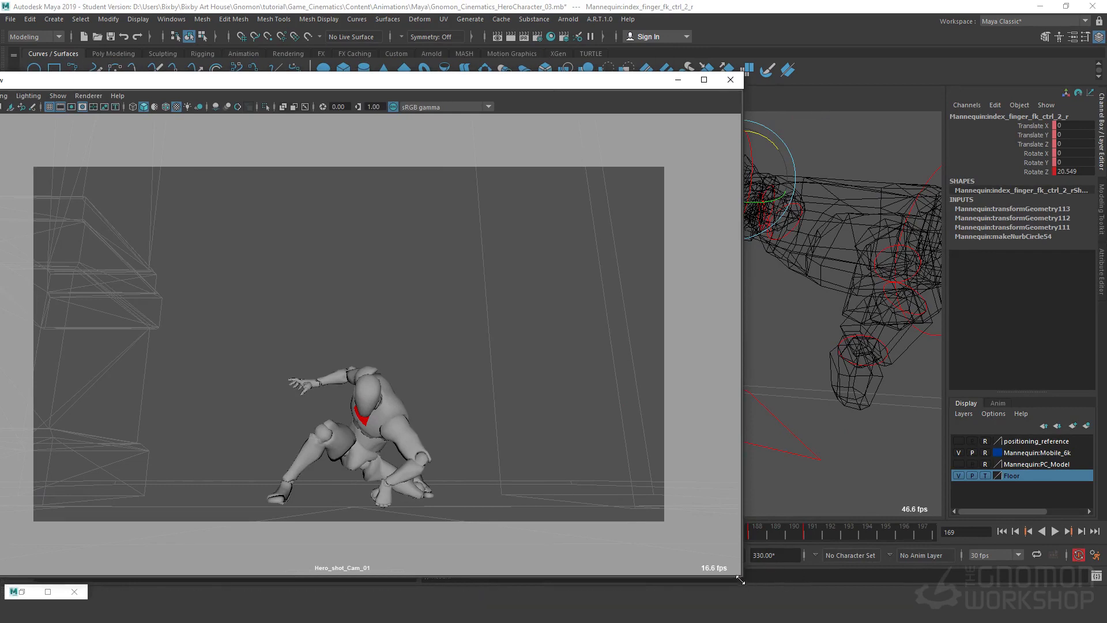
drag(740, 568, 678, 440)
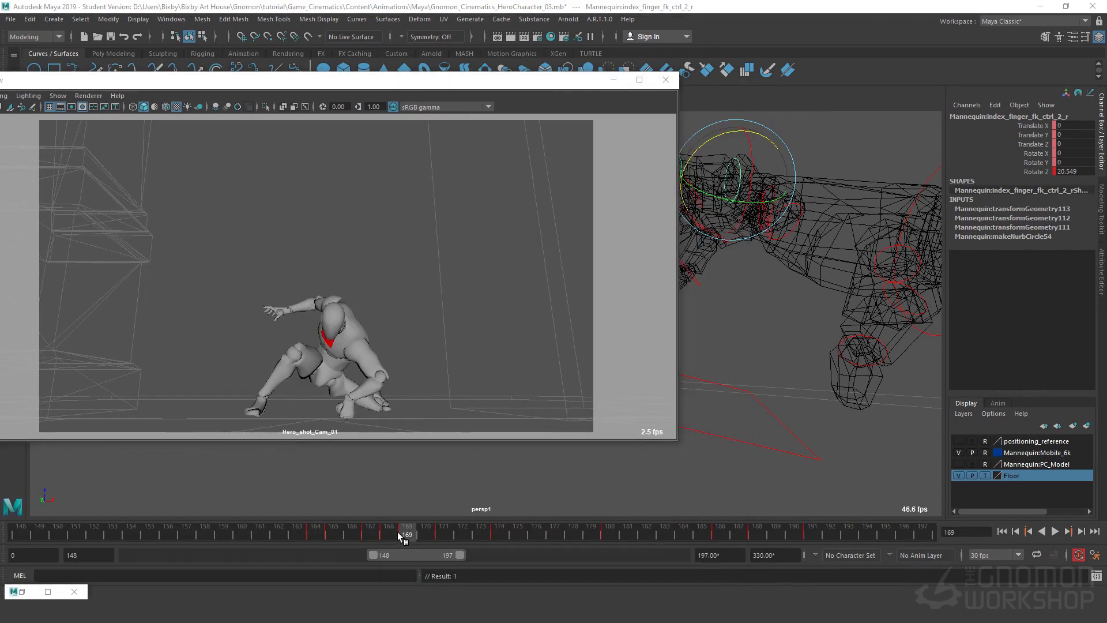
Go to frame 168, frame the right hand and rotate the right wrist's IK control to about 6.8 in X.
drag(403, 532, 390, 535)
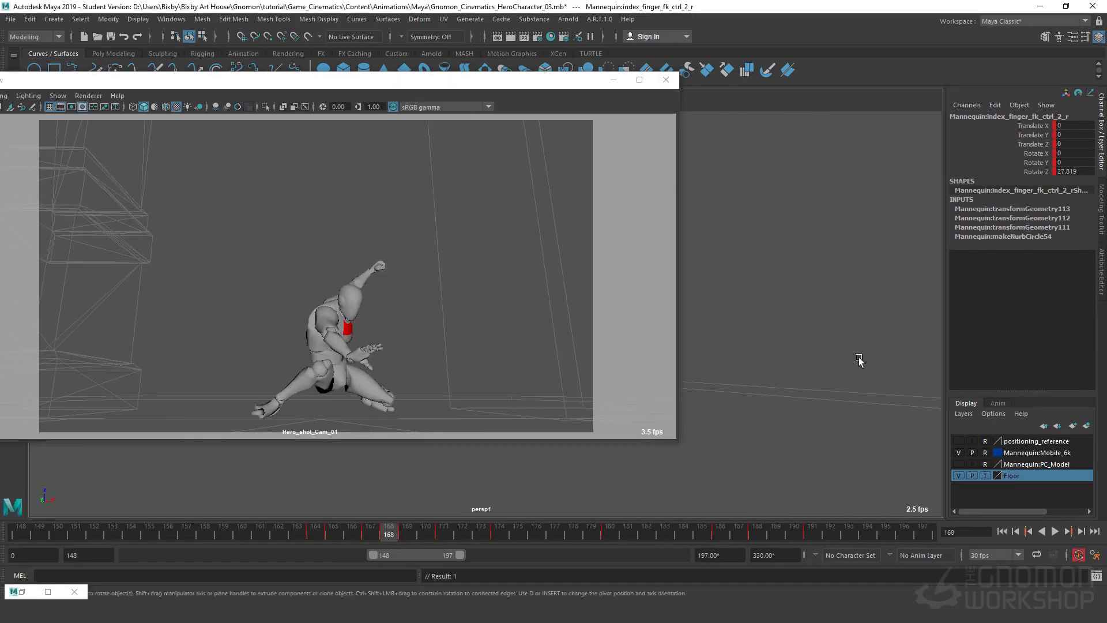
drag(501, 81, 446, 136)
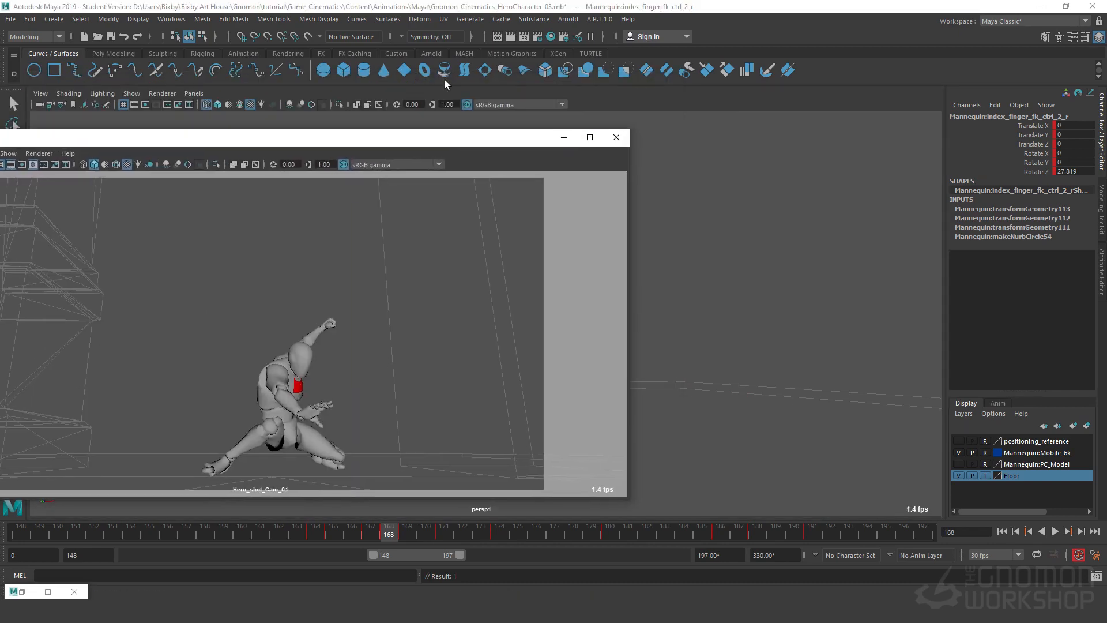
key(f)
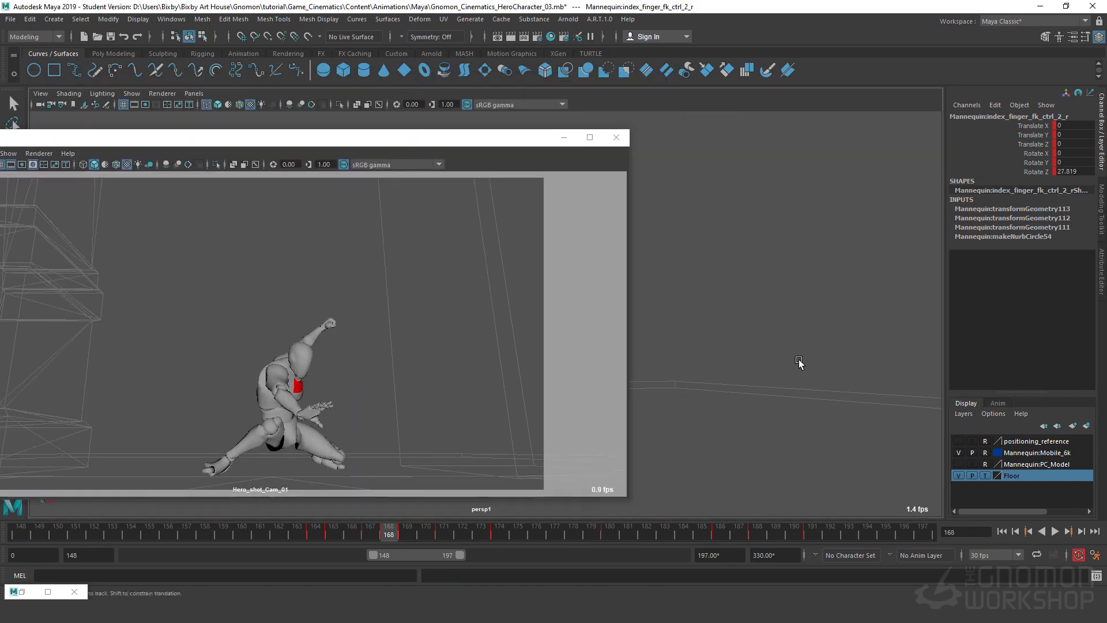
key(f)
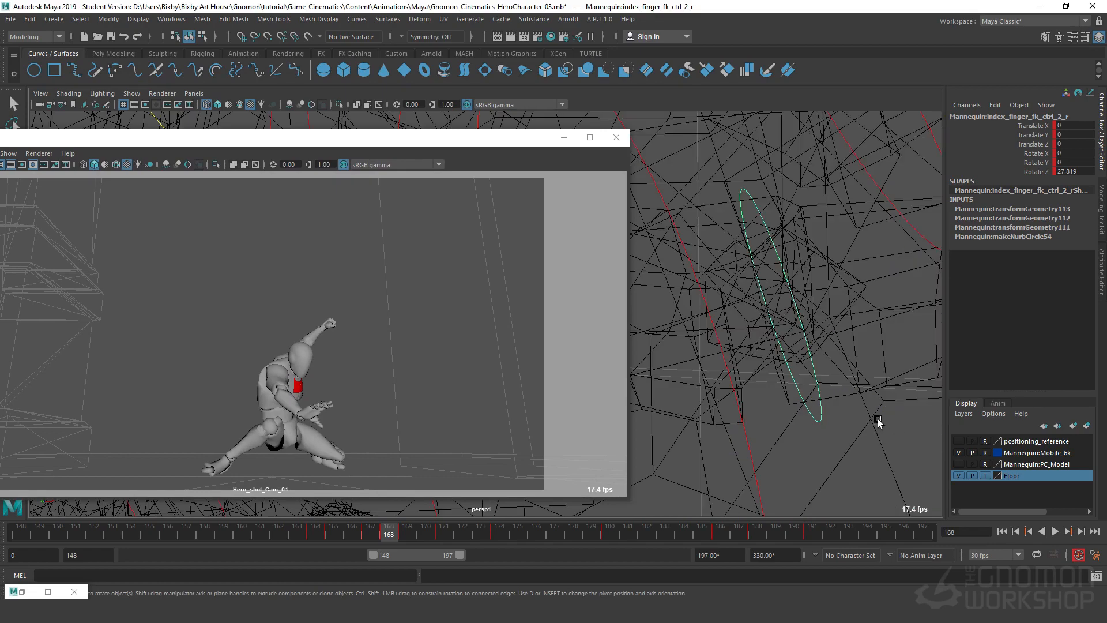
alt+right_drag(877, 422, 796, 410)
alt+middle_drag(670, 409, 887, 419)
alt+middle_drag(638, 438, 790, 430)
alt+drag(791, 429, 795, 406)
click(689, 361)
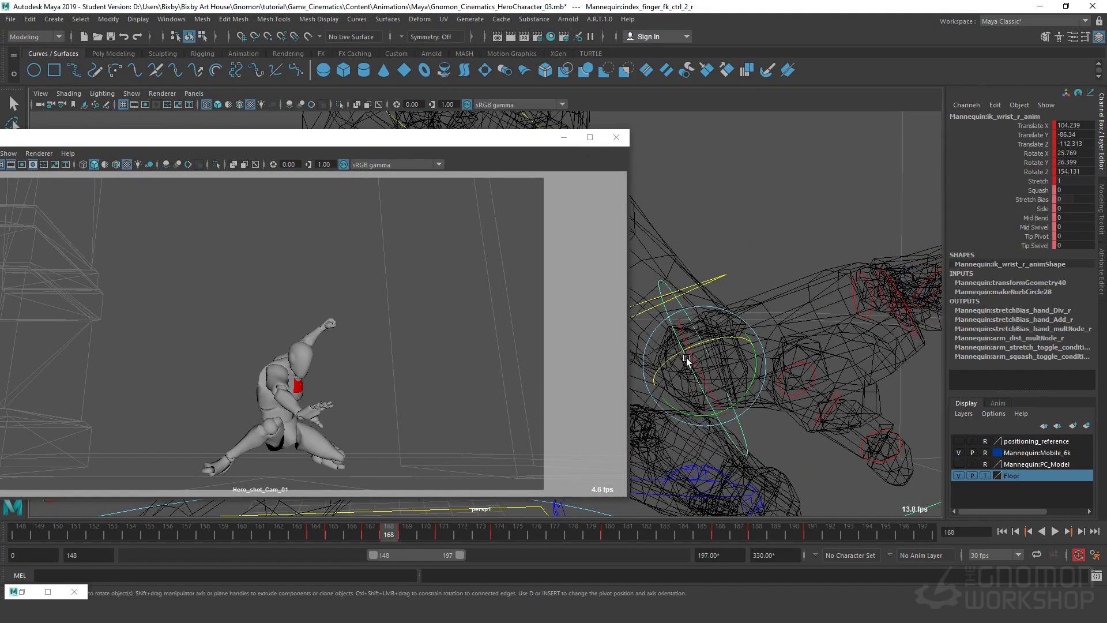
drag(700, 372, 819, 383)
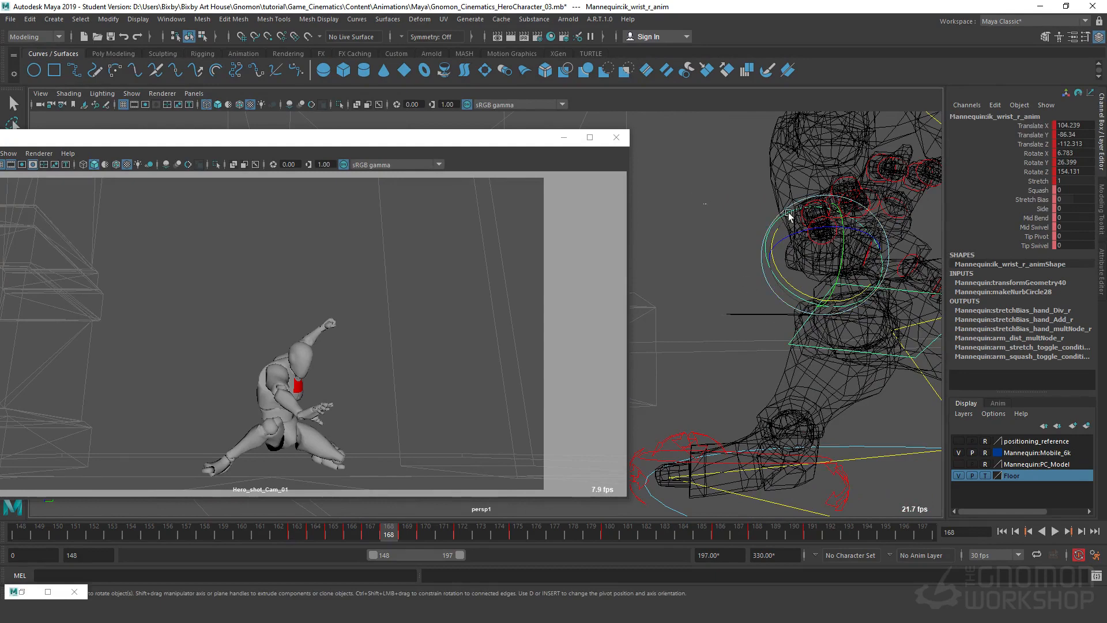
Rotate the right index finger's base control to about -61.6 in Z at frame 168.
click(906, 220)
click(908, 213)
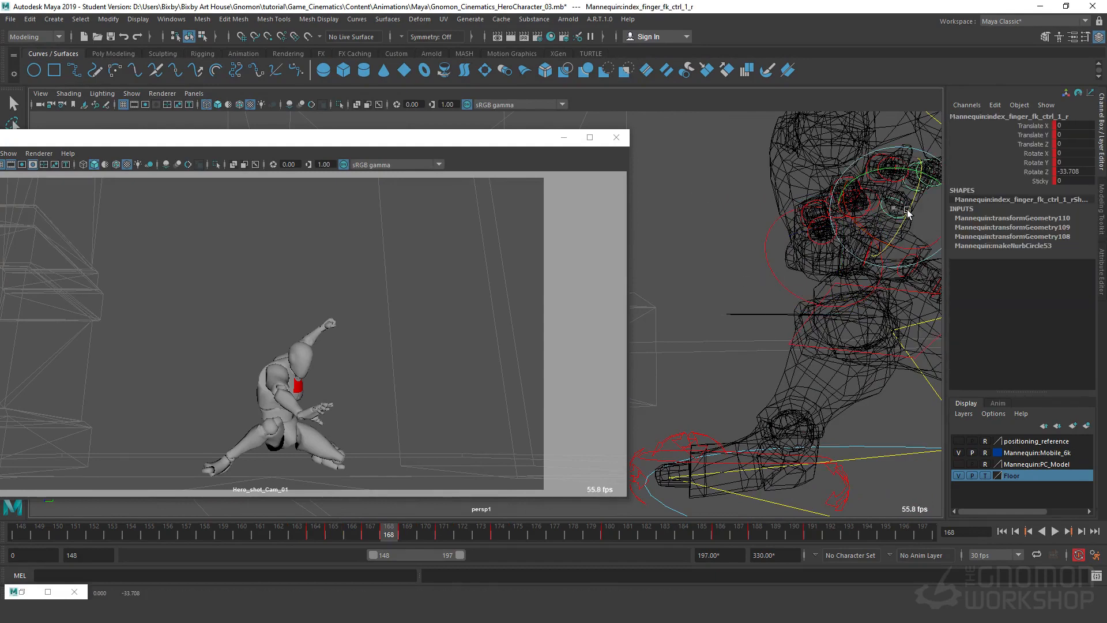
drag(907, 212, 910, 188)
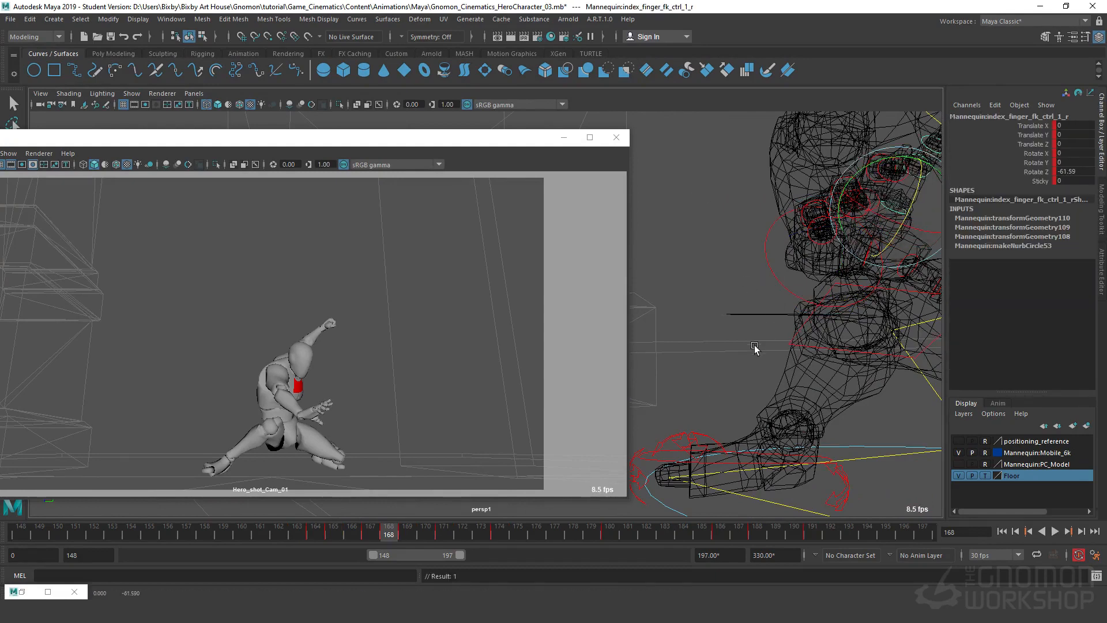
Rotate the right pinky's base control to about -3.8 in X, -12.8 in Y and 25.2 in Z at frame 168.
alt+drag(755, 349, 813, 398)
click(872, 285)
click(875, 288)
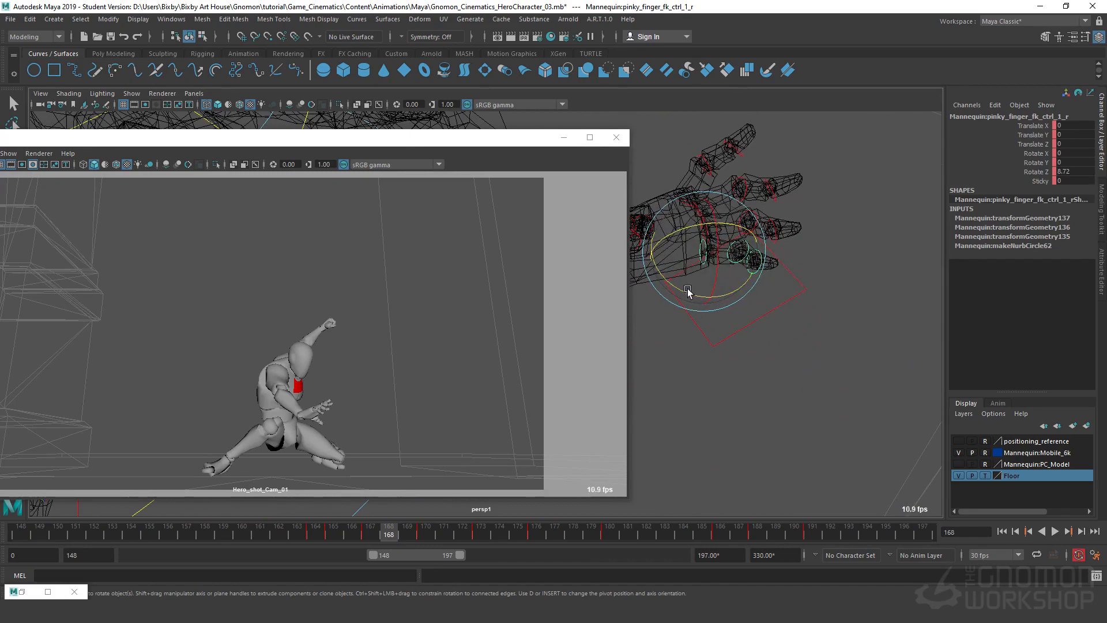
drag(688, 291, 677, 288)
drag(694, 224, 709, 231)
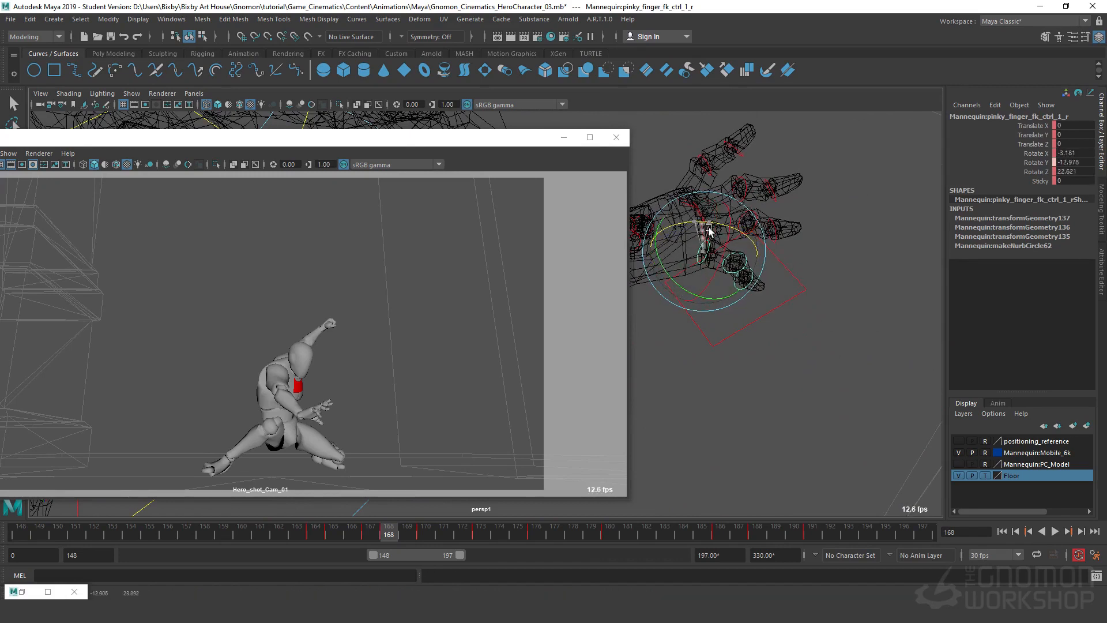
alt+drag(783, 404, 809, 372)
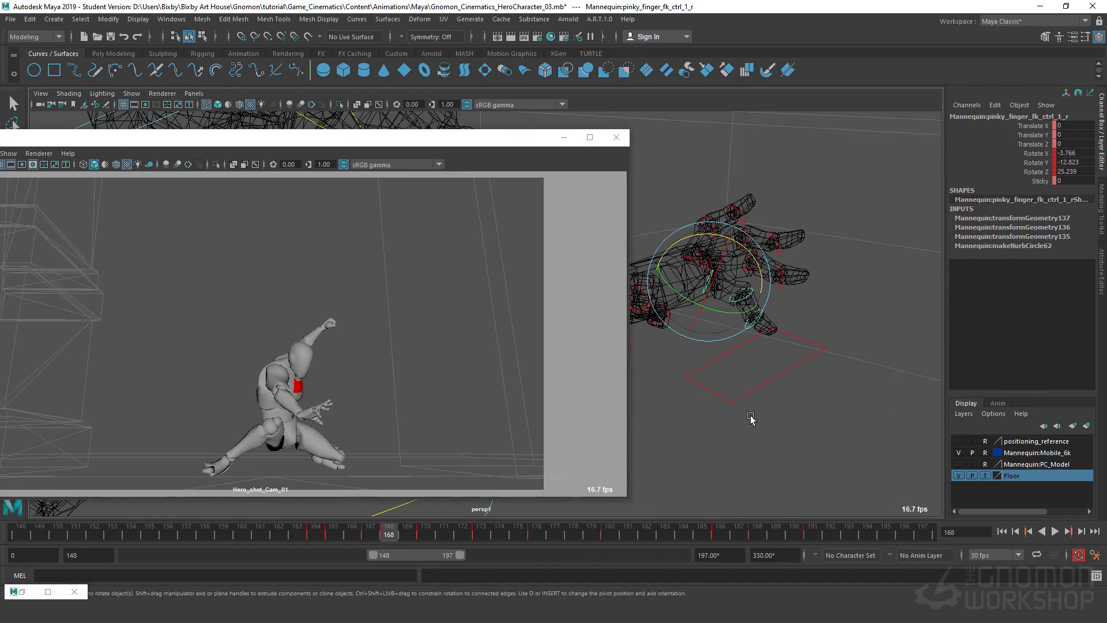
Rotate the right thumb's base control to about -21.3 in X, 24.2 in Y and -39 in Z at frame 168.
alt+drag(751, 417, 801, 371)
alt+right_drag(802, 371, 900, 379)
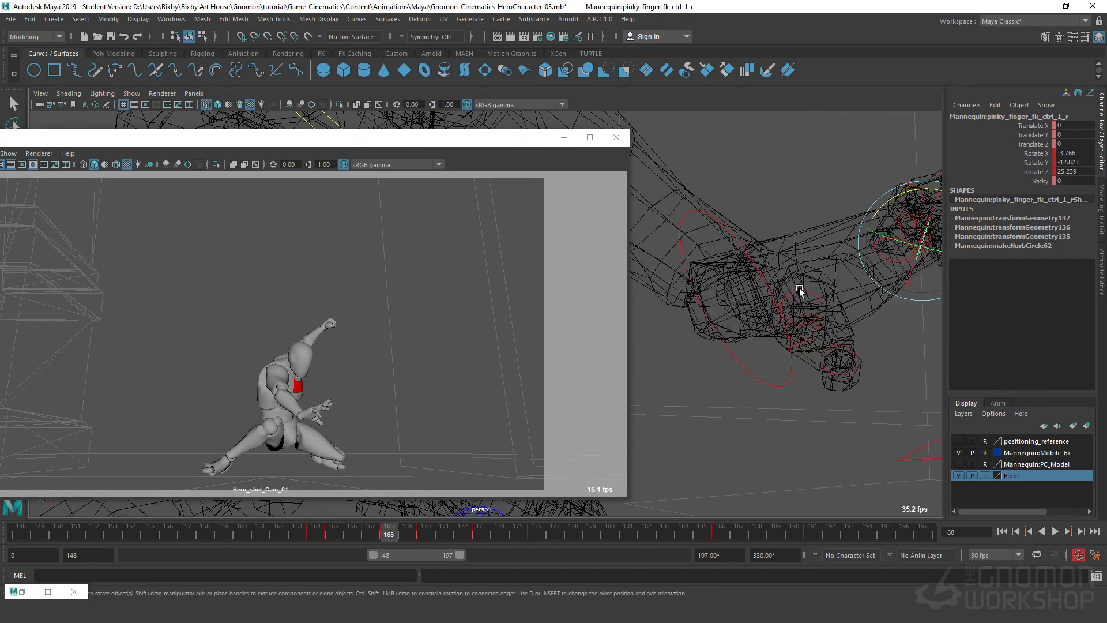
click(799, 289)
drag(798, 301, 803, 287)
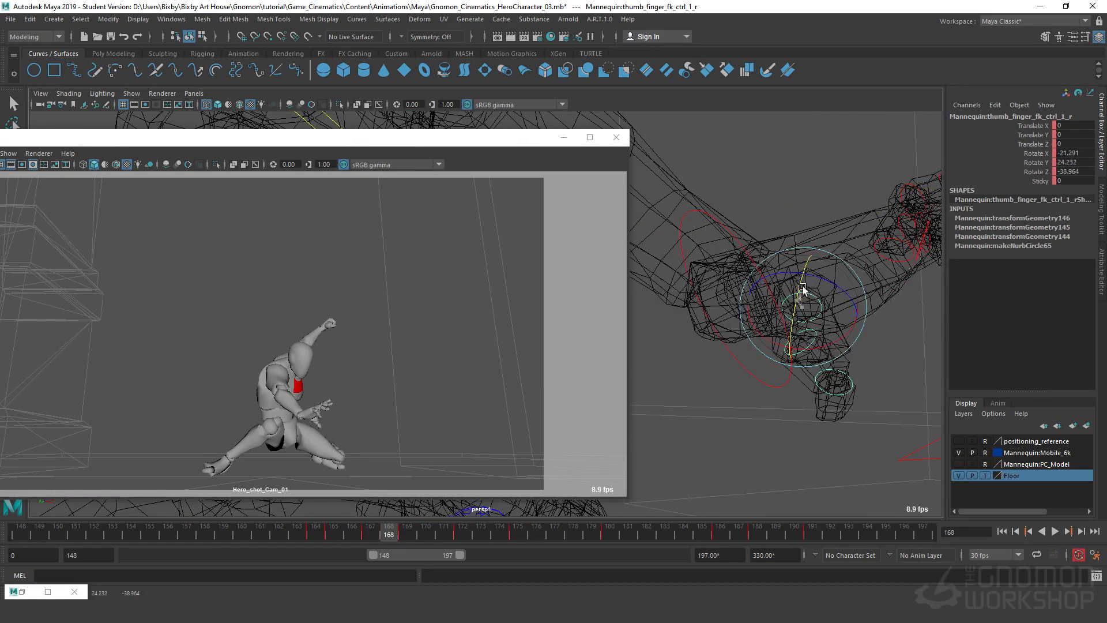
Reselect the right index finger's base control and rotate it to about 10.8 in Y at frame 168.
click(820, 169)
click(880, 240)
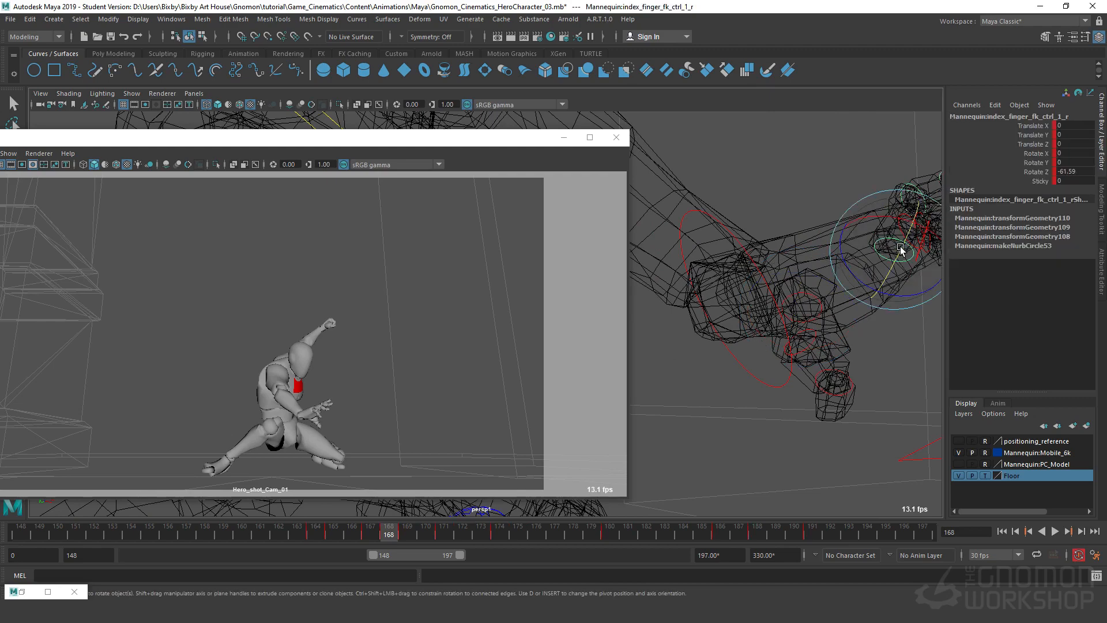
drag(901, 248, 908, 235)
alt+drag(897, 413, 857, 394)
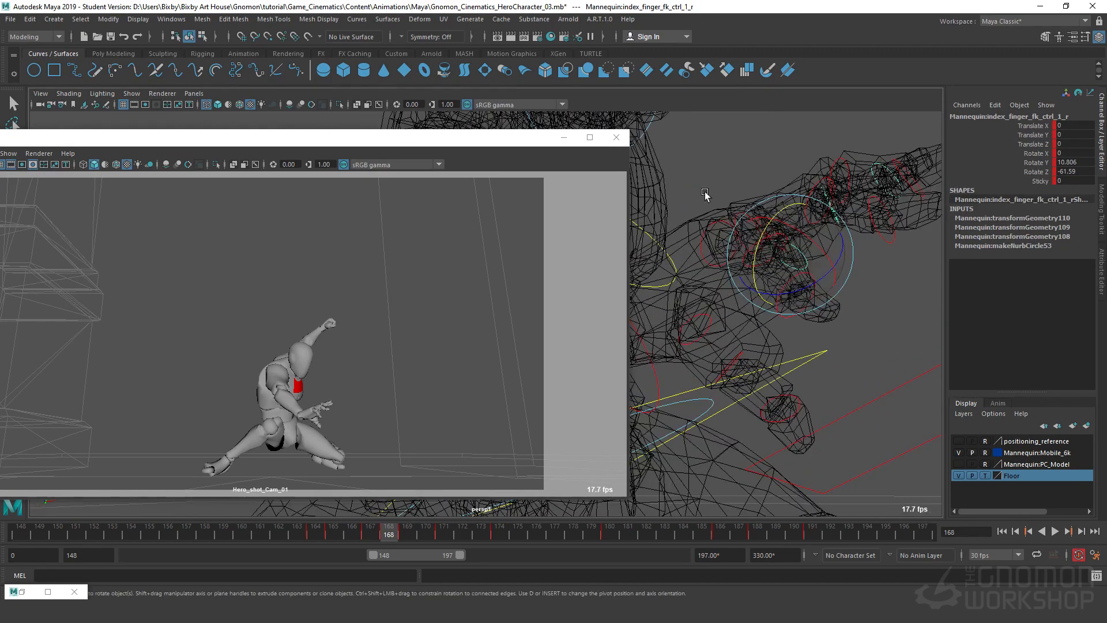
Rotate the right pinky's base control to about -3.8 in X, -0.1 in Y and 6.1 in Z at frame 168.
click(702, 230)
click(709, 241)
drag(717, 254, 761, 213)
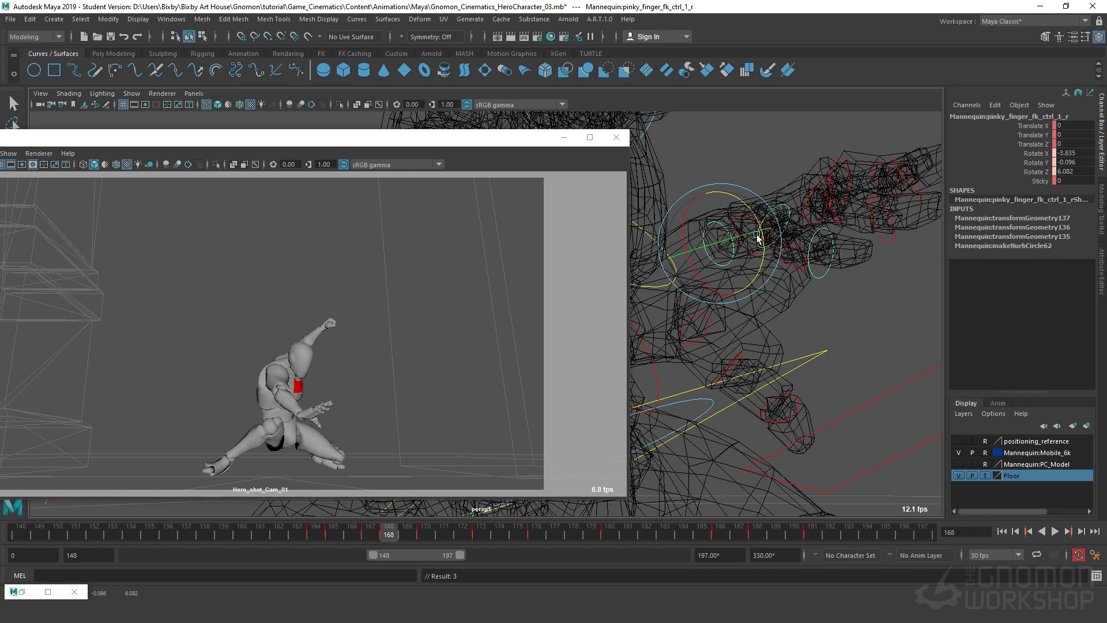
Rotate the right thumb's base control to about -5.9 in X, 13.3 in Y and -19 in Z at frame 168.
click(700, 317)
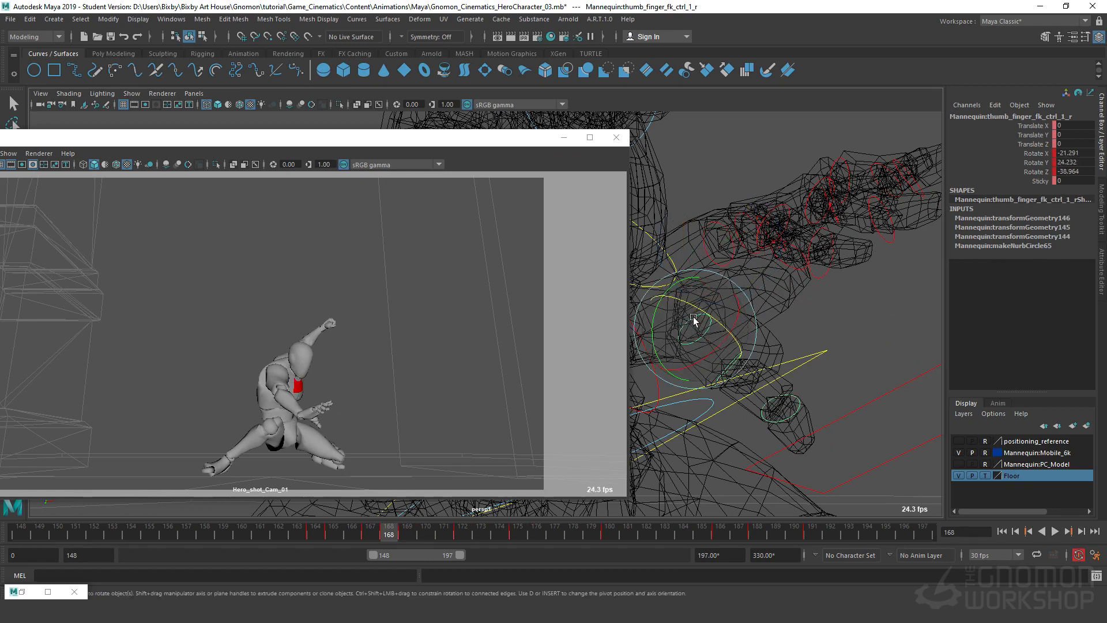
drag(707, 310, 676, 296)
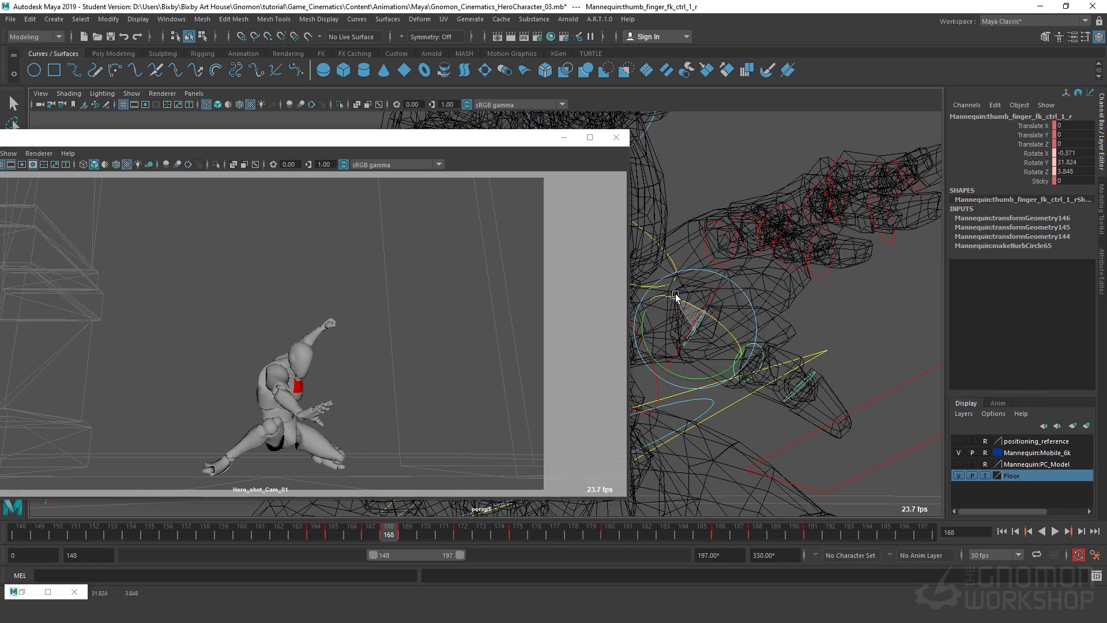
drag(649, 351, 699, 321)
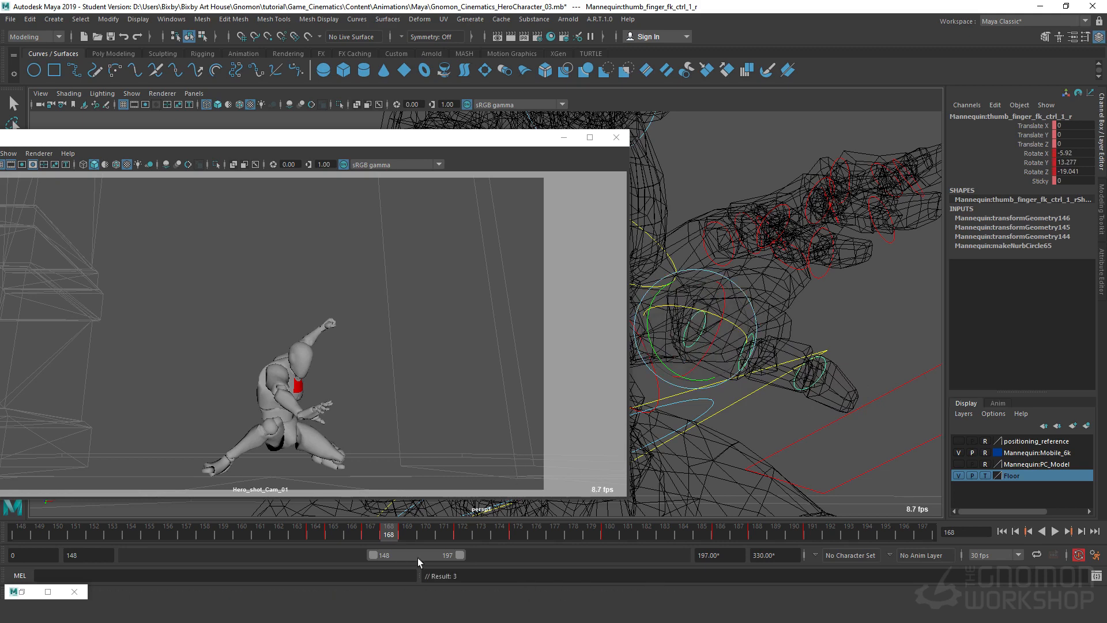
Adjust the right thumb's base control at frame 169 and rotate its second control to about 12 in Z.
key(alt+v)
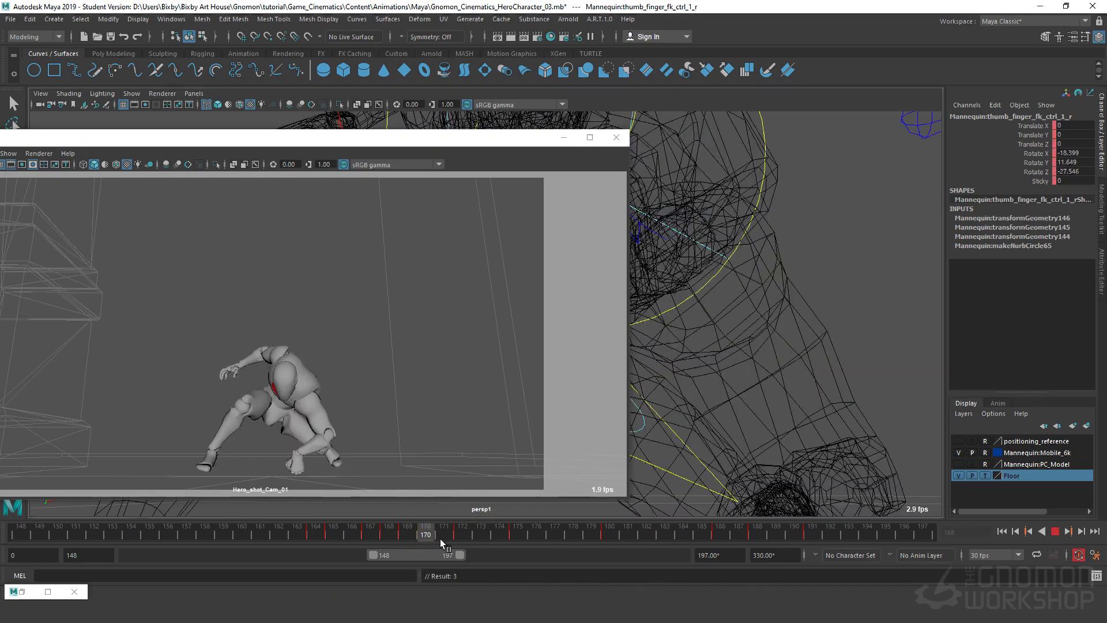
mouse_move(423, 546)
mouse_down()
mouse_move(391, 547)
mouse_move(407, 546)
mouse_up()
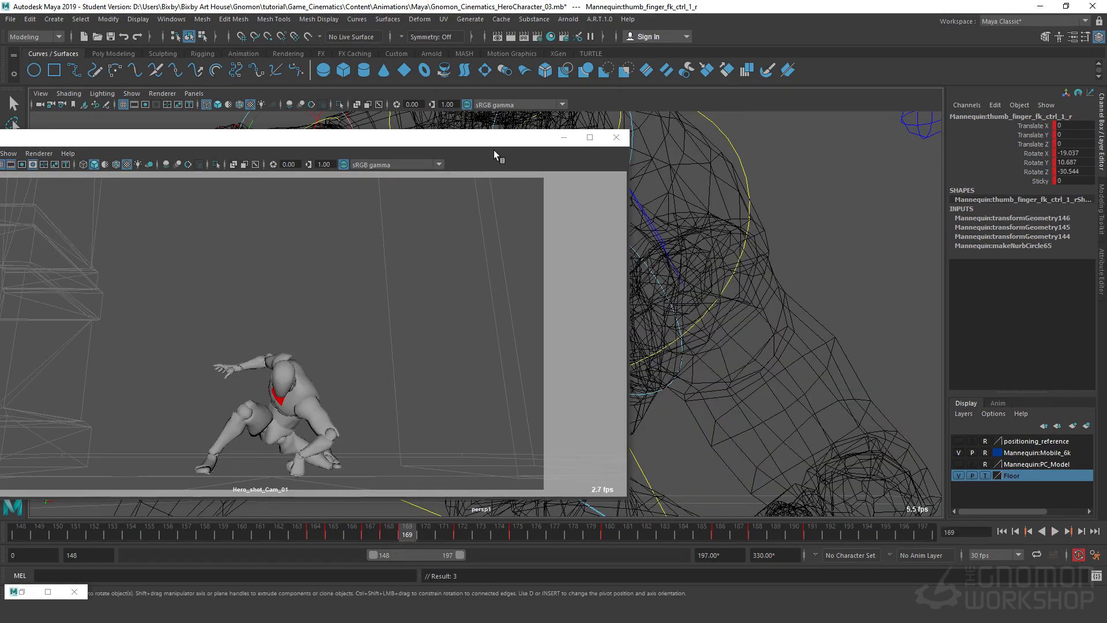
drag(440, 139, 355, 177)
alt+drag(661, 328, 740, 258)
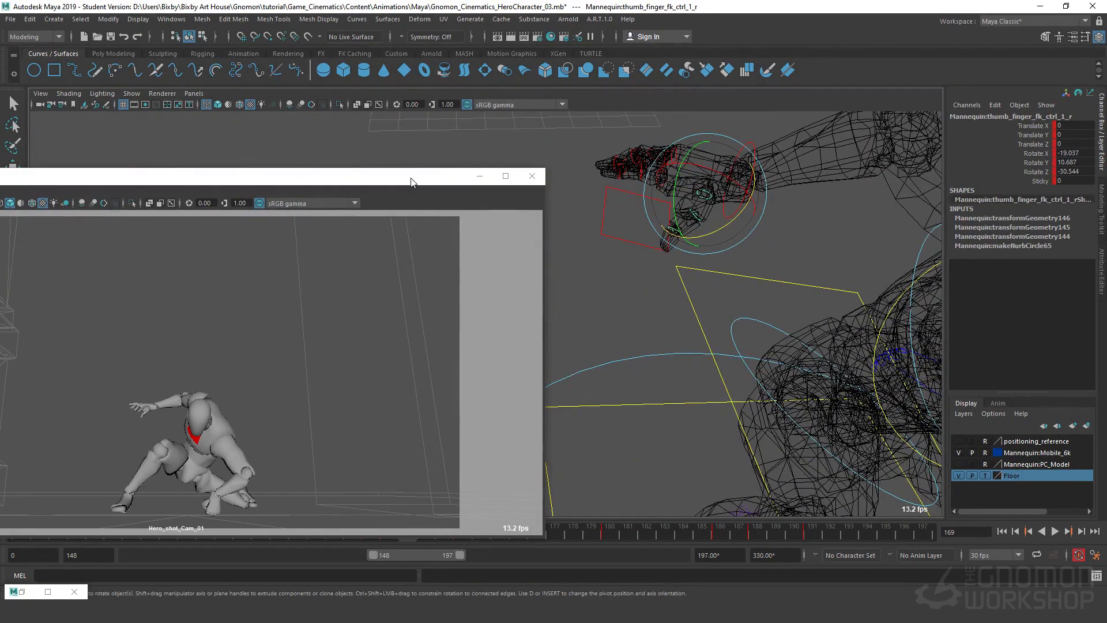
drag(411, 182, 419, 123)
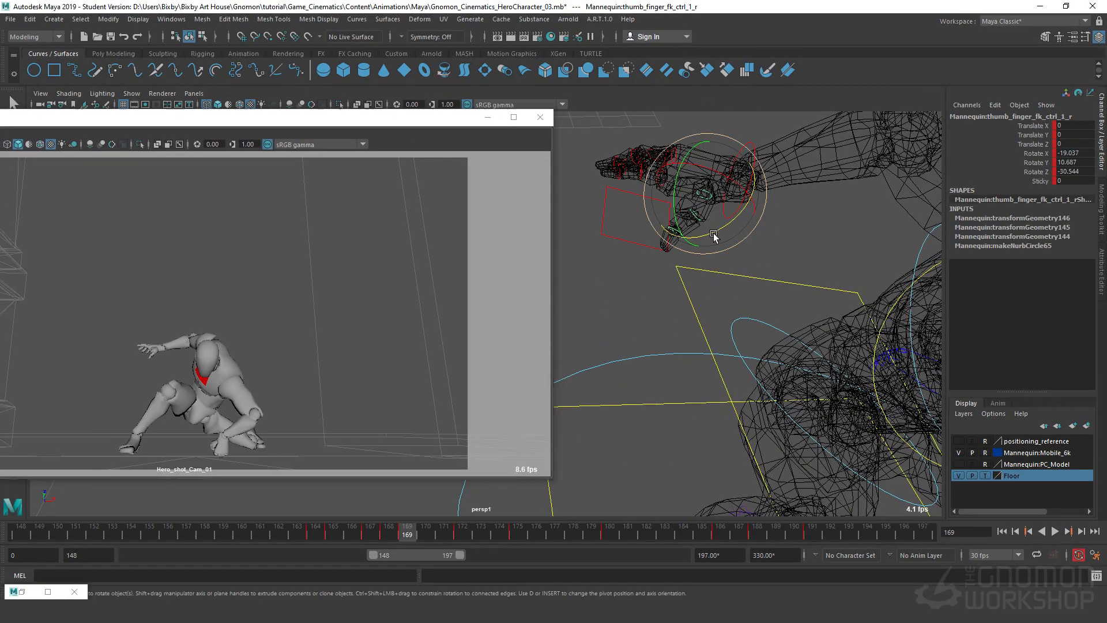
drag(714, 236, 735, 230)
click(762, 223)
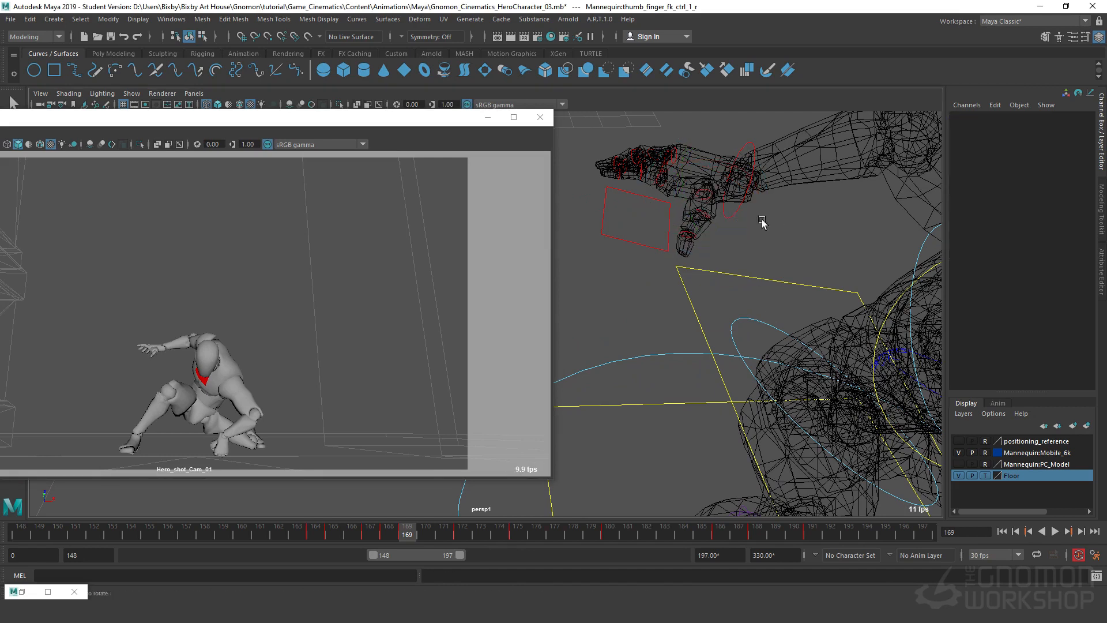
click(704, 219)
drag(712, 261, 731, 265)
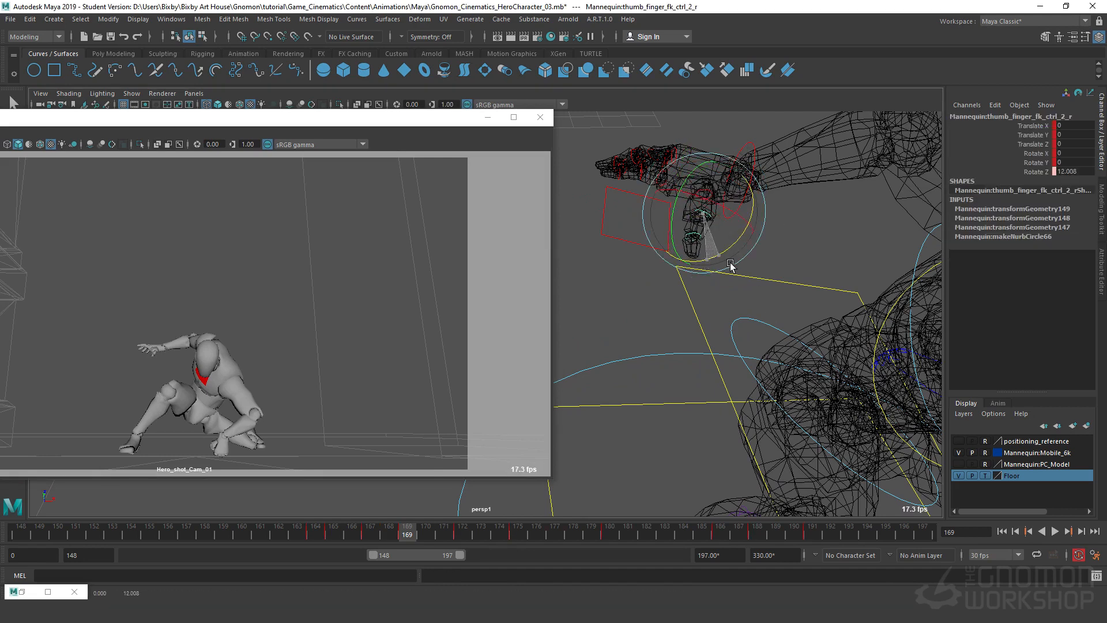
Reselect the right thumb's base control and rotate it to about -22.7 in X, 18.3 in Y and -56.9 in Z at frame 169.
click(704, 197)
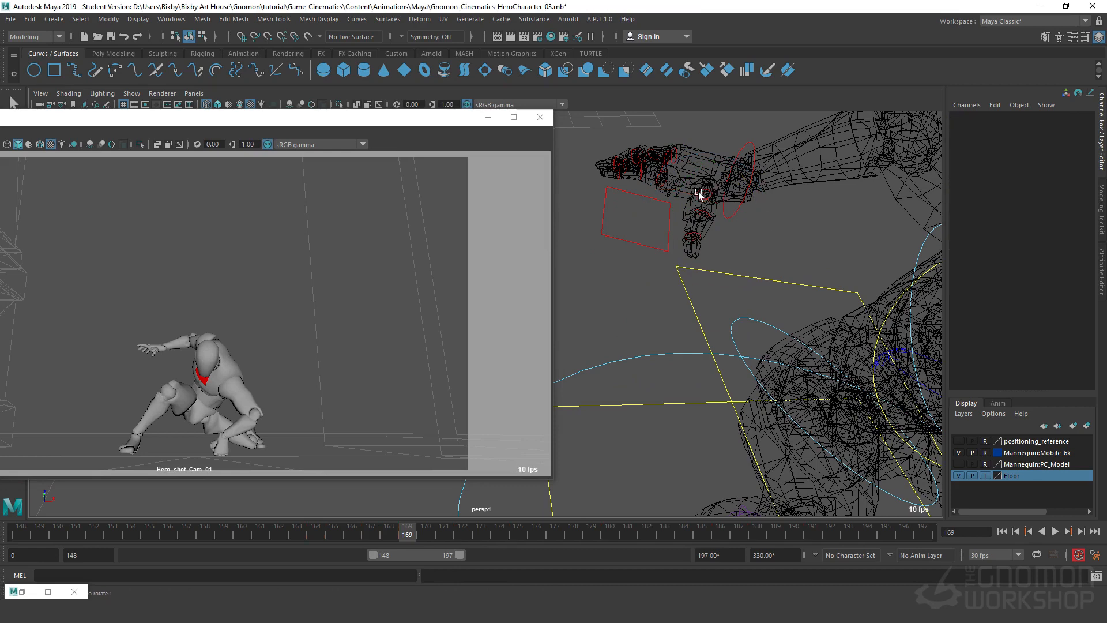
click(702, 188)
drag(683, 196, 690, 210)
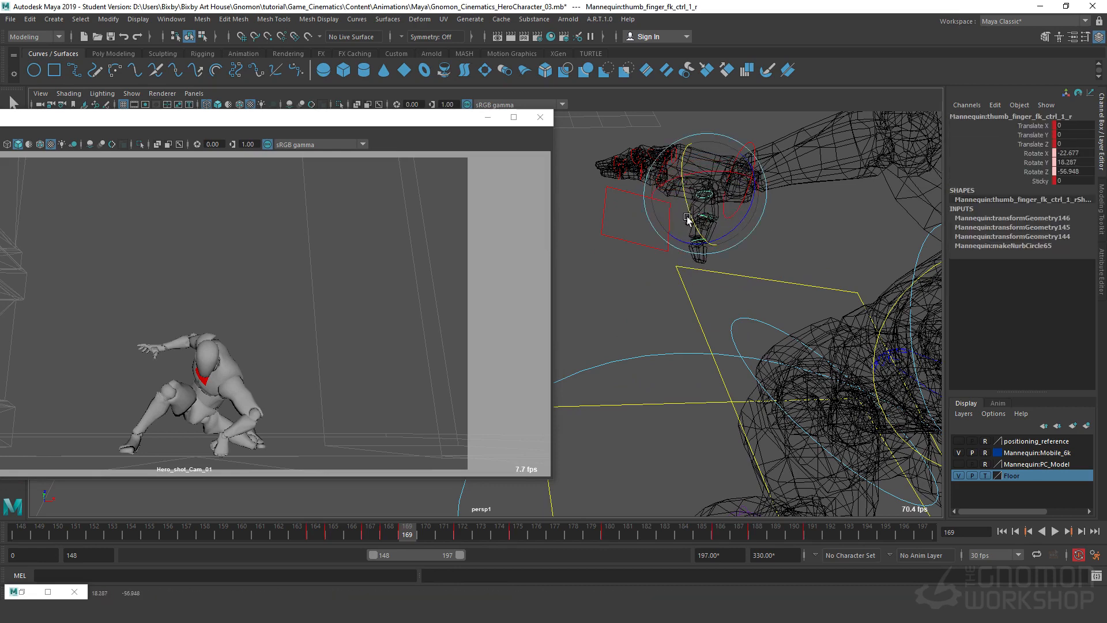
Rotate the right thumb's base control to about -3.3 in X, 16.4 in Y and -2.3 in Z at frame 170.
key(alt+v)
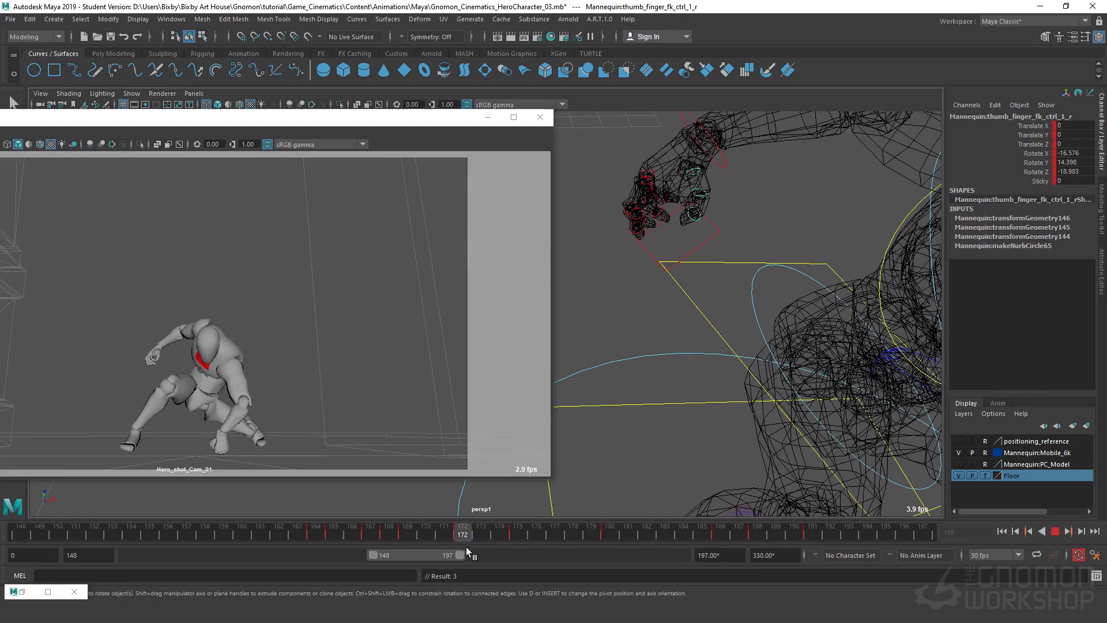
drag(399, 539, 431, 535)
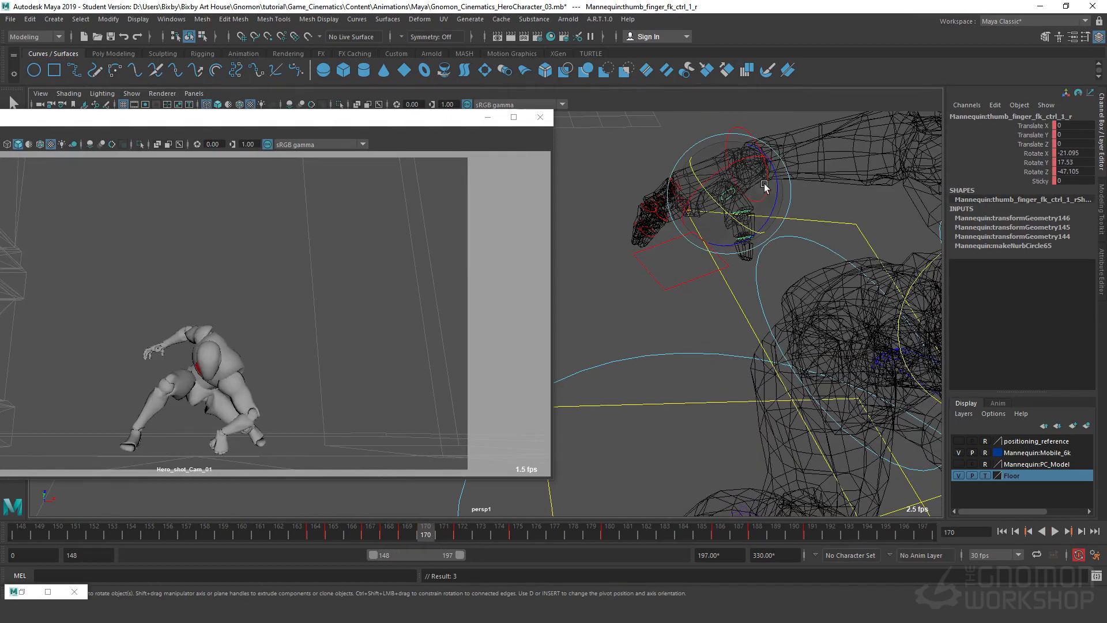
drag(768, 206, 698, 199)
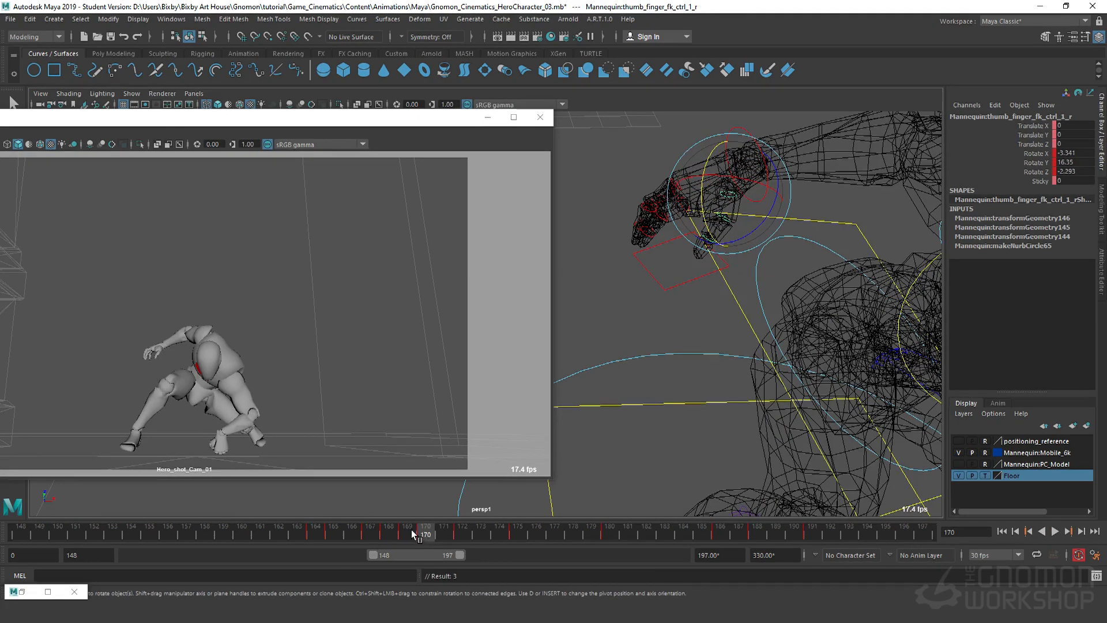
key(alt+v)
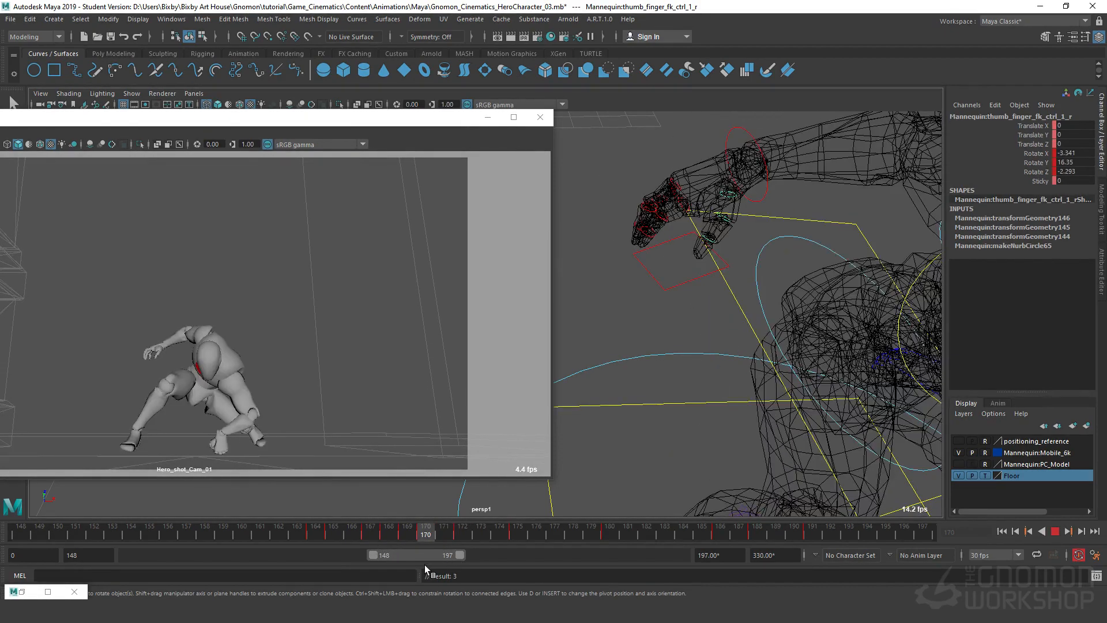
key(alt+v)
Rotate the right index finger's base control to about -0.7 in X, 2.7 in Y and -39.3 in Z at frame 170.
alt+middle_drag(663, 293, 724, 323)
scroll(725, 324, up, 4)
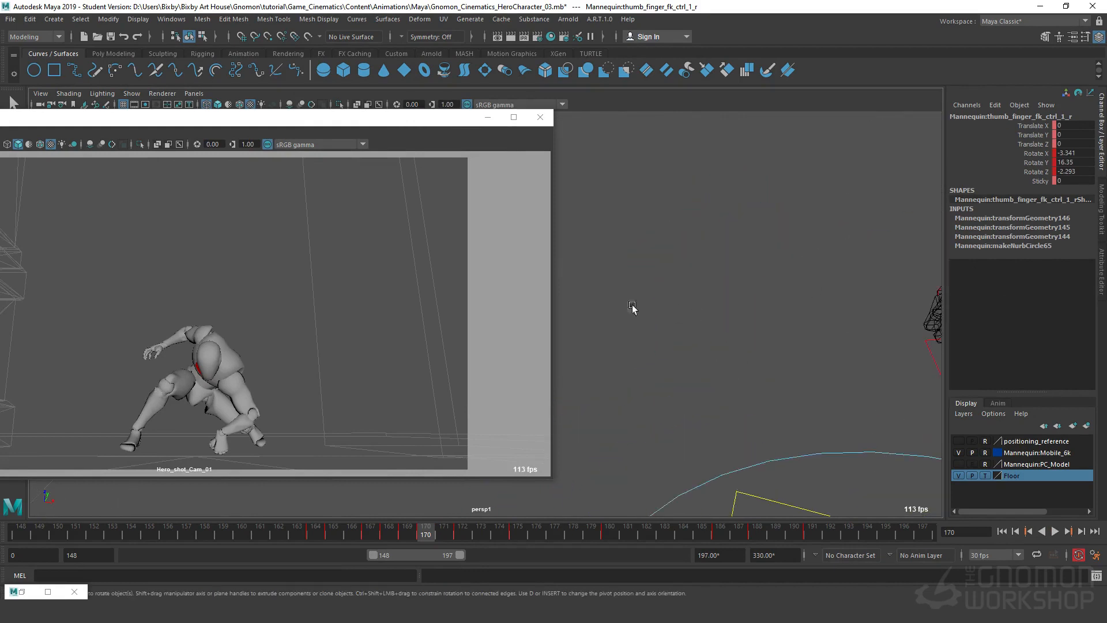
alt+middle_drag(830, 330, 725, 329)
click(830, 221)
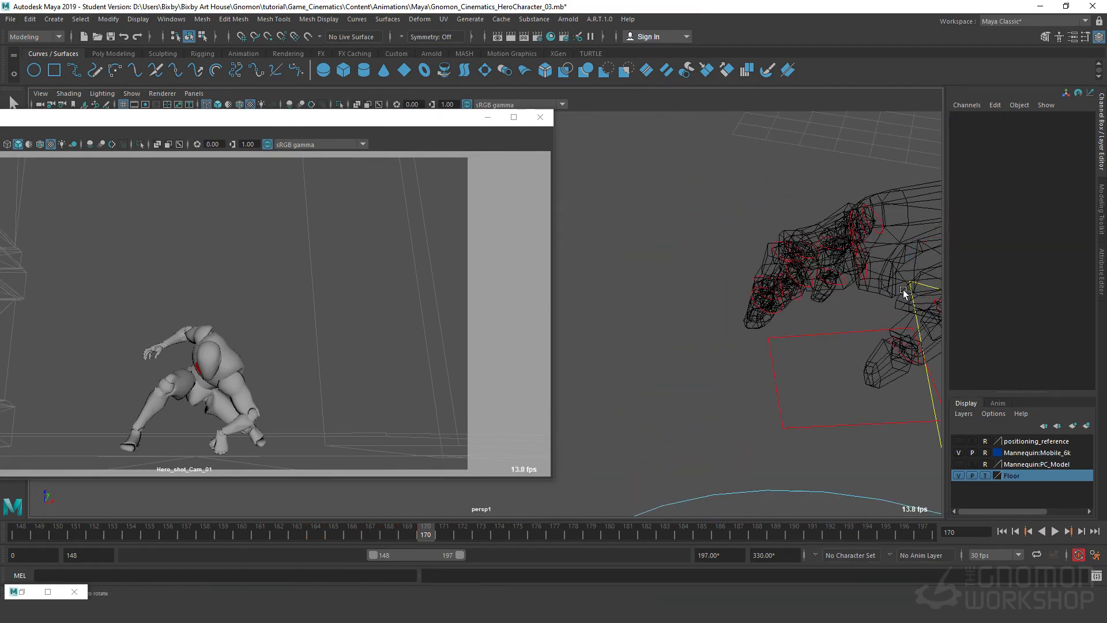
alt+drag(904, 293, 769, 257)
click(757, 270)
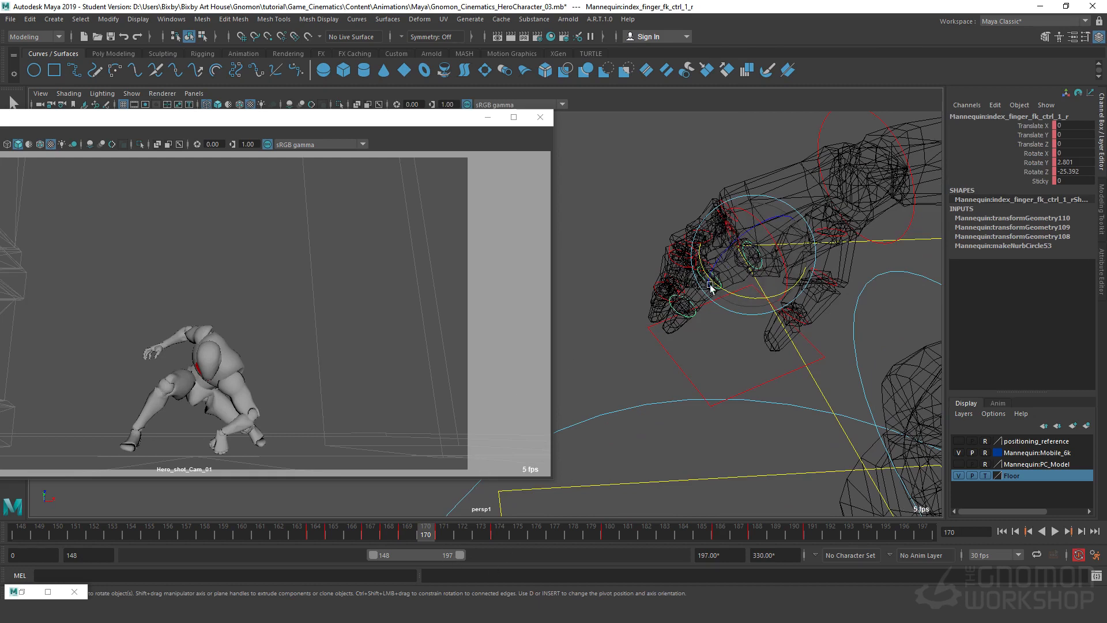
mouse_move(725, 254)
mouse_down()
mouse_move(743, 226)
mouse_move(728, 237)
mouse_up()
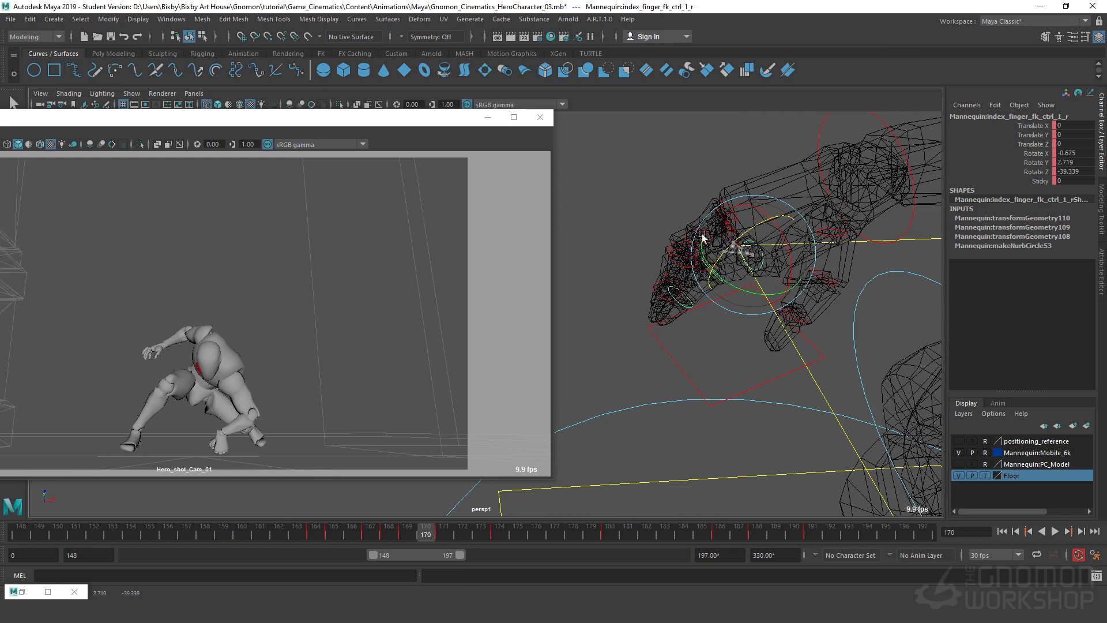
Rotate the right index finger's second control to about 11.3 in Z at frame 170.
click(699, 264)
click(708, 264)
drag(707, 248, 728, 237)
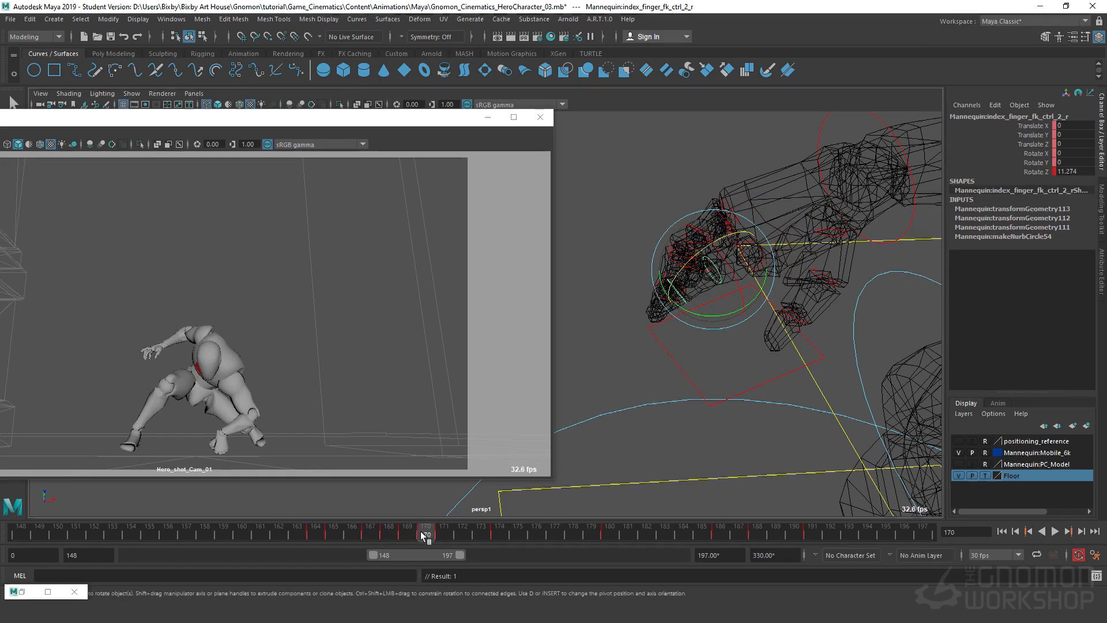
Curl the right index finger at frame 172, rotating its second control to about 58.3 and its third to about 37.4 in Z.
drag(426, 531, 465, 542)
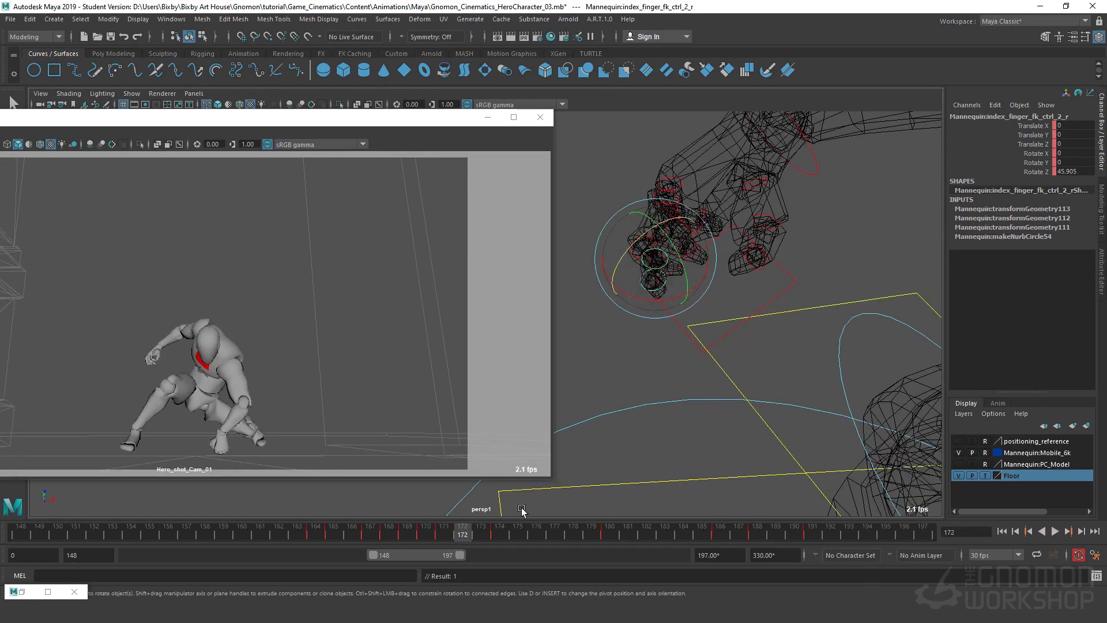
drag(628, 255, 621, 265)
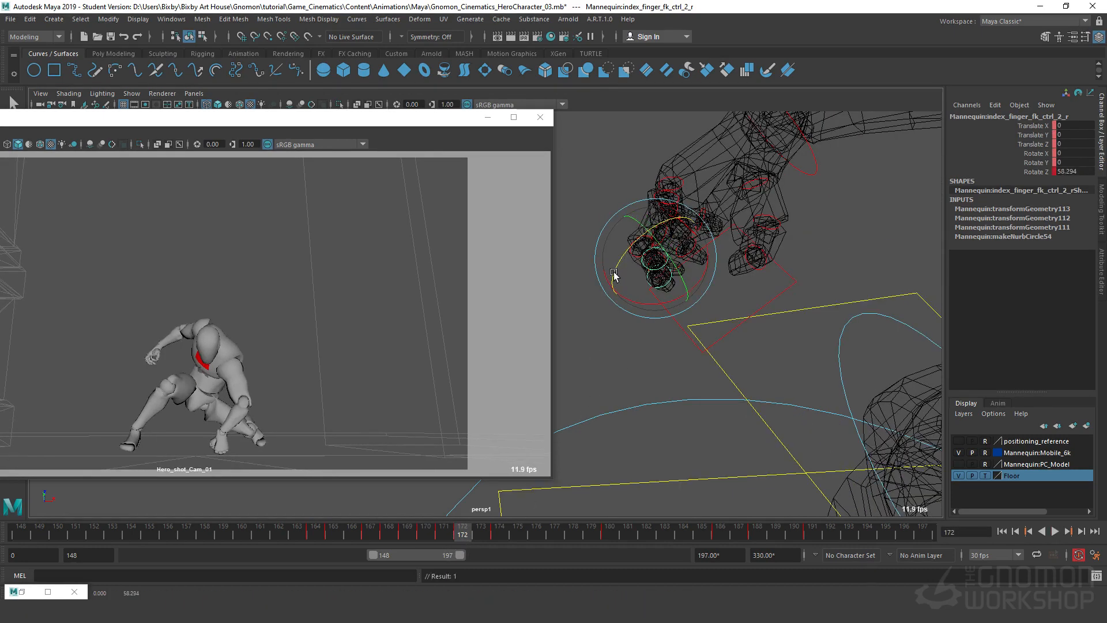
click(651, 298)
click(652, 287)
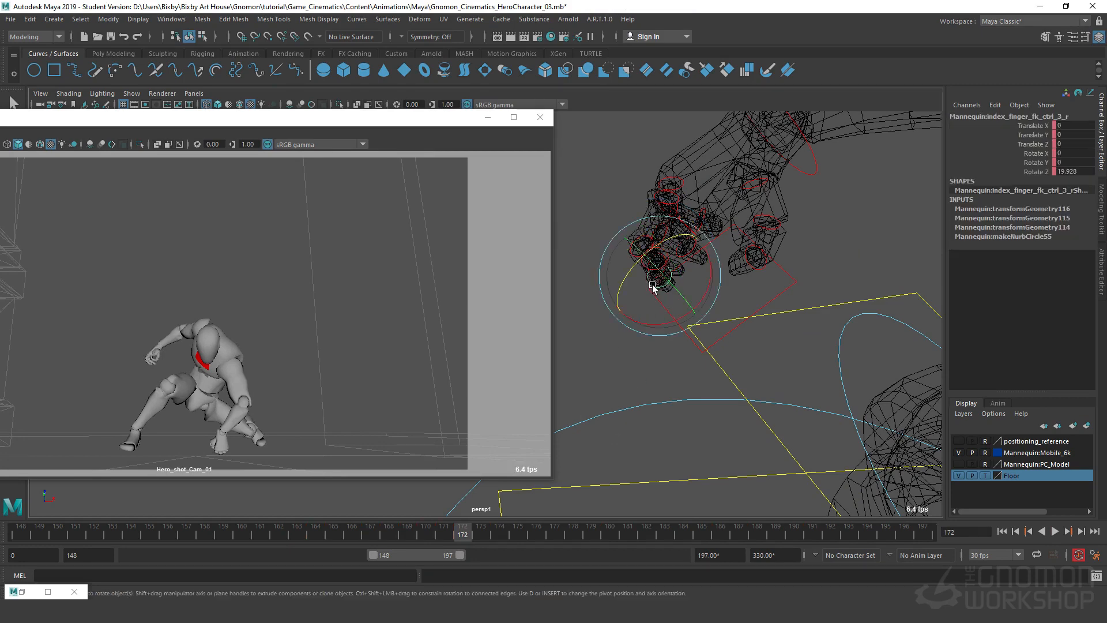
drag(632, 267, 624, 285)
Switch the perspective view to shaded display to show the right hand from the front.
mouse_move(665, 391)
alt+mouse_down()
mouse_move(798, 341)
mouse_move(719, 344)
mouse_move(702, 373)
mouse_move(830, 388)
mouse_move(818, 365)
alt+mouse_up()
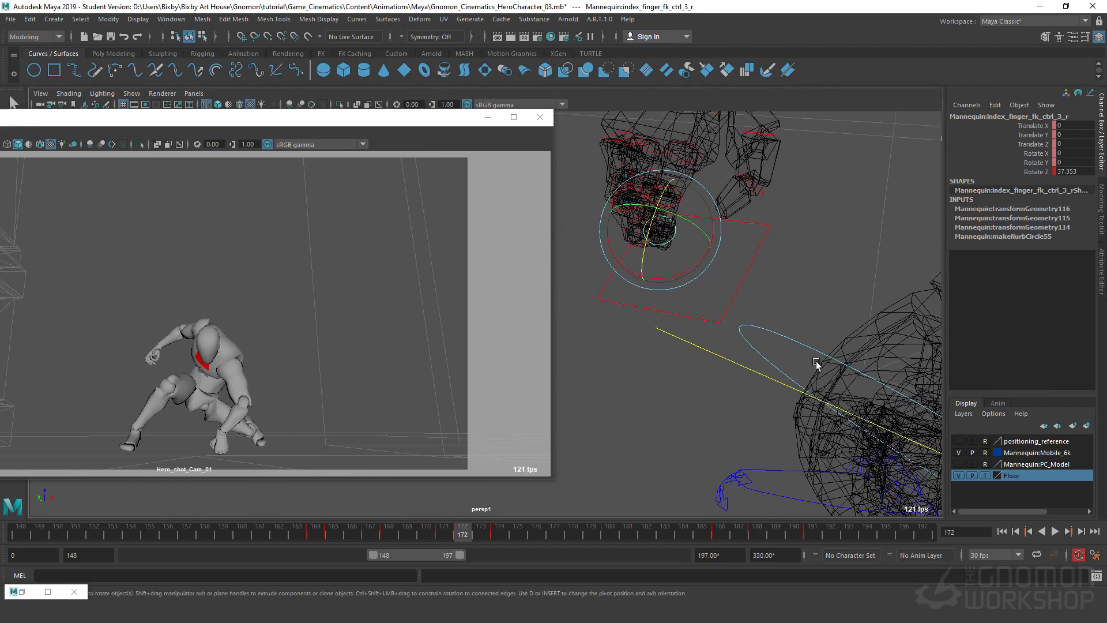
key(5)
mouse_move(747, 340)
alt+mouse_down()
mouse_move(672, 308)
mouse_move(778, 413)
mouse_move(863, 393)
mouse_move(796, 299)
alt+mouse_up()
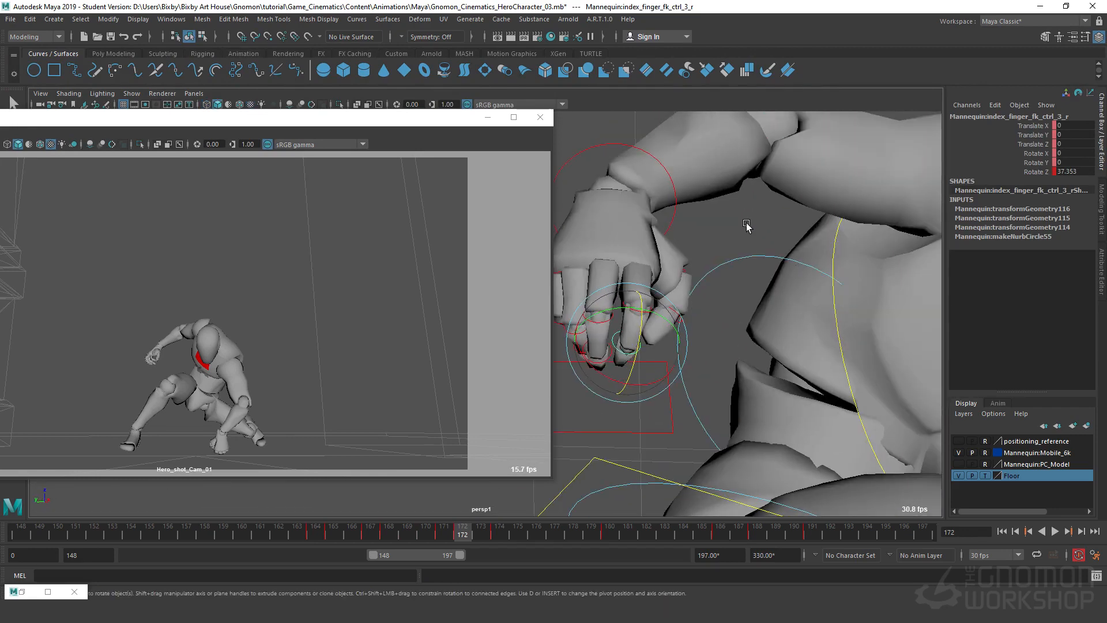
Curl the second controls of the right middle and ring fingers at frame 172, rotating the ring finger's to about 73.5 in Z.
click(747, 225)
alt+middle_drag(606, 323, 651, 316)
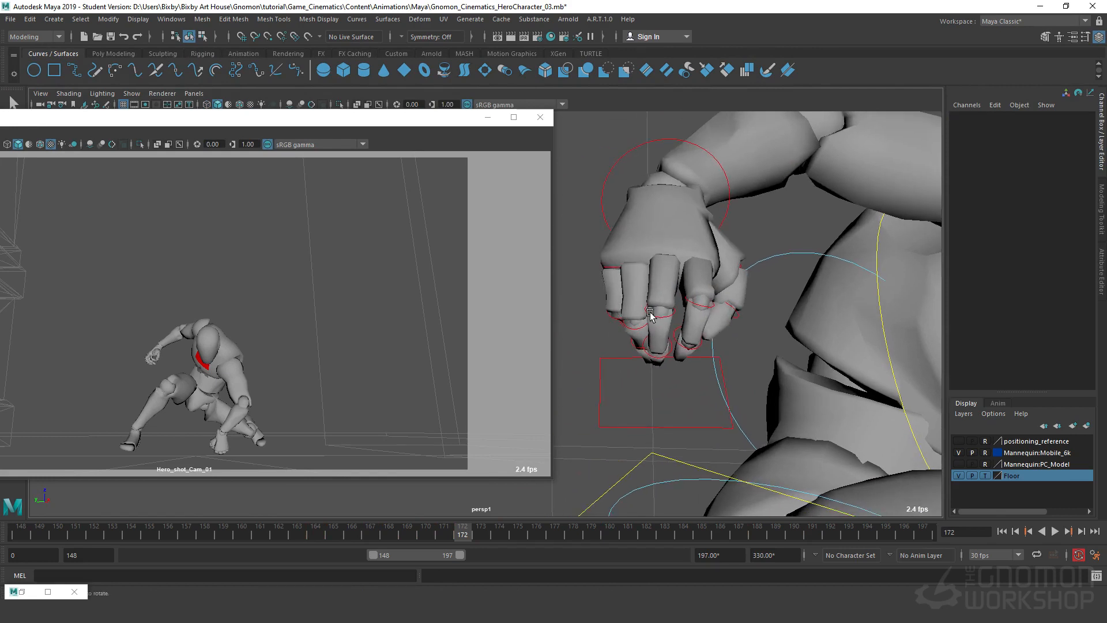
click(659, 318)
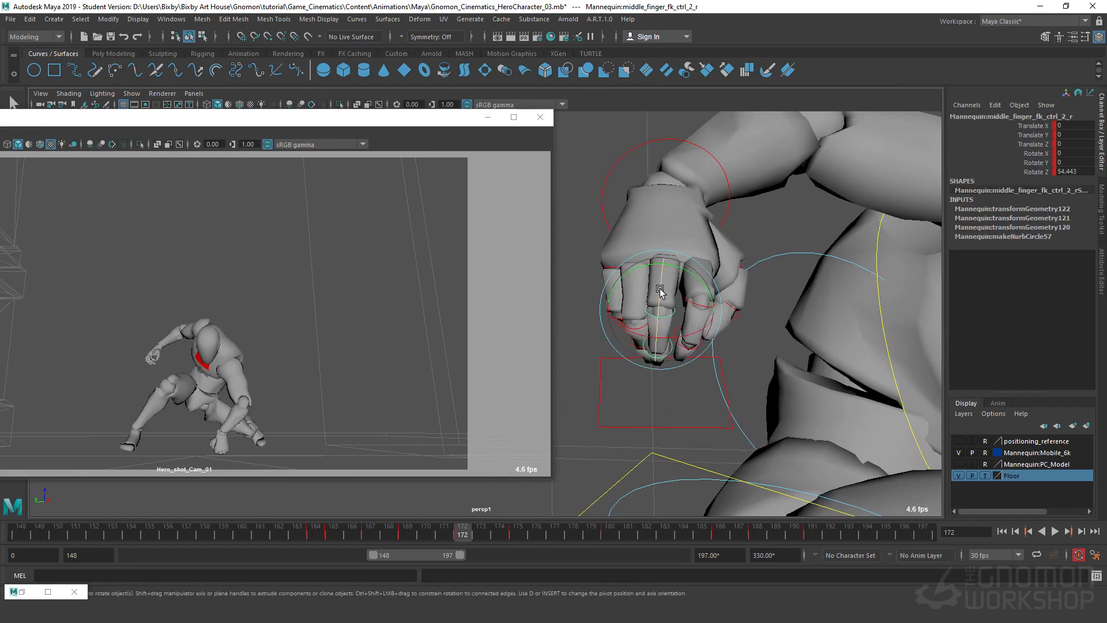
click(641, 334)
click(637, 331)
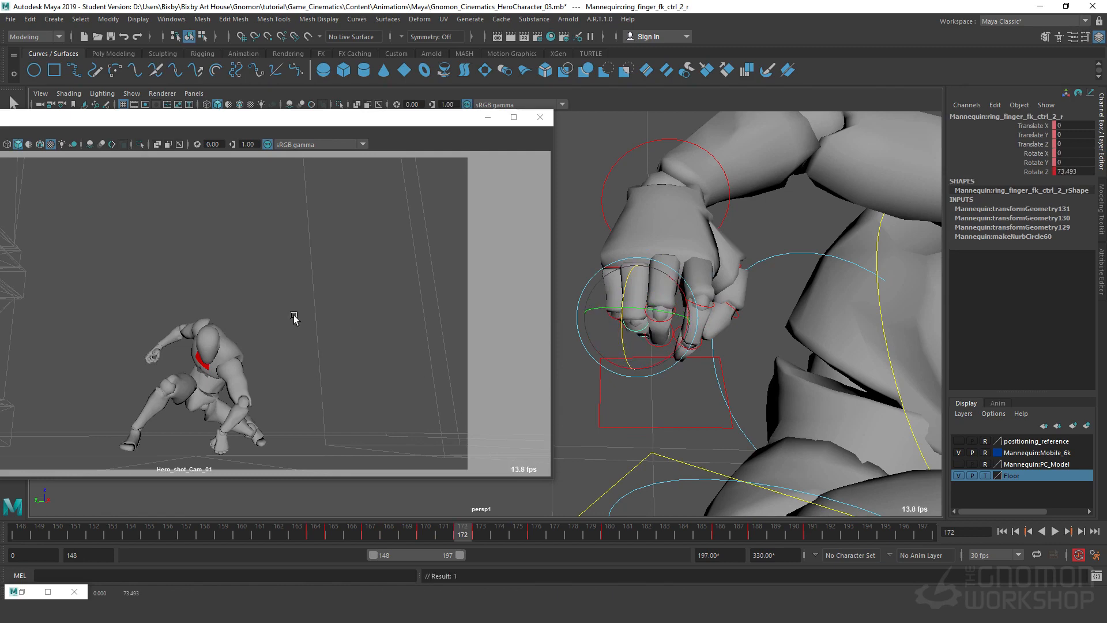
Scrub and play back the landing to review the right hand's finger motion in the shot camera and perspective views.
drag(447, 534, 627, 545)
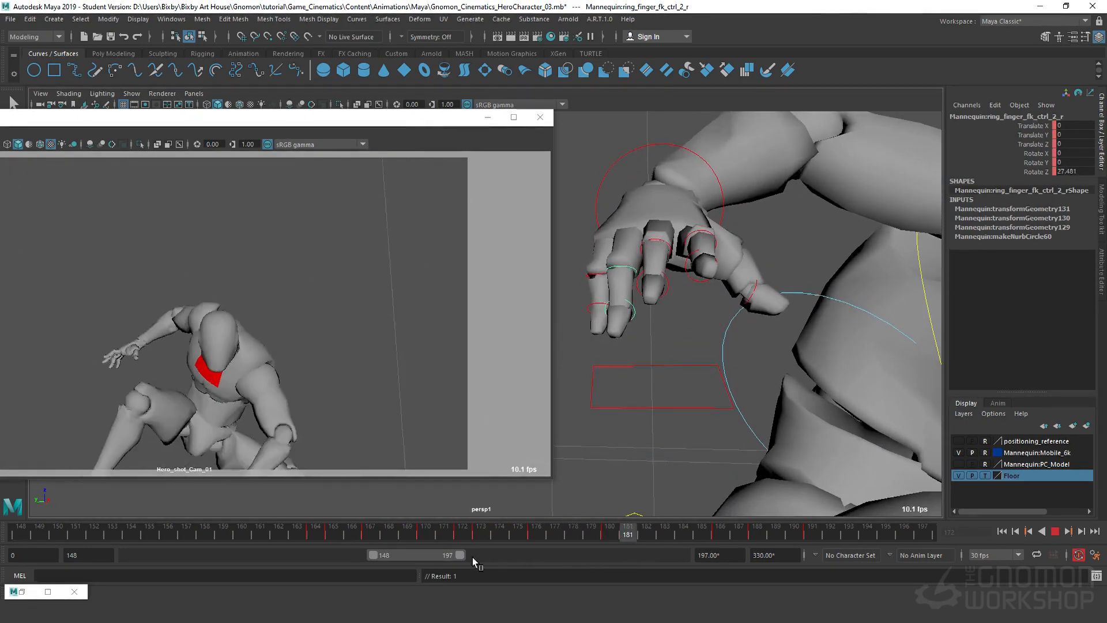
key(alt+v)
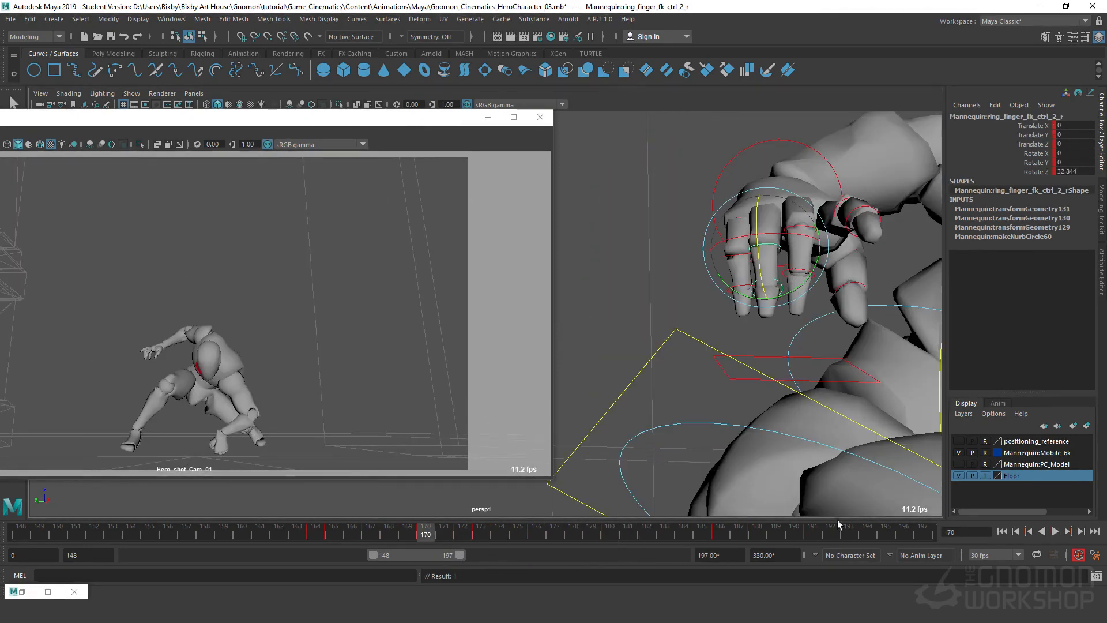
click(1056, 532)
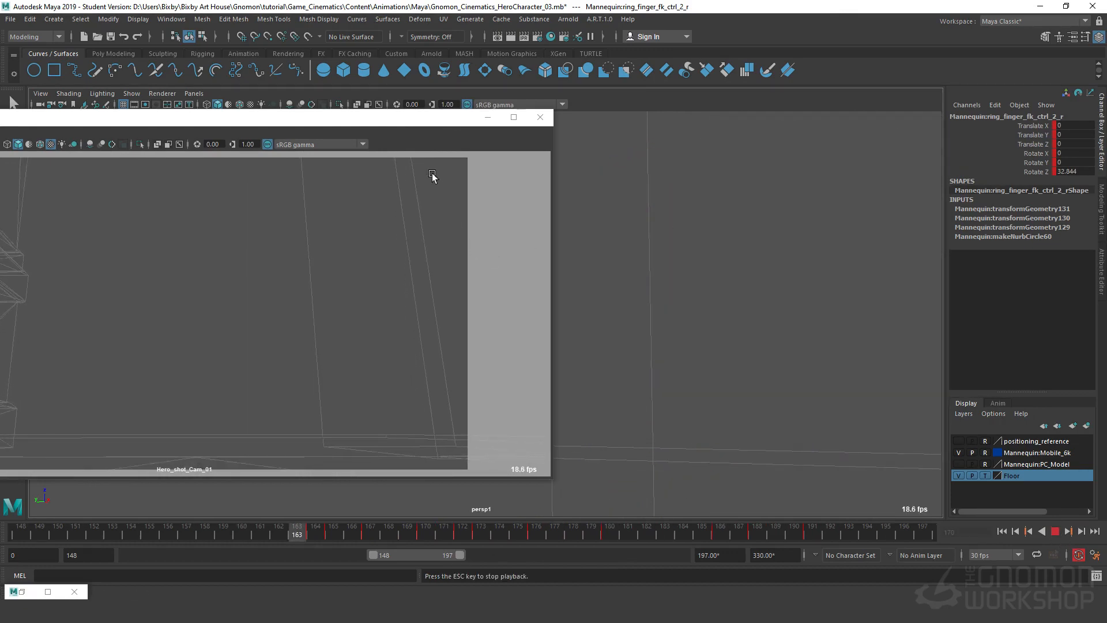
drag(358, 116, 452, 126)
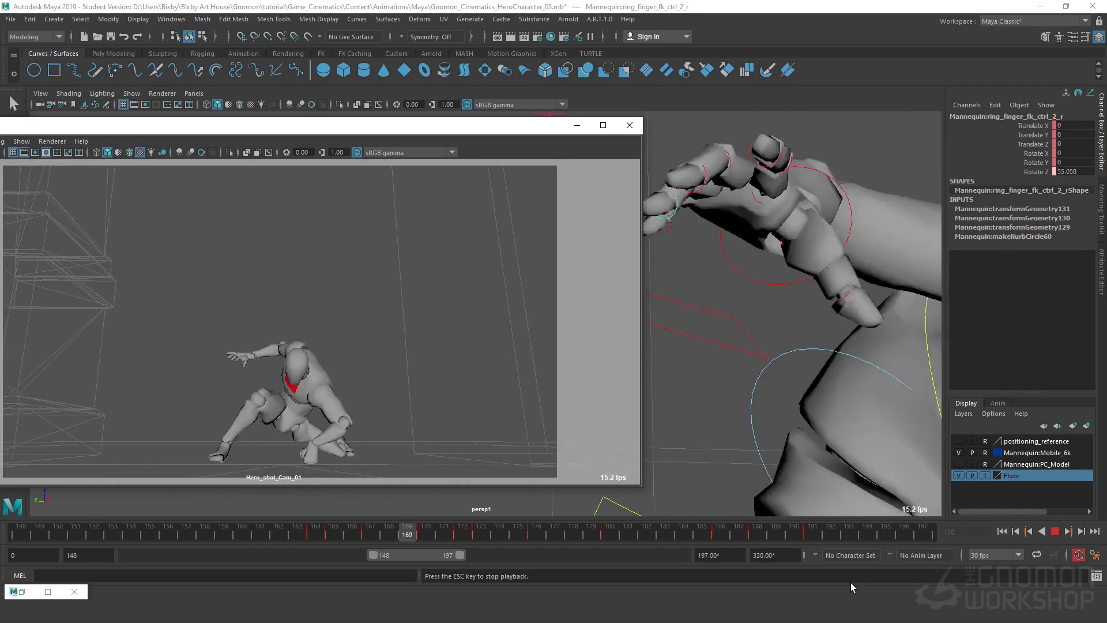
click(1055, 531)
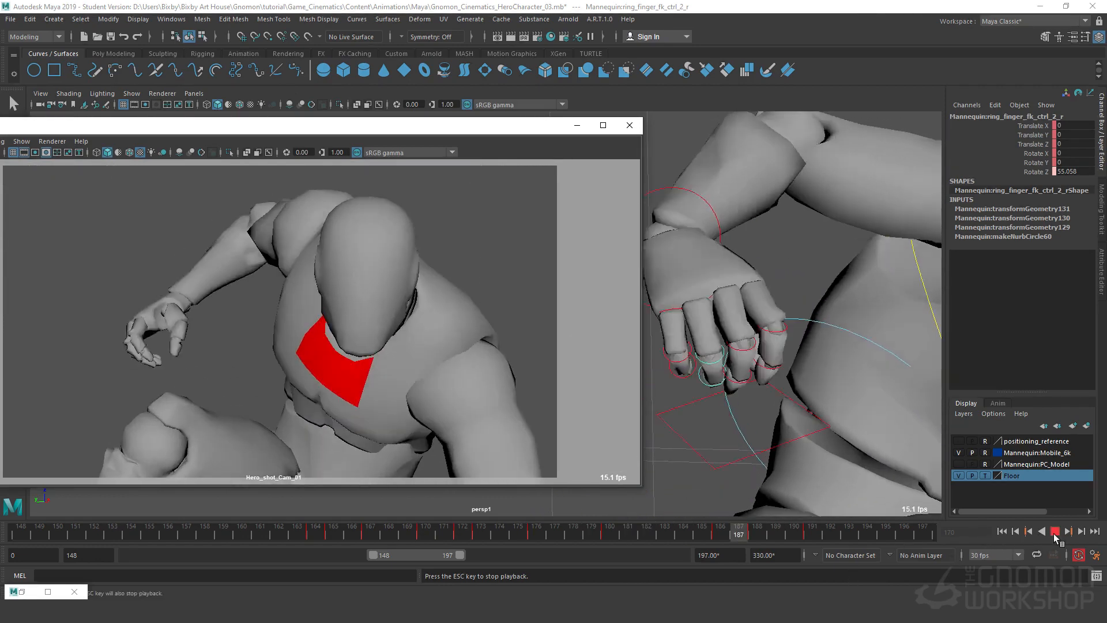
key(e)
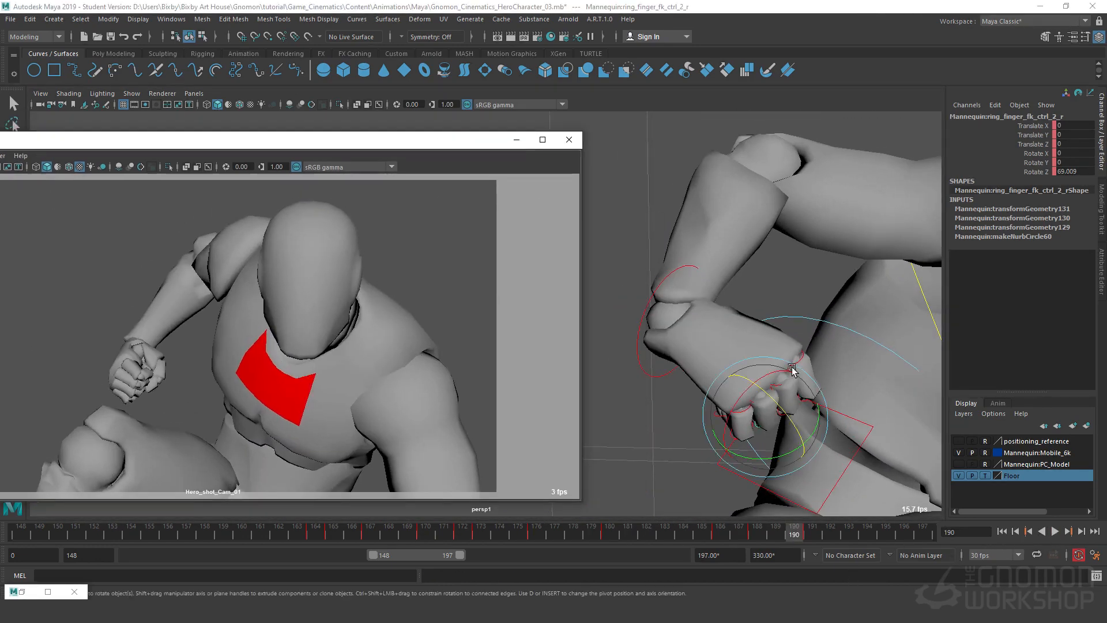
Narrow the playback range to start at frame 183, go to frame 187 and reposition the shot camera window to reveal the right hand.
alt+drag(792, 368, 757, 362)
alt+drag(832, 364, 773, 393)
drag(795, 532, 722, 533)
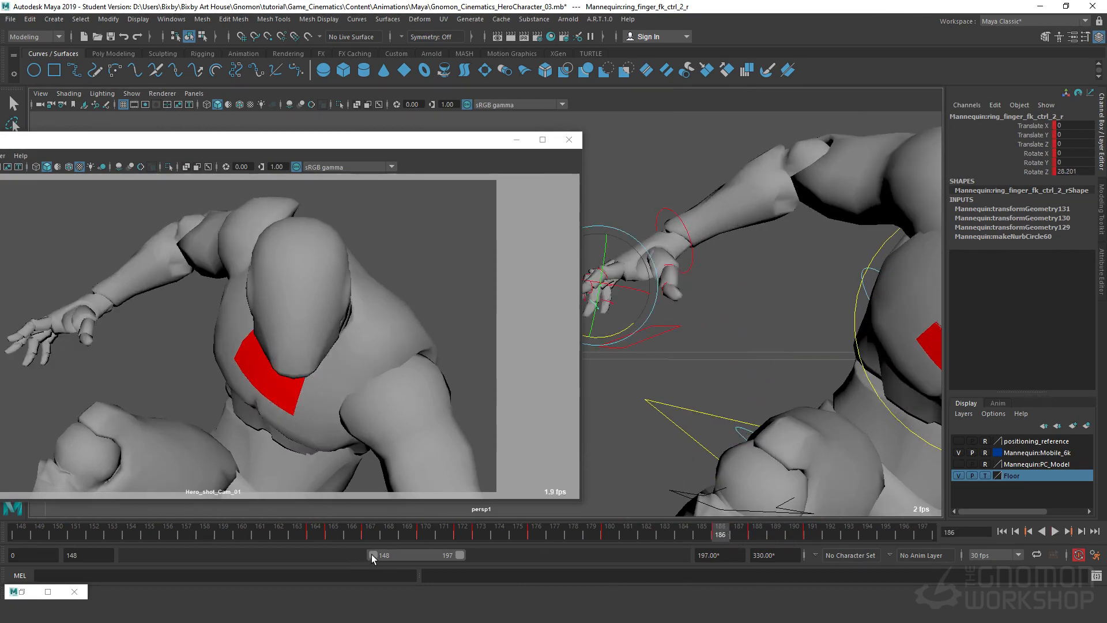
drag(372, 555, 432, 559)
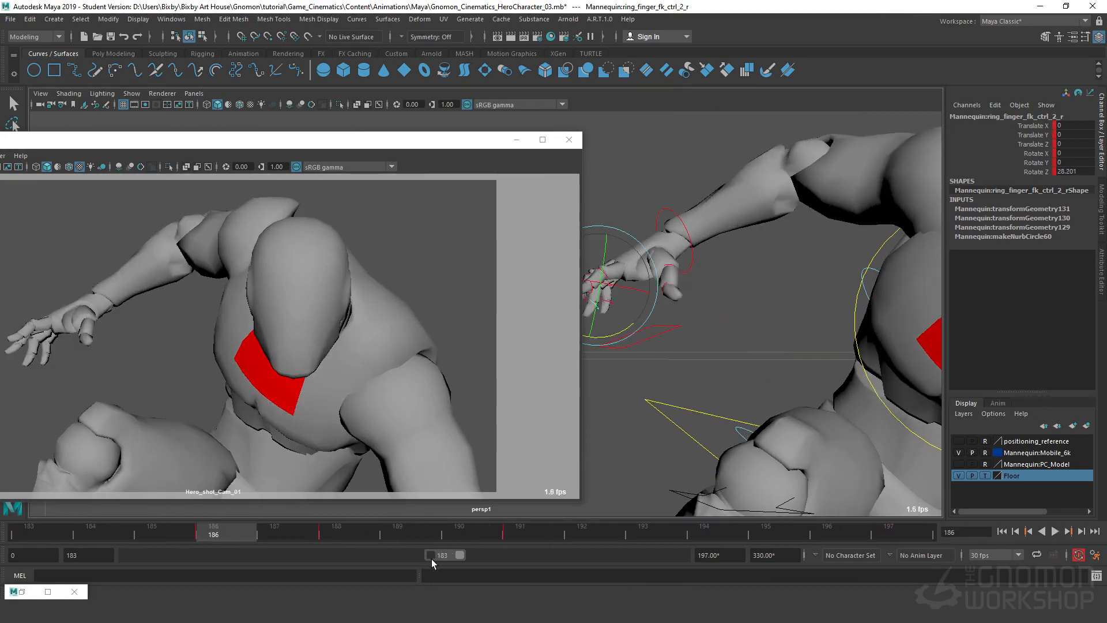
drag(306, 144, 414, 122)
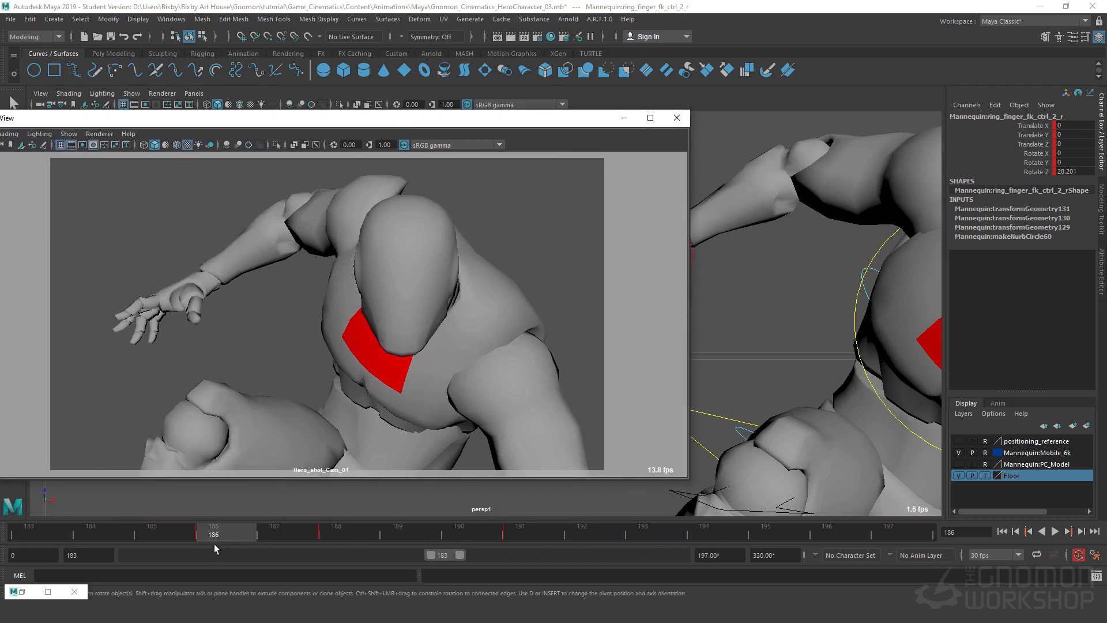
drag(237, 537, 269, 544)
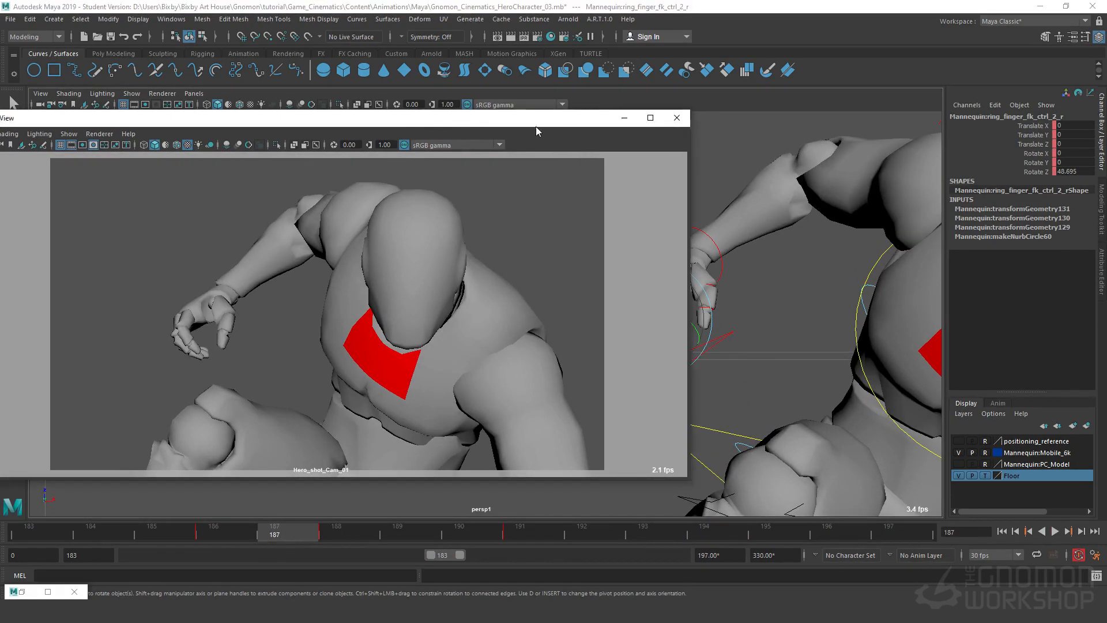
drag(535, 119, 437, 119)
Rotate the right wrist control at frame 187 to about 14.4 in X, -26.8 in Y and 26.4 in Z.
click(681, 231)
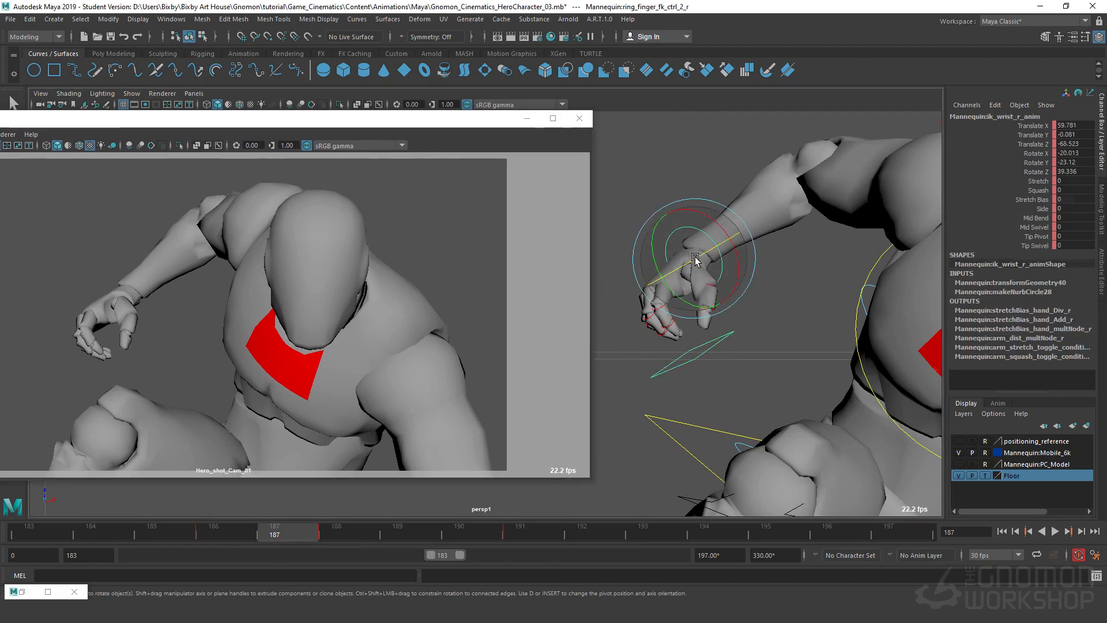
drag(696, 258, 742, 239)
mouse_move(281, 534)
mouse_down()
mouse_move(248, 533)
mouse_move(338, 543)
mouse_move(238, 542)
mouse_move(268, 542)
mouse_up()
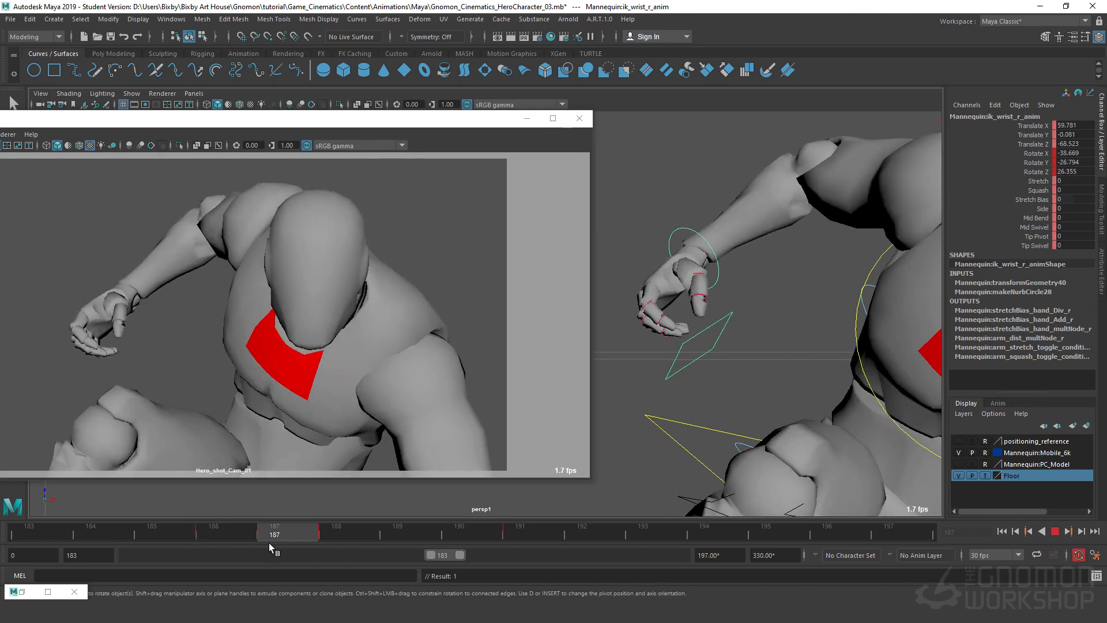
drag(733, 242, 728, 288)
Rotate the right pinky's first control at frame 187 to about 5.5 in X, -8.5 in Y and 3.6 in Z.
alt+right_drag(674, 421, 814, 359)
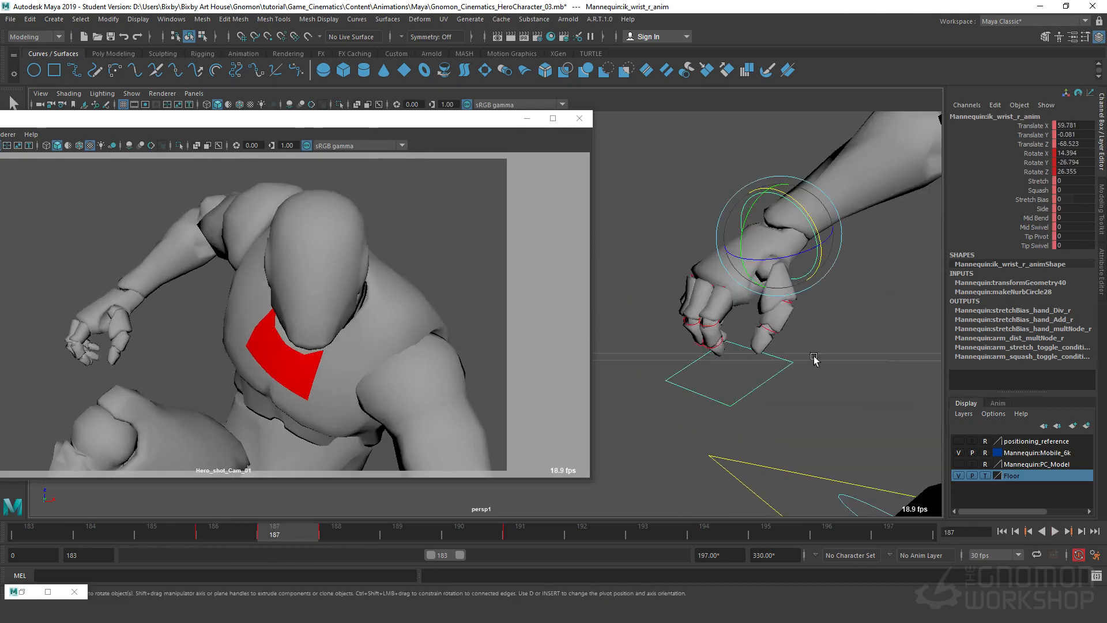
alt+drag(813, 359, 705, 349)
alt+right_drag(705, 349, 1006, 366)
alt+middle_drag(778, 330, 558, 339)
alt+right_drag(557, 339, 627, 343)
click(690, 219)
drag(668, 233, 676, 206)
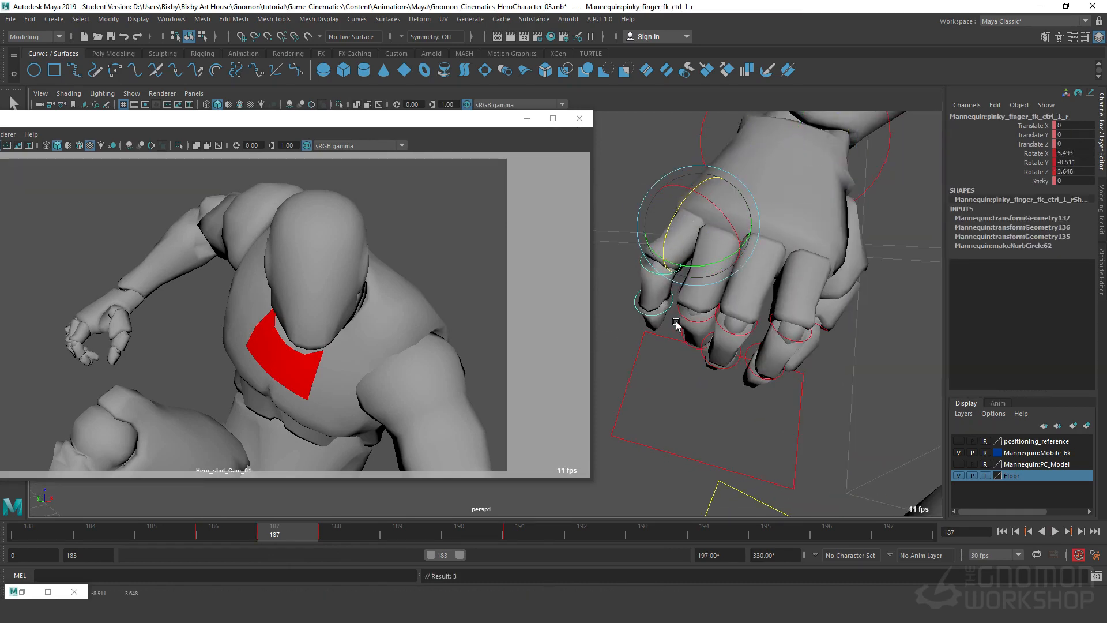
Extend the right index finger at frame 187, rotating its first control to about -25.1 and its second to about -0.5 in Z.
click(807, 264)
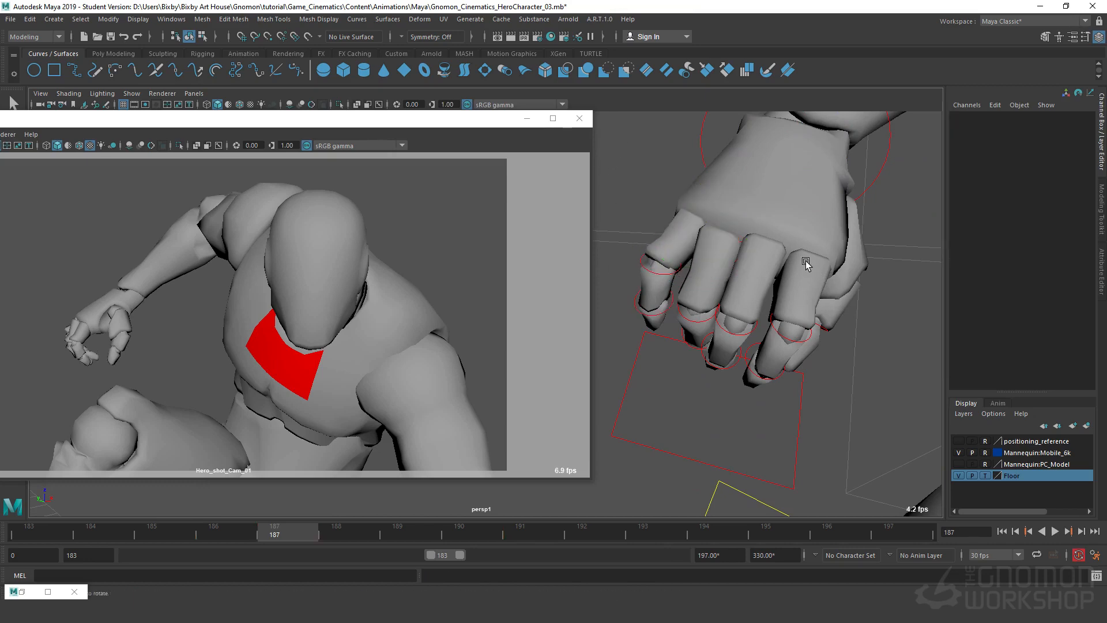
click(817, 255)
alt+drag(818, 276, 722, 329)
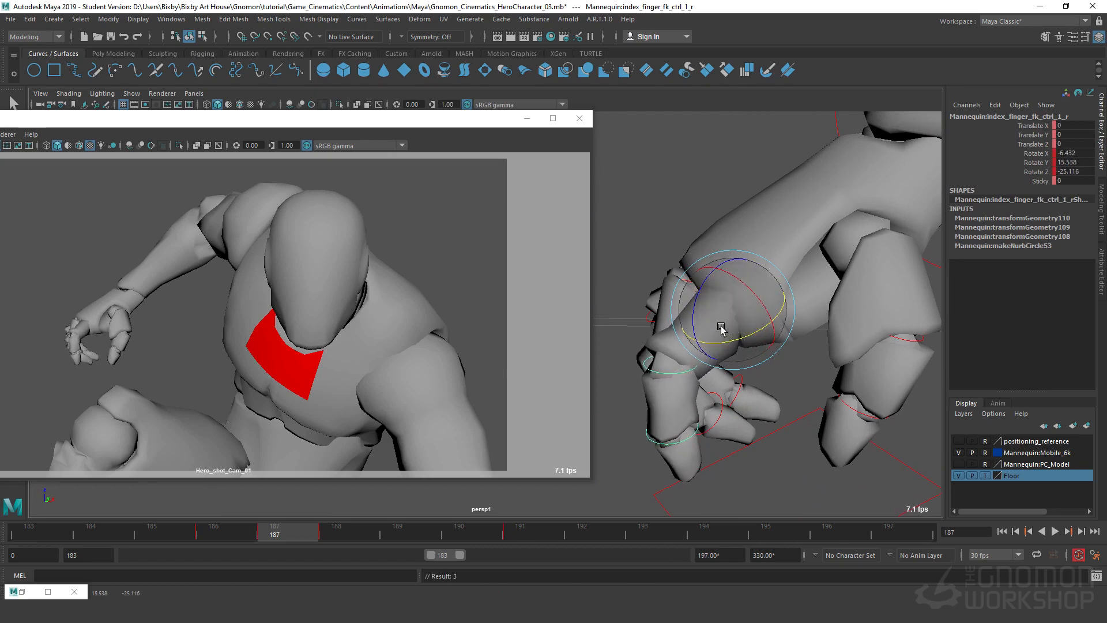
click(632, 355)
click(646, 366)
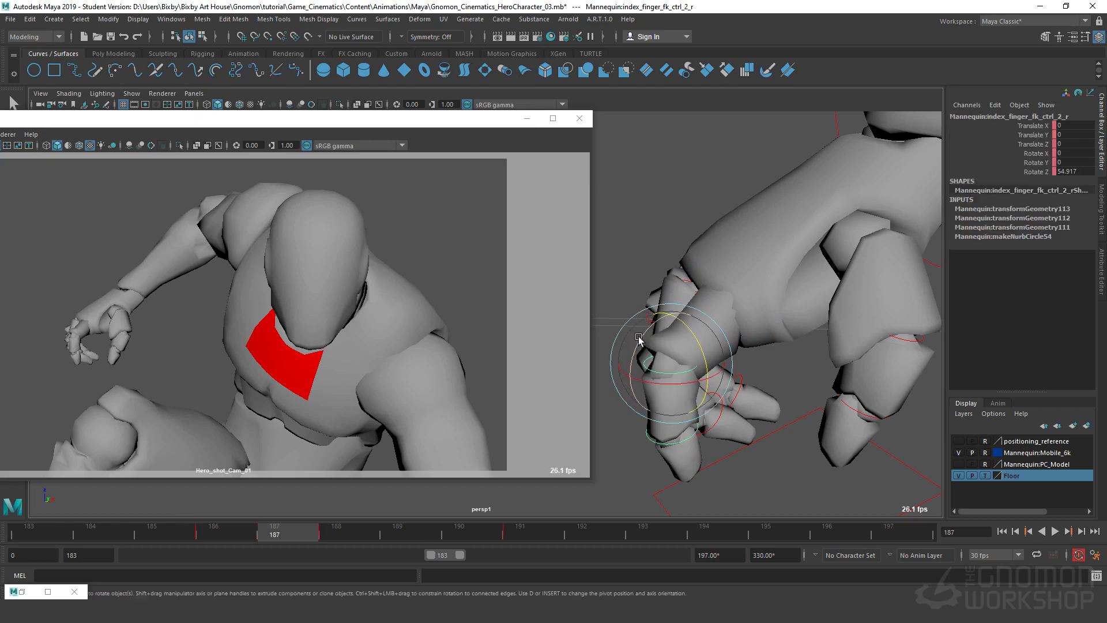
drag(639, 339, 666, 305)
Adjust the right thumb's first control at frame 187 and rotate its second control to open the thumb outward.
alt+drag(868, 290, 820, 313)
key(4)
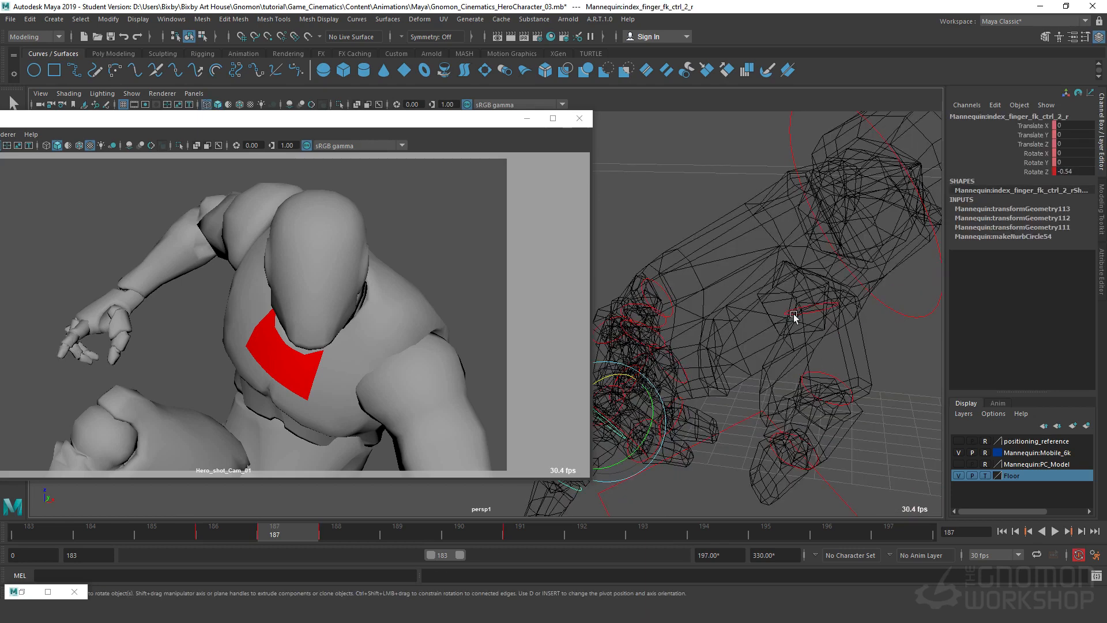
click(795, 315)
key(5)
drag(783, 328, 799, 345)
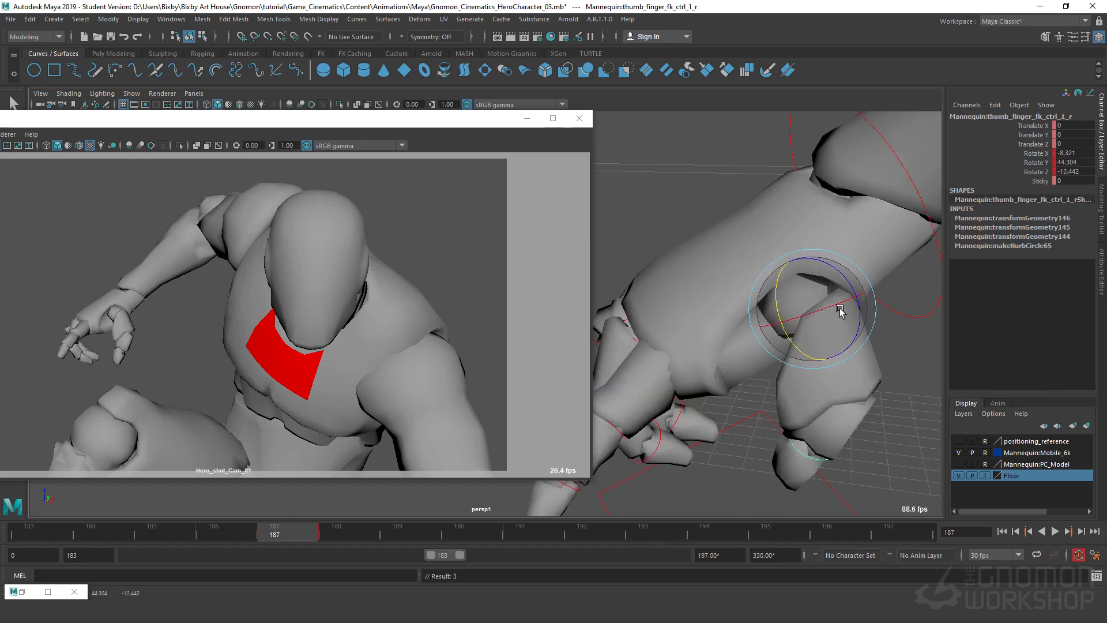
drag(840, 311, 881, 422)
click(874, 434)
click(844, 407)
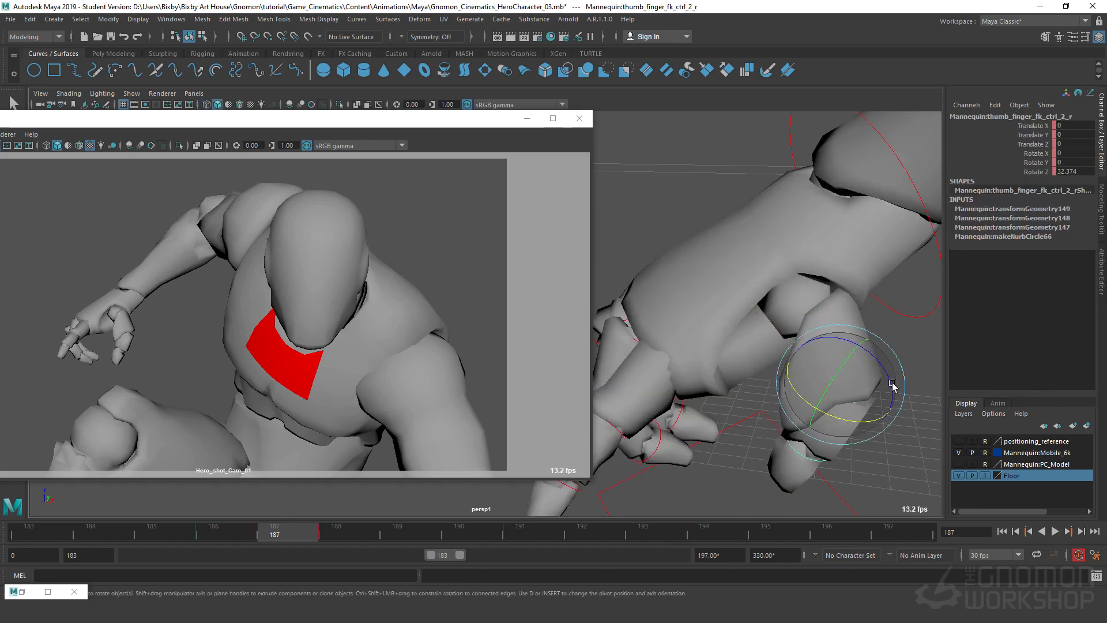
drag(890, 379, 877, 426)
Rotate the right thumb's first control to about -13.2 in X, 41.7 in Y and 19.0 in Z at frame 187.
click(794, 301)
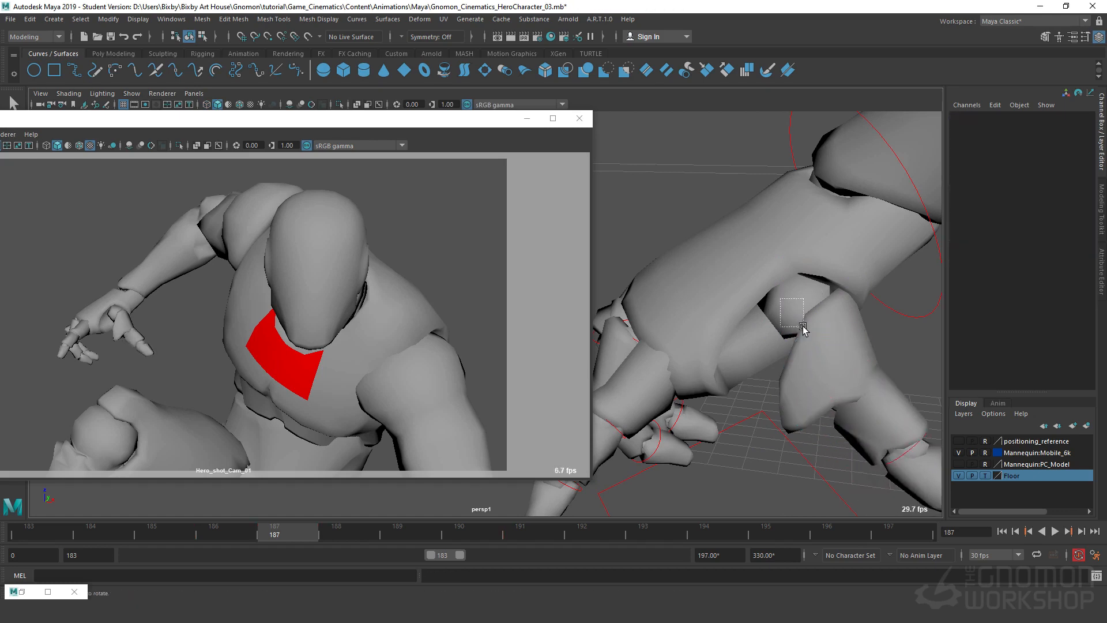
click(803, 327)
drag(847, 277, 796, 322)
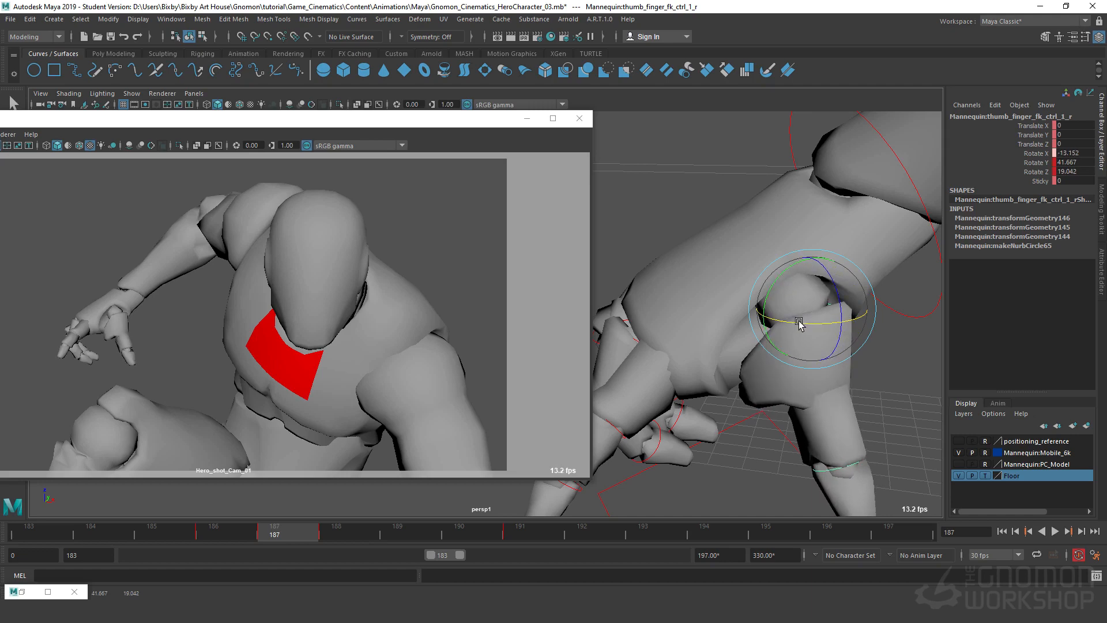
Extend the right middle finger at frame 187, rotating its second control to about -21.2 in Z and adjusting its third control.
alt+drag(751, 385, 911, 384)
alt+drag(666, 394, 783, 411)
click(667, 359)
click(843, 317)
click(813, 400)
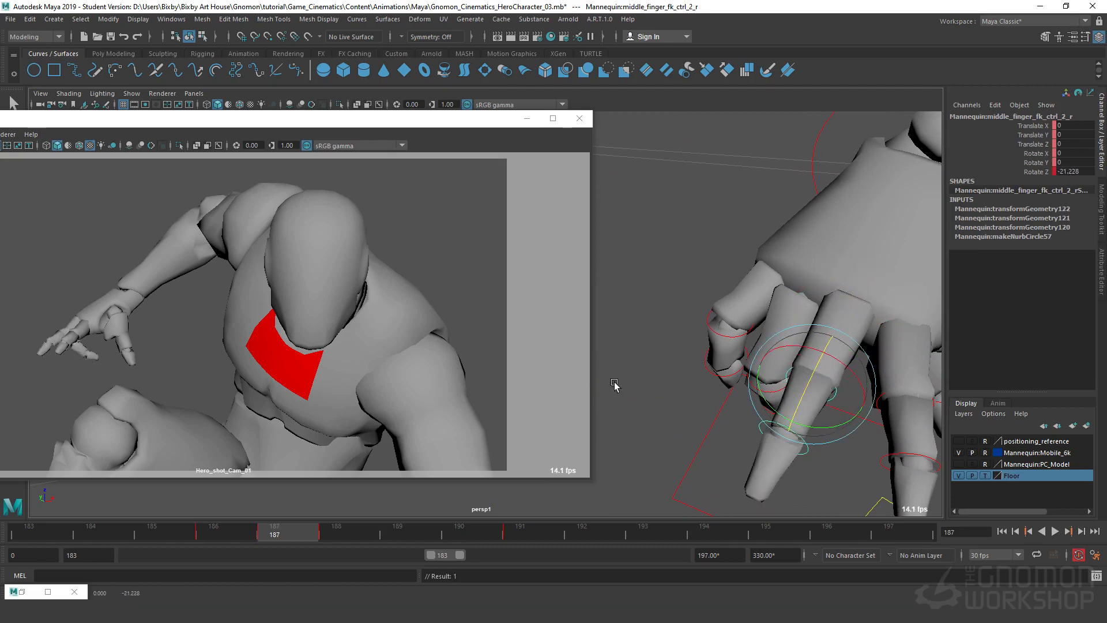
click(614, 384)
click(784, 425)
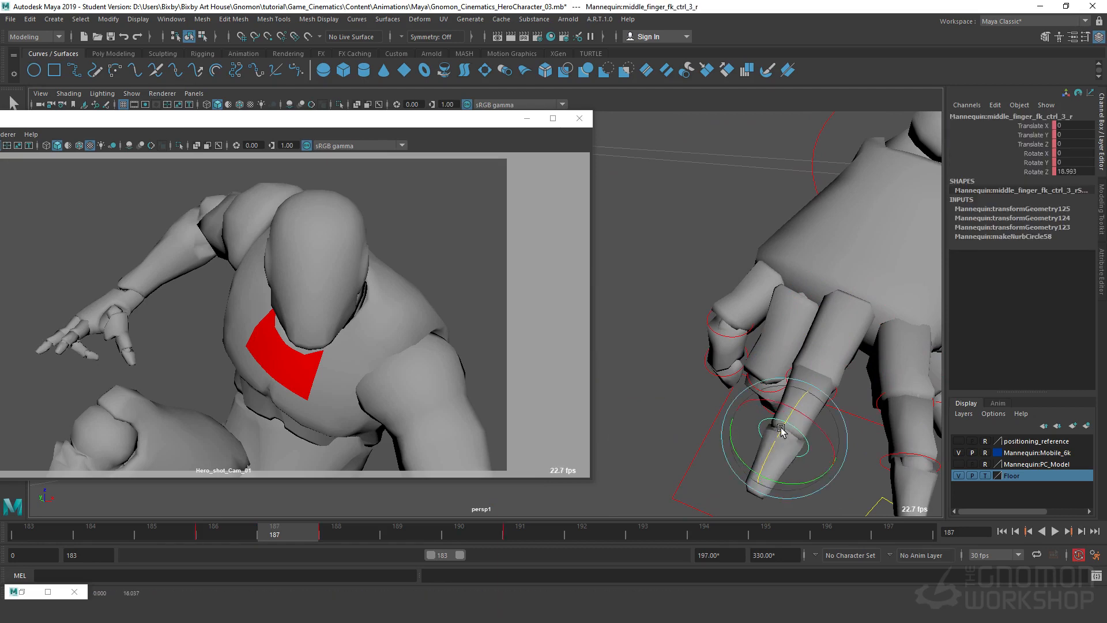
Extend the right ring finger at frame 187 by straightening its second control.
click(761, 395)
click(666, 385)
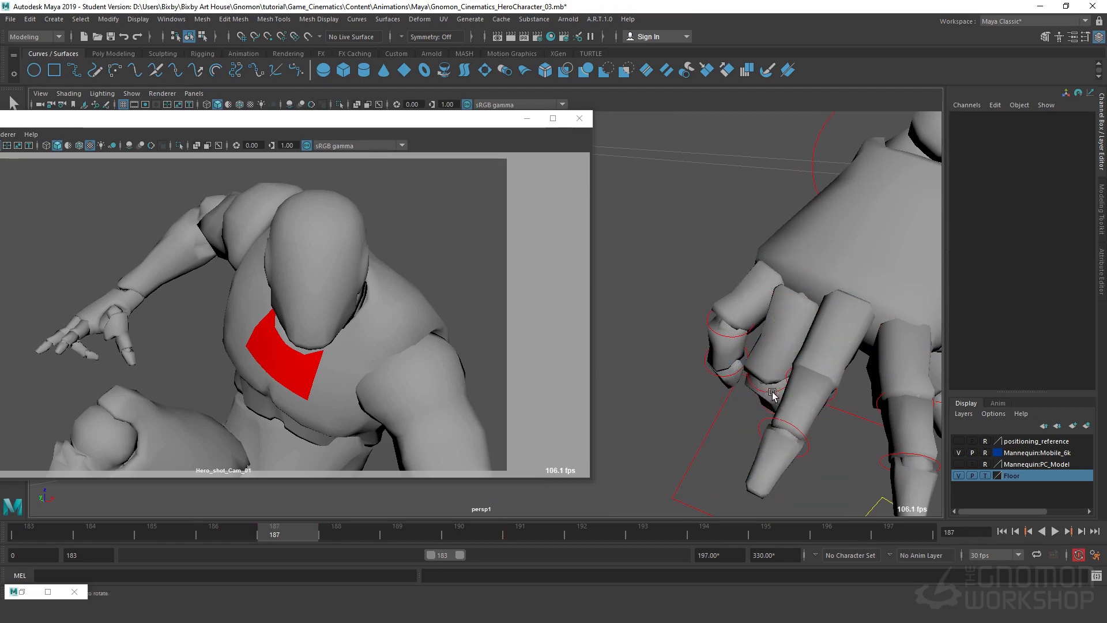
click(761, 392)
drag(742, 384, 881, 207)
Straighten the right pinky's second control at frame 187 and rotate its third control to about -1.1 in Z.
click(672, 295)
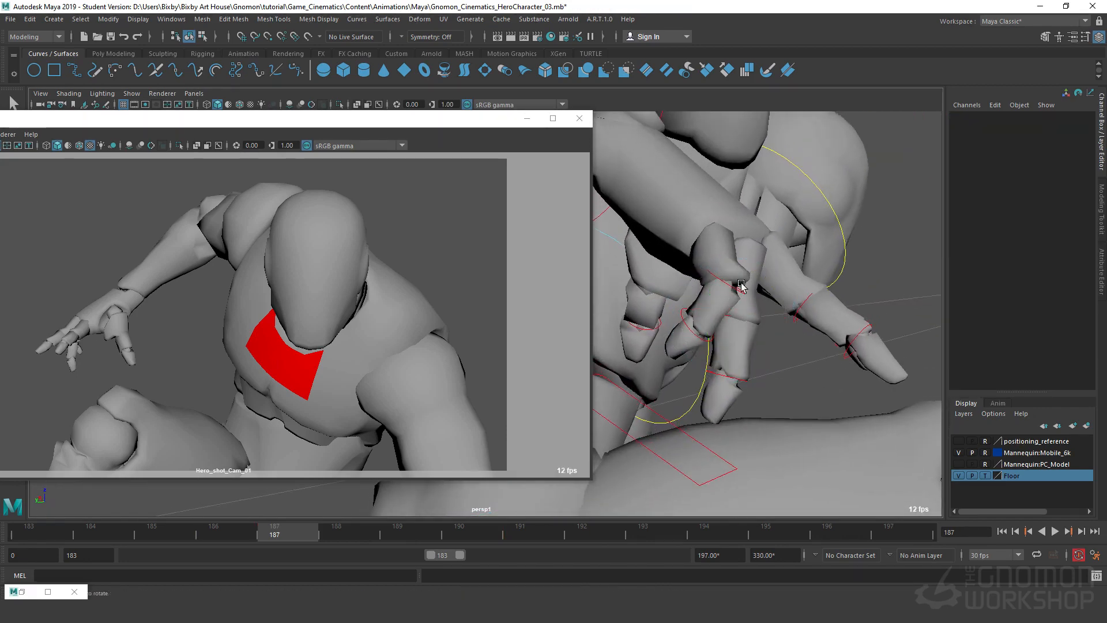
click(767, 291)
drag(767, 291, 776, 245)
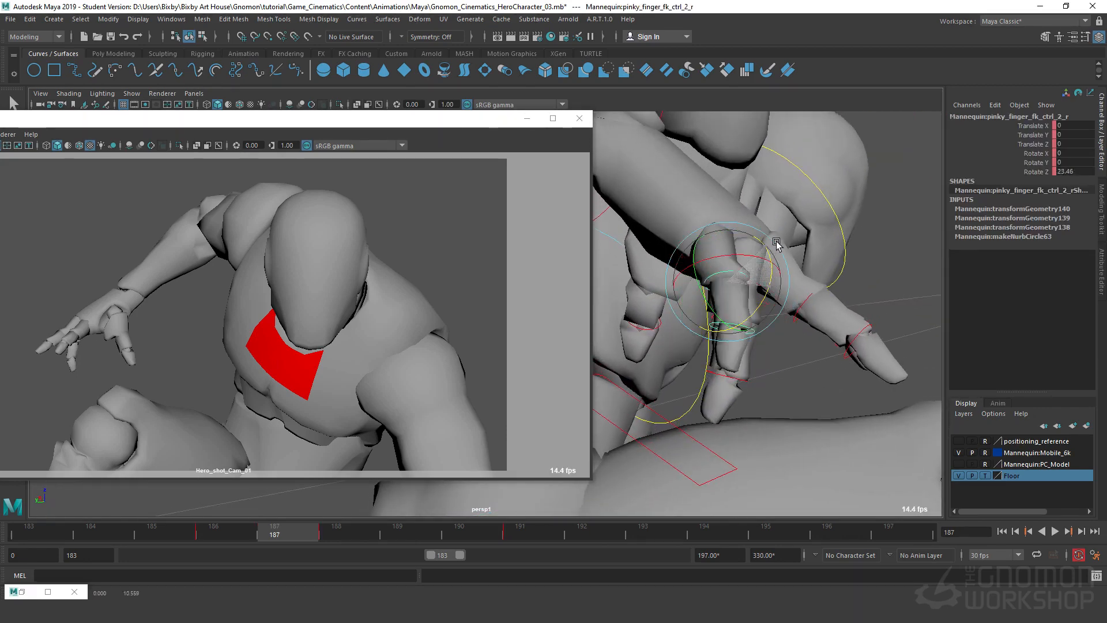
click(794, 348)
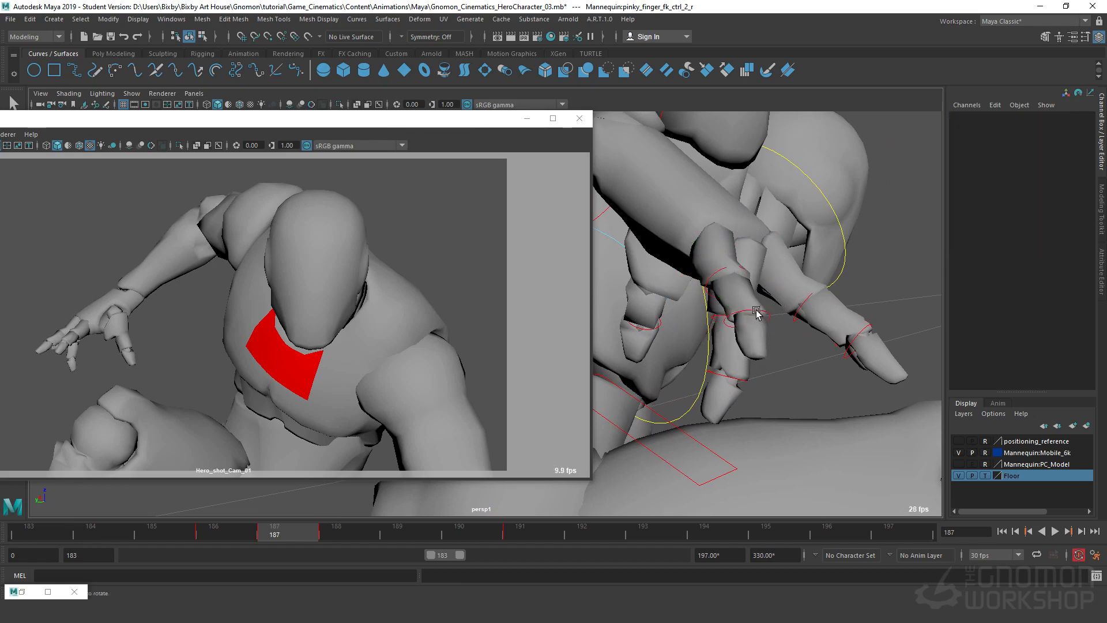
click(794, 316)
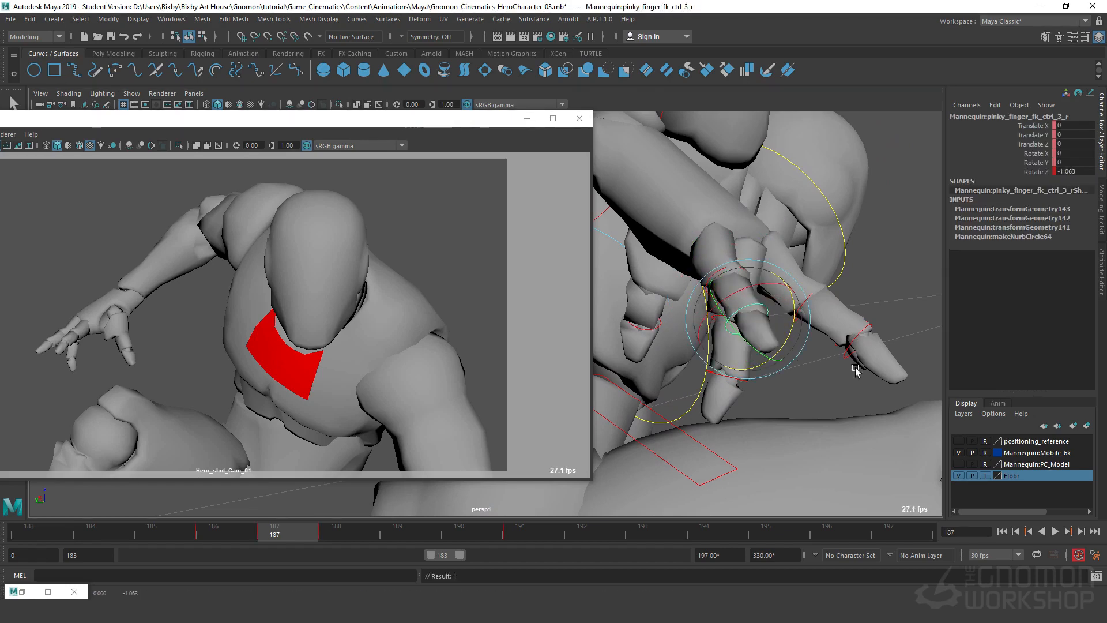
Rotate the right ring finger's second control to about -39.4 in Z at frame 187.
mouse_move(839, 334)
alt+mouse_down()
mouse_move(730, 348)
mouse_move(591, 334)
mouse_move(761, 354)
alt+mouse_up()
mouse_move(851, 314)
alt+mouse_down()
mouse_move(814, 332)
mouse_move(816, 383)
mouse_move(786, 363)
mouse_move(799, 284)
mouse_move(763, 250)
alt+mouse_up()
click(802, 259)
click(792, 259)
click(759, 343)
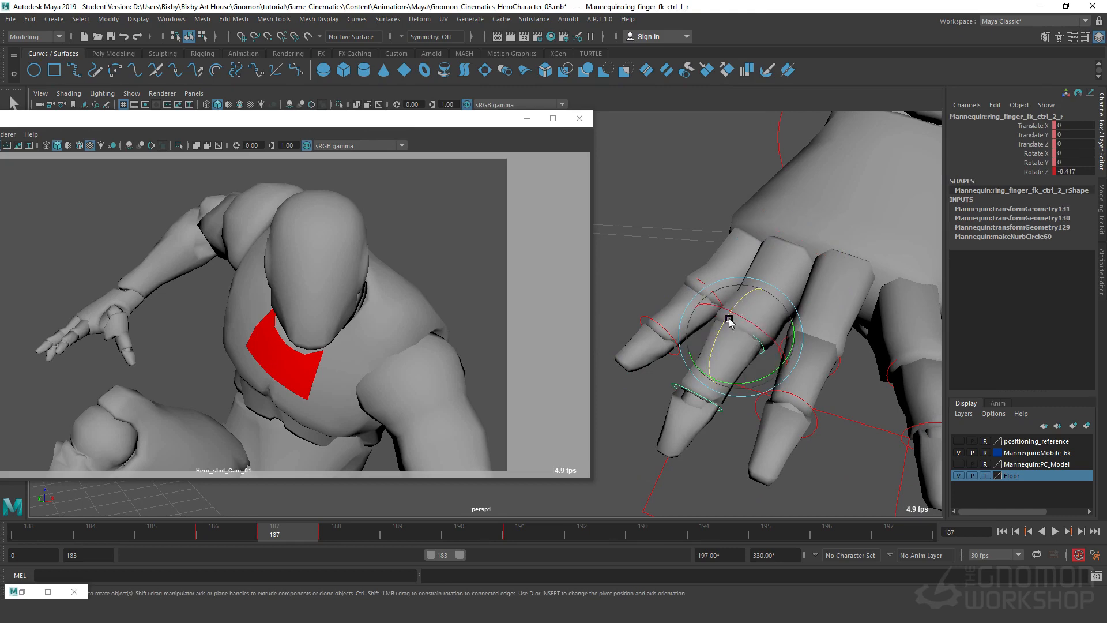
drag(718, 333, 722, 304)
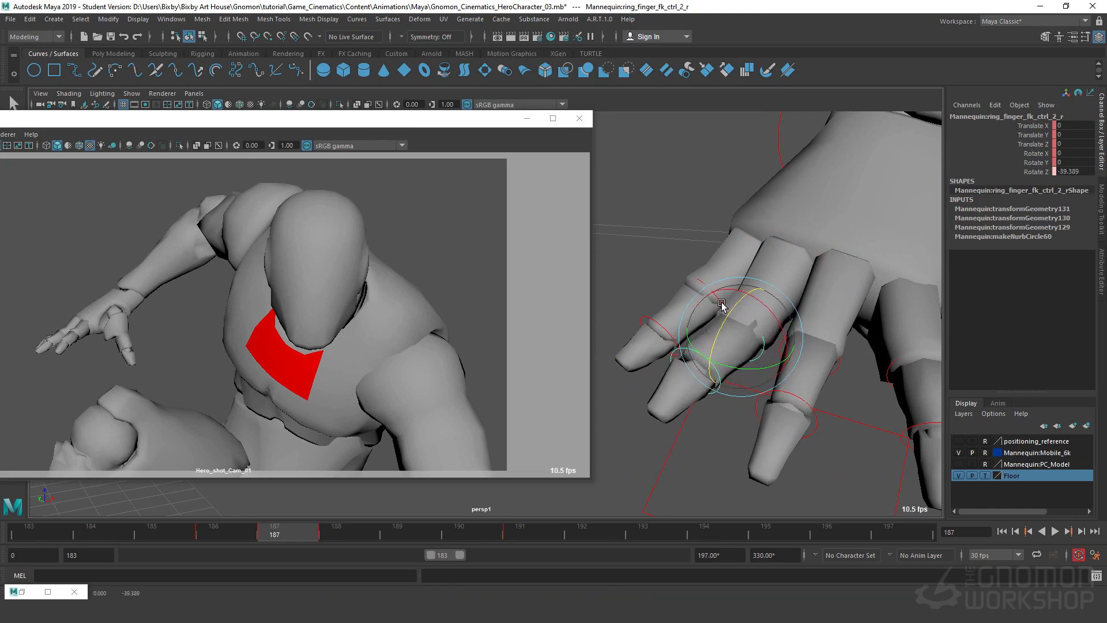
Rotate the right wrist control at frame 187 to about -6.0 in X, -13.5 in Y and 21.9 in Z.
alt+drag(783, 382, 905, 403)
alt+middle_drag(905, 403, 946, 413)
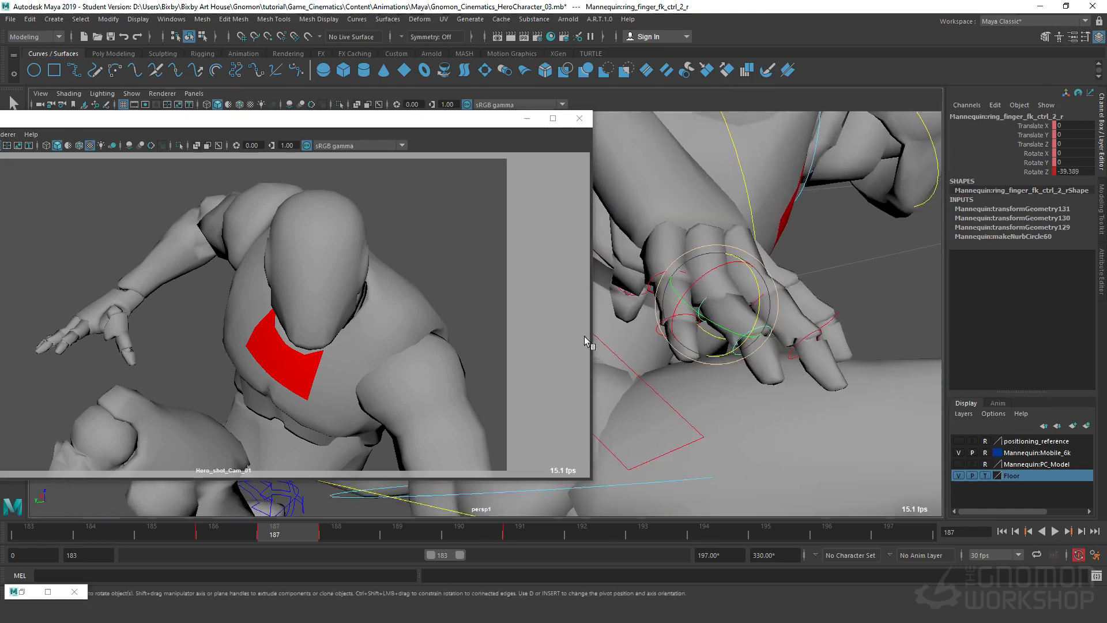
alt+drag(701, 329, 841, 398)
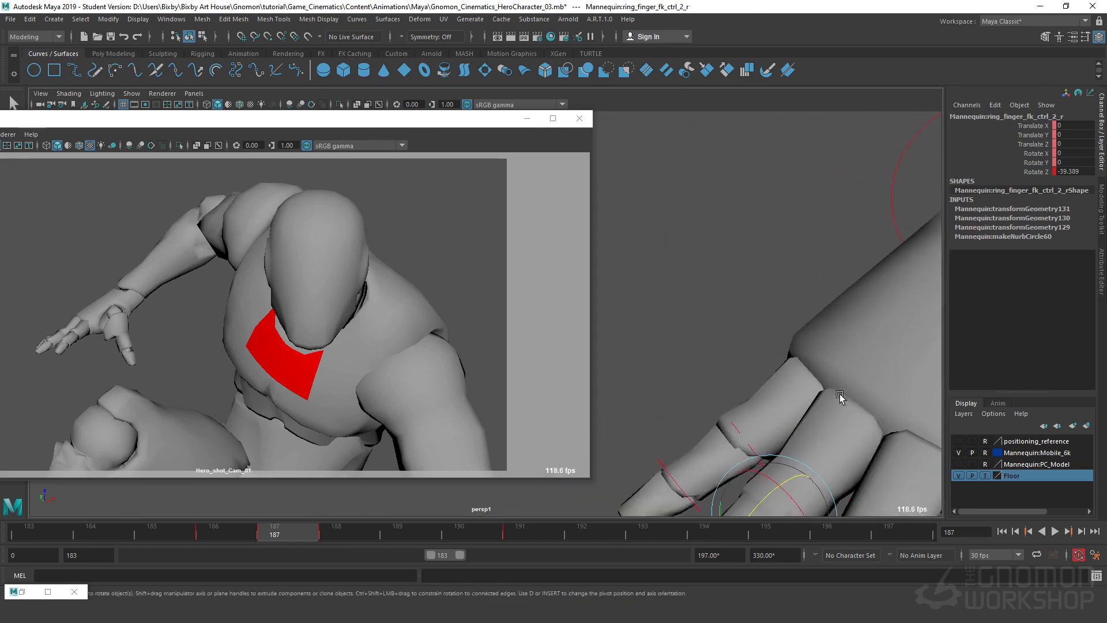
alt+right_drag(840, 398, 522, 358)
alt+drag(816, 347, 837, 372)
click(746, 350)
click(746, 347)
drag(846, 223, 783, 236)
drag(852, 220, 847, 230)
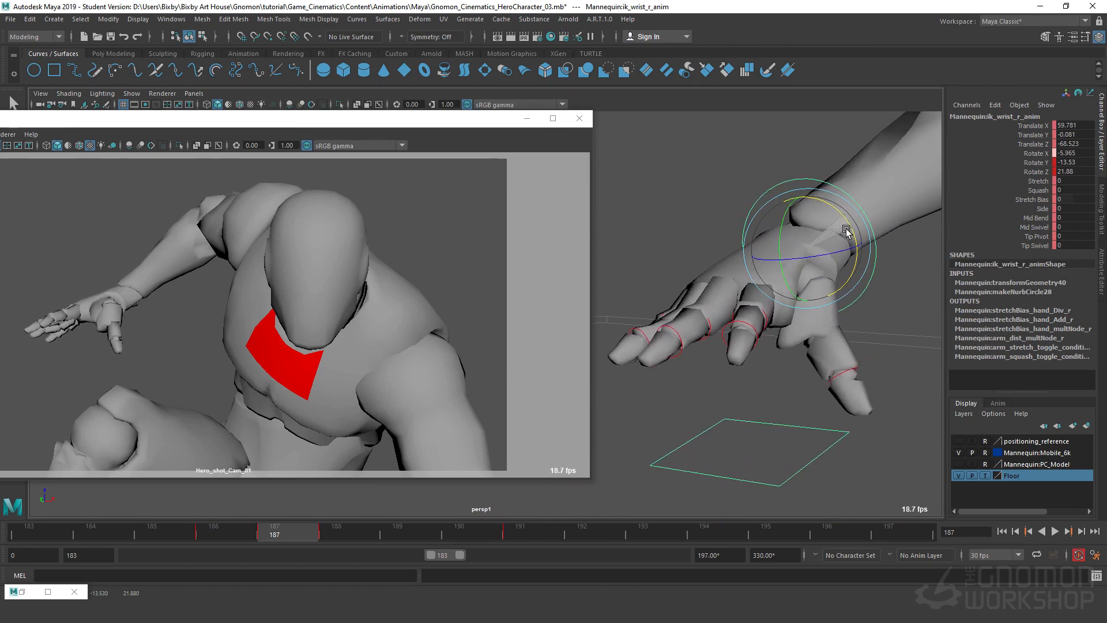
Play back the hand motion, then roll the right wrist control to about 61.6 in X at frame 187.
key(alt+v)
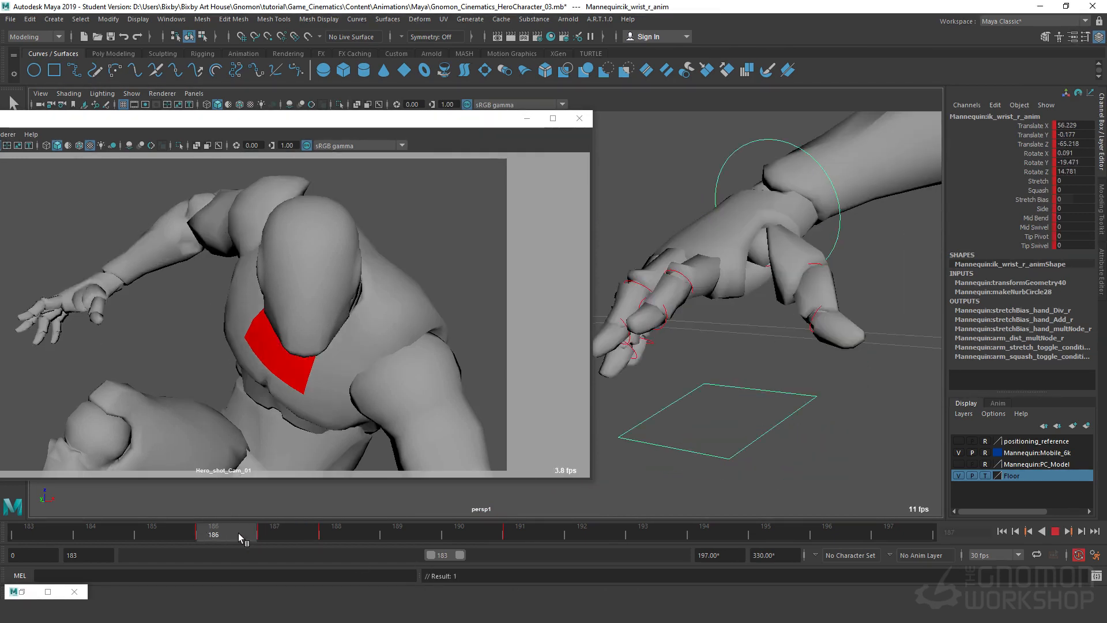
key(alt+v)
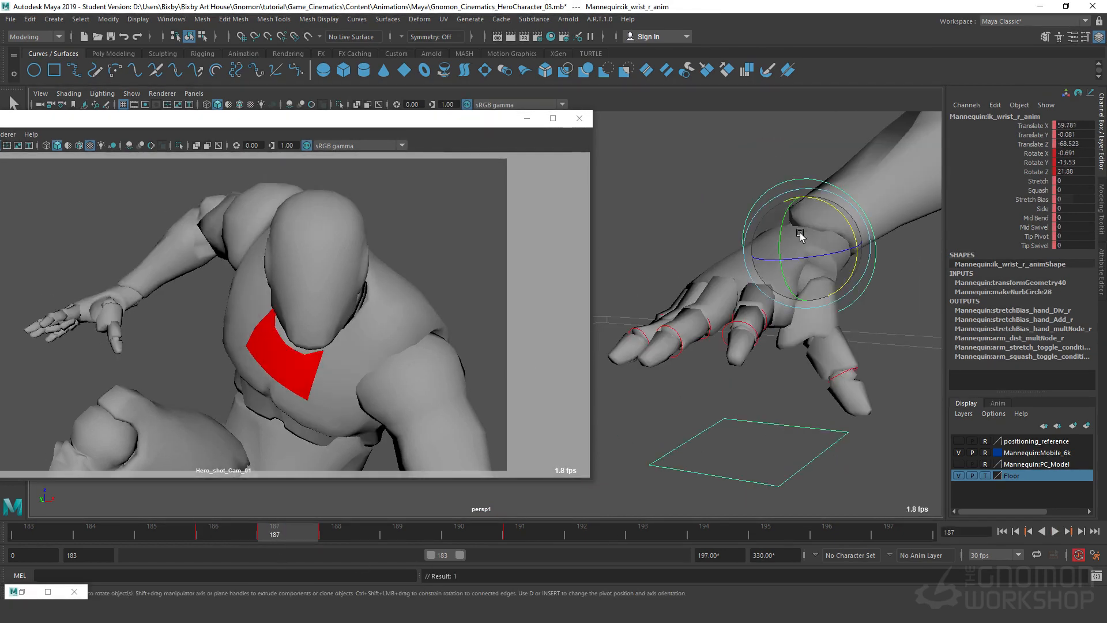
drag(848, 217, 847, 273)
Lower the right wrist control at frame 187, moving it to about 59.7 in X, -2.8 in Y and -73.6 in Z.
key(w)
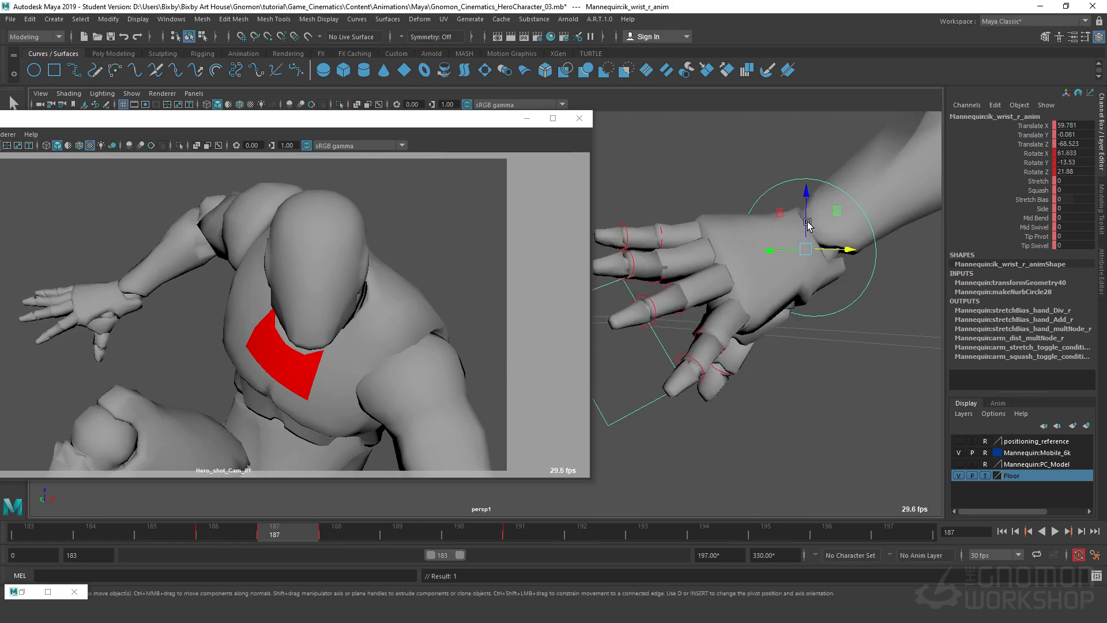
drag(837, 213, 838, 242)
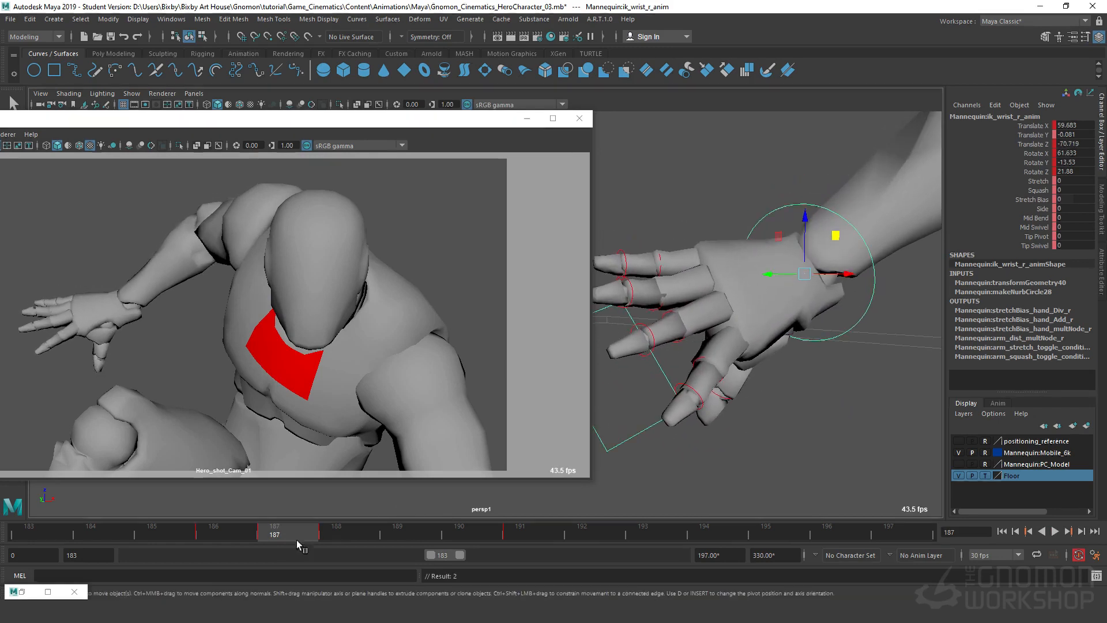
drag(309, 534, 271, 554)
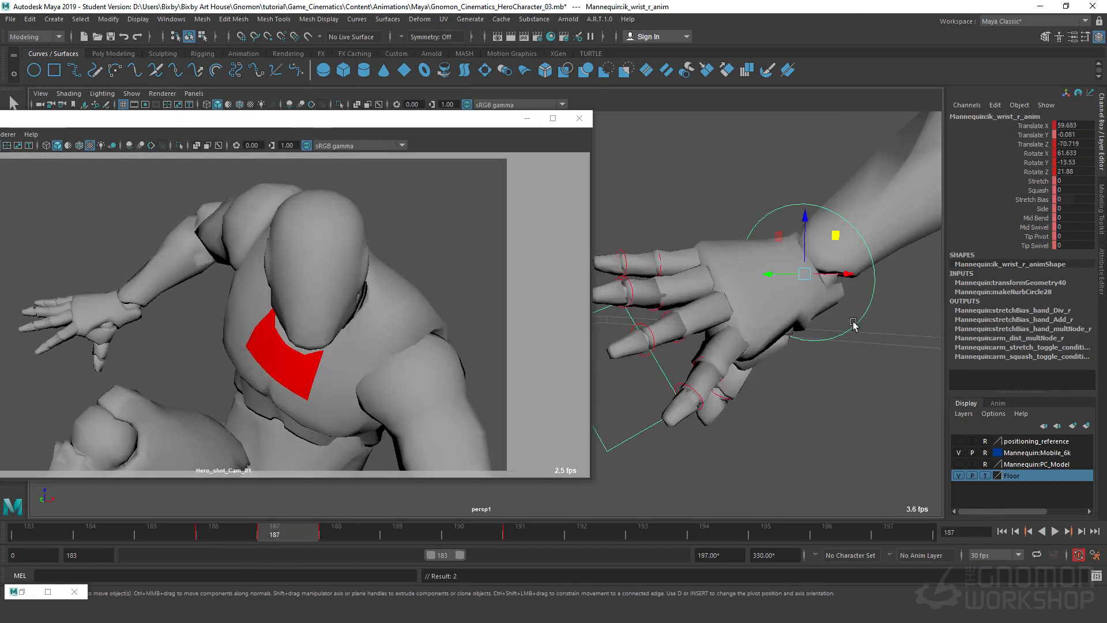
alt+drag(853, 325, 661, 266)
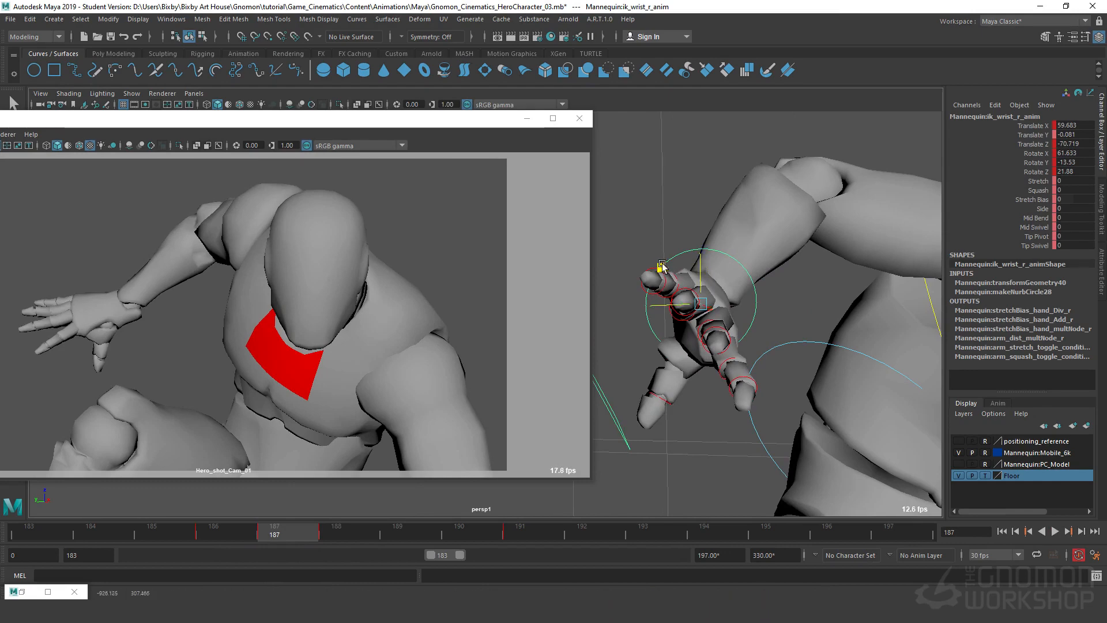
middle_drag(662, 267, 685, 291)
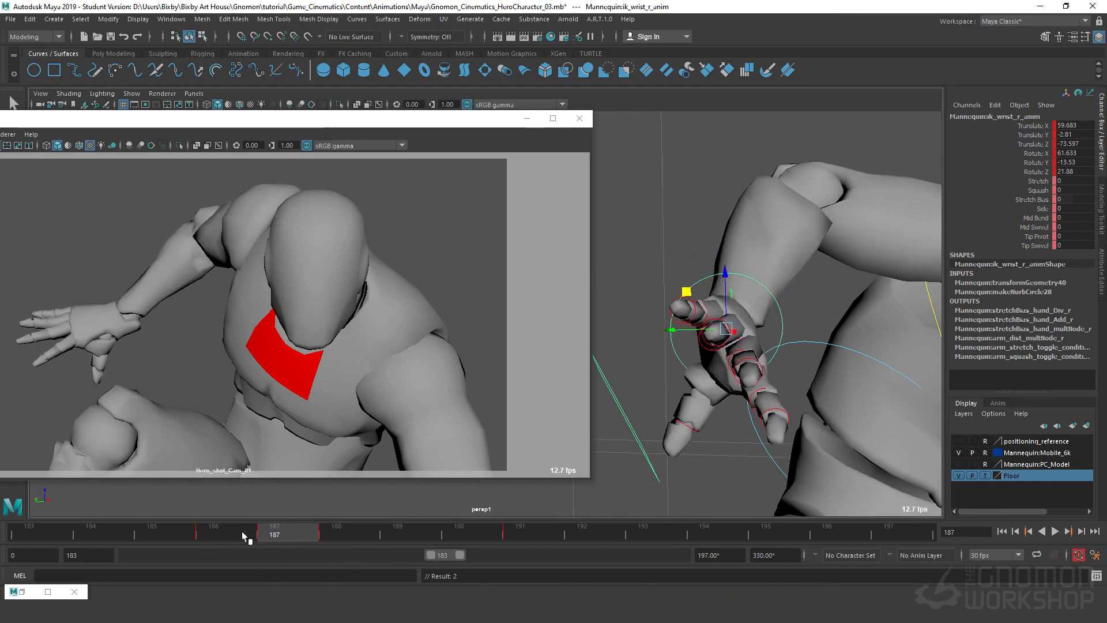
Scrub through frames 187–190, then key the right wrist control's pose at frame 189.
drag(245, 536, 472, 537)
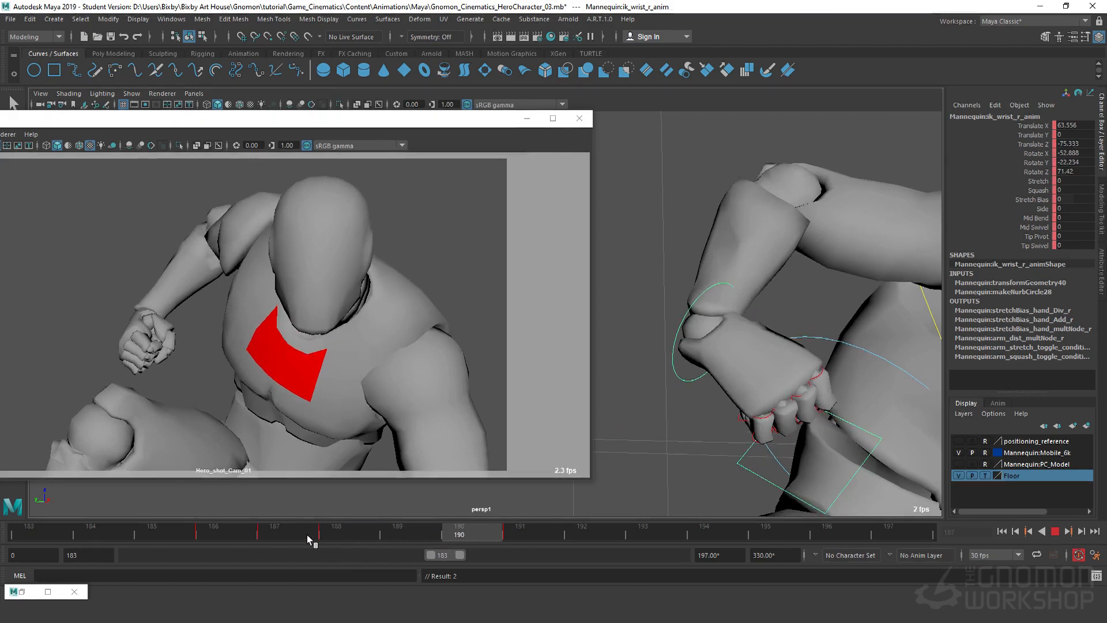
drag(307, 539, 412, 534)
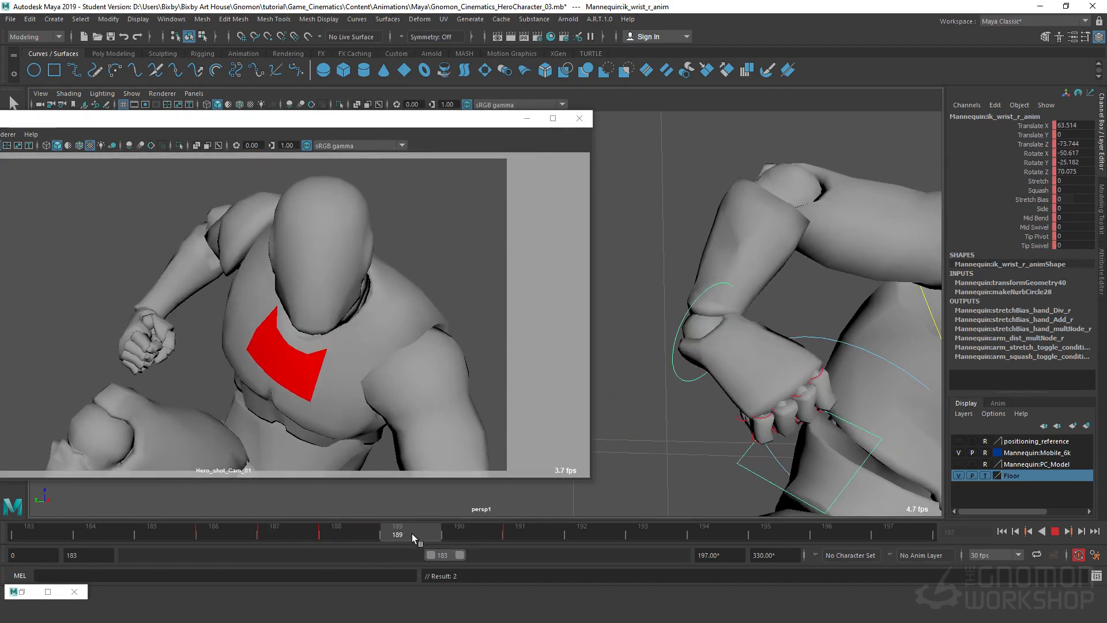
key(s)
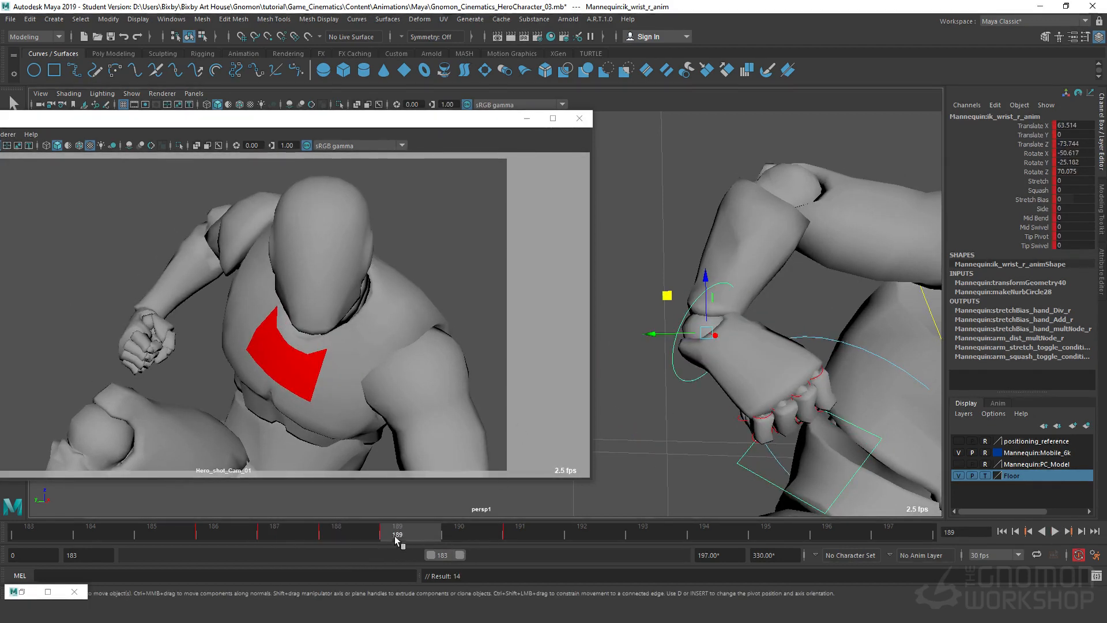
Rotate the right wrist control at frame 188 to about 31.9 in X, -11.8 in Y and 26.0 in Z.
click(374, 531)
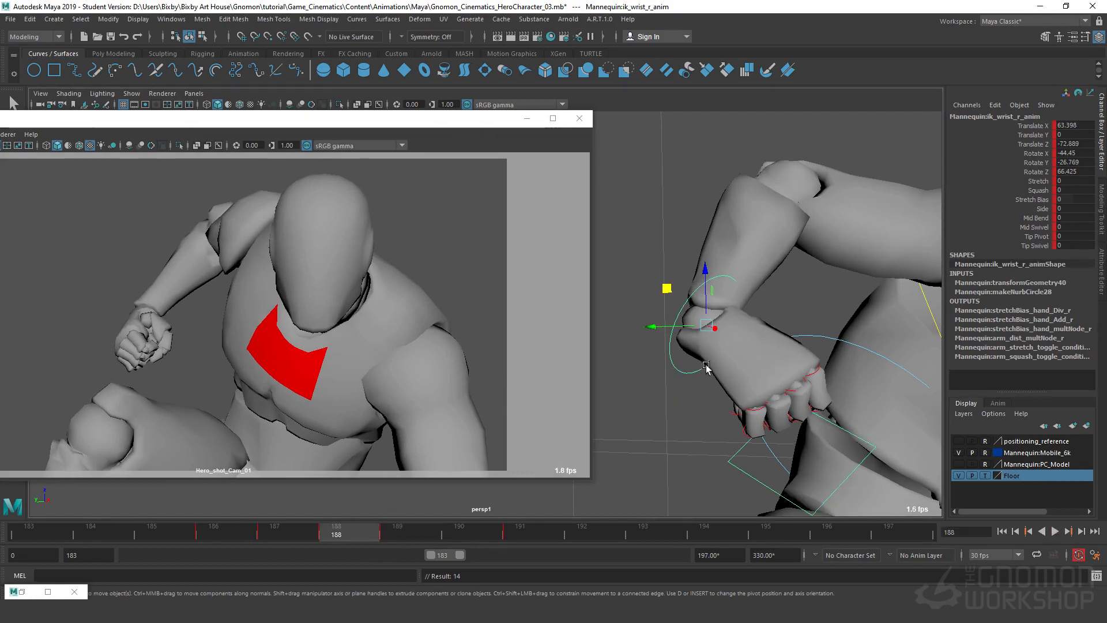
key(e)
drag(692, 363, 678, 365)
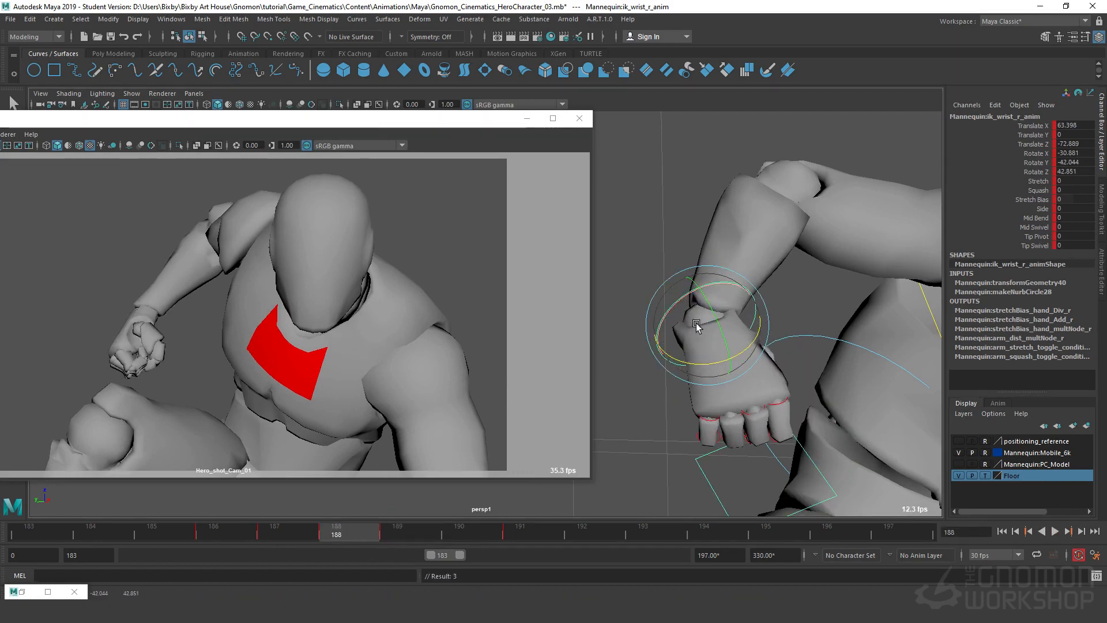
mouse_move(715, 316)
mouse_down()
mouse_move(700, 314)
mouse_move(707, 263)
mouse_move(723, 314)
mouse_up()
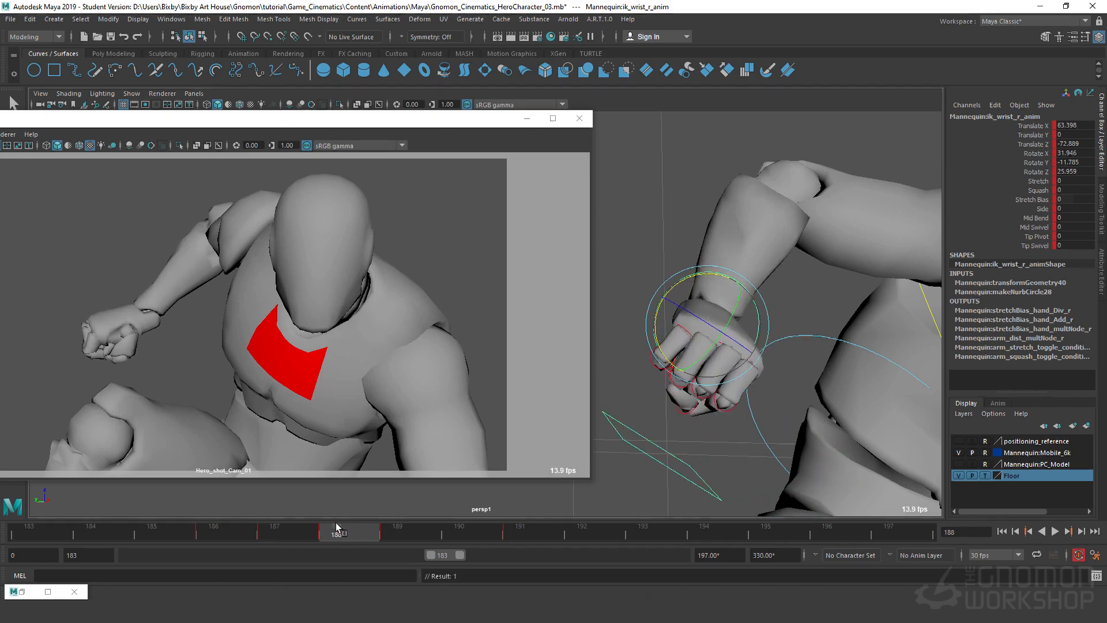
Compare the neighbouring frames, roll the right wrist control back to about -17.7 in X at frame 188, and fine-tune its rotation.
drag(300, 537, 346, 543)
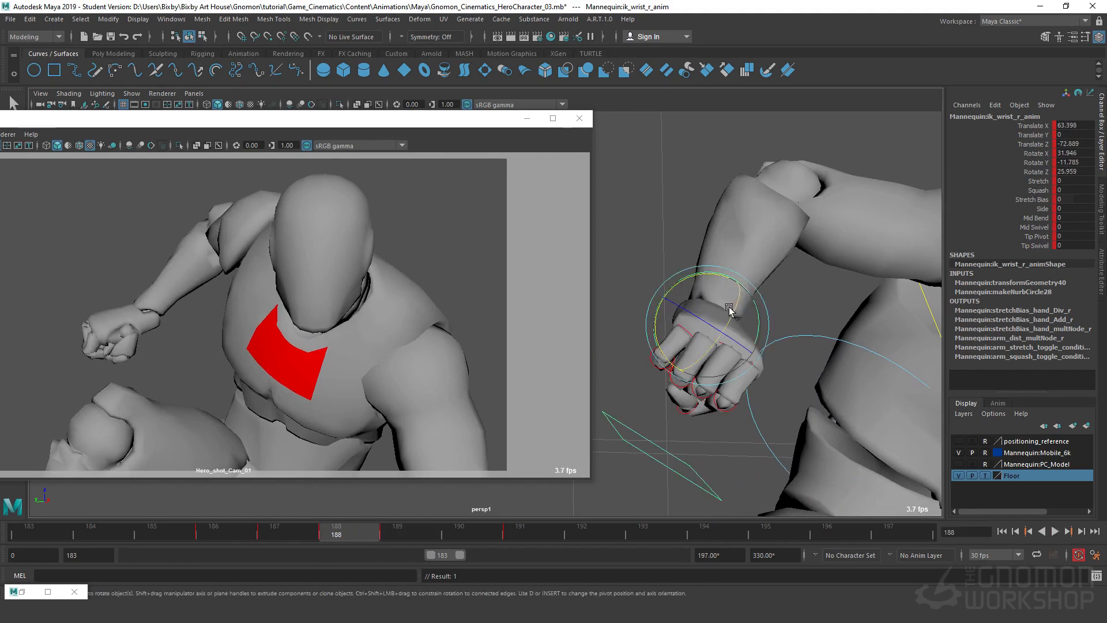
drag(687, 283, 656, 315)
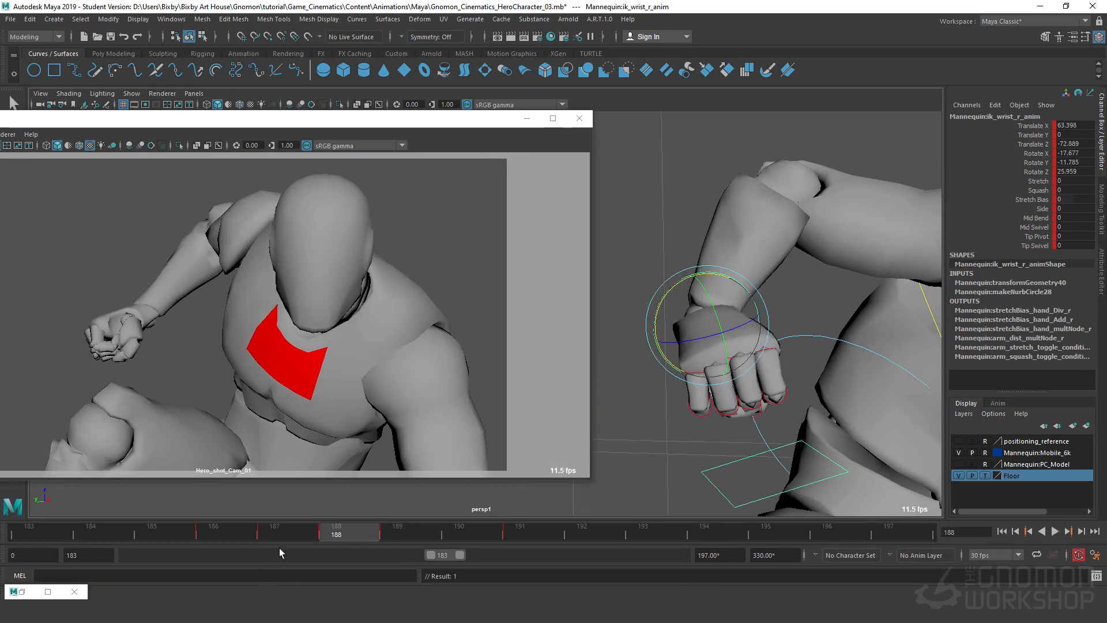
mouse_move(356, 537)
mouse_down()
mouse_move(394, 540)
mouse_move(362, 536)
mouse_up()
drag(714, 308, 697, 366)
Key the right wrist control at frame 190 and delete its key at frame 189.
drag(317, 540, 441, 529)
shift+click(440, 534)
right_click(409, 534)
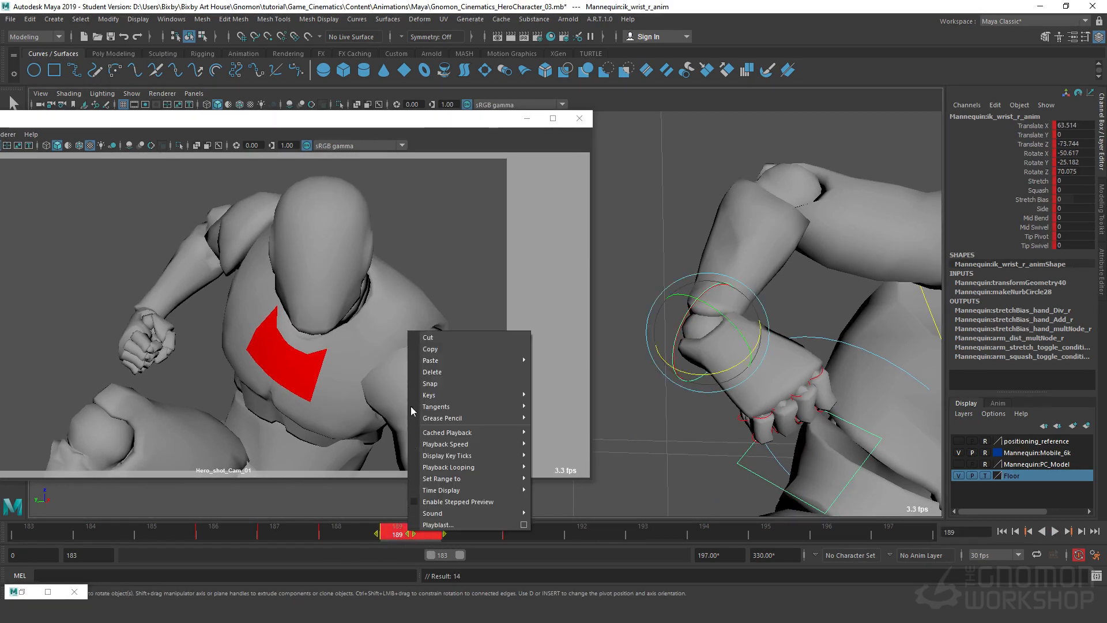
click(459, 371)
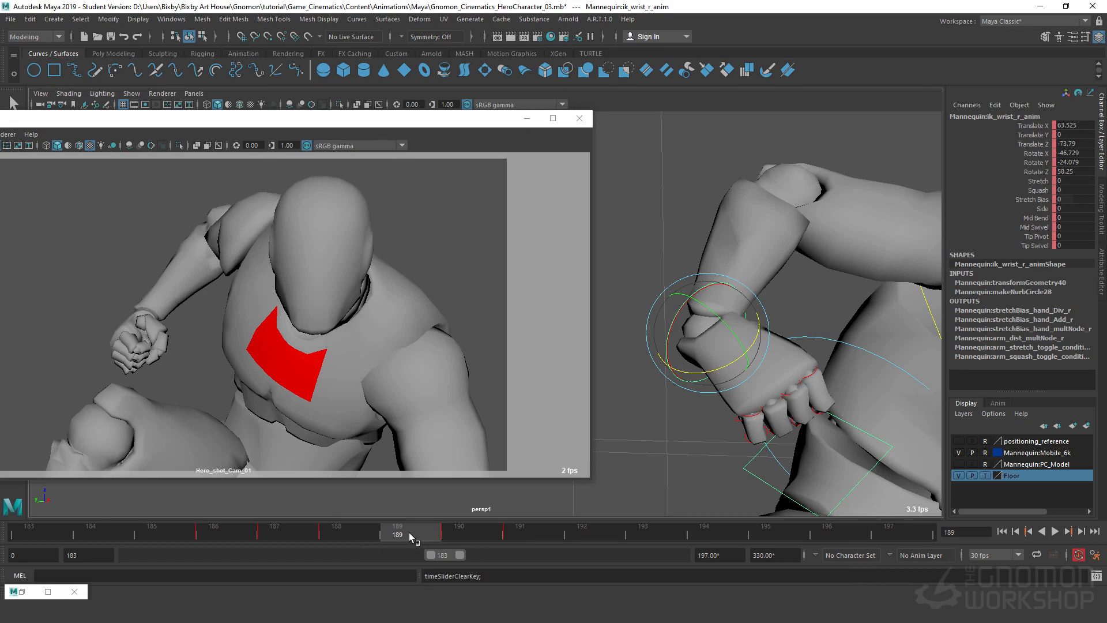
Copy the right wrist control's in-between pose from frame 189 to frame 188 and key it there.
click(362, 529)
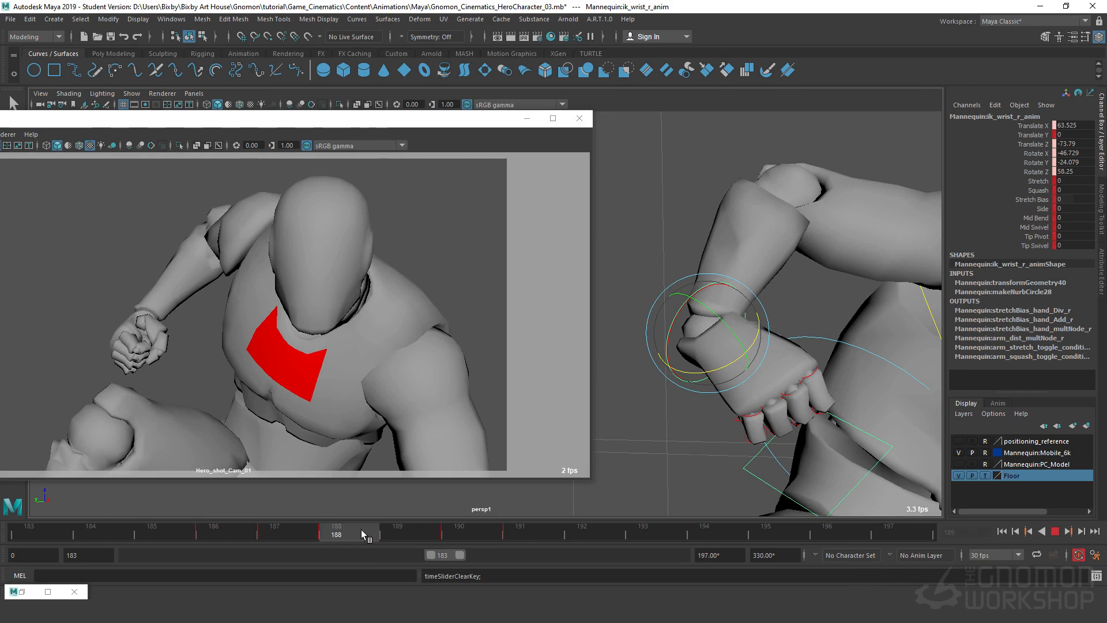
mouse_move(362, 530)
mouse_down()
mouse_move(296, 544)
mouse_move(362, 546)
mouse_move(372, 531)
mouse_up()
key(alt+v)
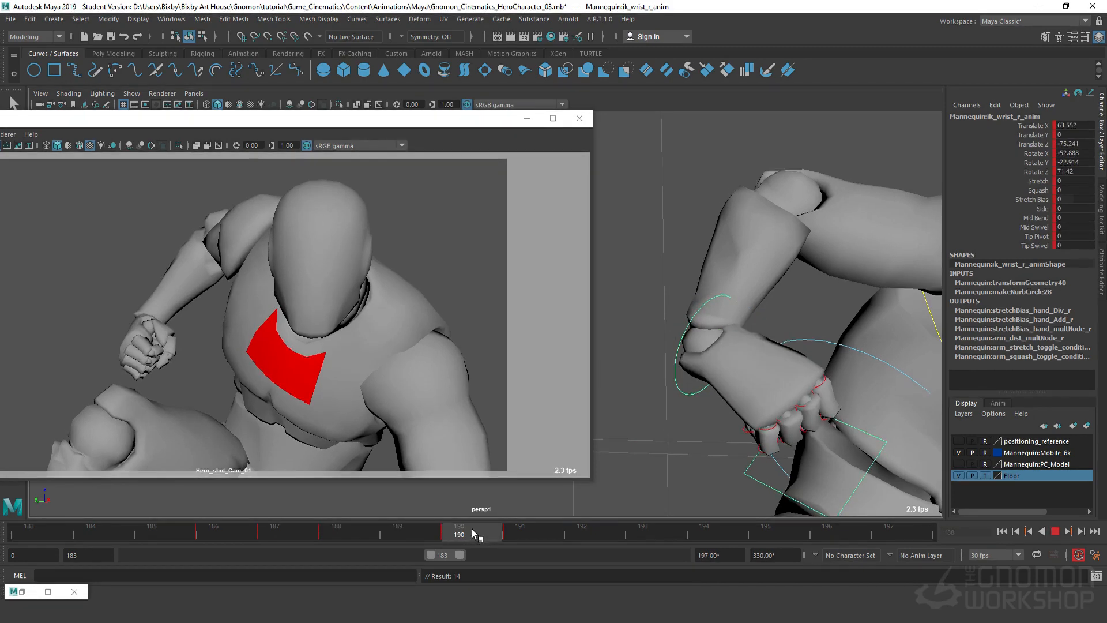
Play back the landing to review the right hand's motion, shifting the floating camera view for a clearer look.
key(alt+v)
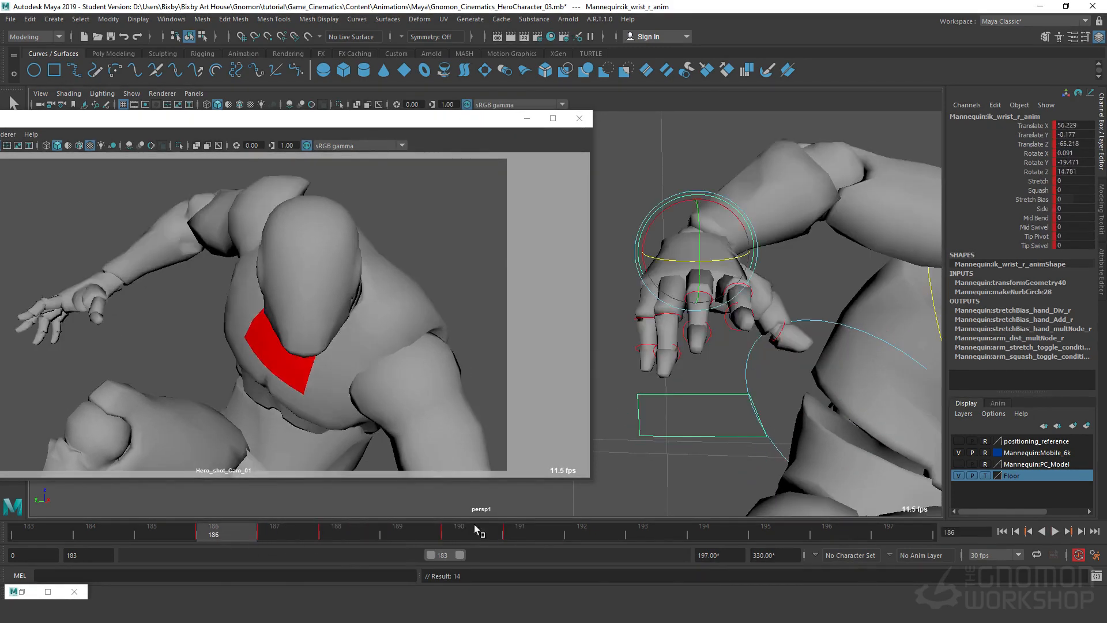
click(1054, 532)
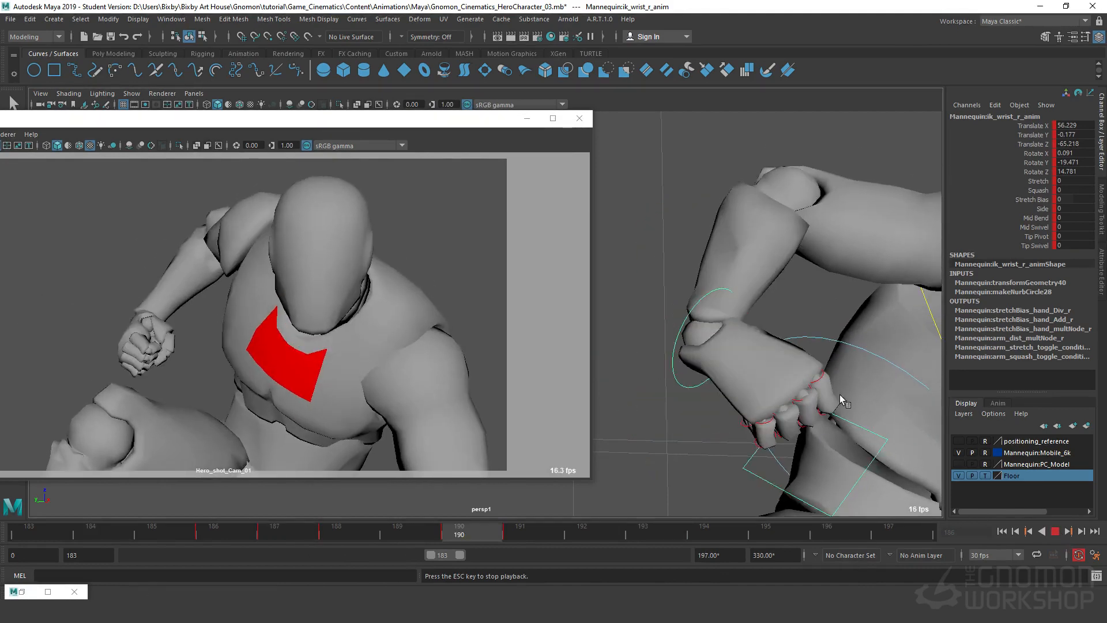
drag(451, 124, 508, 114)
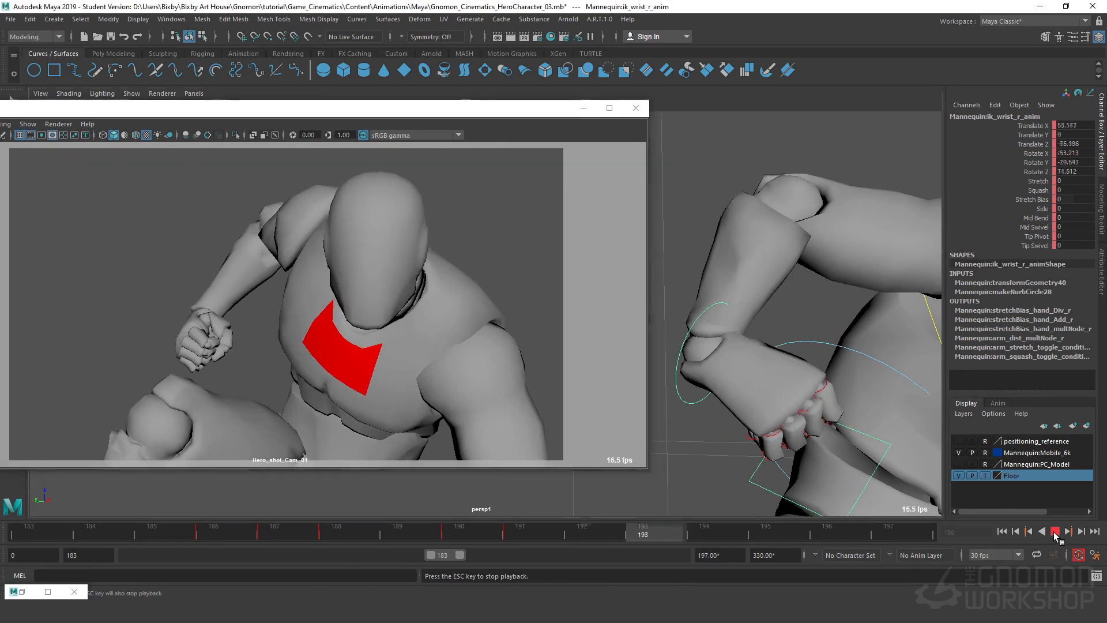
key(Escape)
key(alt+v)
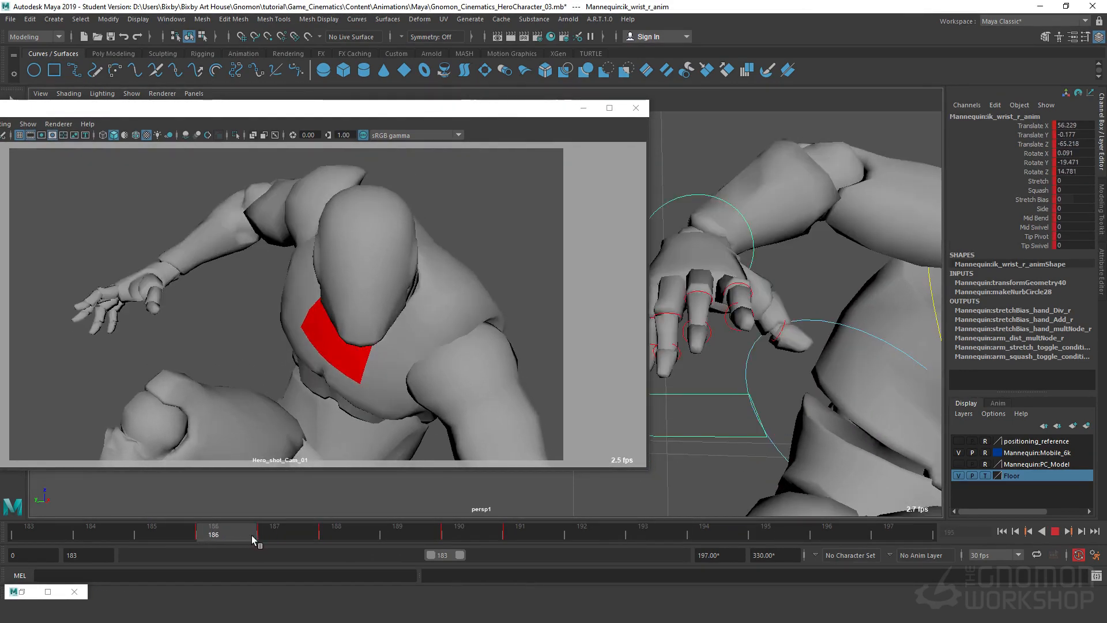
key(Escape)
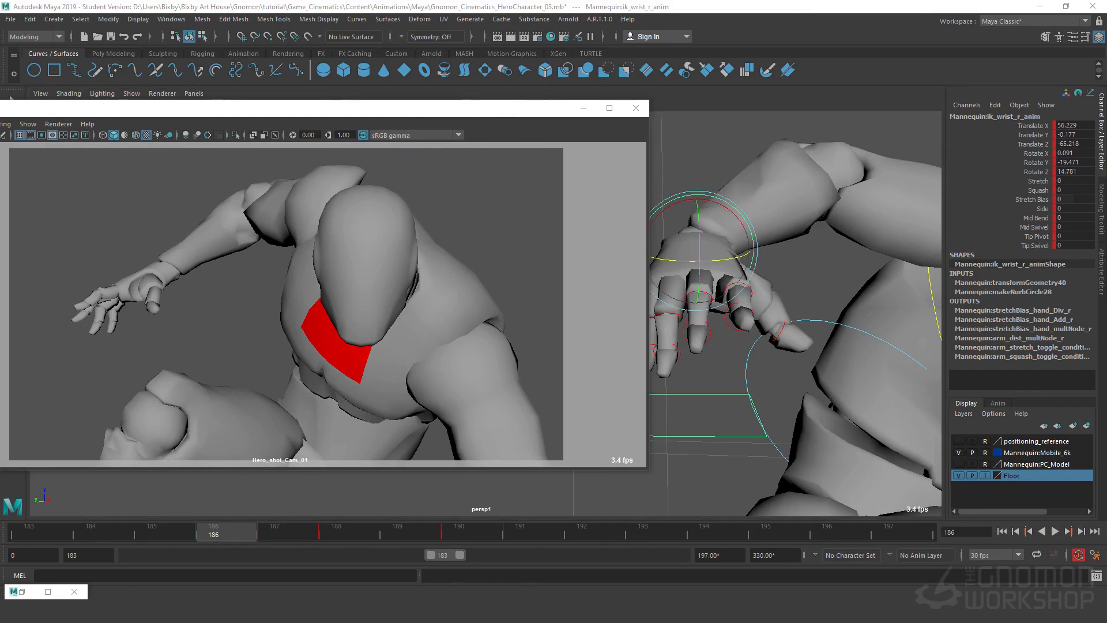
Reposition the Outliner window and compare the right hand's poses at frames 186 and 187.
drag(374, 155, 194, 83)
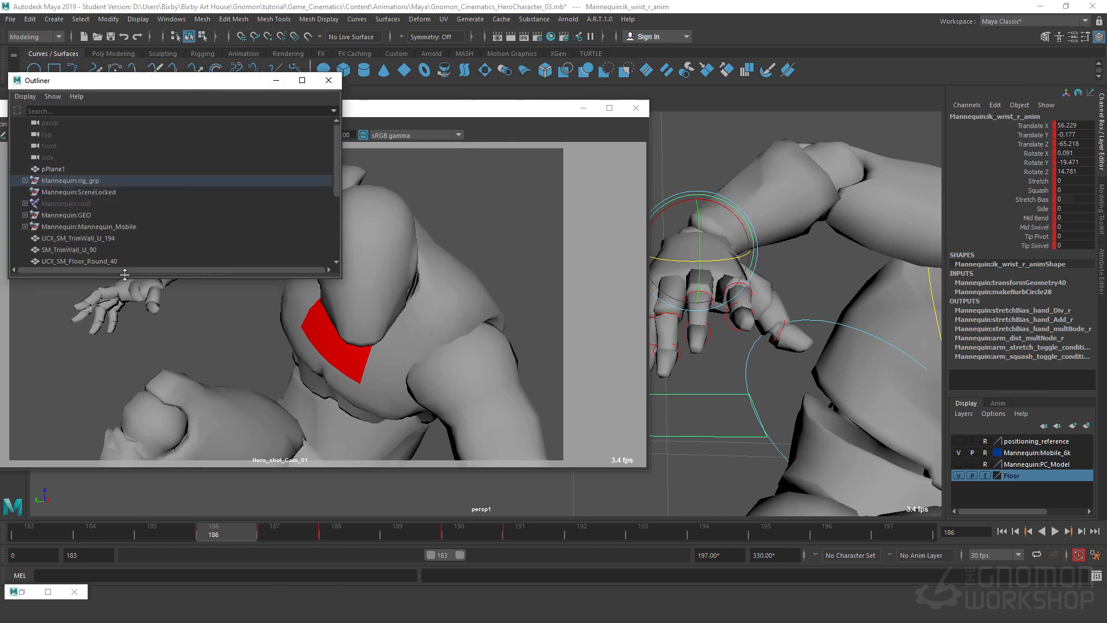
drag(118, 278, 123, 287)
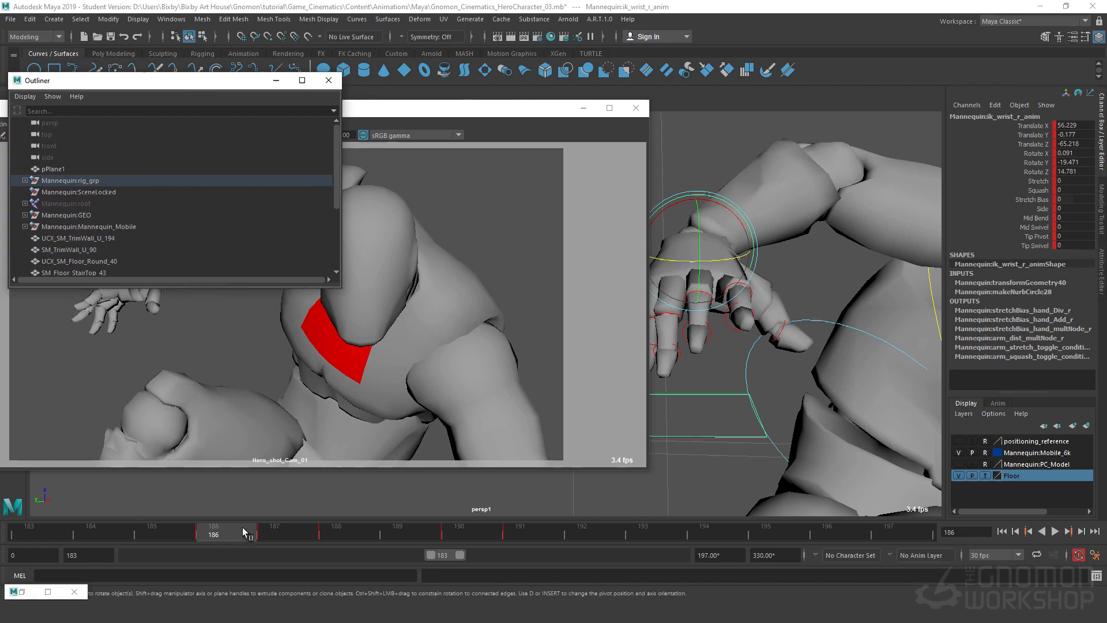
drag(243, 527, 266, 525)
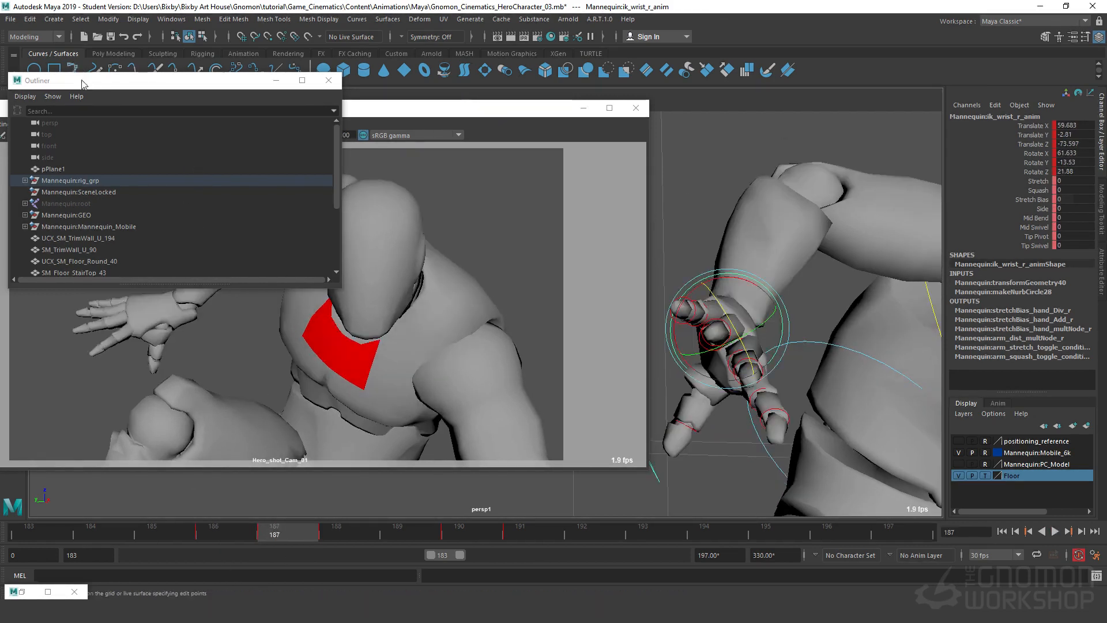
key(alt+comma)
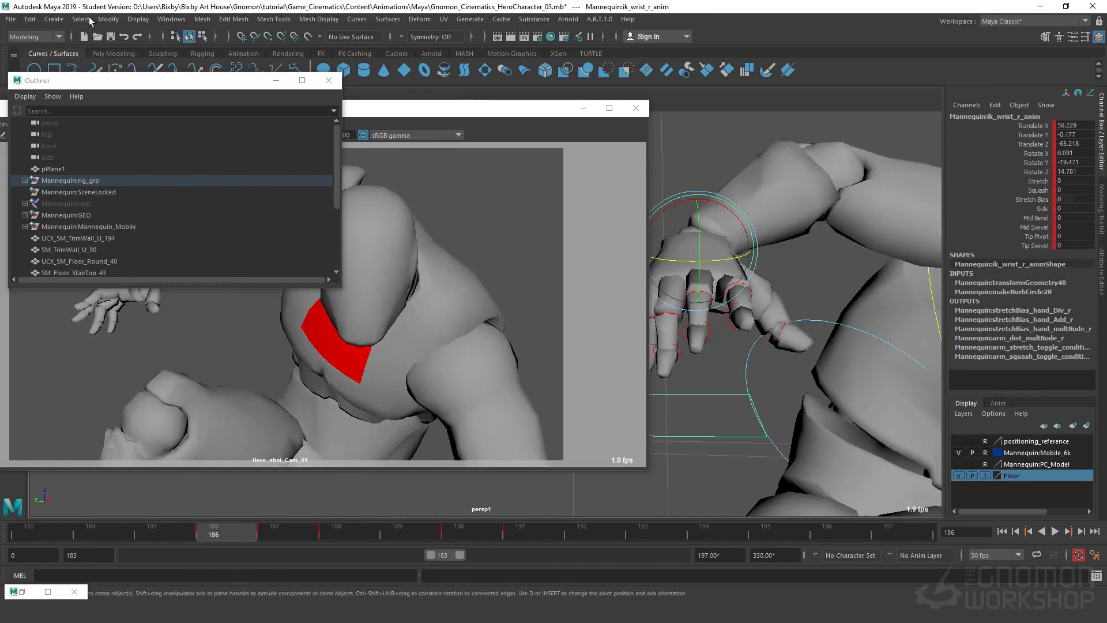
drag(128, 84, 196, 193)
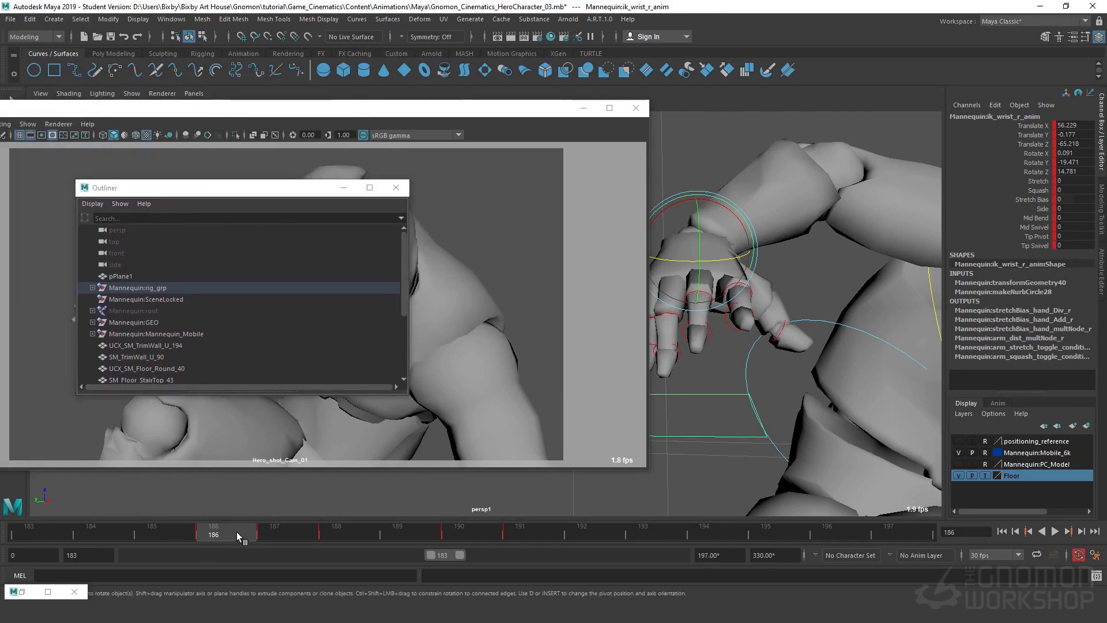
key(alt+v)
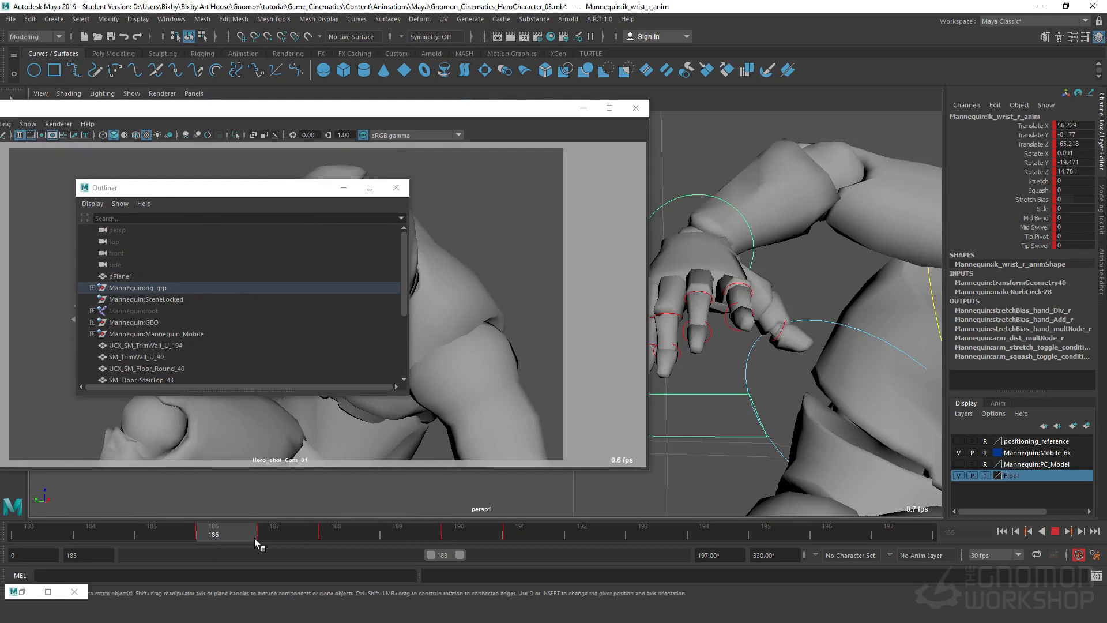
alt+drag(813, 395, 767, 368)
key(w)
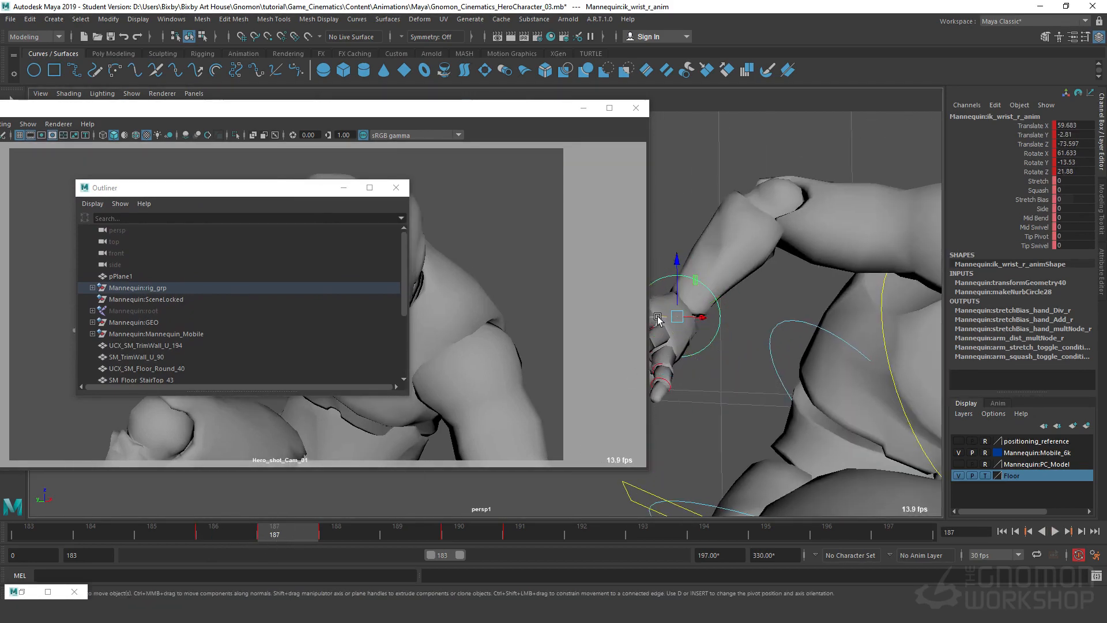
drag(658, 317, 672, 322)
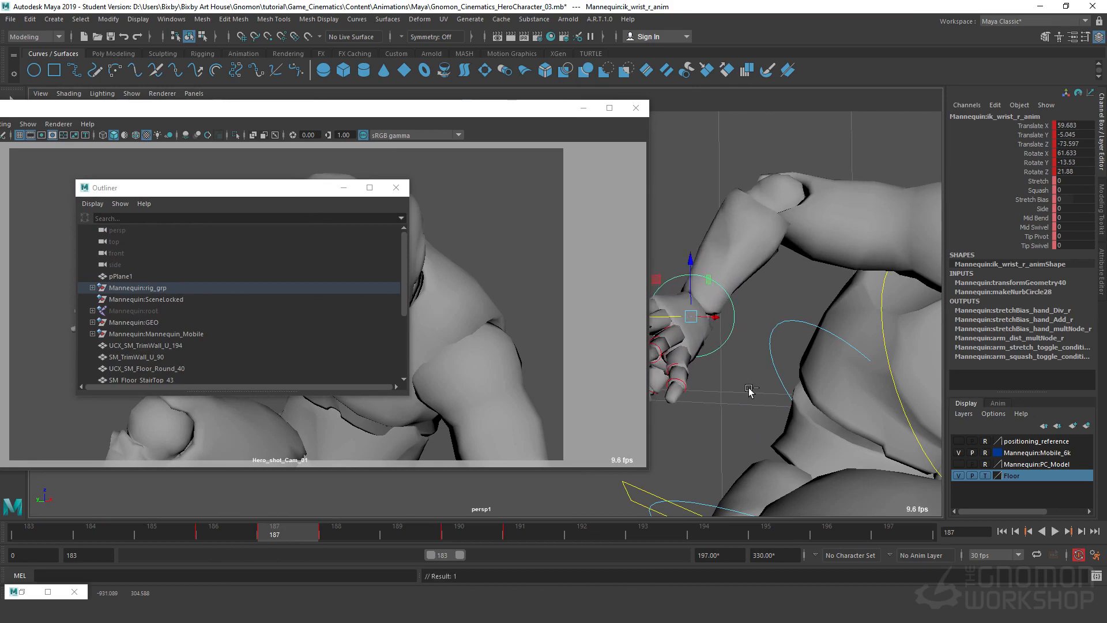
key(ctrl+z)
Move the right wrist control at frame 187 to about 61.3 in X and -4.5 in Y.
alt+drag(749, 397, 774, 376)
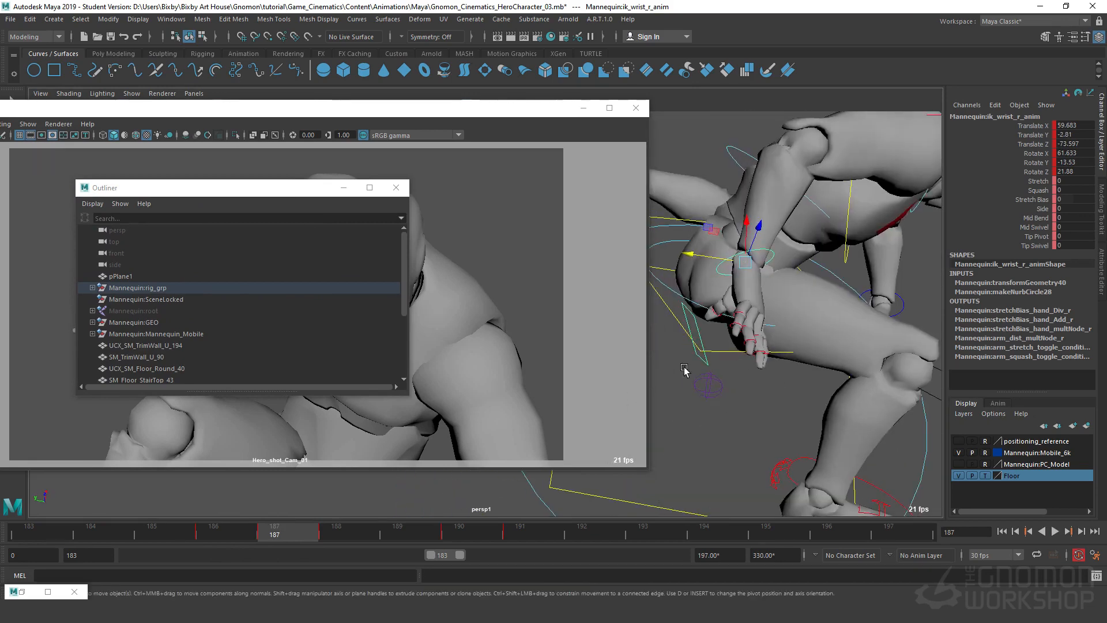
alt+drag(685, 371, 765, 445)
drag(749, 296, 749, 290)
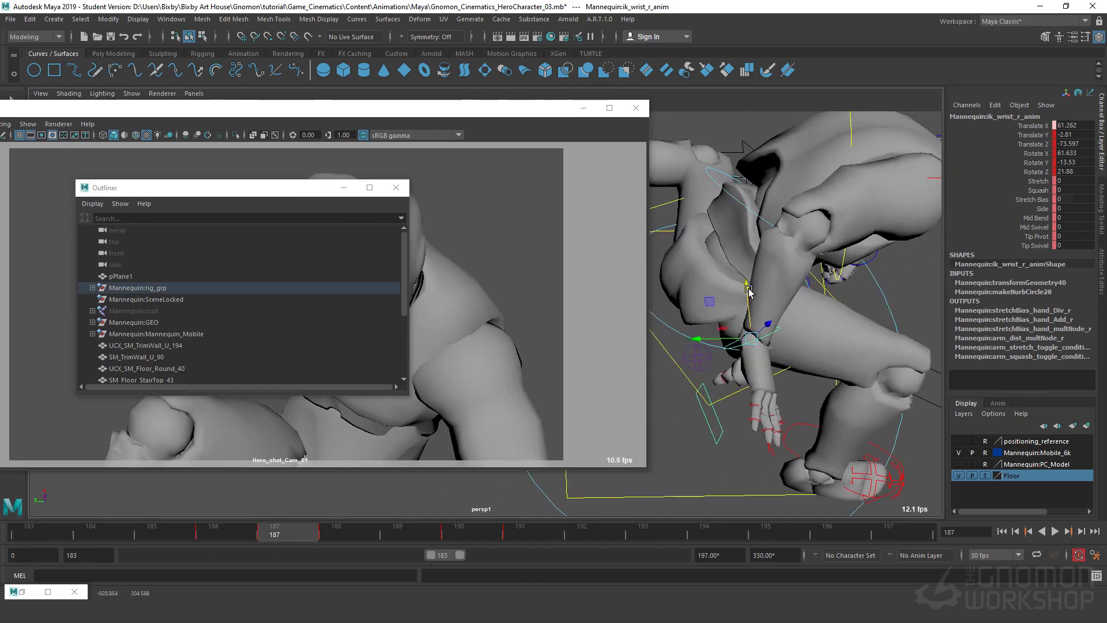
drag(718, 340, 716, 348)
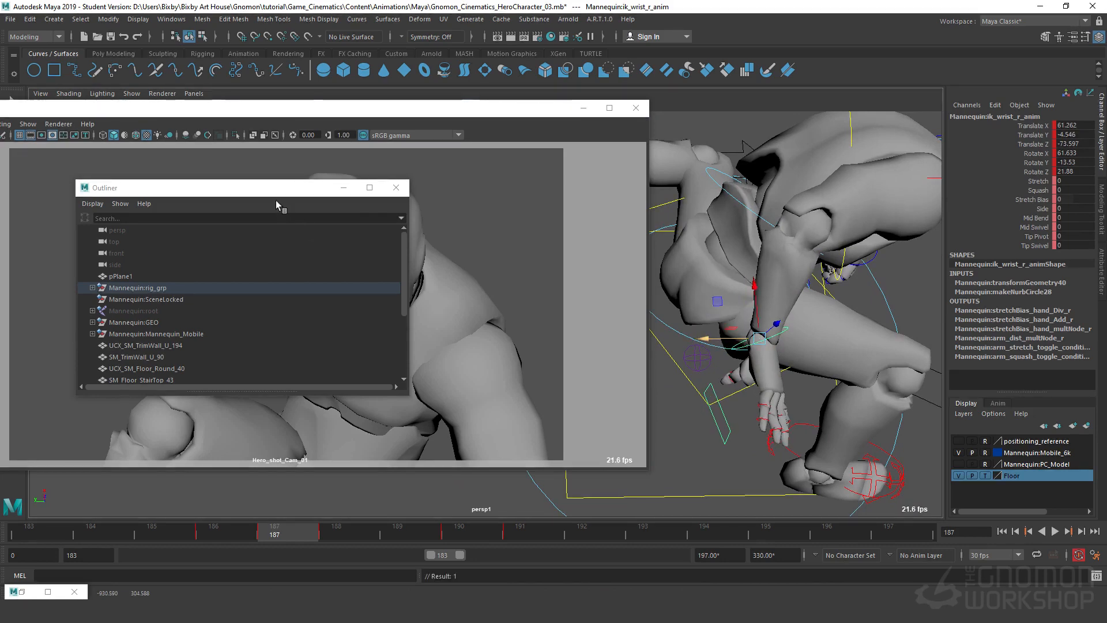
Clear the Outliner from the camera view, play back the landing, and compare the hand poses at frames 187 and 188.
drag(273, 189, 951, 292)
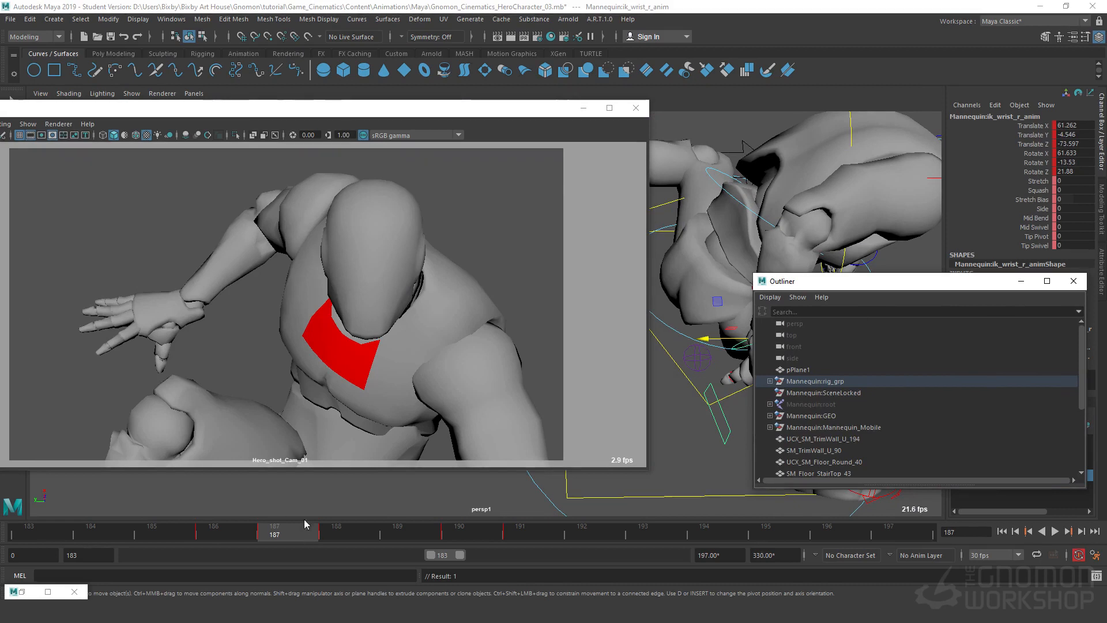
key(alt+v)
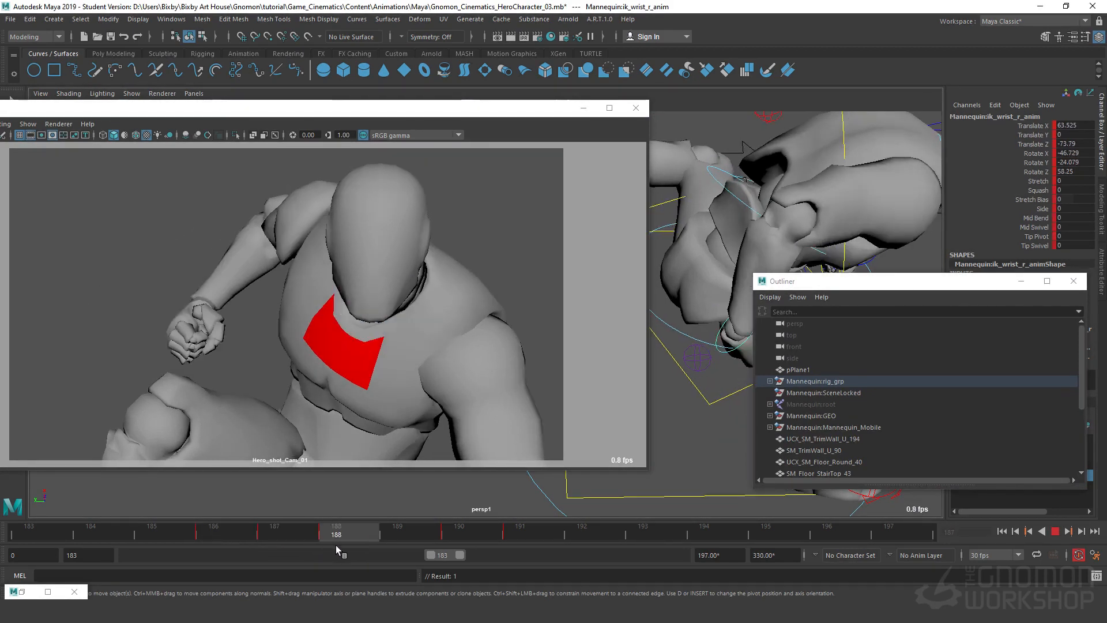
drag(324, 532, 839, 543)
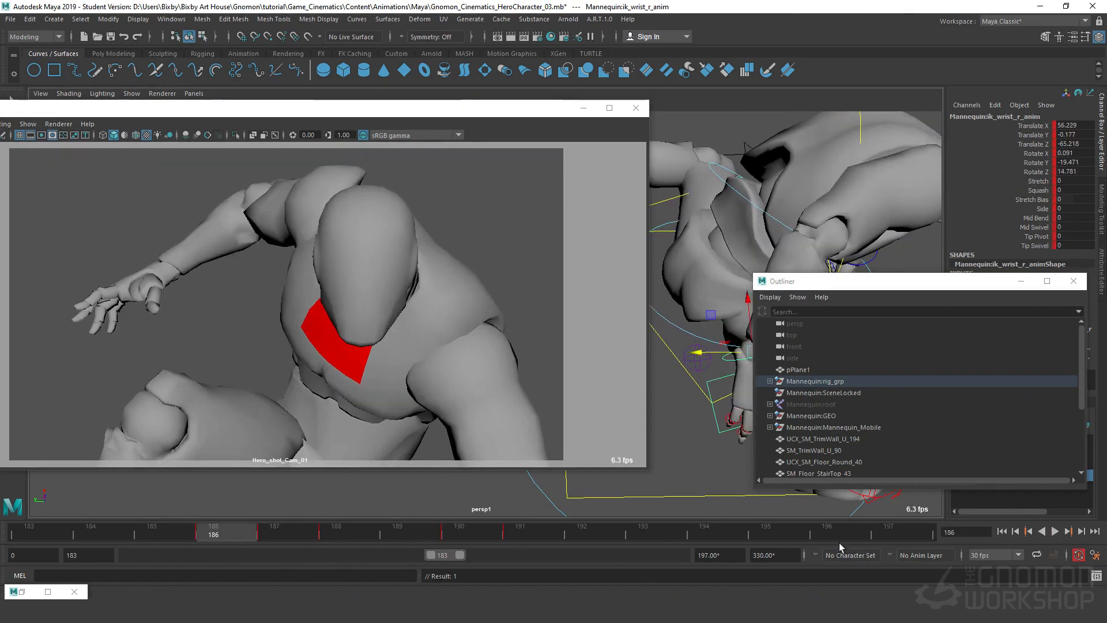
click(1057, 532)
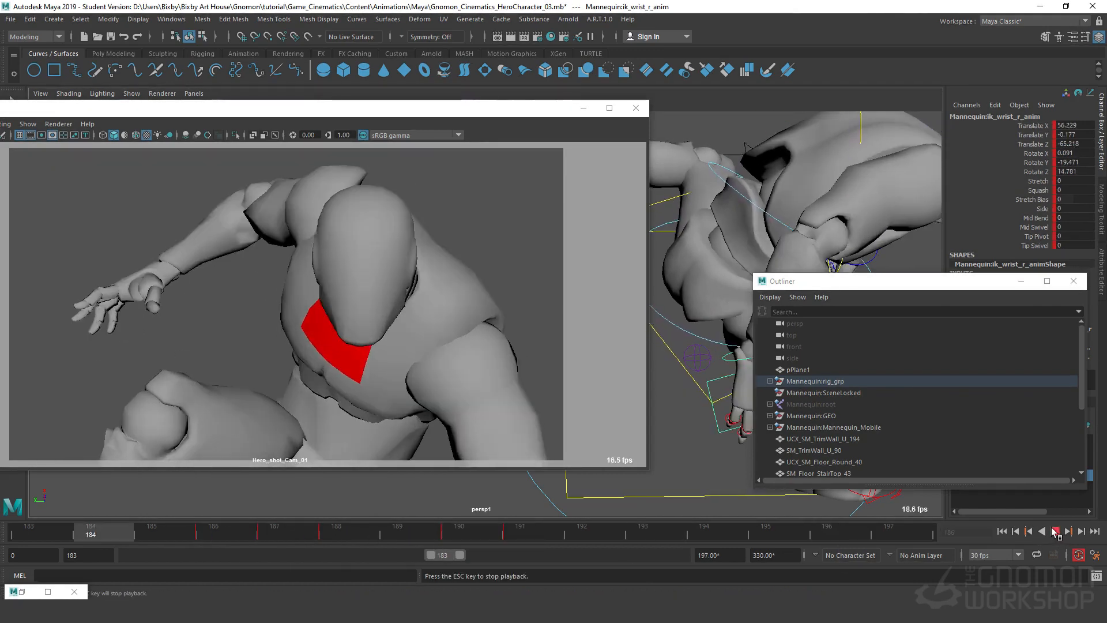
click(1055, 532)
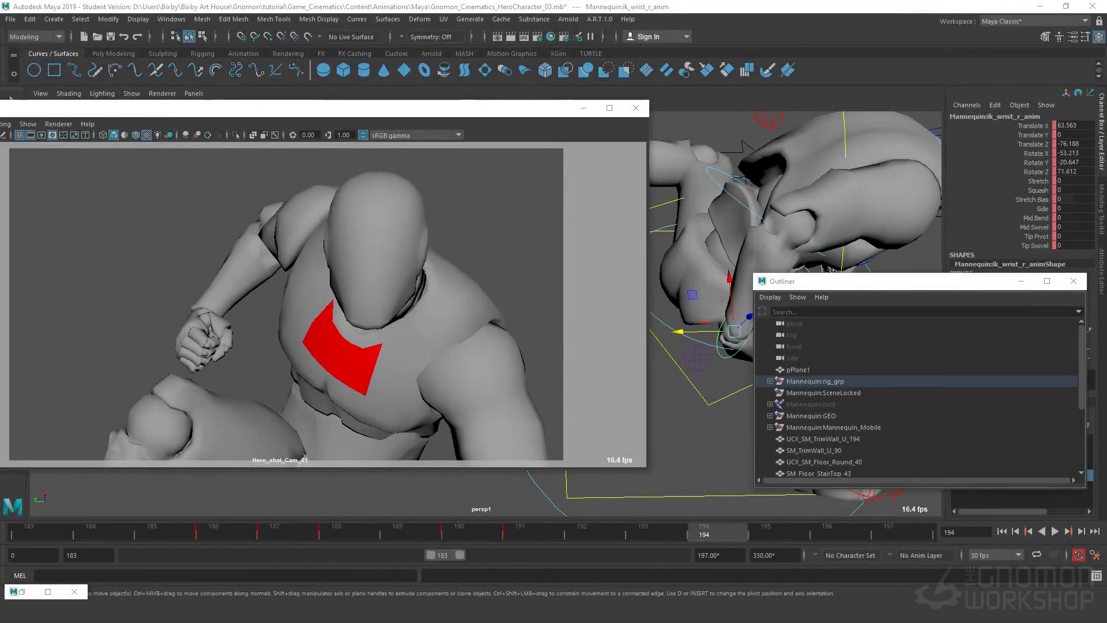
alt+drag(685, 446, 664, 216)
click(289, 531)
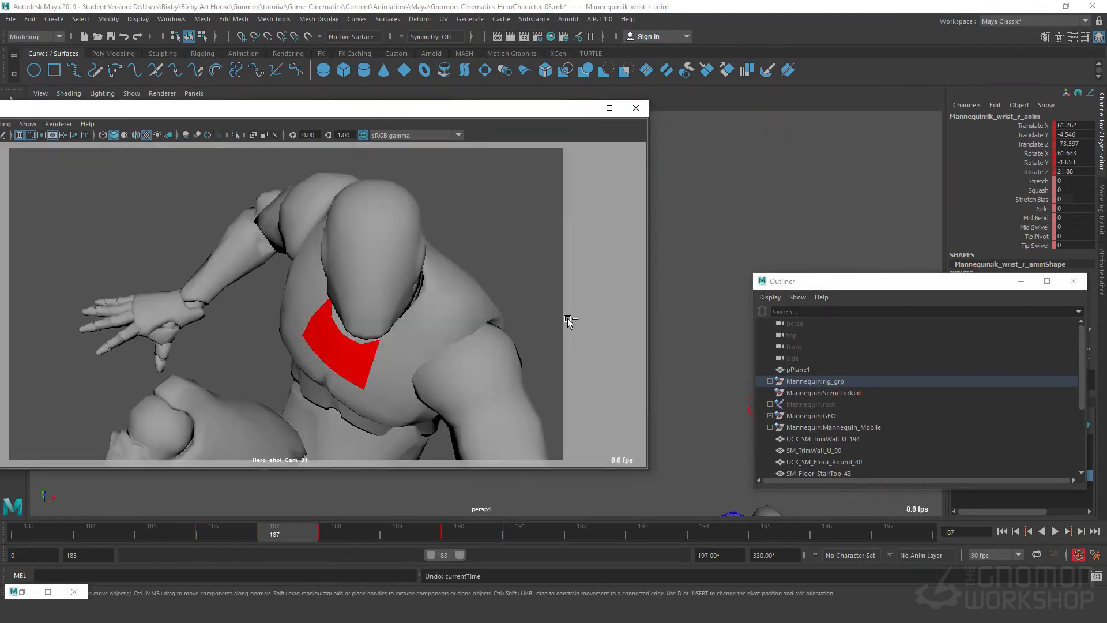
click(322, 531)
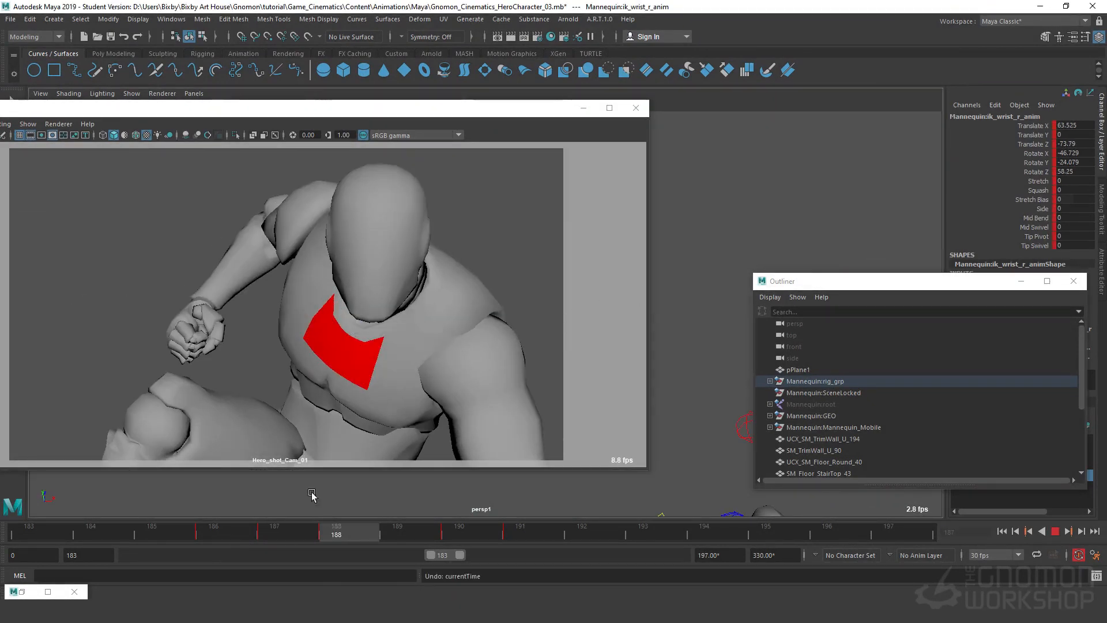
Move the floating camera view and Outliner aside and frame the right hand's index finger in the perspective view.
drag(418, 112, 471, 67)
alt+middle_drag(633, 478, 482, 453)
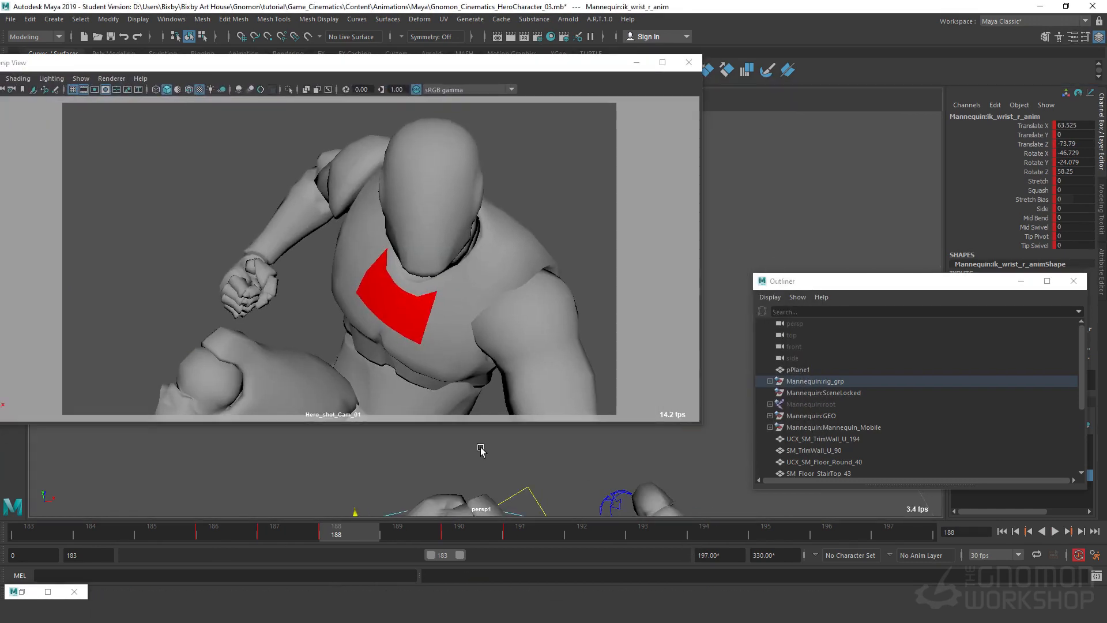
alt+drag(482, 452, 556, 464)
alt+middle_drag(556, 465, 643, 434)
alt+drag(911, 208, 852, 227)
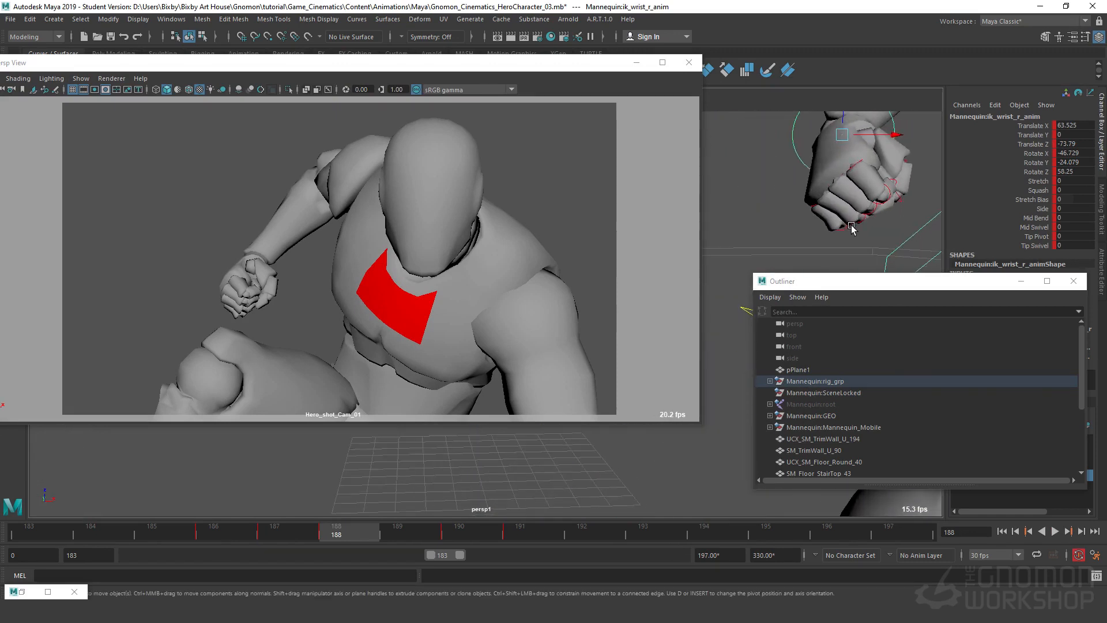
click(847, 167)
drag(546, 68, 429, 80)
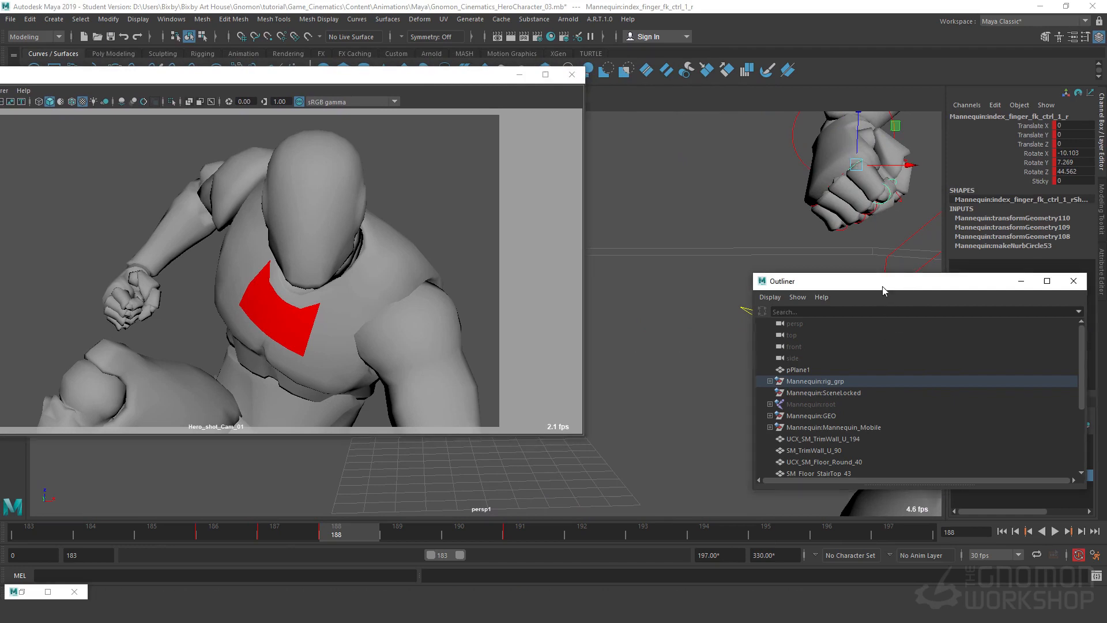
drag(884, 288, 867, 456)
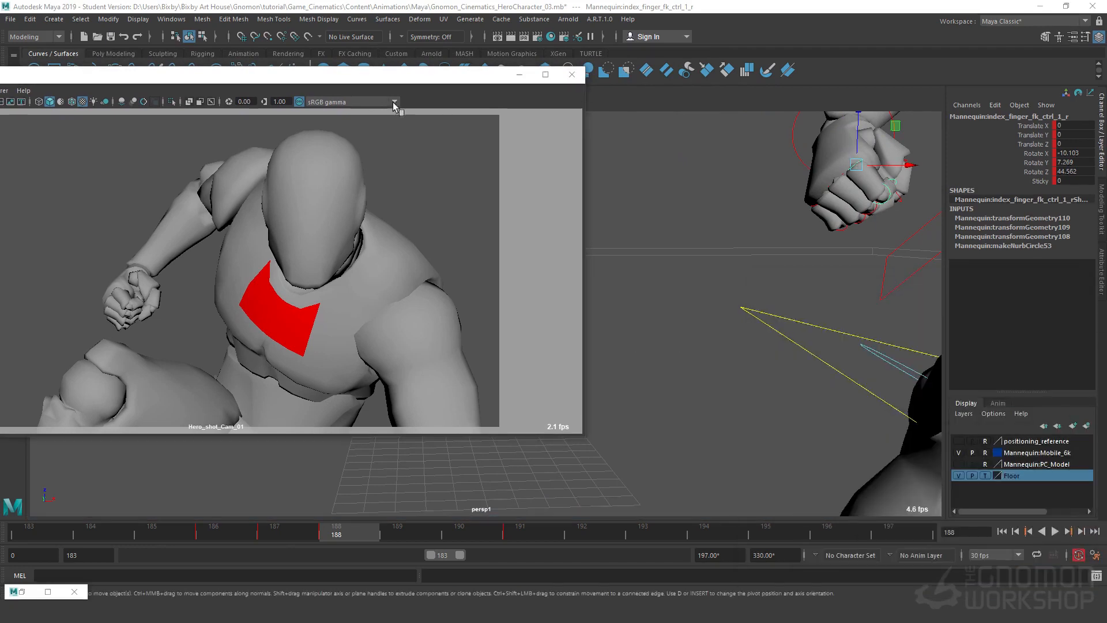
Select the right index finger's control hierarchy and uncurl it at frame 188, rotating the tip control to about 32.8 in Z.
alt+drag(816, 333, 696, 235)
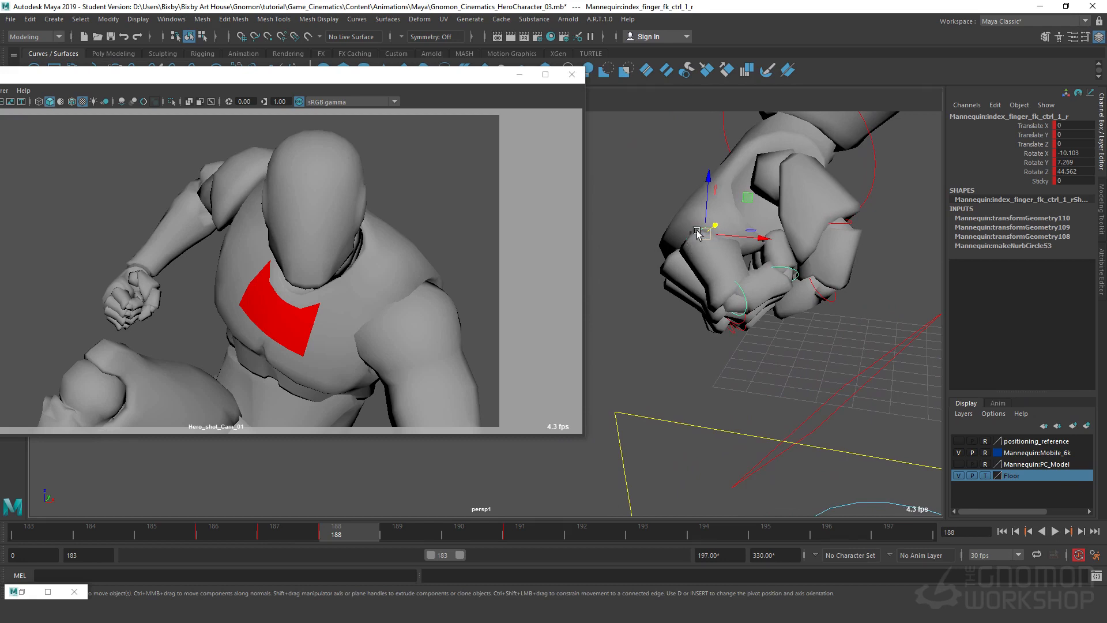
right_click(698, 233)
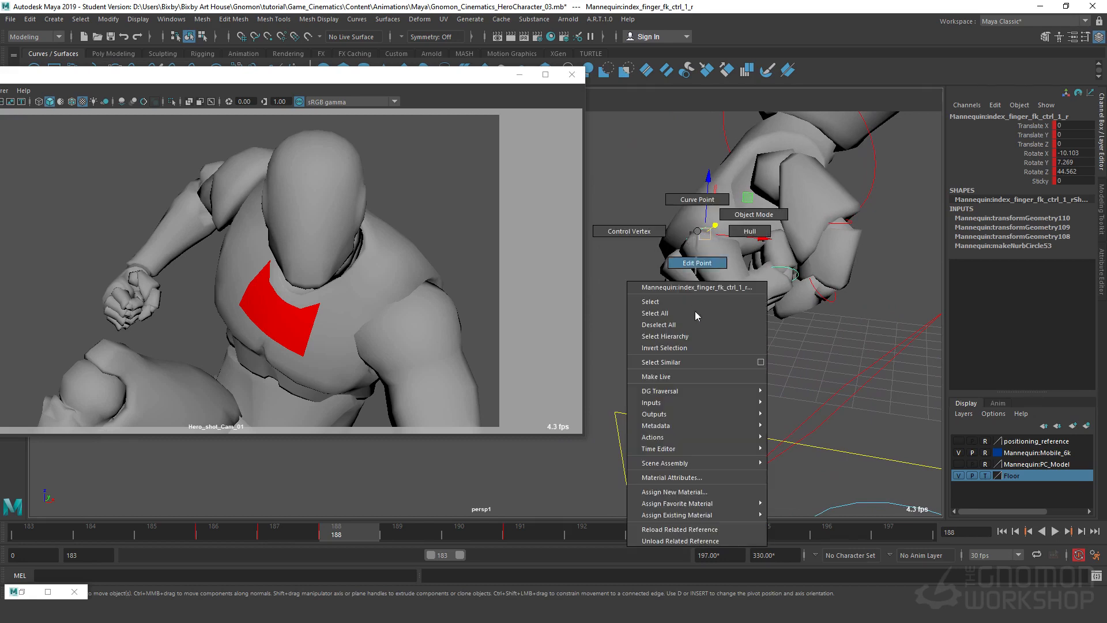
click(683, 337)
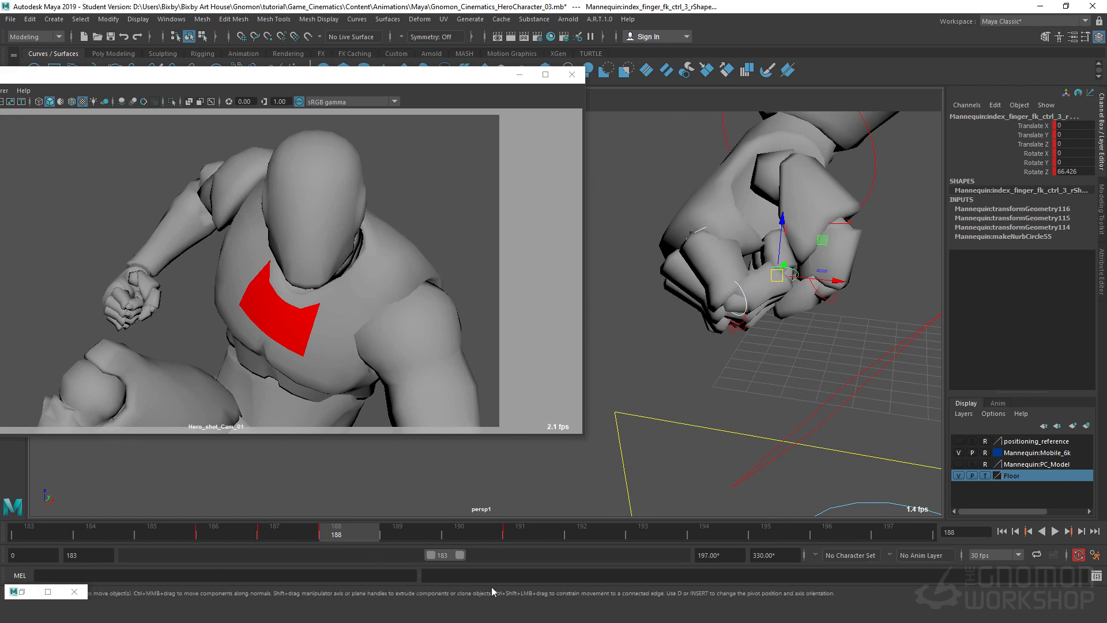
click(395, 537)
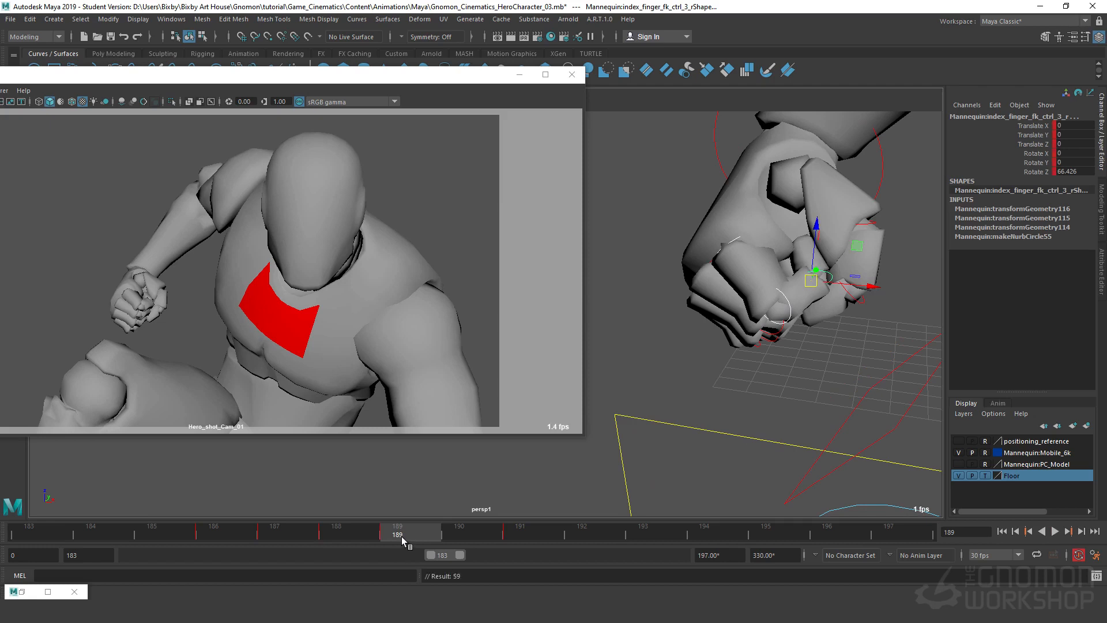
drag(401, 537, 348, 534)
key(w)
key(e)
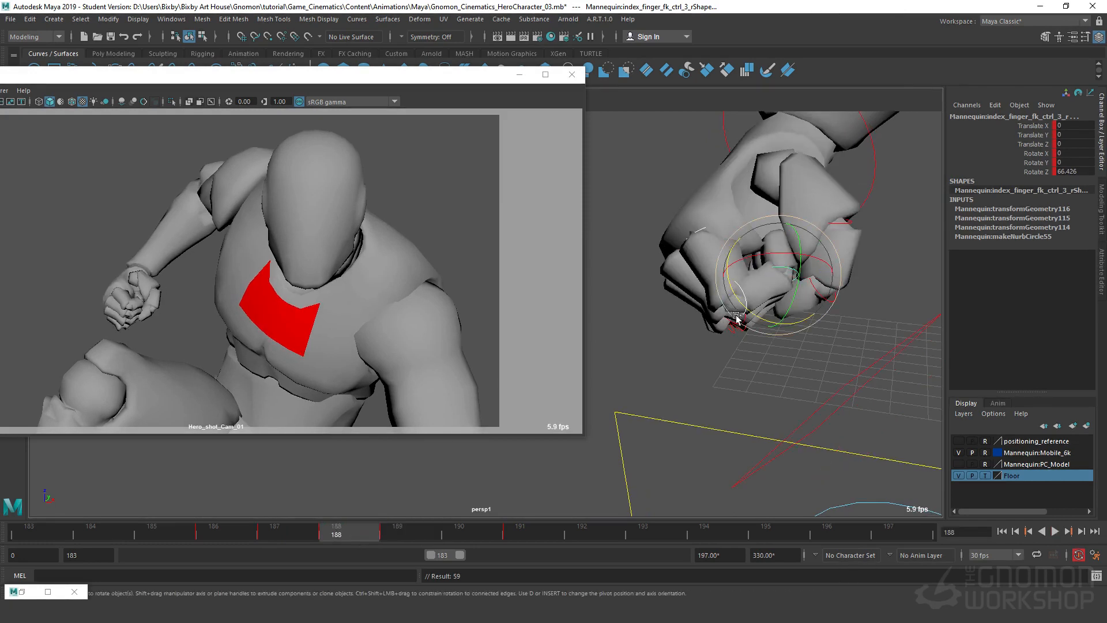
drag(753, 314, 721, 302)
drag(683, 343, 682, 339)
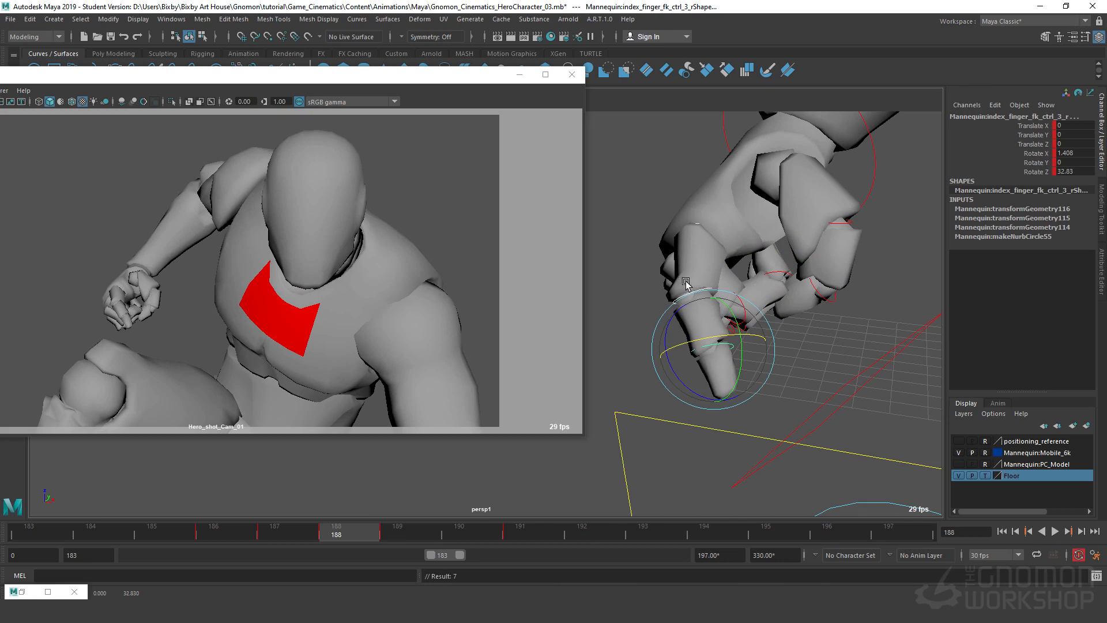
Rotate the right index finger's base control outward at frame 188 and adjust the bend of its tip joint.
click(632, 212)
click(699, 223)
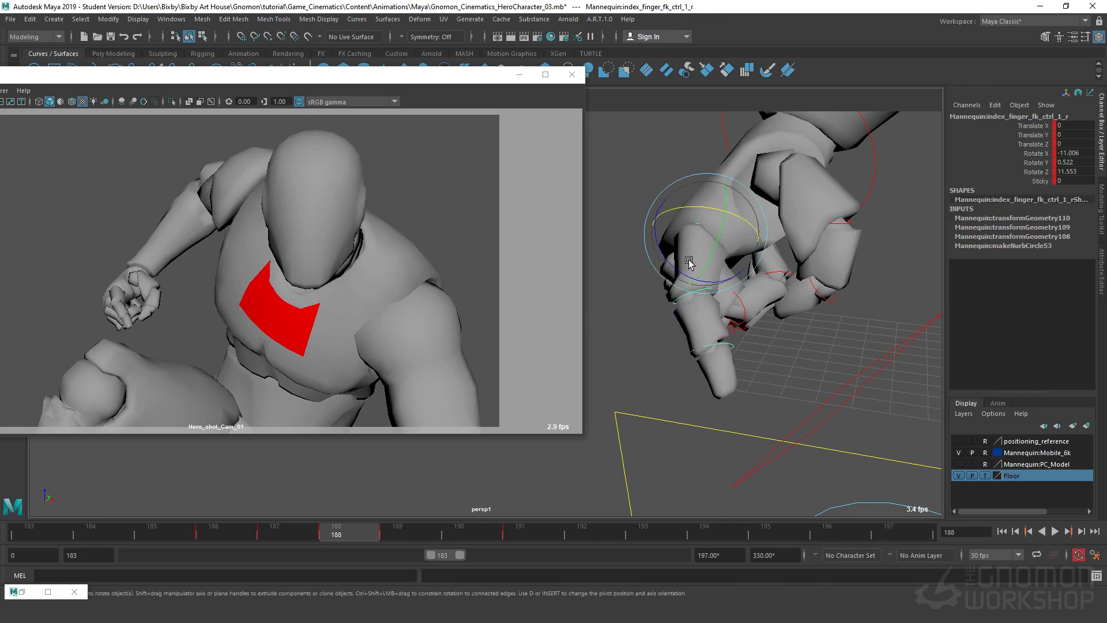
drag(668, 266, 651, 232)
click(624, 186)
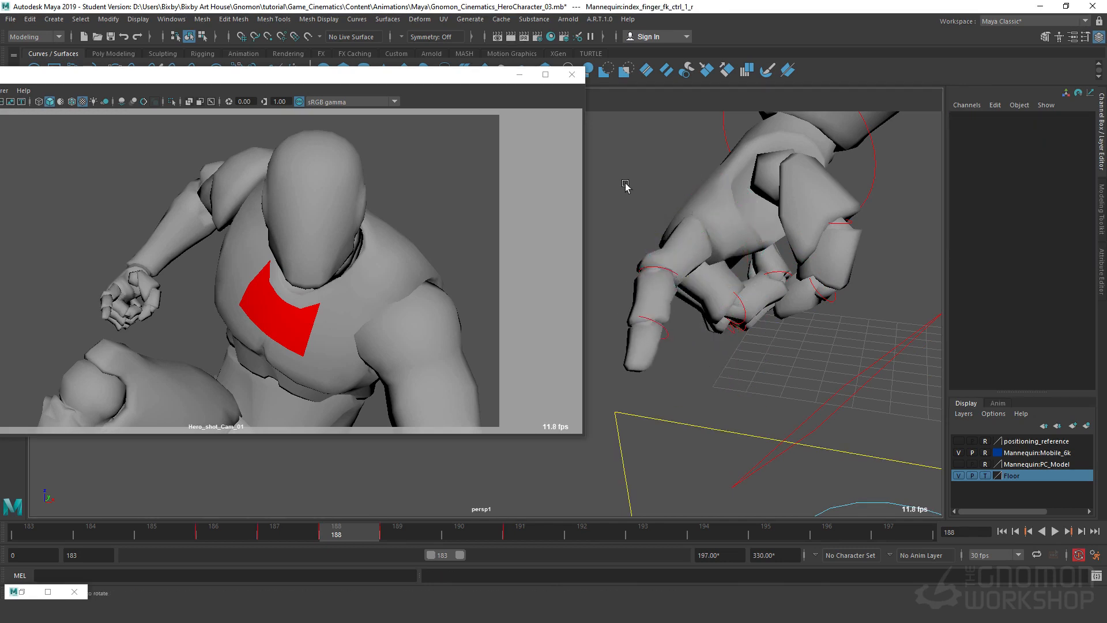
click(641, 268)
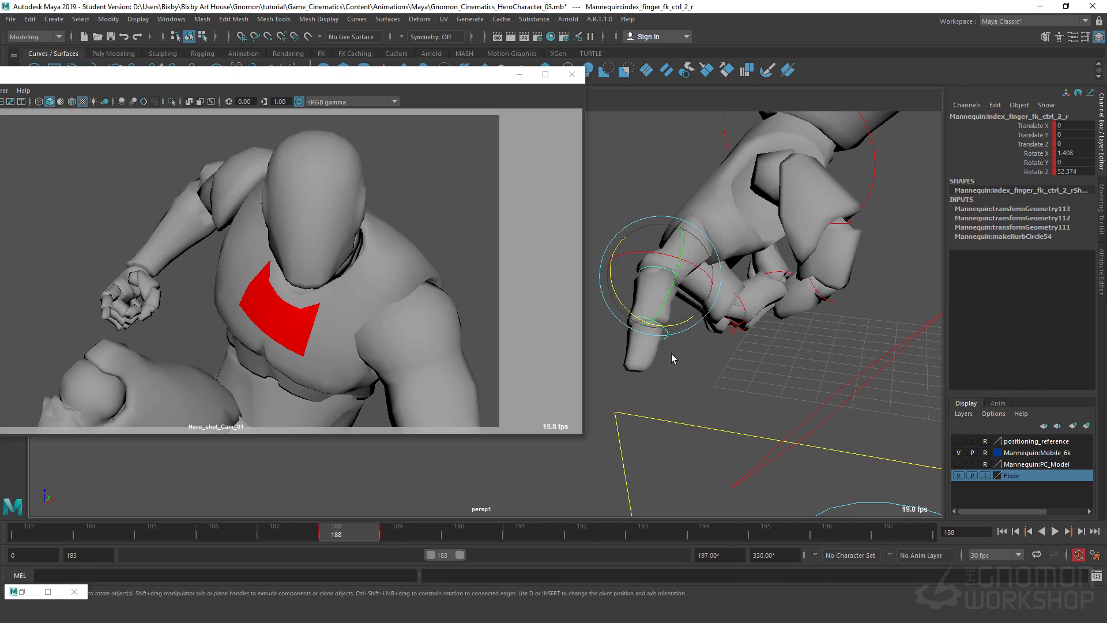
click(672, 359)
click(615, 346)
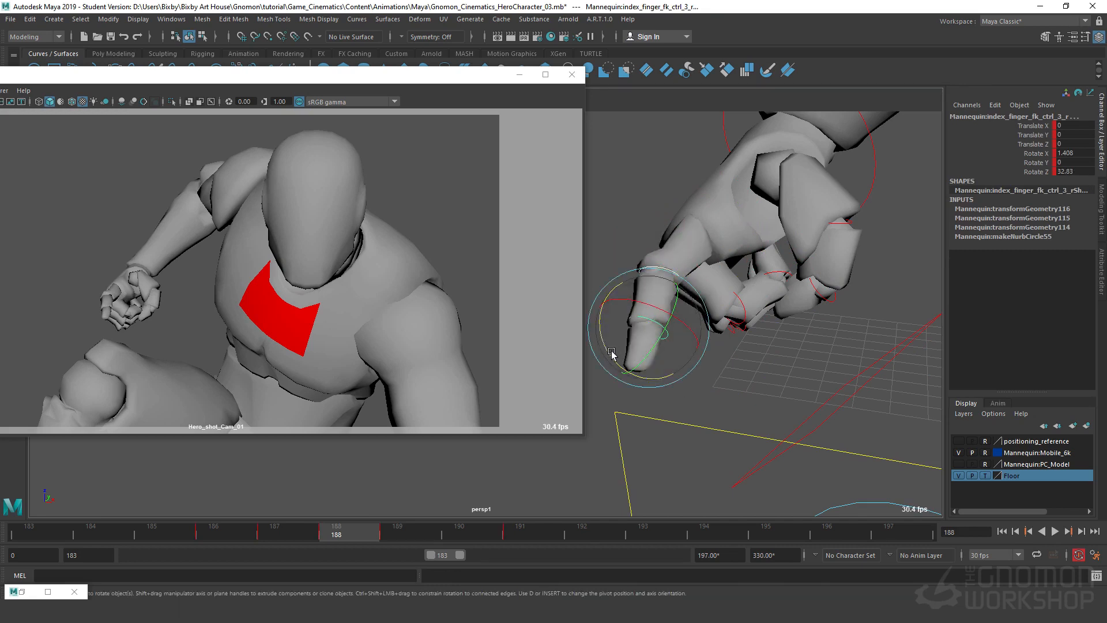
drag(612, 353, 773, 303)
click(731, 309)
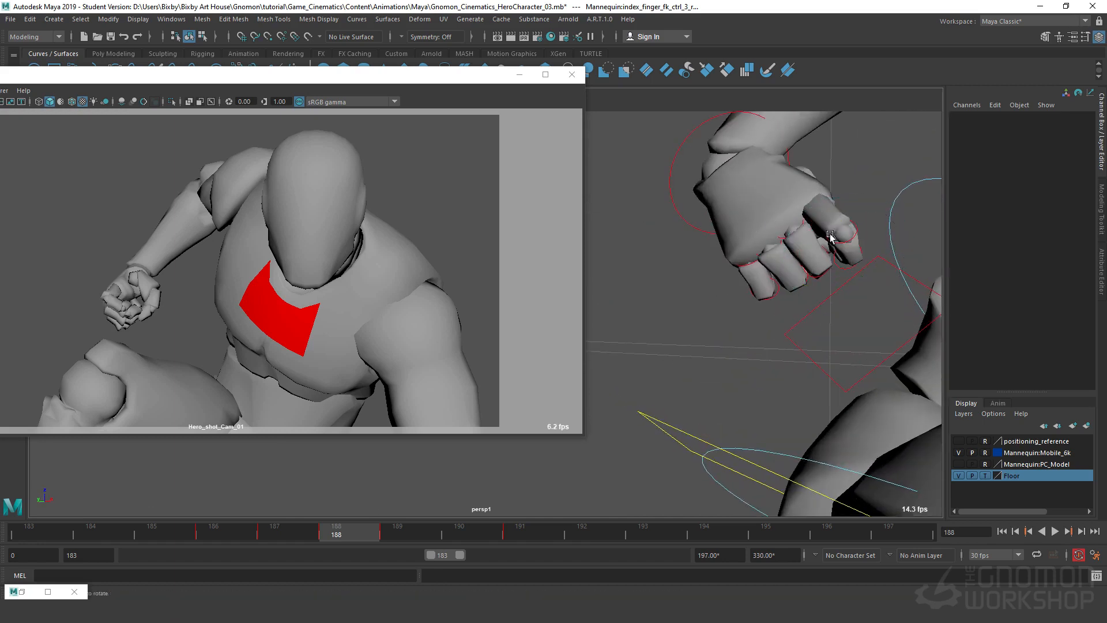
Rotate the right middle finger's base control at frame 188 to about 5.2 in X, 6.7 in Y and 36.8 in Z.
click(805, 225)
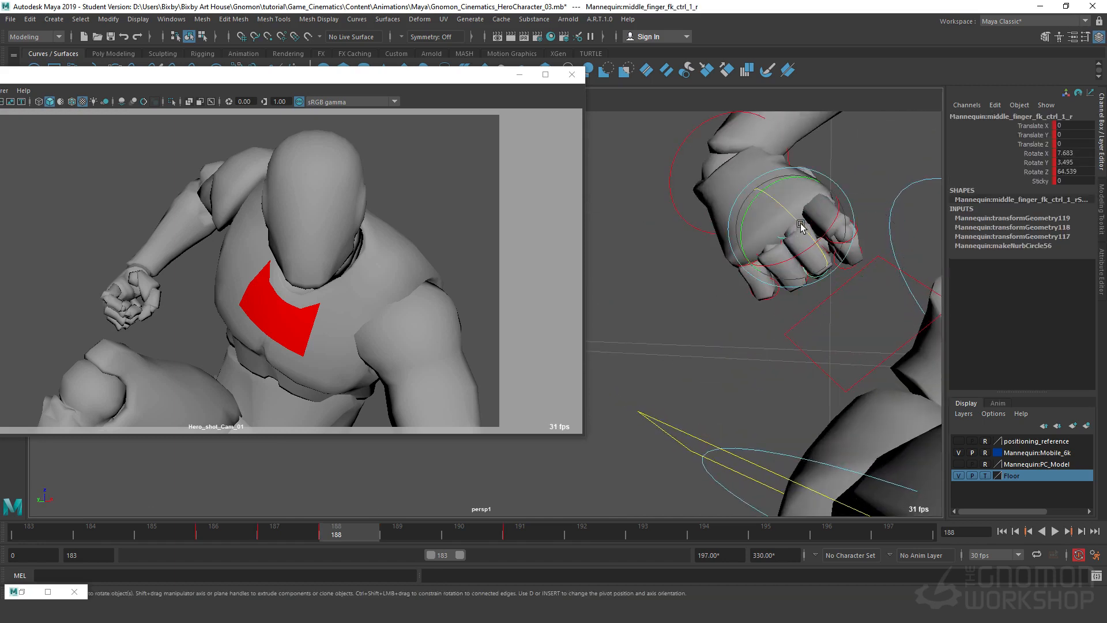
drag(785, 208, 781, 204)
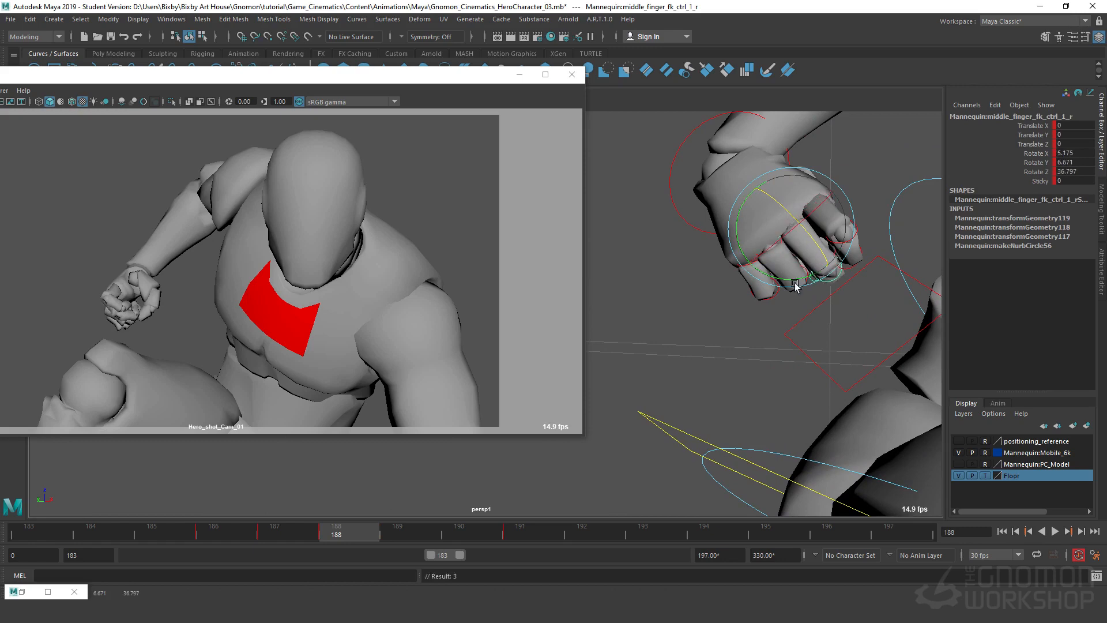
alt+drag(796, 286, 770, 326)
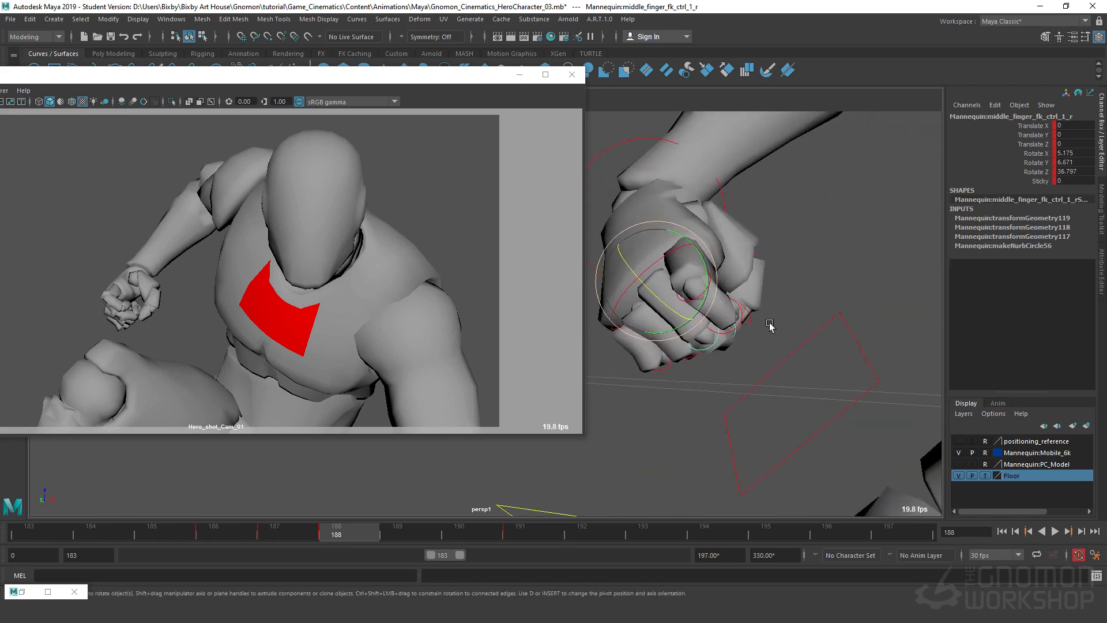
click(706, 212)
Open the right thumb at frame 188 by rotating its base control outward and its tip control to about -4.4 in Z.
alt+drag(783, 247, 736, 279)
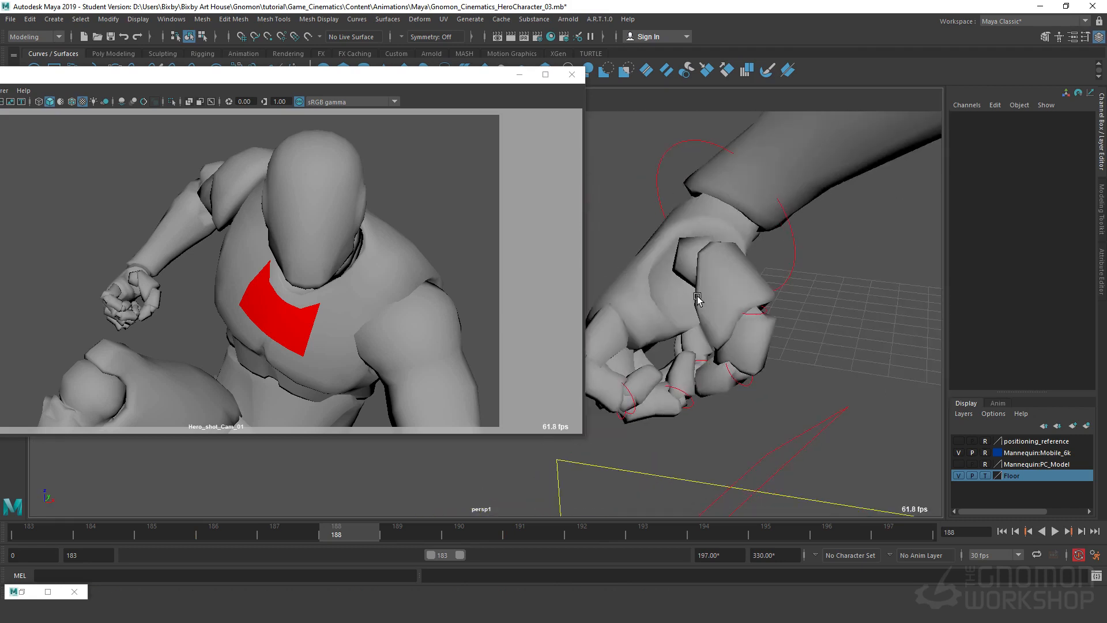
click(736, 280)
click(741, 275)
click(756, 281)
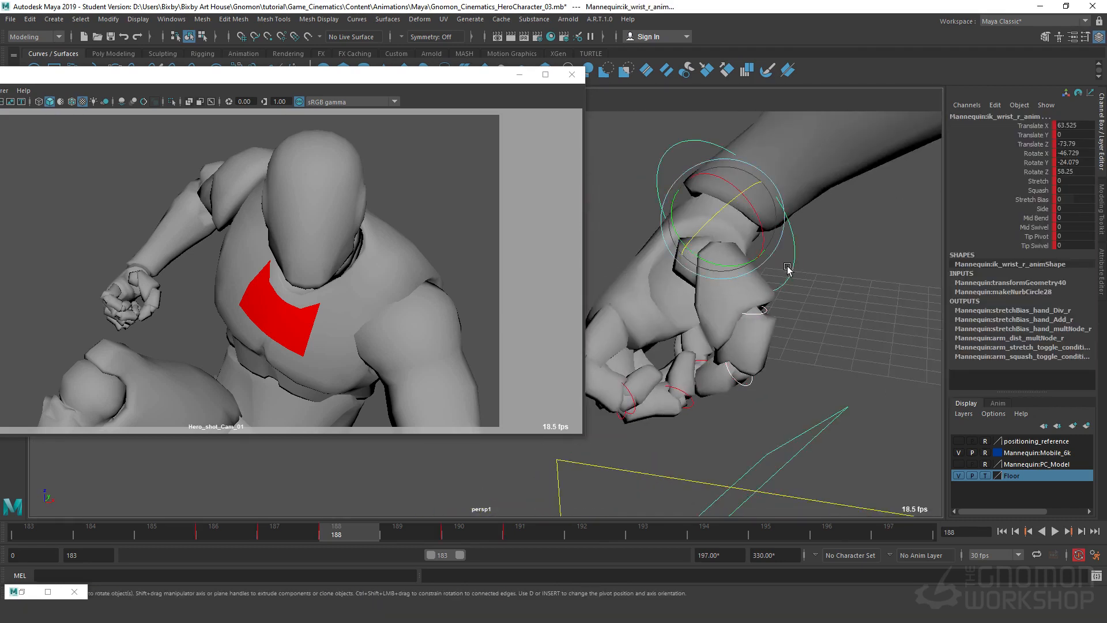
click(731, 321)
drag(757, 275, 753, 259)
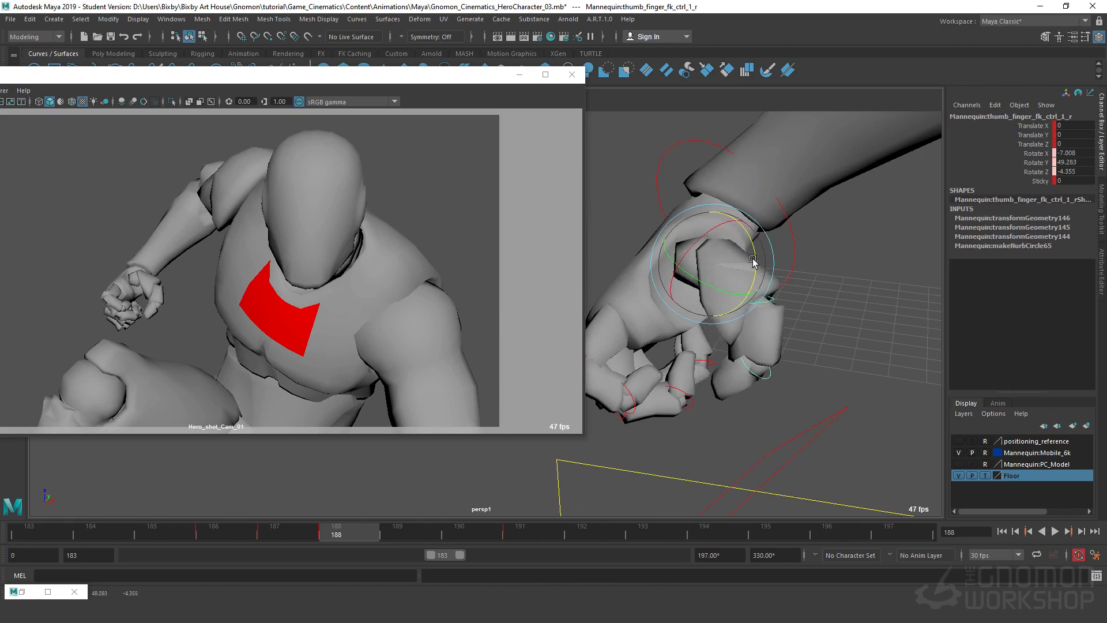
click(777, 374)
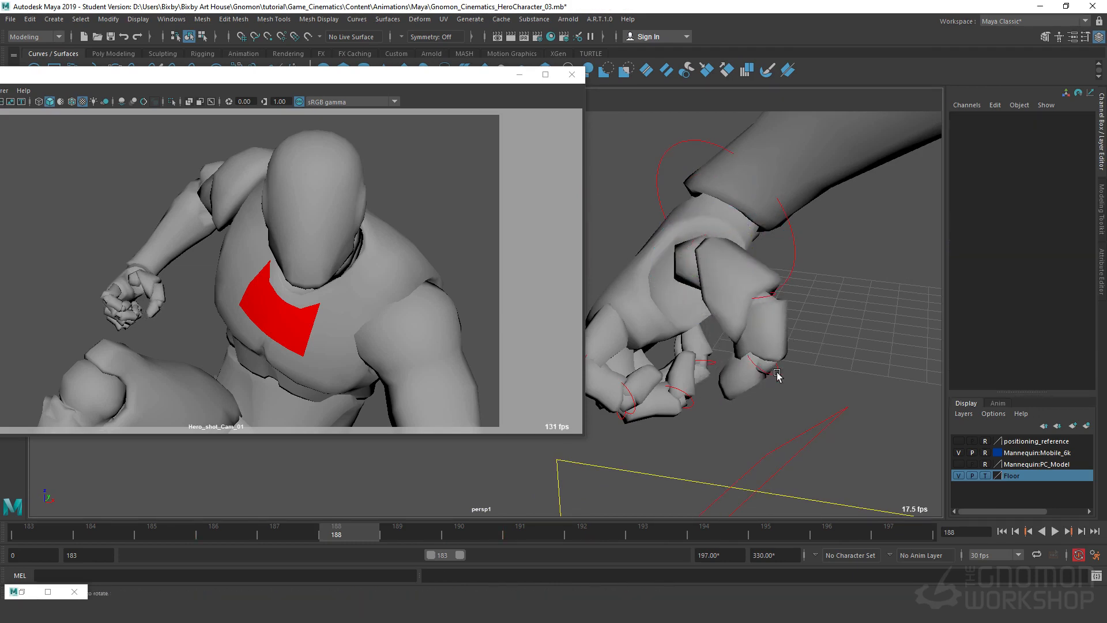
click(777, 374)
drag(811, 345, 764, 283)
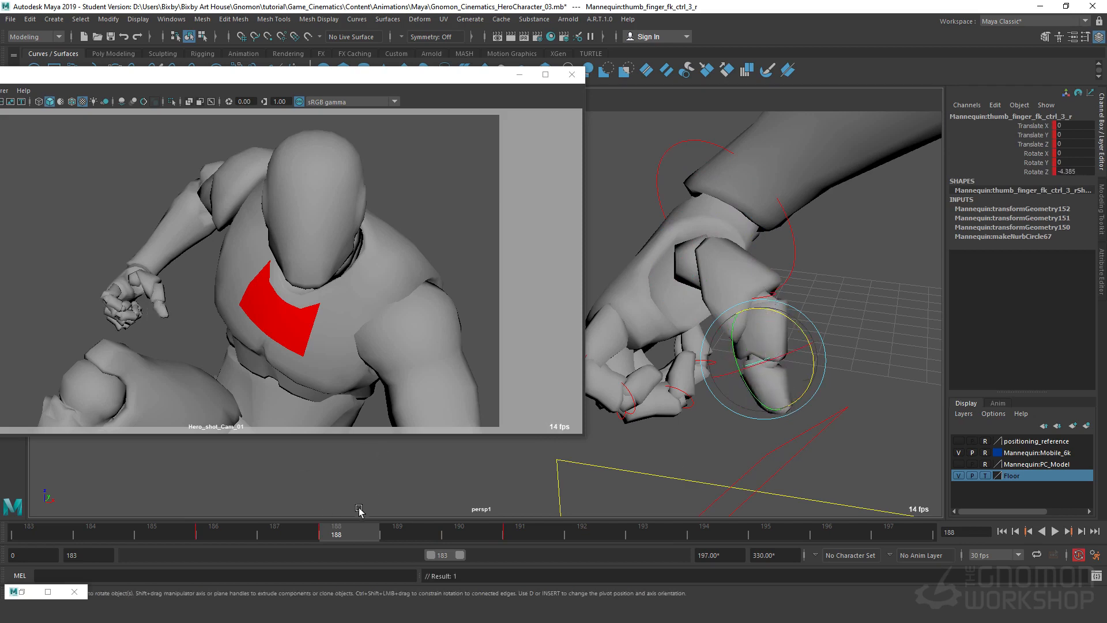
Rotate the right index finger's tip control at frame 186 to about 52.8 in Z.
drag(357, 530, 233, 573)
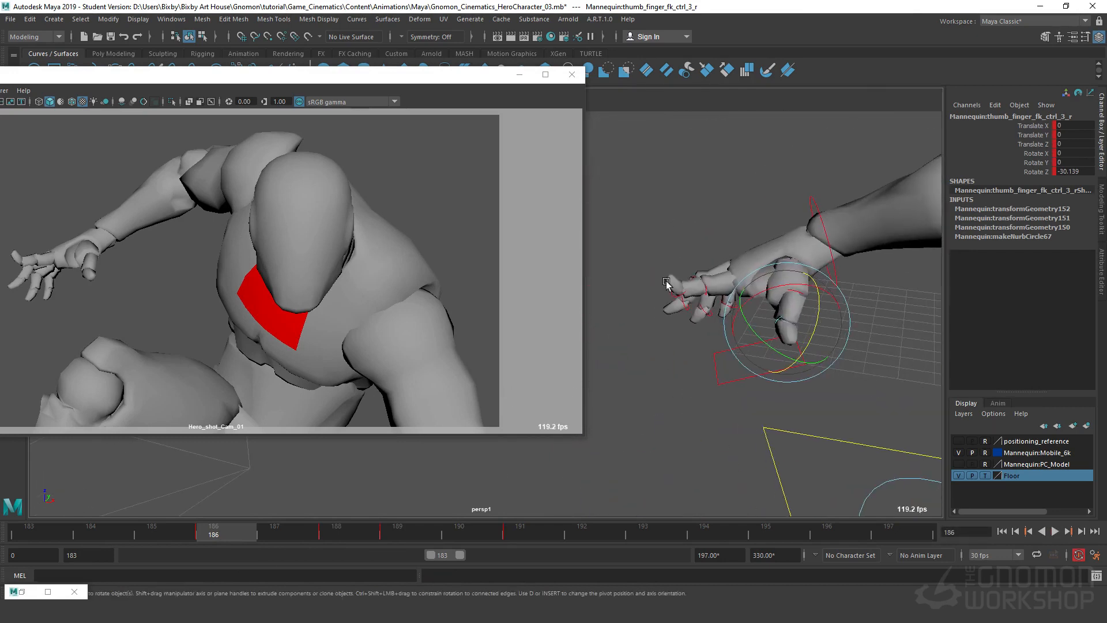
click(668, 286)
click(672, 290)
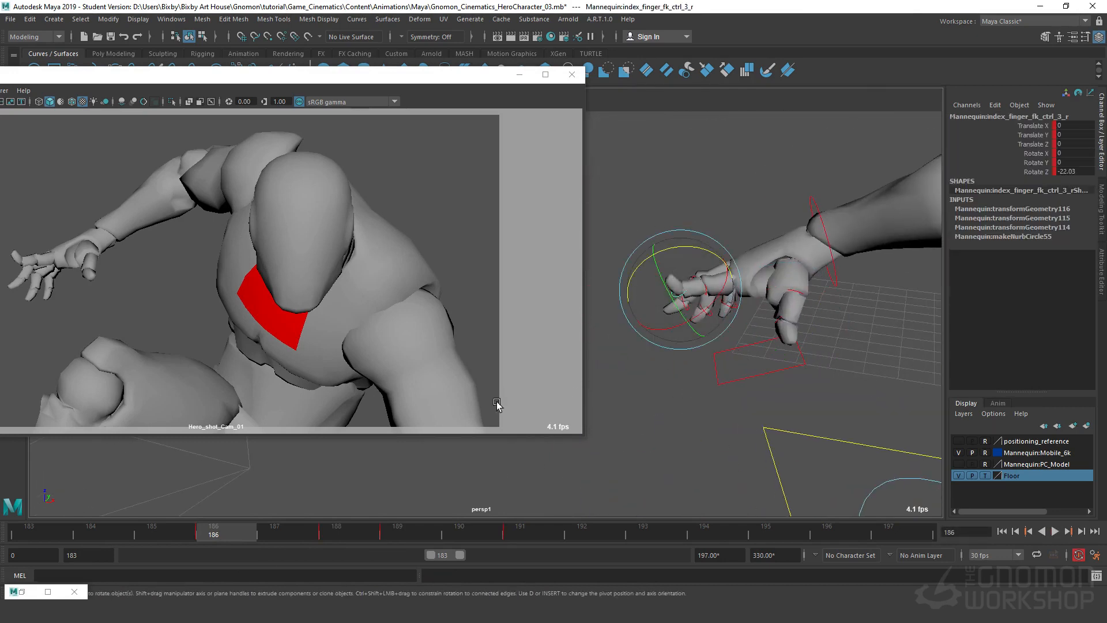
key(alt+v)
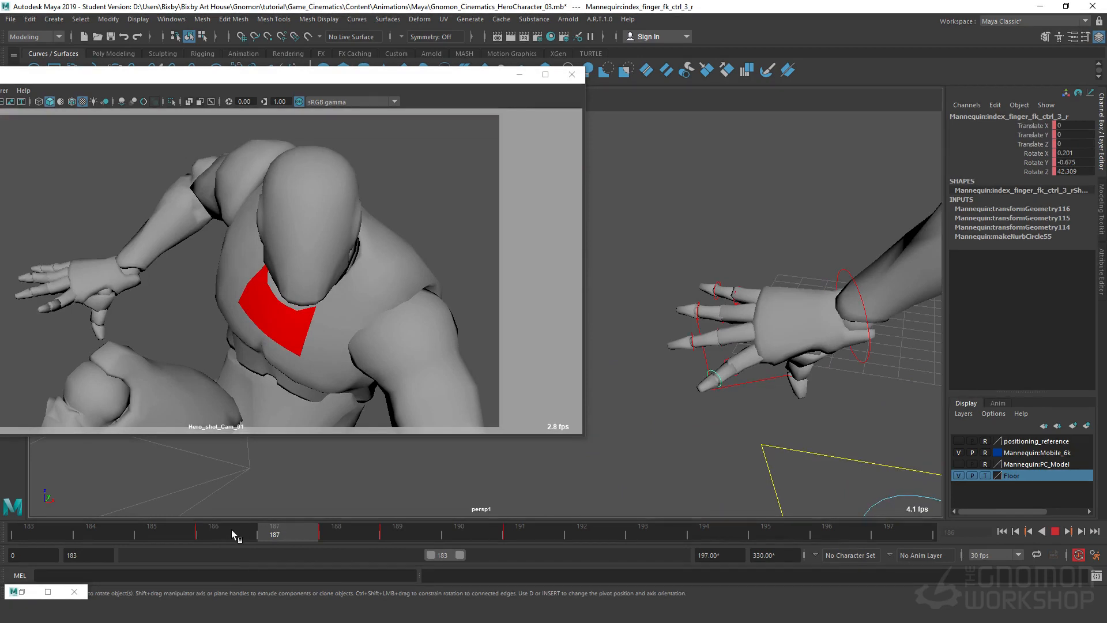
key(alt+v)
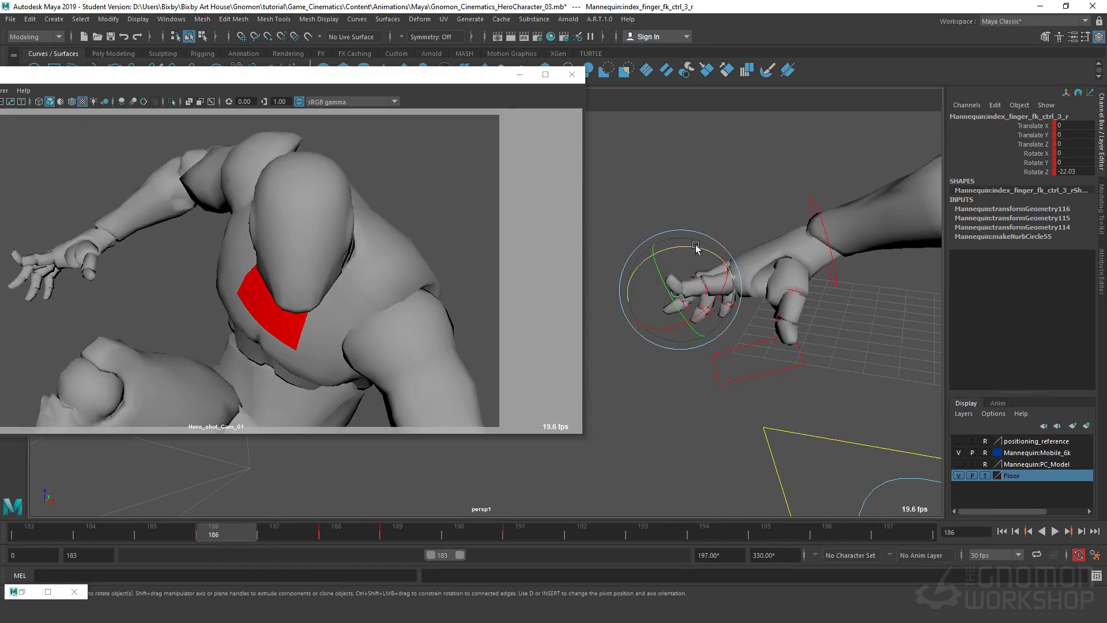
drag(703, 248, 609, 245)
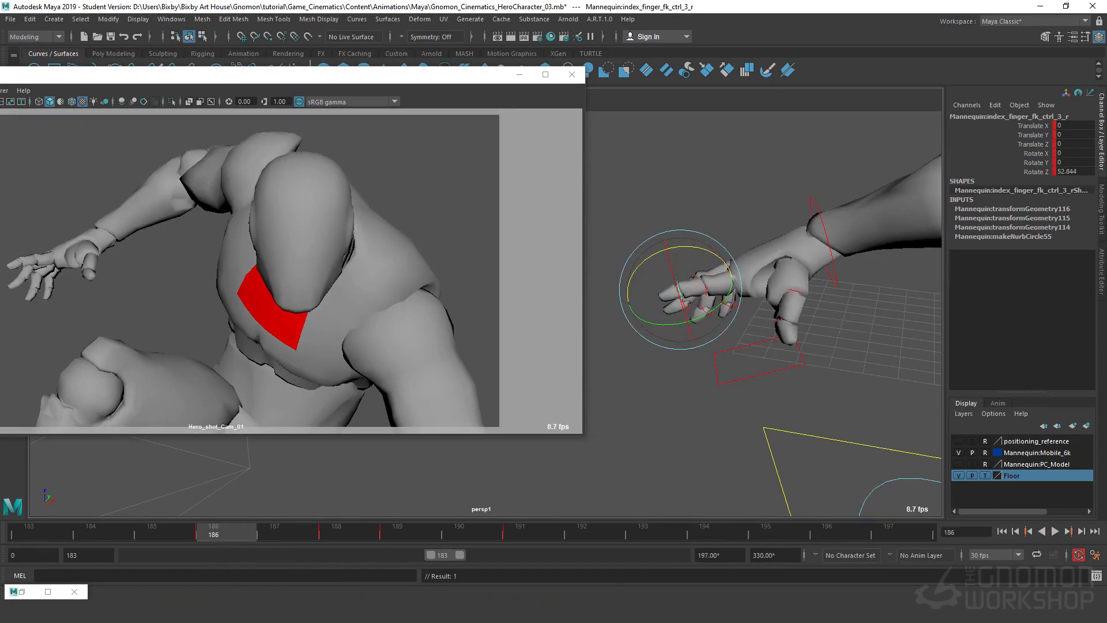
Extend the start of the playback range back to frame 141 and review the index fingertip's motion across the earlier frames.
drag(431, 555, 420, 554)
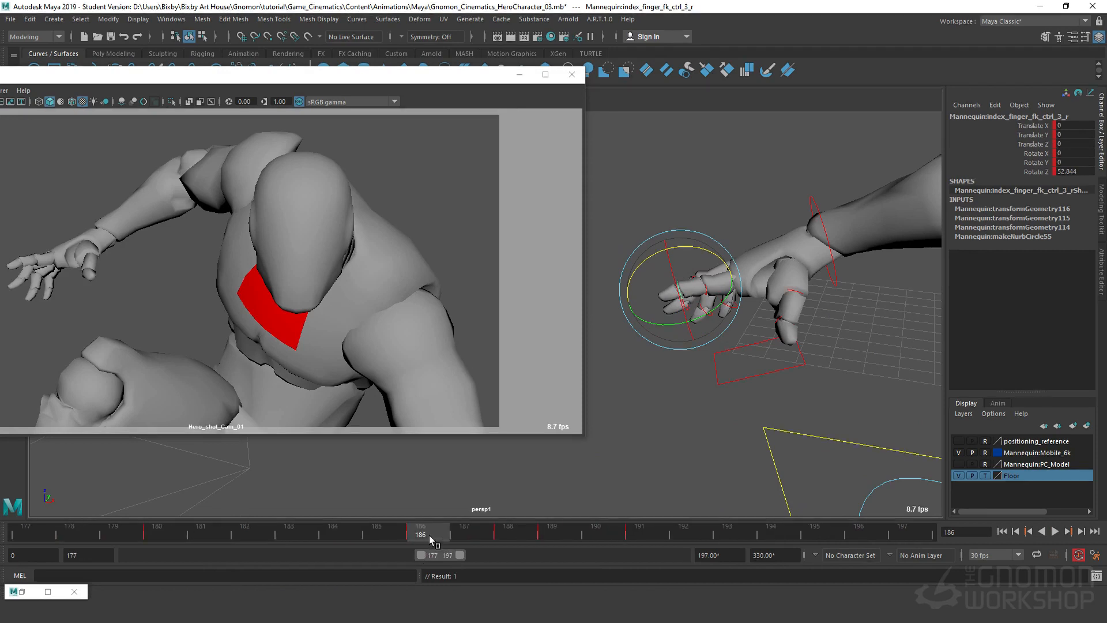
click(174, 531)
key(alt+v)
drag(189, 531, 158, 534)
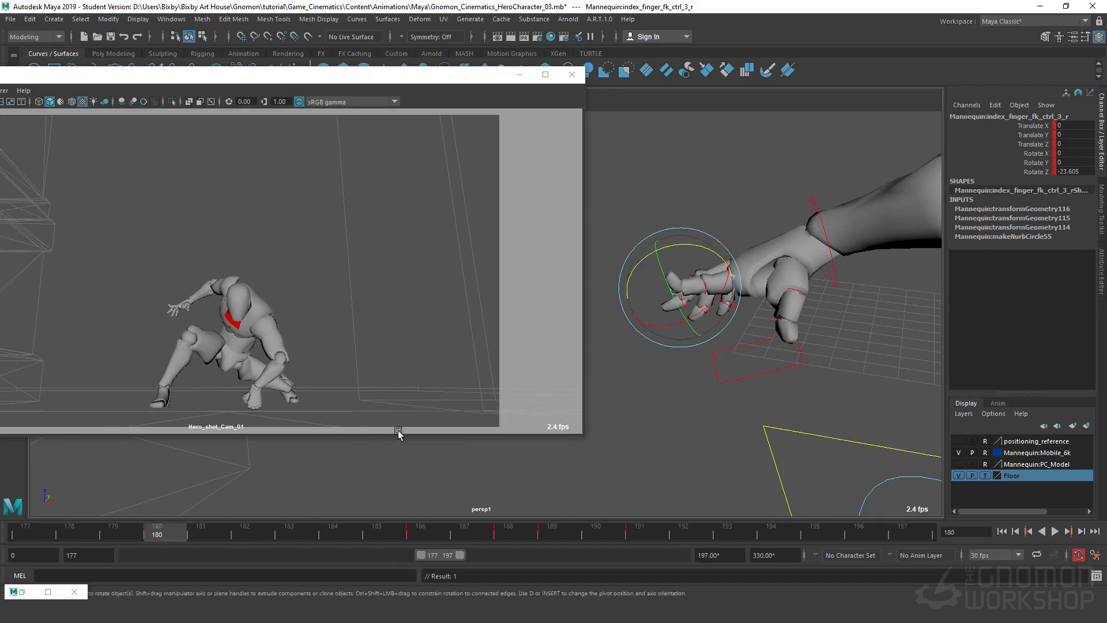
drag(421, 555, 362, 556)
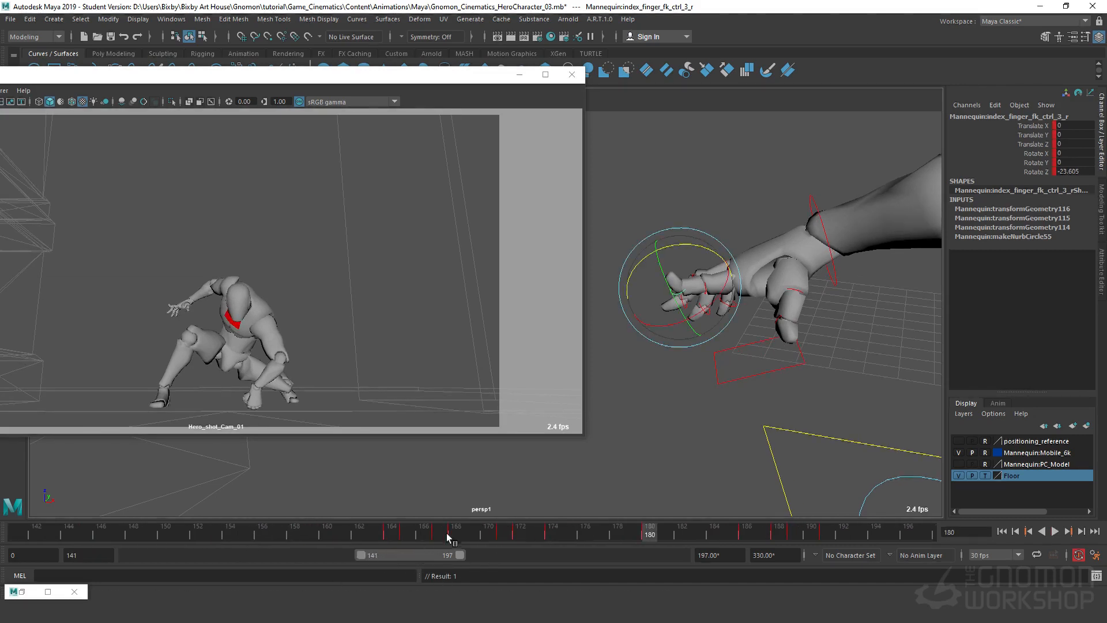
key(alt+v)
mouse_move(552, 535)
mouse_down()
mouse_move(459, 539)
mouse_move(475, 537)
mouse_up()
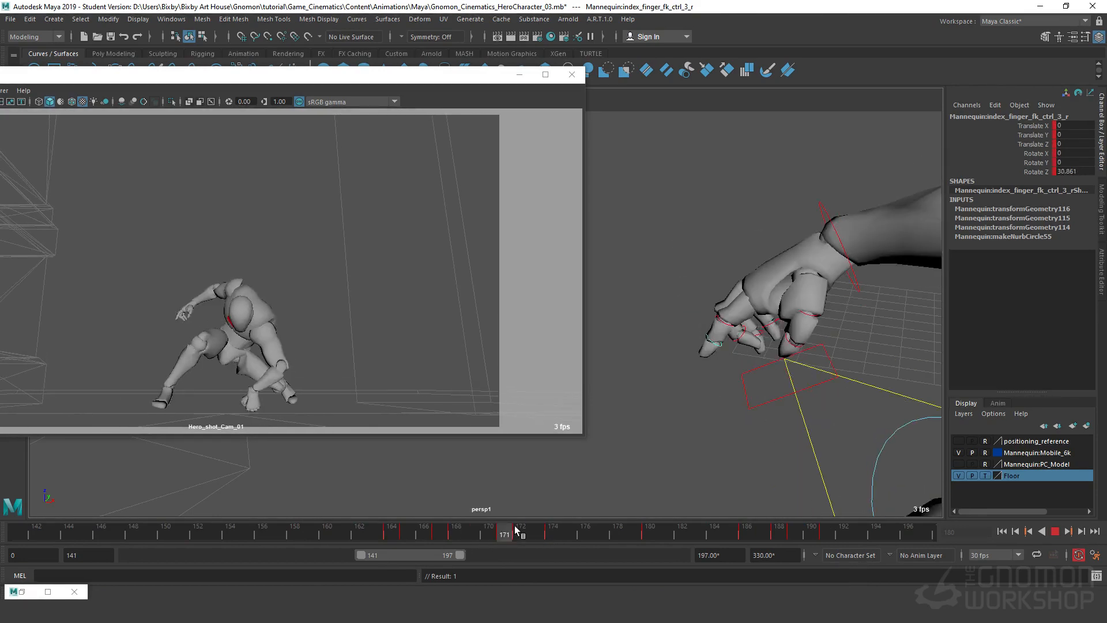
Rotate the right index fingertip control at frame 180 to about 55.7 in Z, key it, and review the landing around frame 167.
click(651, 535)
drag(705, 248, 612, 236)
key(s)
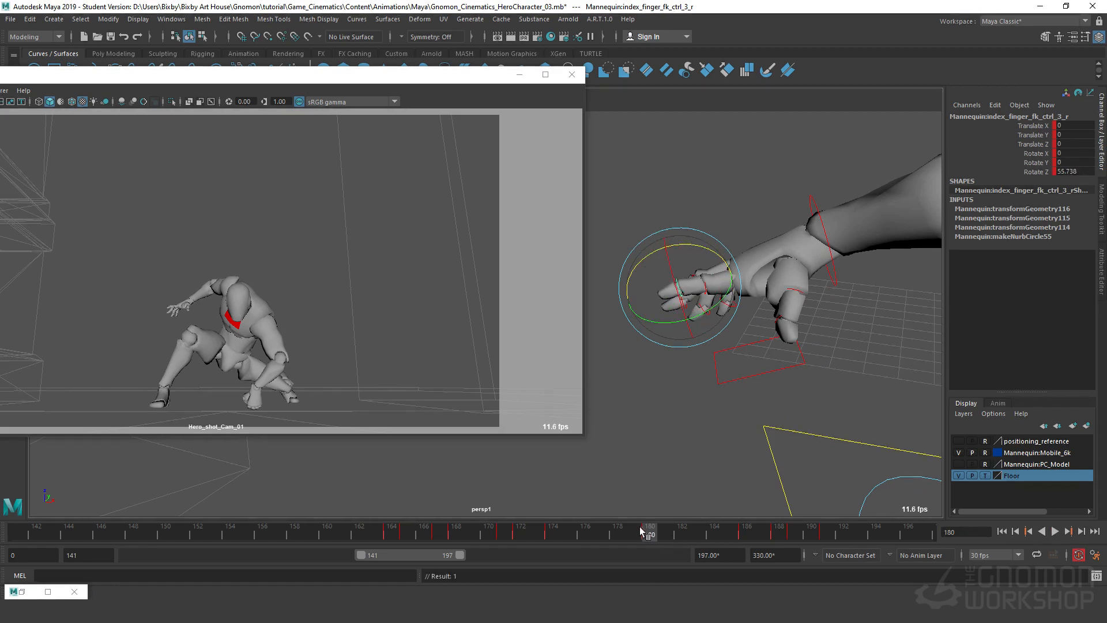
key(alt+v)
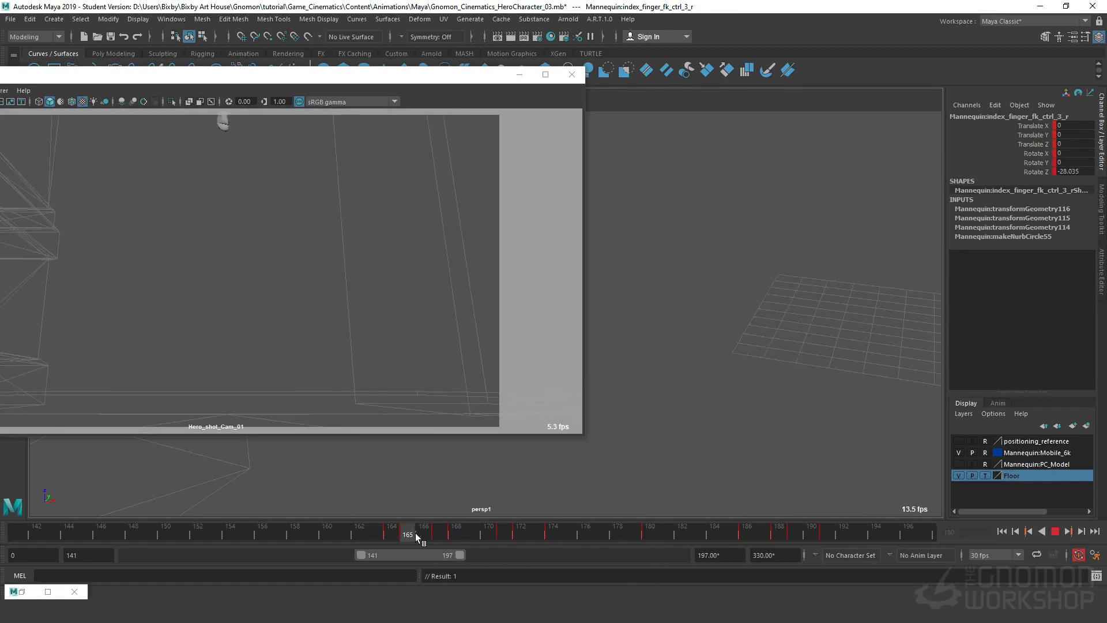
click(443, 534)
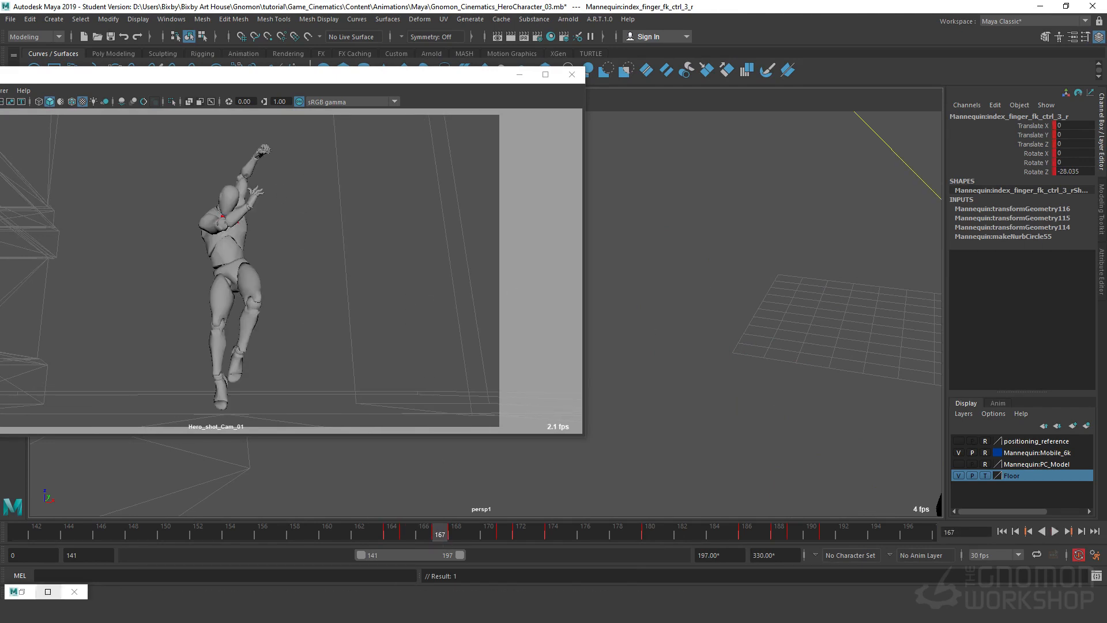
Isolate the right index fingertip control's Rotate Z curve in the Graph Editor and place the editor beside the camera view.
click(48, 592)
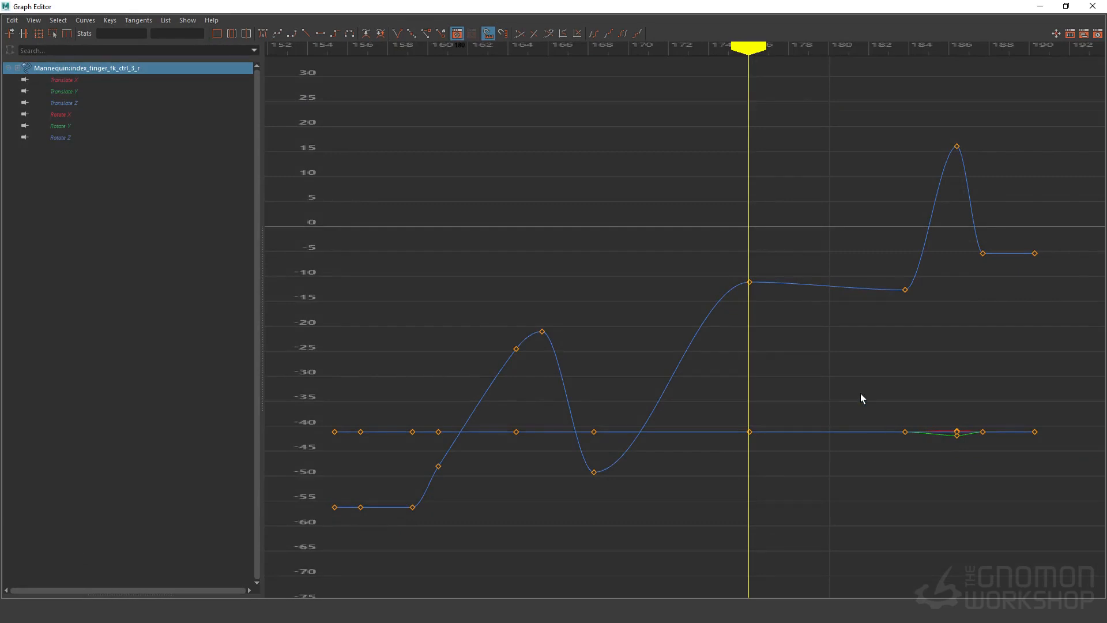
alt+right_drag(861, 395, 888, 365)
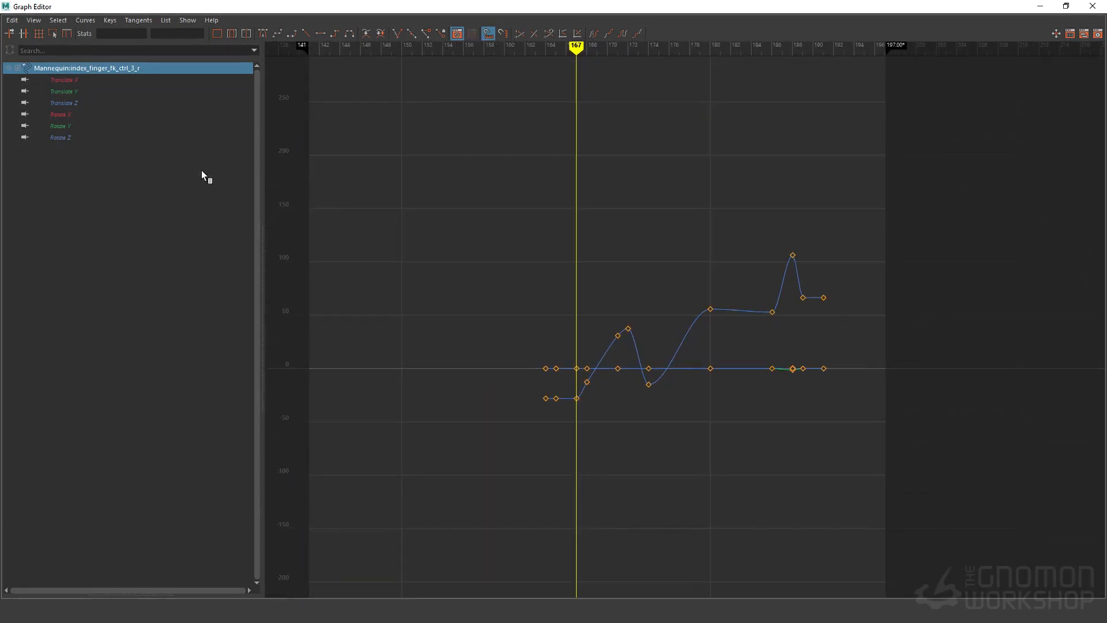
click(80, 138)
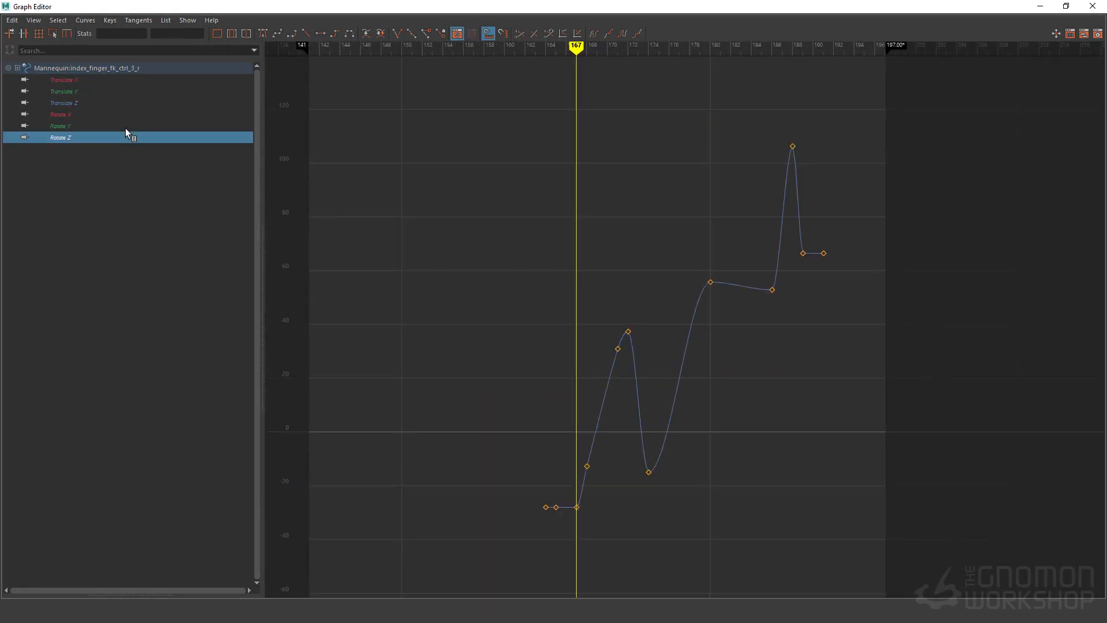
drag(824, 7, 1106, 151)
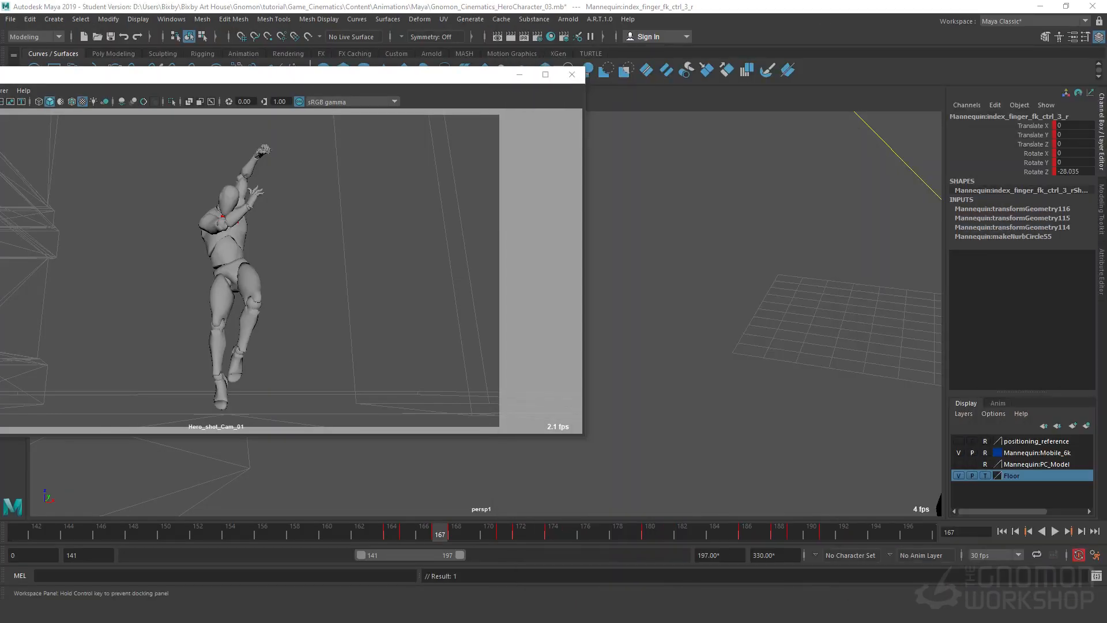
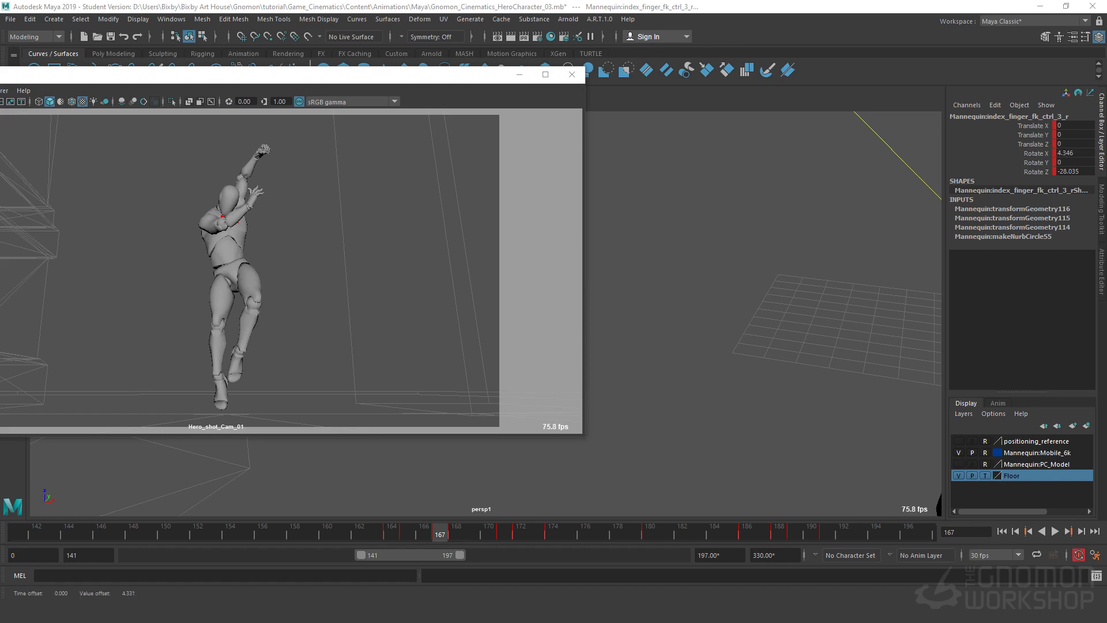
key(ctrl+z)
key(ctrl+z)
drag(1106, 156, 854, 50)
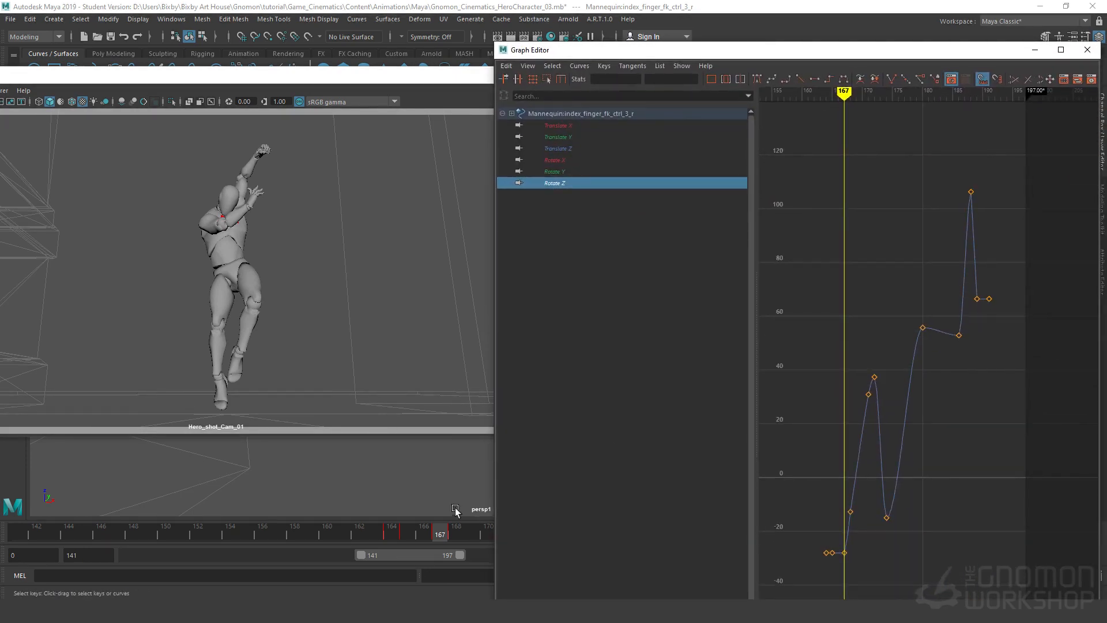
Apply the Euler Filter to all keys on the right index fingertip's Rotate Z curve.
drag(1043, 147, 798, 589)
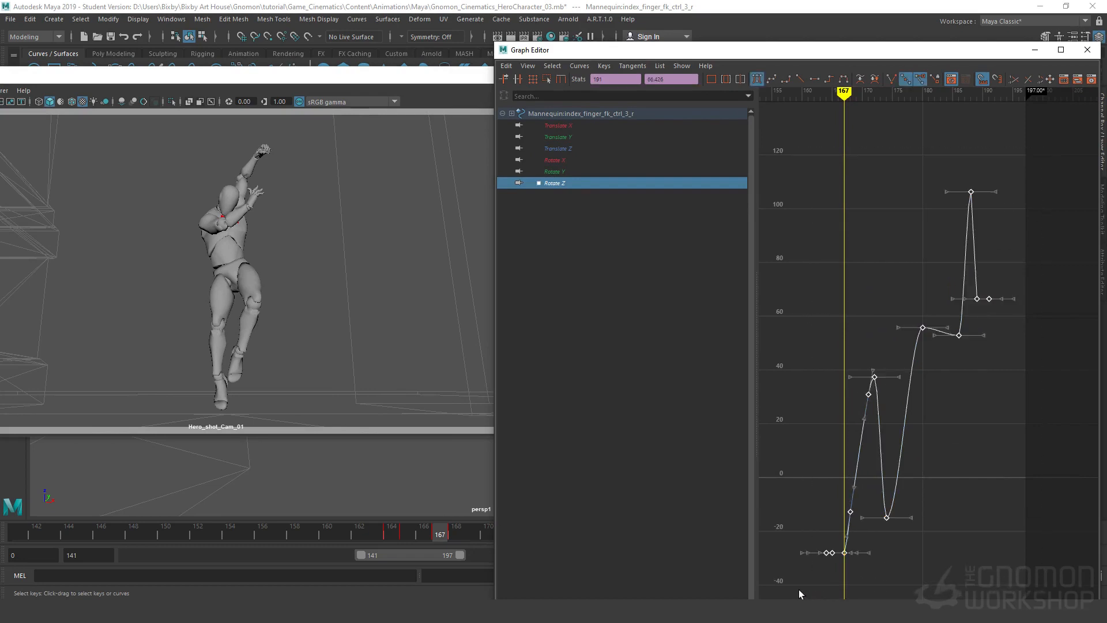
click(580, 66)
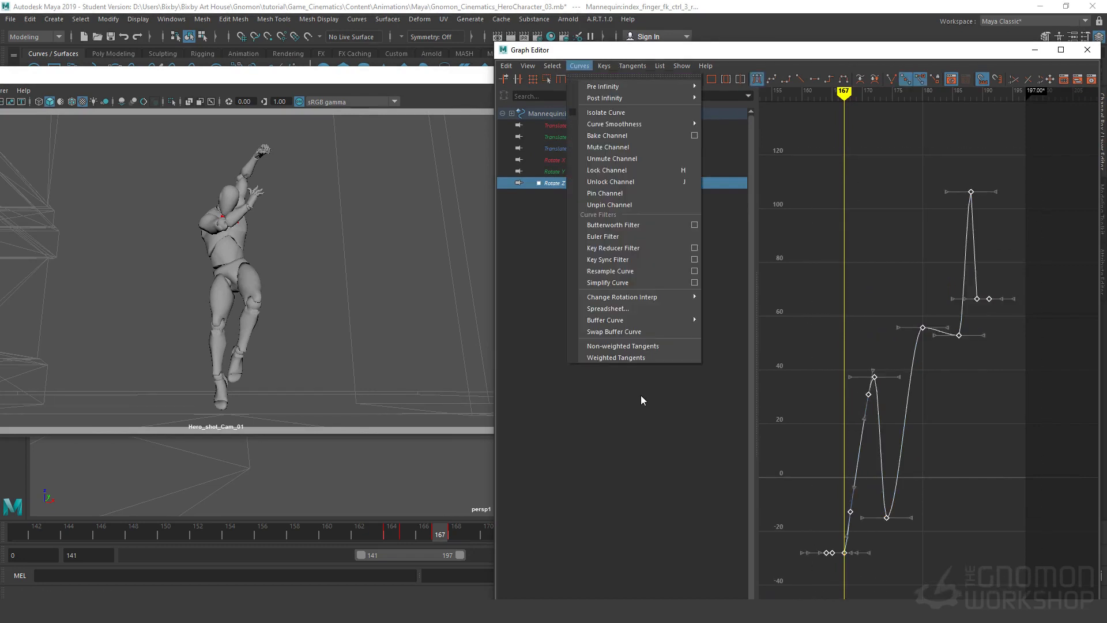
click(610, 237)
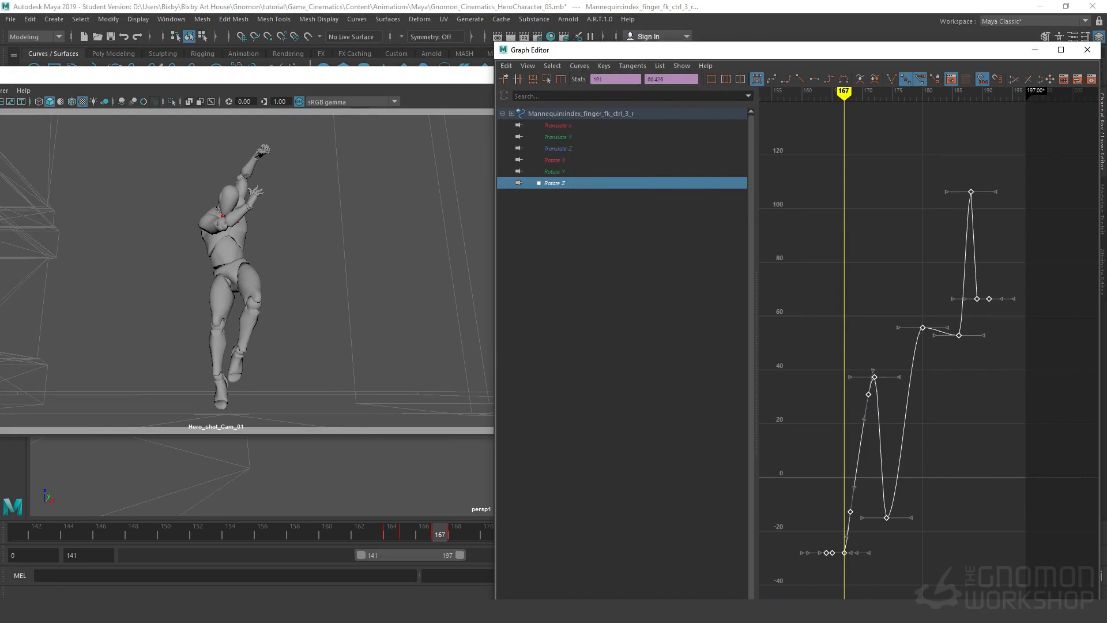
Raise all Rotate Z keys except the frame 188 peak by about 54.5 and check the hand at frame 186.
click(1001, 427)
drag(1027, 268, 808, 574)
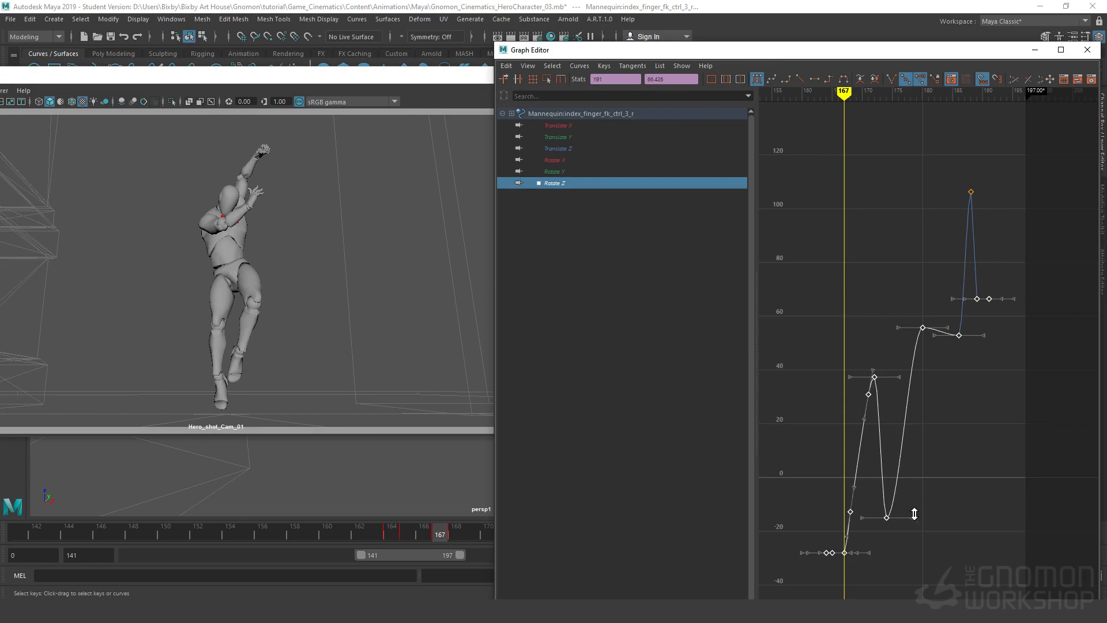
middle_drag(914, 514, 923, 369)
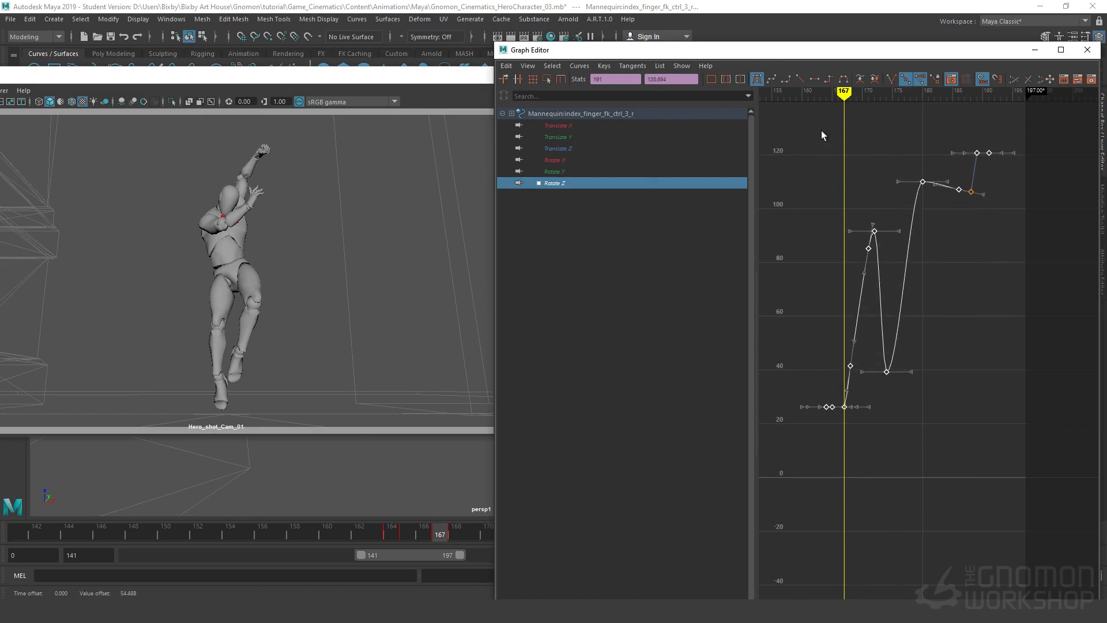
click(856, 95)
mouse_move(857, 97)
mouse_down()
mouse_move(873, 99)
mouse_move(851, 102)
mouse_move(858, 111)
mouse_move(1019, 118)
mouse_move(950, 130)
mouse_move(960, 130)
mouse_up()
drag(879, 52, 1106, 86)
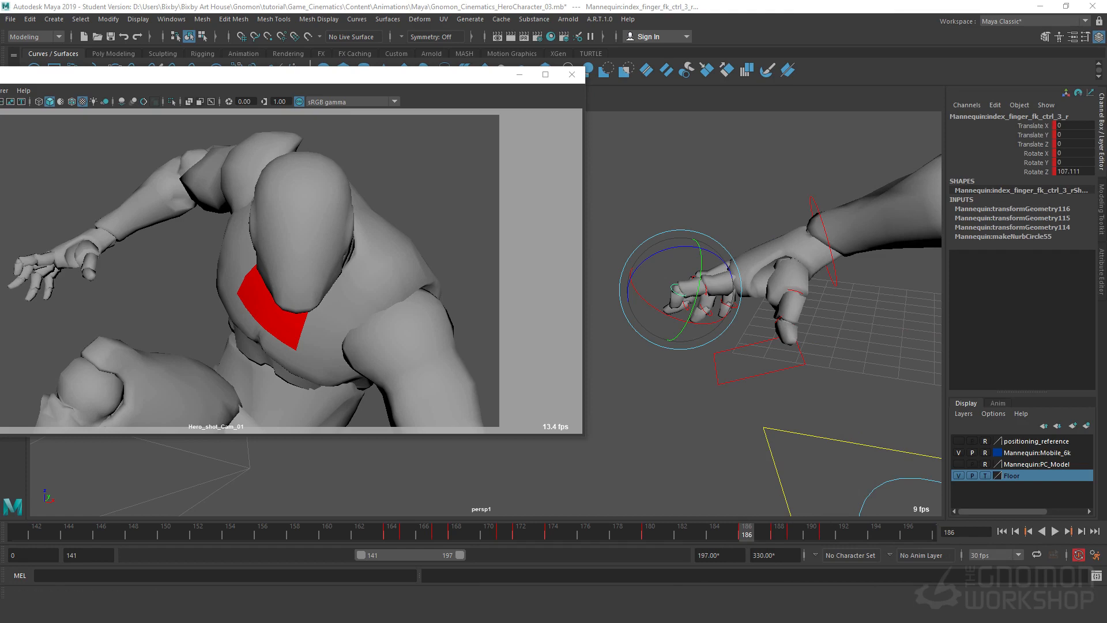
Lower the same Rotate Z keys by about 63, leaving the frame 188 key in place, and check the pose back to frame 169.
drag(1106, 127, 860, 90)
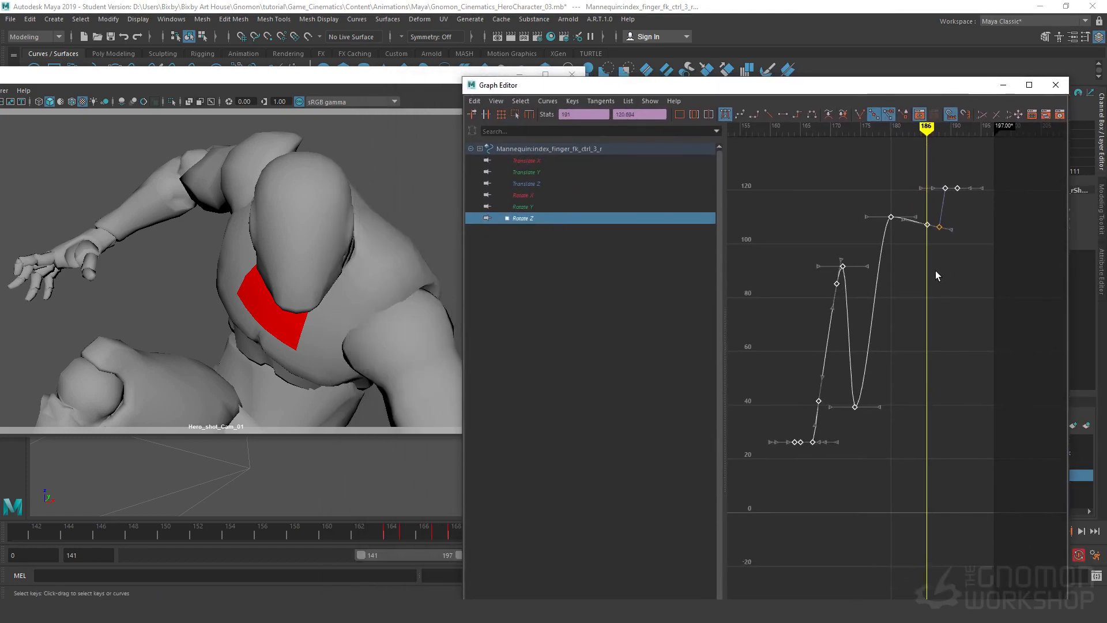
shift+middle_drag(933, 274, 948, 440)
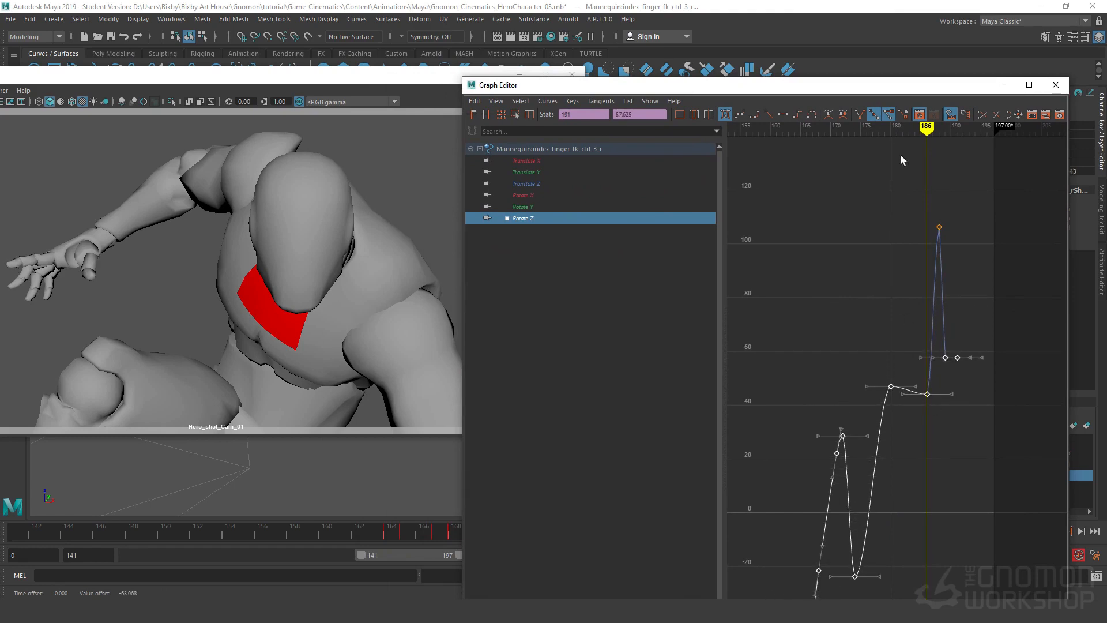
mouse_move(924, 128)
mouse_down()
mouse_move(892, 164)
mouse_move(825, 177)
mouse_up()
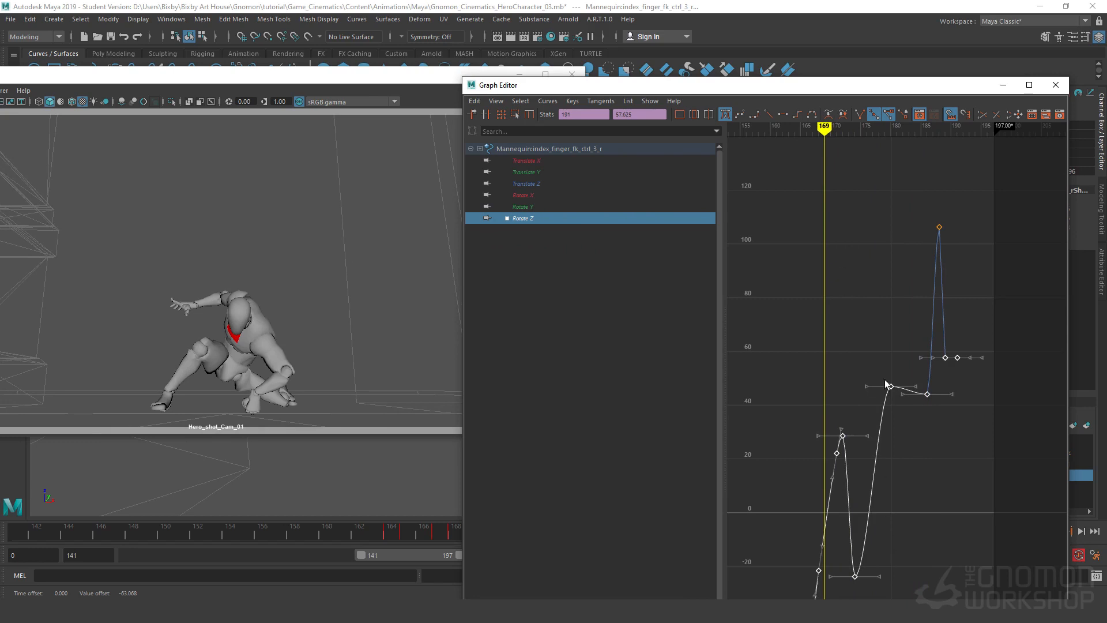
Delete the right index fingertip's Rotate Z keys up to and including frame 180.
alt+middle_drag(870, 308, 906, 195)
drag(933, 220, 784, 566)
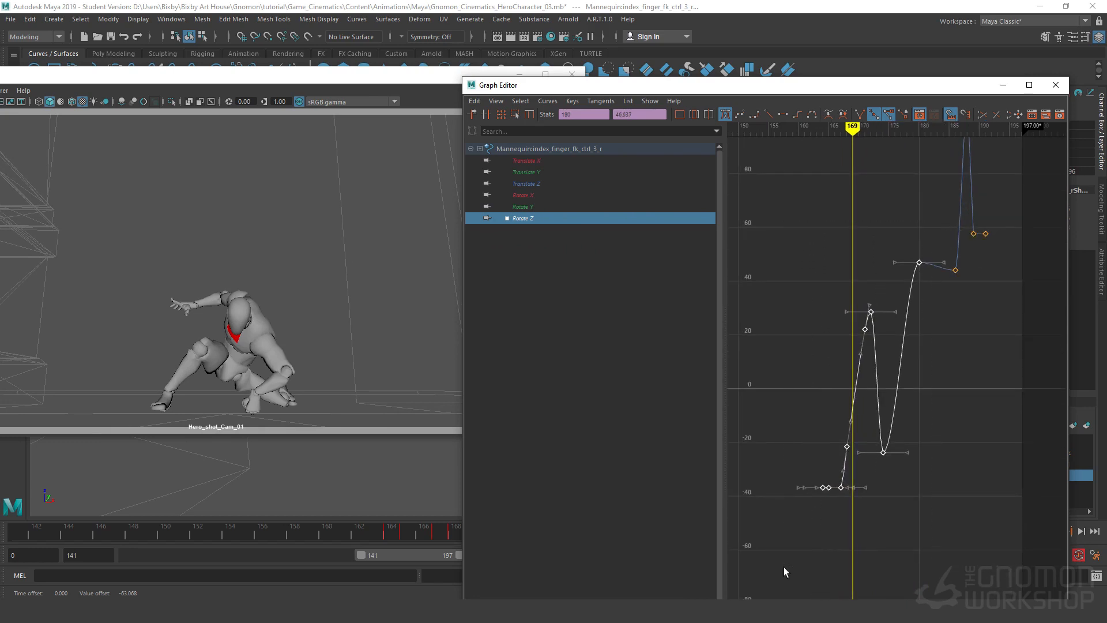
key(Delete)
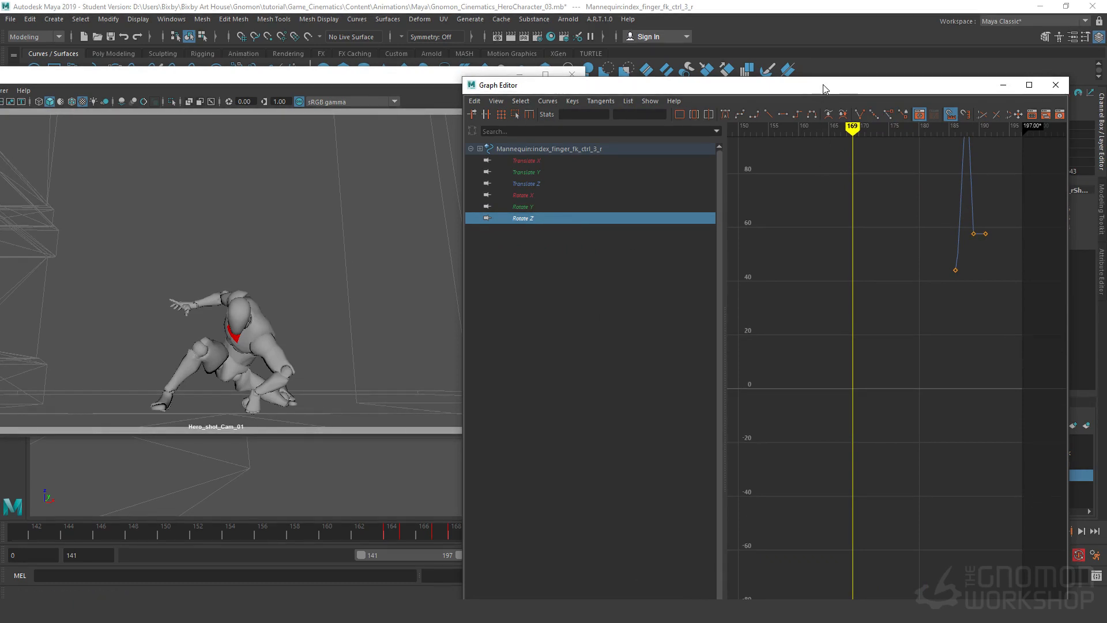
drag(825, 89, 1106, 92)
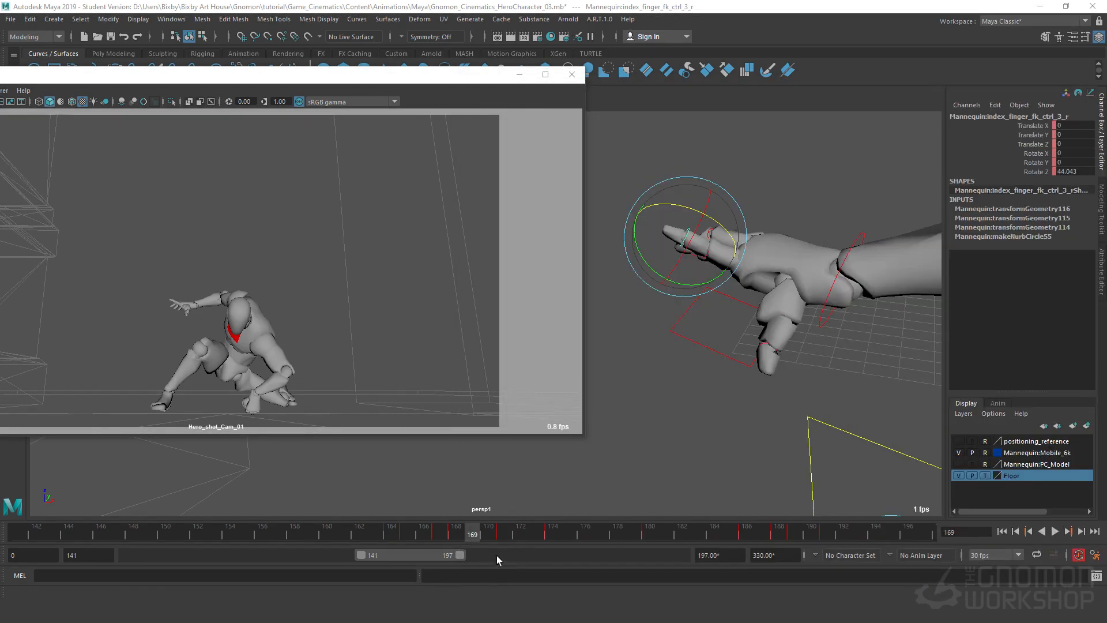
Rotate the right index fingertip control at frame 168 to about 52.1 in Z.
click(458, 535)
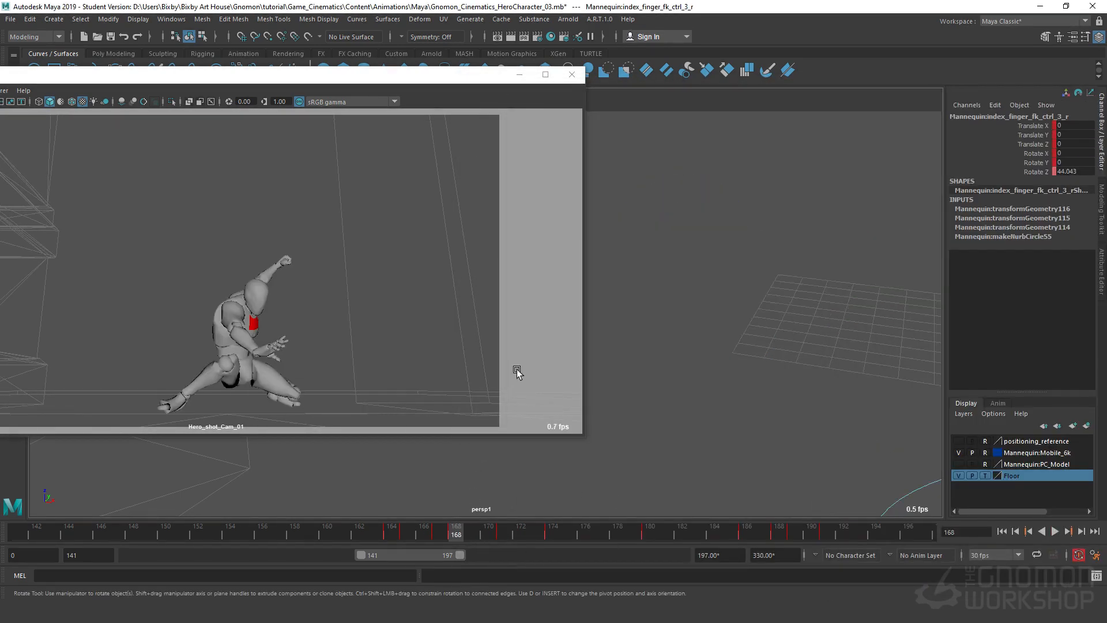
key(f)
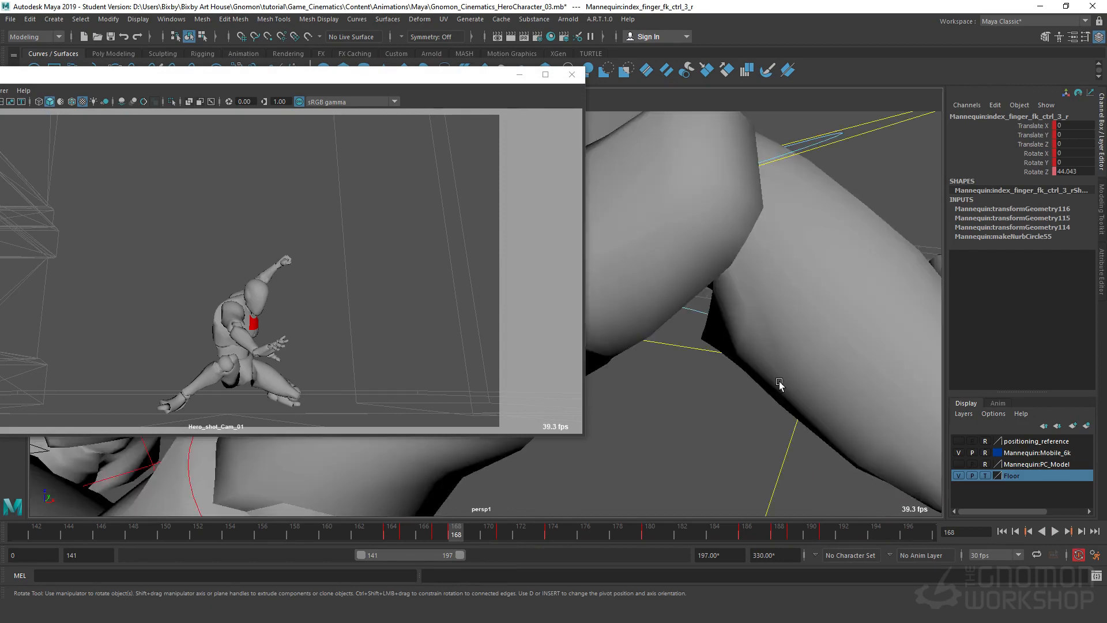
alt+drag(781, 386, 724, 421)
alt+right_drag(724, 421, 141, 402)
alt+middle_drag(719, 452, 1058, 447)
alt+drag(856, 423, 713, 420)
alt+right_drag(713, 419, 827, 384)
alt+drag(827, 384, 727, 190)
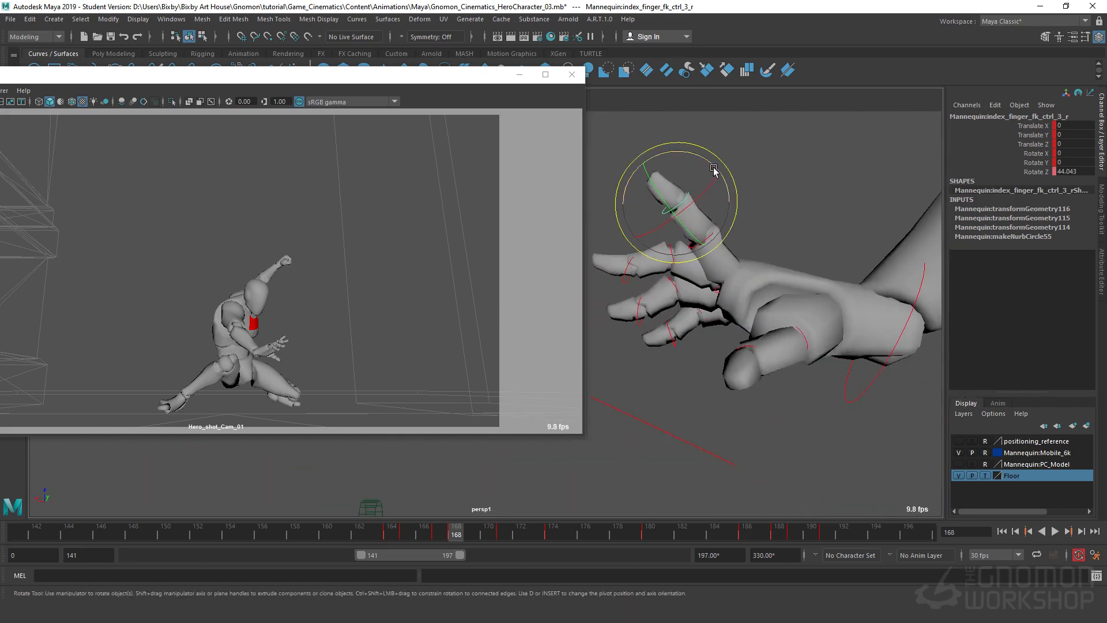
drag(686, 154, 682, 151)
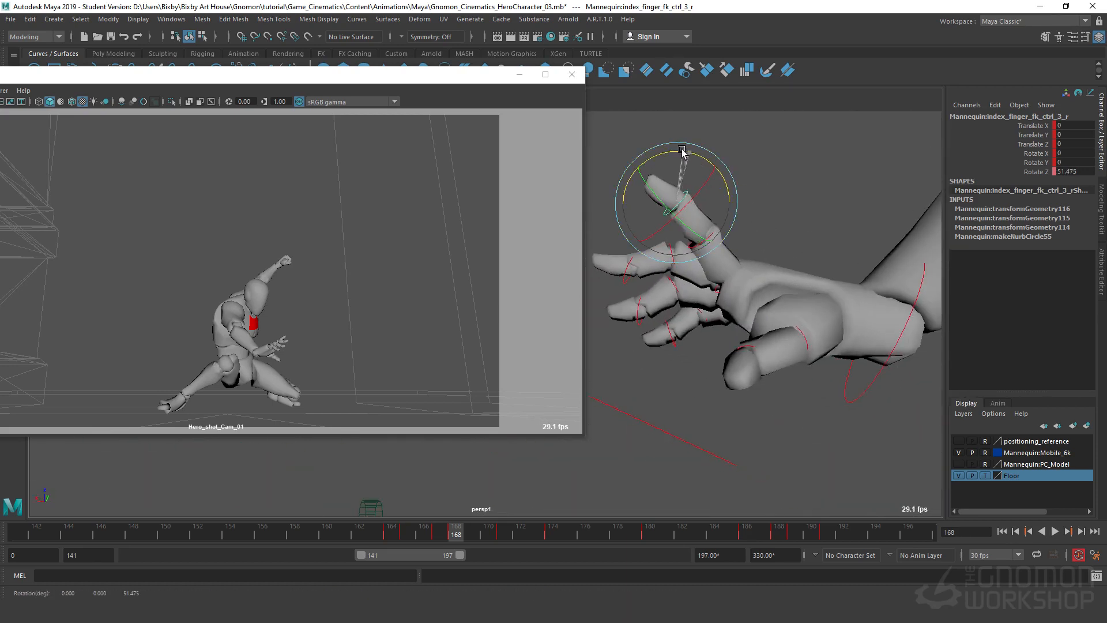
key(alt+v)
Rotate the right index fingertip control at frame 167 to about 37.4 in Z and play back the landing.
click(444, 533)
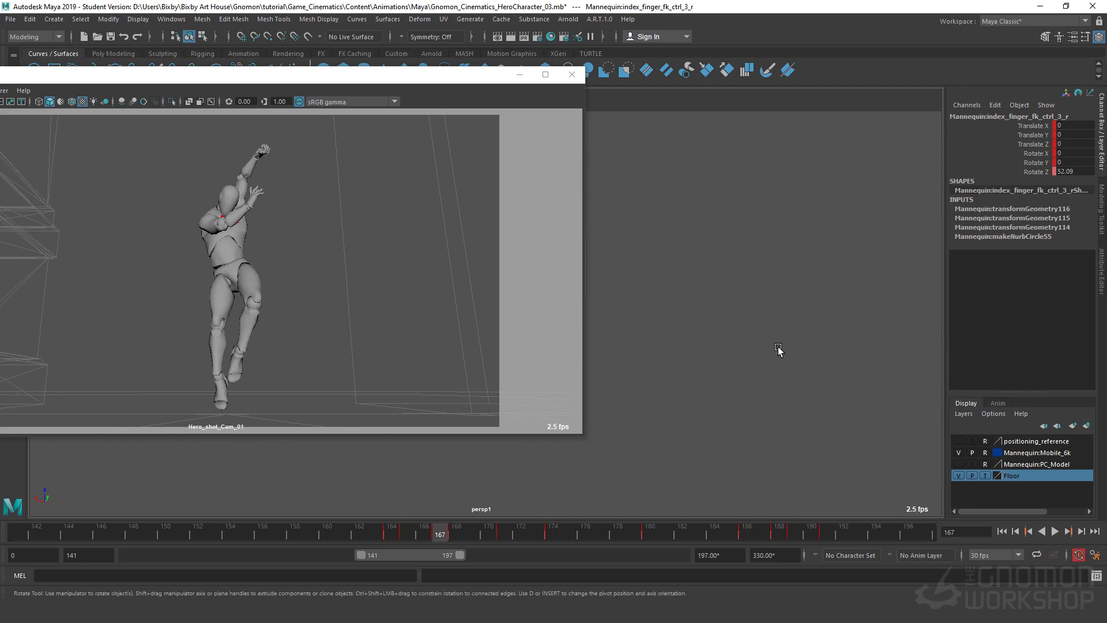
alt+middle_drag(670, 405, 825, 379)
alt+drag(826, 378, 692, 374)
drag(698, 268, 698, 300)
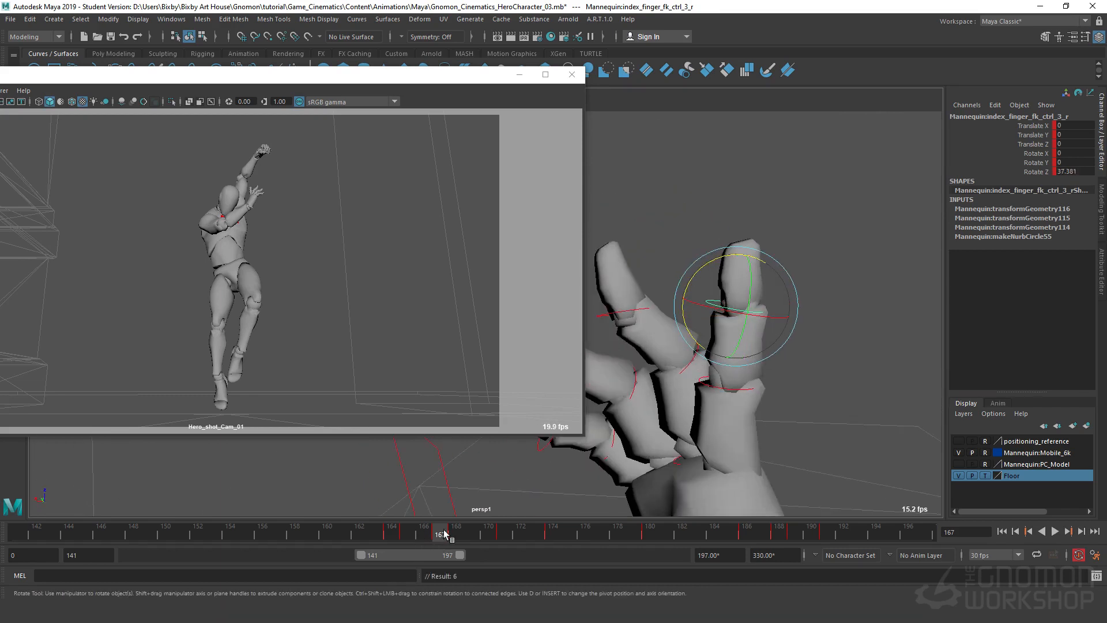
key(alt+v)
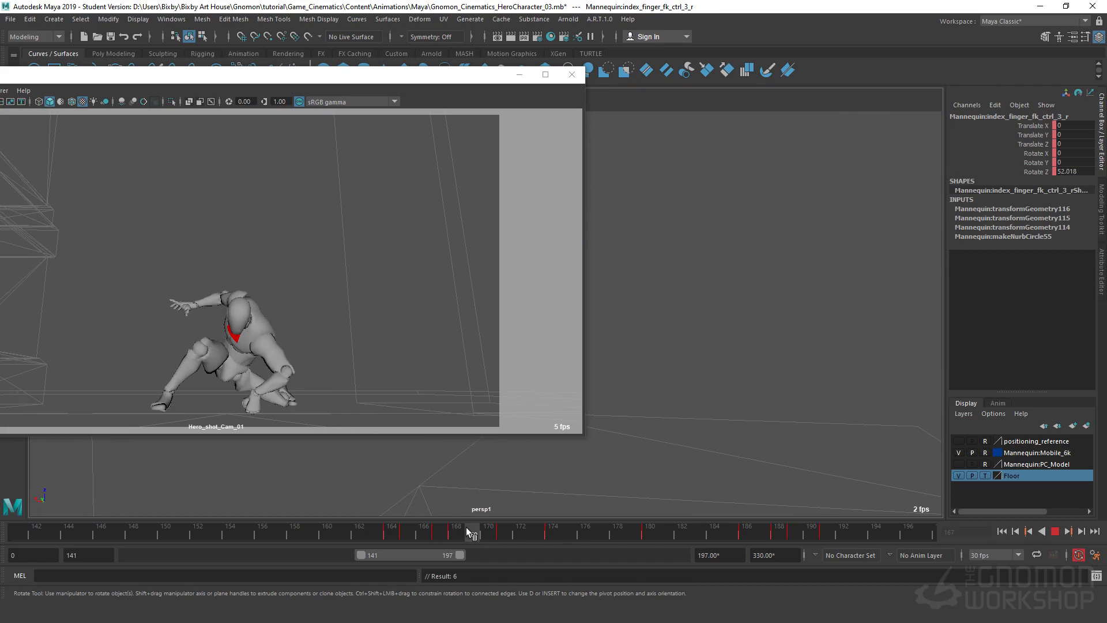
key(alt+v)
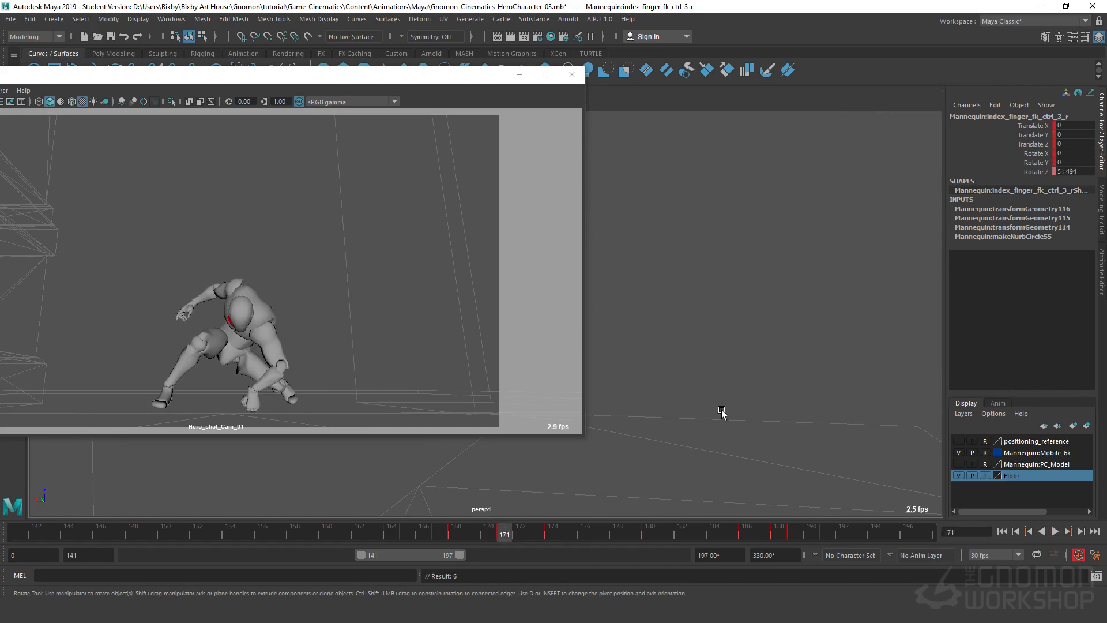
Review the landing from frame 168 and rotate the right index fingertip control at frame 169 to about 61.4 in Z.
click(455, 534)
key(alt+v)
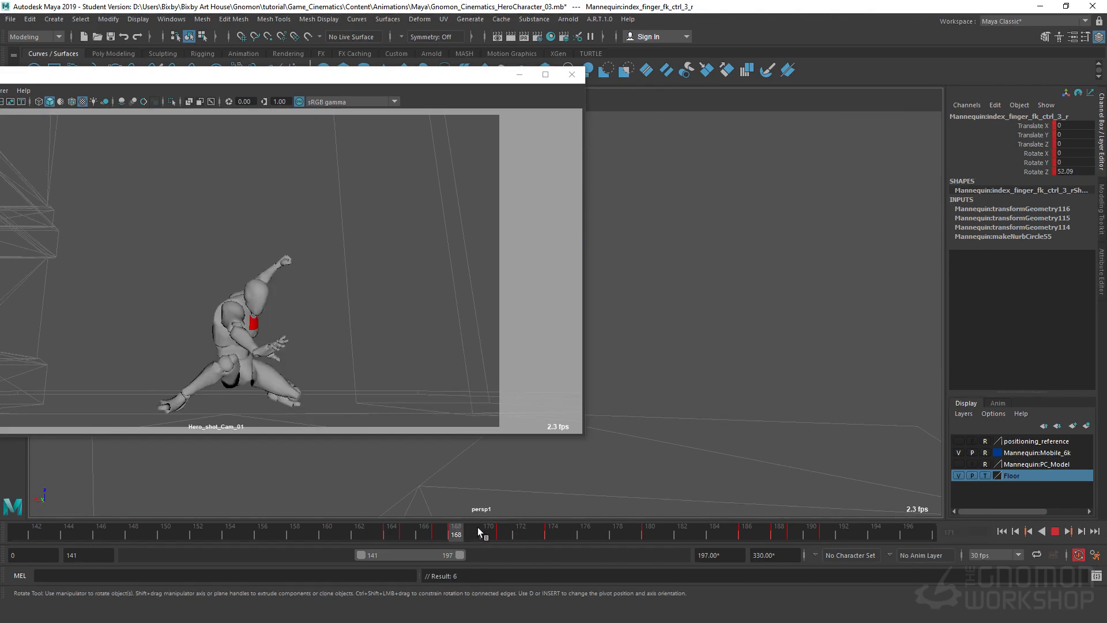
drag(478, 528, 479, 529)
scroll(754, 388, down, 5)
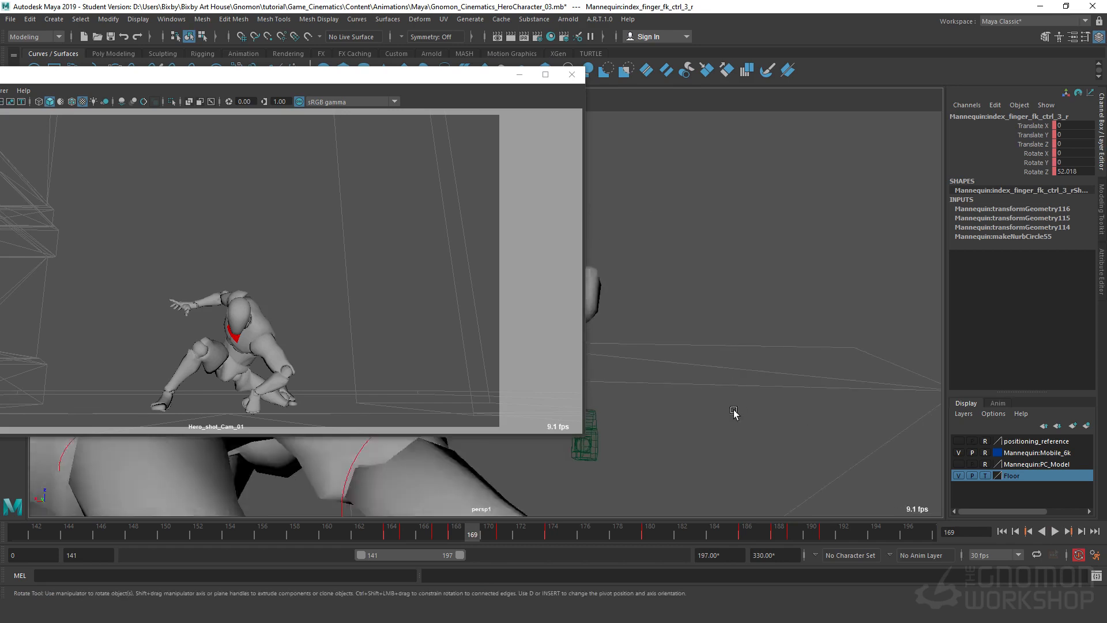
scroll(734, 412, up, 5)
drag(694, 357, 700, 374)
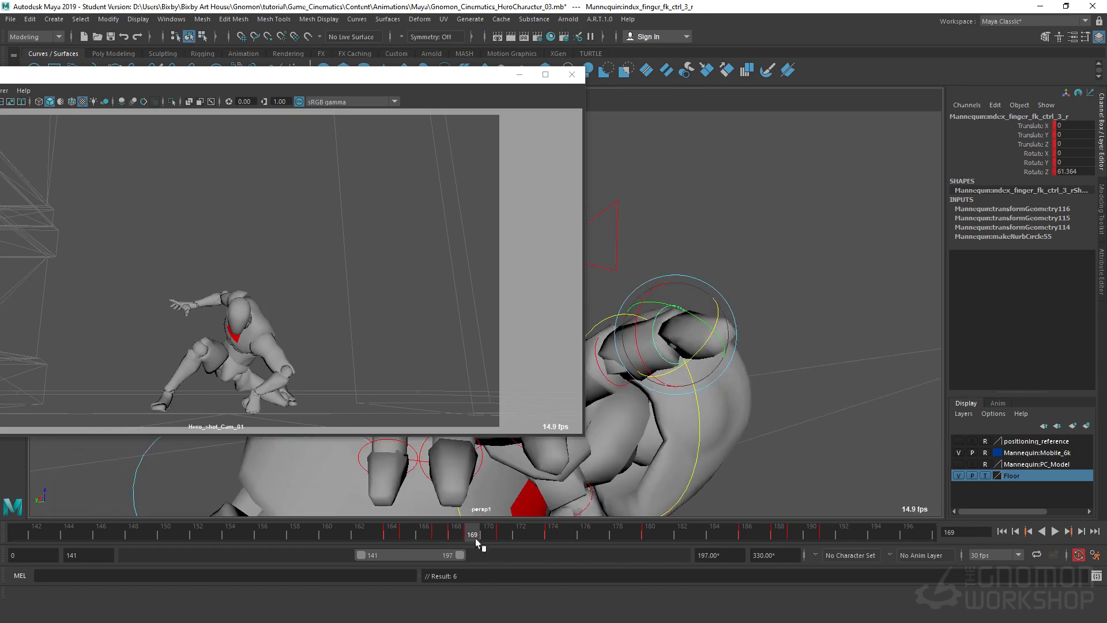
Scrub the landing to frame 183 and reposition the shot camera window to inspect the right hand.
drag(476, 538, 695, 514)
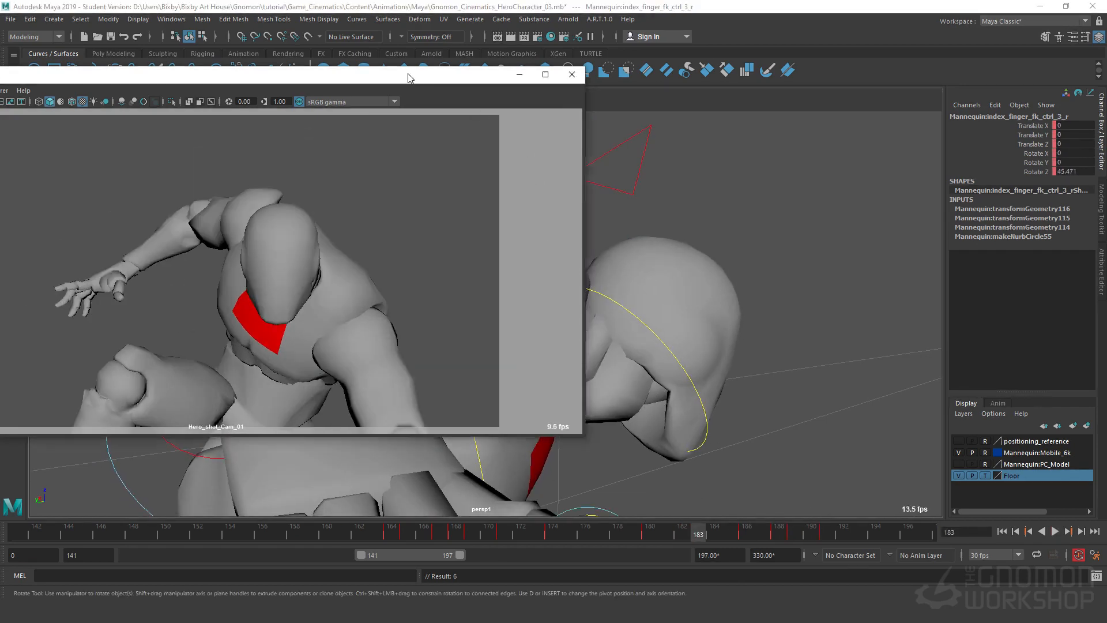
drag(408, 77, 507, 79)
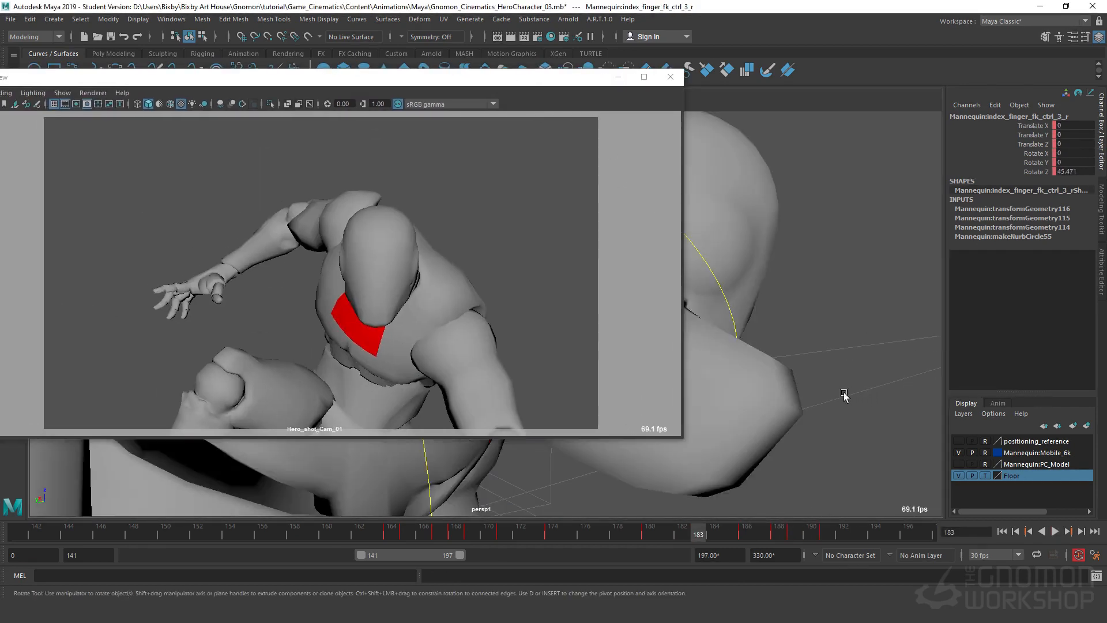
alt+drag(844, 396, 711, 478)
alt+drag(815, 369, 853, 339)
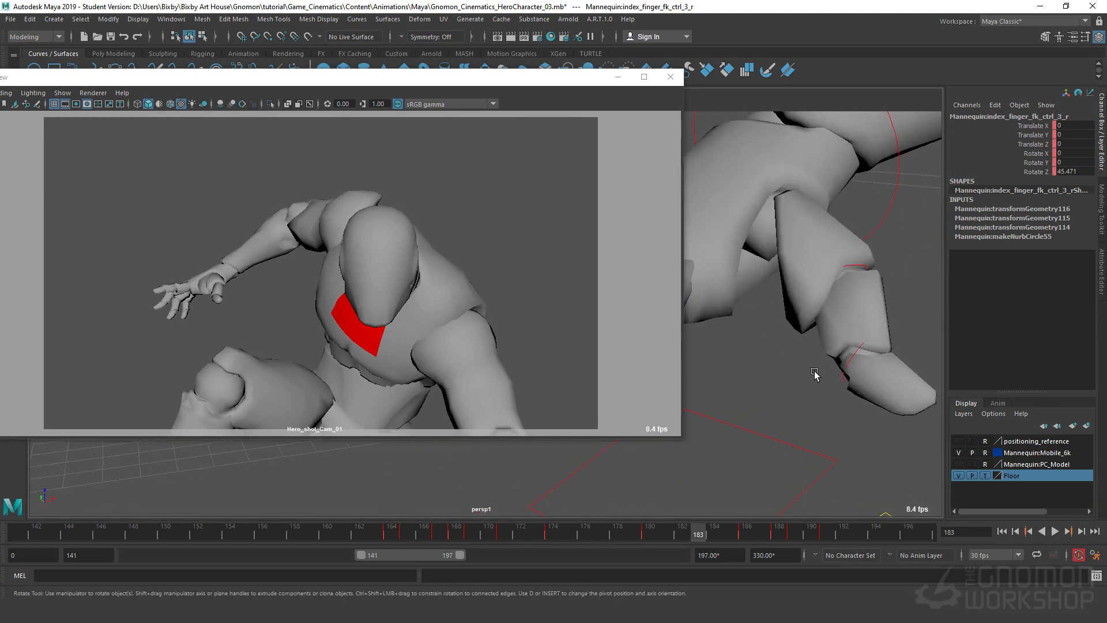
alt+drag(815, 373, 774, 380)
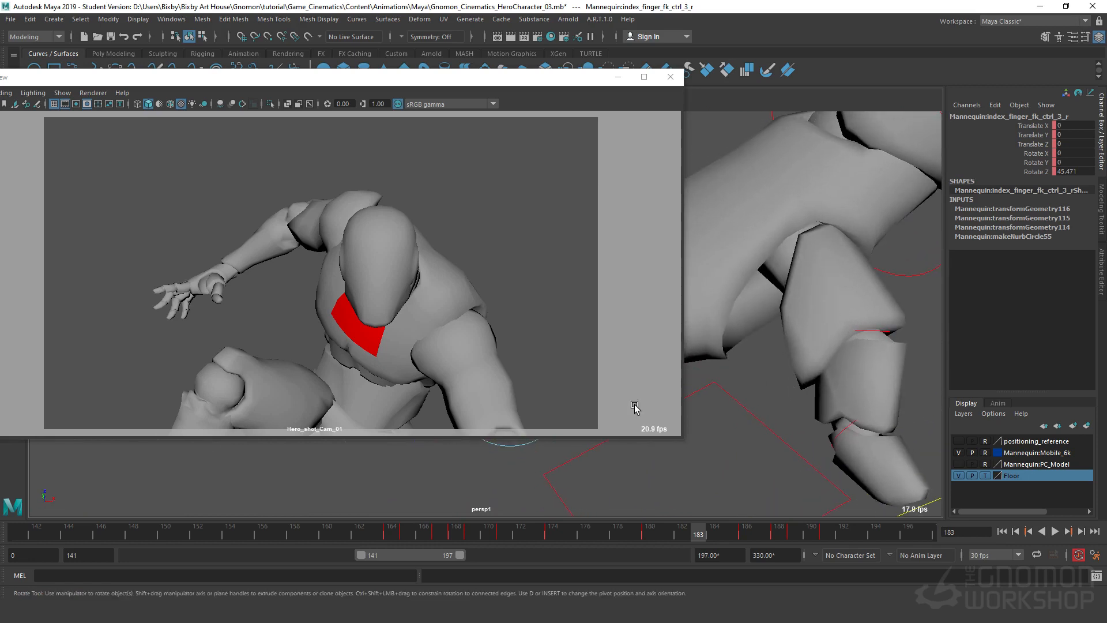
Select the right thumb tip control, frame the view on it and go to frame 187.
click(794, 355)
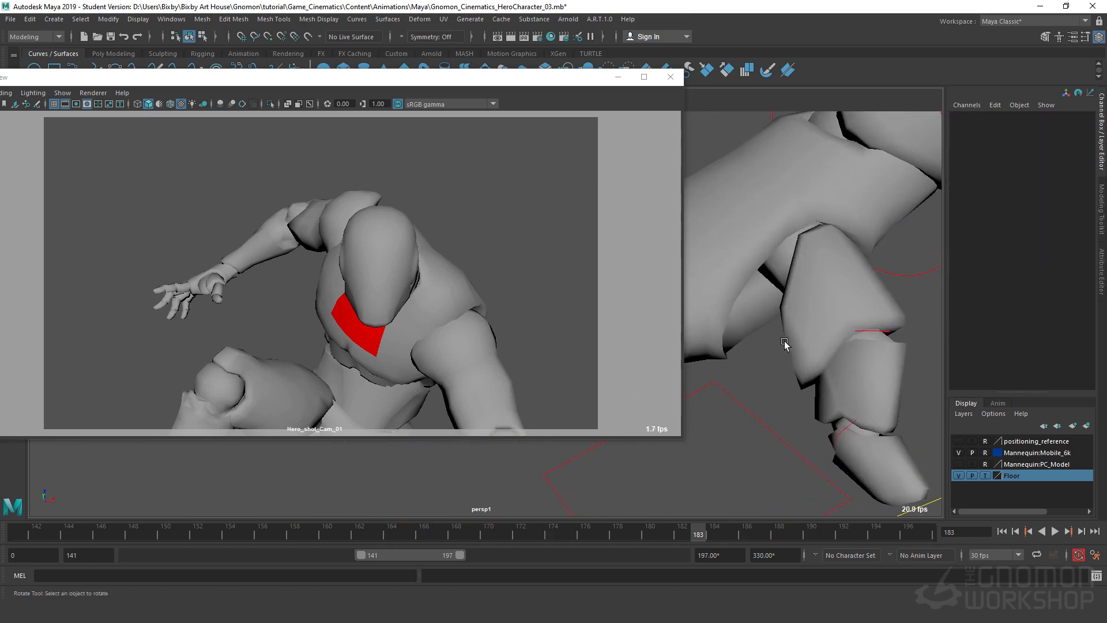
key(4)
click(815, 248)
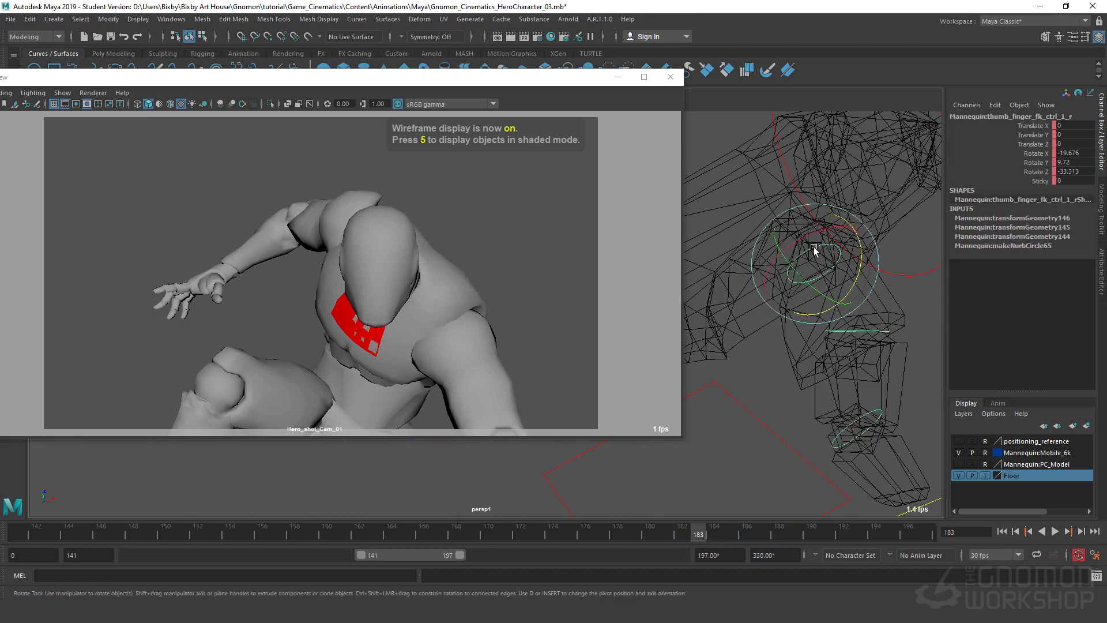
key(5)
right_drag(815, 248, 818, 355)
key(f)
drag(701, 538, 767, 547)
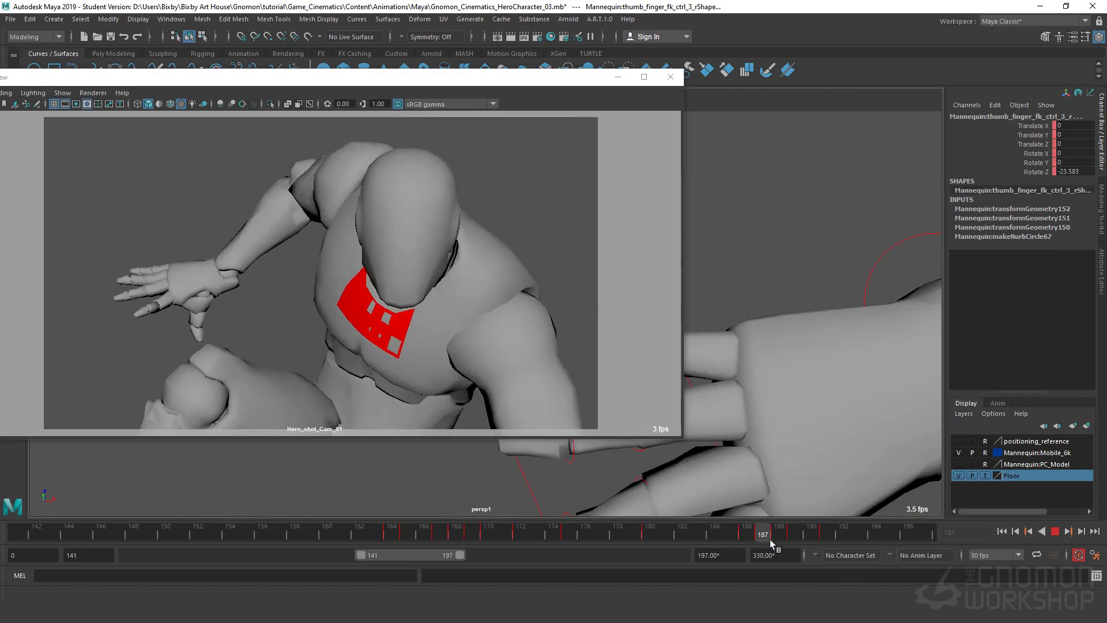
key(e)
mouse_move(859, 306)
alt+mouse_down()
mouse_move(867, 265)
mouse_move(848, 327)
mouse_move(850, 315)
alt+mouse_up()
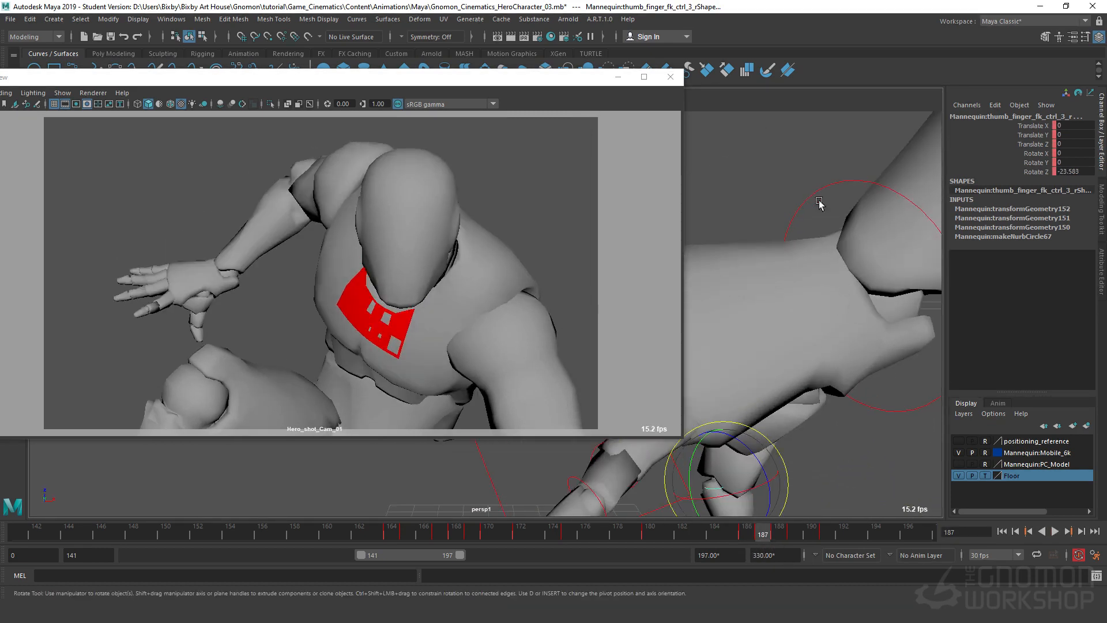
drag(816, 197, 817, 199)
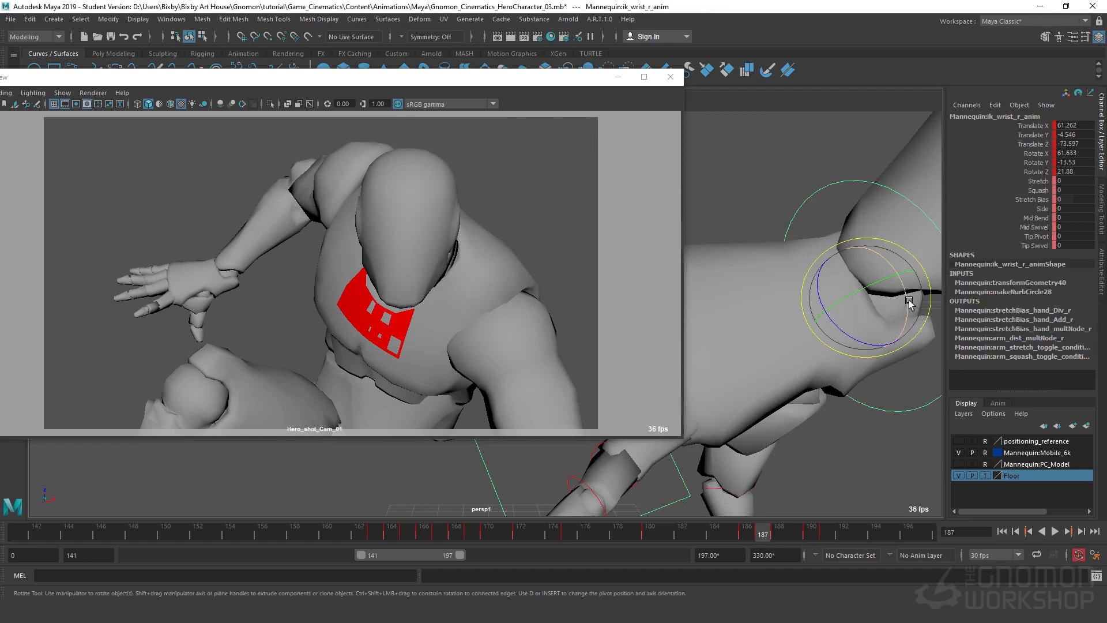
drag(909, 301, 902, 281)
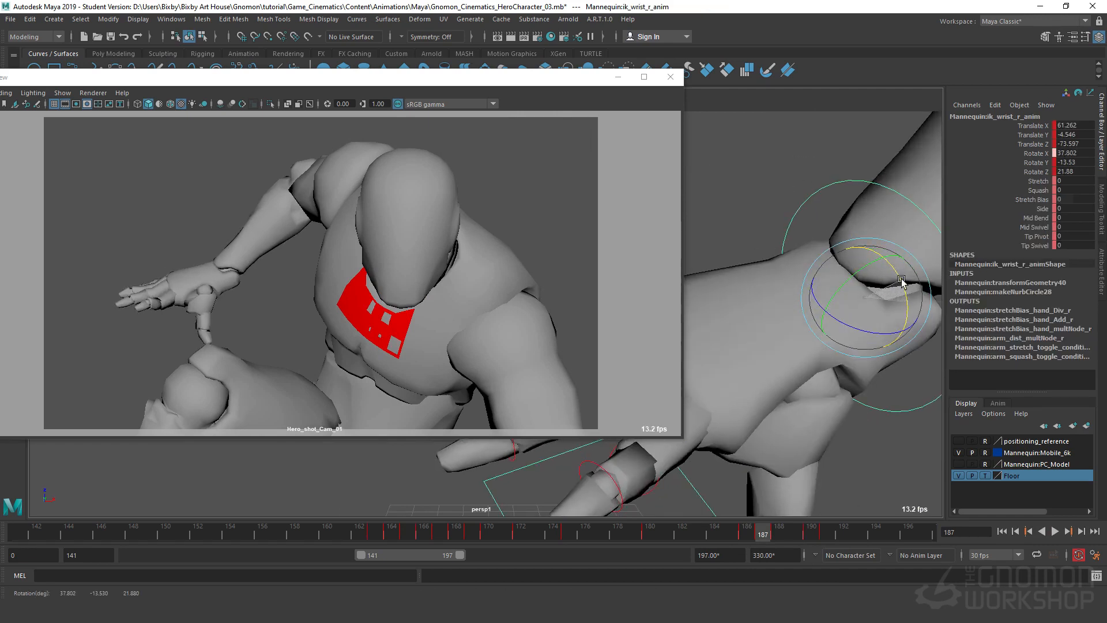
alt+drag(846, 370, 763, 356)
click(749, 347)
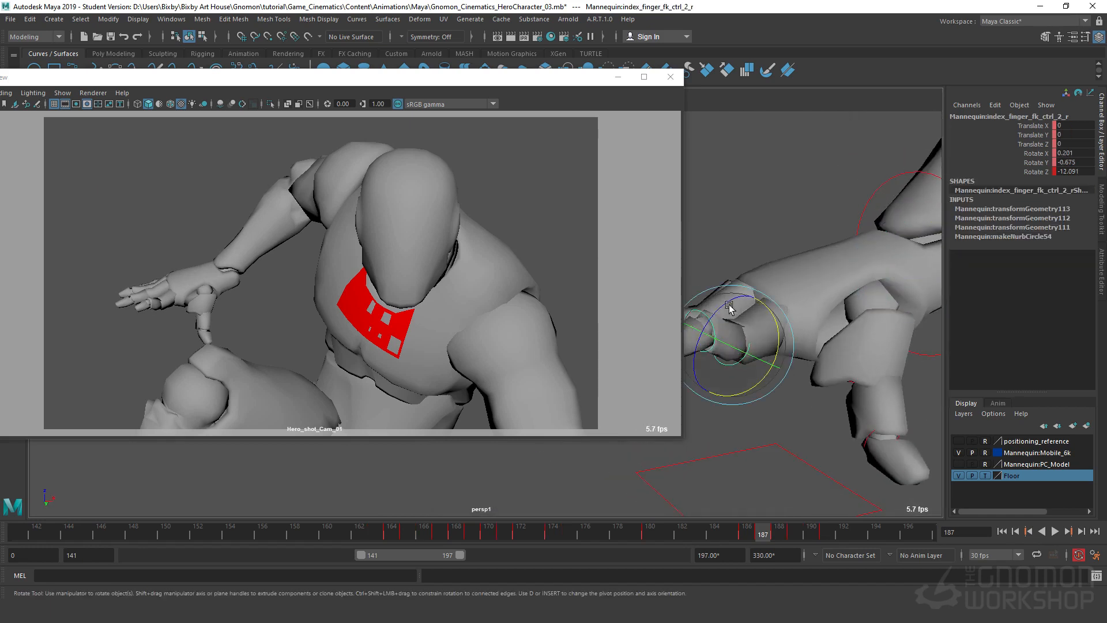
drag(731, 304, 723, 331)
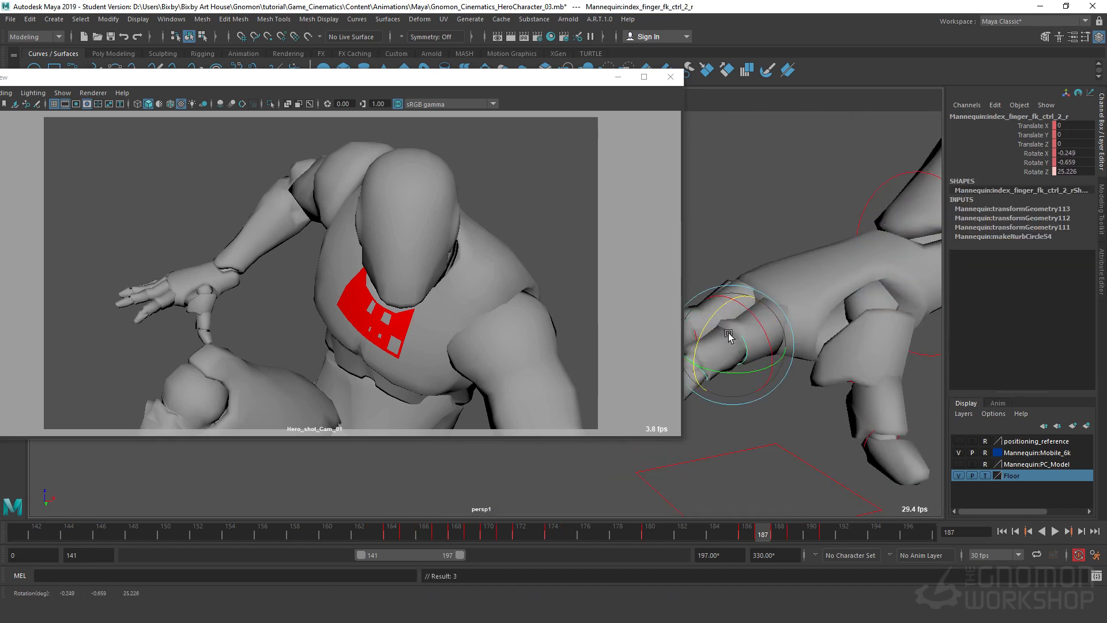
key(ctrl+z)
key(ctrl+z)
key(ctrl+z)
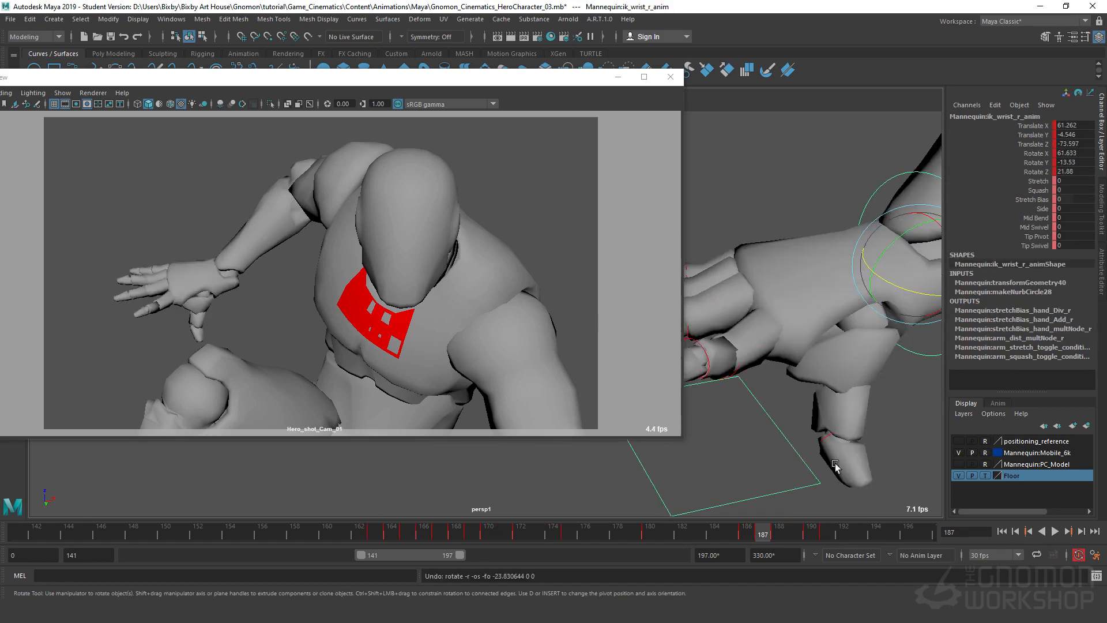
Rotate the right thumb base control at frame 187 to about -18.4, 17.2, 13.2 and key its rotation.
alt+middle_drag(837, 451, 841, 444)
alt+right_drag(841, 445, 806, 442)
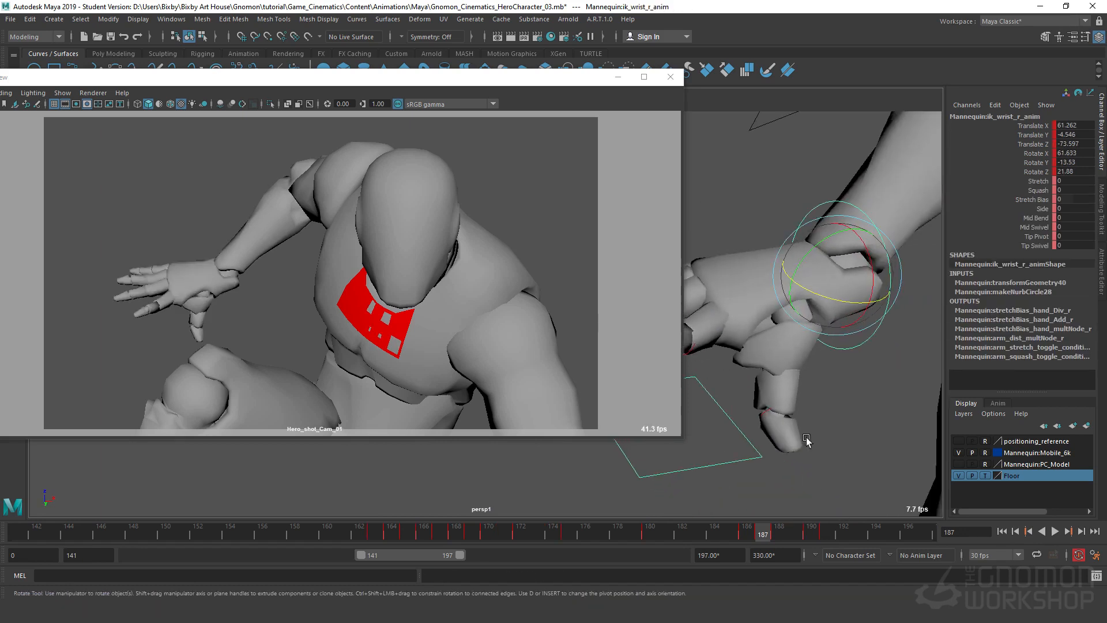
alt+middle_drag(854, 479, 813, 477)
drag(517, 84, 478, 72)
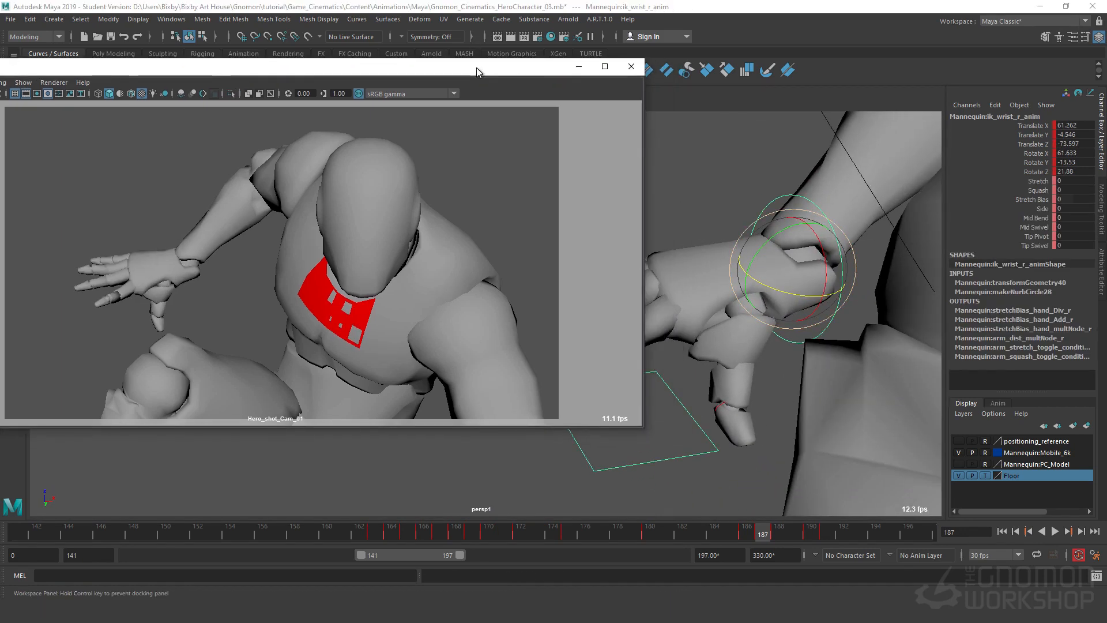
mouse_move(773, 532)
mouse_down()
mouse_move(783, 531)
mouse_move(735, 525)
mouse_move(769, 533)
mouse_up()
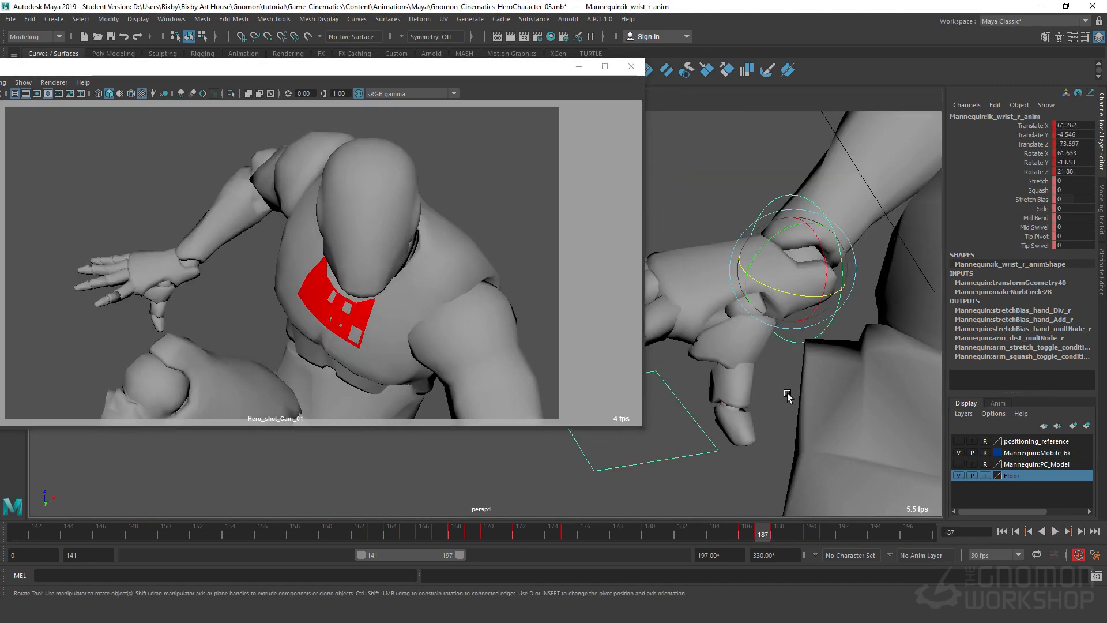
click(777, 385)
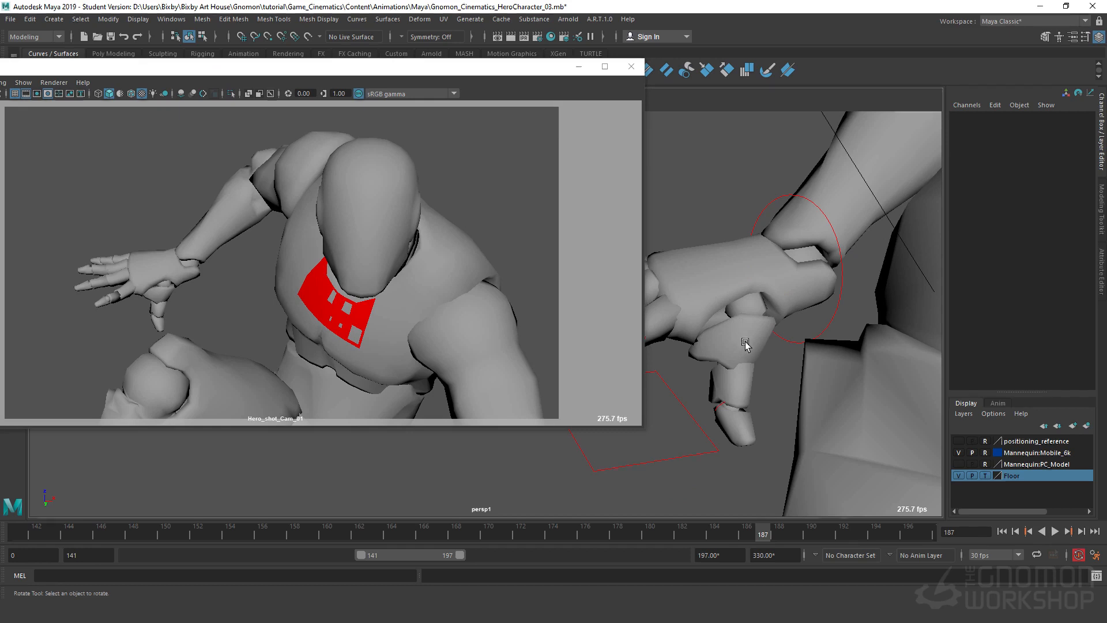
click(721, 321)
drag(805, 308, 786, 297)
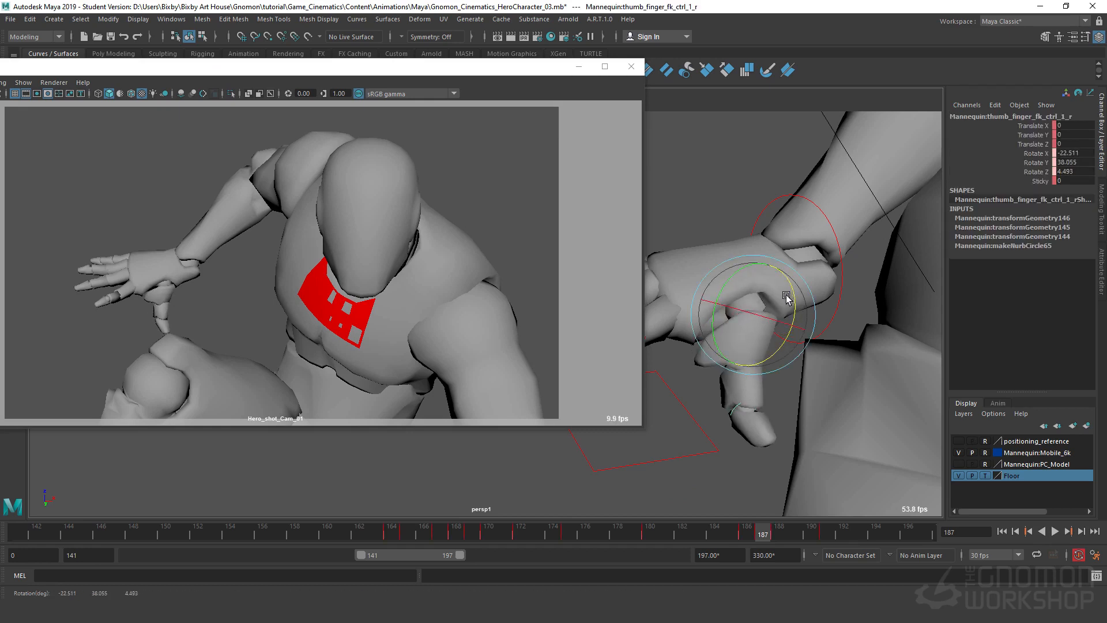
key(shift+e)
drag(712, 329, 734, 311)
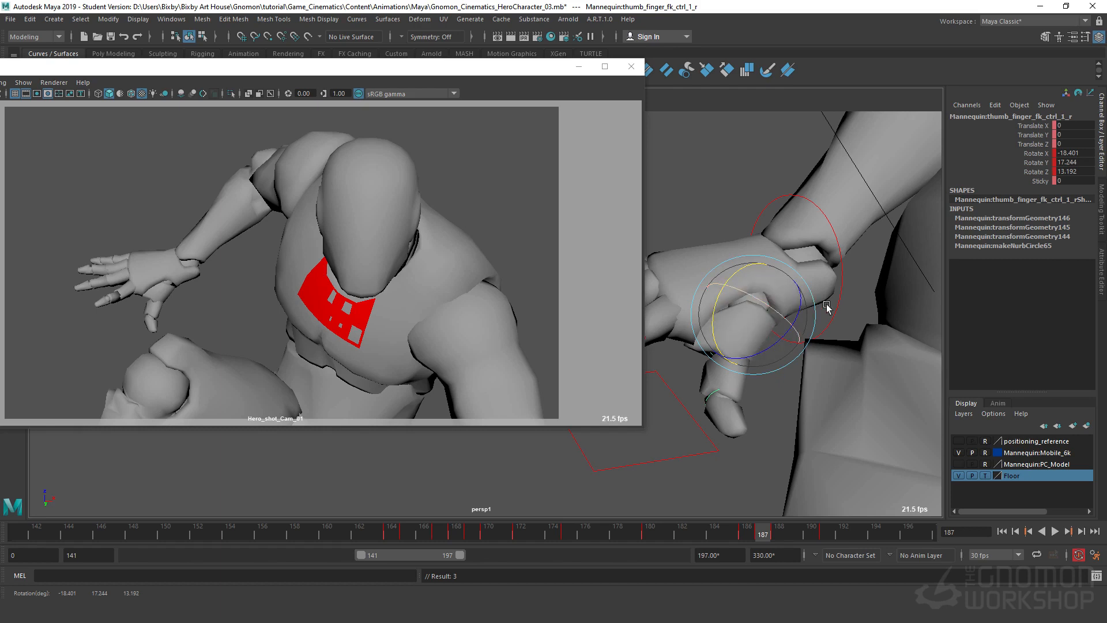
Rotate the right wrist control at frame 187 to tilt the hand and check it from another angle.
click(843, 276)
drag(824, 272, 821, 243)
alt+drag(727, 396, 664, 372)
alt+middle_drag(664, 372, 776, 374)
Rotate the right index middle control to about 33.6 in Z and its base control to about -11.3, 12.5, -45.2 at frame 187.
click(767, 306)
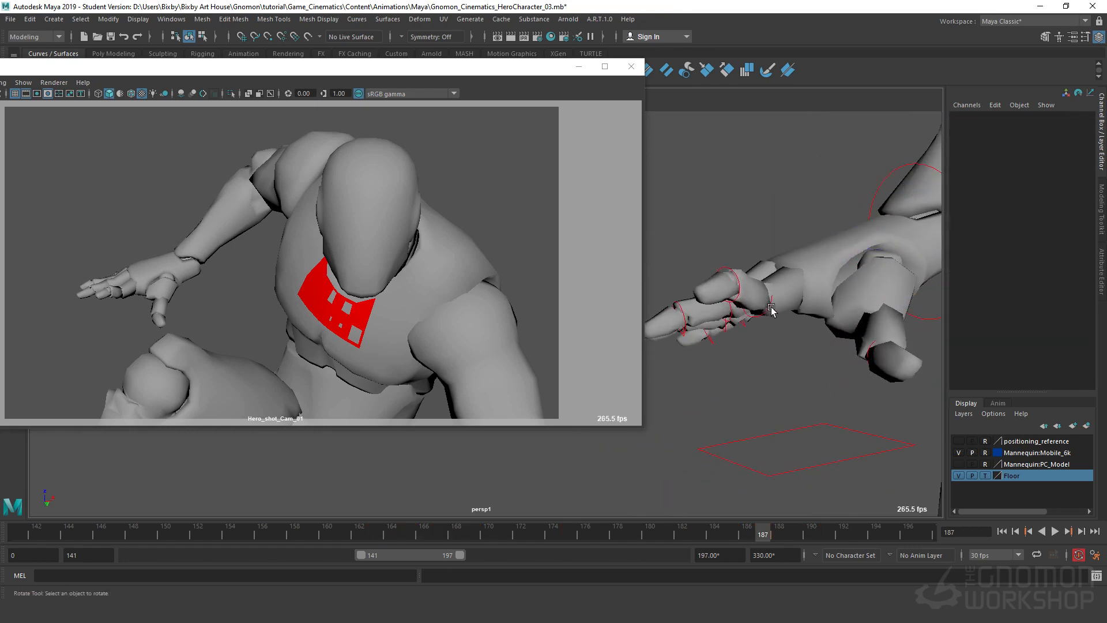
click(772, 309)
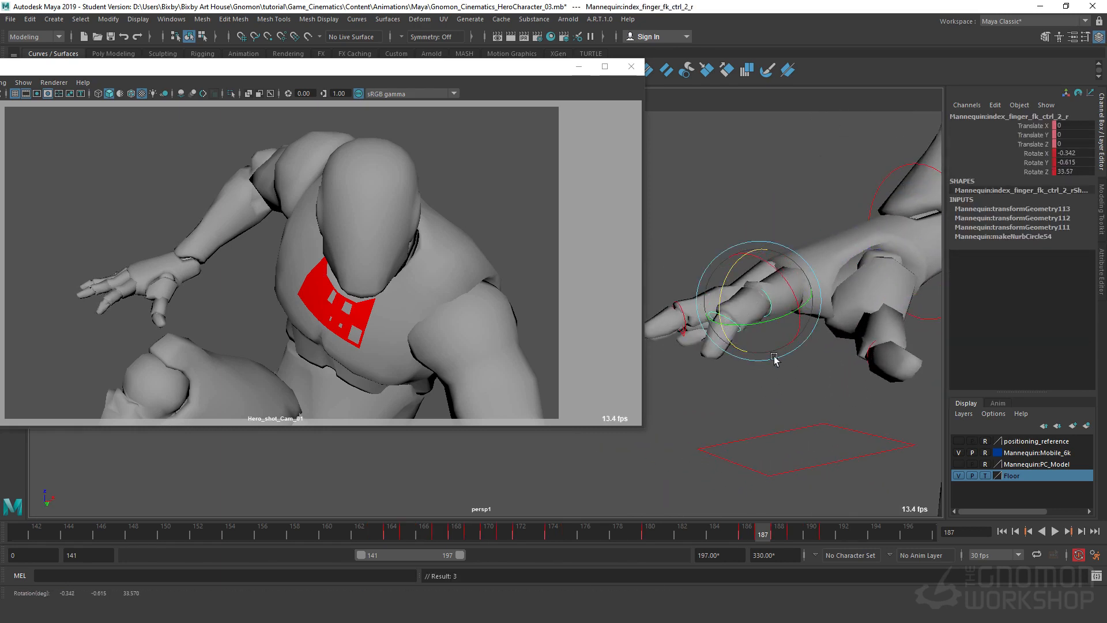
click(800, 306)
click(806, 304)
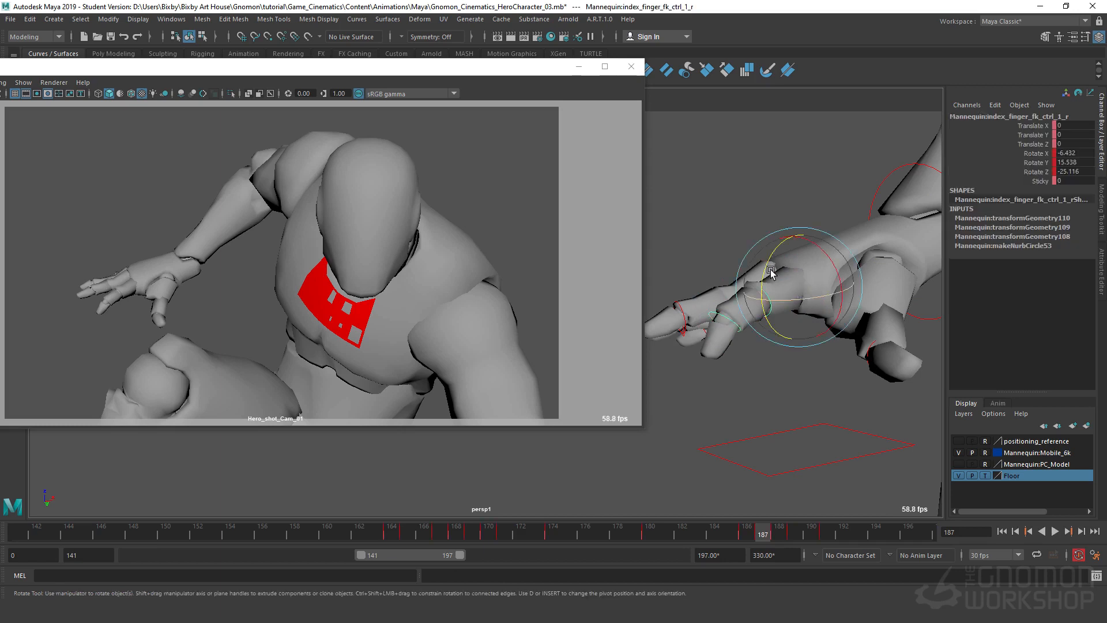
drag(770, 270, 760, 253)
alt+drag(742, 373, 790, 369)
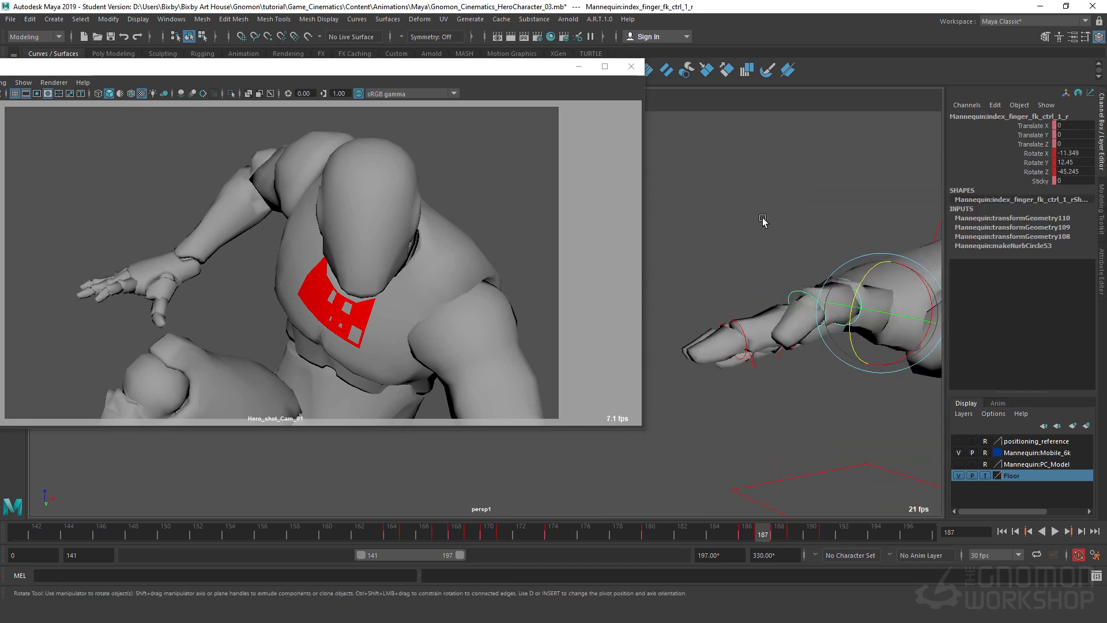
Rotate the right index finger's outer joint control at frame 187 to extend the finger.
click(762, 221)
click(798, 293)
drag(791, 292, 785, 246)
alt+drag(796, 377, 768, 358)
Select the right pinky base control and examine the hand's finger pose at frame 187 from several angles.
click(759, 291)
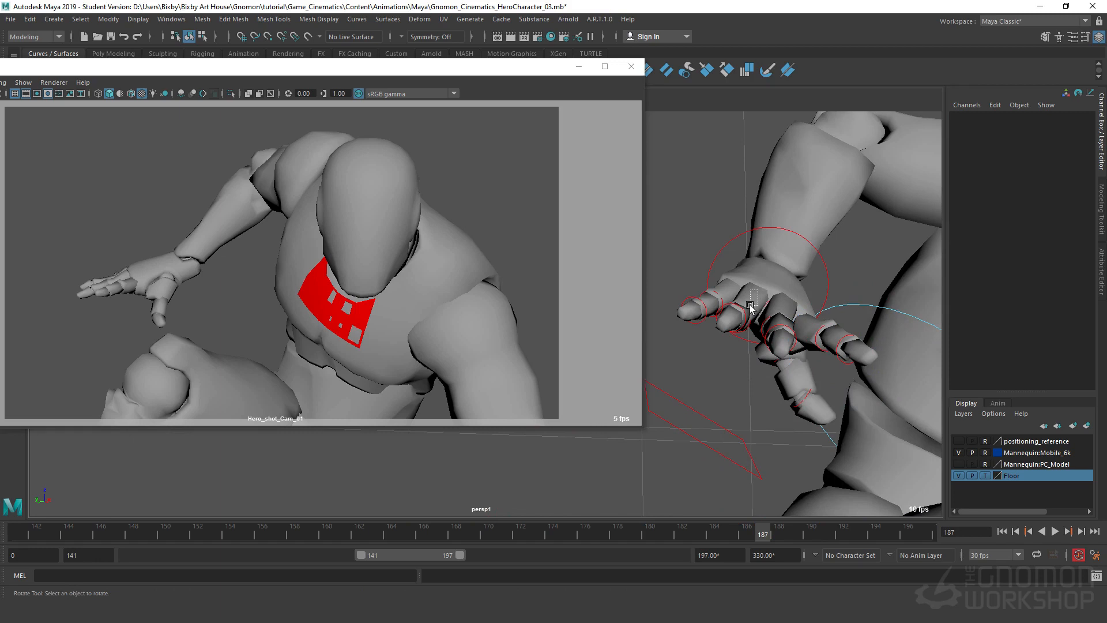
drag(751, 306, 709, 296)
click(753, 274)
click(748, 304)
mouse_move(753, 404)
alt+mouse_down()
mouse_move(697, 391)
mouse_move(747, 396)
alt+mouse_up()
alt+middle_drag(746, 396, 583, 398)
alt+drag(715, 392, 771, 395)
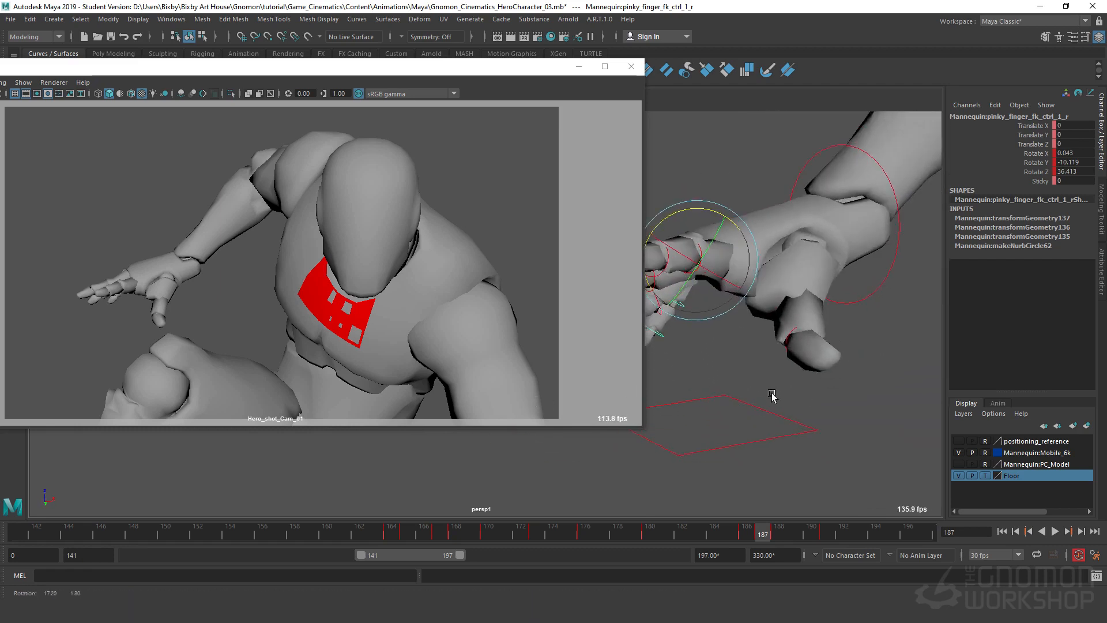
alt+middle_drag(771, 396, 828, 398)
alt+drag(828, 398, 882, 420)
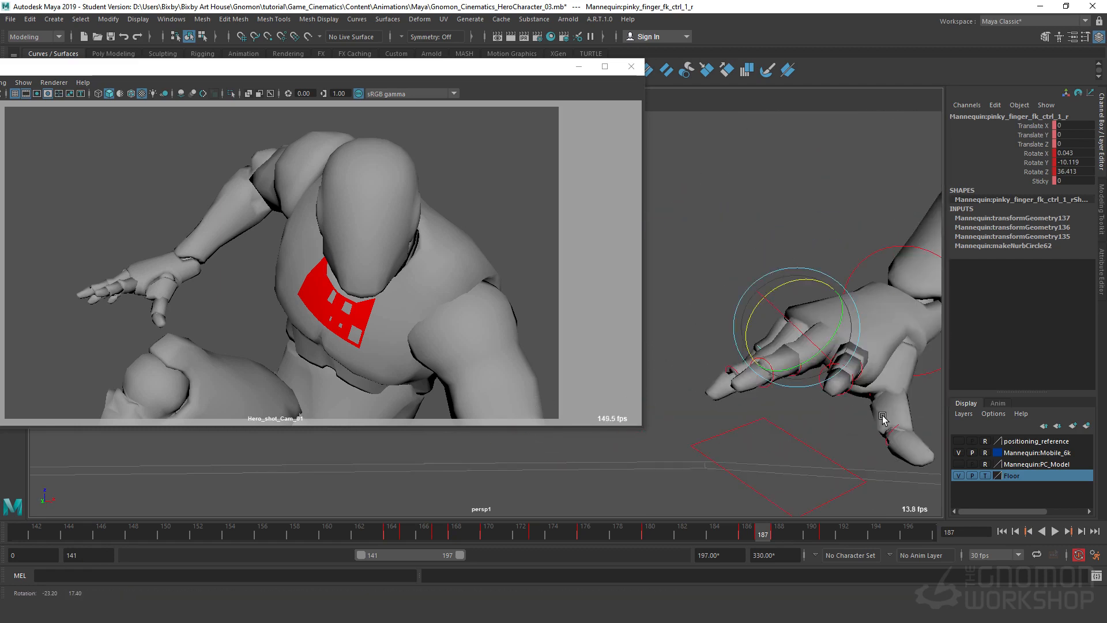
Rotate the right wrist control at frame 187 to about 19.4 in X and play back the landing.
click(889, 246)
drag(938, 273, 933, 259)
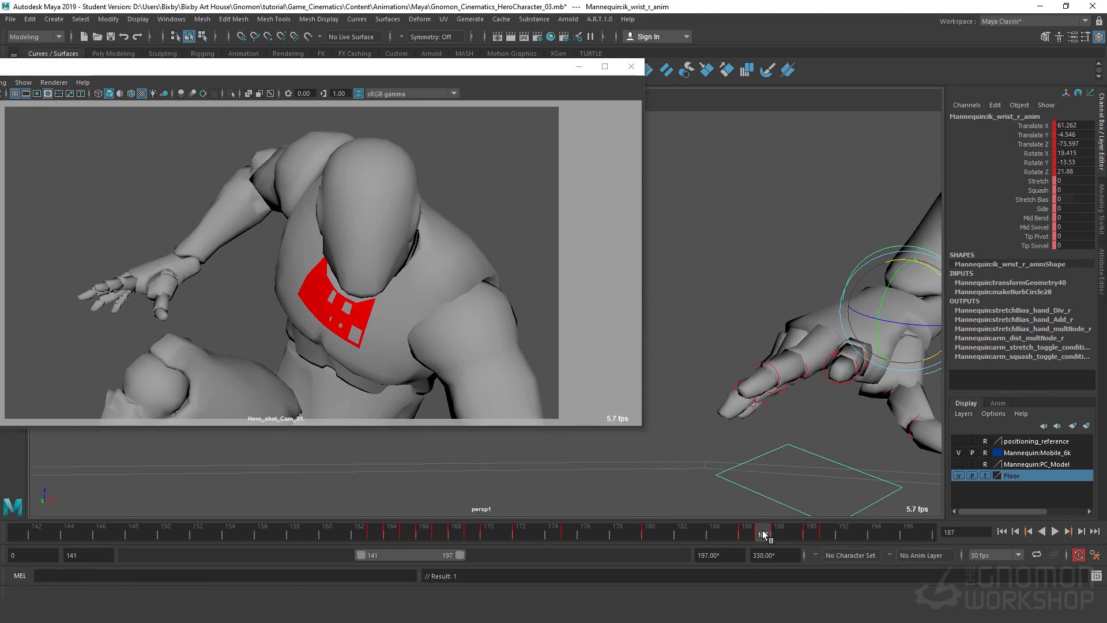
key(alt+v)
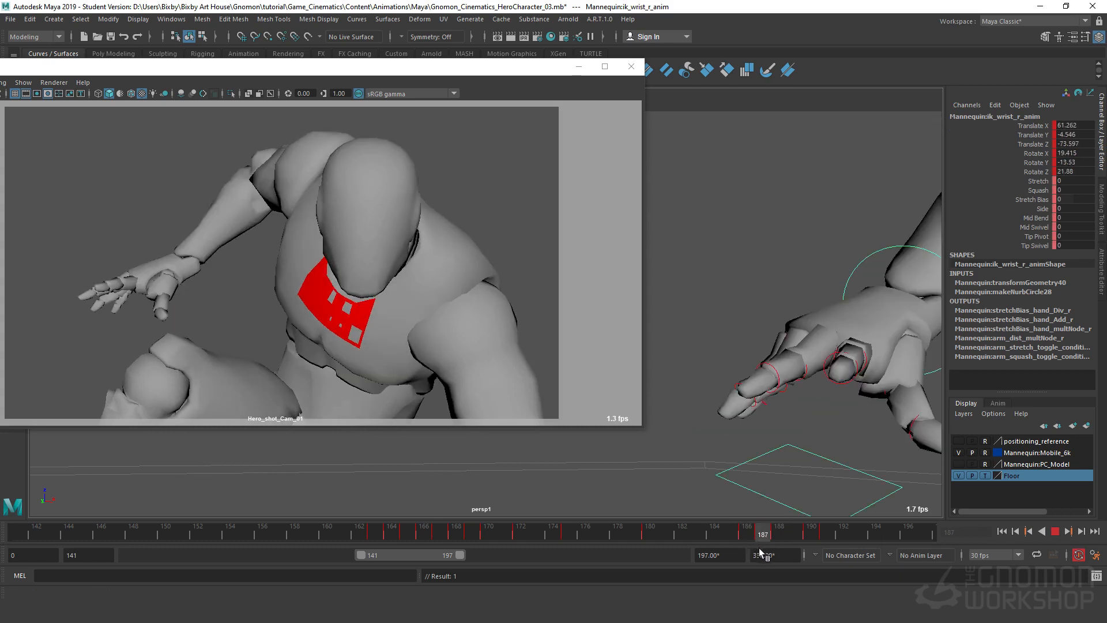
key(alt+v)
Rotate the right wrist control at frame 187 to about 10.6, -9.3, 23.4 and compare it with frame 186.
drag(773, 184, 780, 192)
drag(862, 237, 894, 277)
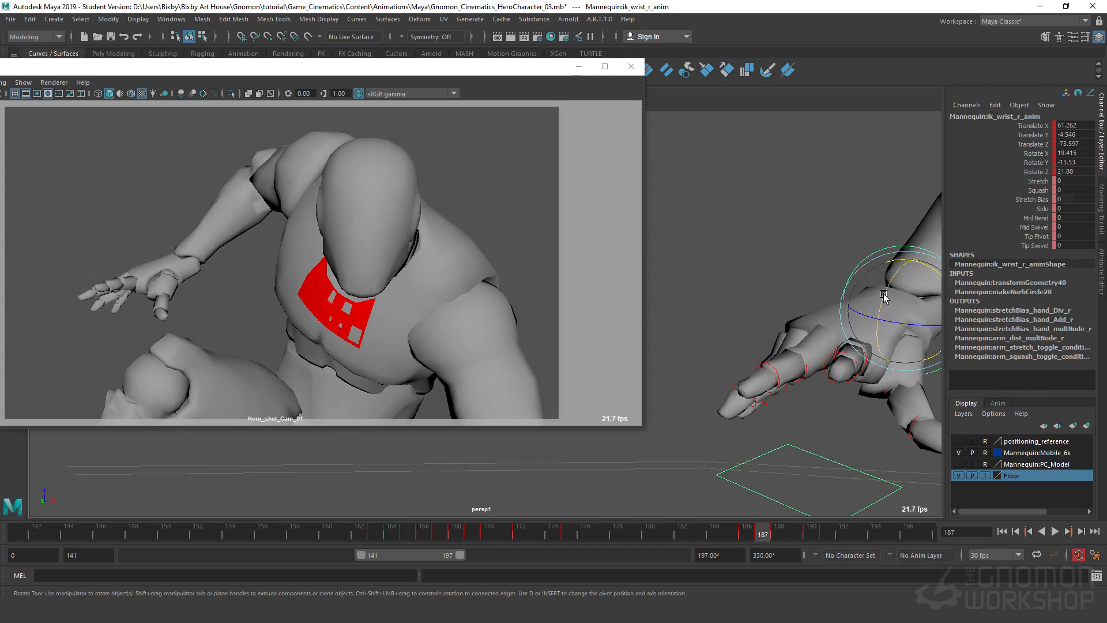
drag(884, 296, 922, 264)
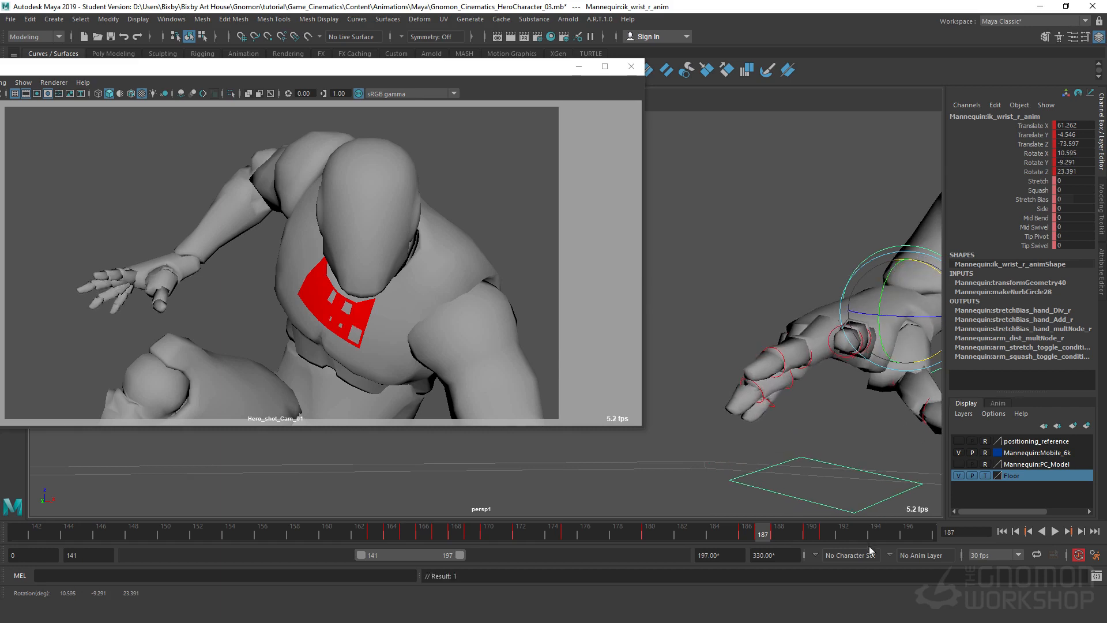
drag(771, 536, 745, 538)
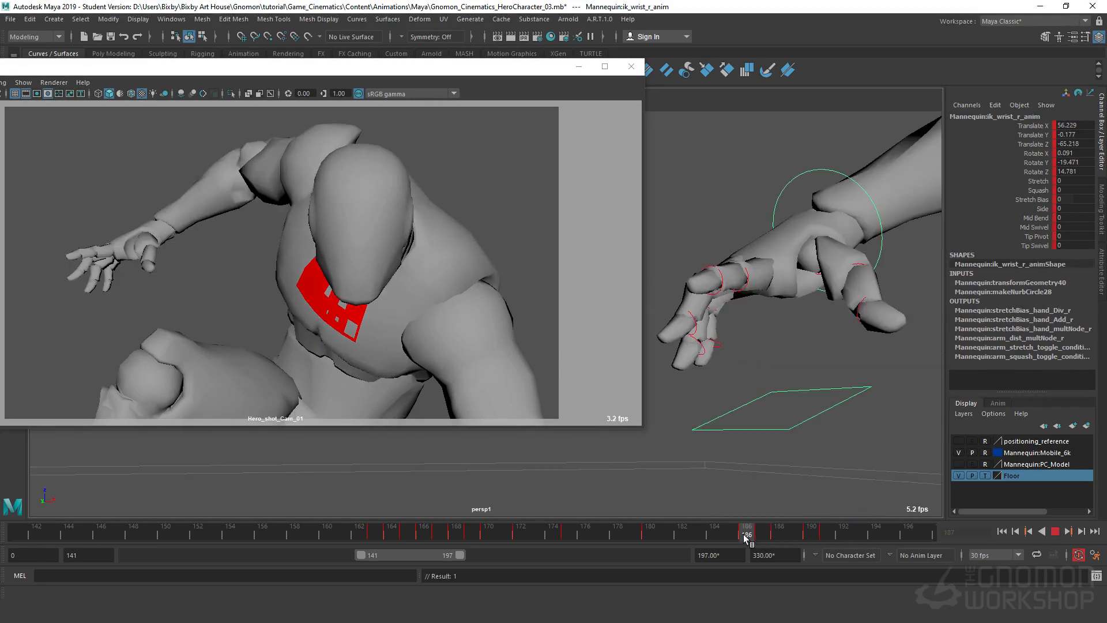
click(763, 541)
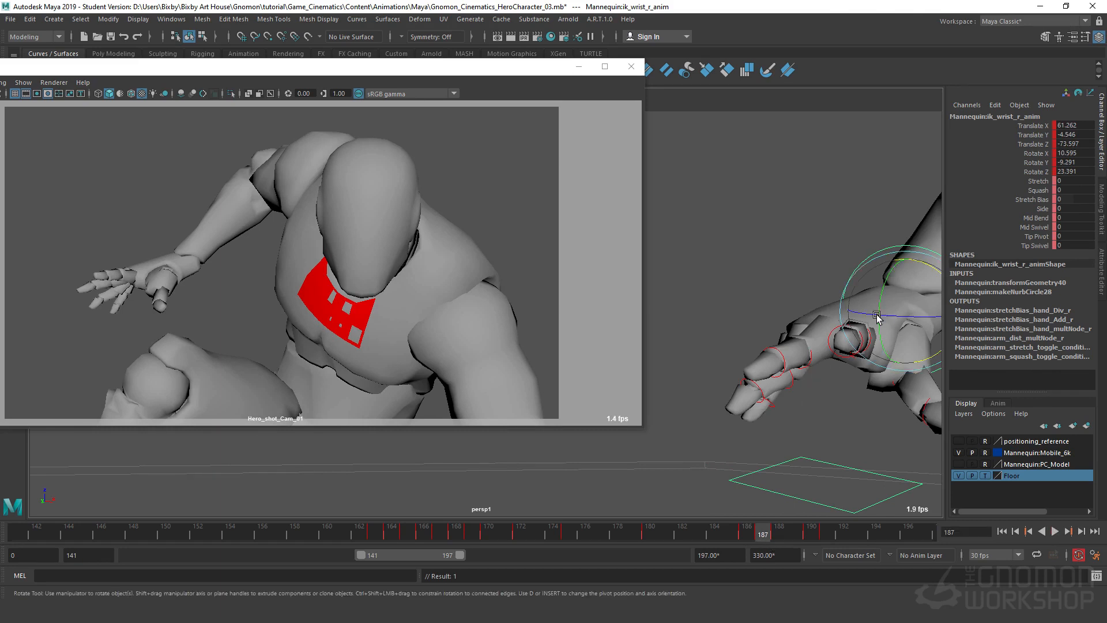
Refine the right wrist control's rotation at frame 187 to about 10.5, -7.5, 23.7 and play back the landing.
click(883, 304)
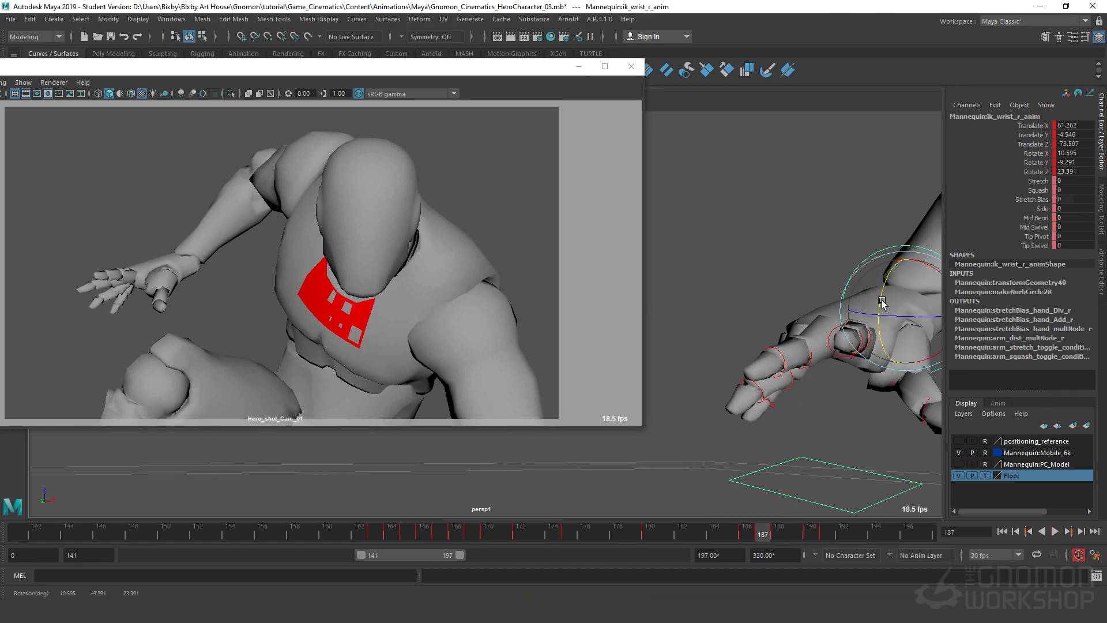
drag(883, 304, 868, 319)
key(alt+v)
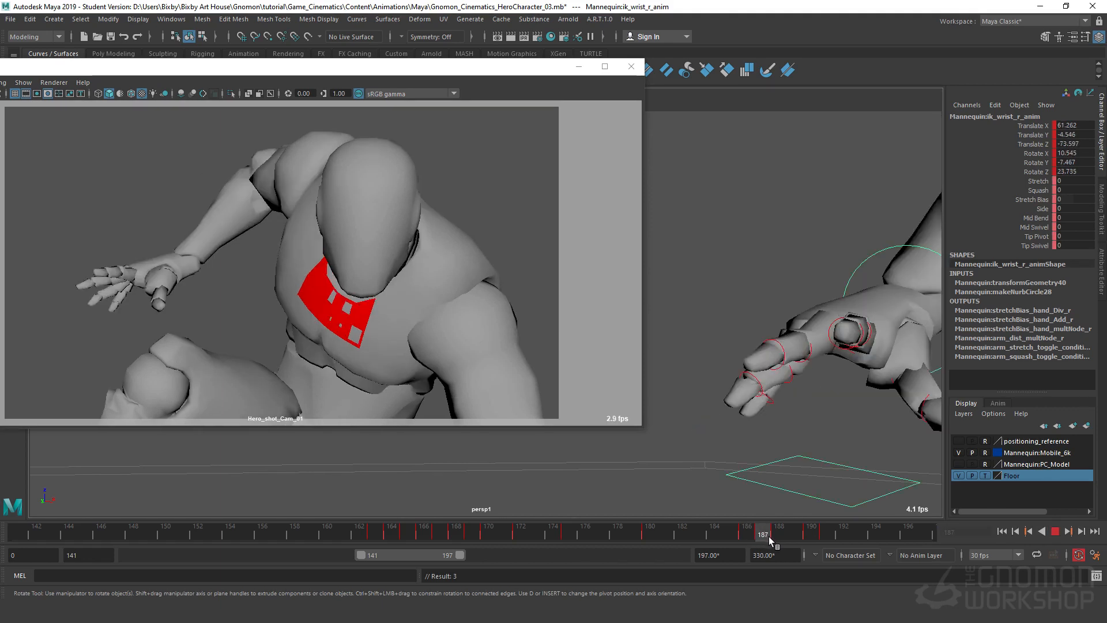
click(769, 536)
Rotate the right index finger's base control at frame 187 to about -12.5, 11.3, -50.6 and key its rotation.
alt+drag(753, 254, 820, 269)
click(820, 269)
click(812, 290)
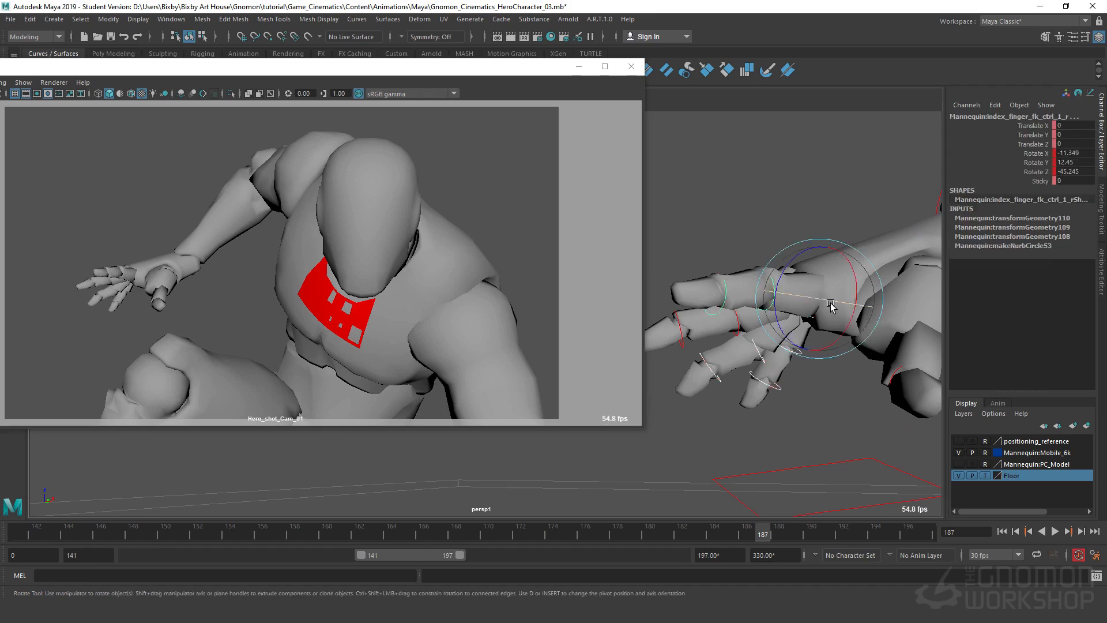
click(821, 283)
click(816, 286)
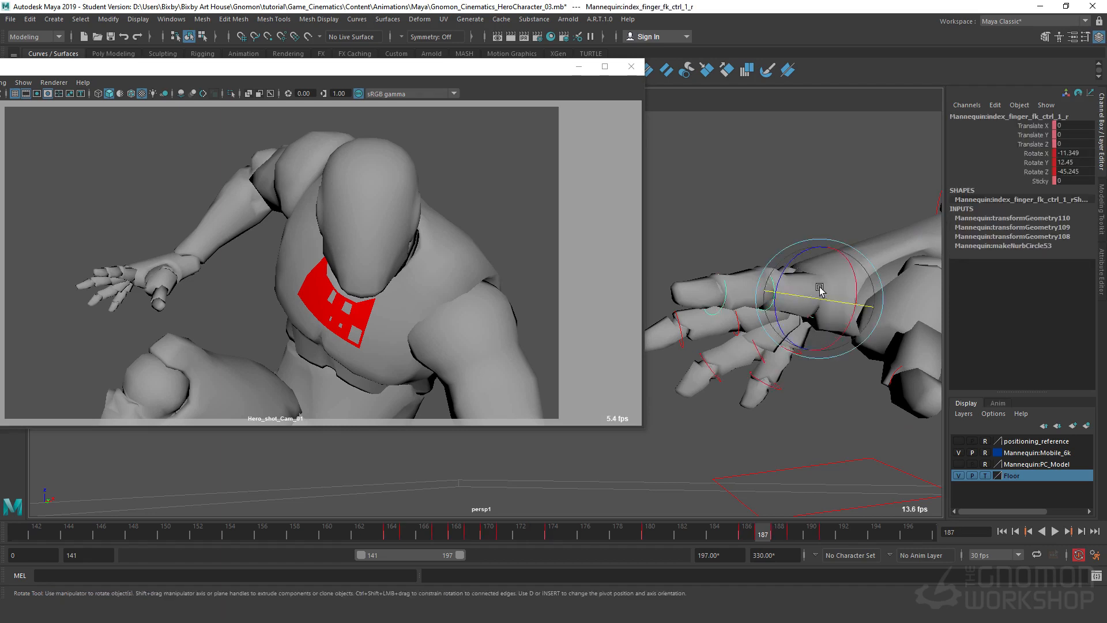
drag(787, 265, 787, 261)
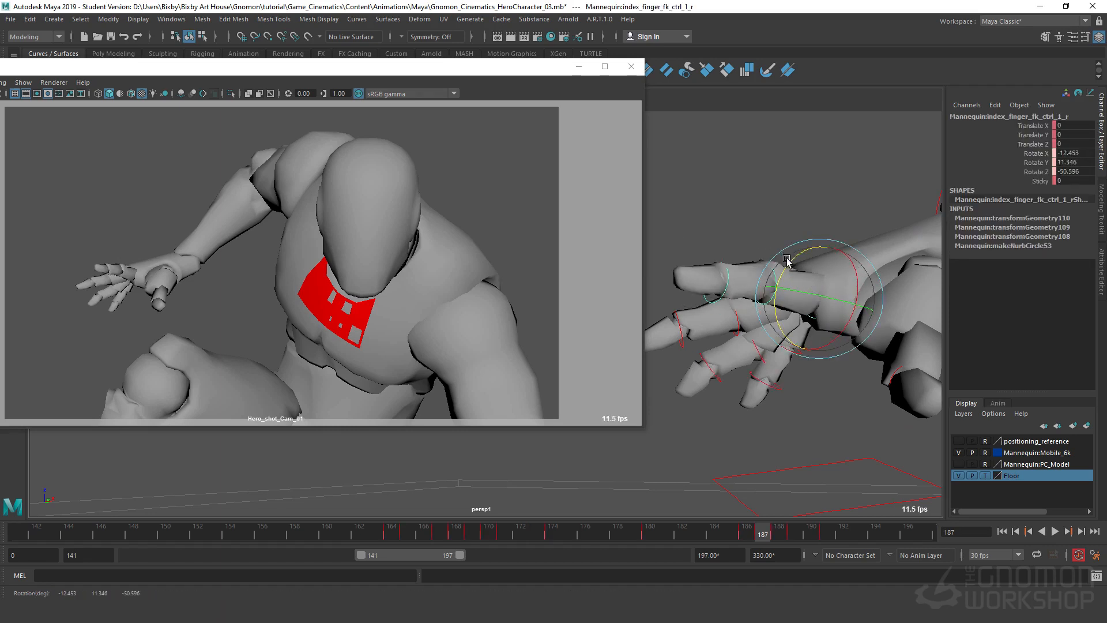
key(shift+e)
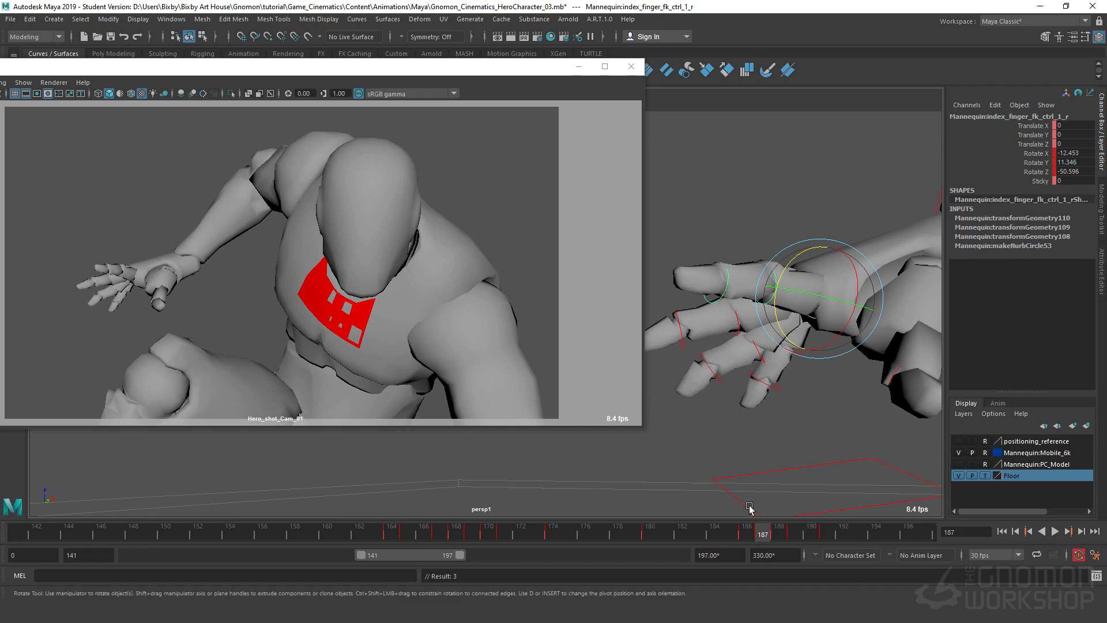
Examine the right hand's curled fingers at frame 188 from several angles.
mouse_move(765, 535)
mouse_down()
mouse_move(744, 536)
mouse_move(780, 545)
mouse_up()
alt+drag(764, 421, 831, 416)
alt+middle_drag(831, 417, 691, 416)
alt+drag(691, 416, 759, 401)
alt+middle_drag(759, 401, 689, 364)
alt+drag(690, 364, 817, 353)
click(778, 318)
alt+drag(777, 319, 863, 371)
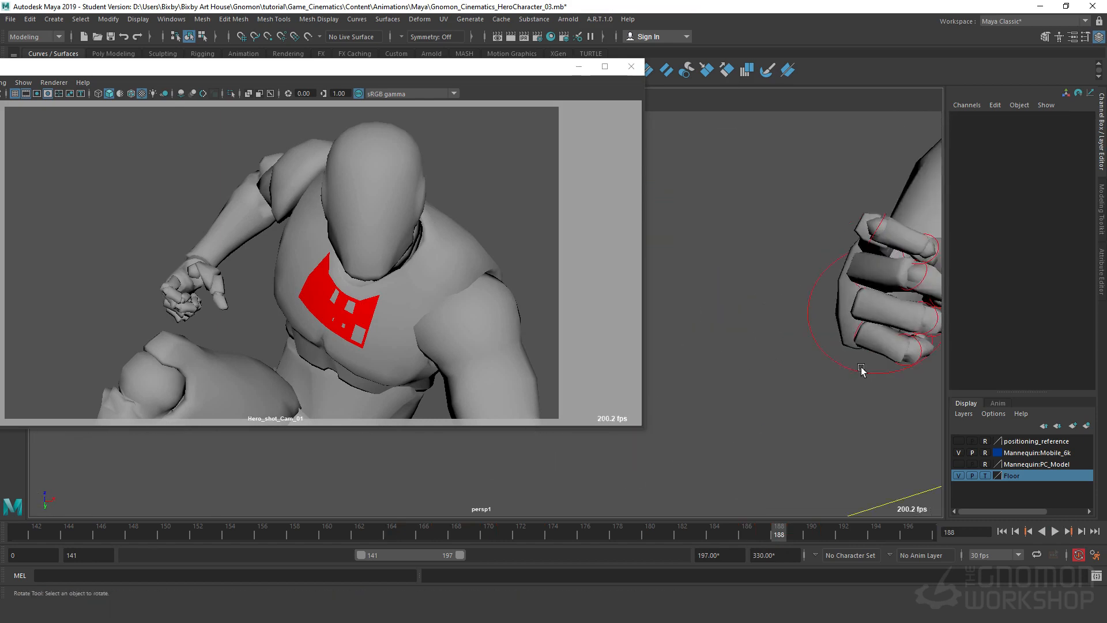
alt+middle_drag(863, 371, 808, 331)
alt+drag(739, 352, 758, 364)
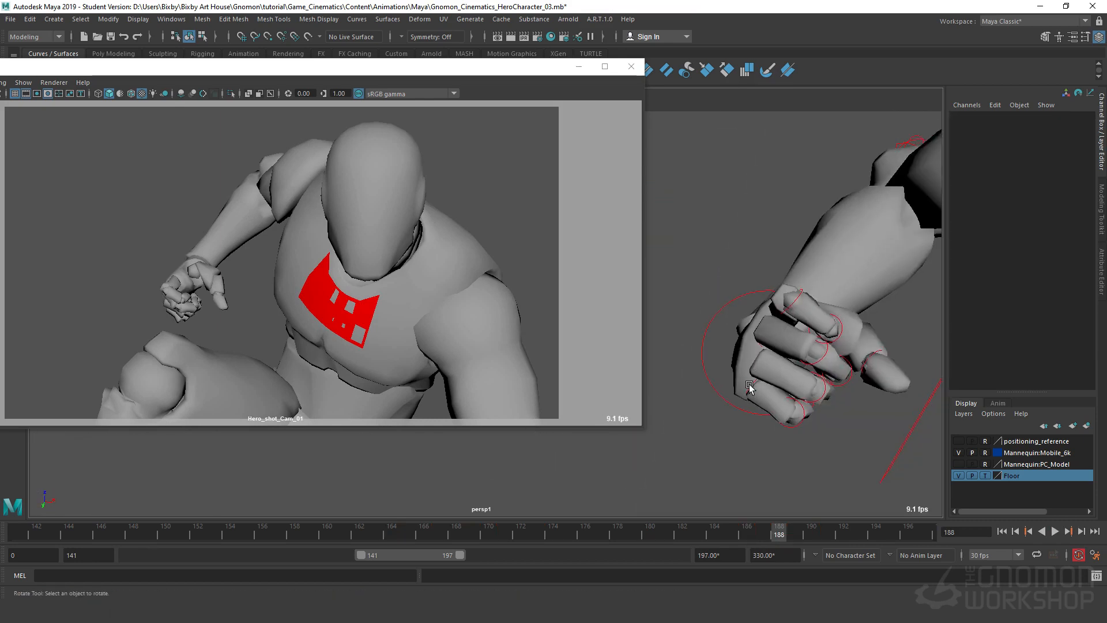
Rotate the right pinky's second joint control at frame 188 to about 95.3 in Z, key it and check the motion through frame 192.
click(749, 385)
key(f)
alt+drag(817, 411, 748, 423)
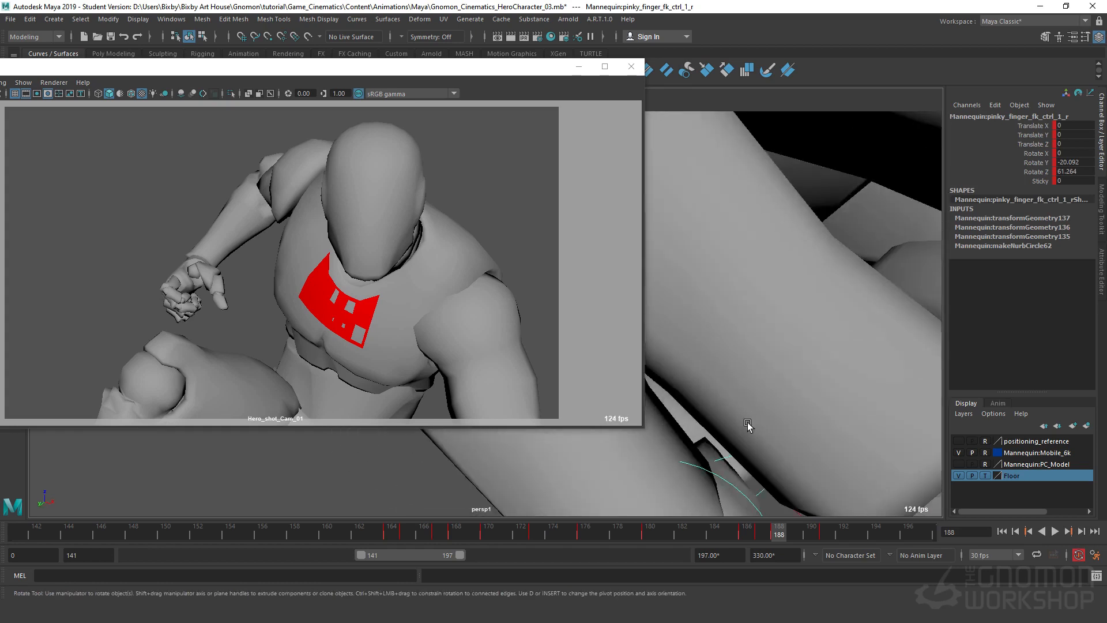
alt+right_drag(748, 424, 694, 452)
alt+drag(694, 453, 883, 445)
alt+middle_drag(901, 407, 907, 370)
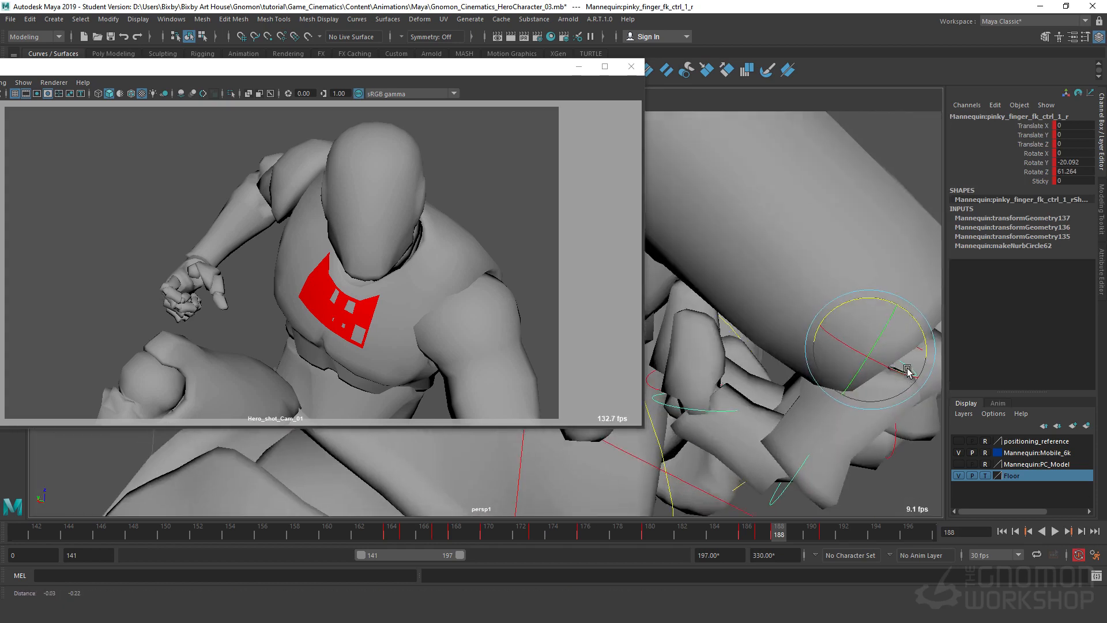
alt+drag(907, 370, 893, 351)
click(801, 459)
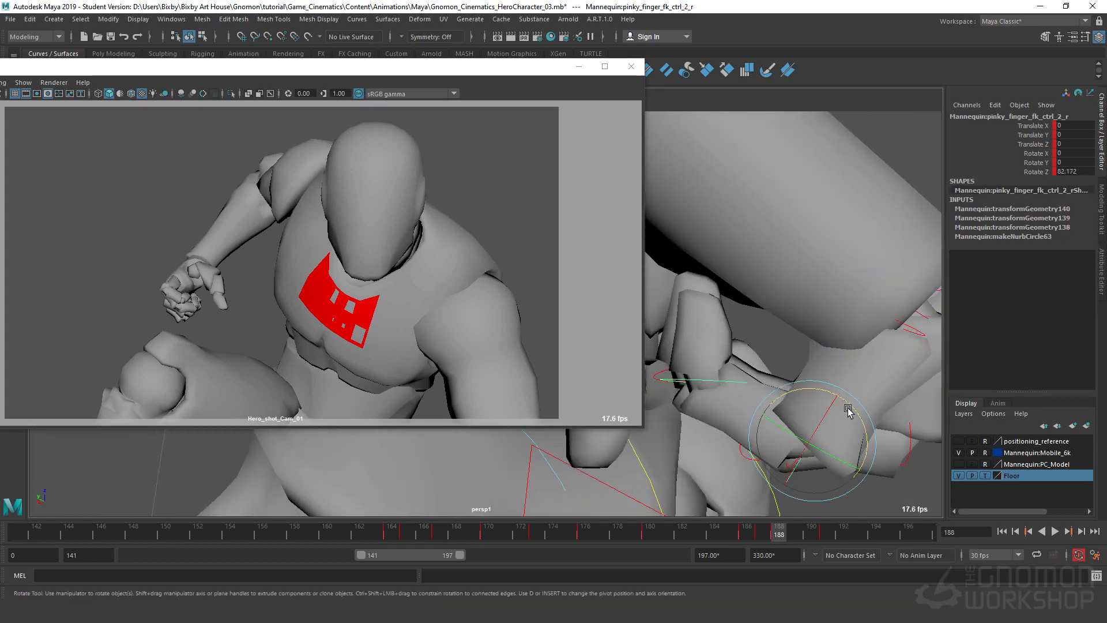
drag(848, 411, 858, 416)
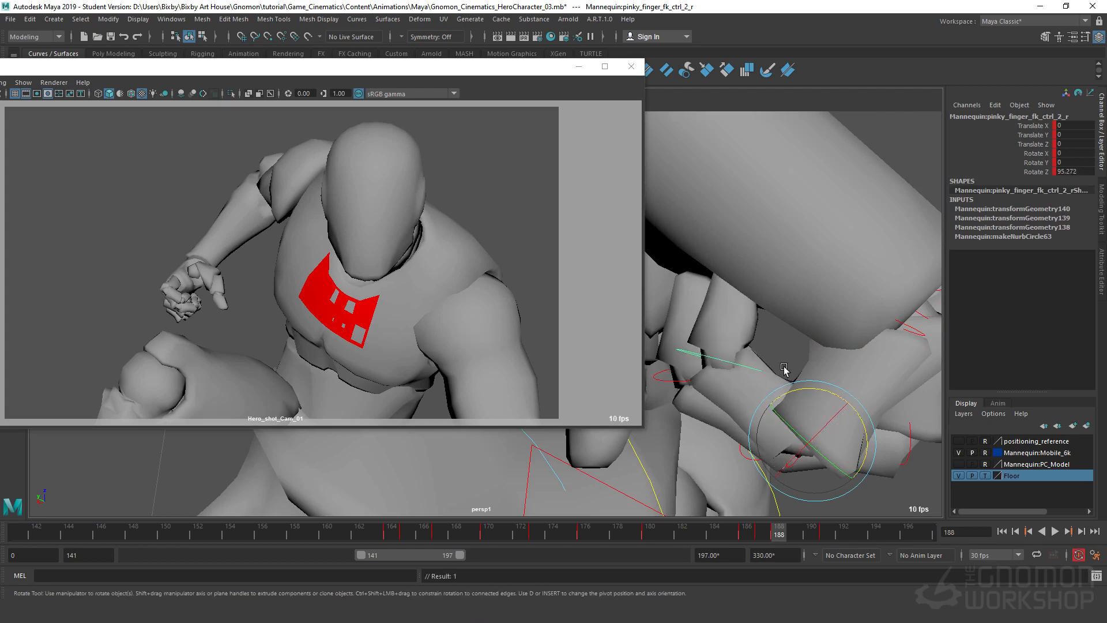
alt+drag(798, 370, 806, 423)
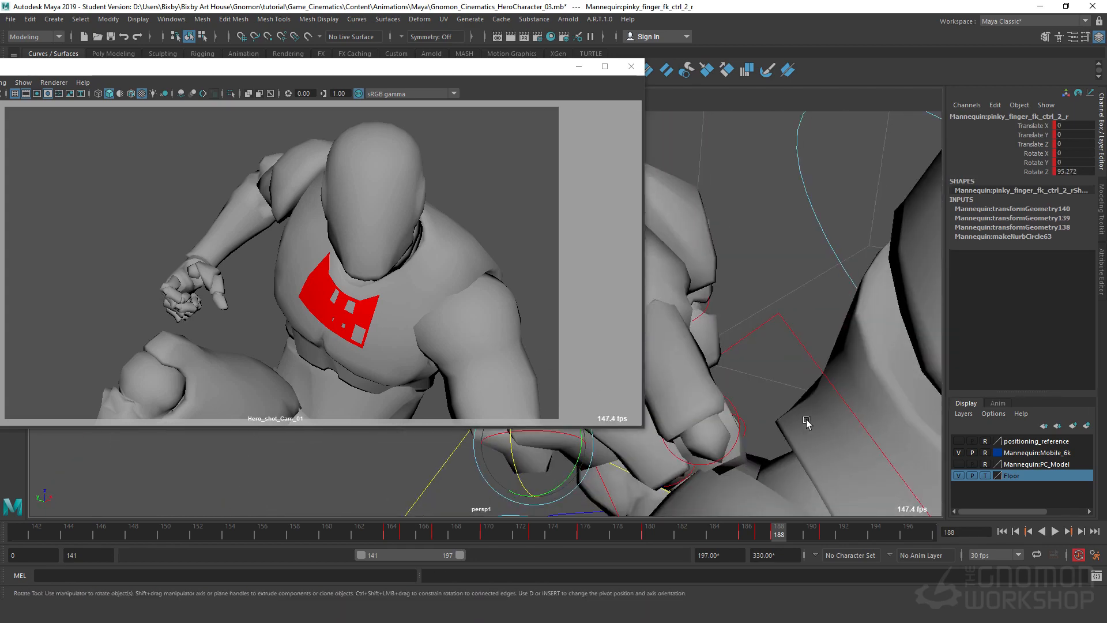
drag(797, 541, 839, 536)
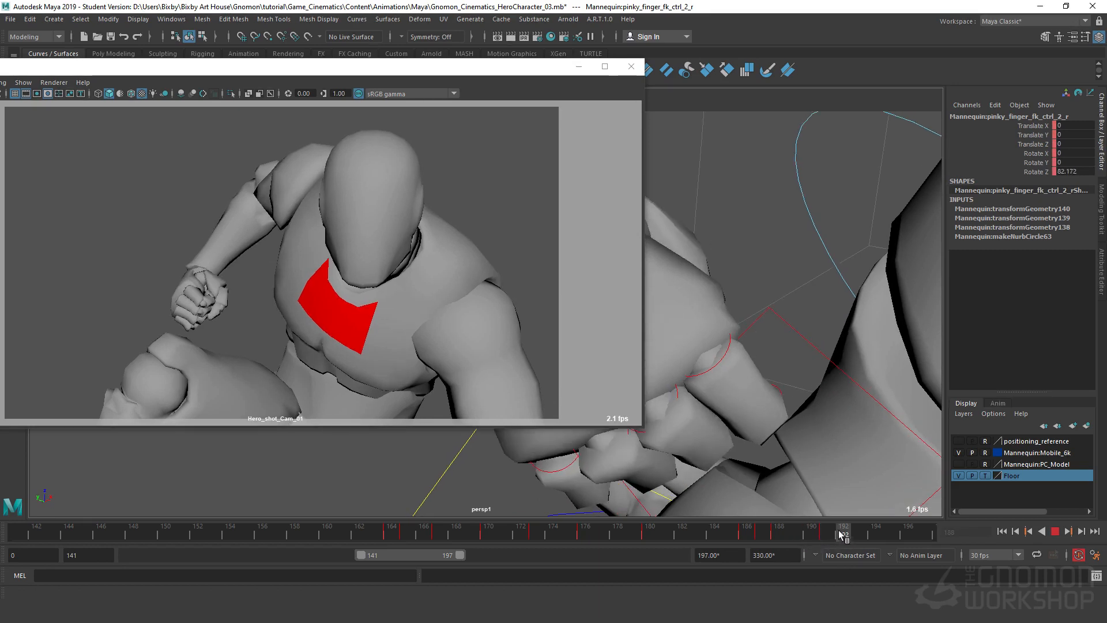
Rotate the right wrist control at frame 190 to about -53.7, -20.2, 73.6, key it and play back the landing.
alt+drag(684, 381, 736, 236)
click(750, 268)
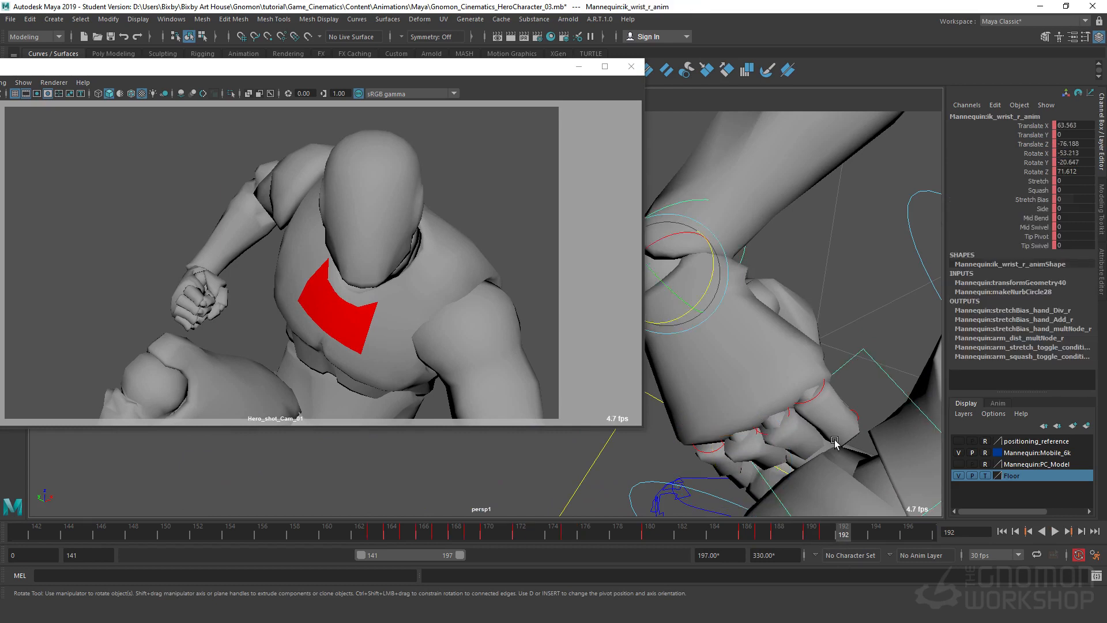
mouse_move(842, 539)
mouse_down()
mouse_move(813, 537)
mouse_move(901, 537)
mouse_move(743, 539)
mouse_move(811, 541)
mouse_up()
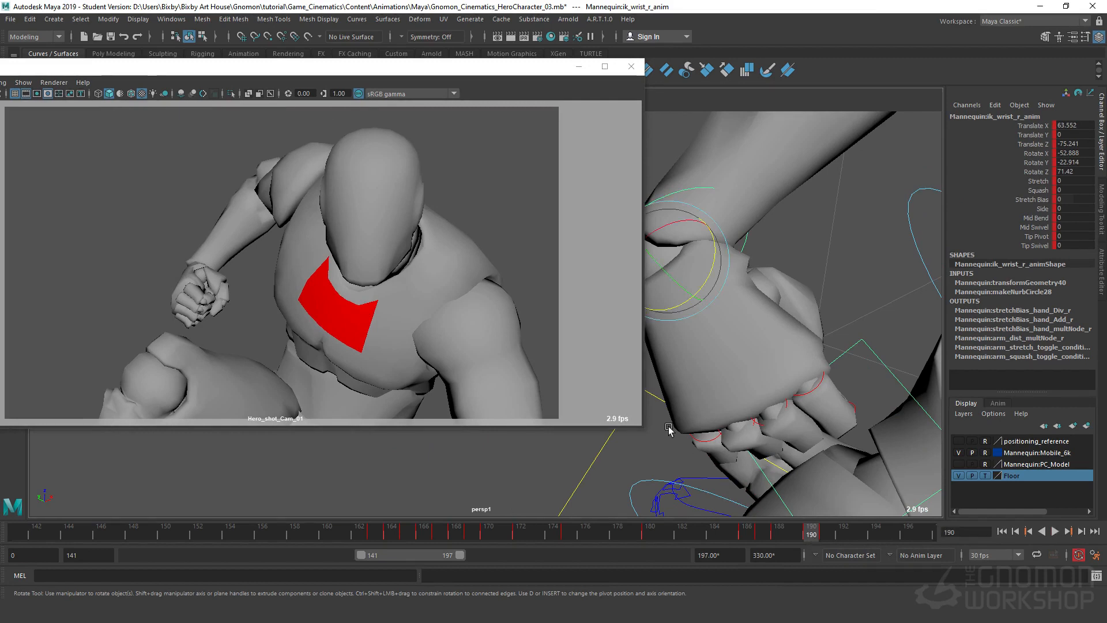
drag(715, 267, 734, 321)
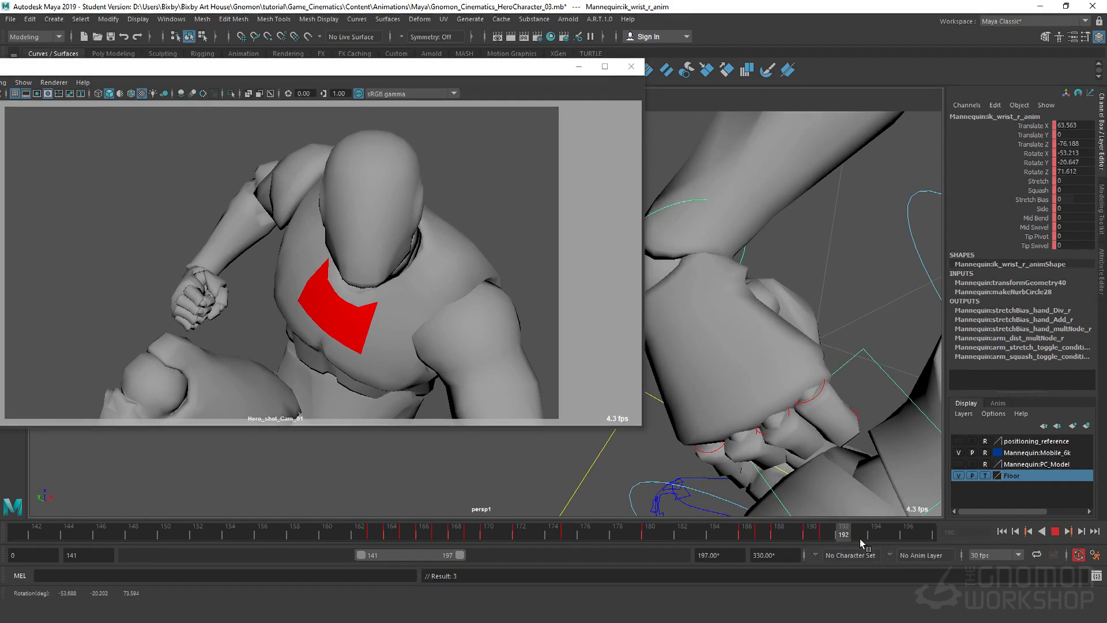
drag(853, 534, 618, 539)
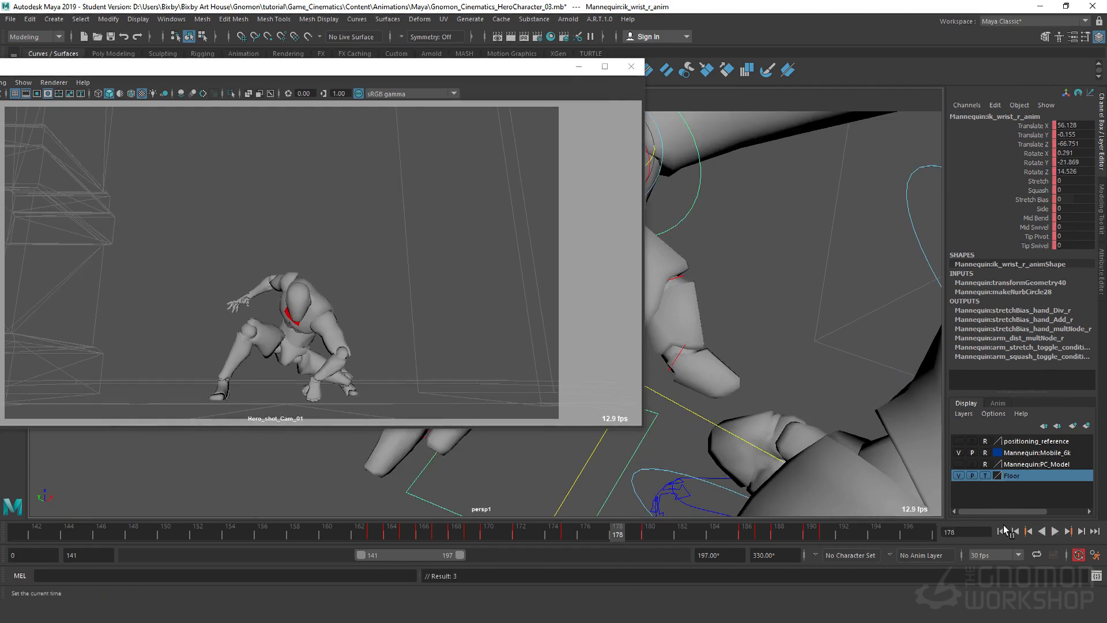
click(1056, 533)
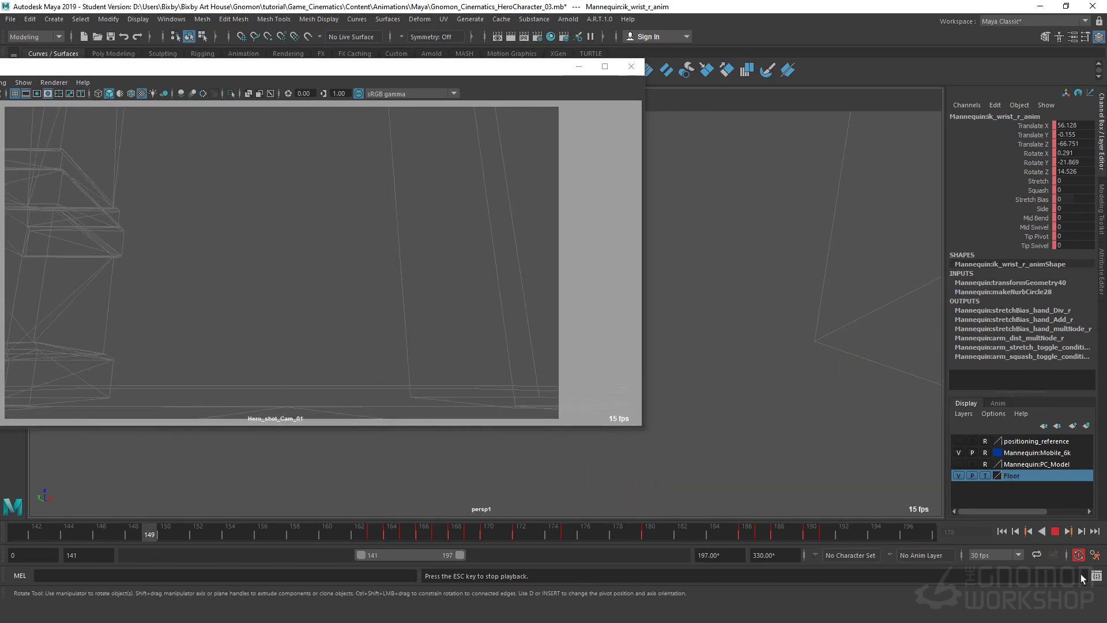
key(Escape)
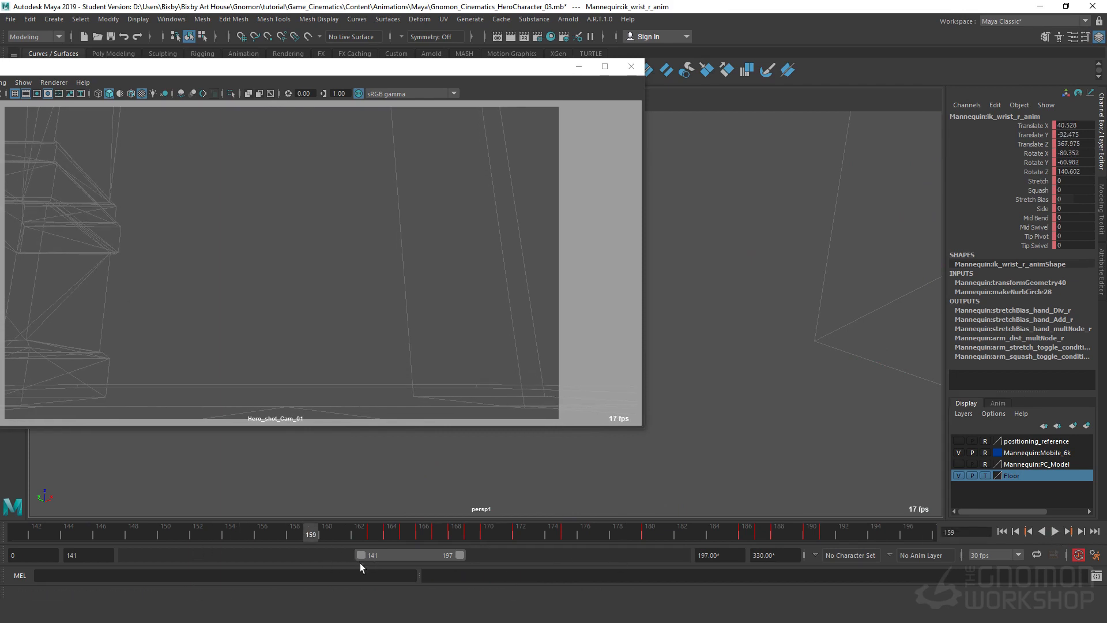
key(e)
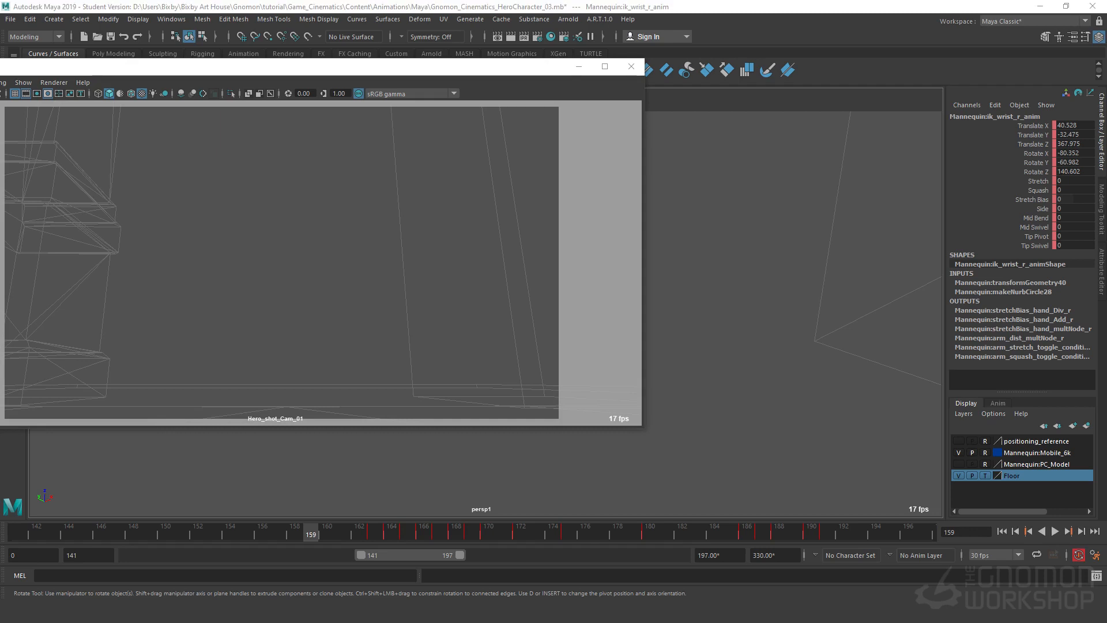
Open the A.R.T. 1.0 animation interface and save the scene, accepting the student version notice.
click(600, 20)
click(653, 50)
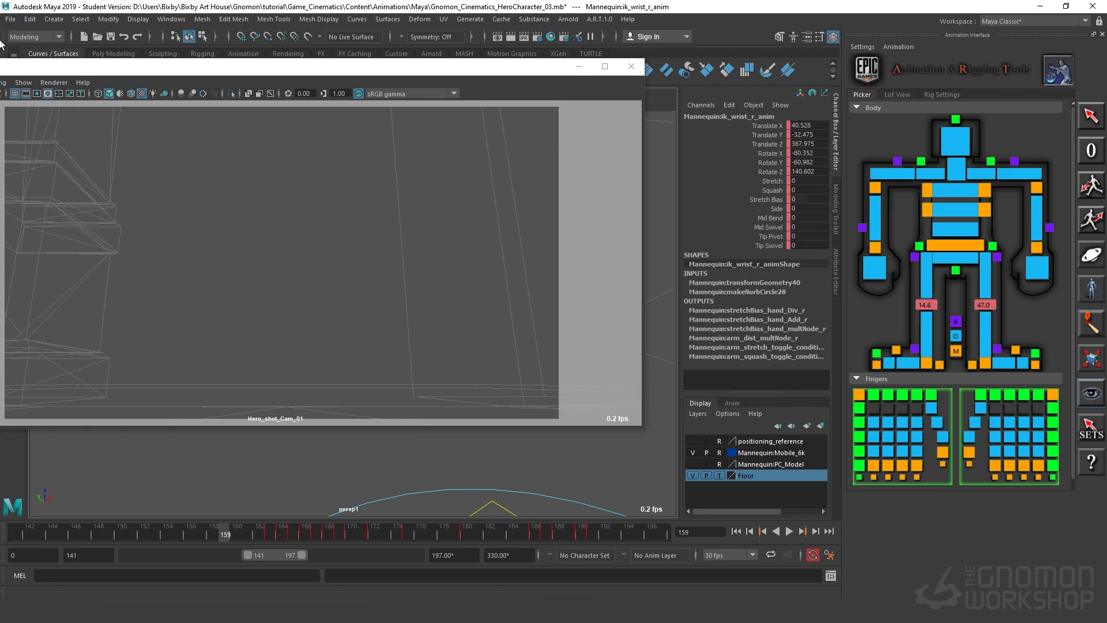
click(9, 21)
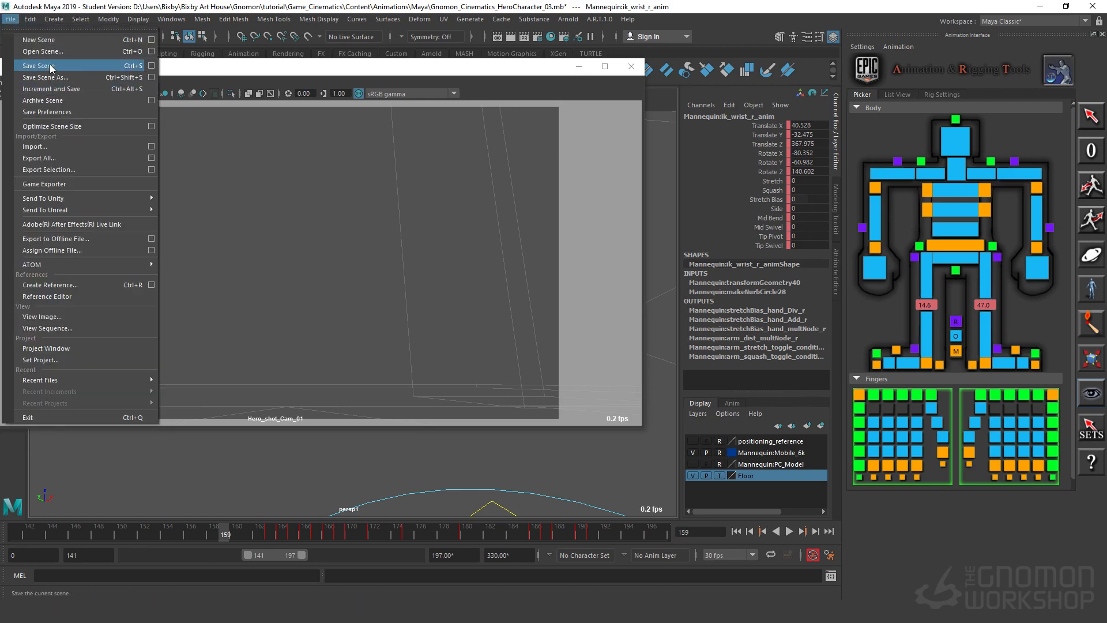
click(51, 67)
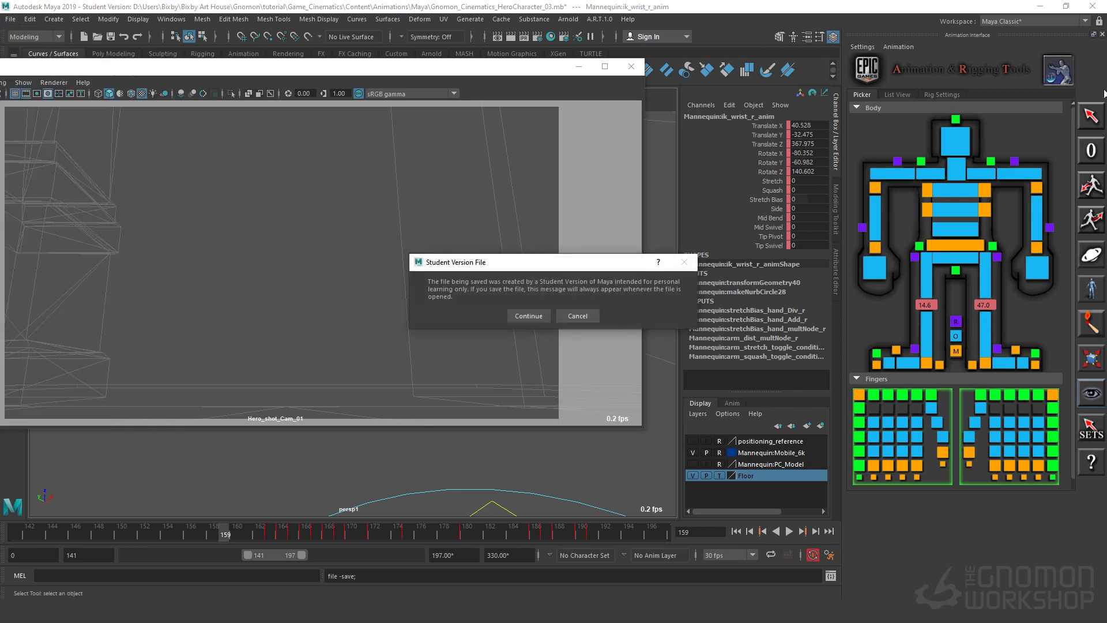
click(531, 316)
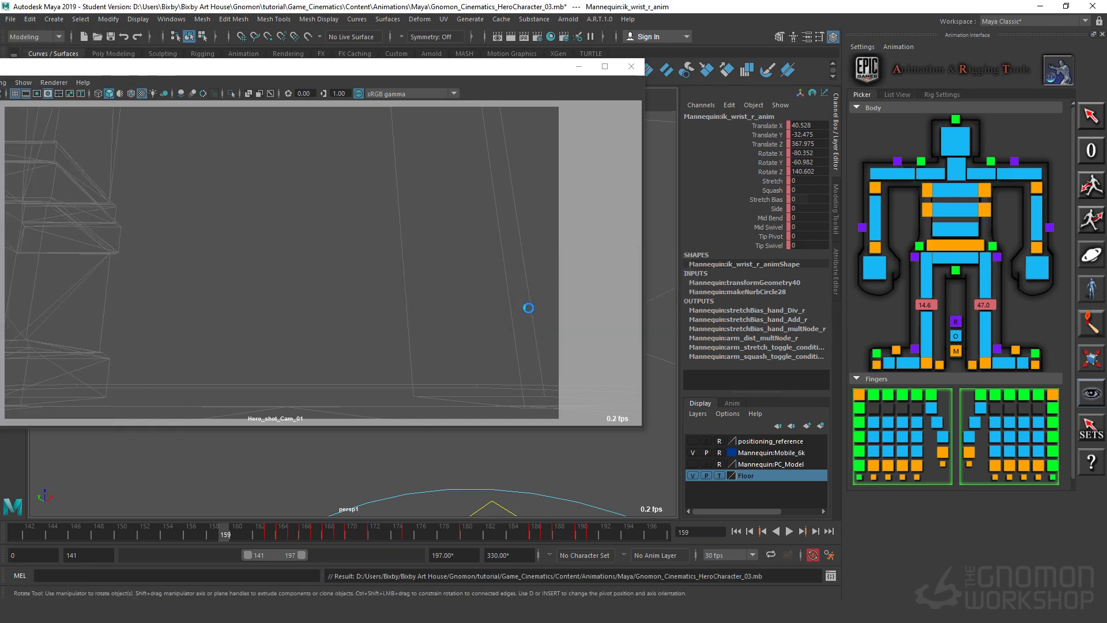
key(ctrl+s)
click(524, 318)
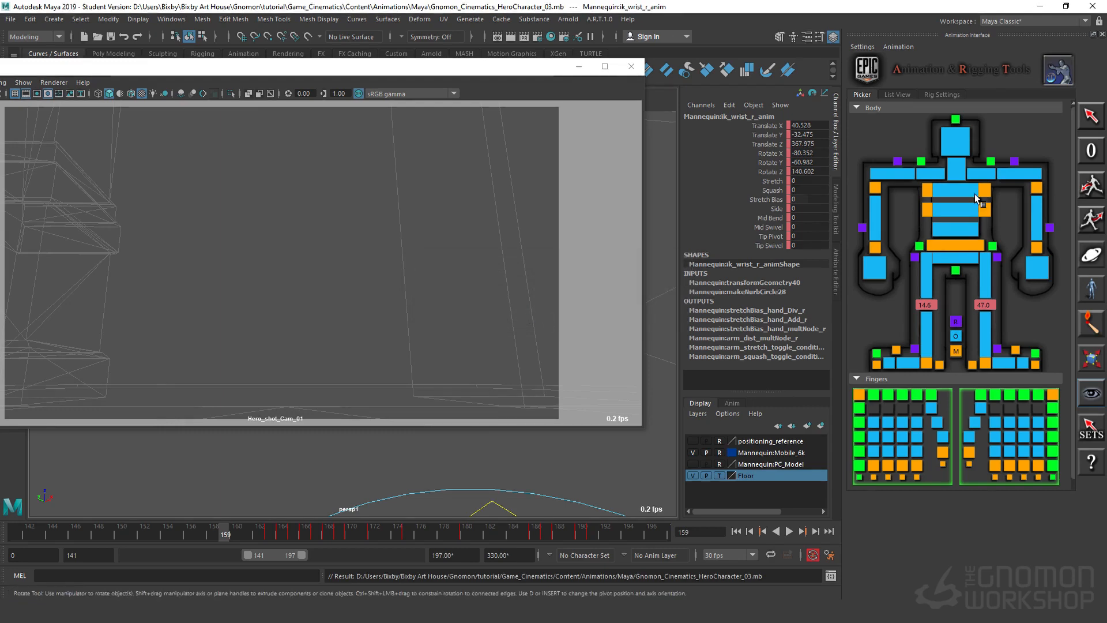
Export the Mannequin's motion as FBX to ANIM_ST_heroChar_ent_03.fbx with frame range 164 to 400.
click(1092, 221)
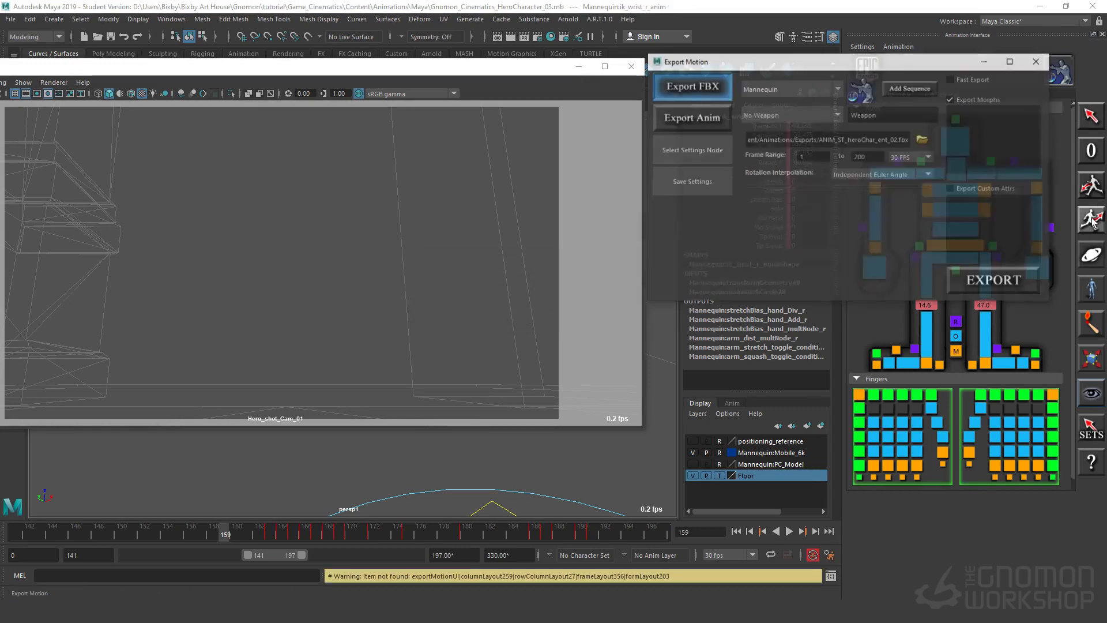
double_click(824, 157)
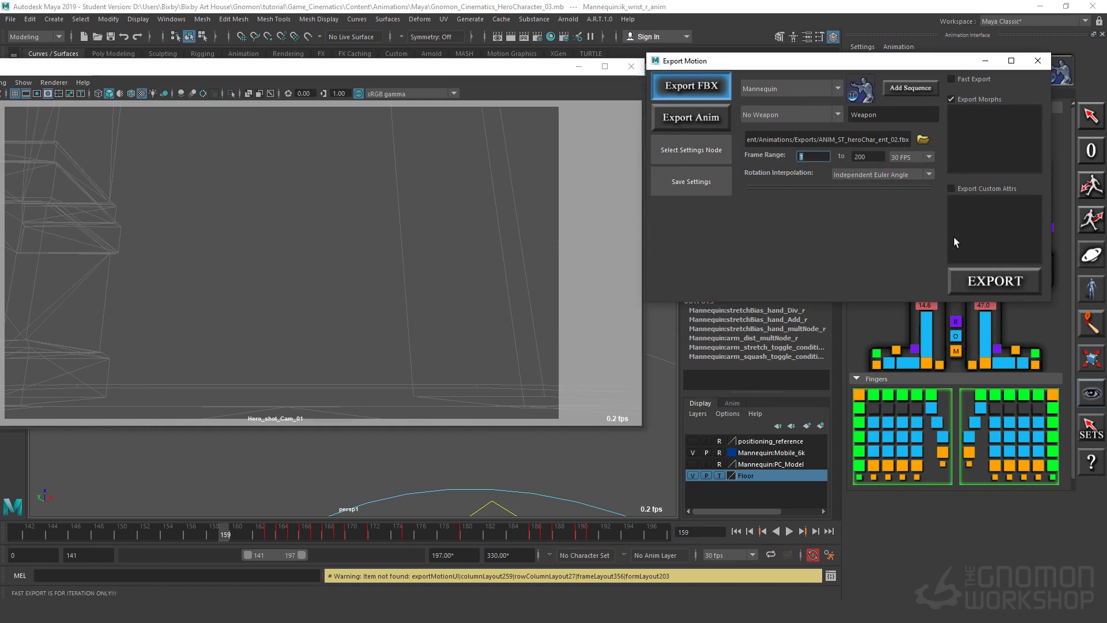
text(164)
key(Tab)
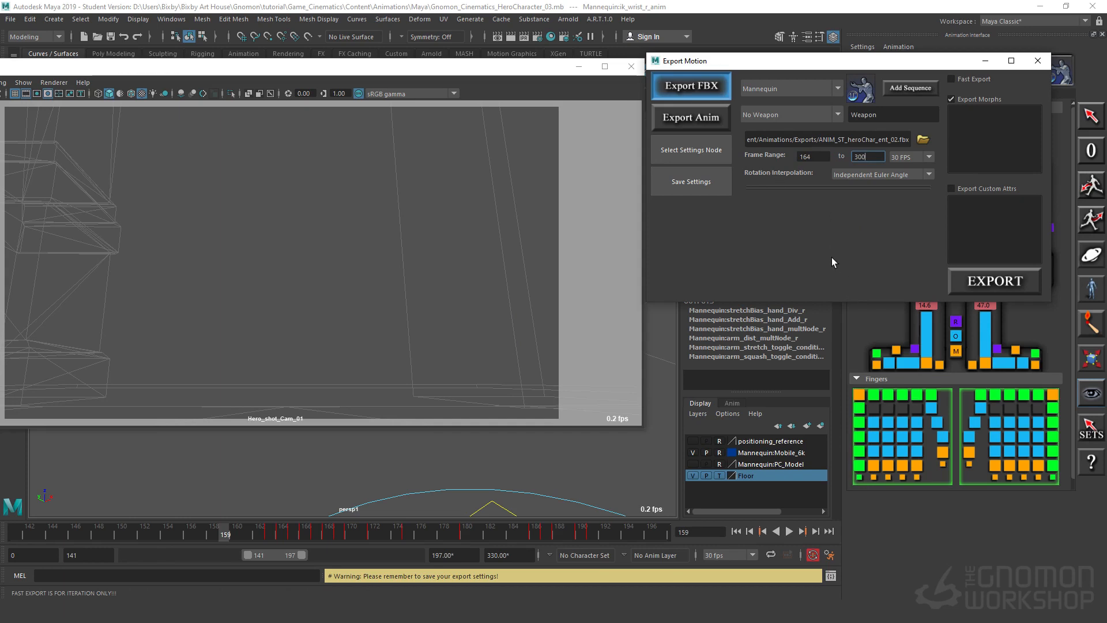
click(893, 140)
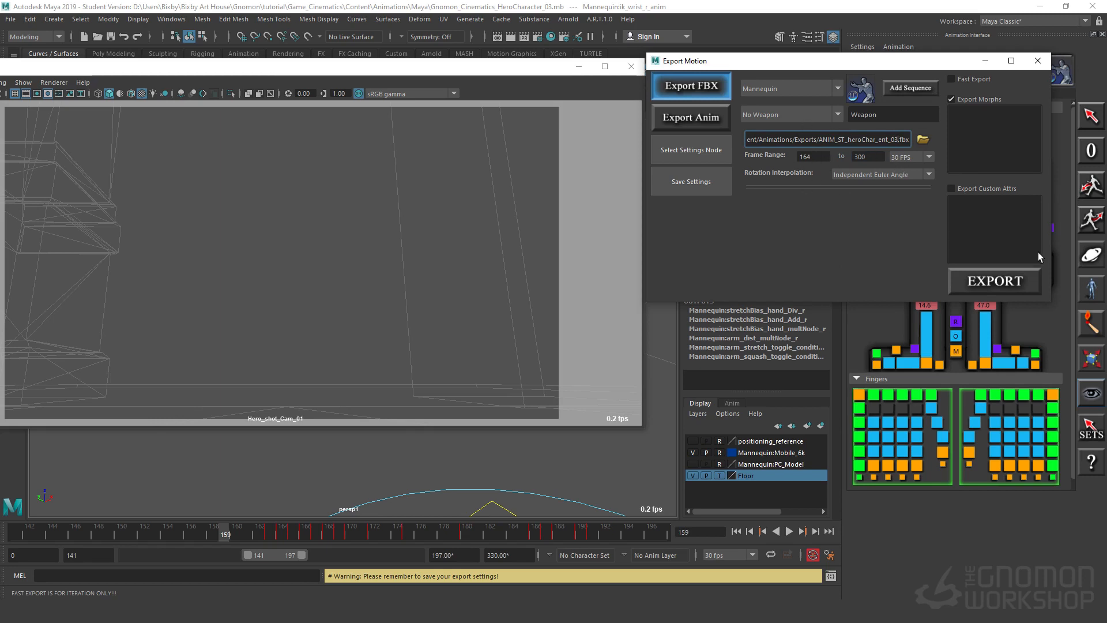
double_click(868, 157)
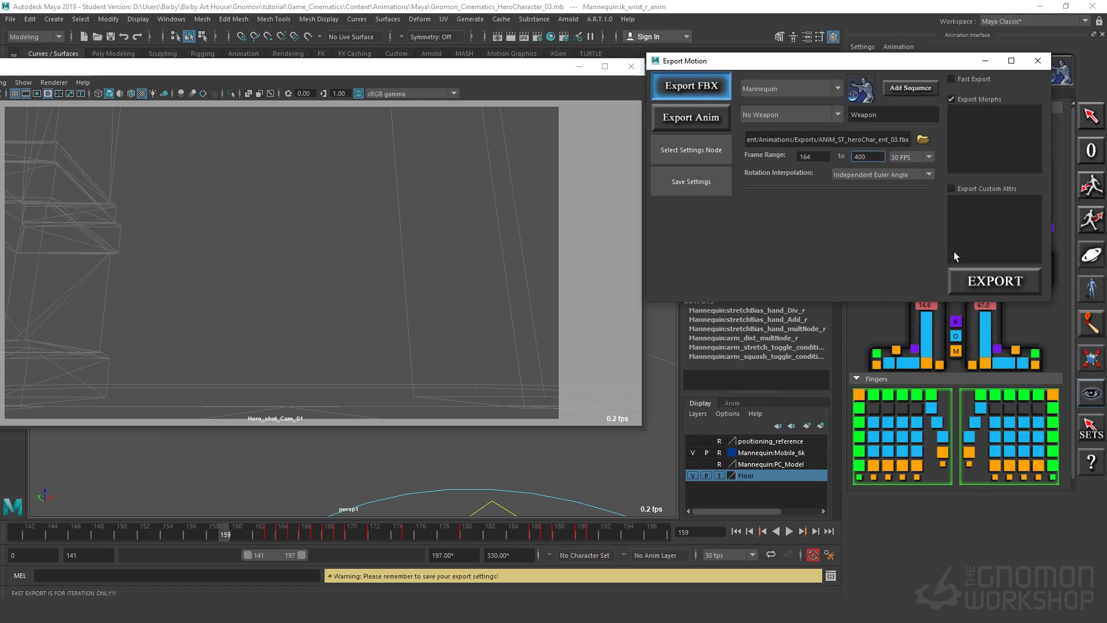
click(987, 283)
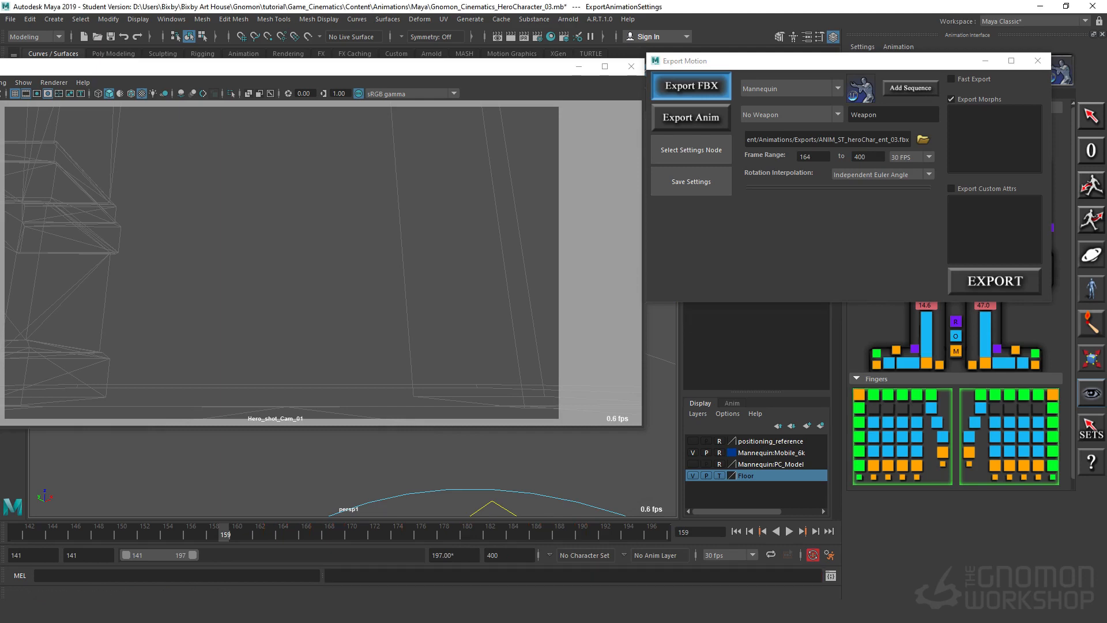
Close the Hero_shot_Cam_01 window, select the character's controls and examine the starting pose and keys around frames 163 and 164.
drag(234, 536, 283, 537)
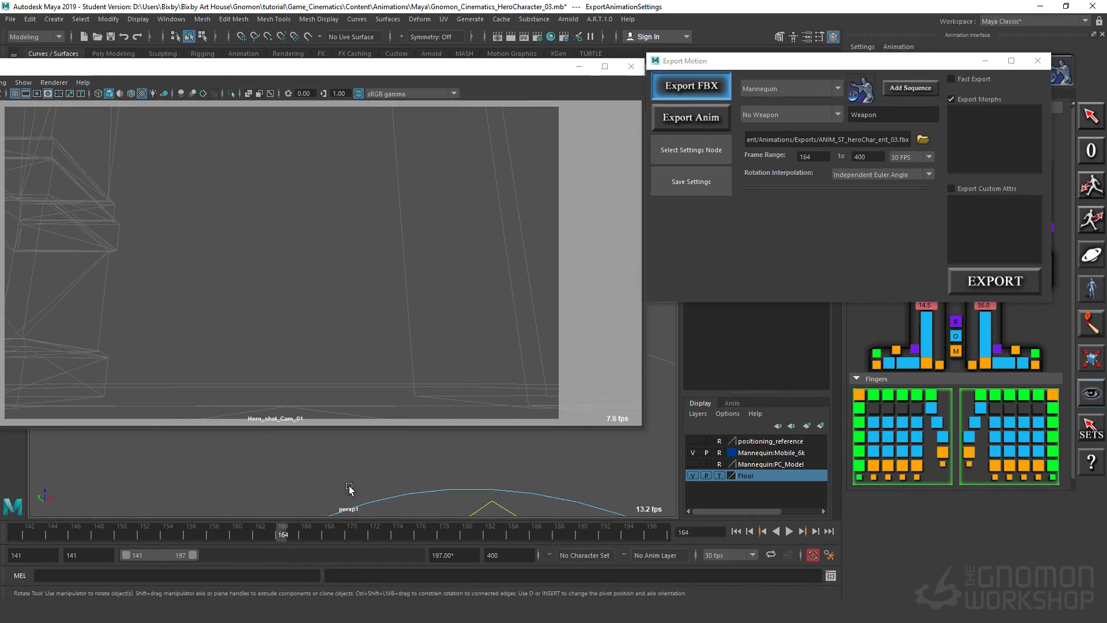
scroll(427, 400, down, 4)
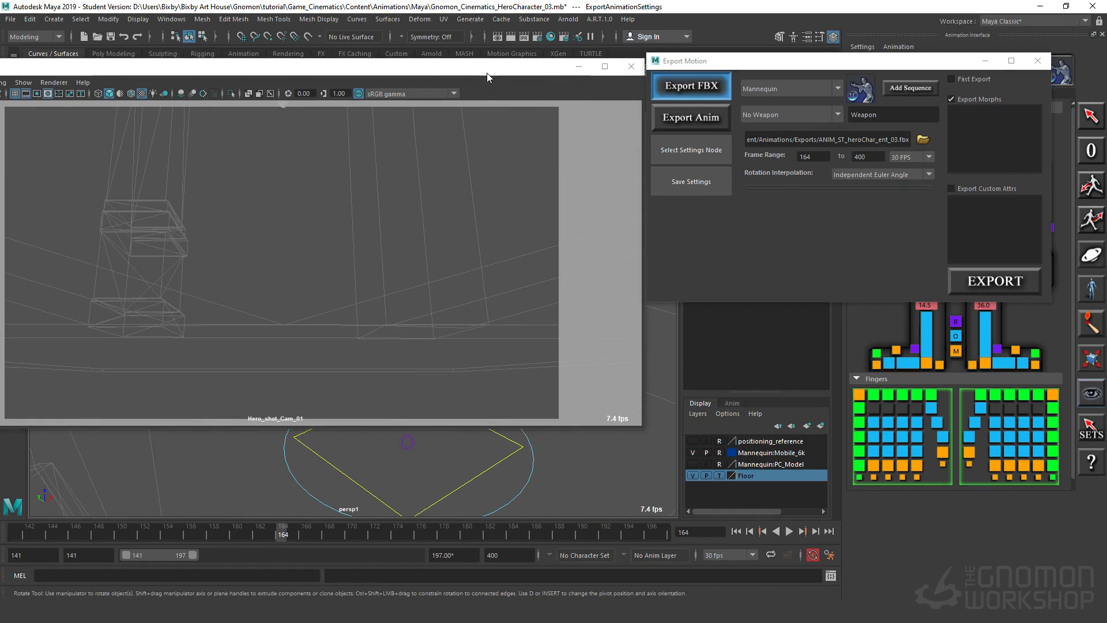
click(632, 67)
scroll(417, 337, down, 8)
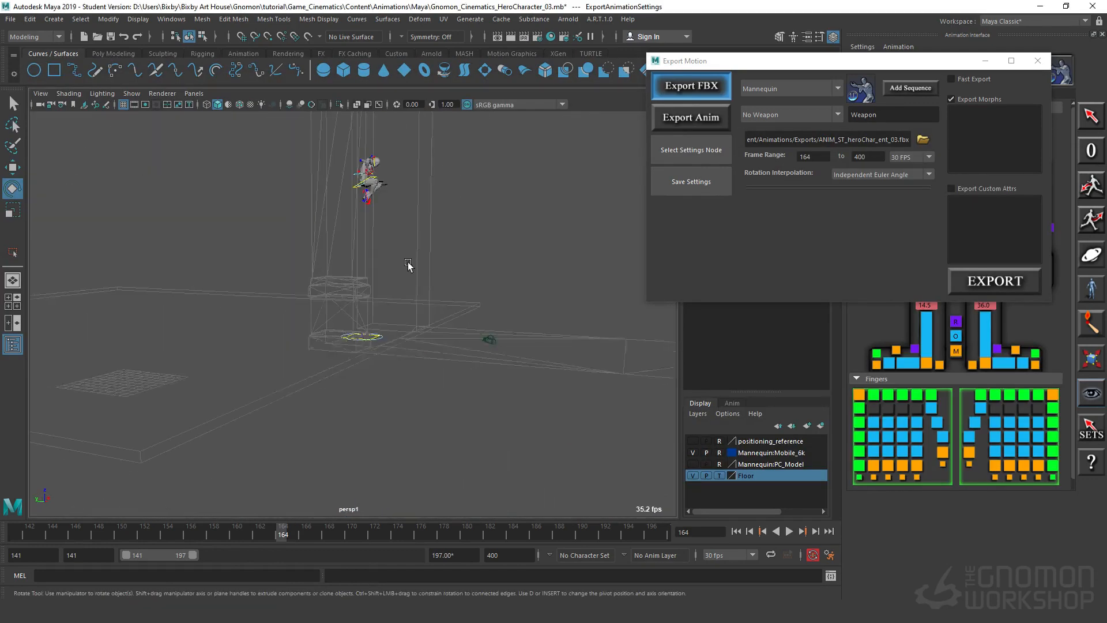
drag(369, 280, 424, 335)
alt+drag(502, 392, 435, 375)
scroll(435, 376, up, 5)
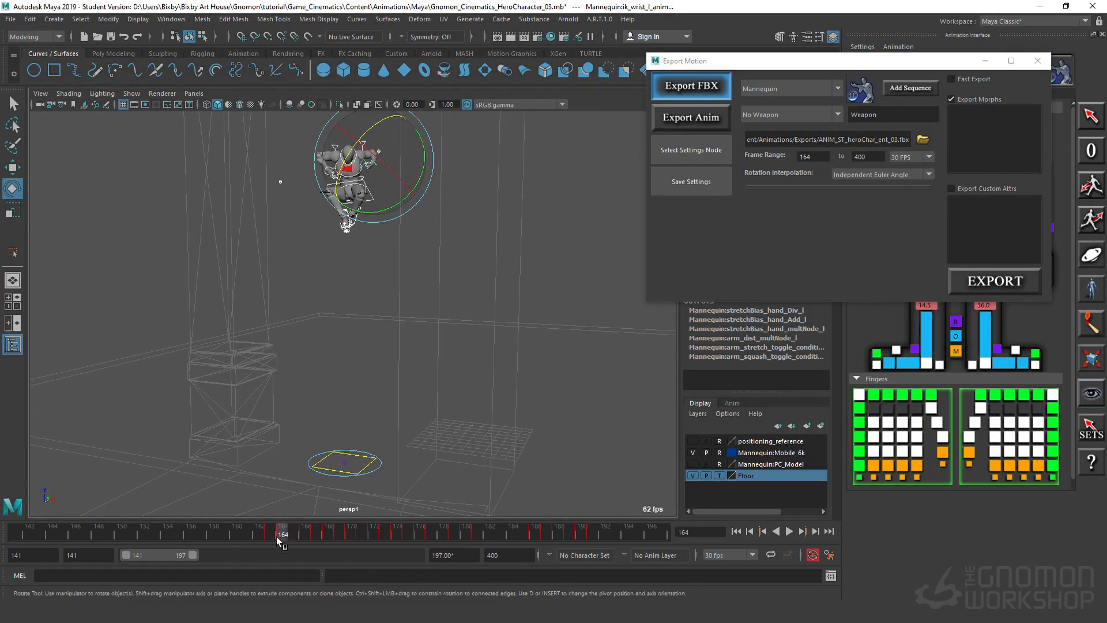
mouse_move(275, 537)
mouse_down()
mouse_move(577, 532)
mouse_move(272, 532)
mouse_up()
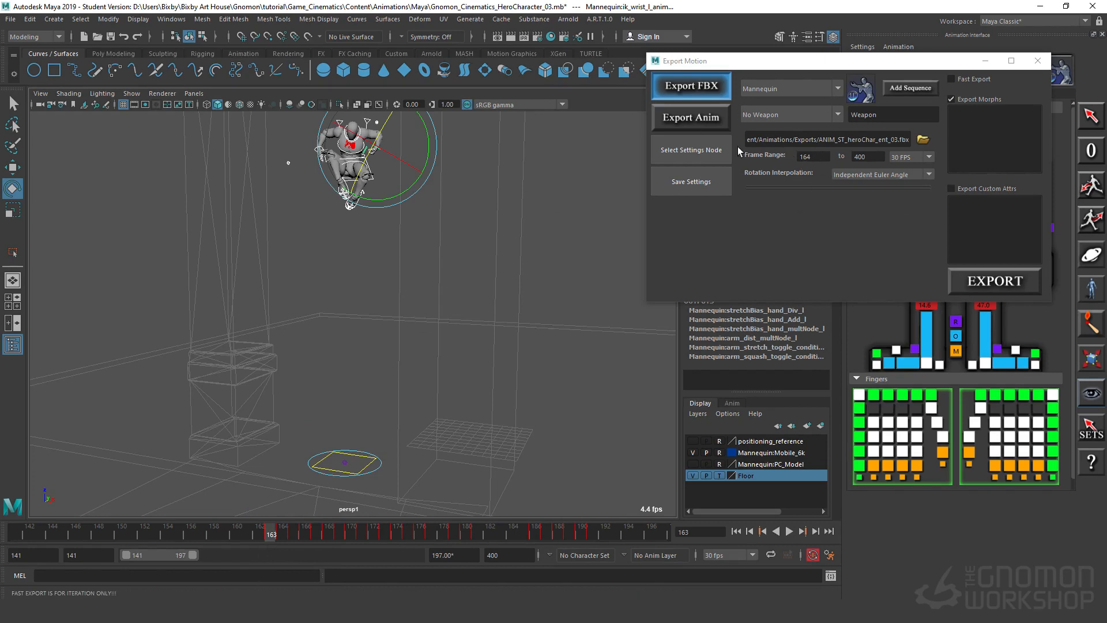
Set the motion export's start frame to 163 and export the FBX again.
double_click(810, 157)
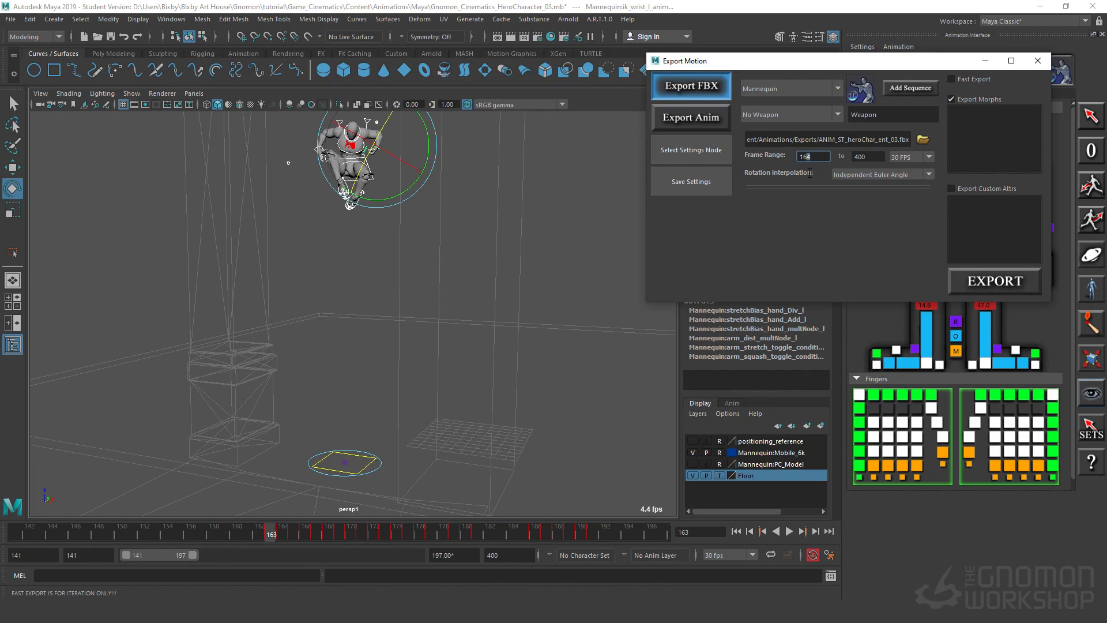
click(375, 314)
scroll(376, 314, down, 3)
drag(247, 532, 203, 569)
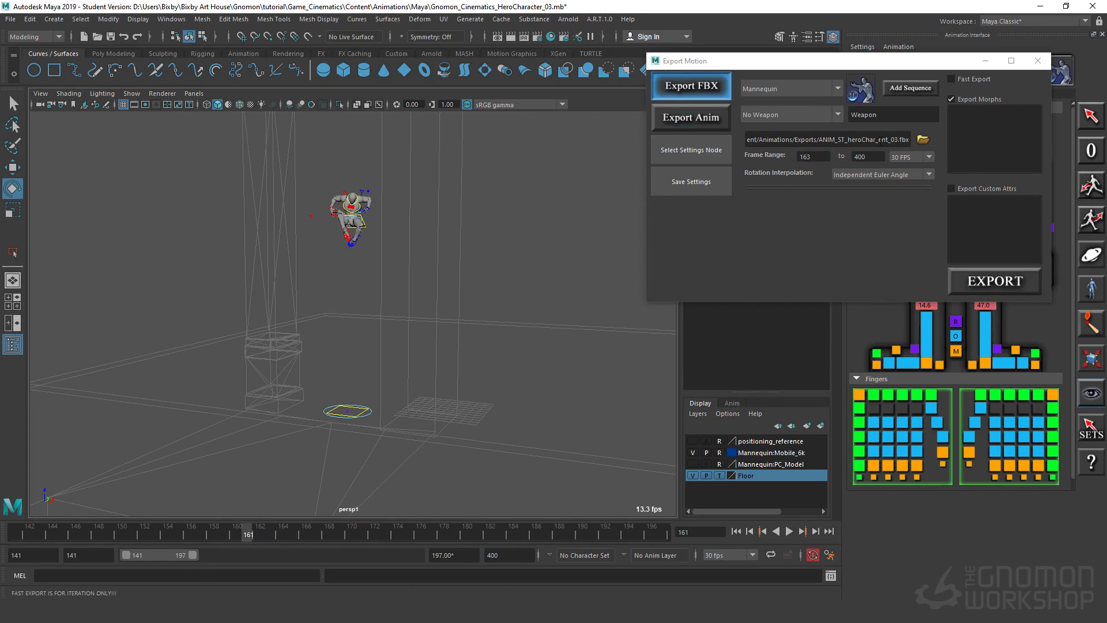
click(995, 281)
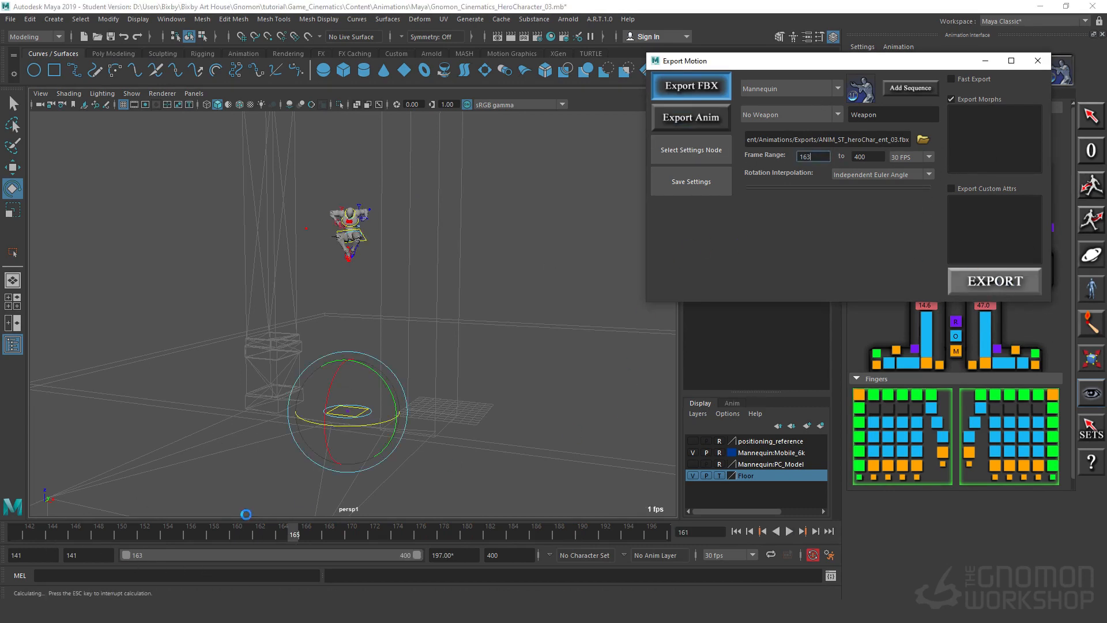